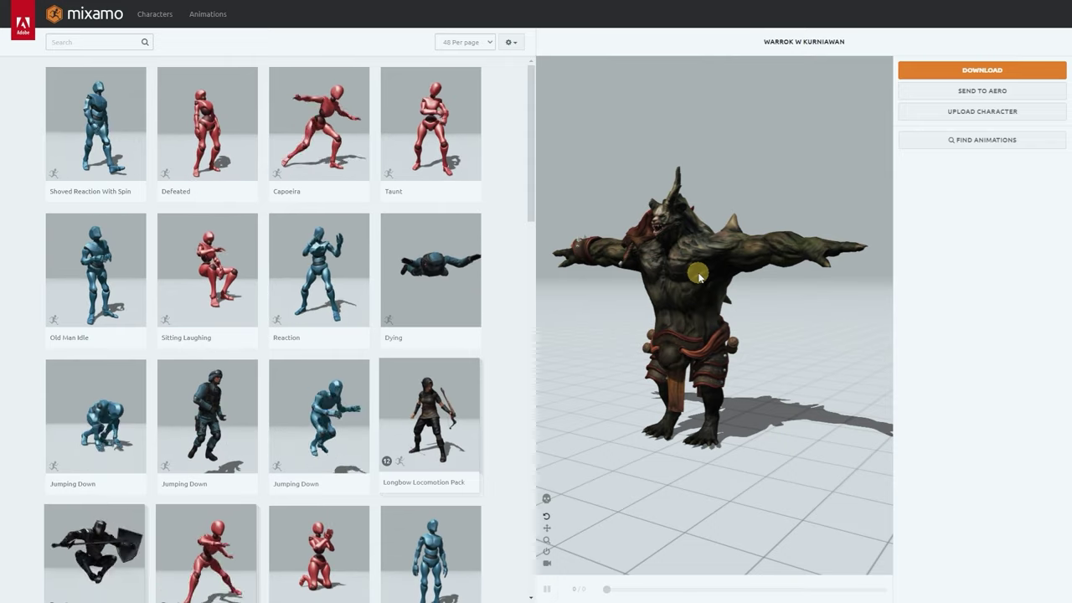
left_click_drag(699, 276, 787, 322)
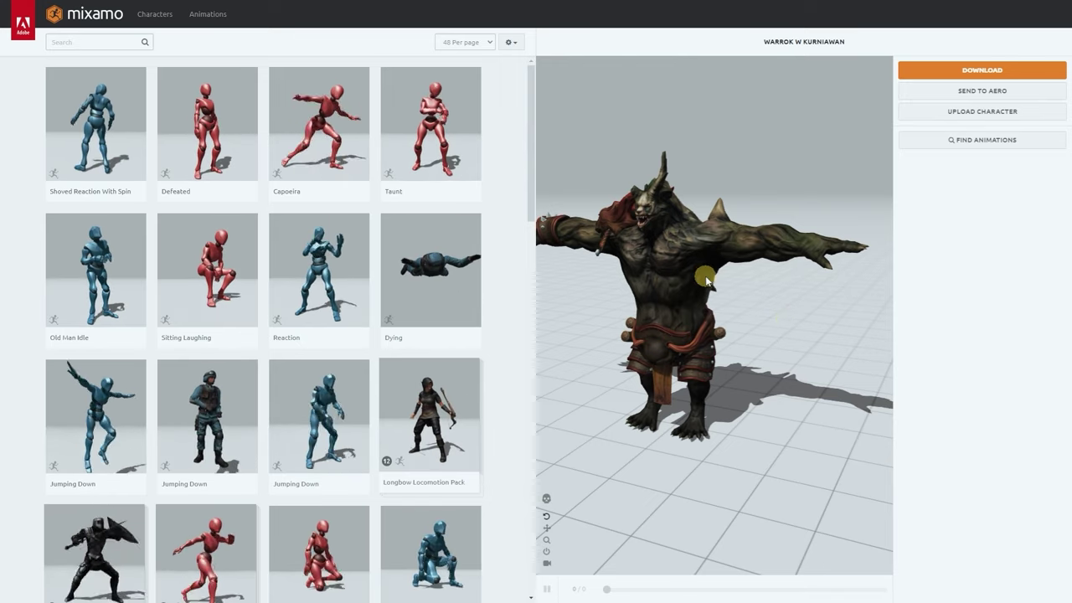
left_click_drag(705, 281, 718, 261)
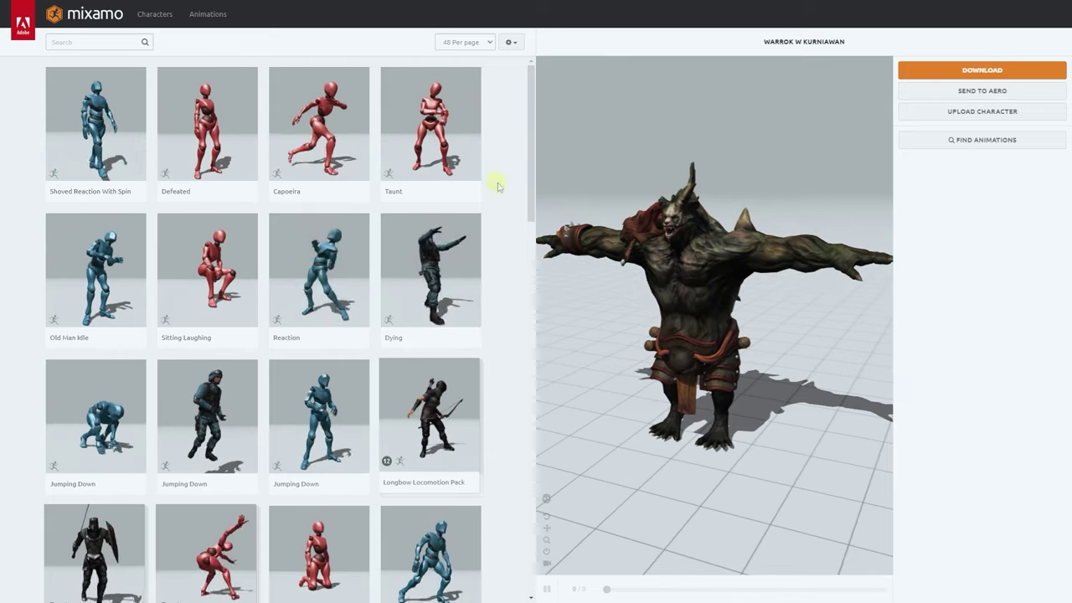
left_click_drag(531, 148, 533, 126)
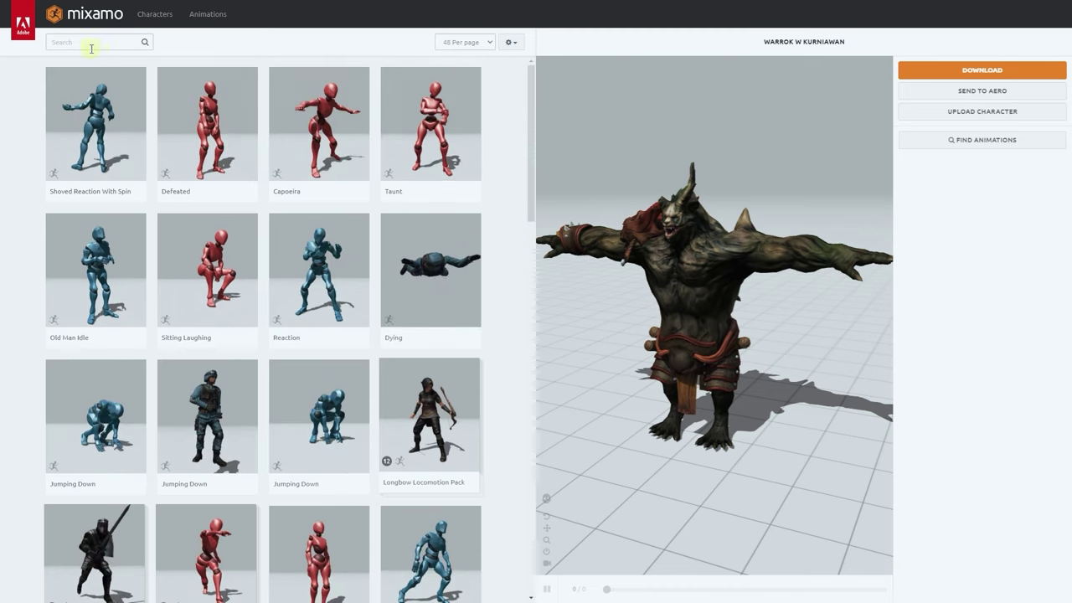
Load the Mannequin from the character library into the preview and inspect it in its T-pose
left_click(152, 15)
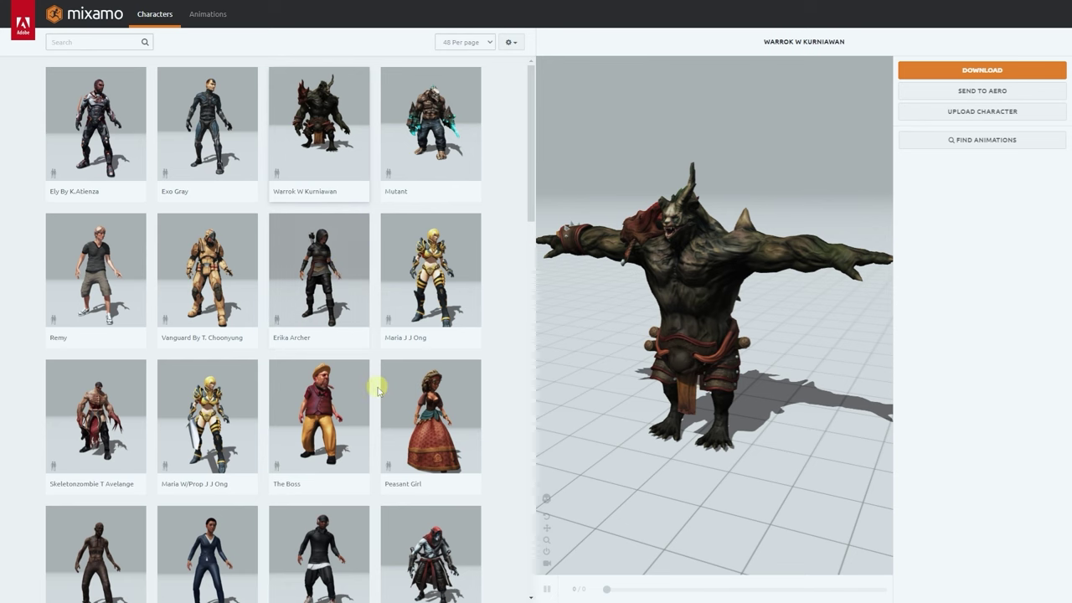
scroll(377, 389, "down", 3)
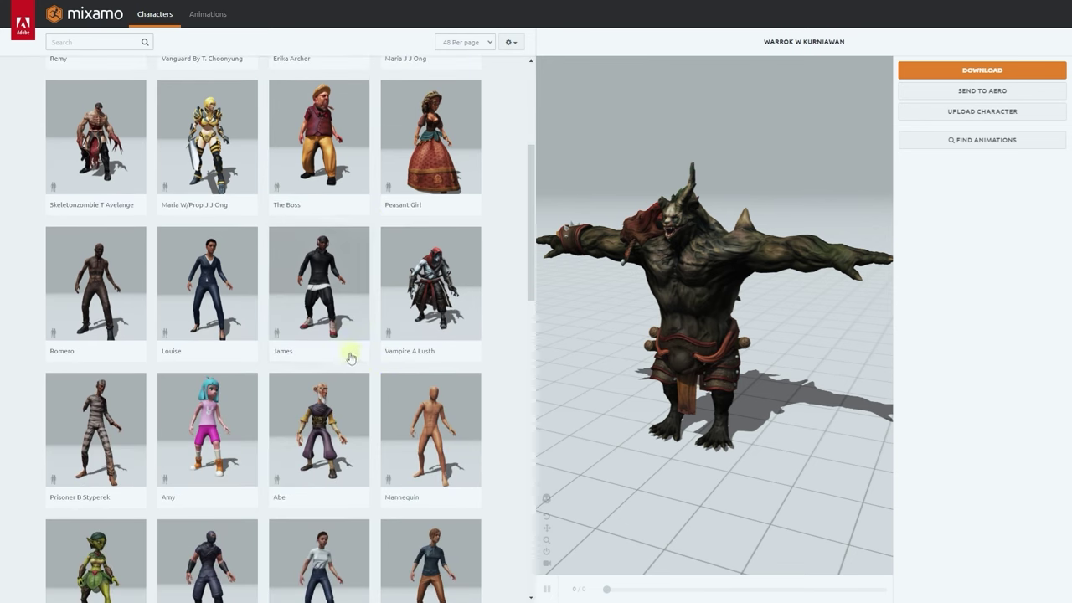
scroll(308, 368, "down", 1)
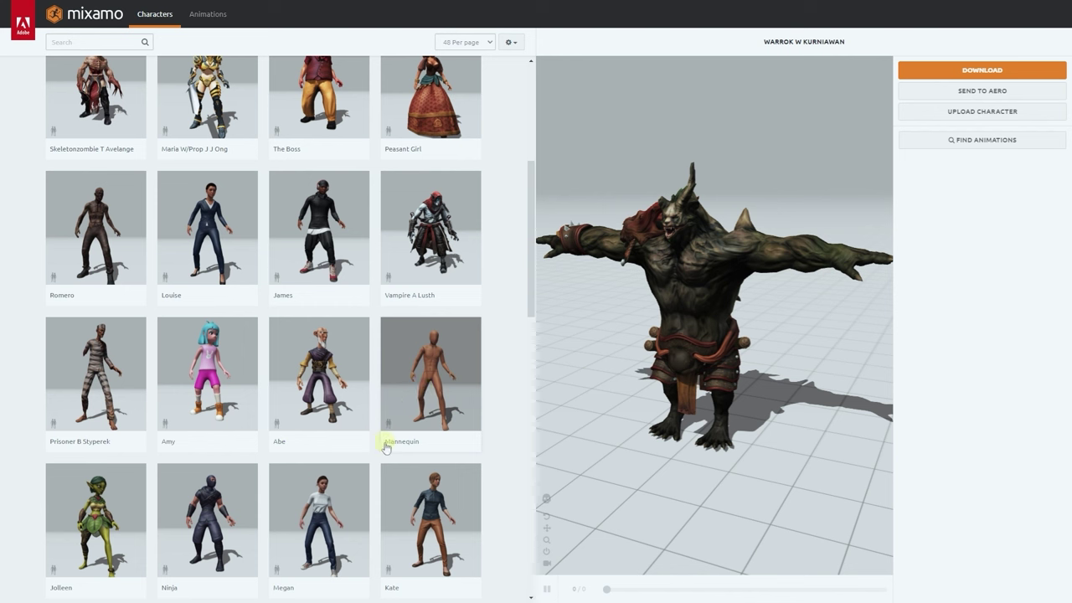
left_click(436, 365)
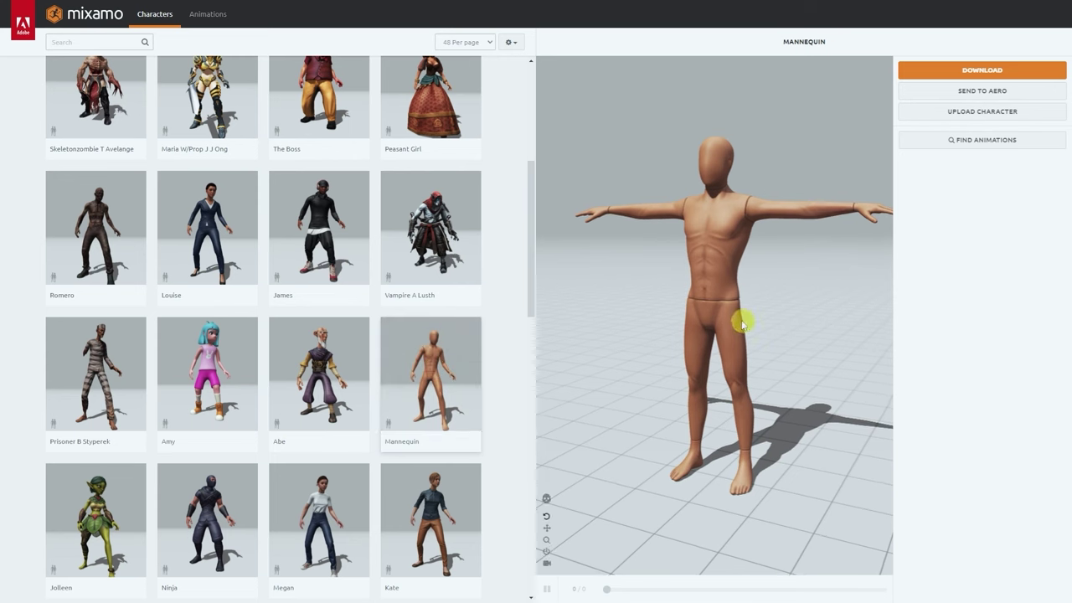
mouse_move(695, 333)
left_mouse_down()
mouse_move(794, 344)
mouse_move(603, 349)
mouse_move(871, 326)
mouse_move(687, 328)
mouse_move(697, 338)
left_mouse_up()
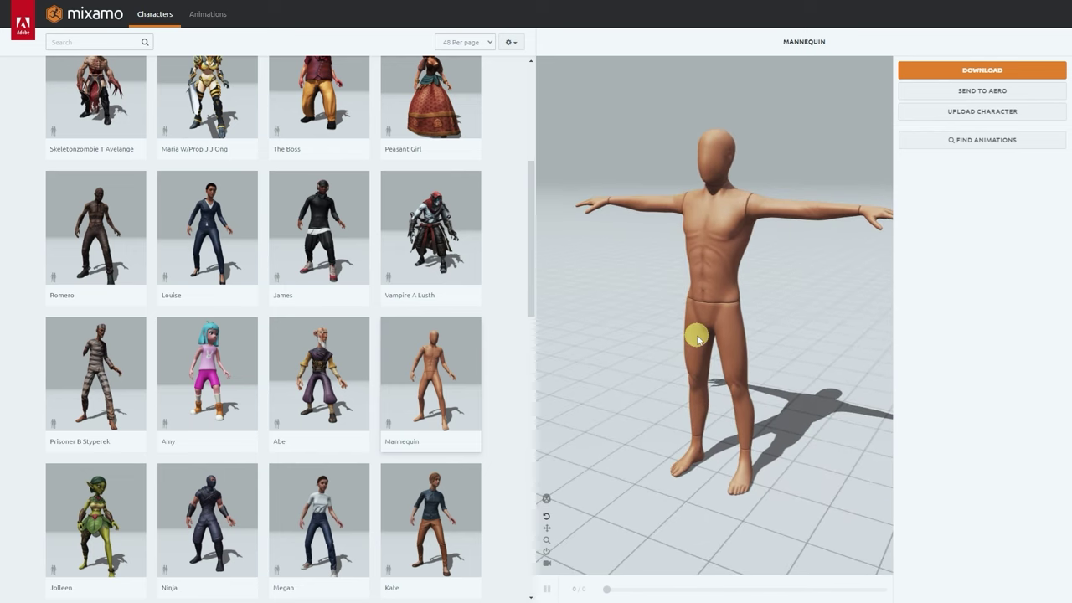
Download the Mannequin in FBX Binary (.fbx) format with the T-pose
left_click(955, 73)
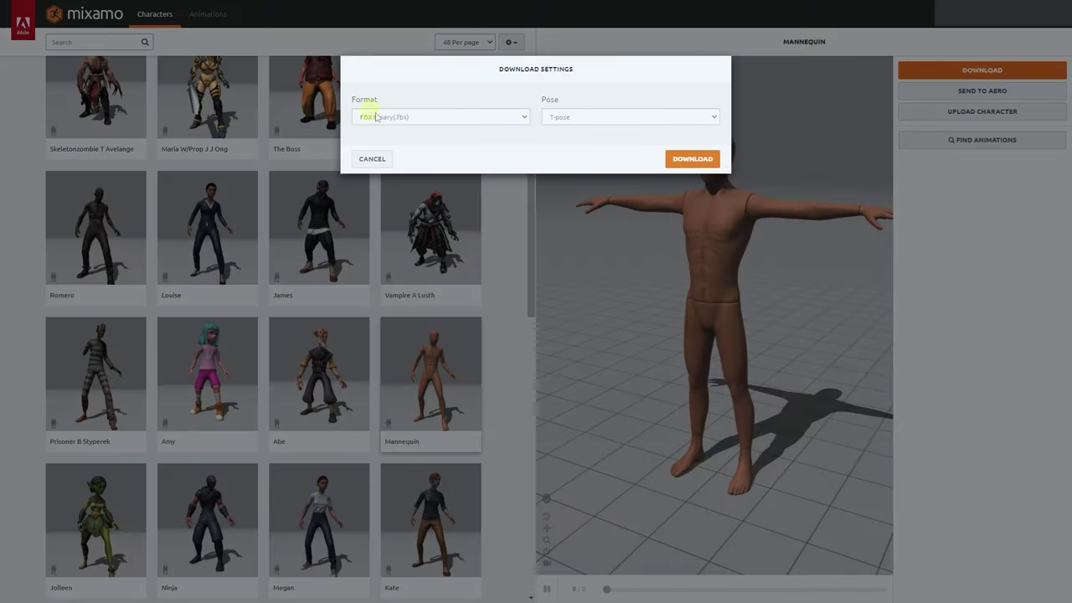
left_click(589, 118)
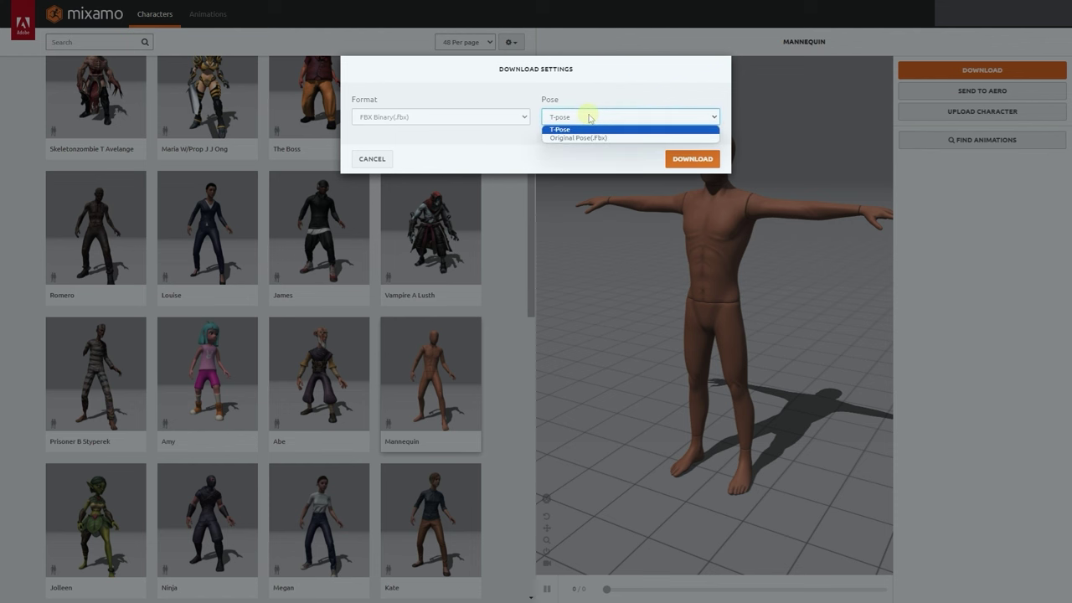
left_click(588, 118)
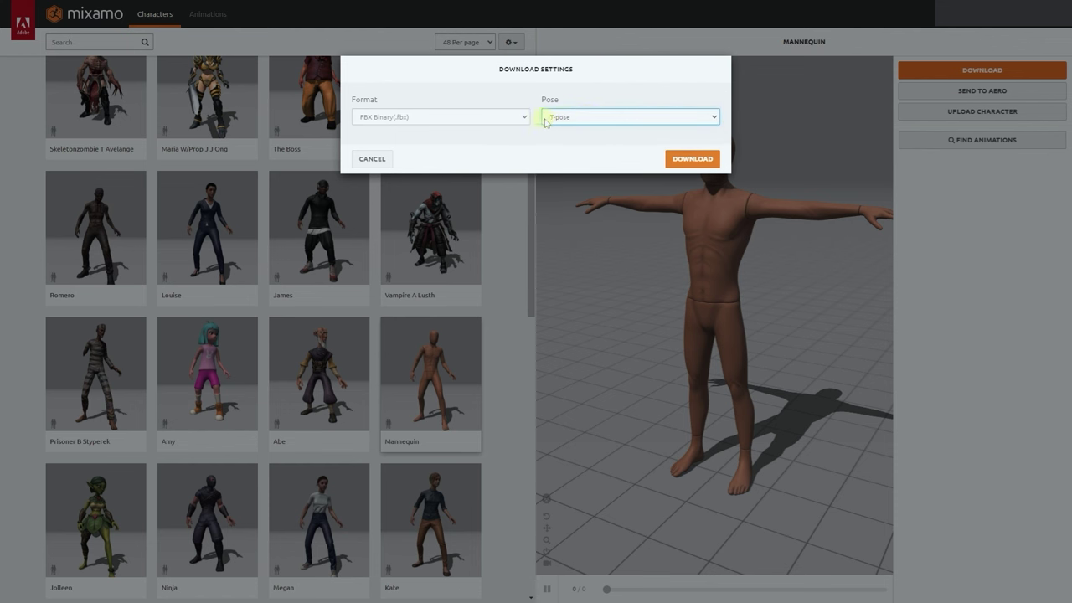
left_click(687, 159)
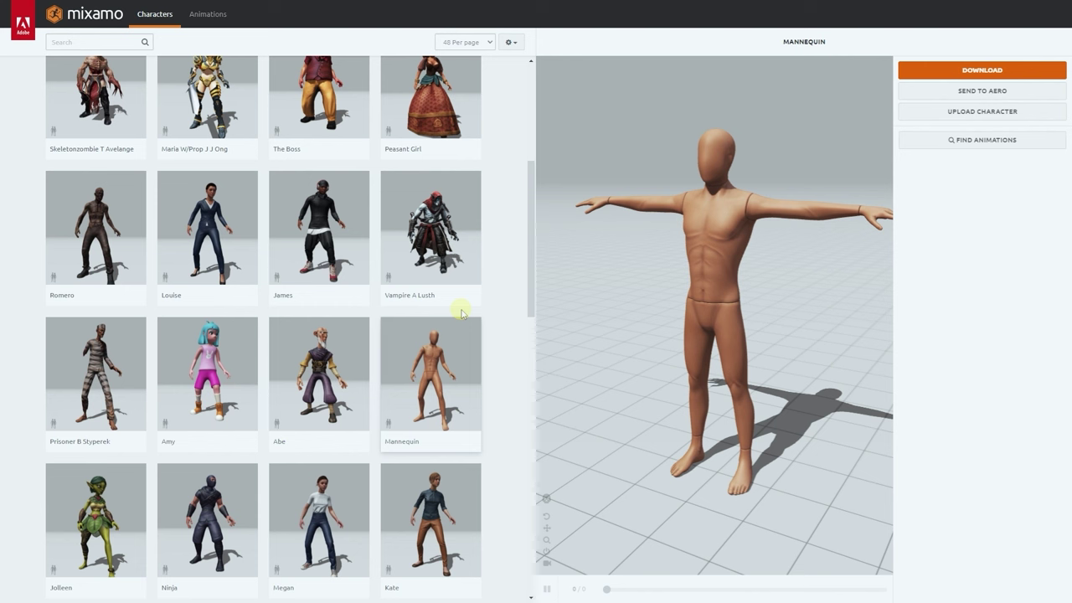
Browse the character library for other available characters
scroll(472, 333, "down", 1)
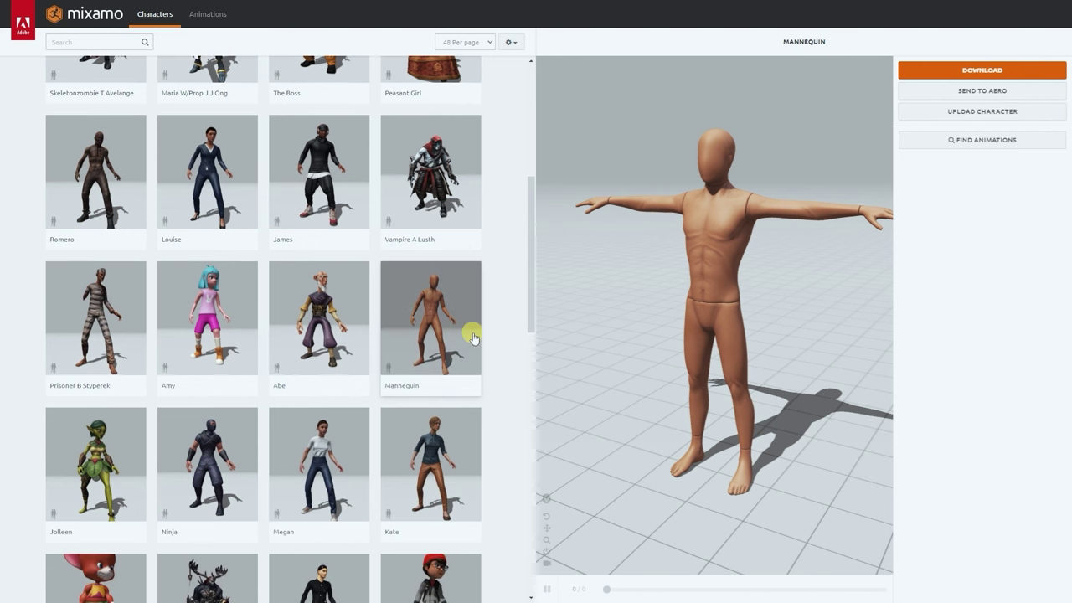
scroll(472, 336, "down", 2)
scroll(473, 335, "down", 1)
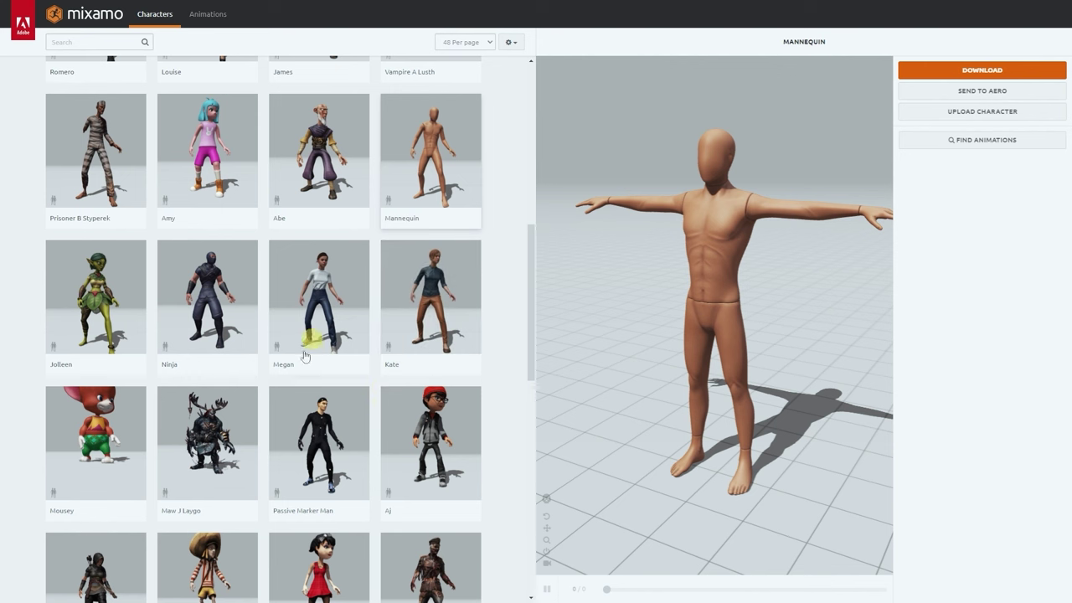
scroll(385, 404, "down", 3)
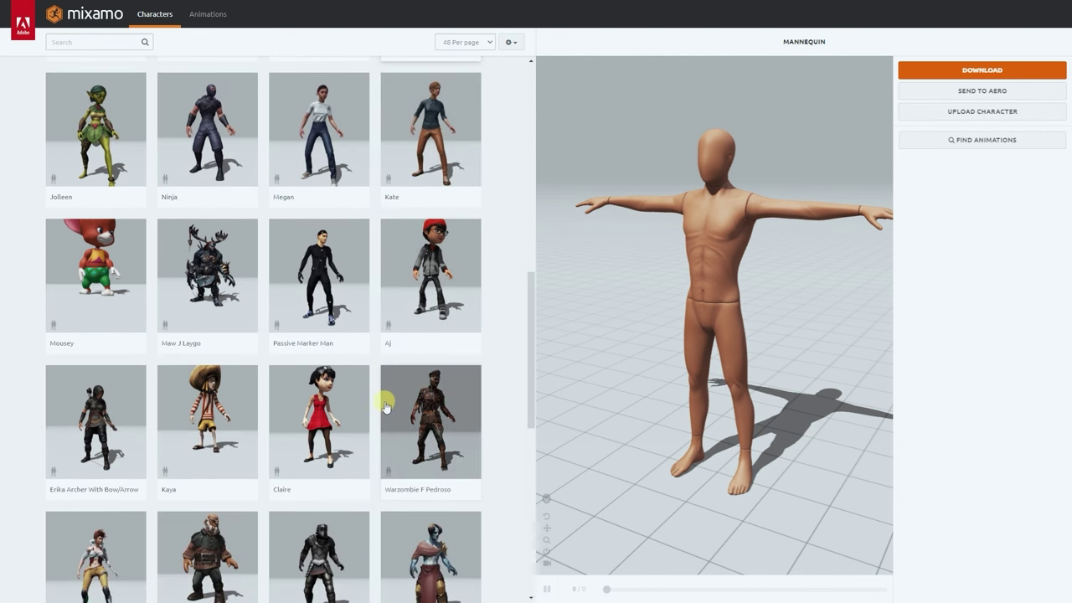
scroll(385, 405, "down", 3)
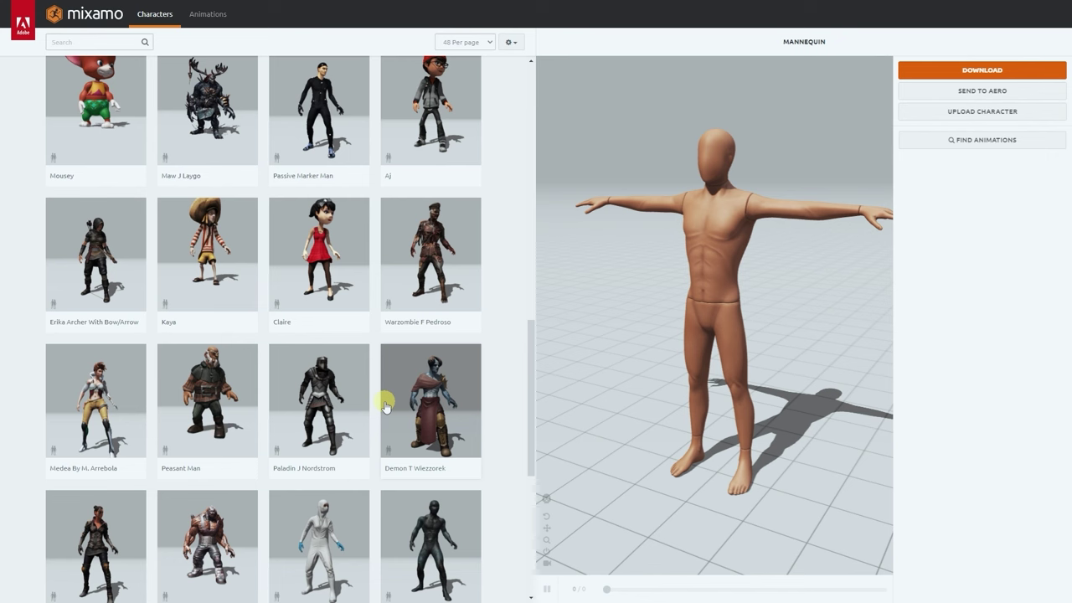
scroll(385, 405, "up", 4)
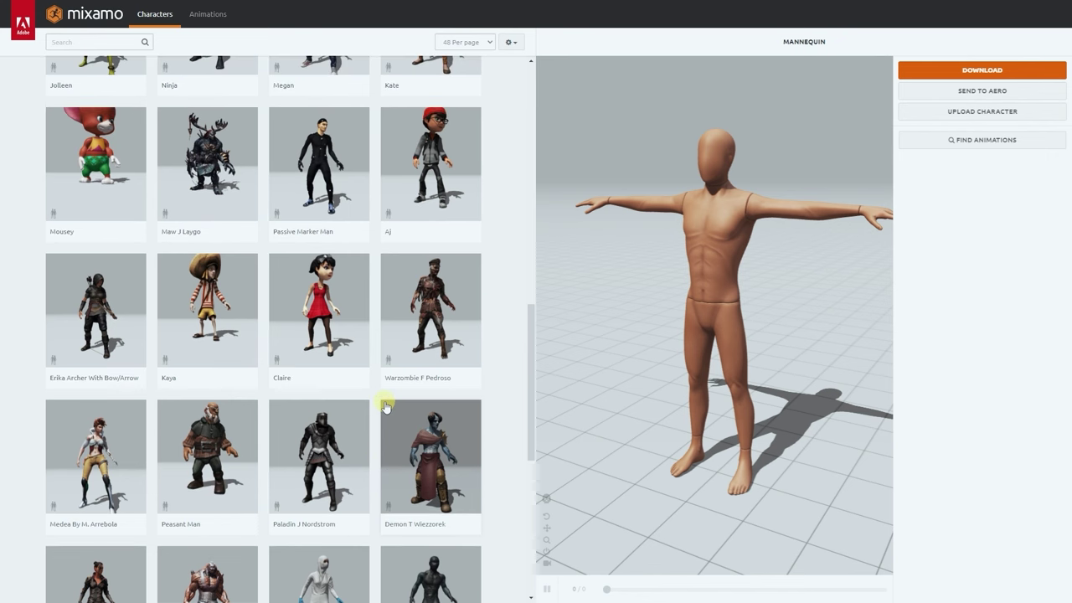
scroll(385, 405, "up", 3)
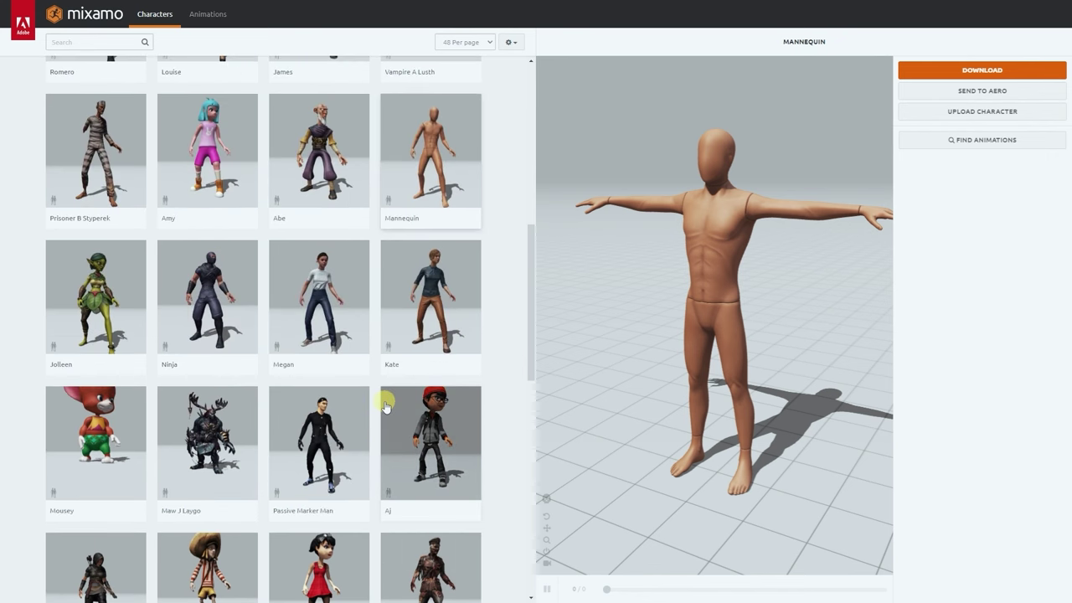
scroll(385, 405, "up", 1)
scroll(385, 406, "up", 1)
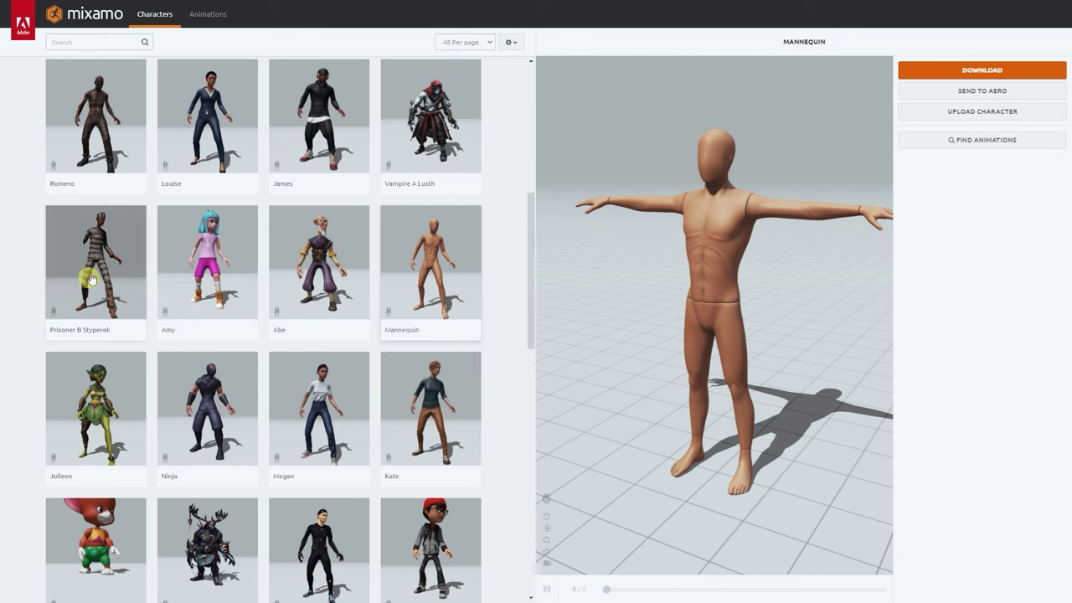
Preview the Prisoner B Styperek character and inspect its model from several sides
left_click(95, 248)
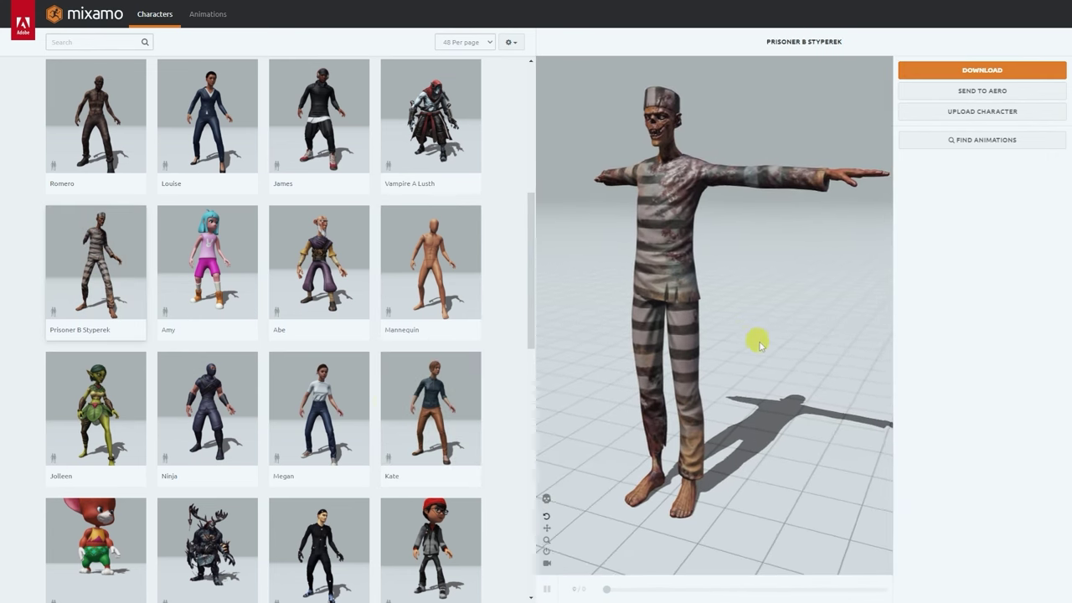
mouse_move(794, 339)
left_mouse_down()
mouse_move(787, 347)
mouse_move(879, 350)
mouse_move(821, 349)
mouse_move(786, 331)
left_mouse_up()
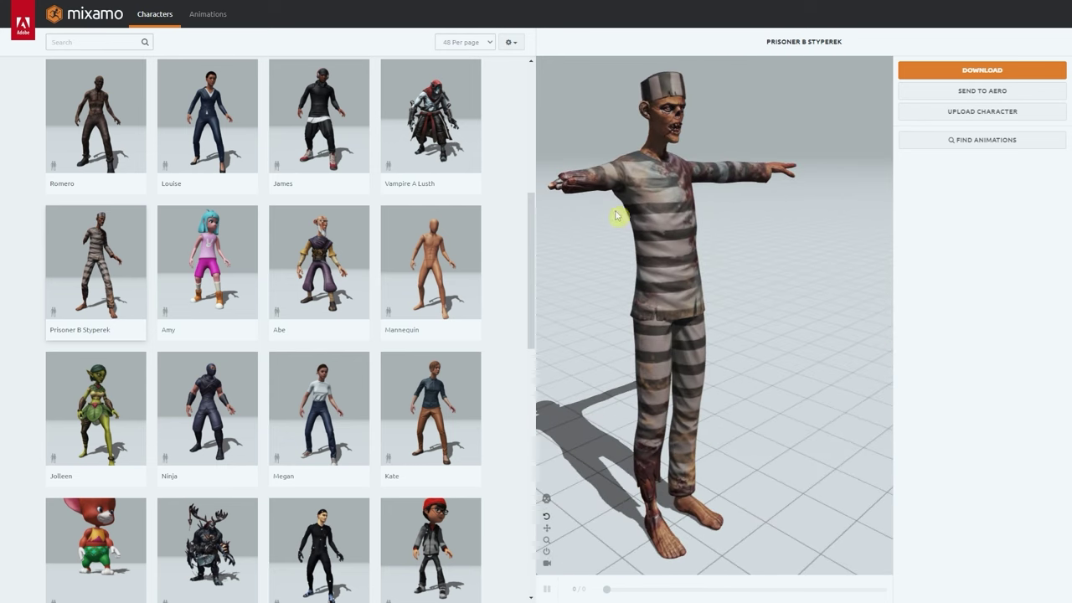
left_click_drag(634, 206, 771, 312)
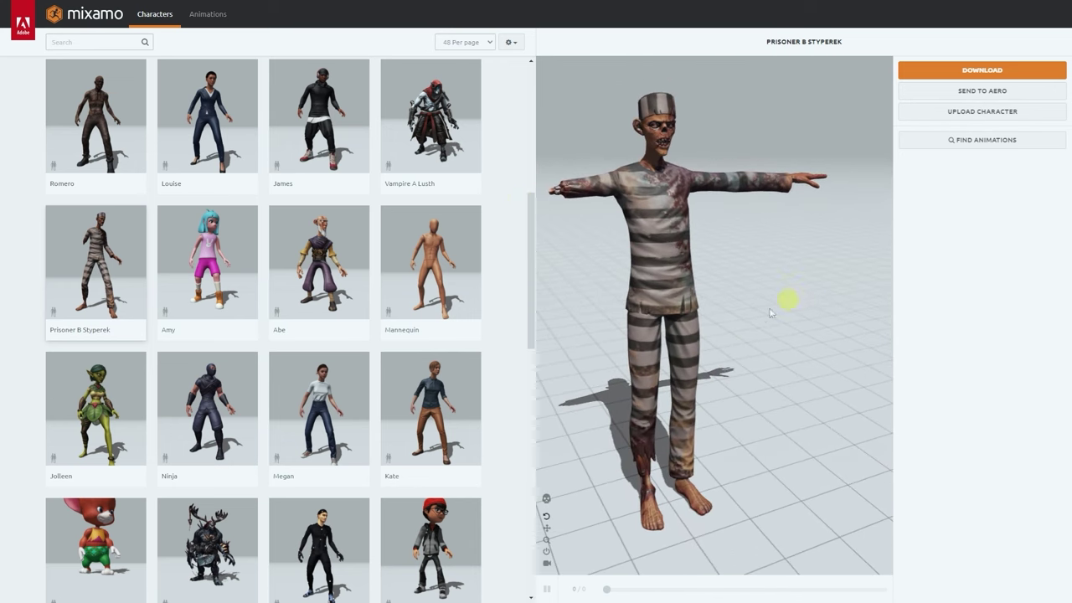
Load the Remy character into the preview and inspect it from the front and from below
scroll(424, 283, "up", 3)
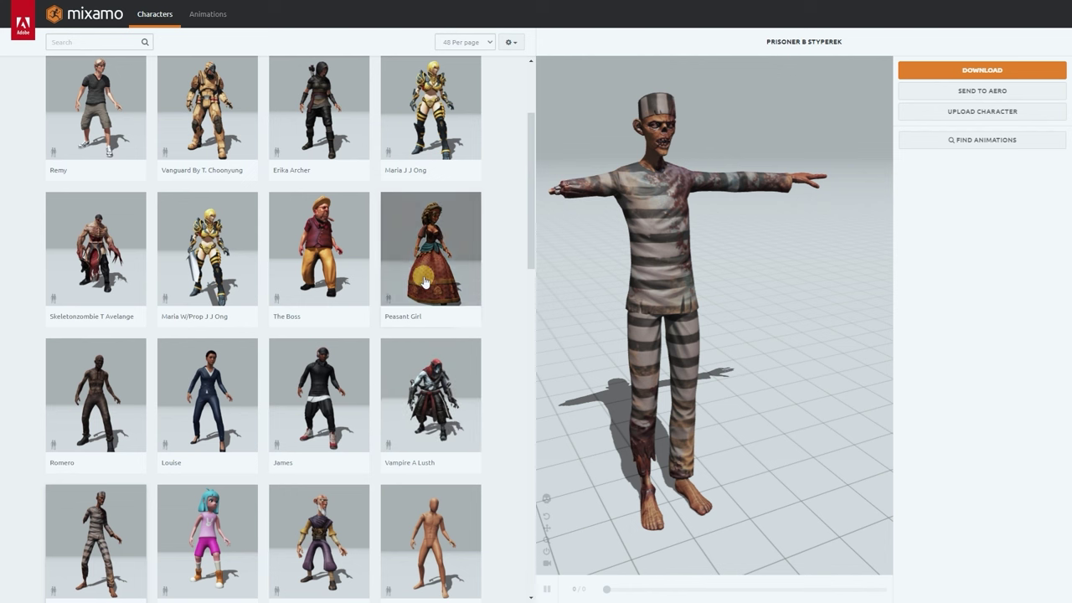
scroll(346, 272, "up", 2)
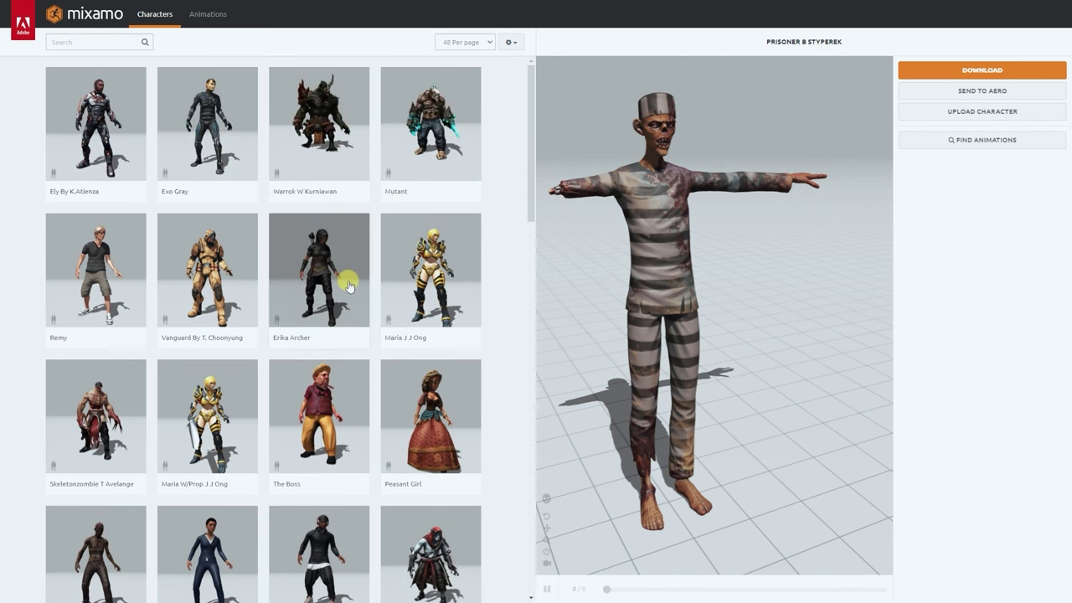
left_click(118, 285)
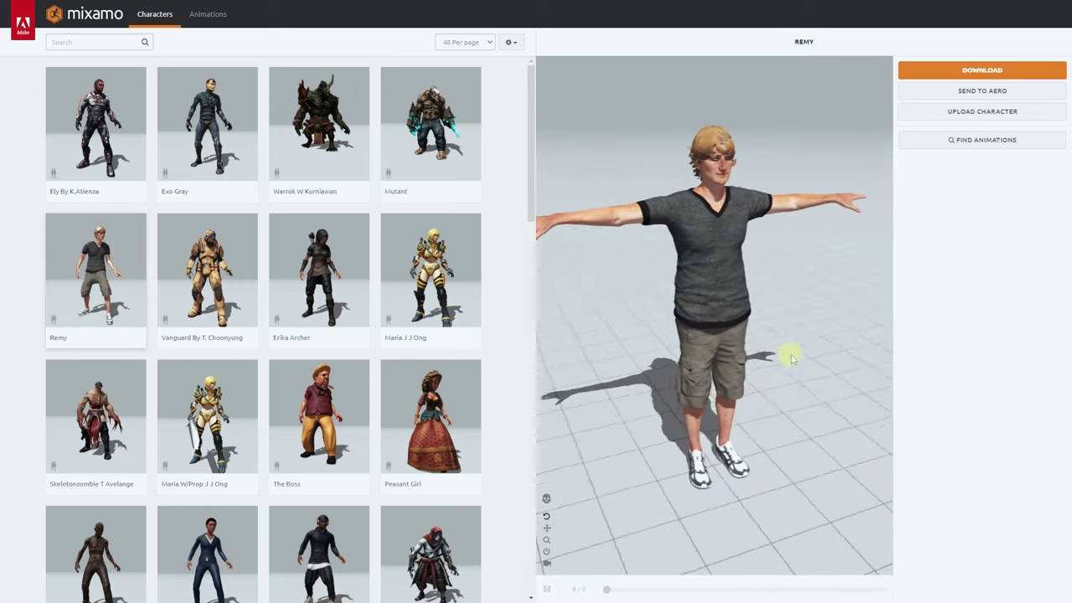
left_click_drag(820, 347, 806, 230)
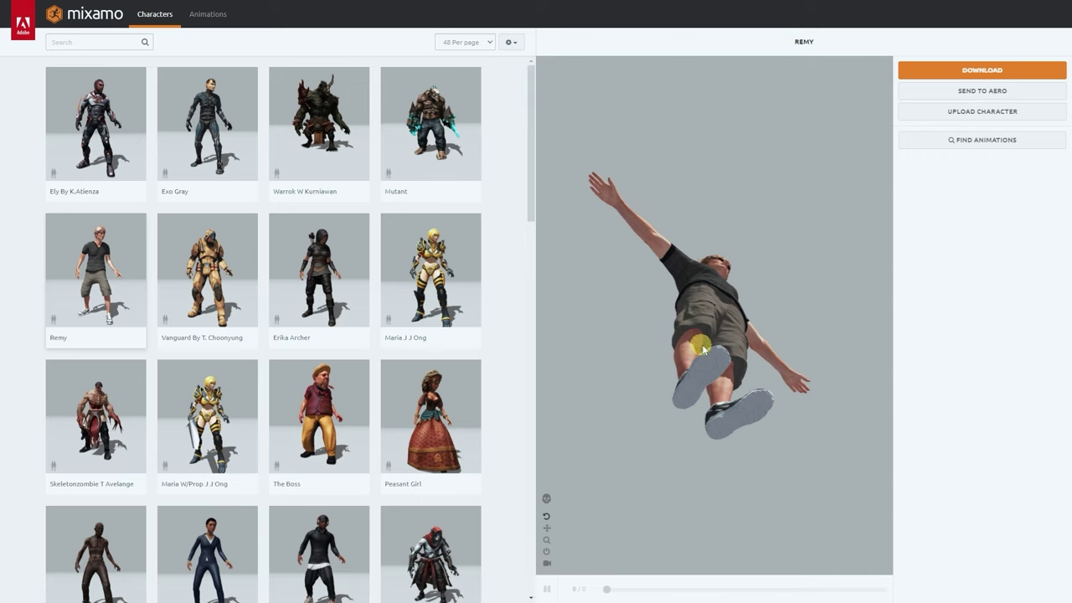
left_click_drag(704, 350, 699, 414)
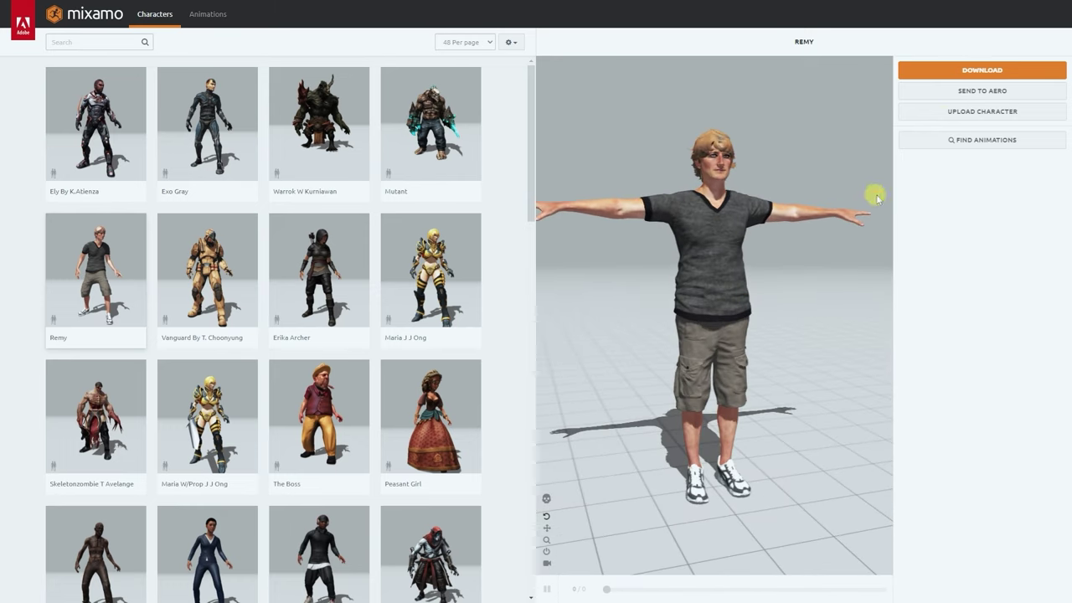
Download Remy in FBX Binary (.fbx) format with the T-pose and view the model from its side
left_click(972, 71)
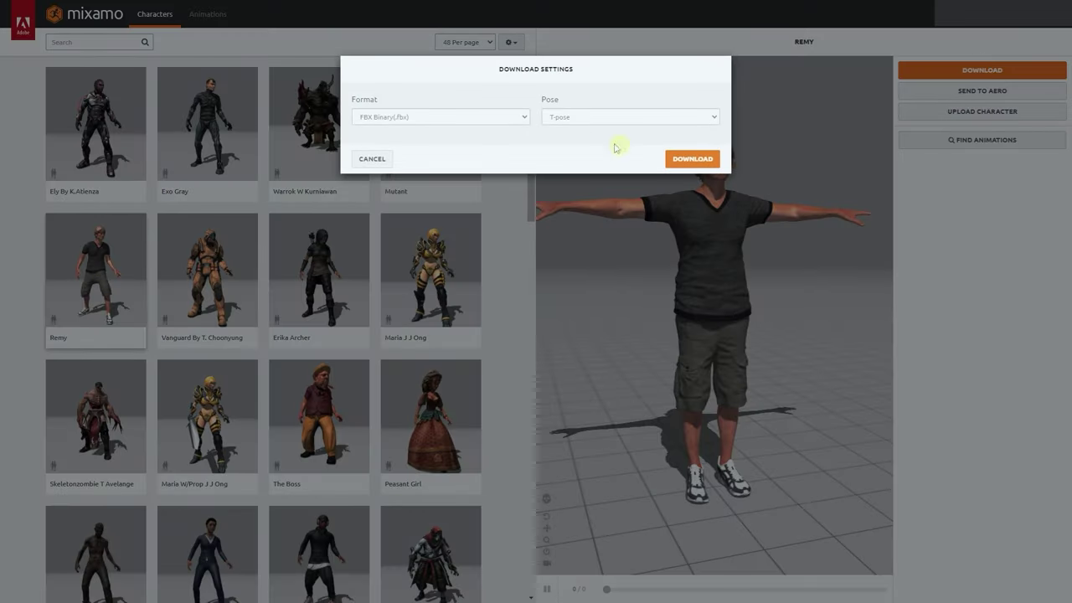
left_click(670, 158)
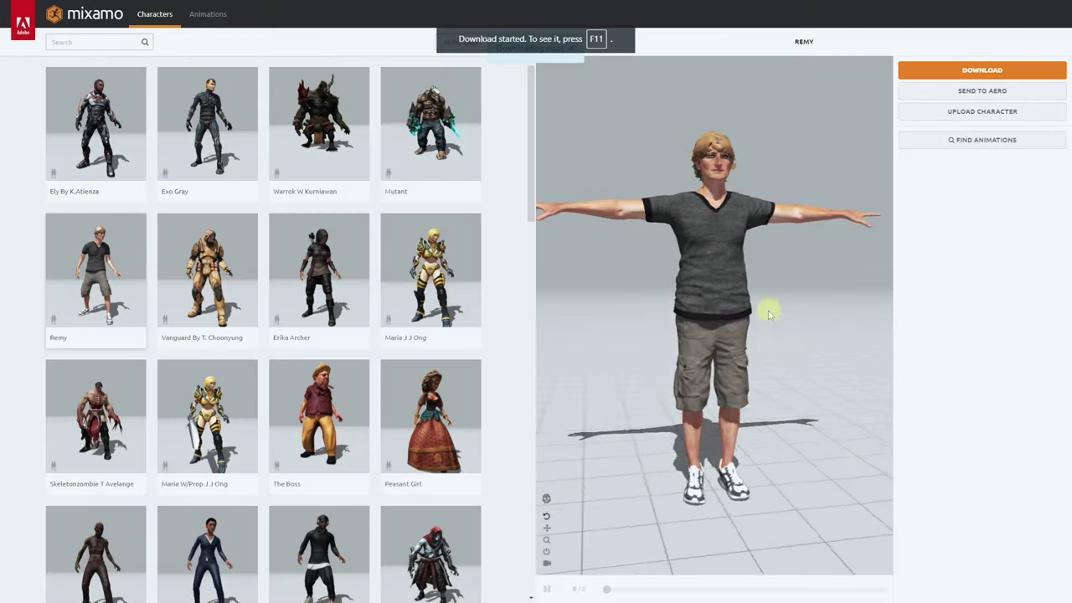
left_click_drag(769, 312, 717, 323)
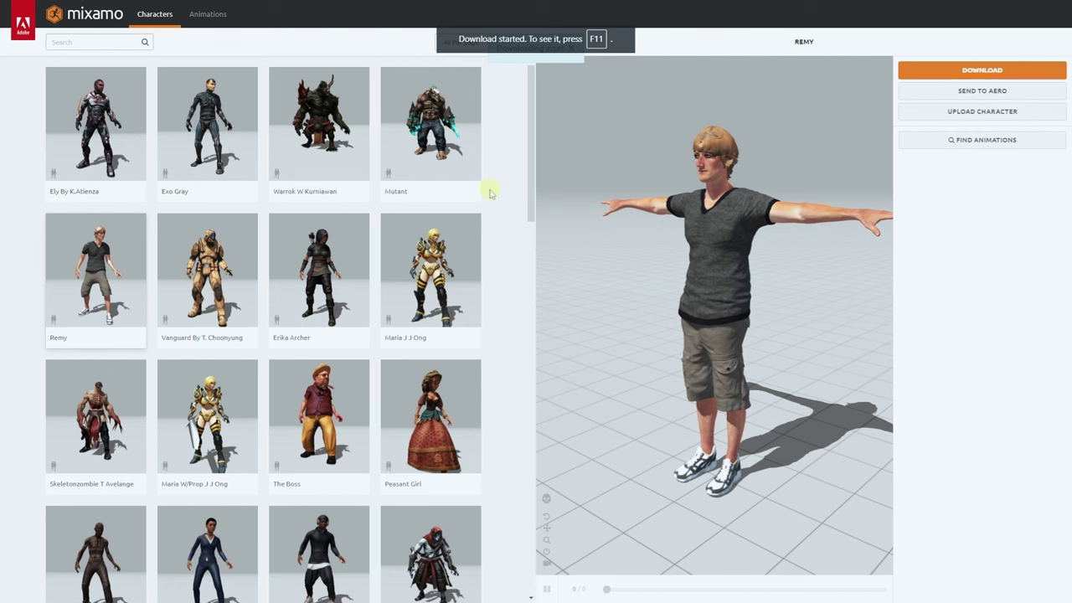
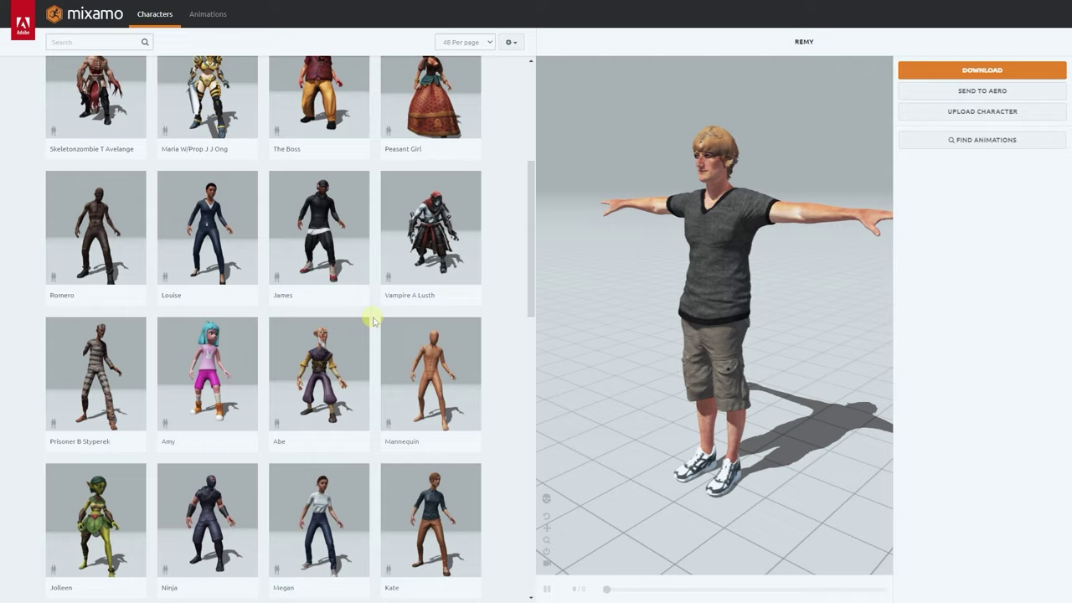
Look through the rest of the characters in the library
scroll(374, 321, "down", 5)
scroll(373, 321, "down", 2)
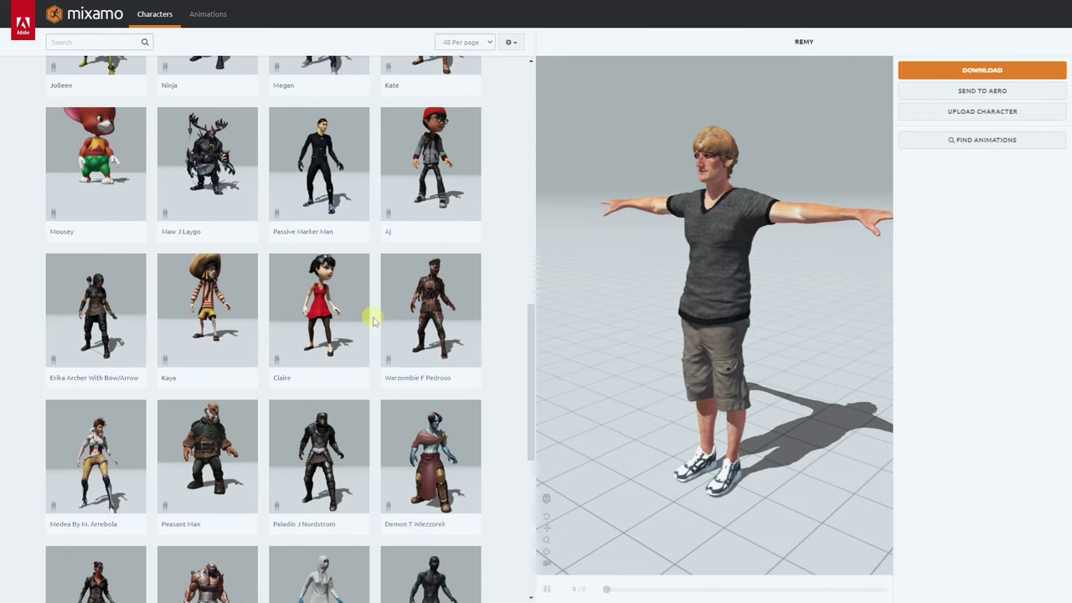
scroll(374, 321, "up", 4)
scroll(373, 321, "down", 2)
scroll(373, 321, "down", 4)
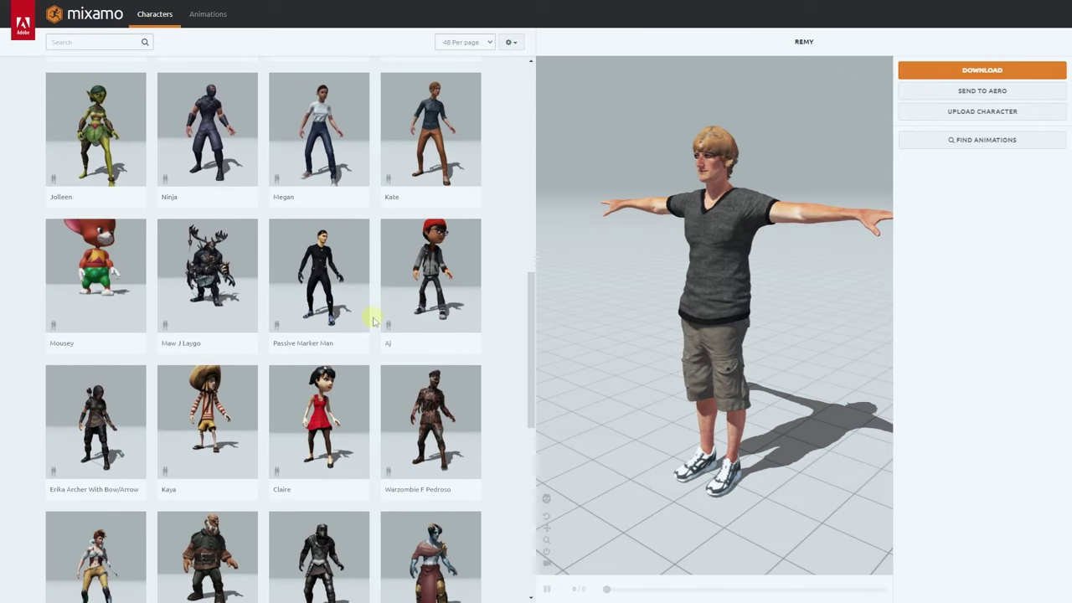
scroll(374, 321, "down", 4)
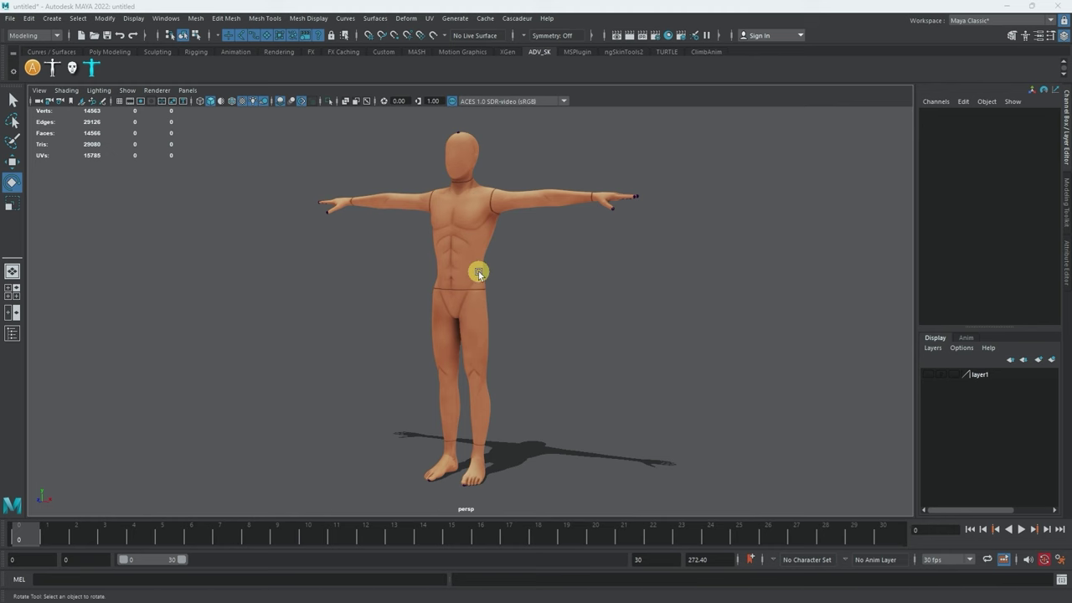
Turn on X-Ray Joints in the perspective view and show layer1 with the grey reference body
left_click_drag(505, 274, 318, 270, "alt")
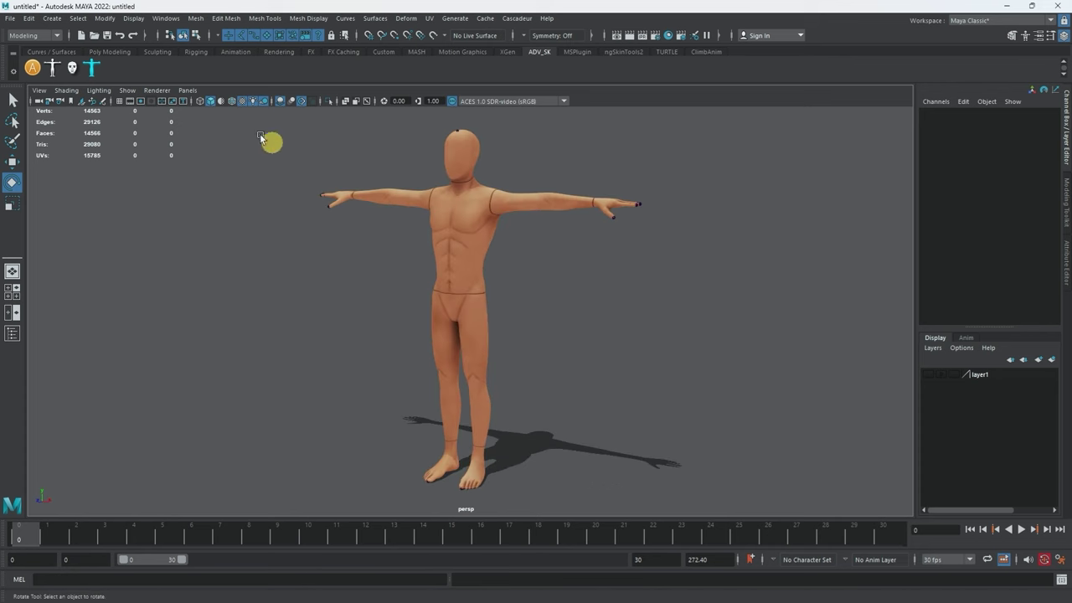
left_click(98, 91)
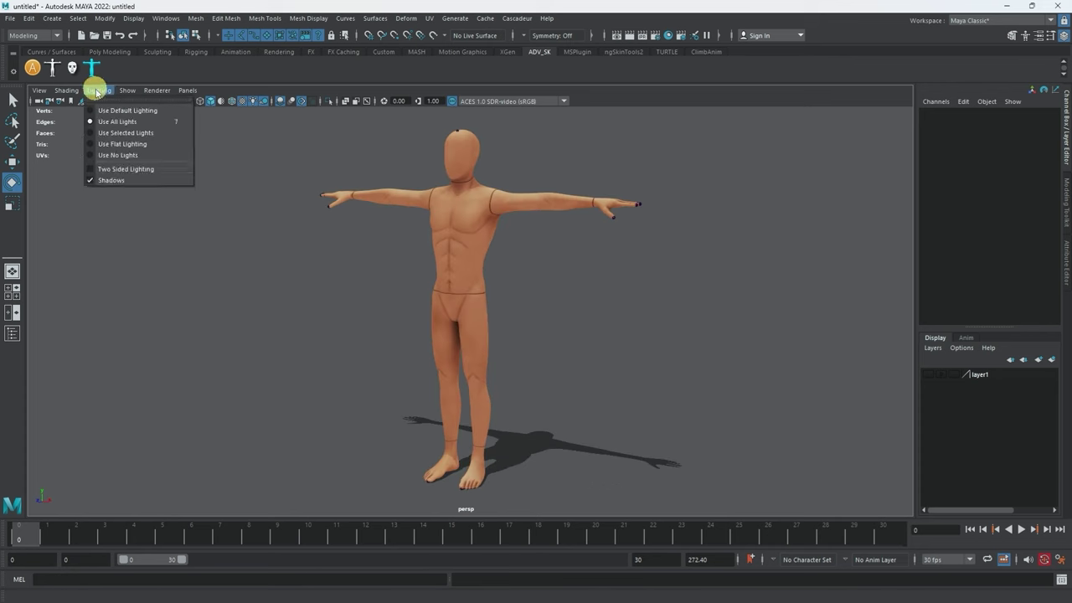
mouse_move(67, 90)
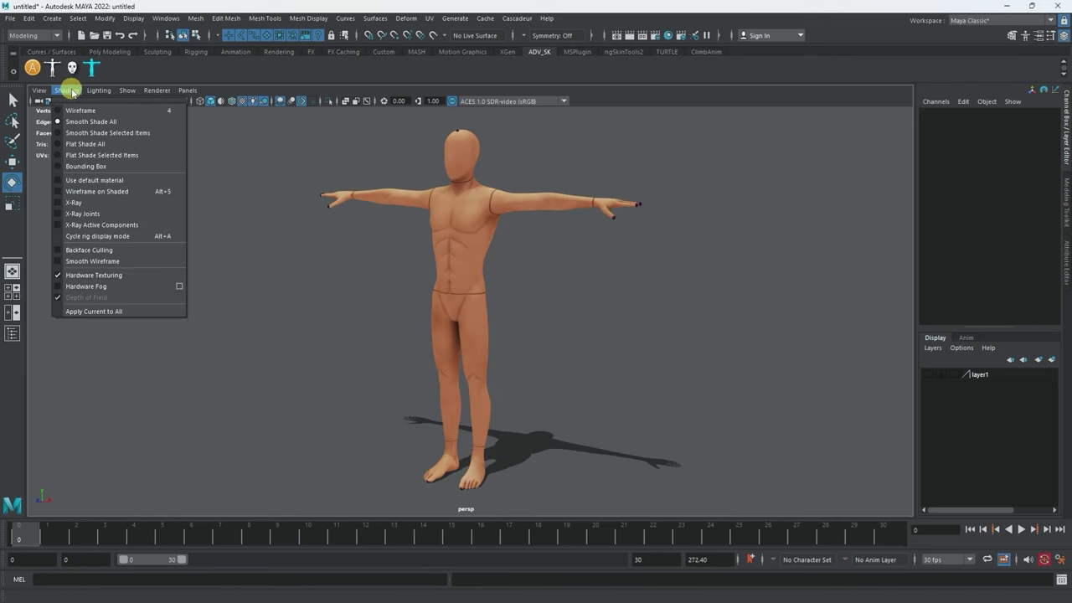
left_click(88, 212)
left_click_drag(562, 298, 591, 299, "alt")
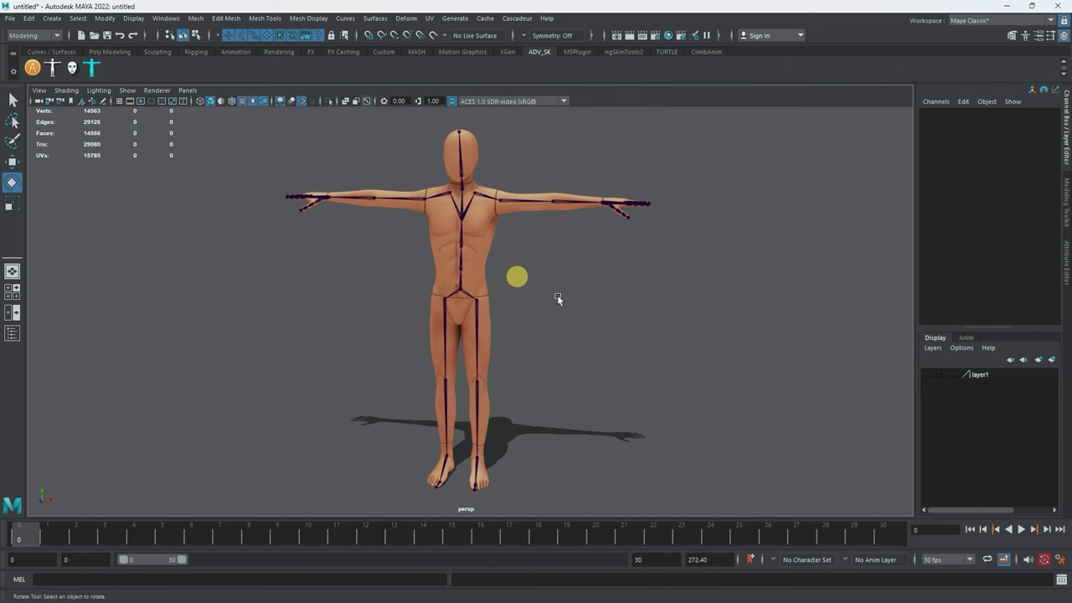
left_click(928, 374)
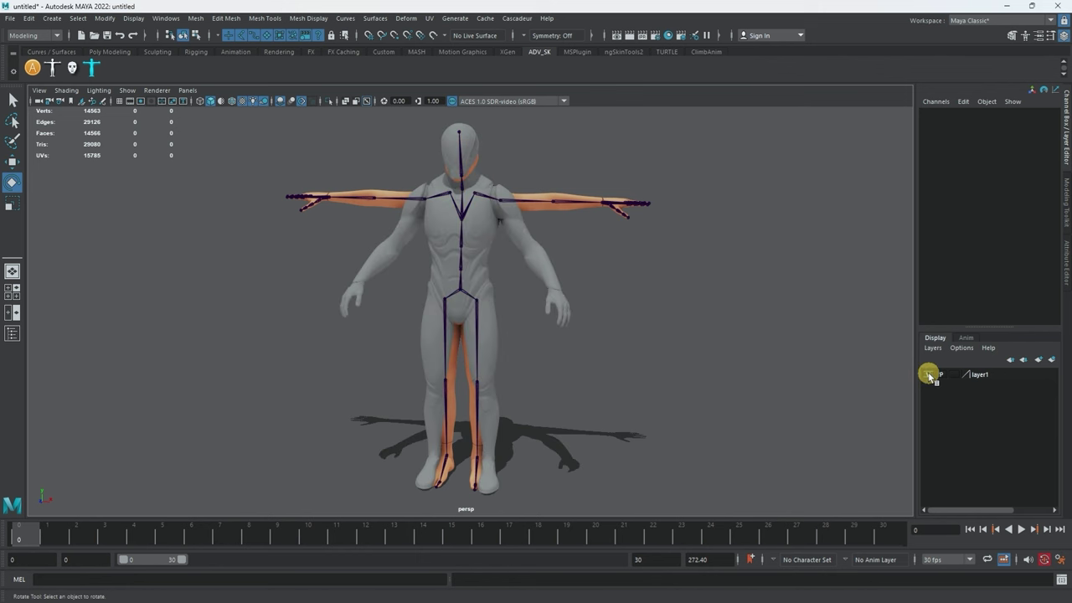
left_click_drag(554, 282, 581, 253, "alt")
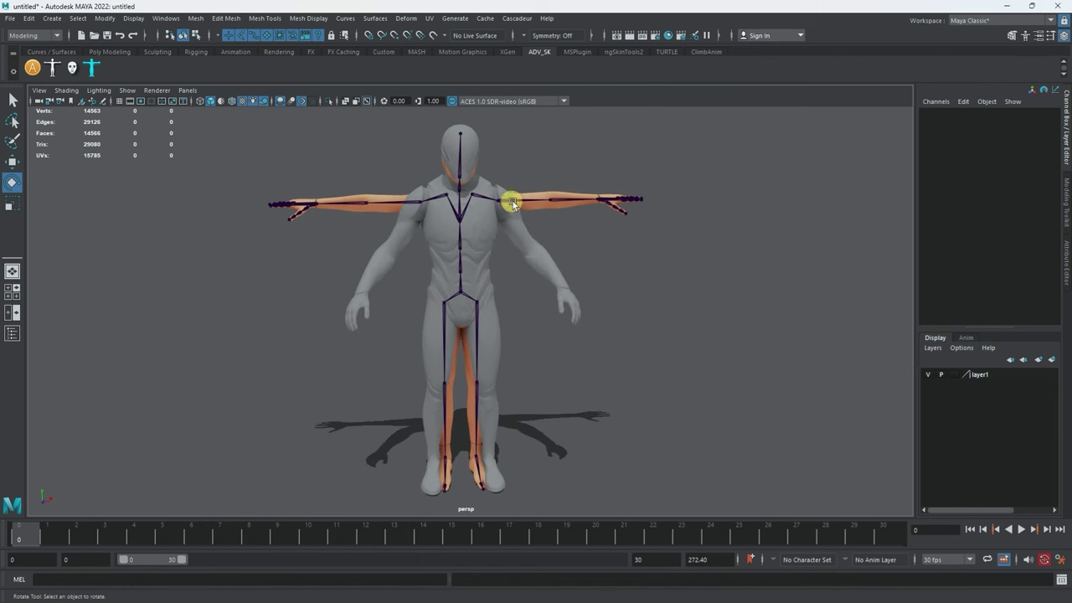
Rotate the mannequin's left and right upper arm joints together down to the angle of the grey body's arms
left_click(520, 199)
key("q")
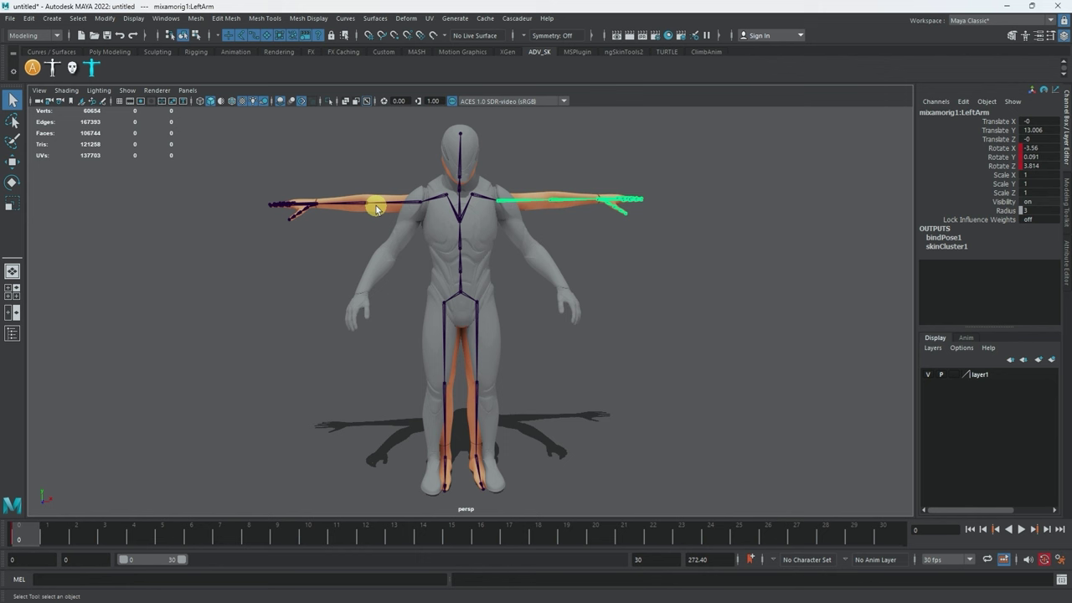
left_click(382, 206, "shift")
key("e")
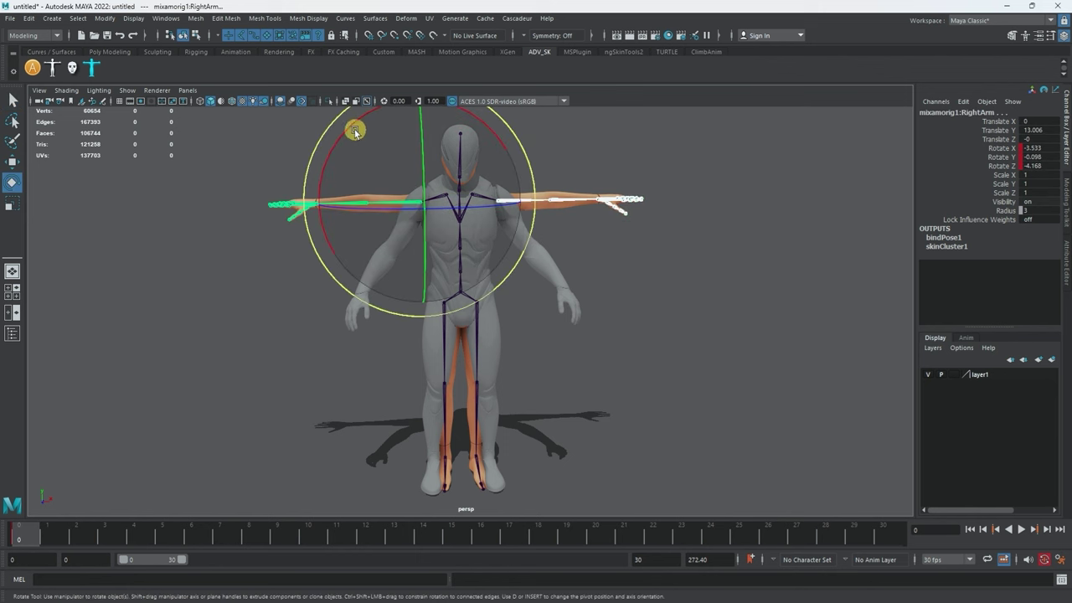
left_click_drag(355, 132, 350, 221)
left_click_drag(611, 276, 571, 275, "alt")
left_click(551, 287)
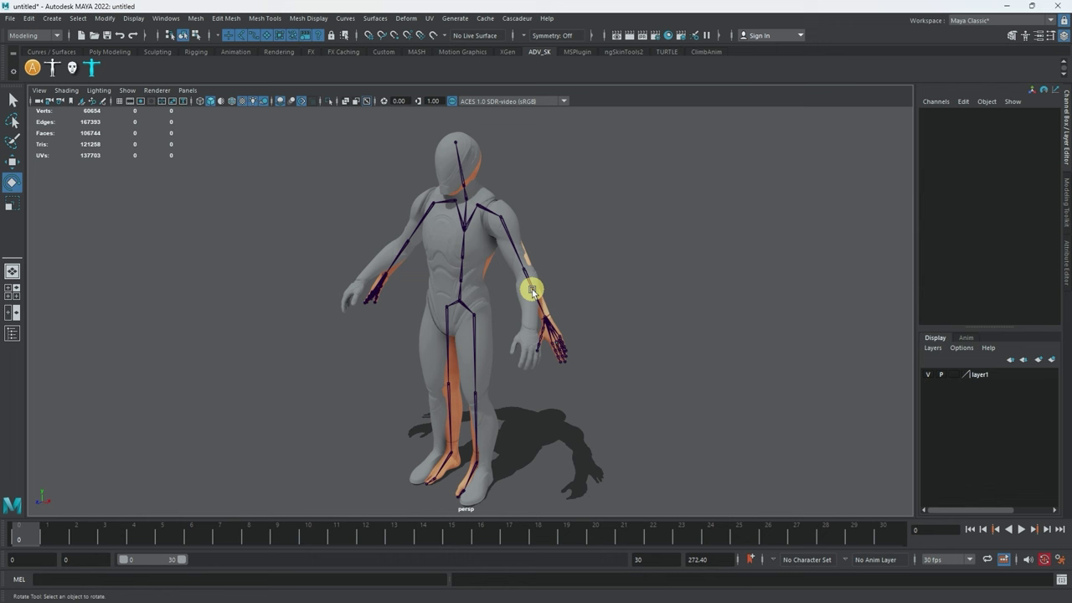
Rotate both of the mannequin's forearm joints to follow the bend of the grey body's forearms
left_click(532, 290)
key("q")
left_click(398, 260)
left_click_drag(376, 343, 481, 371, "alt")
key("e")
left_click_drag(474, 321, 478, 310)
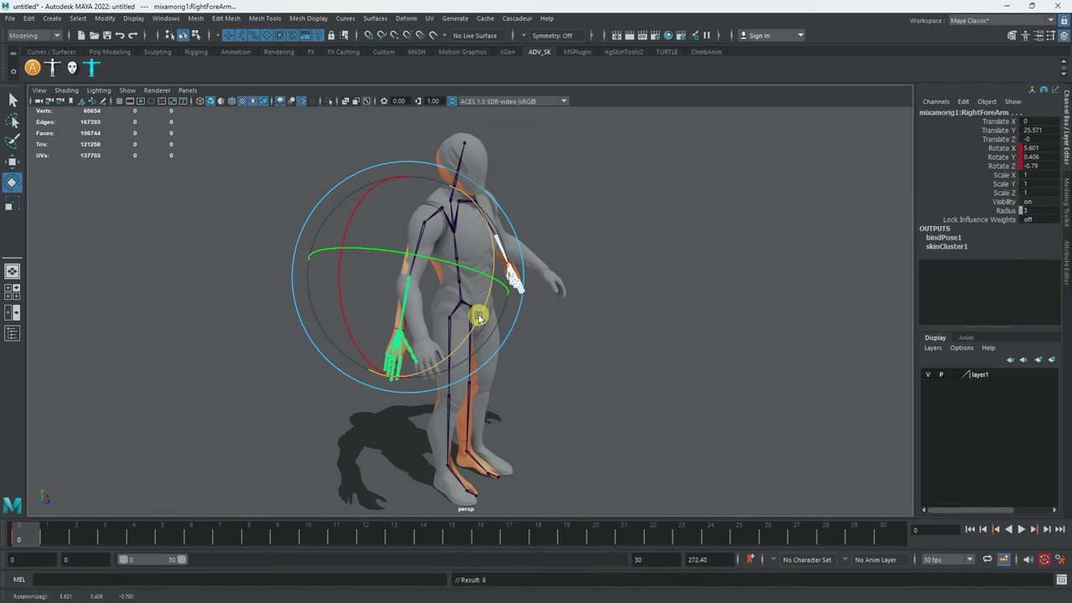
key("ctrl+z")
left_click_drag(612, 295, 576, 320)
left_click_drag(497, 305, 588, 289)
Change the rotation axis orientation and rotate both of the mannequin's hand joints to line up with the grey body's hands
right_click_drag(589, 288, 746, 311, "alt")
left_click_drag(746, 310, 362, 380, "alt")
key("Down")
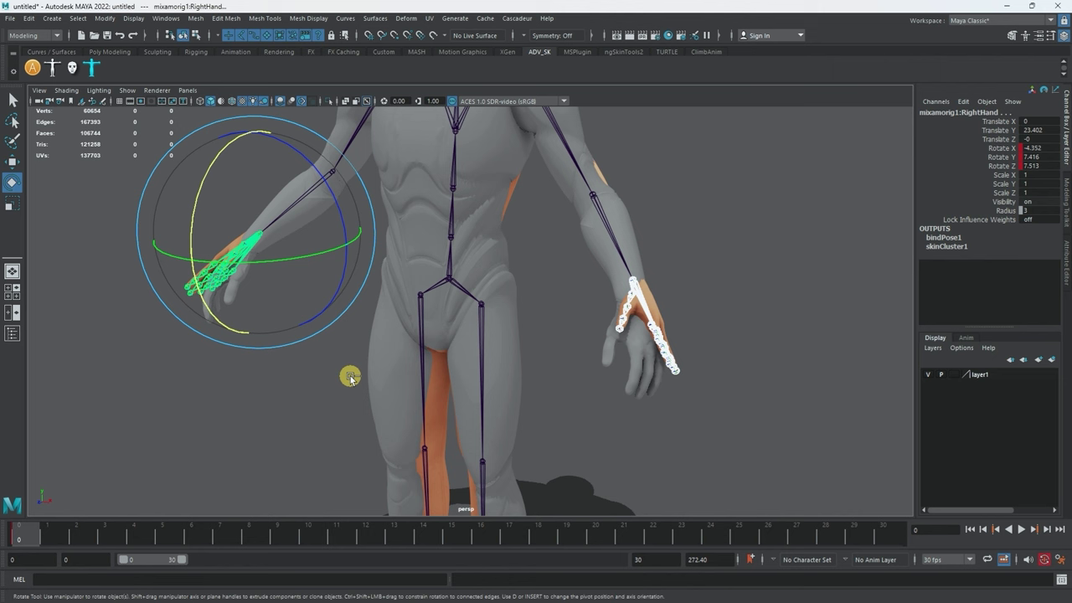
right_click(338, 285)
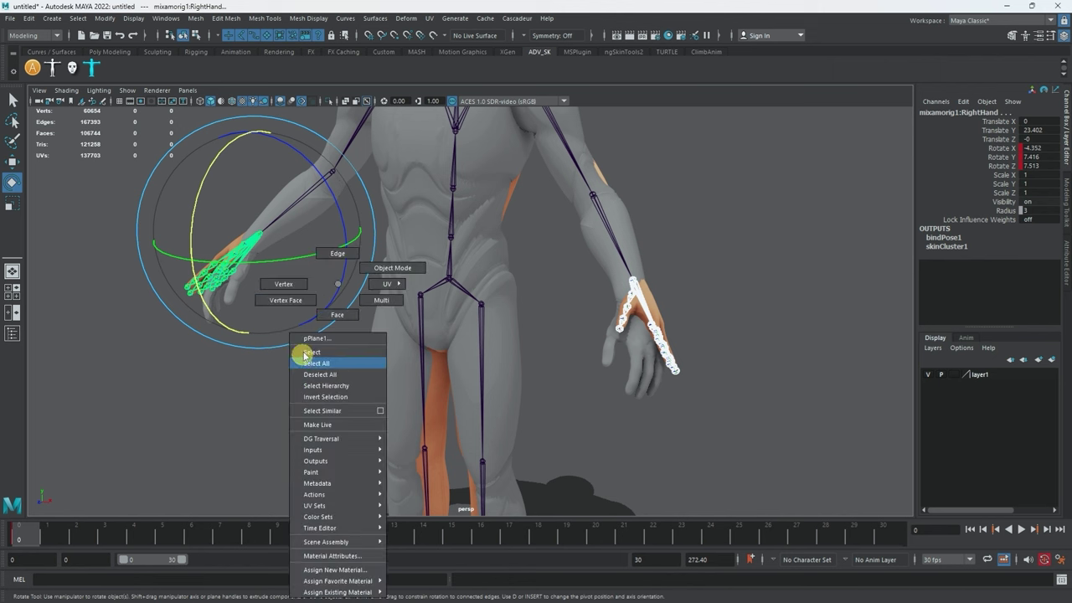
left_click(339, 290)
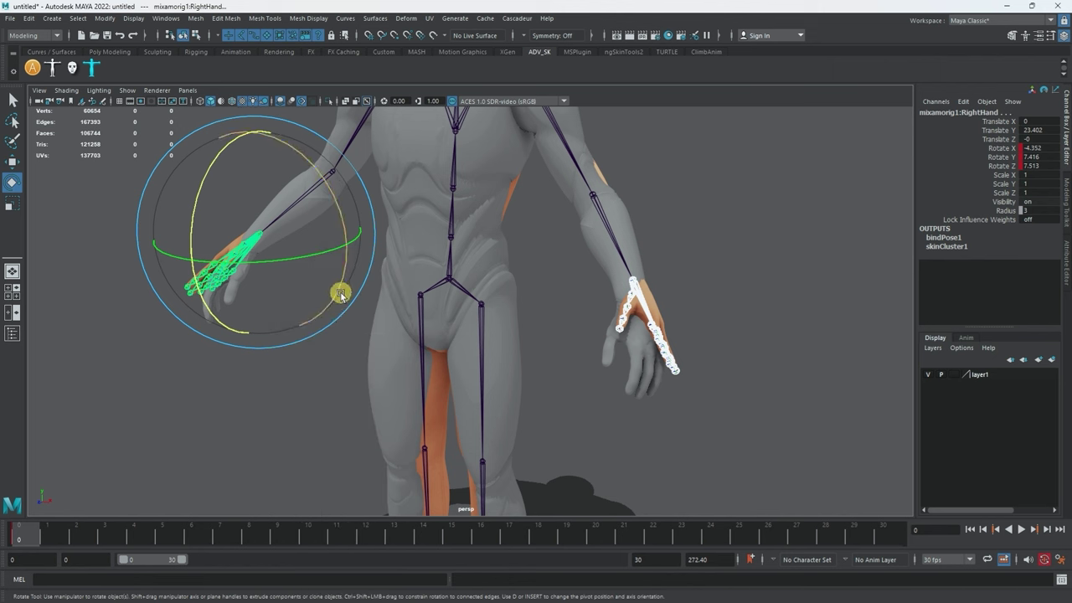
key("e")
left_click(318, 386)
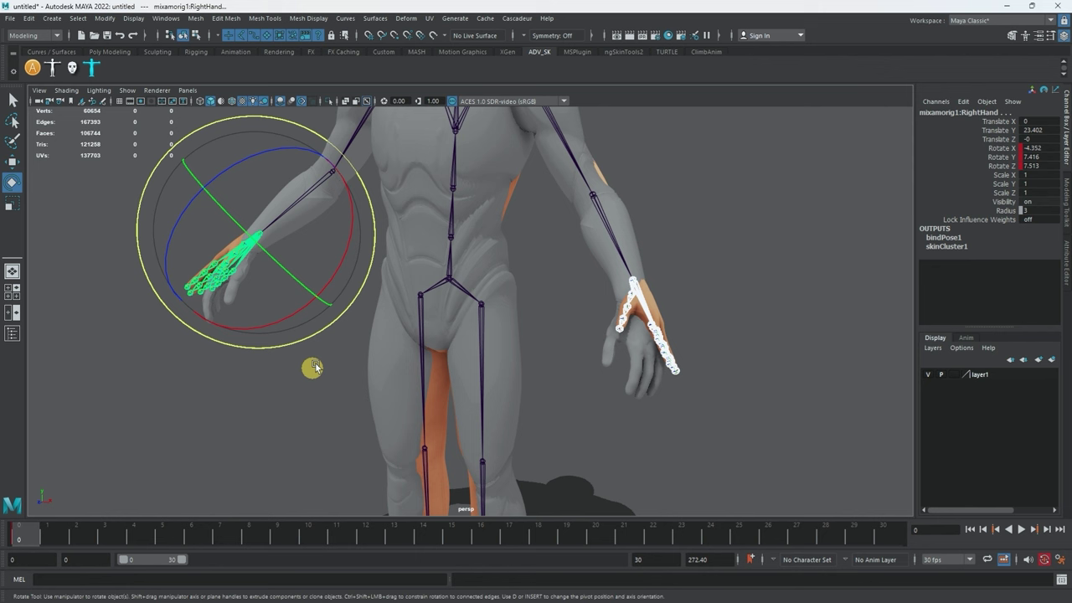
left_click_drag(344, 266, 290, 244)
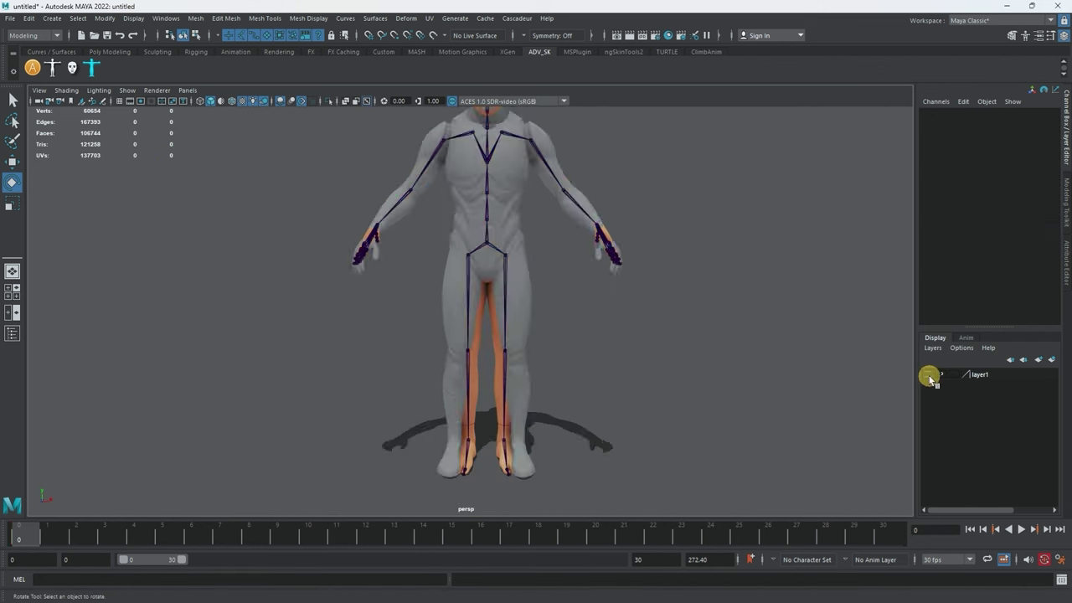
Hide layer1 and inspect the posed mannequin from several sides
left_click(929, 376)
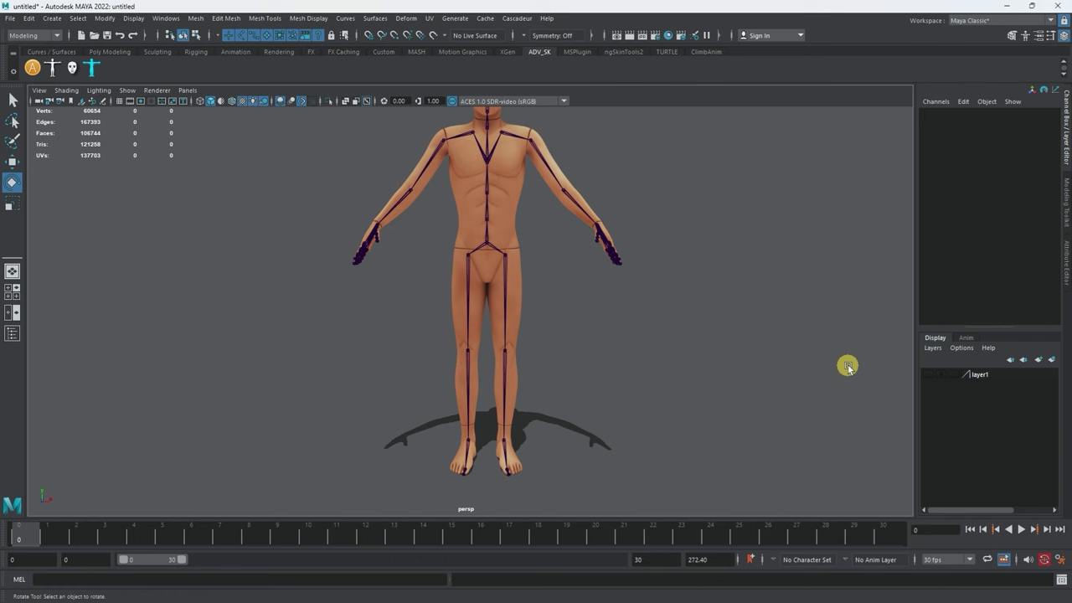
left_click_drag(700, 257, 640, 316, "alt")
left_click_drag(396, 360, 613, 232, "alt")
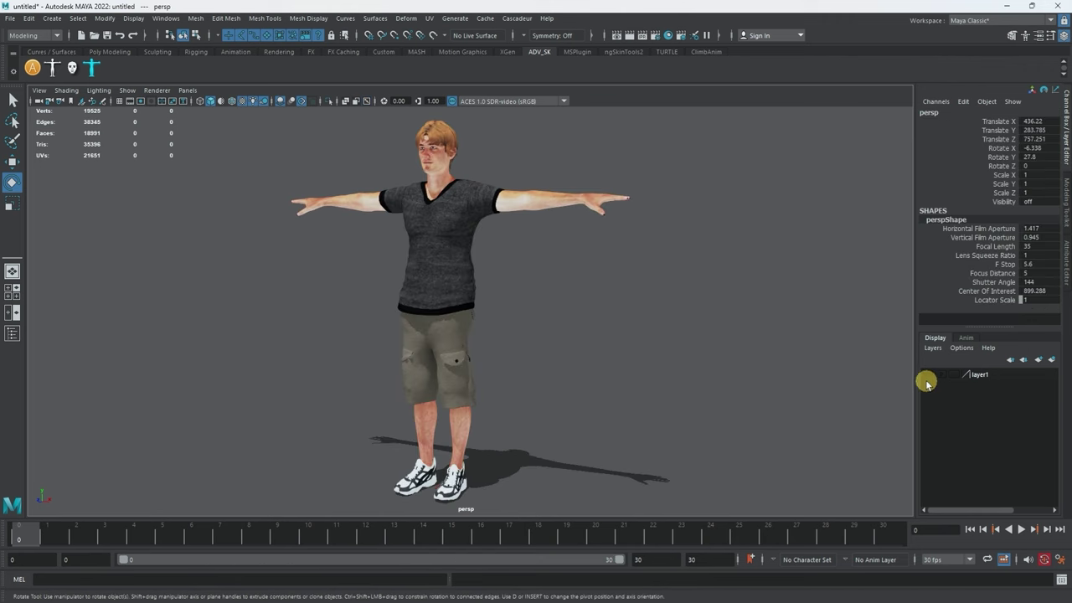
Show layer1 with the grey body in the Remy scene and turn on X-Ray Joints
left_click(931, 381)
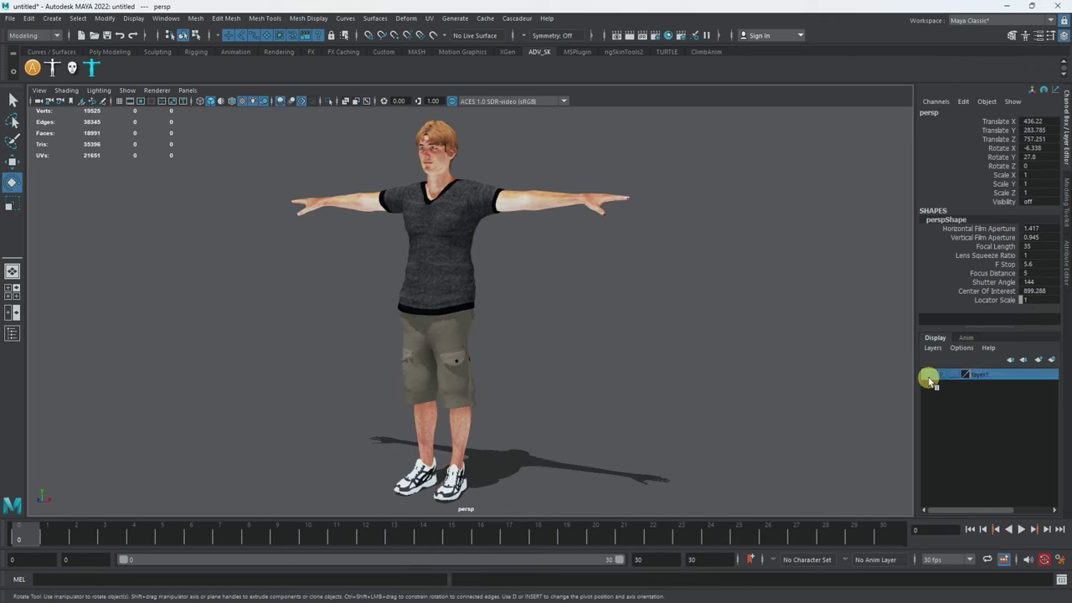
left_click(926, 375)
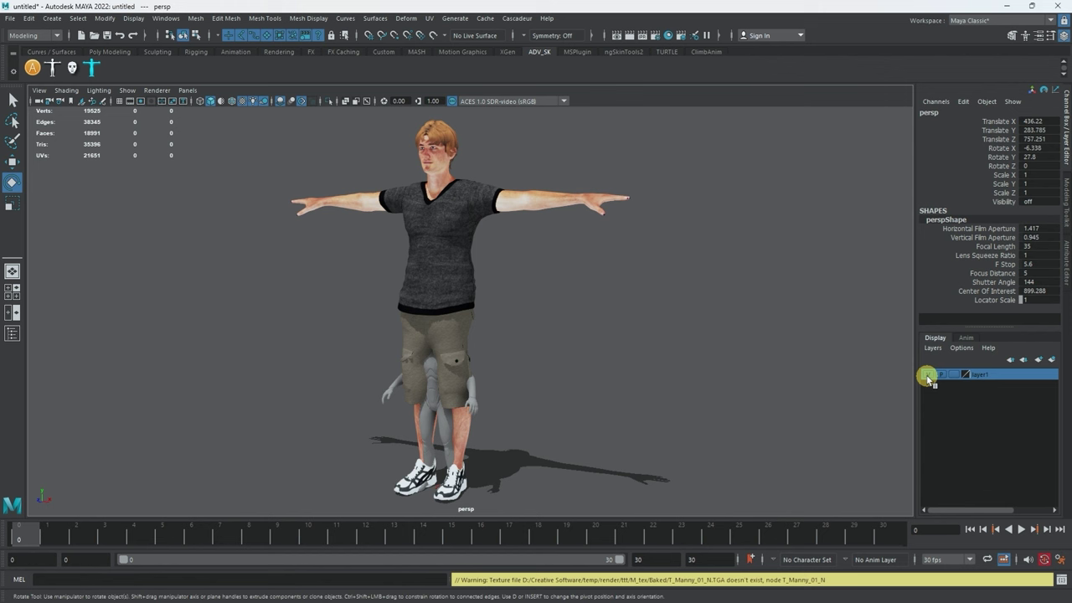
left_click_drag(624, 366, 558, 310, "alt")
right_click_drag(557, 311, 497, 315, "alt")
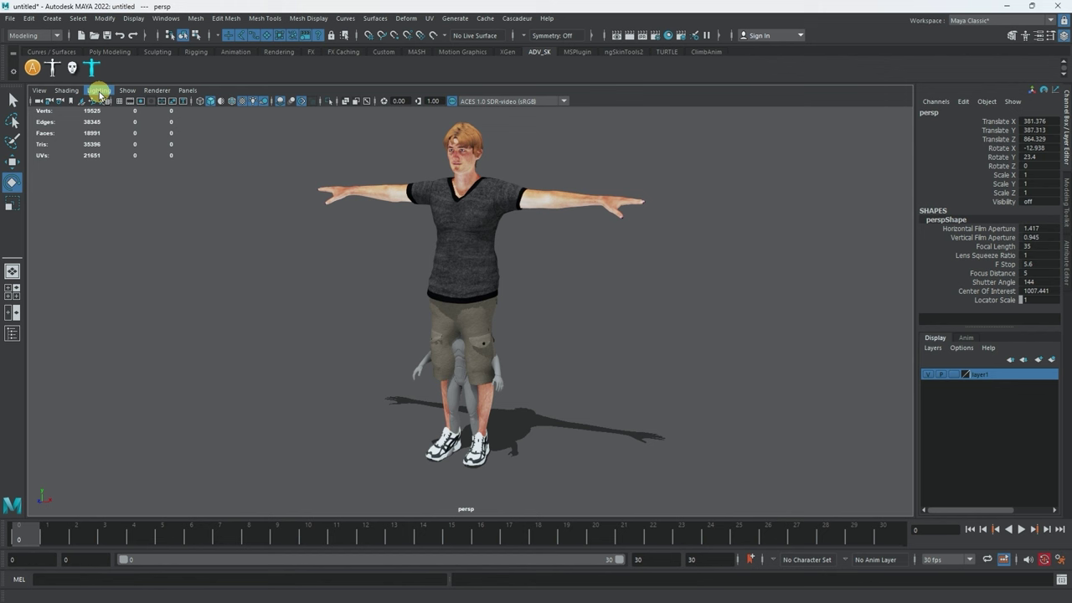
left_click(66, 90)
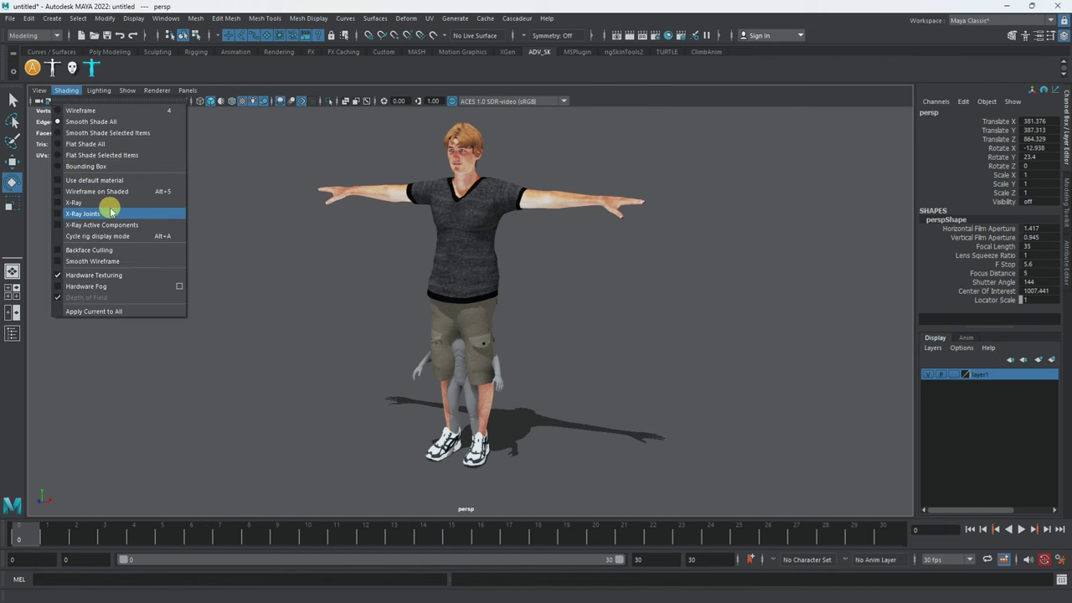
left_click(110, 213)
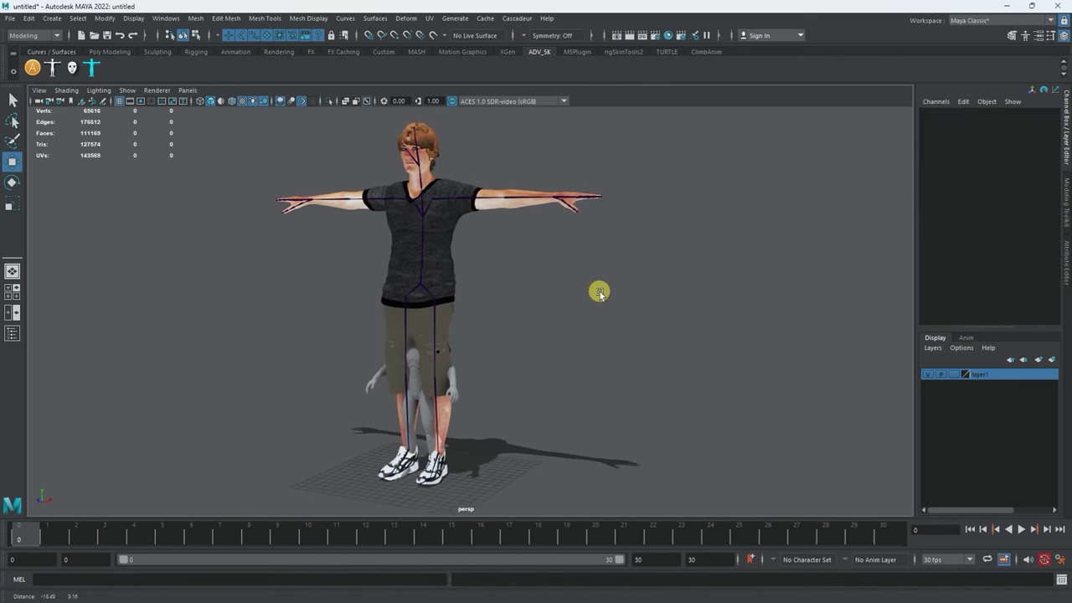
Group Remy's Hips joint and scale the group uniformly to about 0.48 to match the grey body's height
left_click(427, 287)
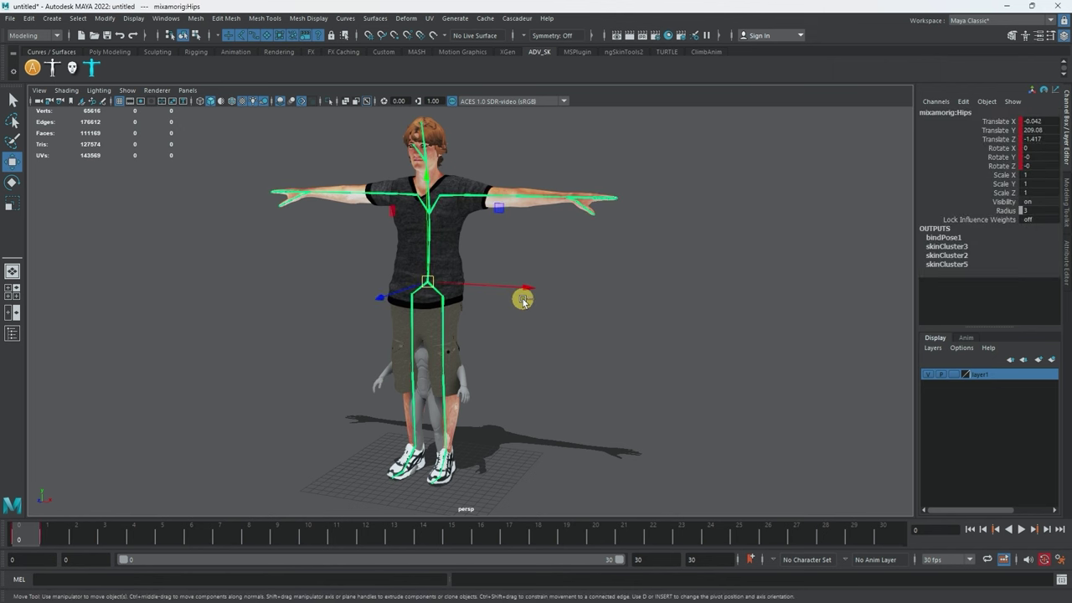
key("ctrl+g")
key("r")
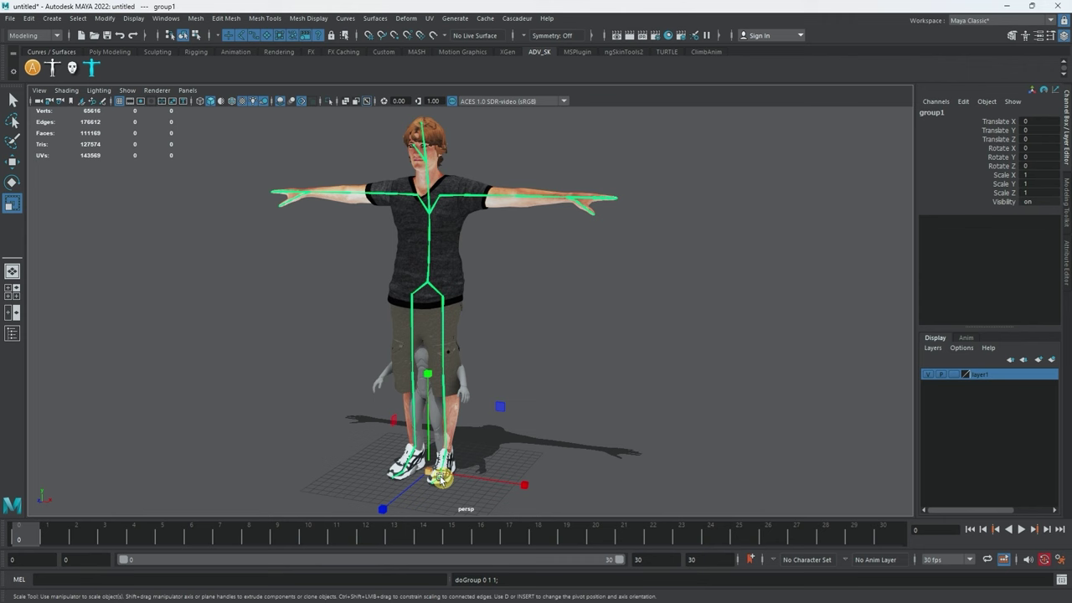
left_click_drag(425, 471, 209, 525)
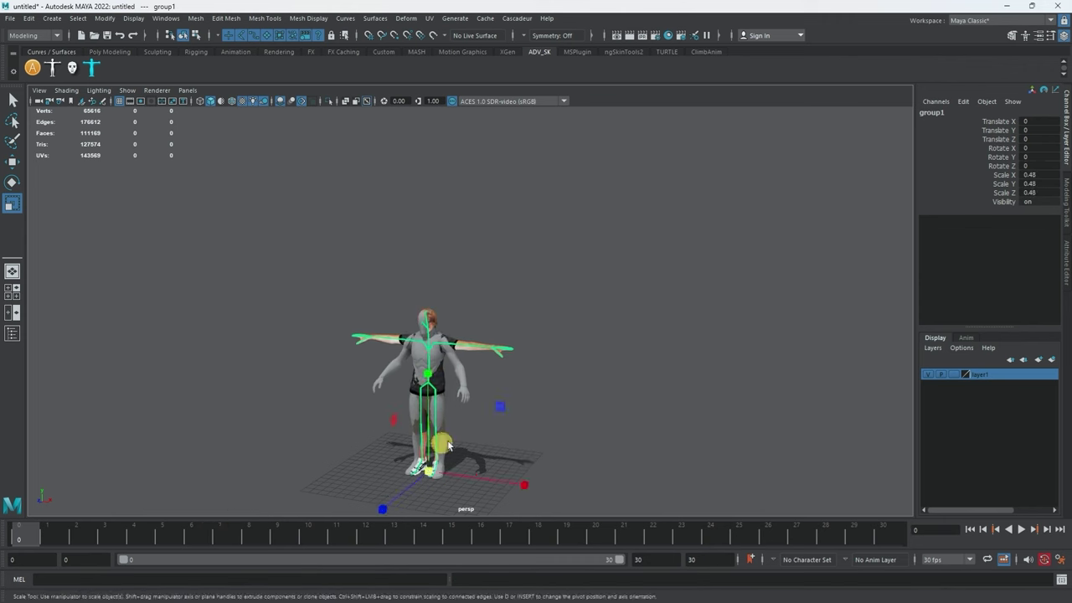
key("f")
left_click_drag(484, 430, 593, 405, "alt")
left_click_drag(467, 450, 644, 361)
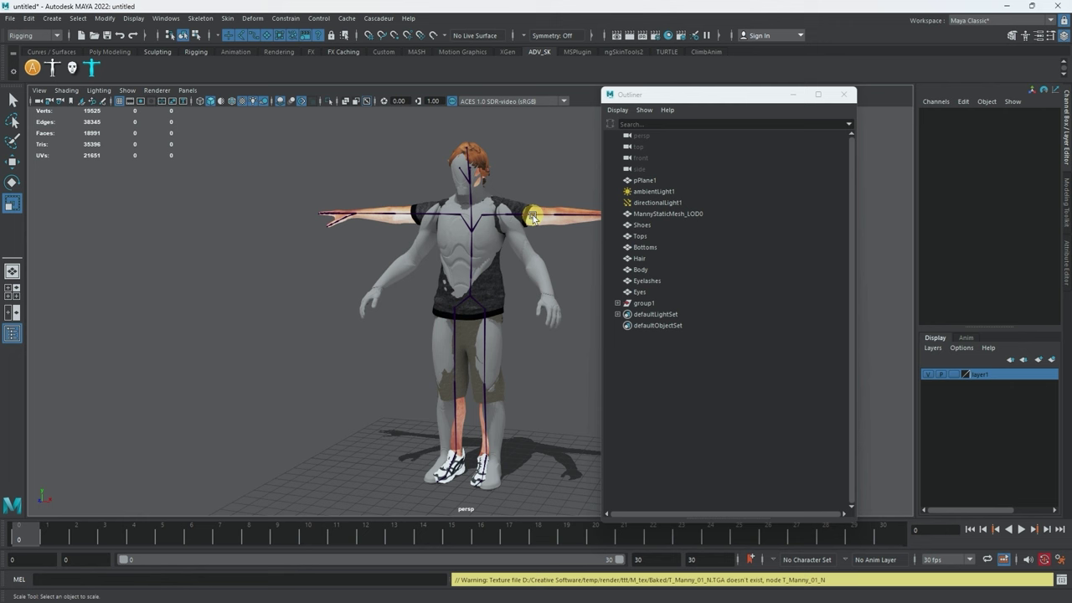
Rotate Remy's left and right upper arm joints together to about 58 degrees in X, matching the grey body's arms
left_click(534, 215)
left_click_drag(436, 338, 451, 336, "alt")
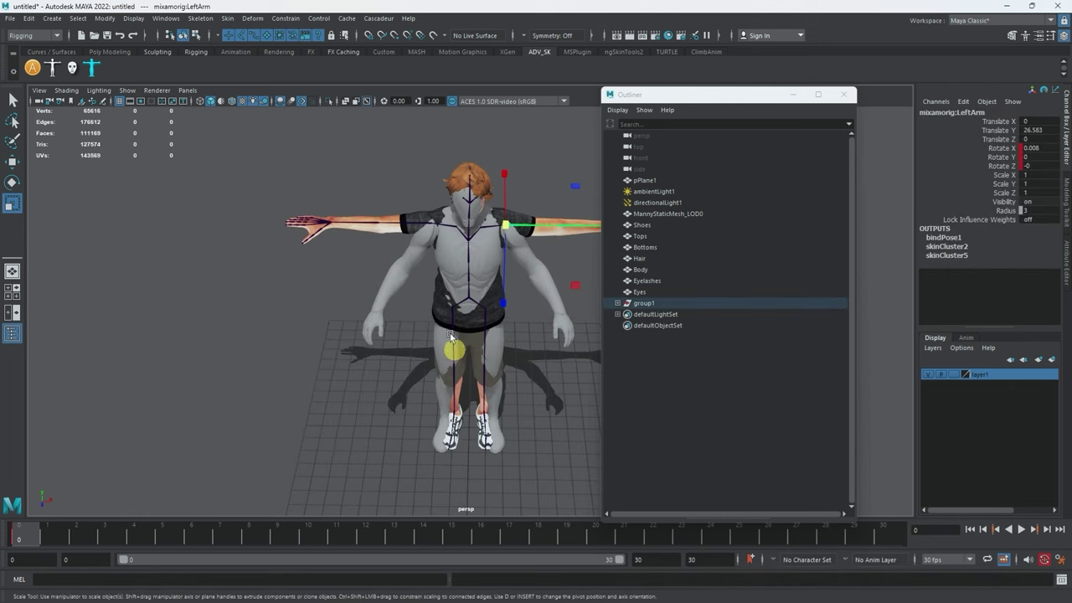
left_click(411, 223)
key("e")
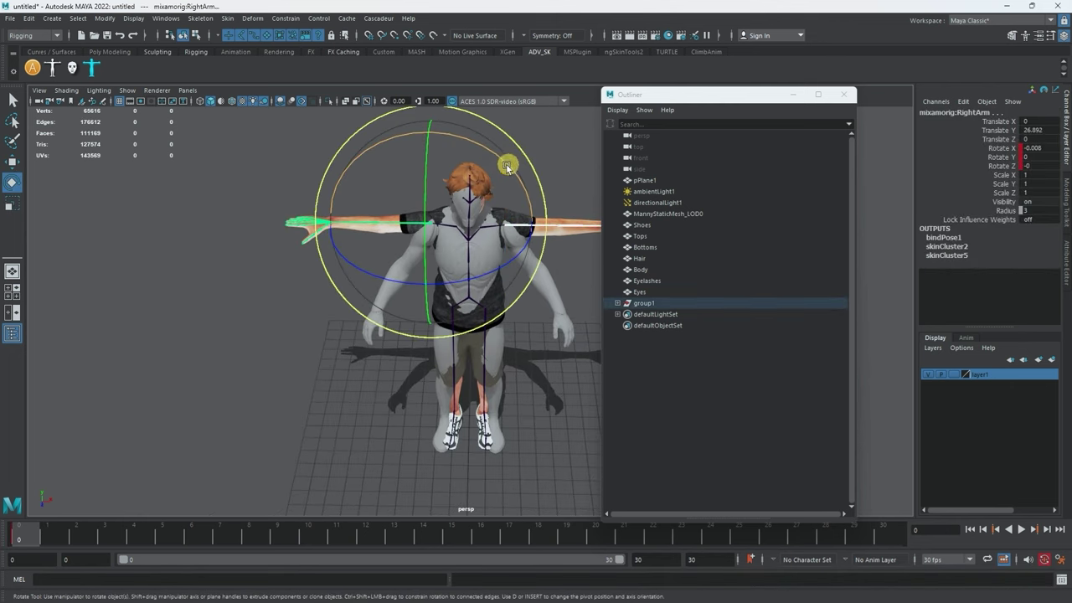
left_click_drag(502, 157, 416, 77)
left_click_drag(493, 427, 522, 230, "alt")
left_click_drag(430, 444, 536, 359, "alt")
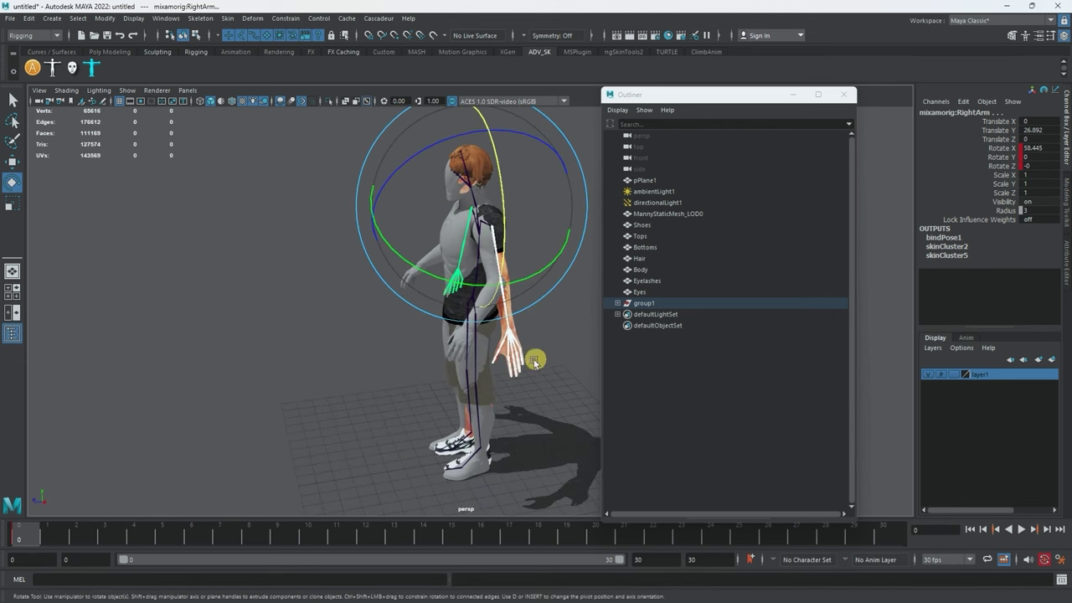
Rotate both of Remy's forearm joints to about -11, 25 and -48 degrees to follow the grey body's forearms
key("q")
left_click(505, 303)
left_click_drag(505, 303, 413, 323, "alt")
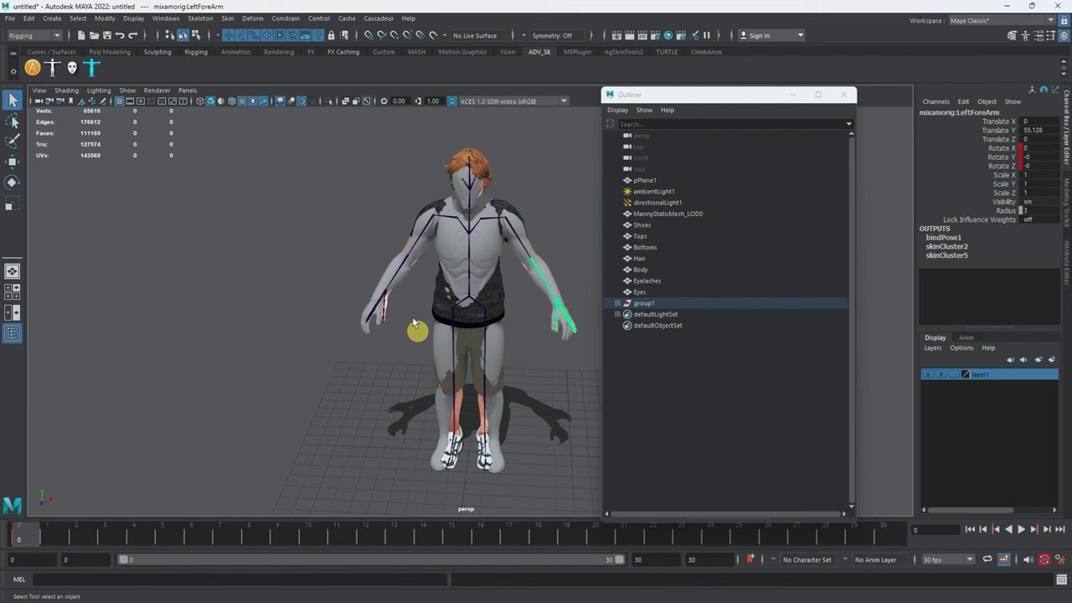
key("e")
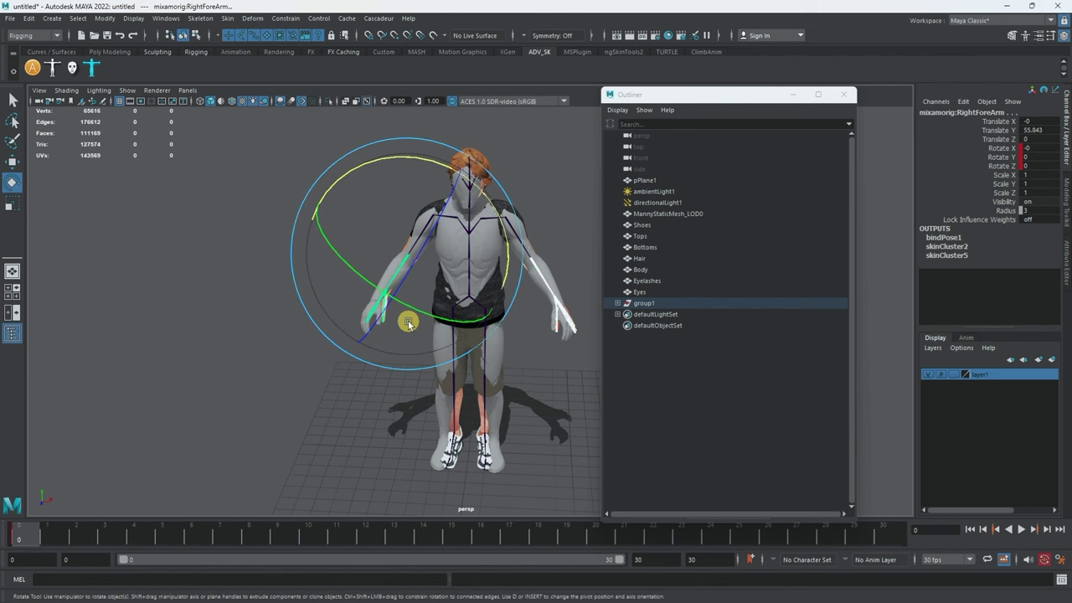
left_click_drag(418, 257, 514, 316)
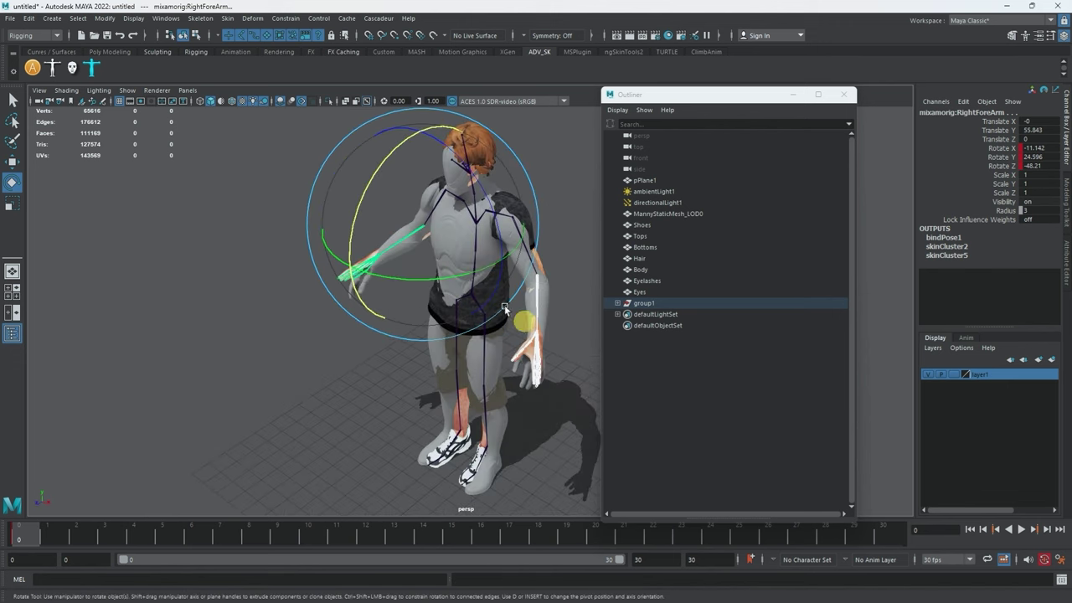
left_click_drag(376, 343, 353, 406, "alt")
Delete the construction history of Remy's Shoes, Tops, Bottoms, Hair, Body, Eyelashes and Eyes meshes together
left_click(323, 412)
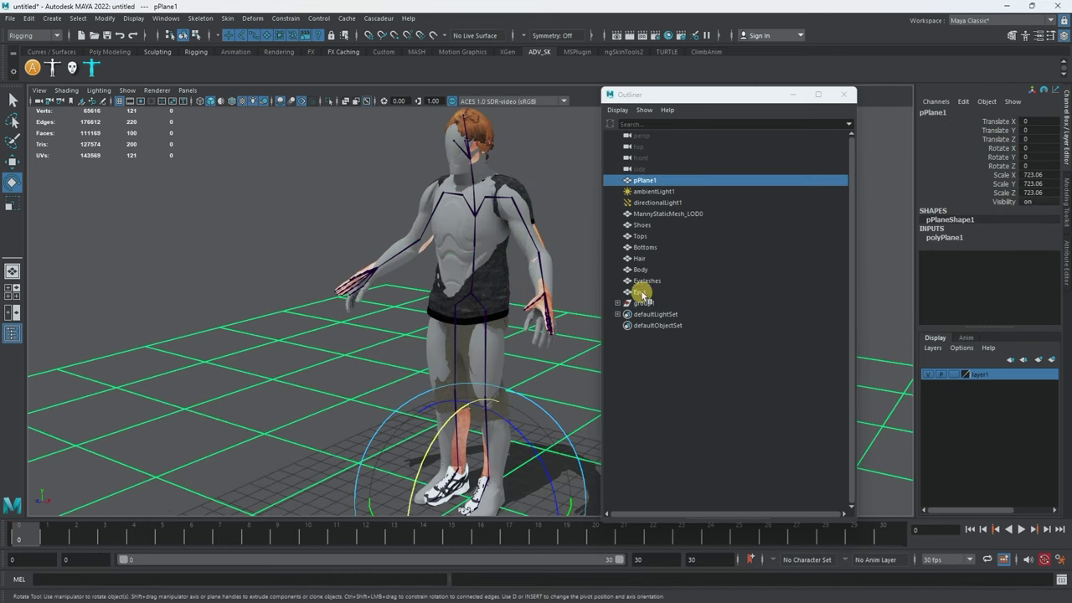
left_click(641, 292)
left_click(643, 225, "shift")
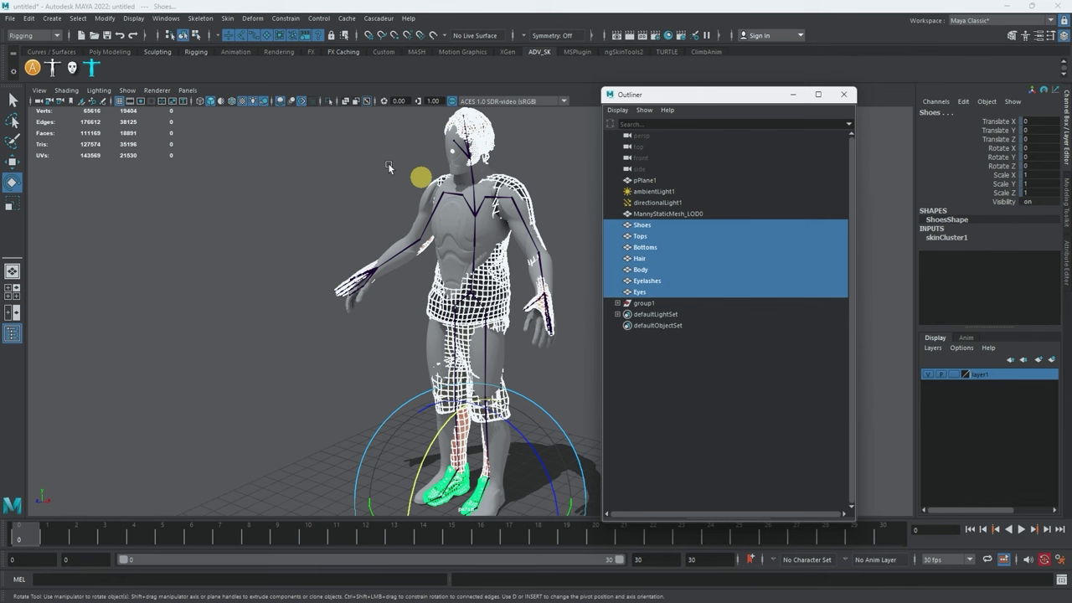
left_click(30, 22)
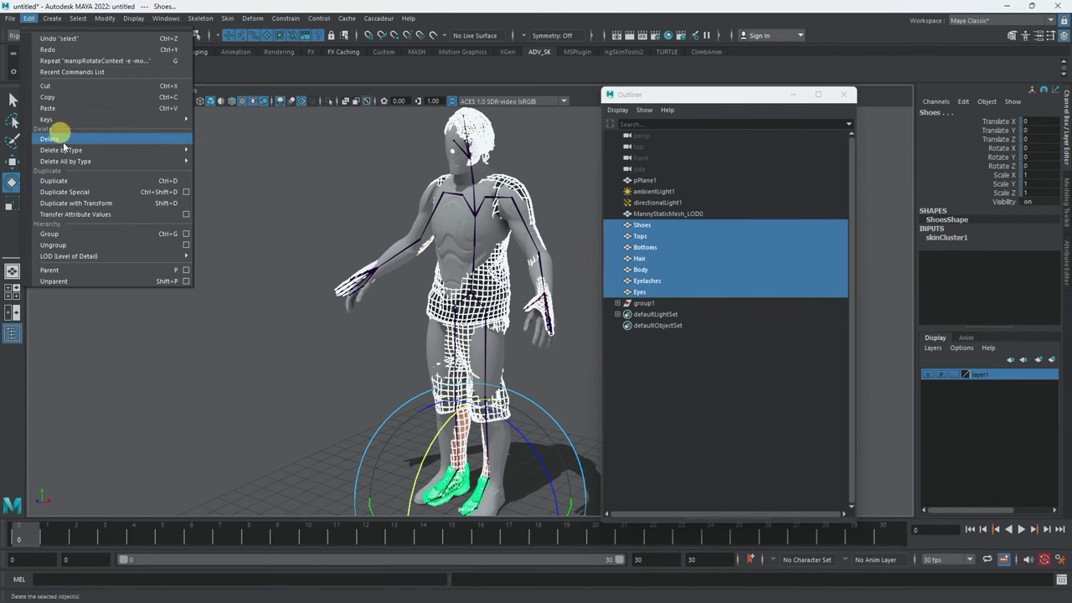
mouse_move(66, 146)
left_click(302, 250)
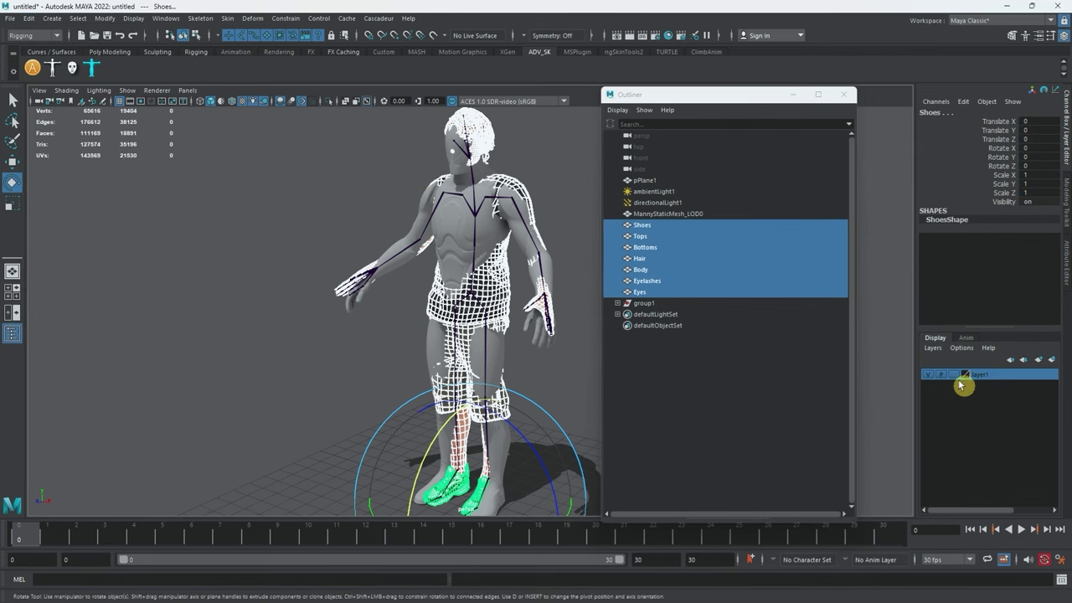
Hide layer1 with the grey body and delete Remy's Hips joint with its whole skeleton
left_click(931, 376)
left_click(229, 335)
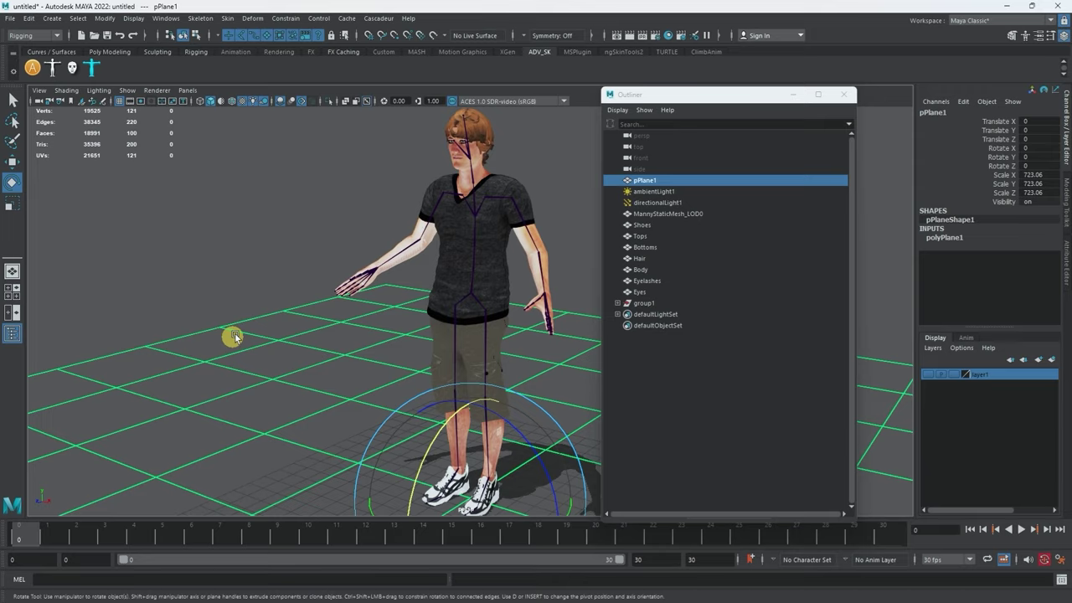
left_click_drag(229, 335, 288, 267, "alt")
left_click(277, 258)
left_click(470, 296)
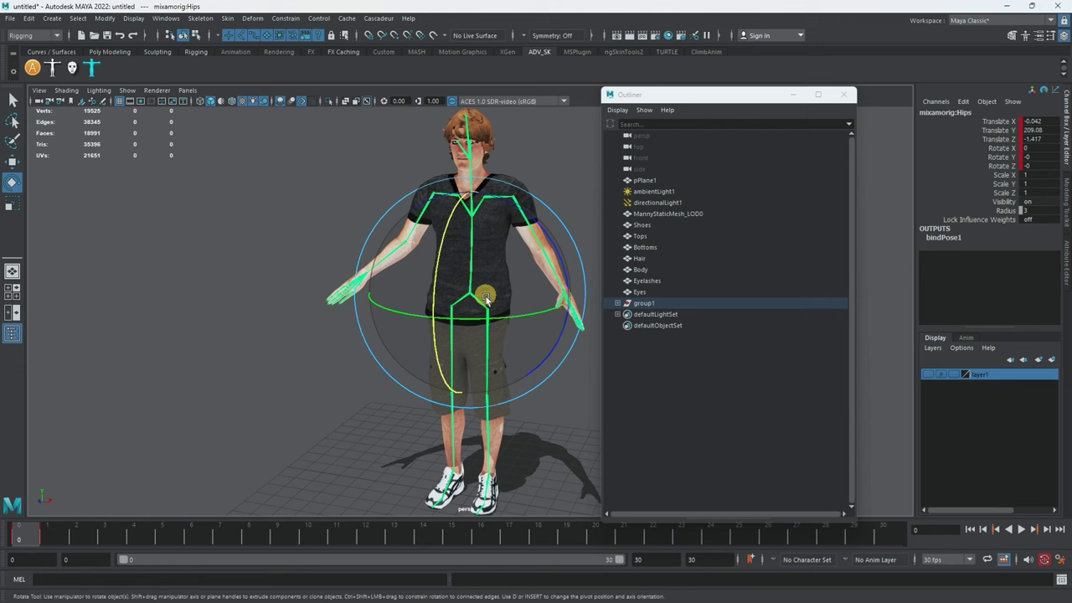
left_click(486, 298)
Delete Remy's Body mesh and the Hair, Eyelashes and Eyes meshes, keeping only the clothing
left_click(533, 243)
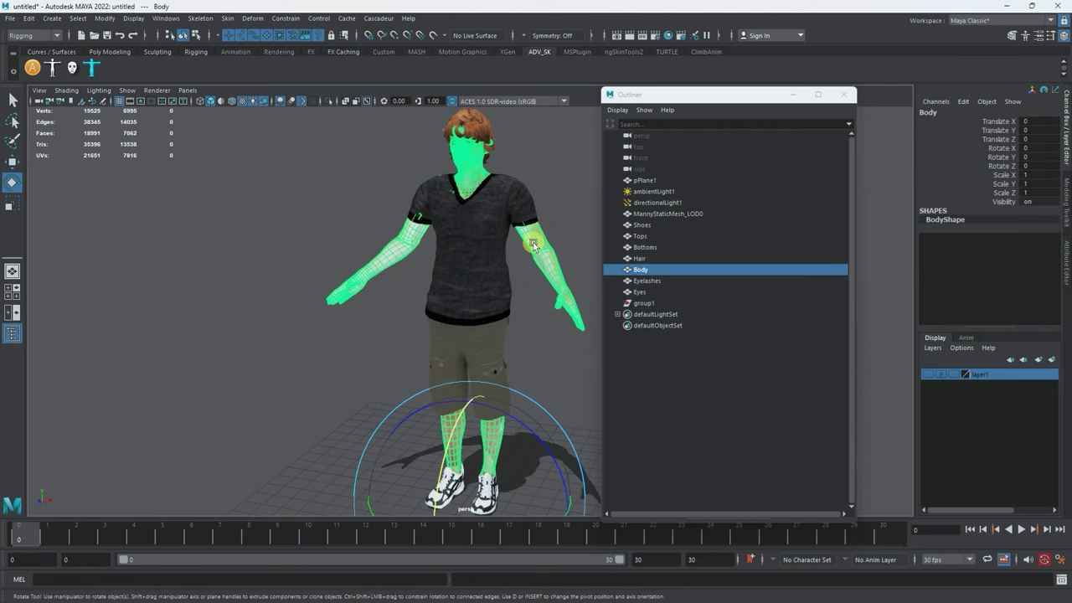
key("Delete")
left_click_drag(437, 218, 427, 270, "alt")
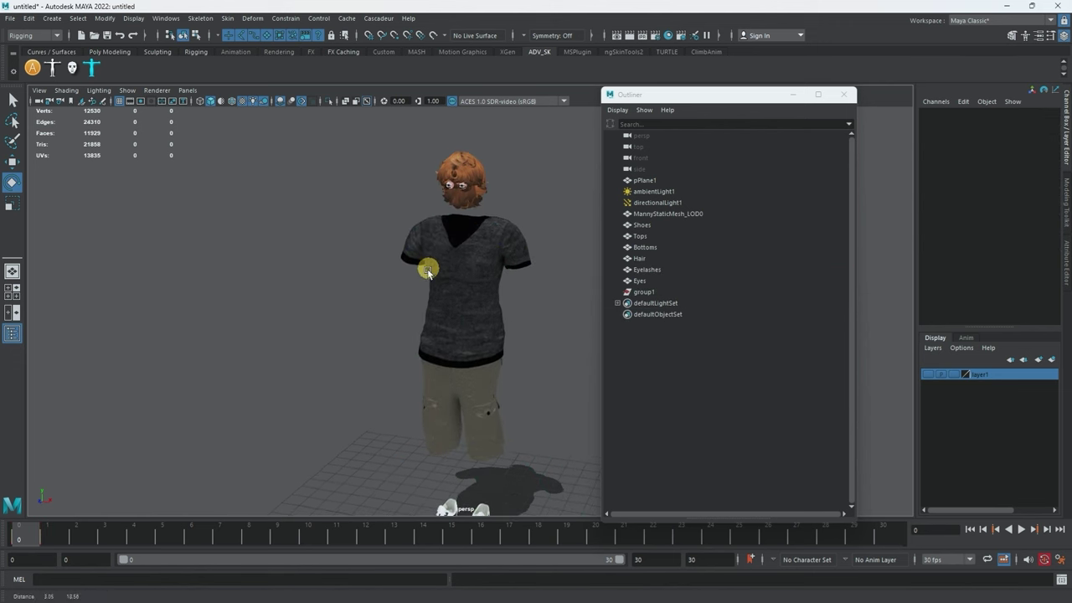
left_click_drag(480, 190, 483, 193)
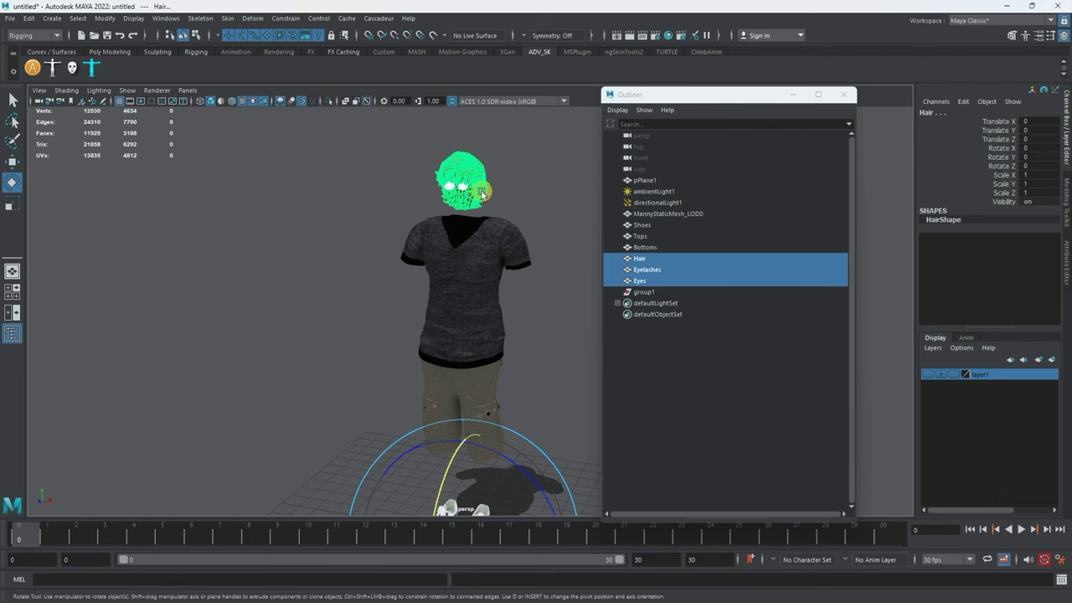
key("Delete")
left_click_drag(486, 325, 449, 288, "alt")
left_click(476, 327)
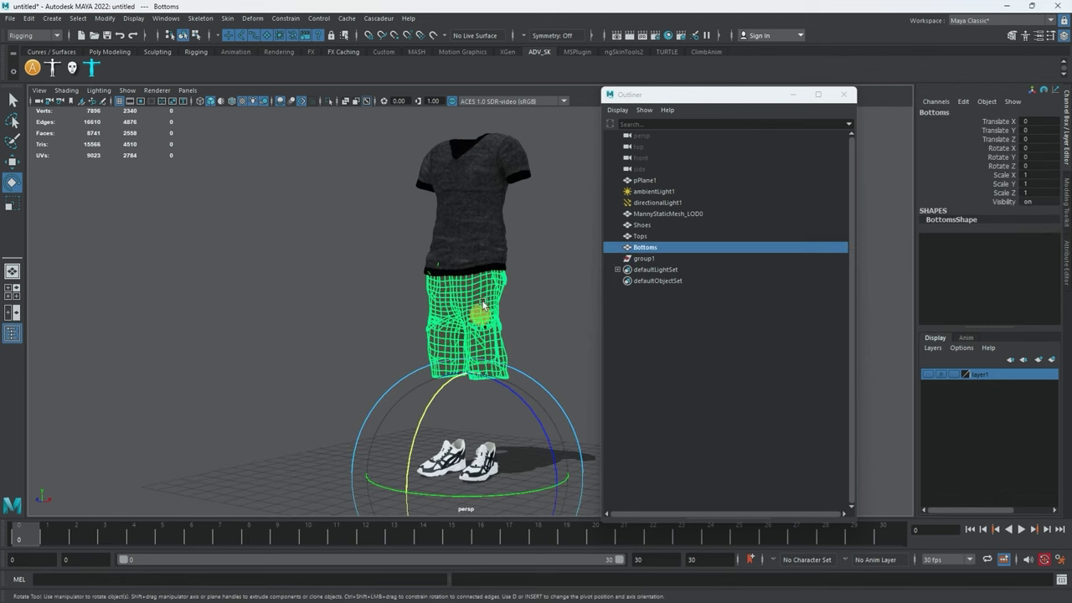
left_click(482, 226)
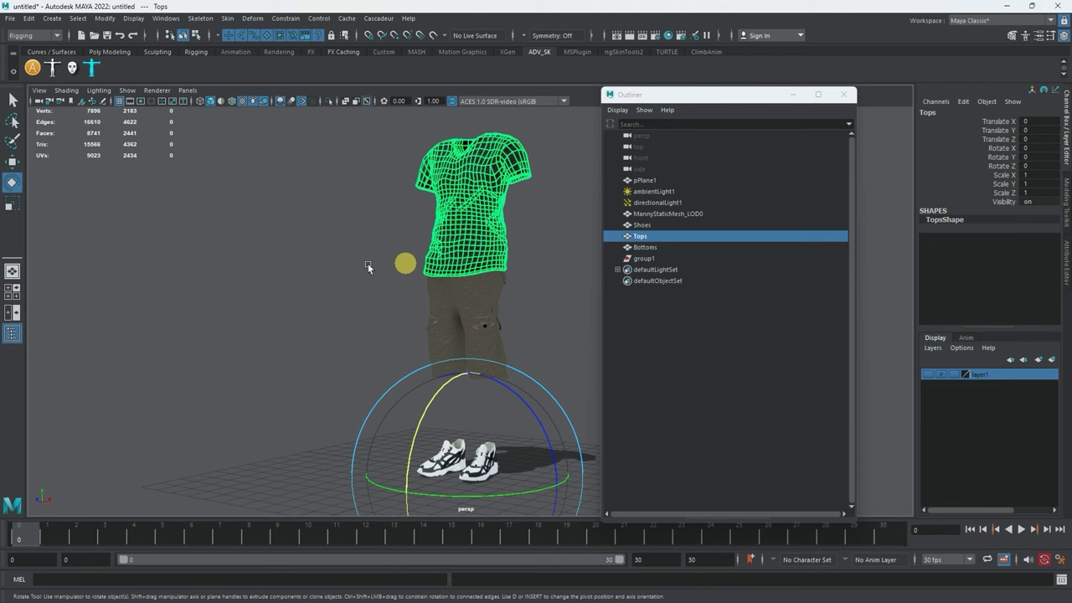
left_click(312, 247)
left_click_drag(312, 247, 363, 289, "alt")
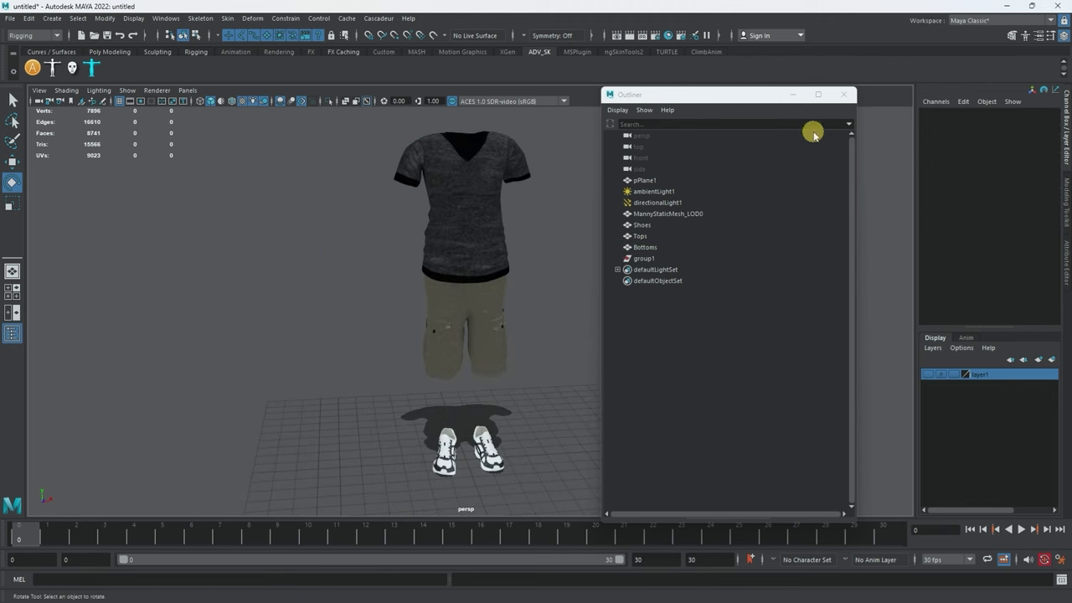
Close the Outliner, isolate the Tops mesh and select the faces capping its neck opening
left_click(841, 97)
left_click_drag(598, 251, 475, 265, "alt")
scroll(593, 276, "up", 5)
left_click(550, 243)
key("e")
right_click(471, 262)
left_click(473, 285)
left_click(472, 262)
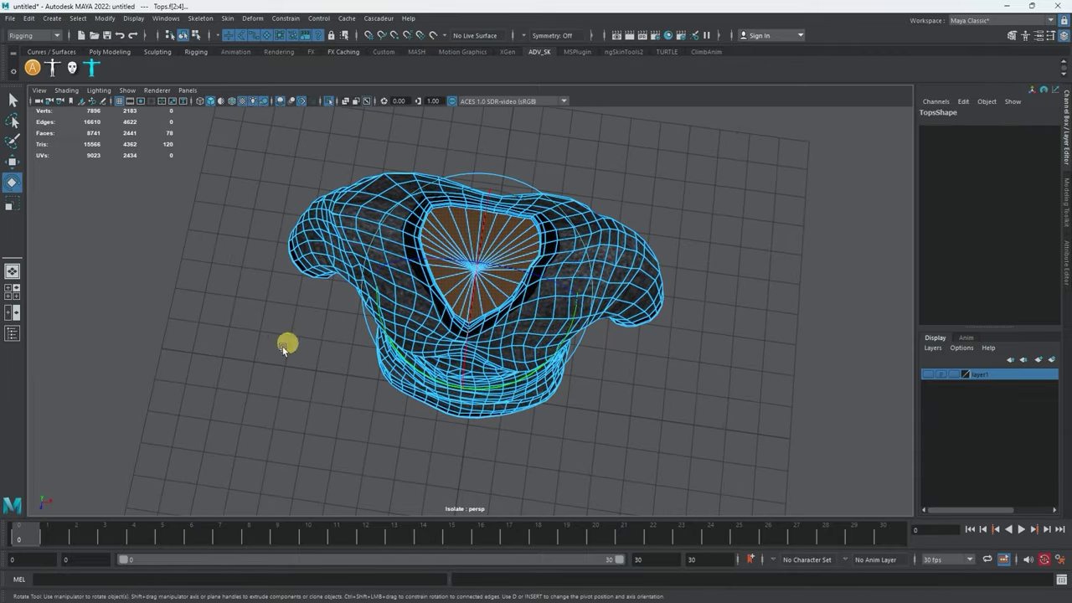
Add the faces capping both sleeve openings and the bottom hem of the shirt to the selection
left_click_drag(283, 350, 385, 237, "alt")
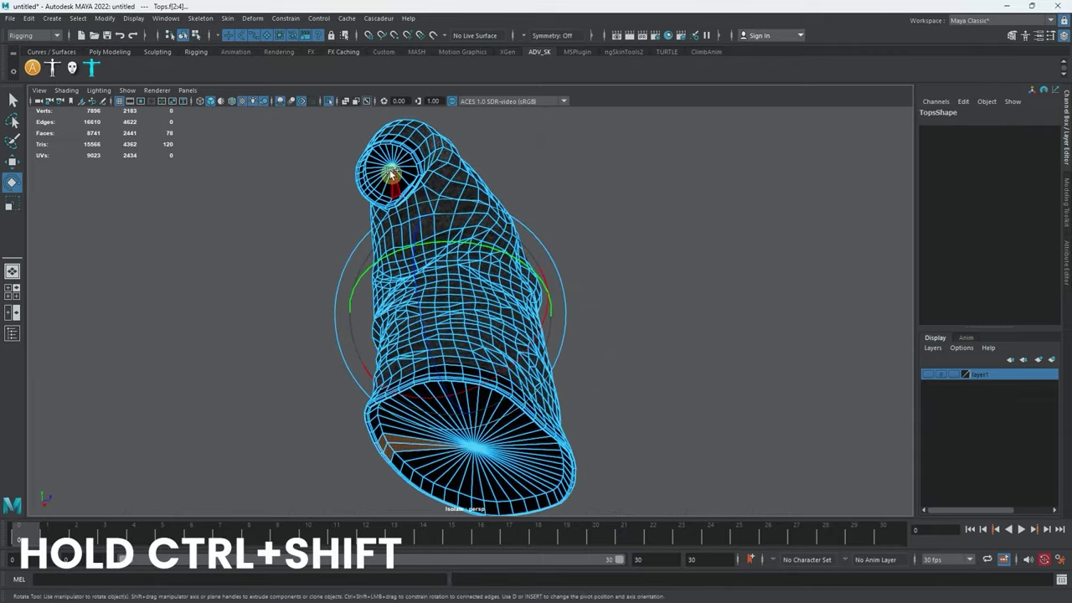
left_click_drag(667, 328, 506, 242, "alt")
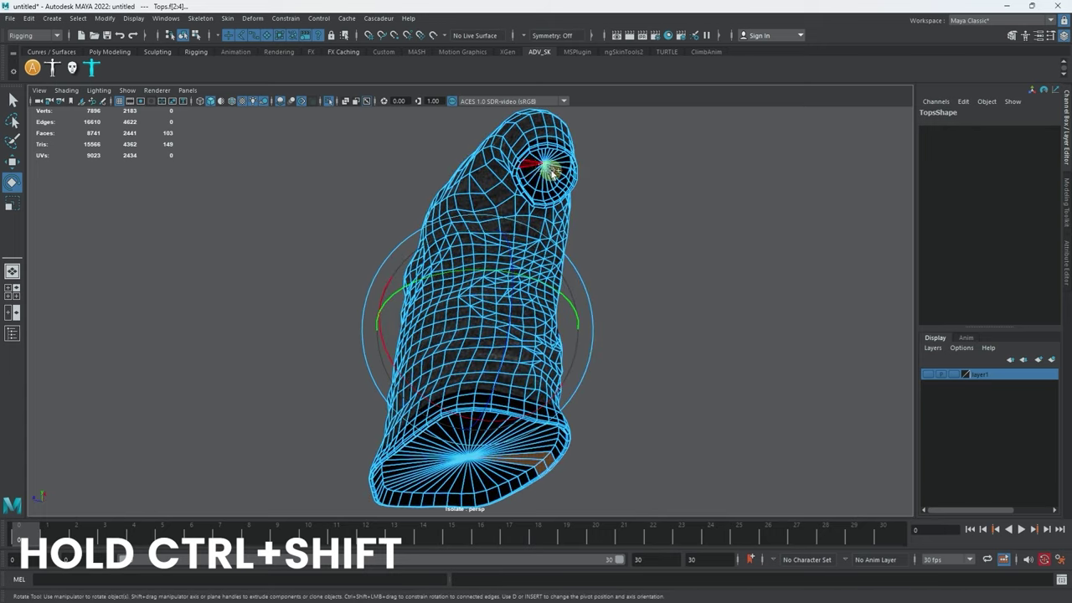
left_click_drag(617, 247, 623, 379, "alt")
key("q")
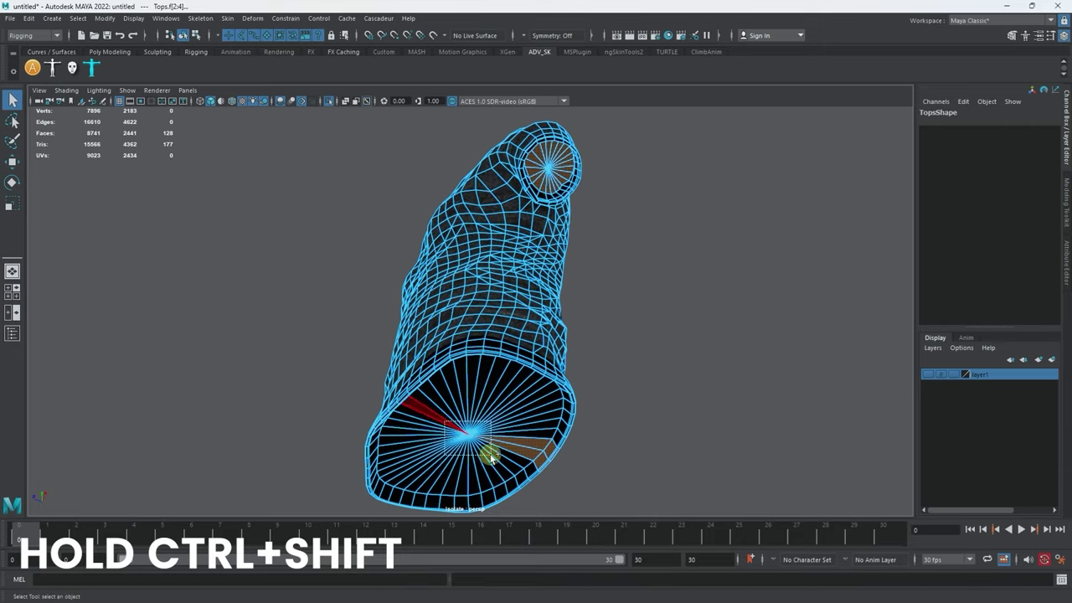
left_click_drag(482, 414, 440, 486, "alt")
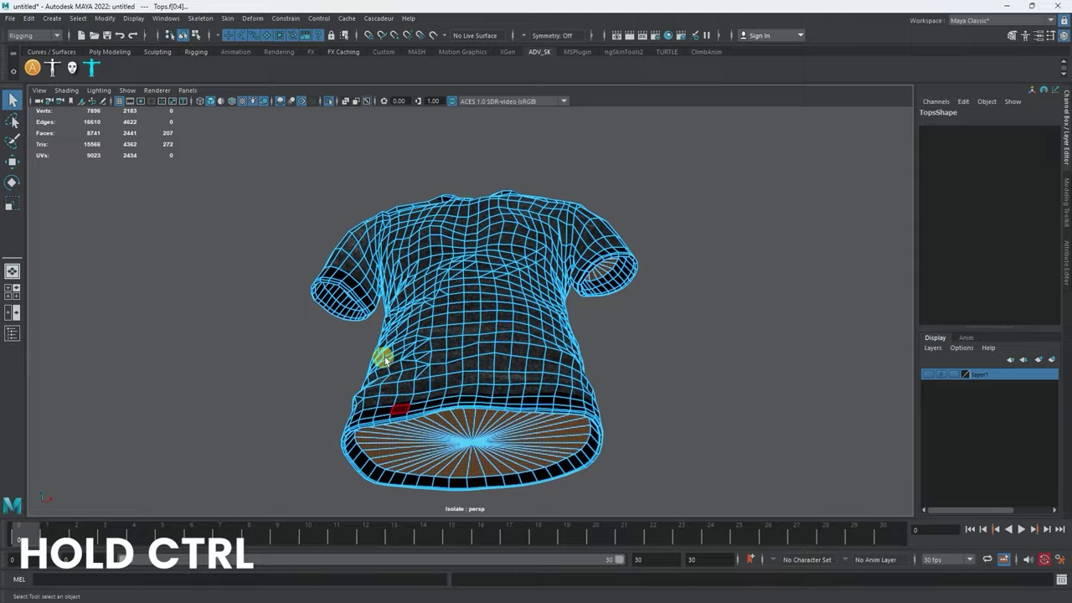
Deselect the stray outer faces on the shirt's sides and the back of its shoulders
left_click_drag(384, 358, 529, 389, "alt")
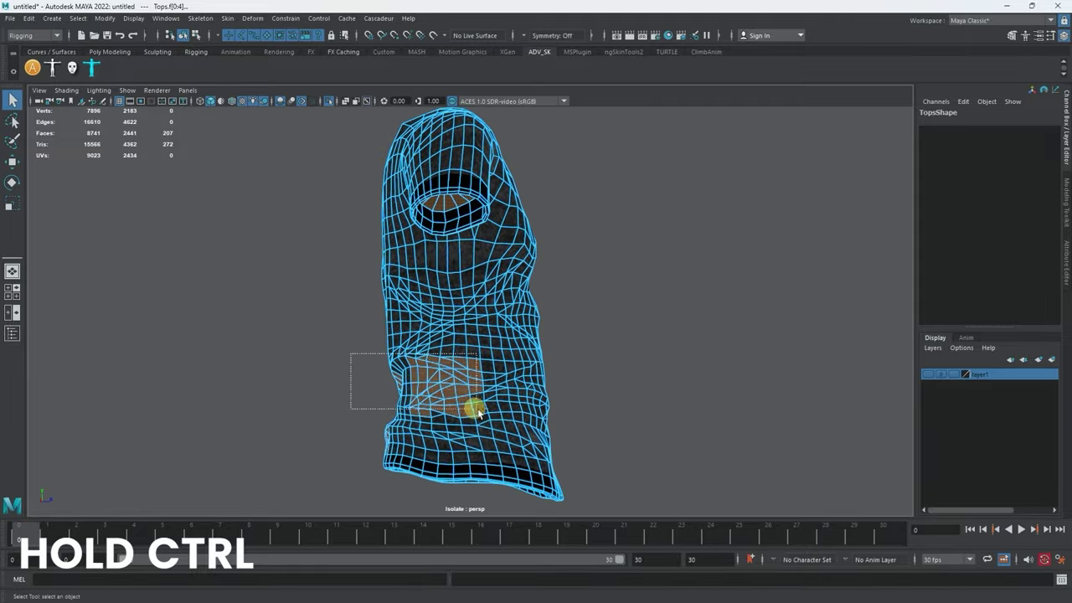
left_click_drag(491, 419, 473, 402, "alt")
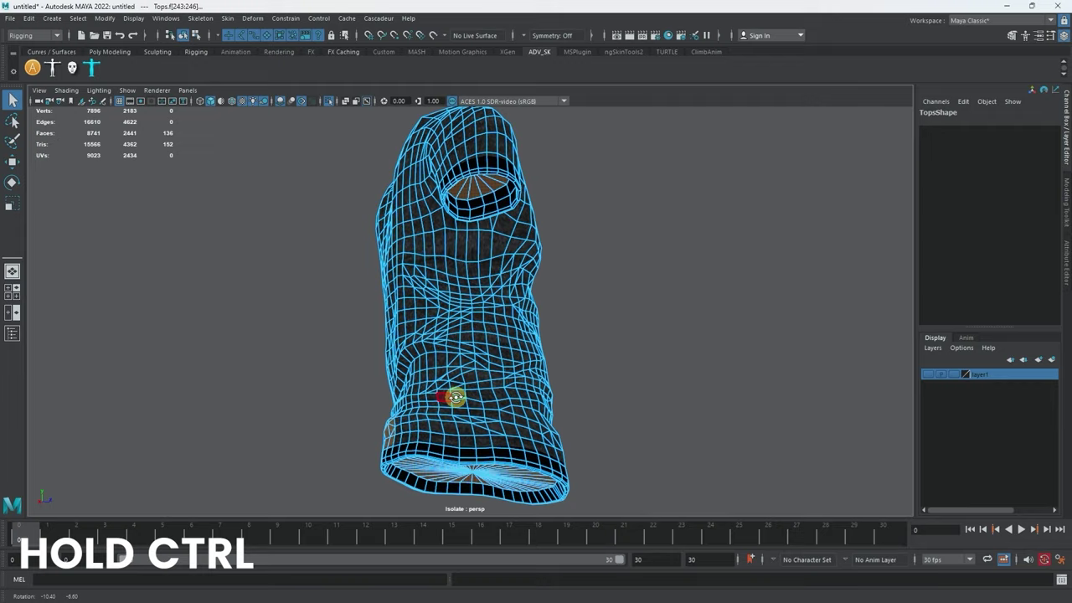
left_click_drag(402, 436, 515, 420, "alt")
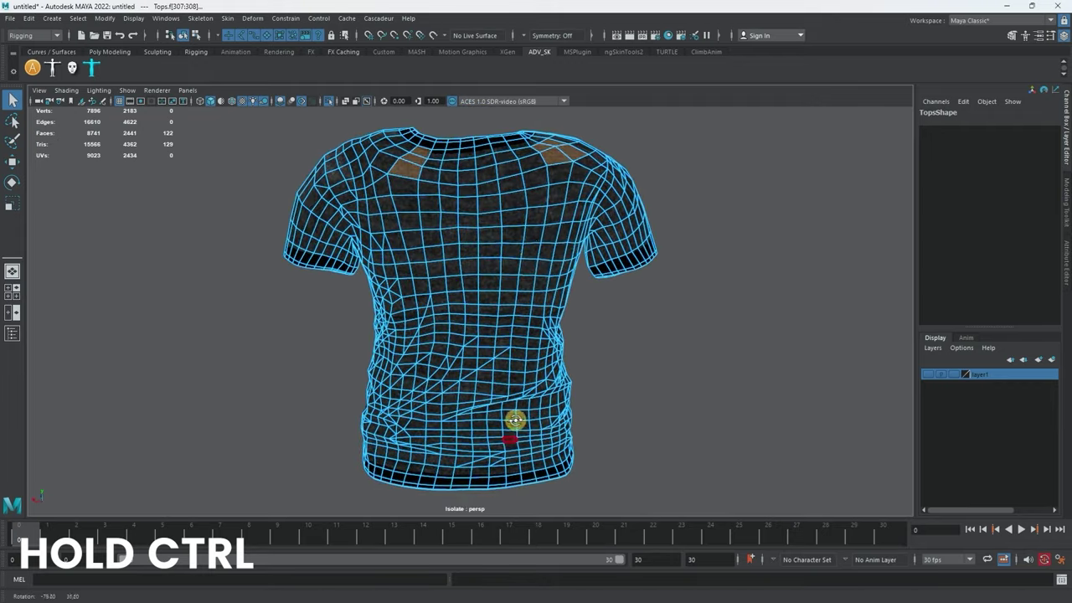
left_click_drag(563, 175, 604, 163, "alt")
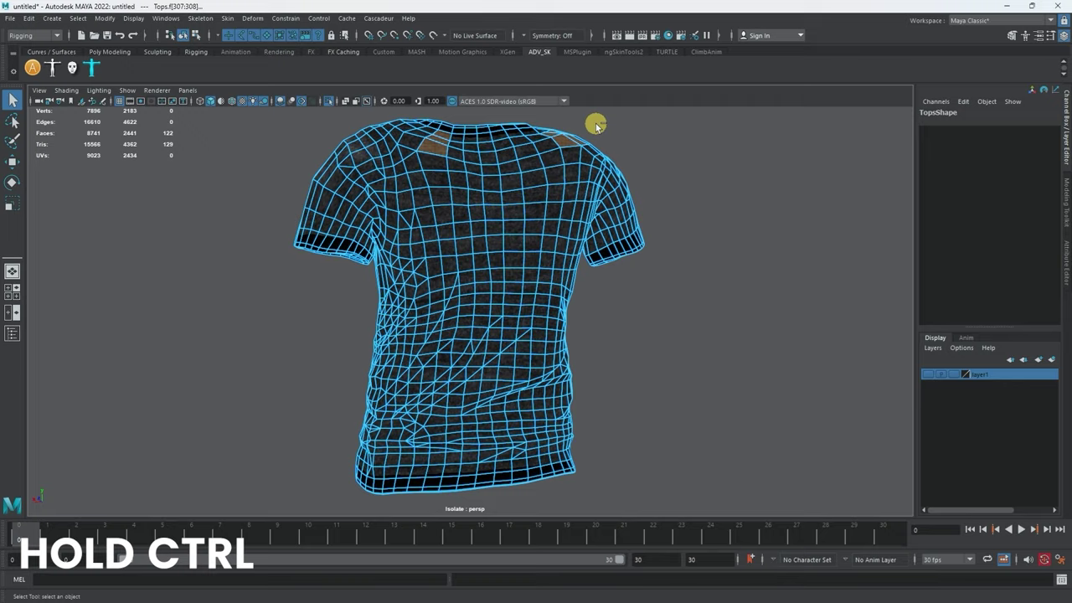
Add the missed triangular faces of the neck cap to the face selection
left_click_drag(526, 165, 313, 292, "alt")
scroll(437, 249, "up", 4)
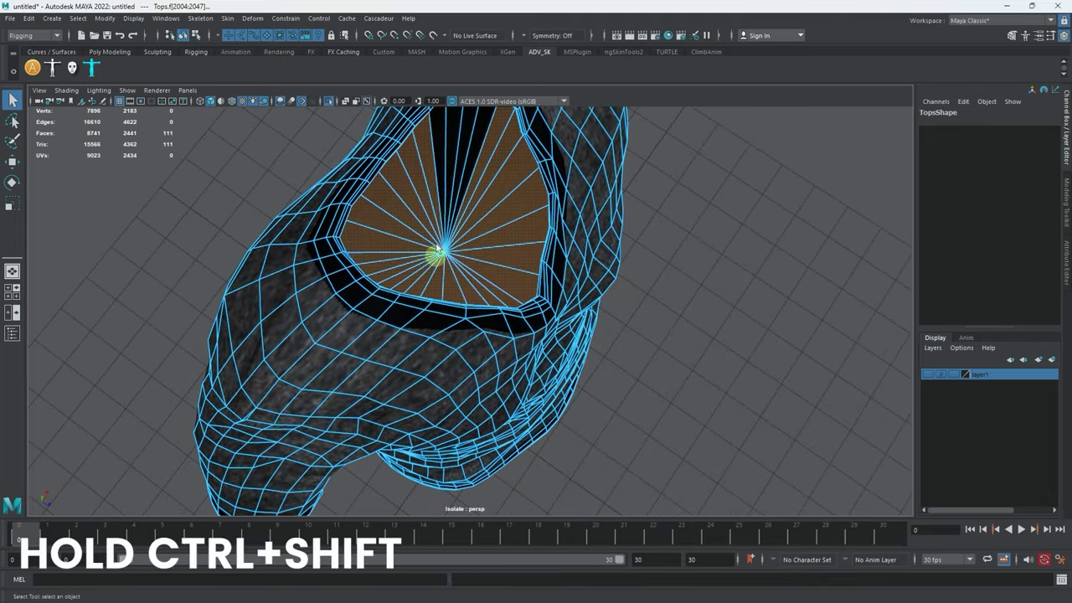
left_click_drag(433, 220, 455, 154, "alt")
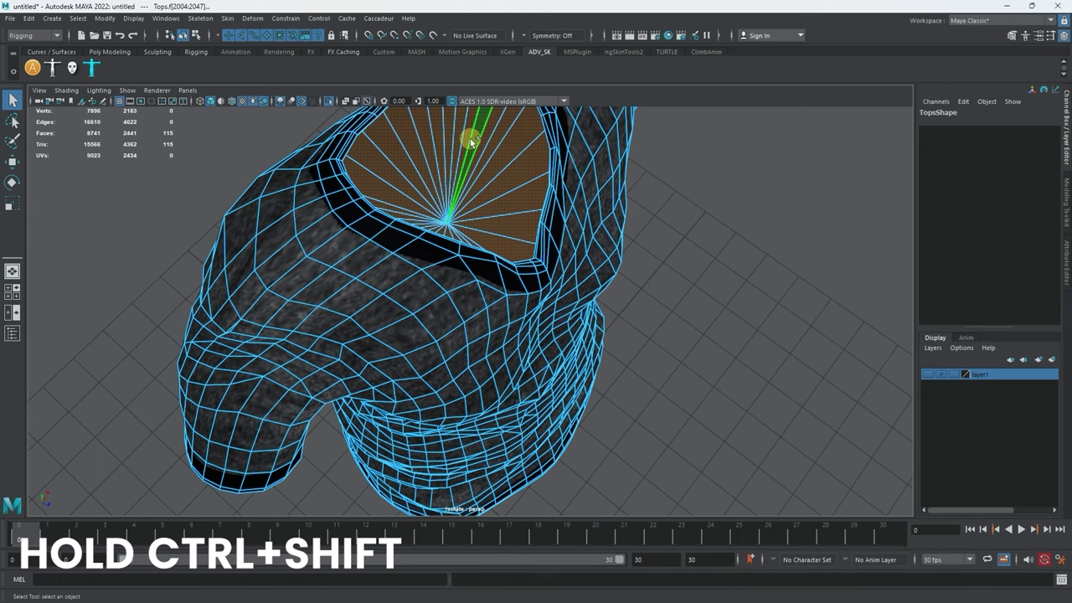
left_click_drag(470, 143, 413, 237, "alt")
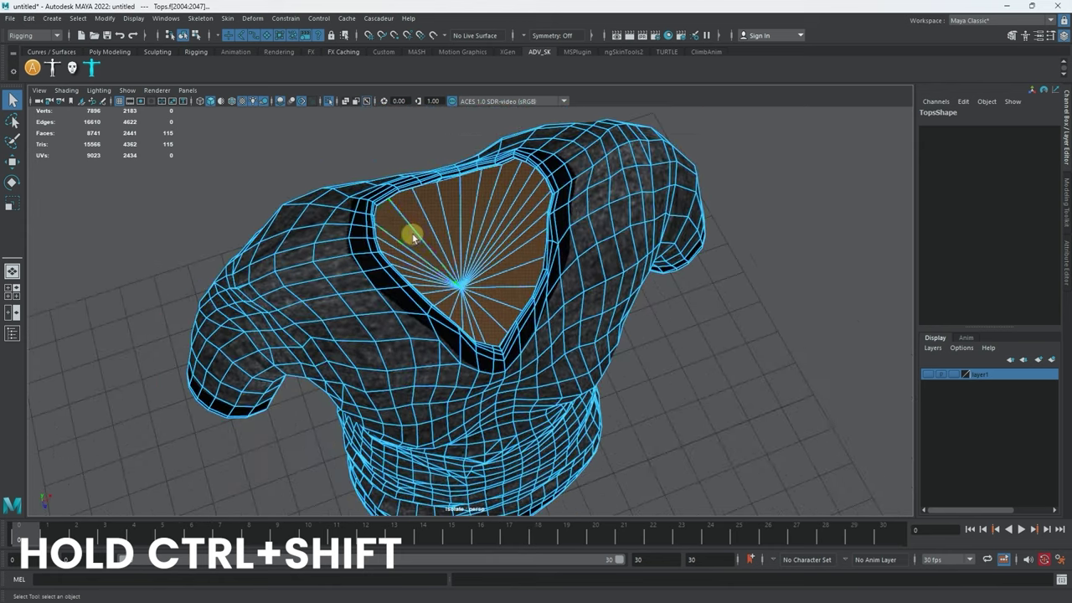
Grow the face selection repeatedly from the caps over the inner rims of the neck, sleeves and hem
left_click(413, 237, "ctrl+shift")
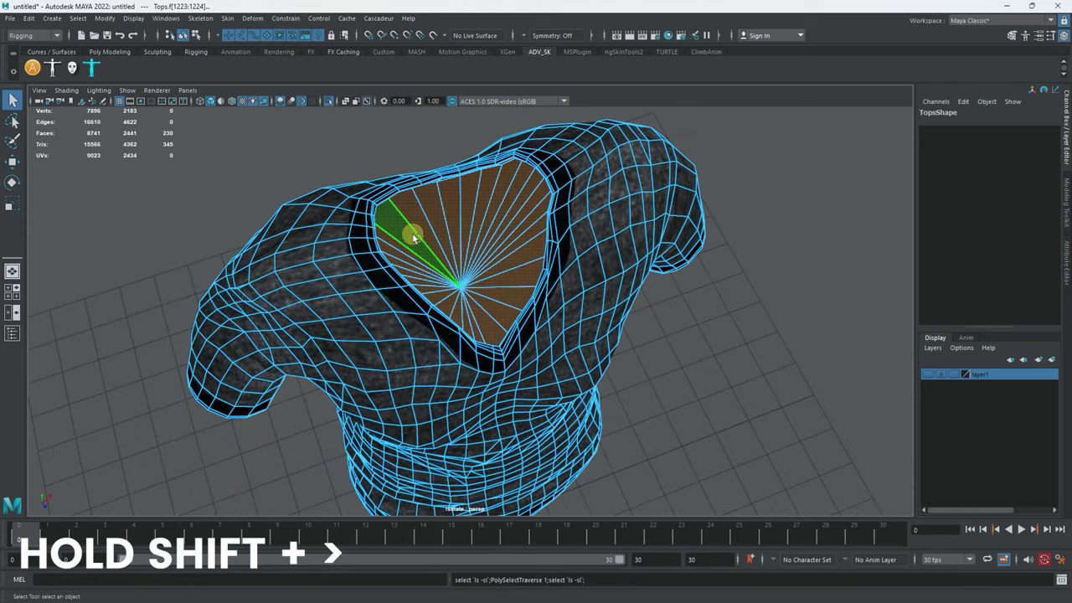
left_click_drag(413, 237, 429, 294, "alt")
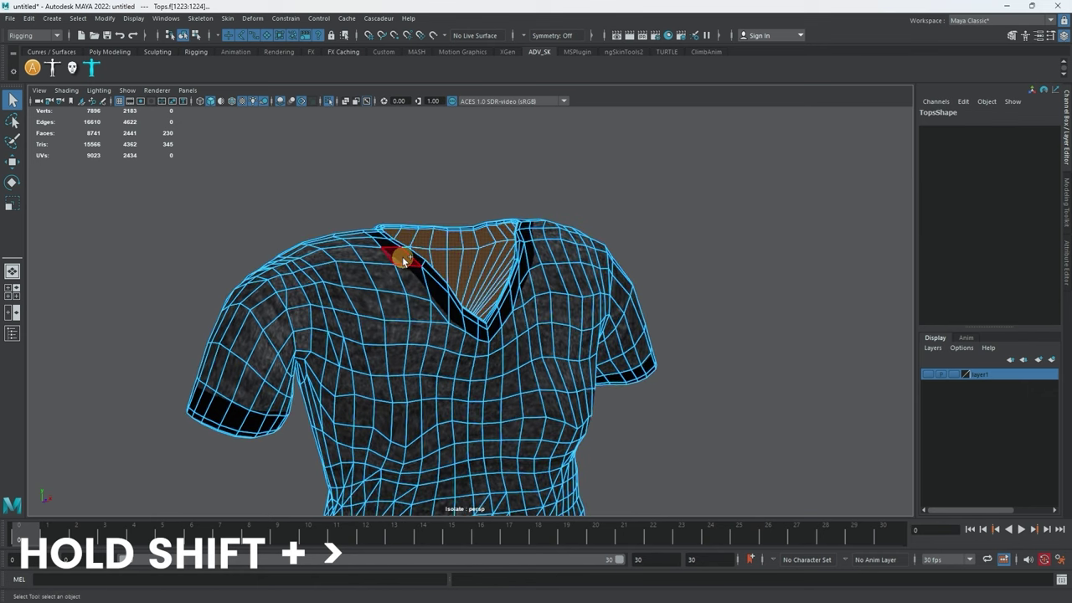
key("shift+period")
left_click_drag(402, 256, 460, 254, "alt")
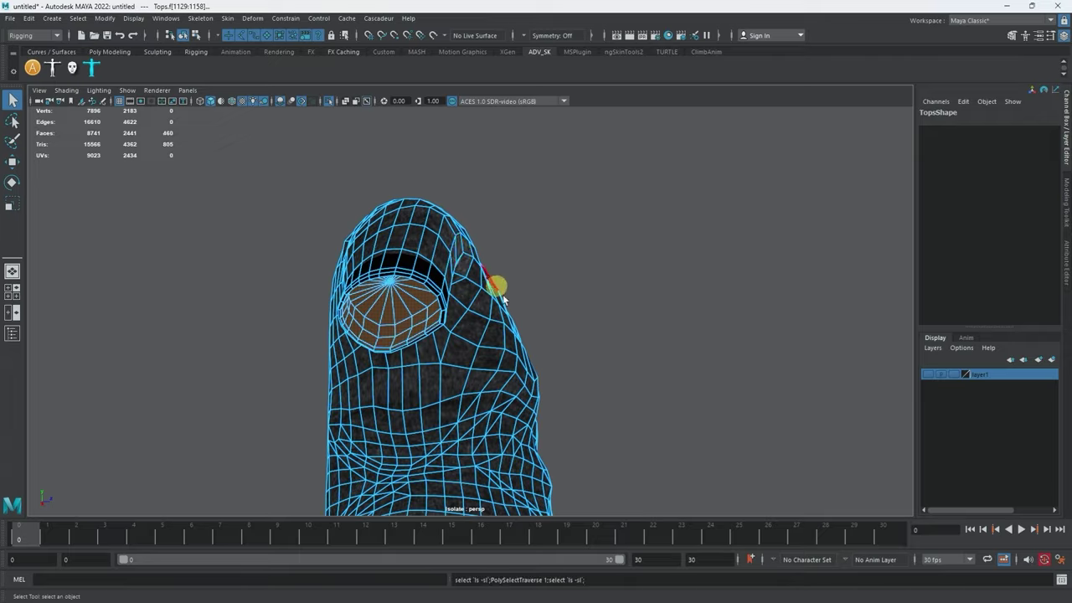
left_click_drag(497, 286, 344, 292, "alt")
right_click_drag(344, 292, 531, 383, "alt")
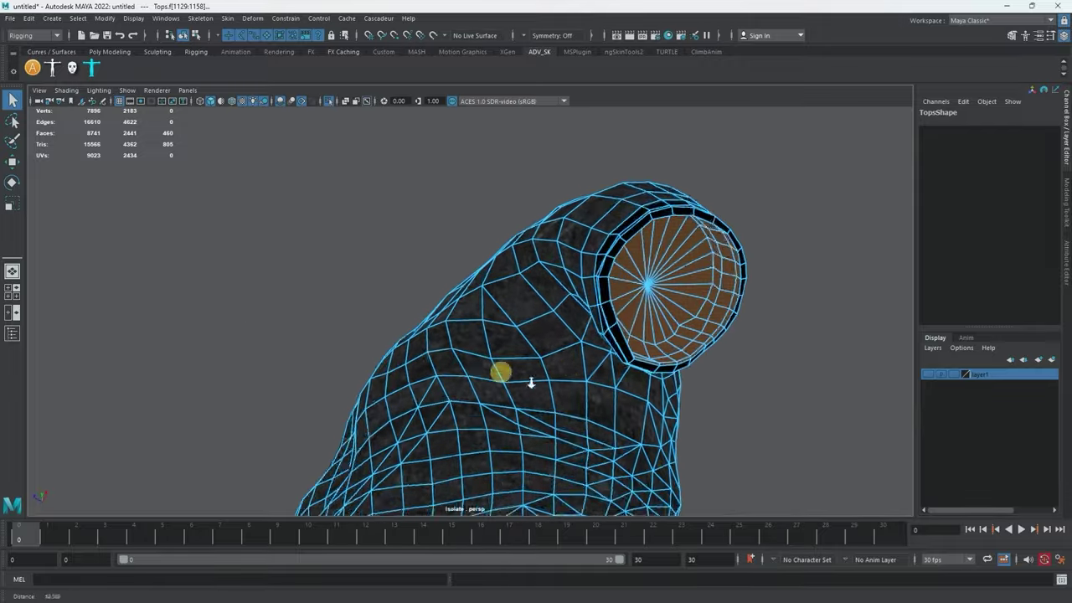
left_click_drag(531, 383, 603, 452, "alt")
key("shift+period")
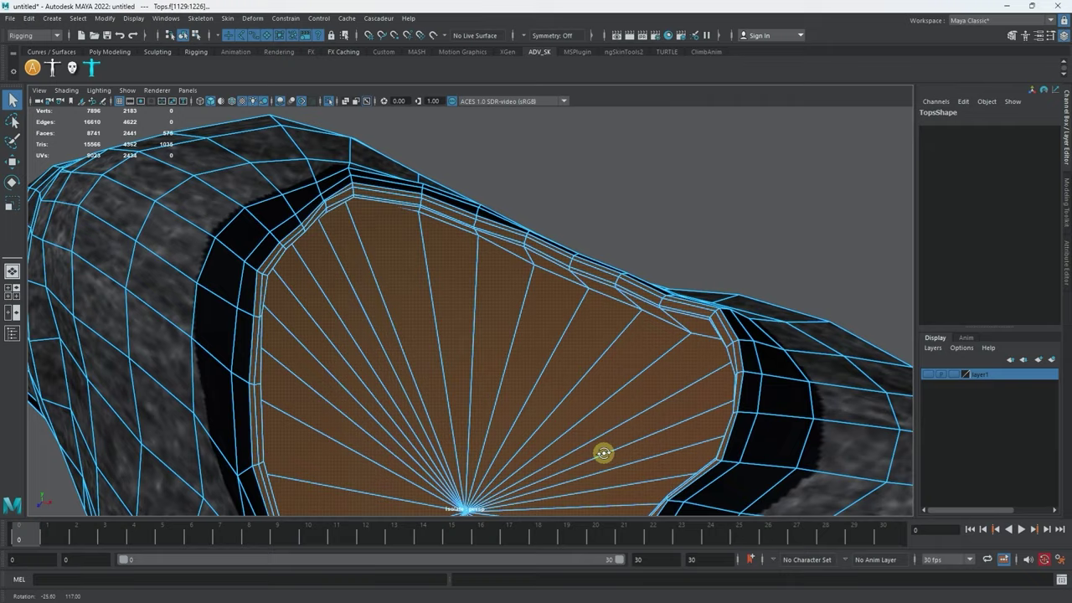
Delete the selected cap and inner-rim faces of the shirt and return to object selection
right_click_drag(597, 440, 478, 426, "alt")
left_click_drag(478, 426, 574, 346, "alt")
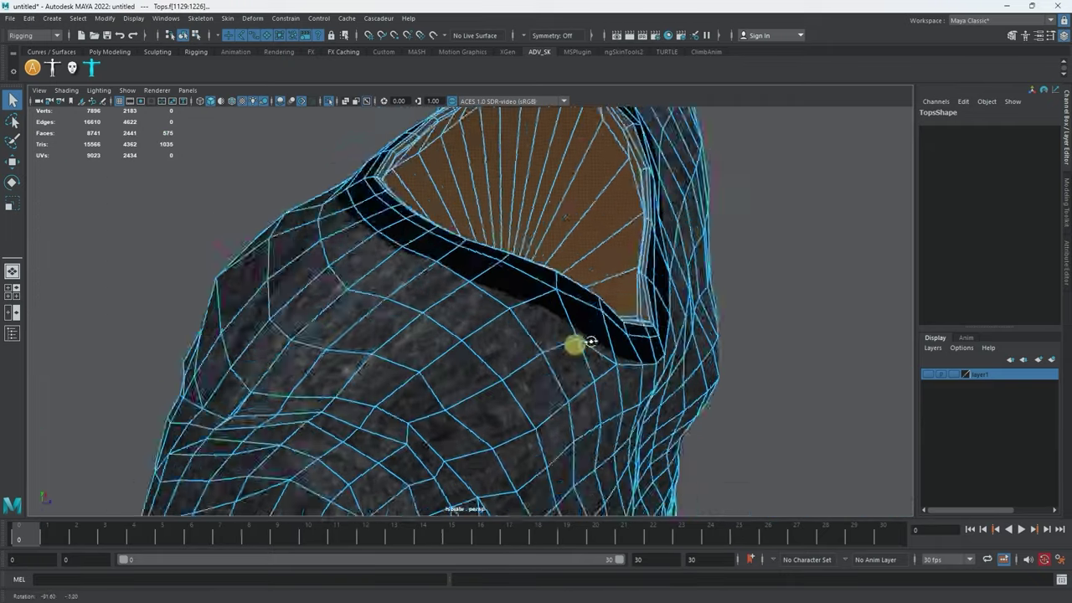
right_click_drag(575, 346, 547, 349, "alt")
left_click_drag(548, 350, 486, 271, "alt")
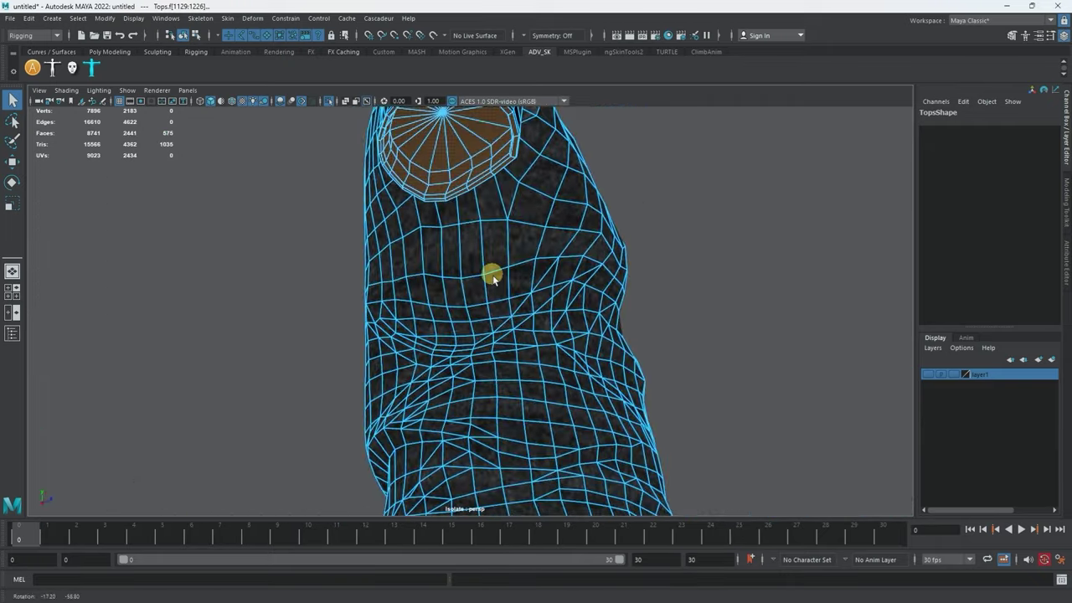
right_click_drag(491, 273, 456, 287, "alt")
left_click_drag(456, 287, 590, 364, "alt")
key("Delete")
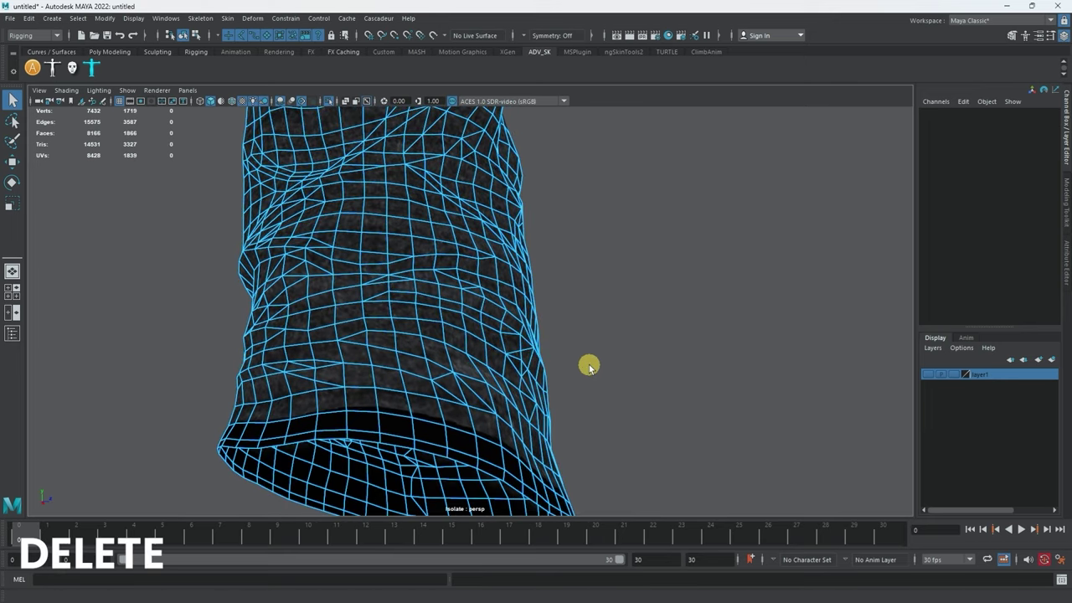
right_click_drag(589, 366, 363, 330, "alt")
left_click_drag(363, 330, 343, 364, "alt")
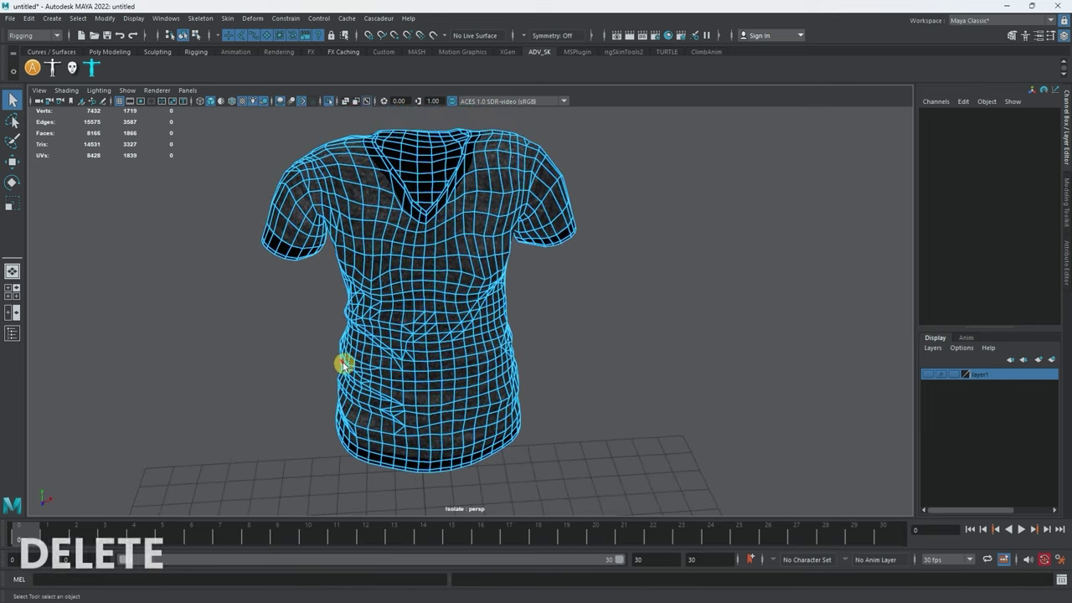
key("F8")
left_click(535, 300)
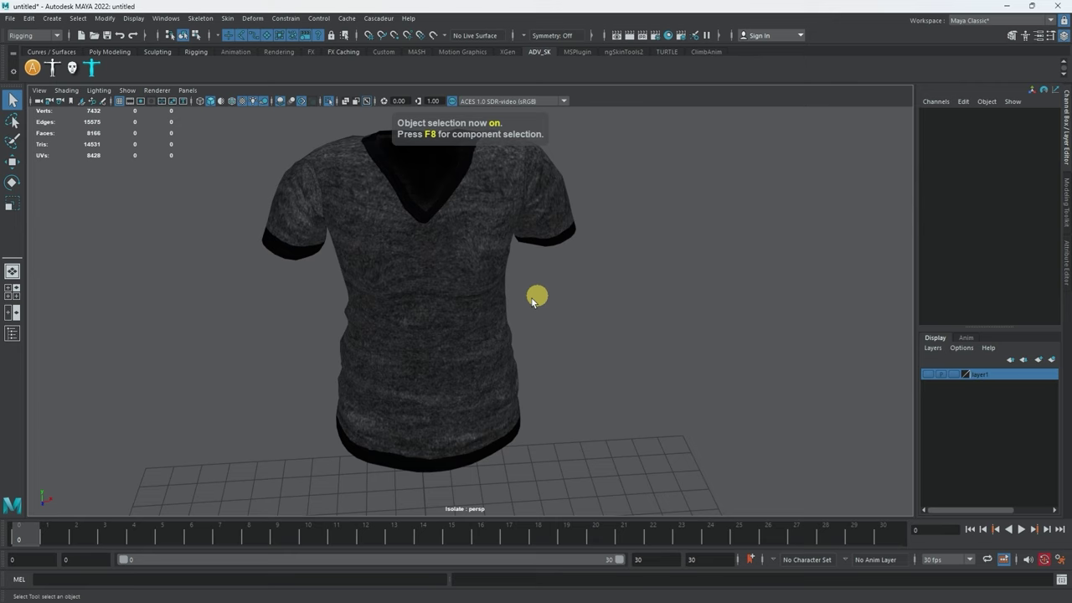
left_click_drag(533, 301, 493, 312, "alt")
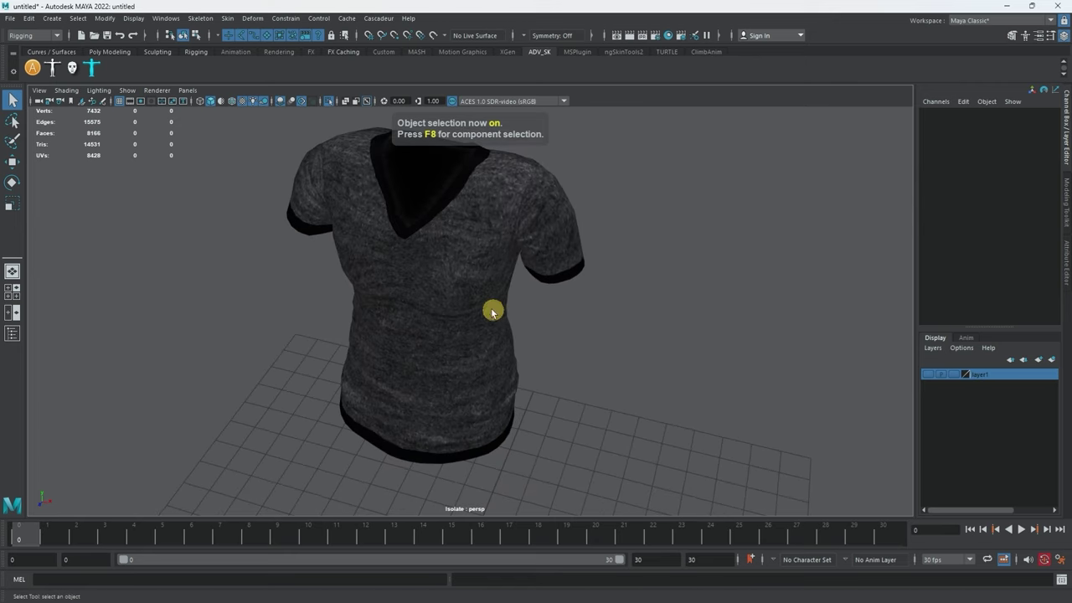
Leave the shirt's isolated view, isolate the shorts mesh instead and switch it to face selection
left_click(328, 101)
middle_click_drag(411, 306, 430, 235, "alt")
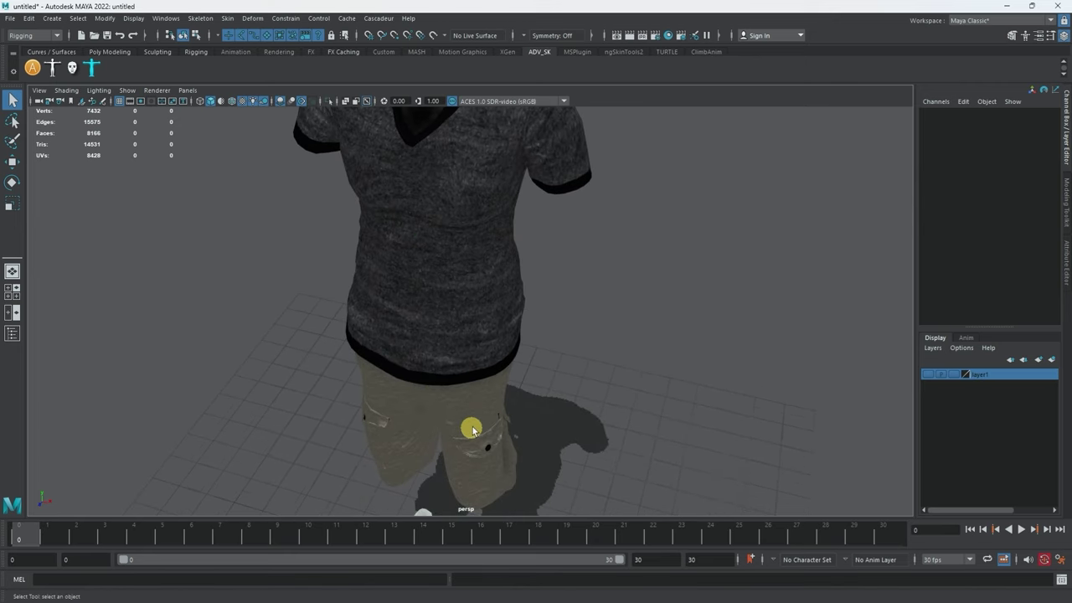
left_click(471, 424)
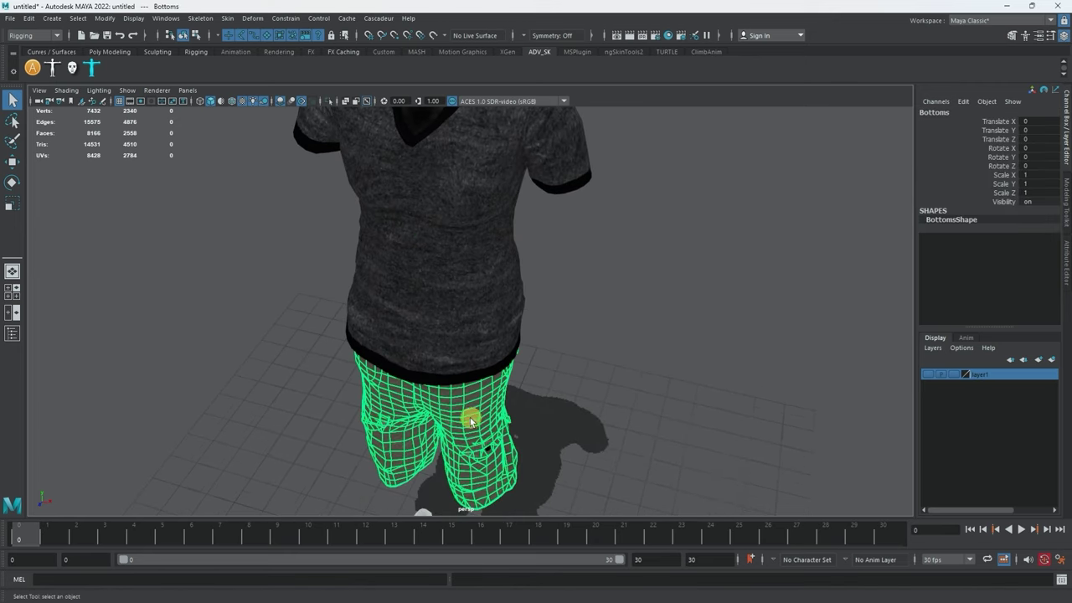
left_click(323, 104)
left_click_drag(330, 201, 474, 213, "alt")
right_click_drag(477, 218, 484, 236)
Select the cap faces of the waist and both leg openings, and deselect the stray outer faces on the shorts' front
left_click_drag(484, 263, 484, 263)
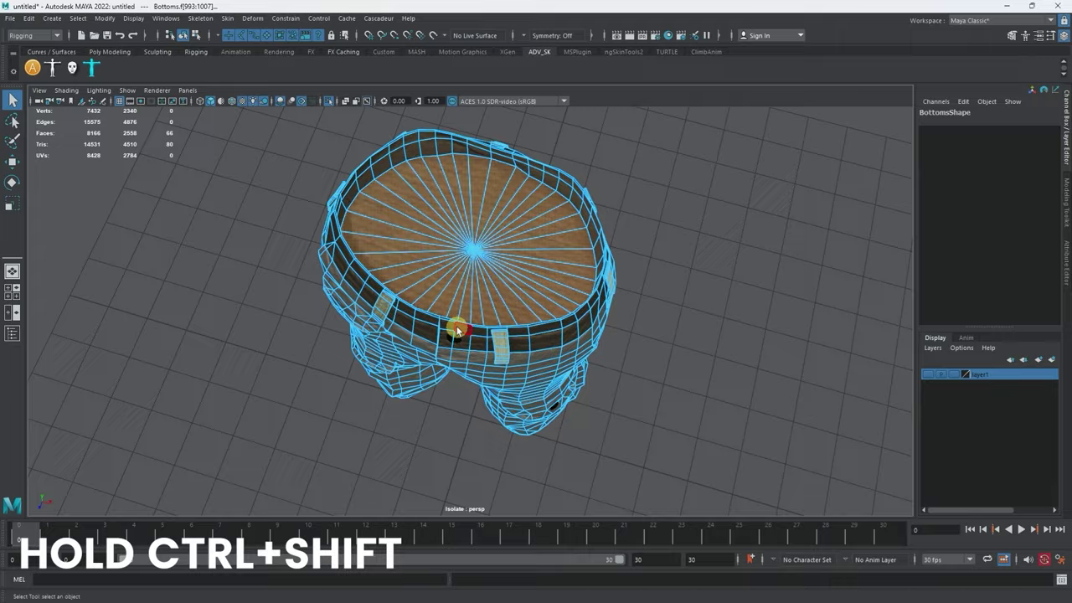
left_click_drag(450, 327, 683, 269, "alt")
left_click_drag(454, 287, 399, 362, "ctrl")
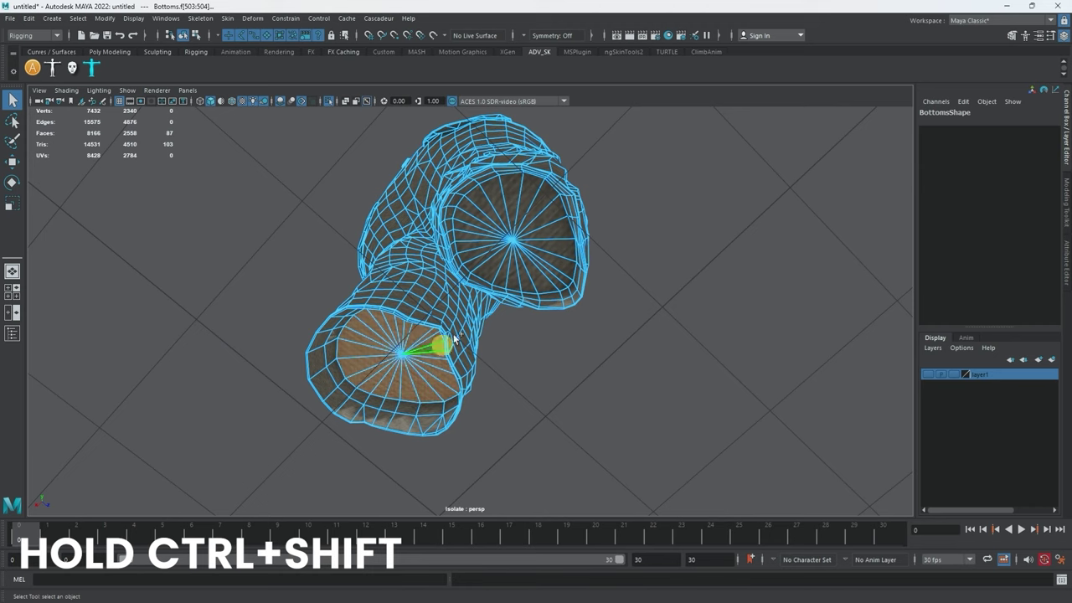
left_click_drag(504, 261, 416, 308, "alt")
left_click_drag(395, 257, 410, 423, "alt")
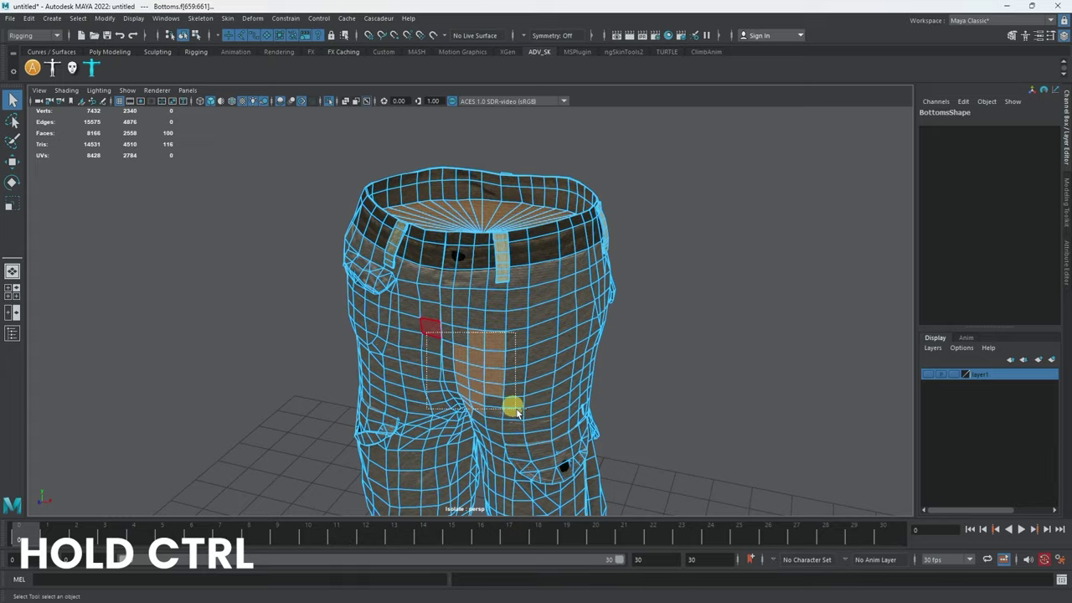
Grow the face selection over the inner waistband and leg rims of the shorts and delete the selected faces
left_click_drag(331, 377, 485, 331, "alt")
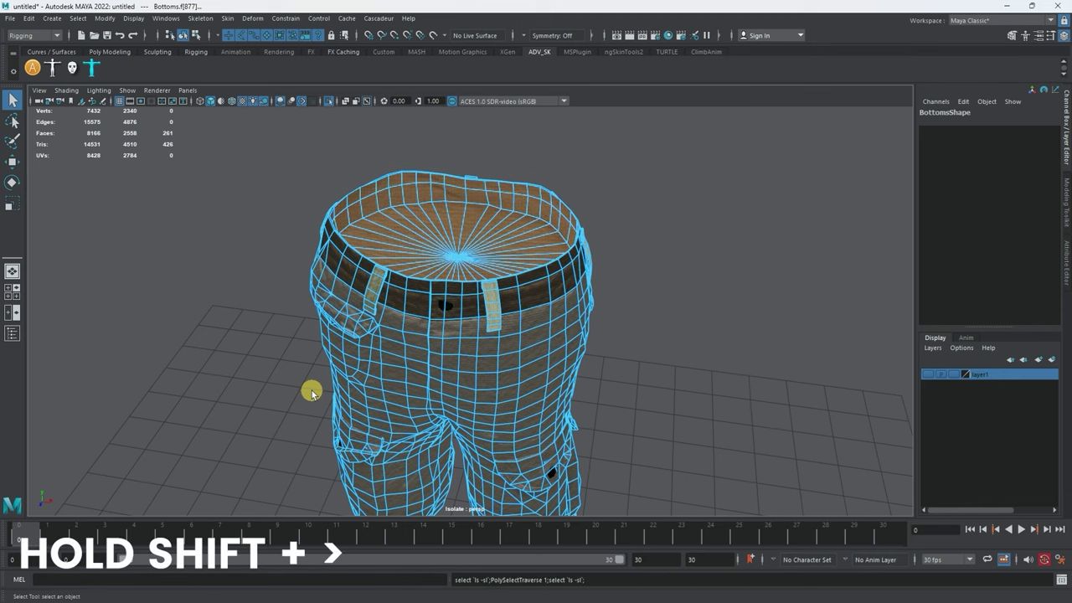
scroll(310, 391, "up", 6)
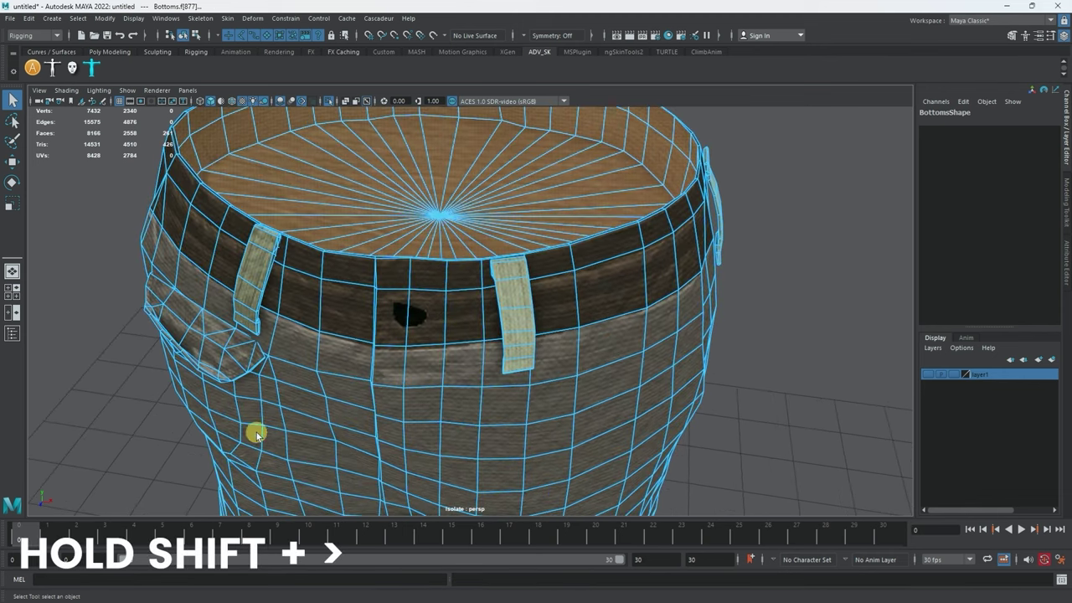
left_click_drag(254, 433, 294, 290, "alt")
left_click(284, 380)
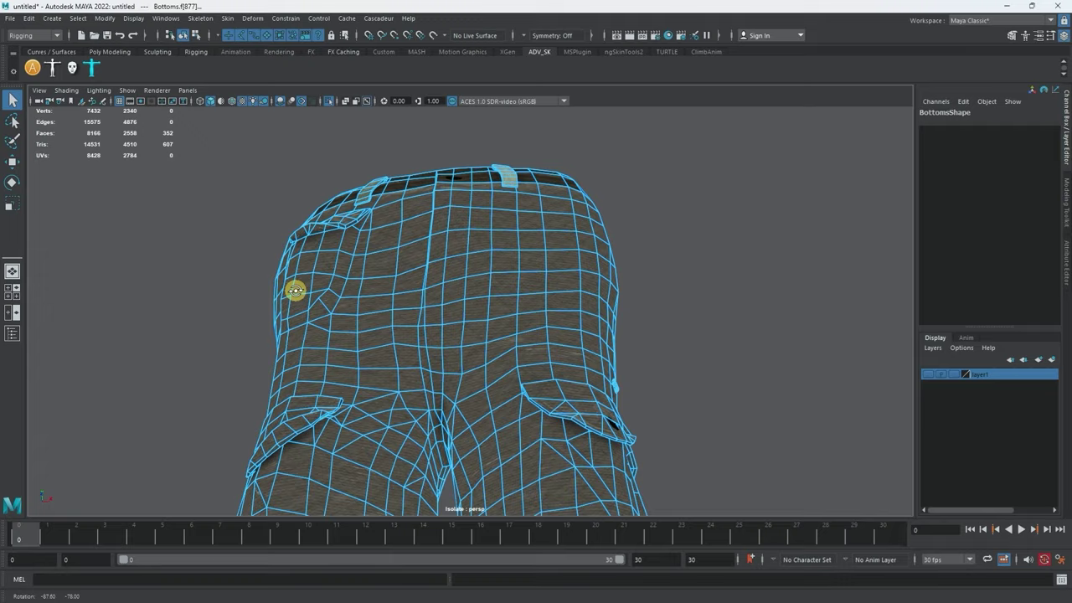
left_click_drag(377, 328, 412, 237, "alt")
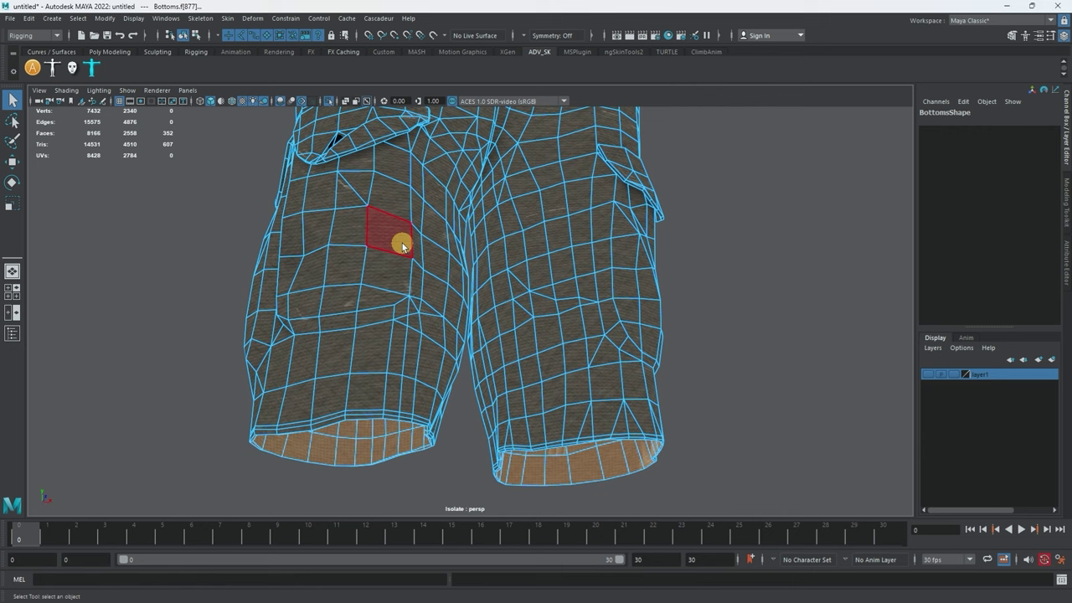
key("Delete")
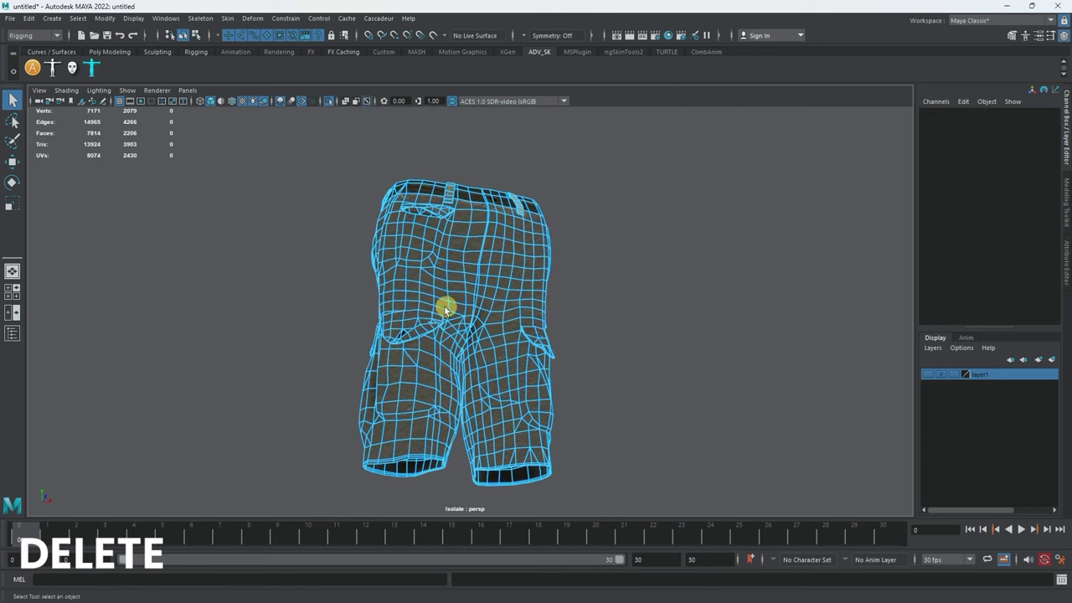
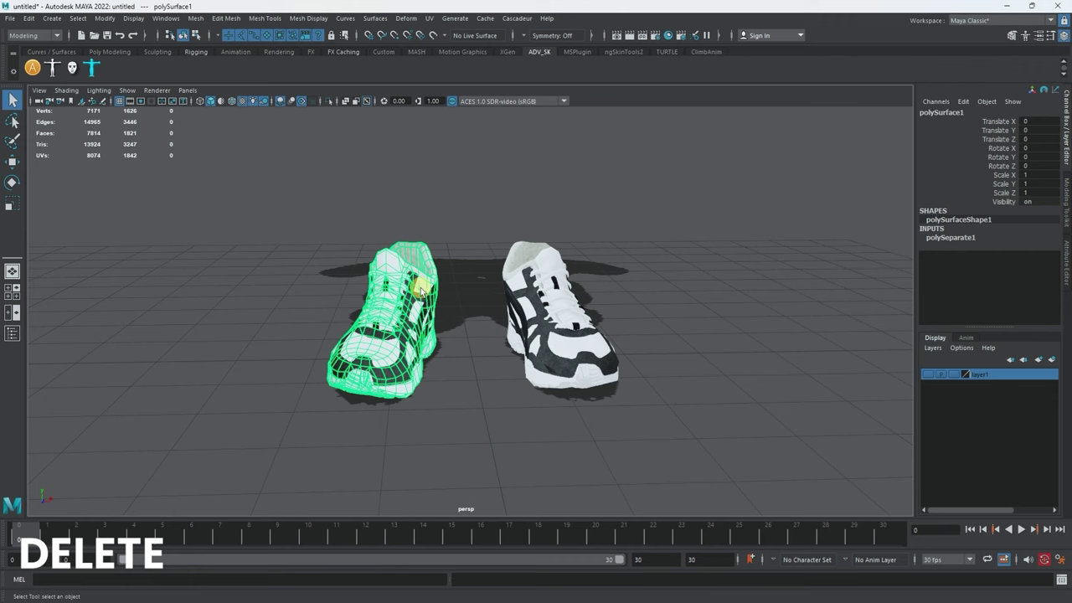
Delete the separated shoe of the character's right foot and switch the remaining shoe to face selection
key("Delete")
left_click(567, 316)
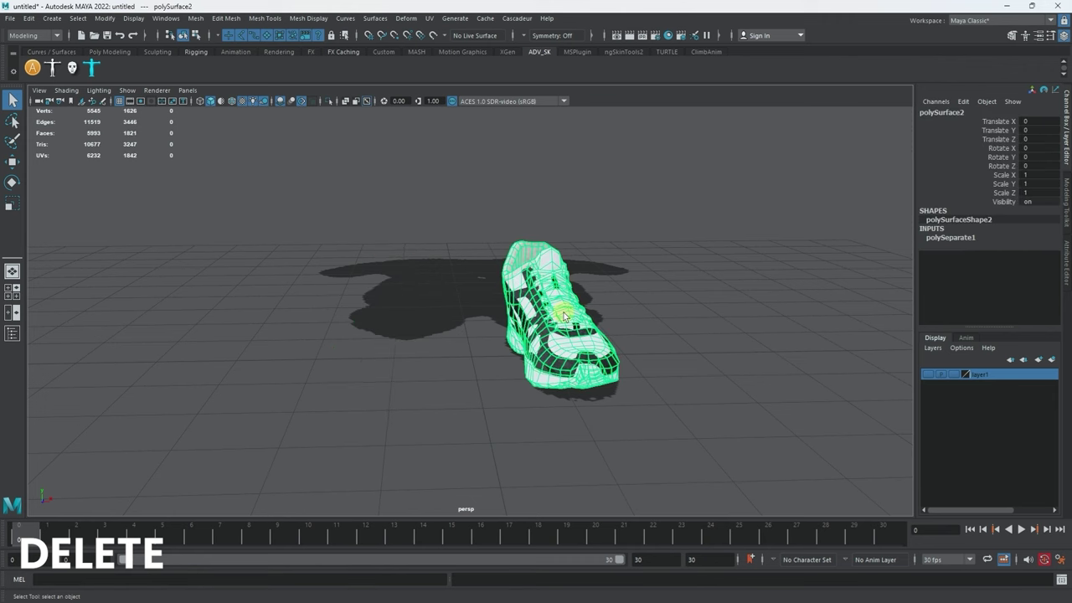
left_click_drag(565, 316, 520, 326, "alt")
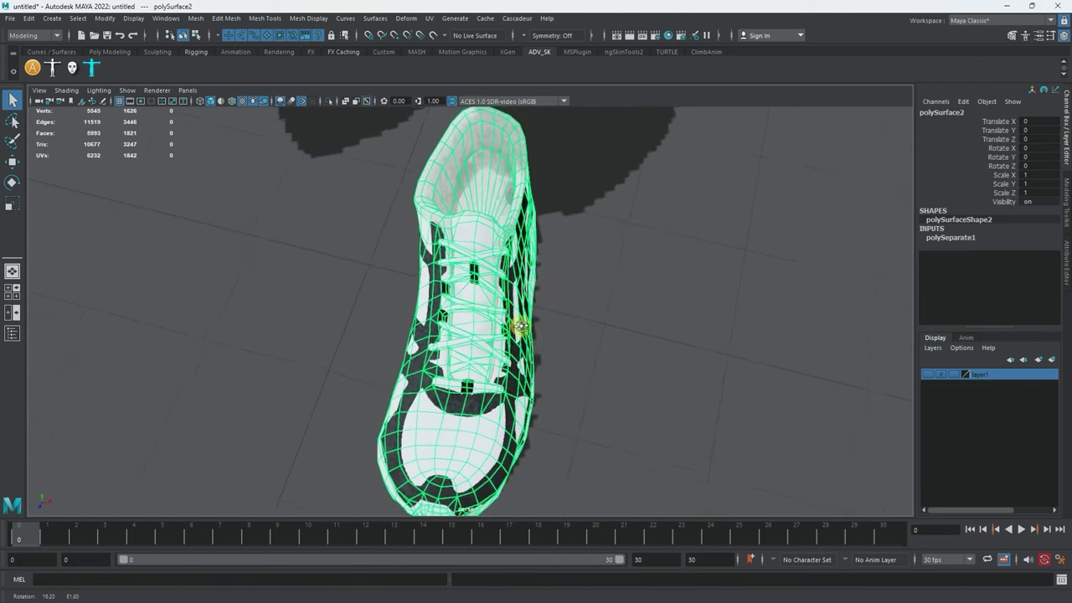
right_click_drag(519, 325, 560, 435, "alt")
right_click_drag(525, 310, 521, 311)
left_click_drag(521, 310, 258, 282, "alt")
middle_click_drag(259, 282, 292, 217, "alt")
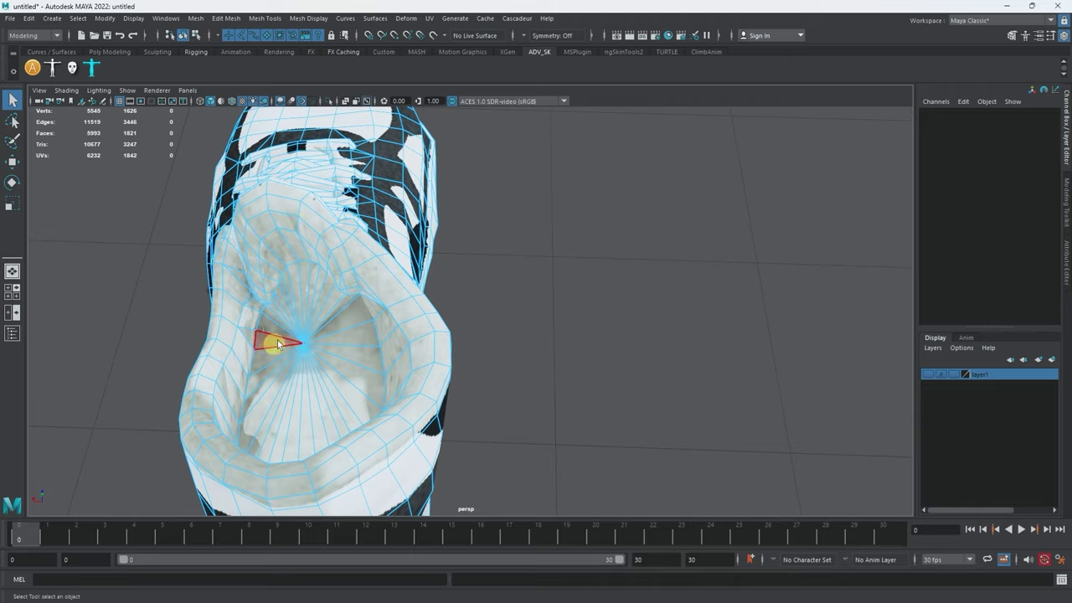
Select the triangular cap faces inside the shoe opening and grow the selection over the inner lining in shaded display
left_click(309, 358)
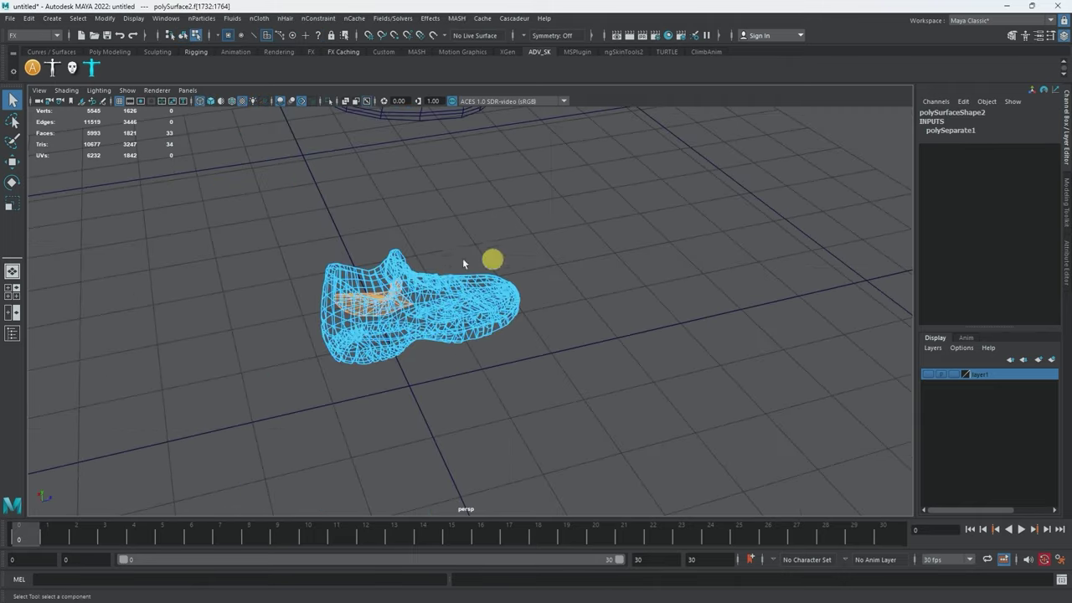
right_click_drag(493, 258, 622, 327, "alt")
left_click_drag(622, 328, 682, 332, "alt")
key("5")
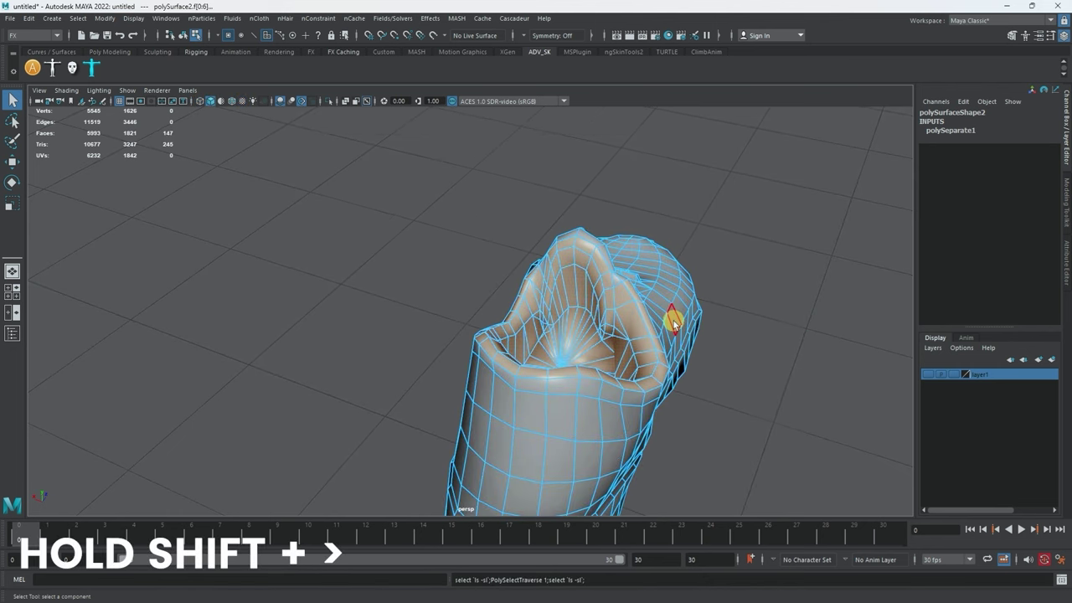
Shrink the face selection back from the rim, delete the shoe's inner faces and return to object selection
mouse_move(661, 319)
left_mouse_down("alt")
mouse_move(627, 310)
mouse_move(674, 313)
mouse_move(581, 287)
mouse_move(703, 296)
mouse_move(687, 290)
mouse_move(645, 310)
left_mouse_up("alt")
key("shift+comma")
key("Delete")
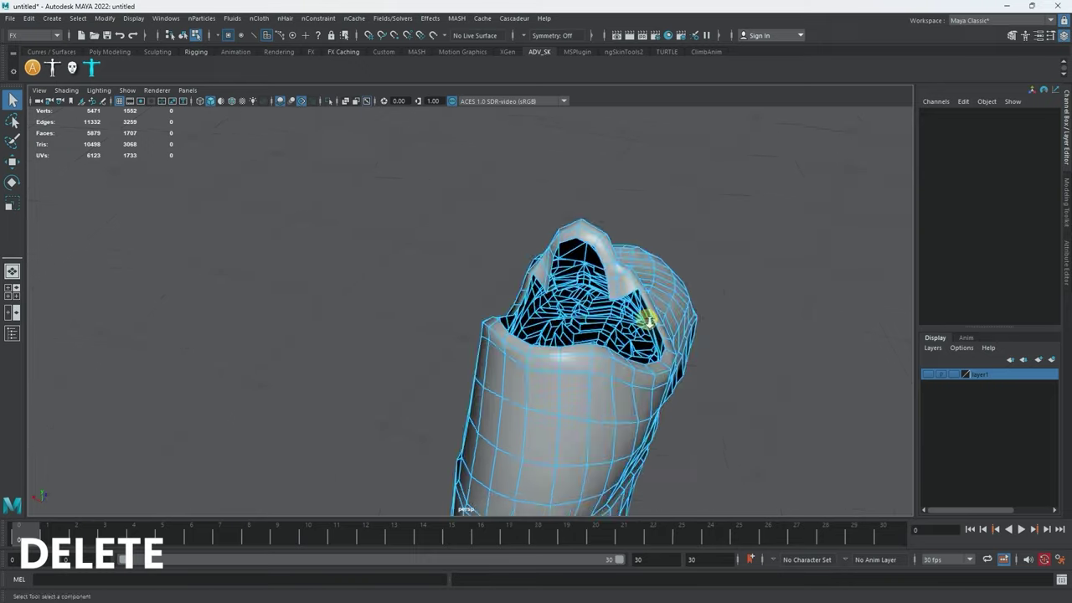
right_click_drag(645, 310, 744, 391, "alt")
left_click_drag(744, 390, 825, 390, "alt")
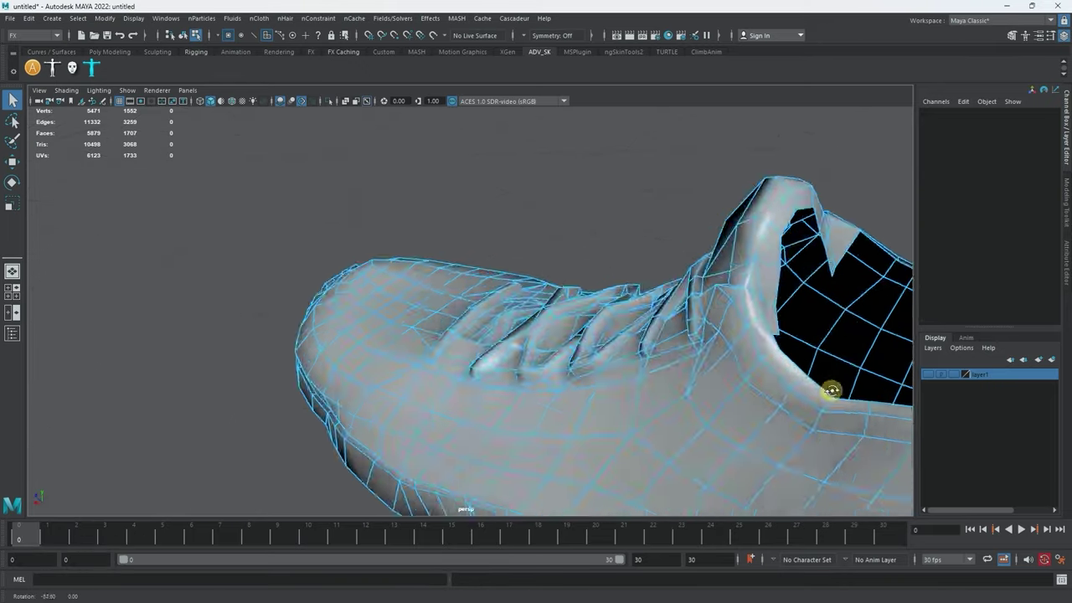
right_click_drag(825, 390, 561, 341, "alt")
key("F8")
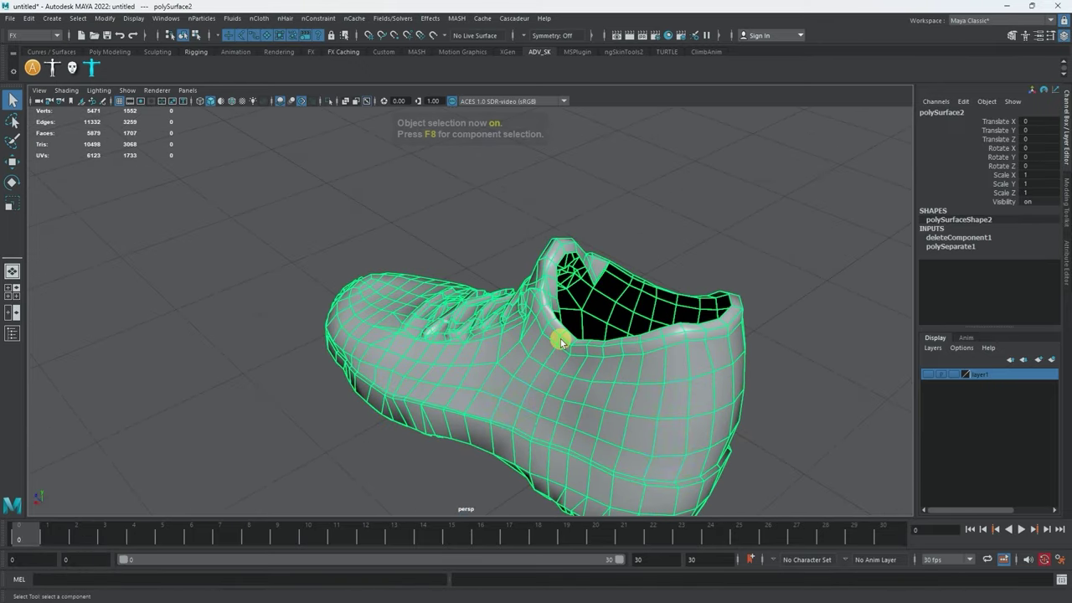
Restore the textured display with all lights and deselect the shoe
key("6")
key("7")
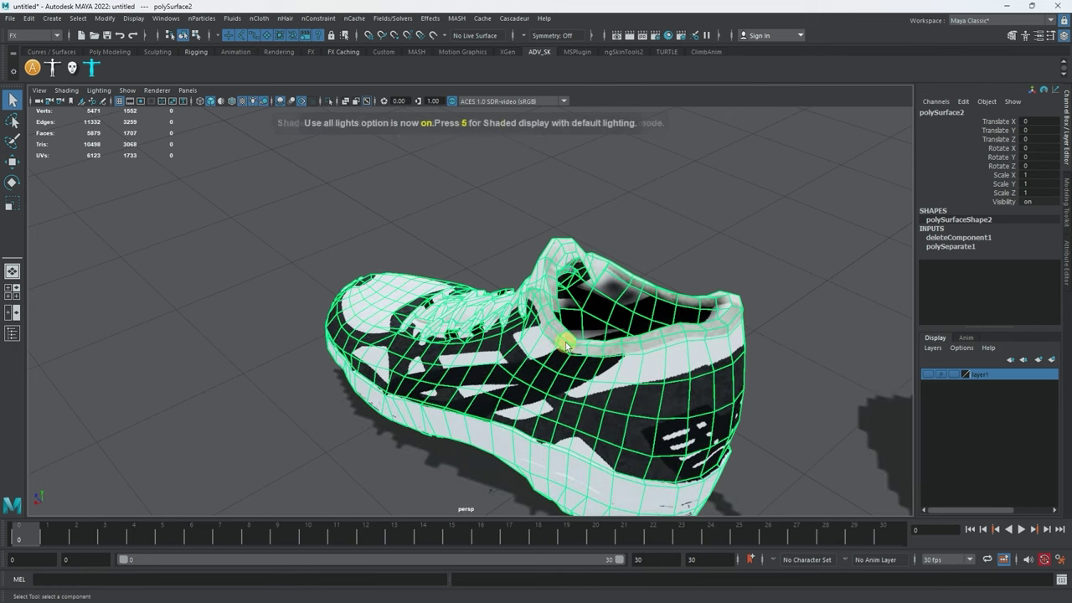
left_click_drag(605, 337, 558, 309, "alt")
right_click_drag(558, 309, 385, 270, "alt")
left_click_drag(386, 270, 436, 260, "alt")
left_click(548, 205)
left_click_drag(548, 205, 529, 271, "alt")
left_click(529, 270)
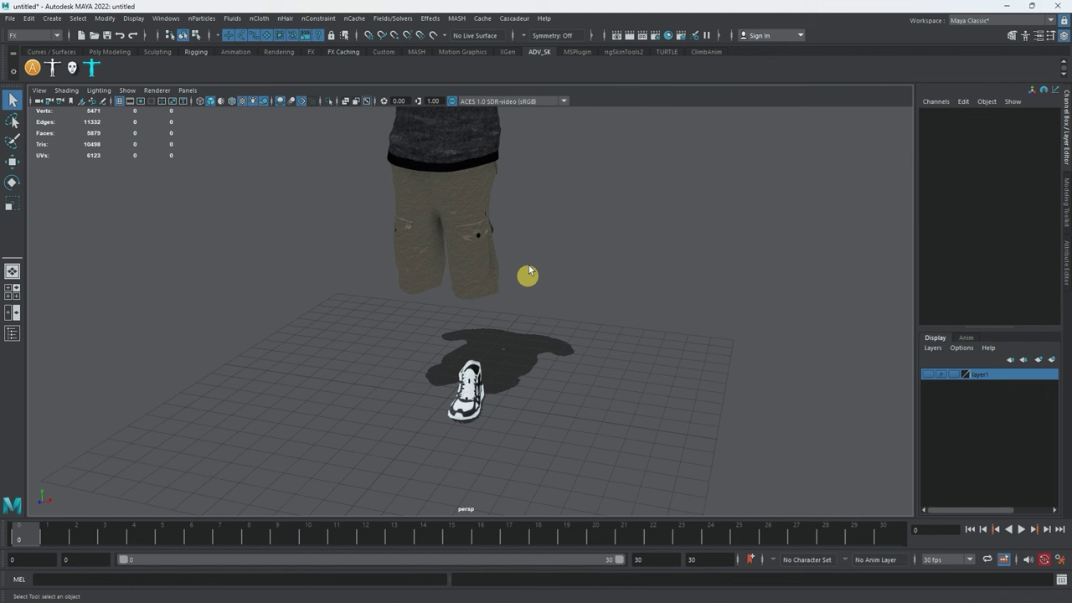
left_click(474, 387)
key("w")
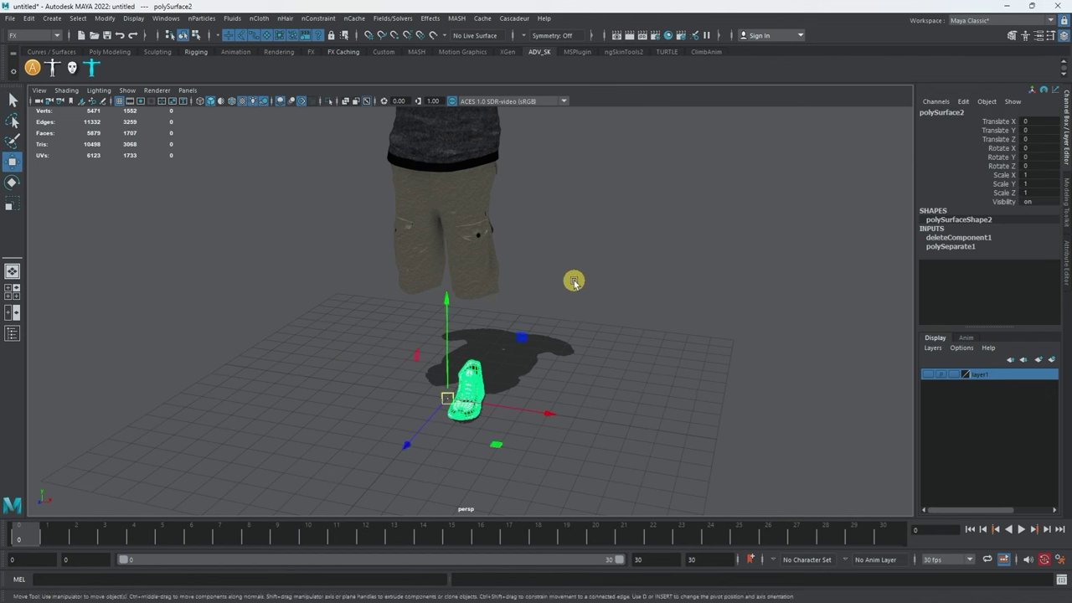
left_click_drag(574, 282, 552, 289, "alt")
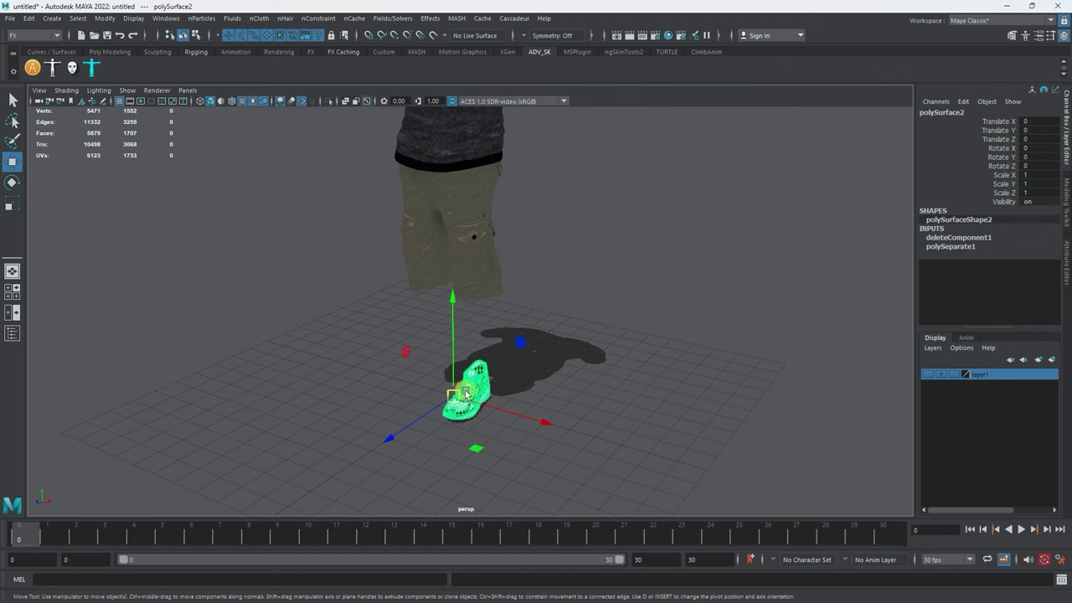
left_click_drag(502, 242, 535, 243, "alt")
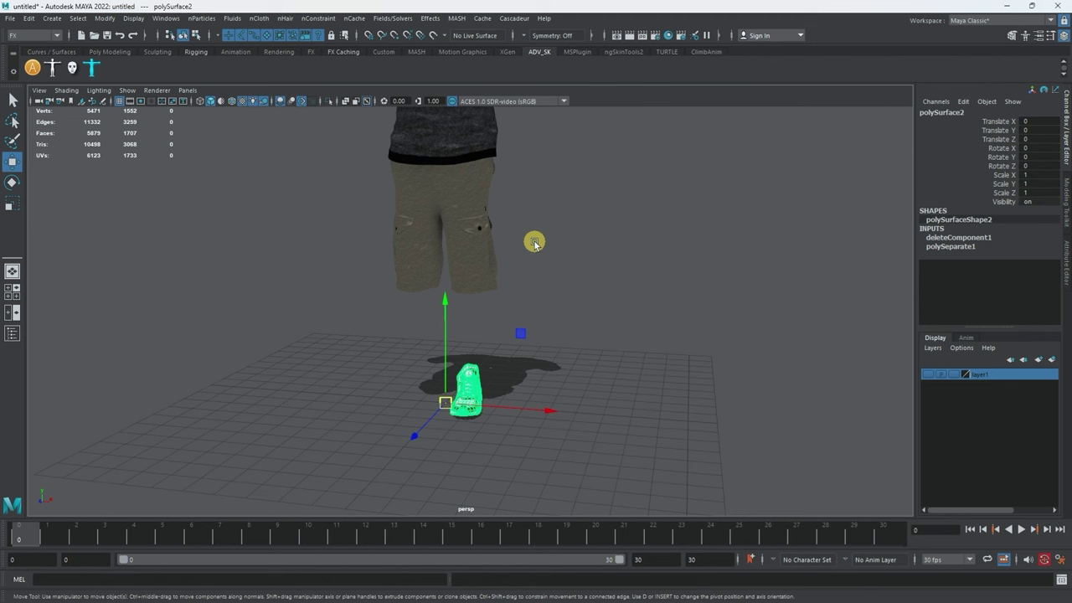
left_click_drag(554, 338, 454, 329, "alt")
left_click(339, 327)
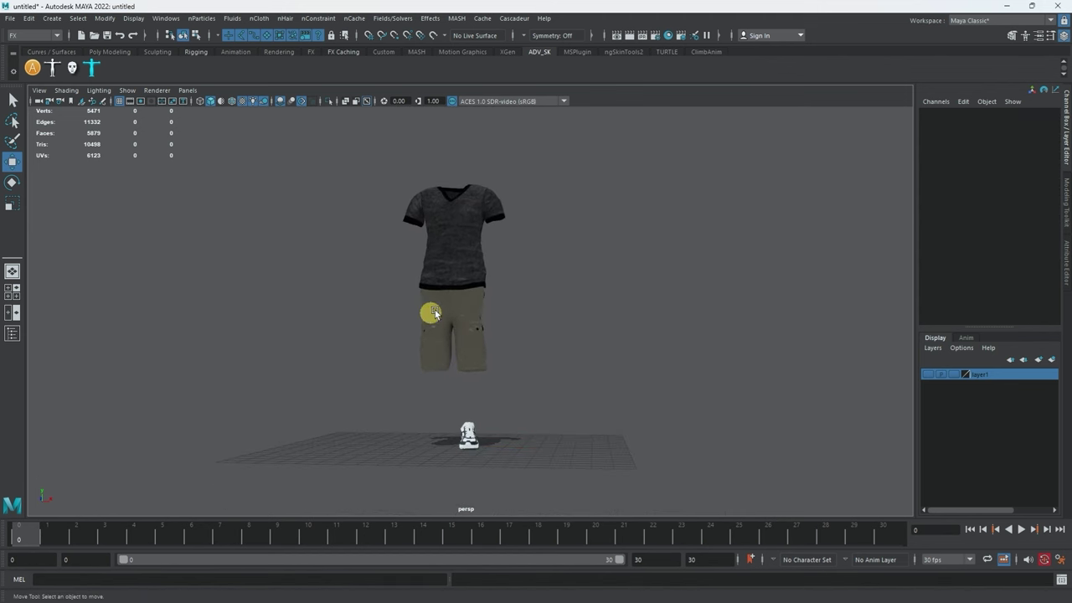
Select the shirt, shorts and shoe together, delete their construction history and clear the selection
left_click(446, 241)
left_click(482, 383, "shift")
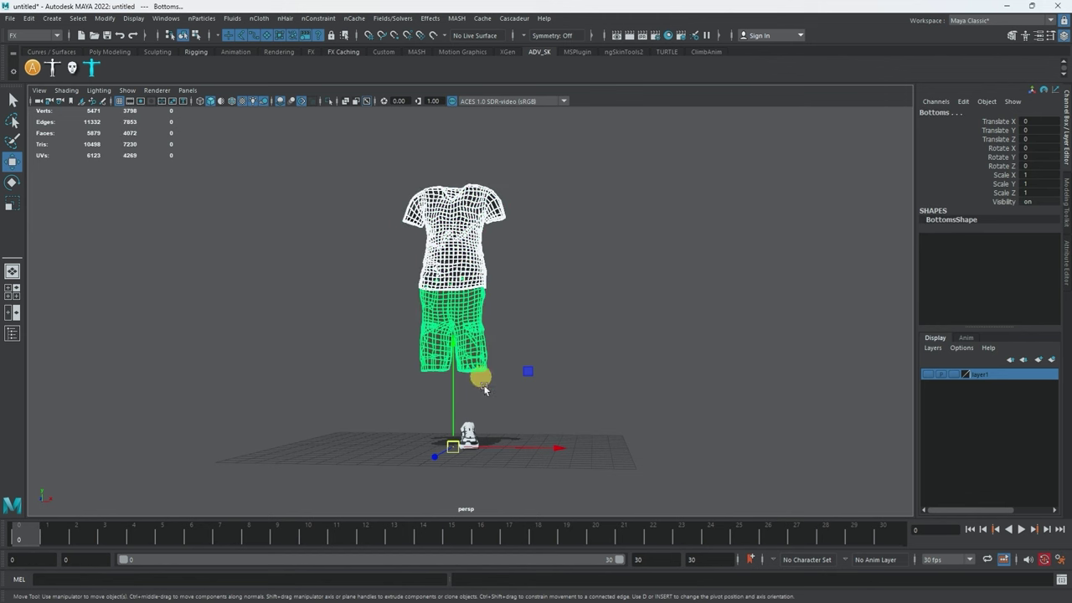
left_click(471, 431)
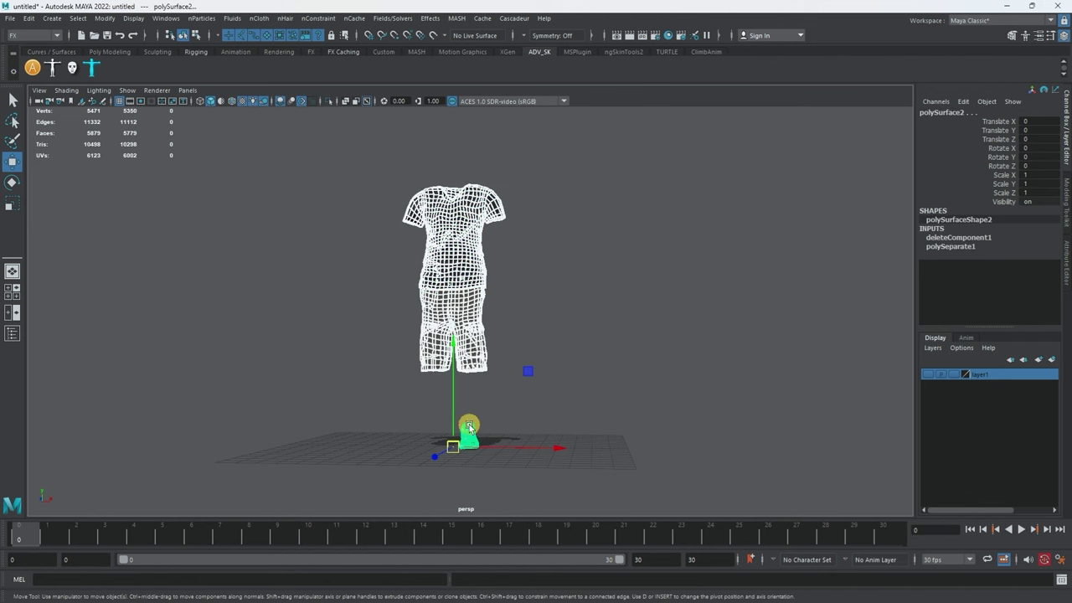
left_click(30, 20)
mouse_move(68, 151)
left_click(194, 150)
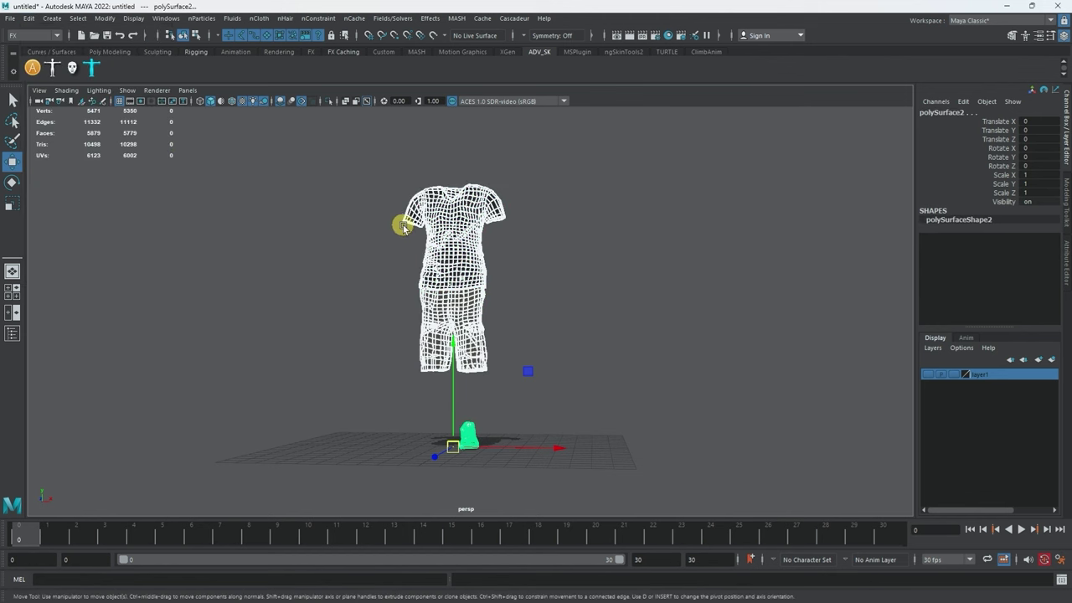
left_click(580, 266)
left_click_drag(533, 277, 488, 289, "alt")
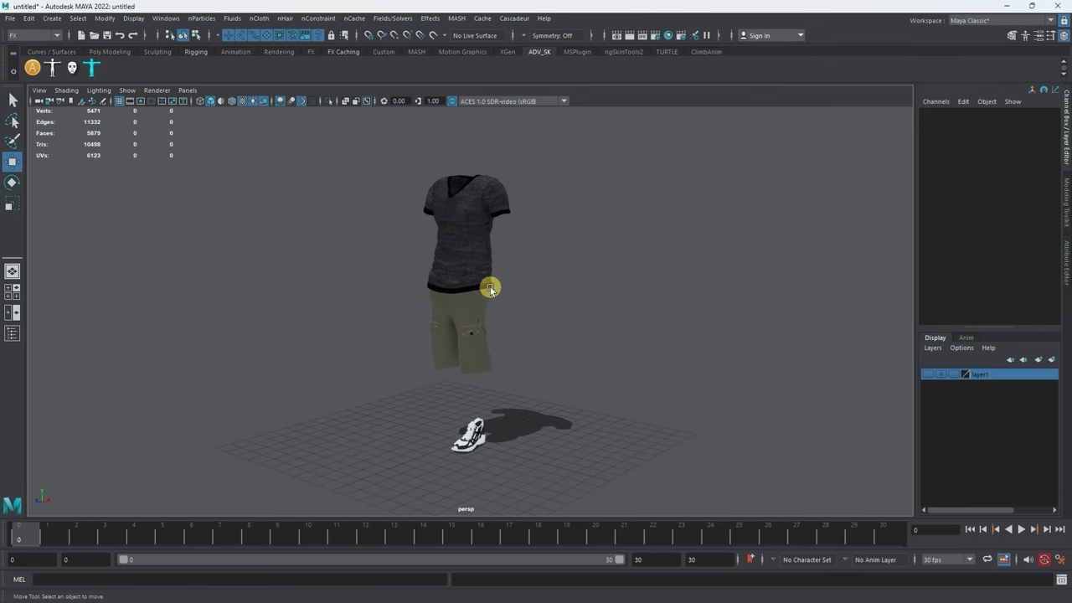
left_click(473, 247)
left_click(474, 319)
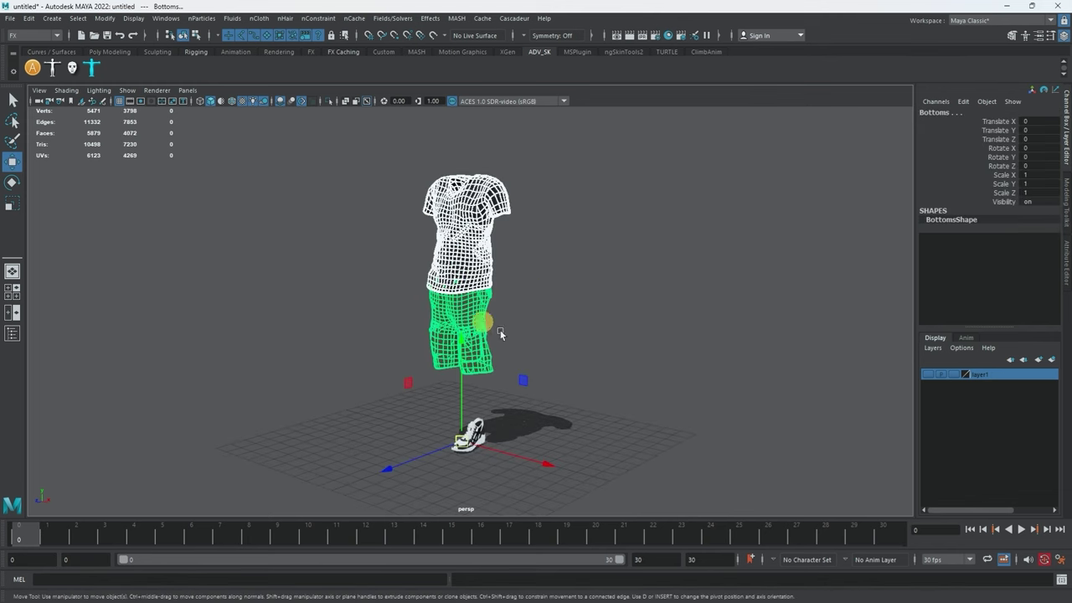
left_click(557, 338)
Select the shoe, shirt and shorts meshes together and open the file commands
left_click(473, 434)
left_click(465, 273)
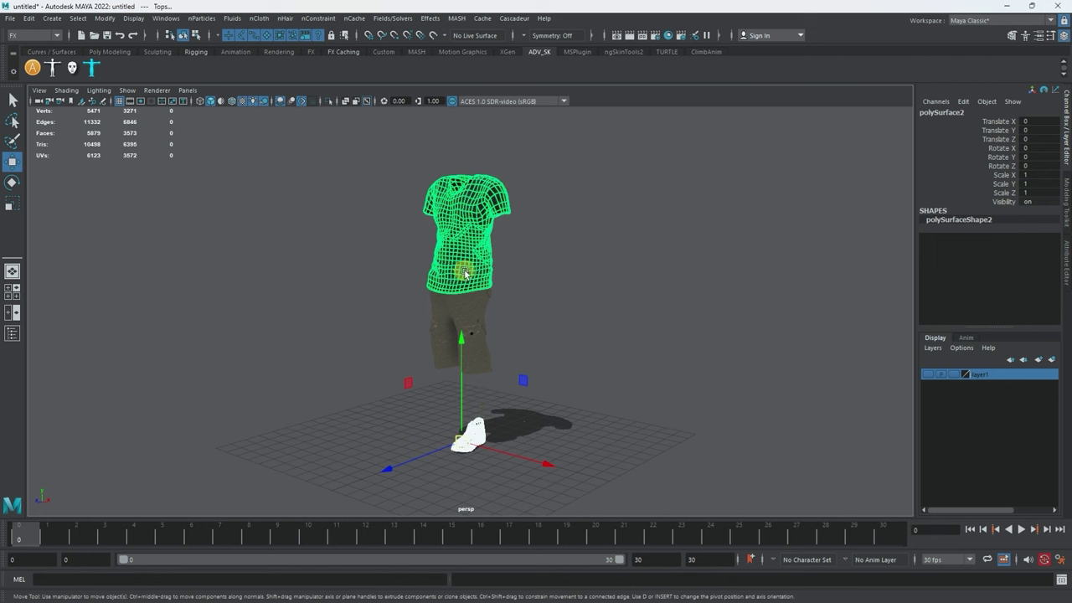
left_click(469, 318)
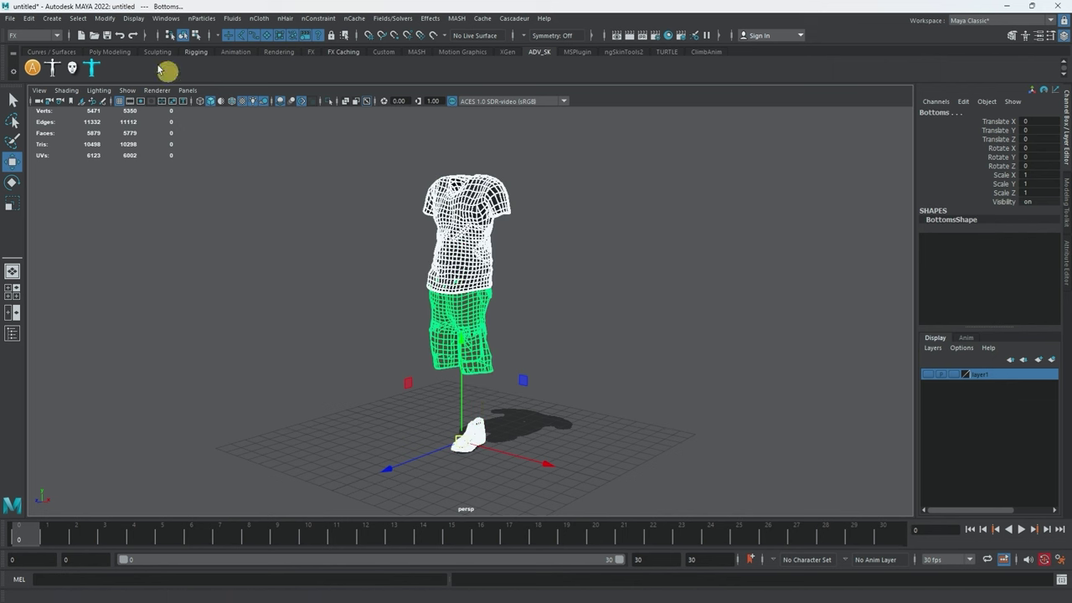
left_click(10, 20)
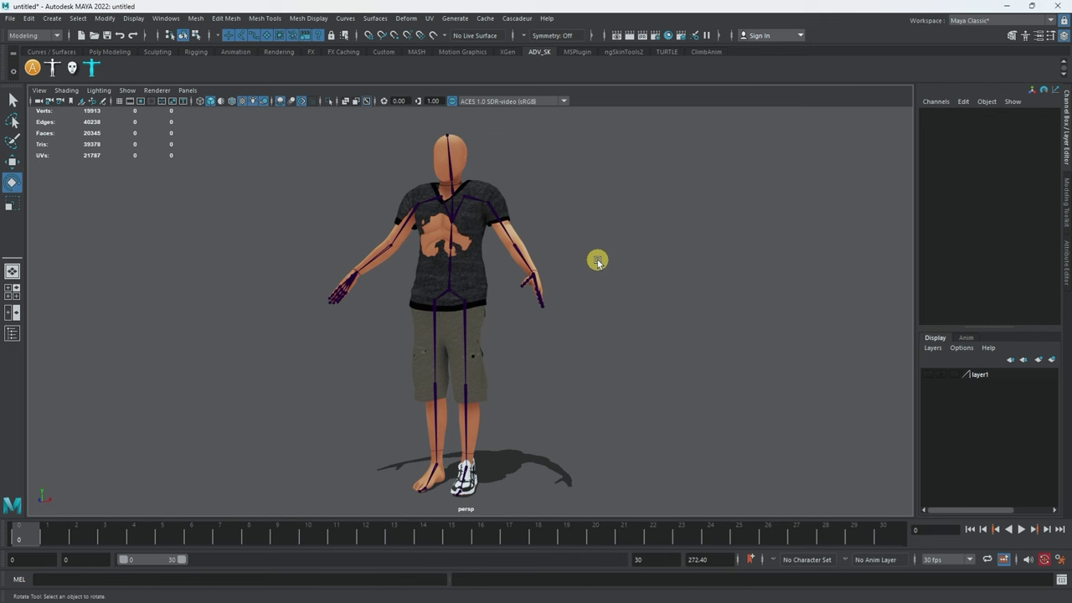
Select the shirt mesh on the rigged body and examine its fit around the torso and shoulders
left_click_drag(597, 261, 567, 214, "alt")
left_click(483, 226)
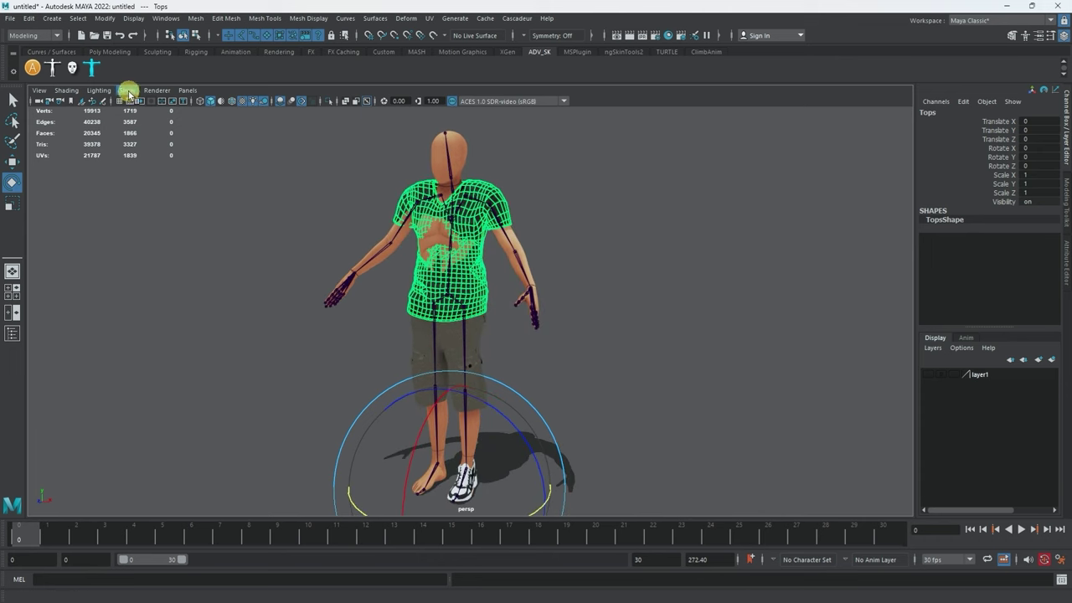
left_click_drag(565, 229, 371, 226, "alt")
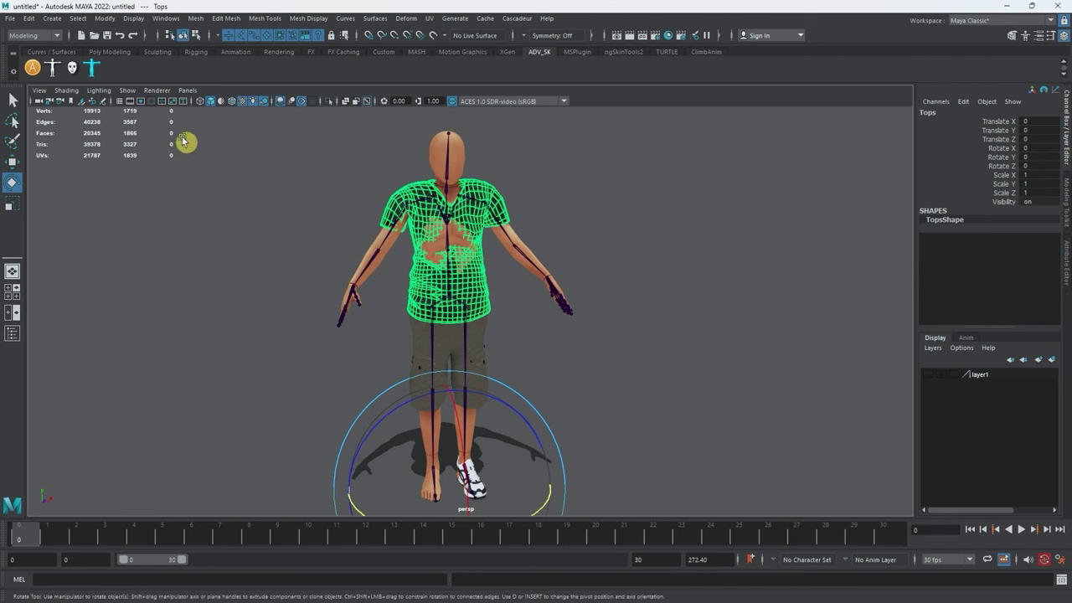
Hide the joints in the viewport and deselect the shirt to show its textured fit on the torso
left_click(124, 89)
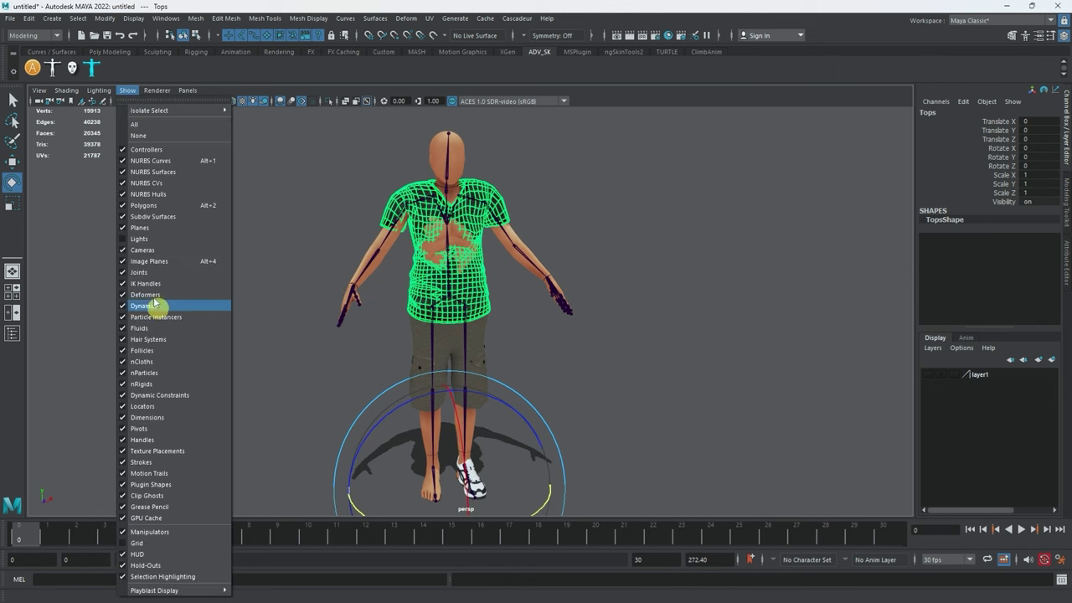
left_click(146, 272)
left_click_drag(329, 364, 258, 361, "alt")
right_click_drag(259, 361, 396, 405, "alt")
left_click_drag(397, 404, 420, 268, "alt")
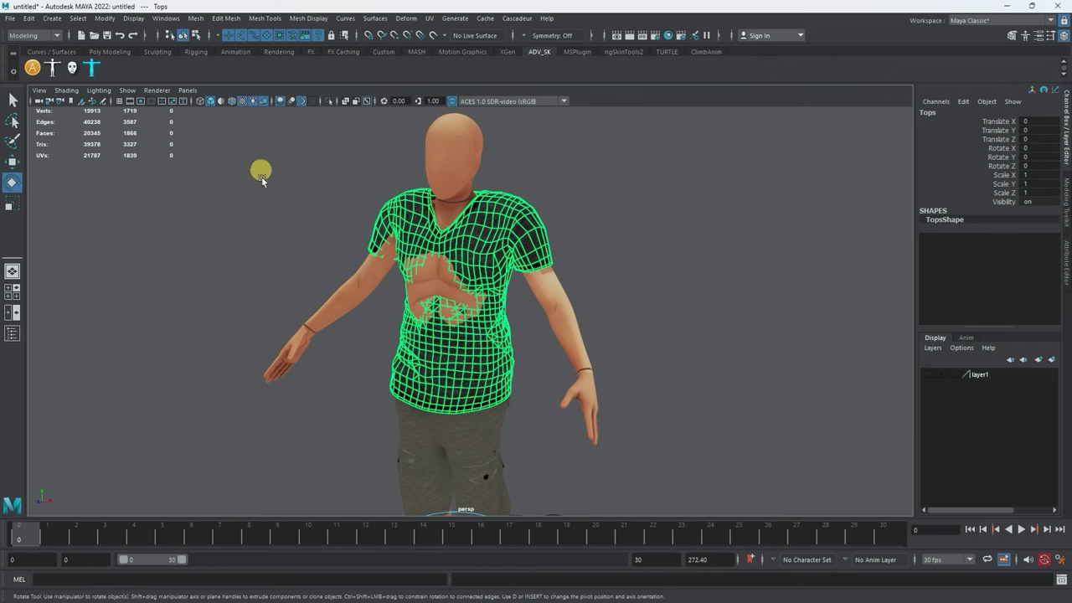
left_click(274, 216)
left_click_drag(275, 215, 328, 224, "alt")
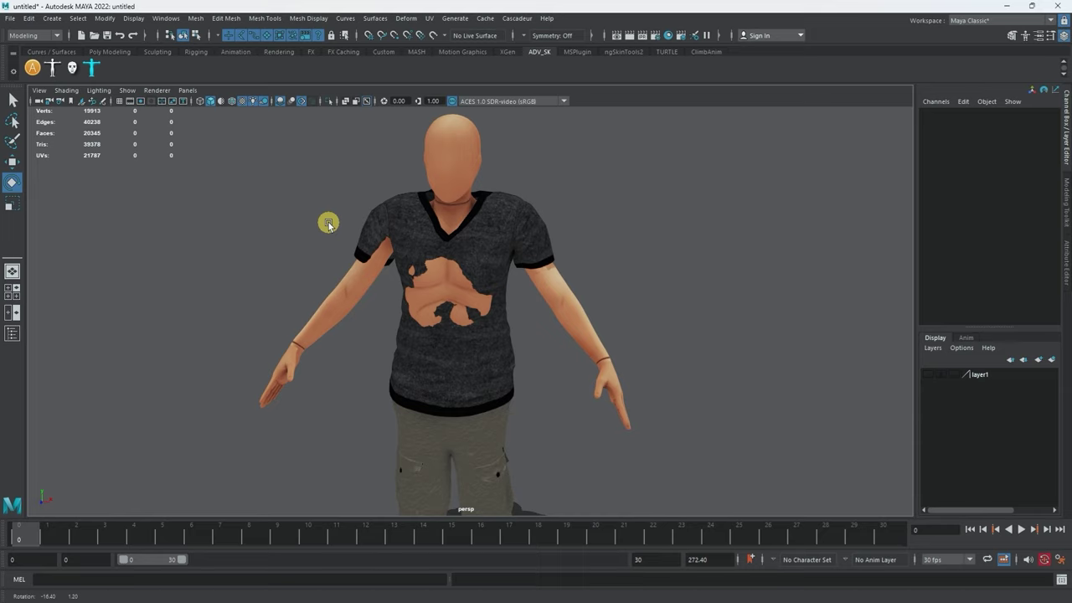
Select the shorts and the shirt together, keeping the all-lights display on
left_click(391, 209)
left_click_drag(442, 297, 362, 275, "alt")
mouse_move(362, 274)
right_mouse_down("alt")
mouse_move(377, 215)
mouse_move(376, 282)
right_mouse_up("alt")
left_click(473, 270)
key("7")
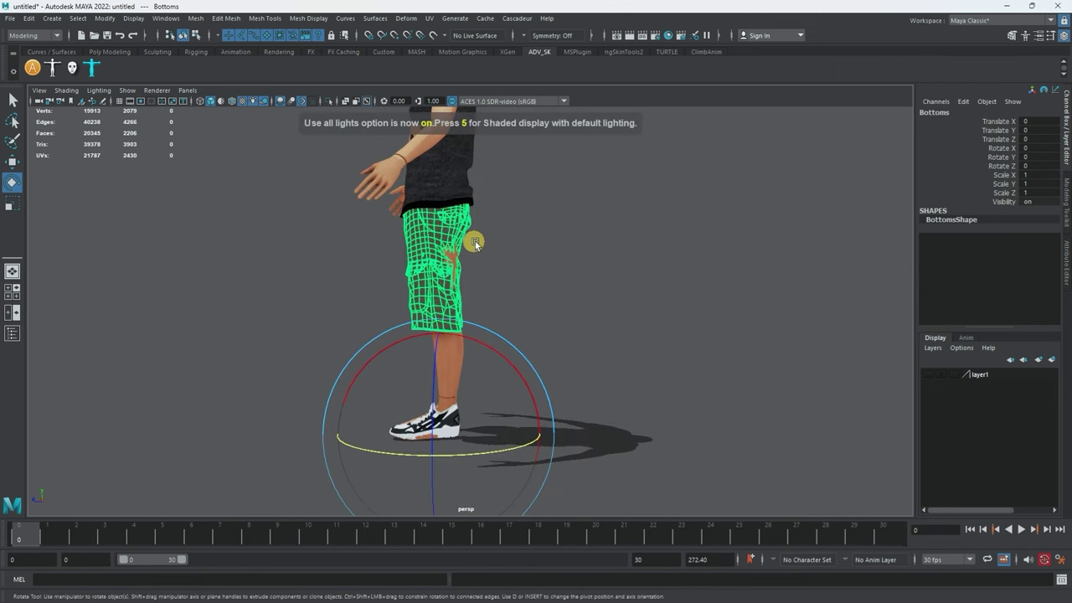
key("w")
left_click_drag(478, 246, 601, 259, "alt")
right_click_drag(600, 259, 597, 314, "alt")
middle_click_drag(597, 314, 604, 339, "alt")
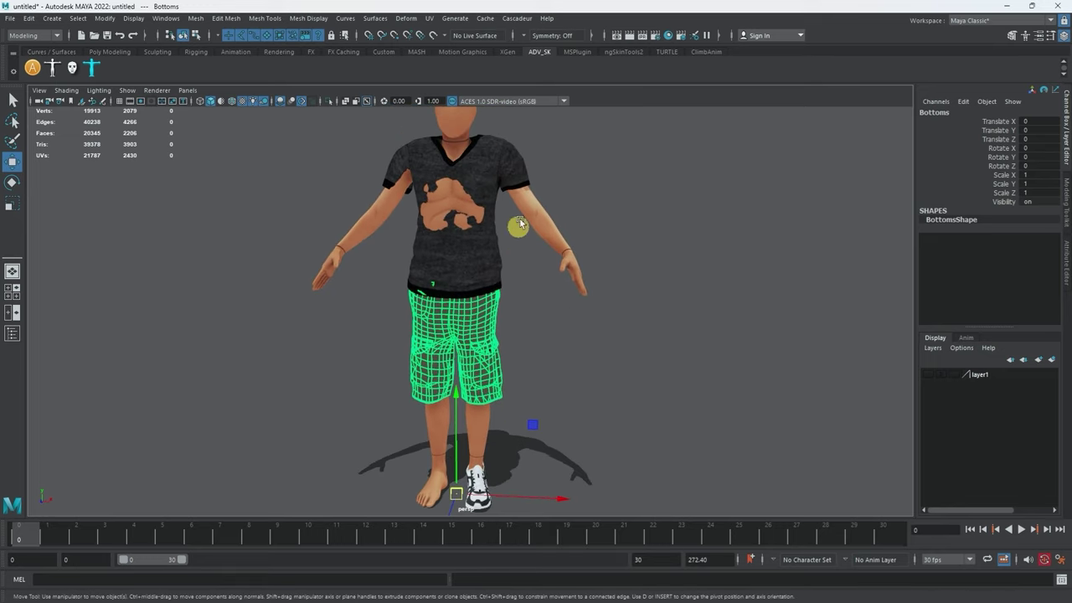
left_click(512, 156)
left_click_drag(506, 302, 528, 300, "alt")
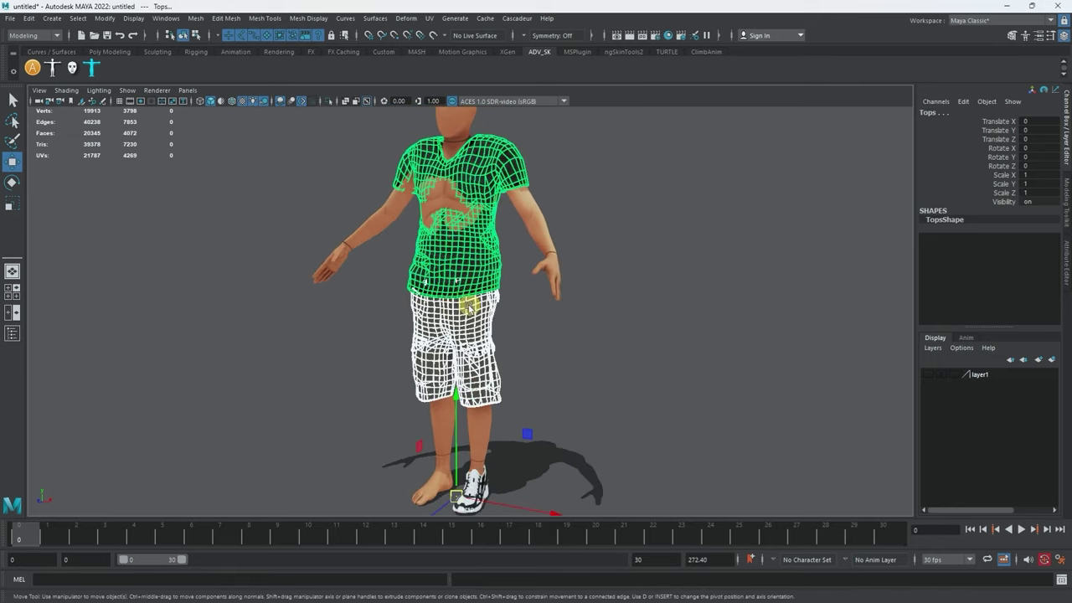
Scale the shirt and shorts together uniformly to 0.981 so they sit closer to the body
right_click_drag(527, 300, 641, 296, "alt")
left_click_drag(641, 296, 588, 282, "alt")
right_click_drag(588, 282, 553, 289, "alt")
left_click_drag(553, 289, 433, 360, "alt")
key("e")
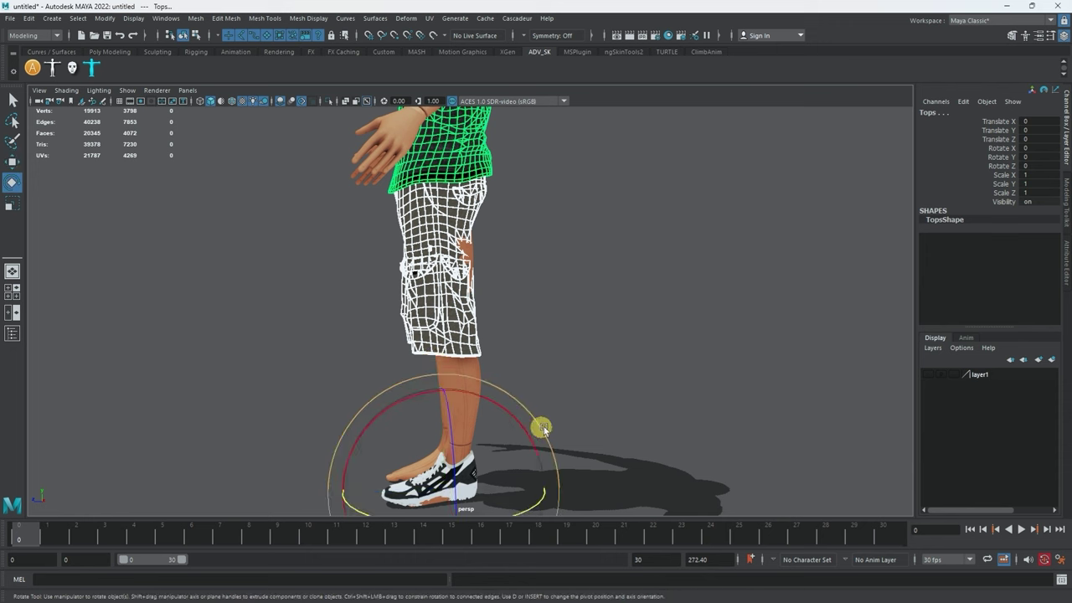
left_click_drag(541, 427, 478, 387, "alt")
key("r")
left_click_drag(526, 326, 505, 448, "alt")
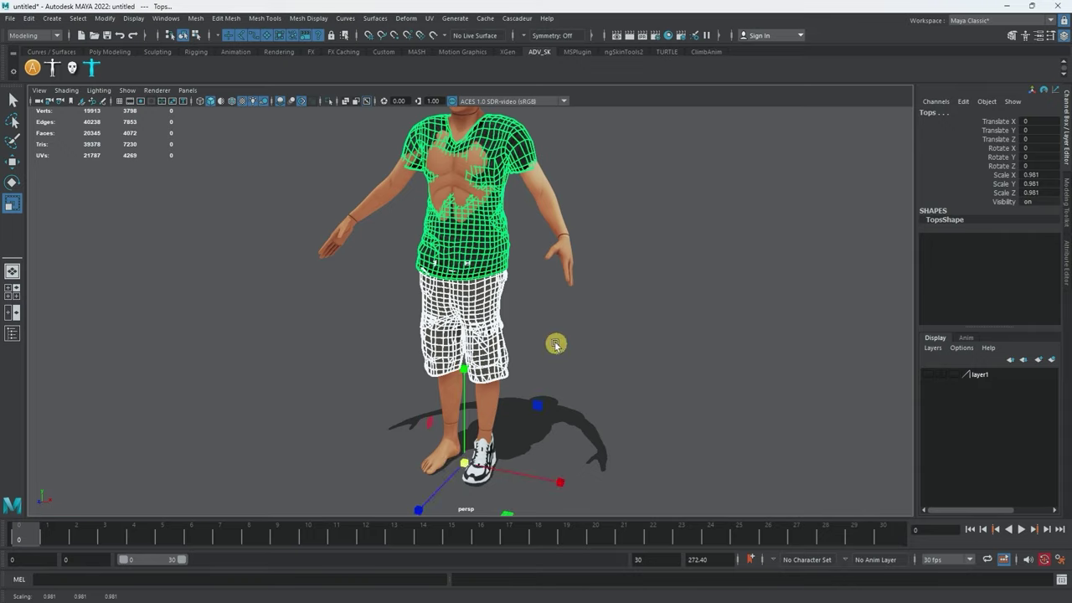
Move the shirt and shorts backward together to a Translate Z of about -1.883
left_click_drag(556, 344, 461, 335, "alt")
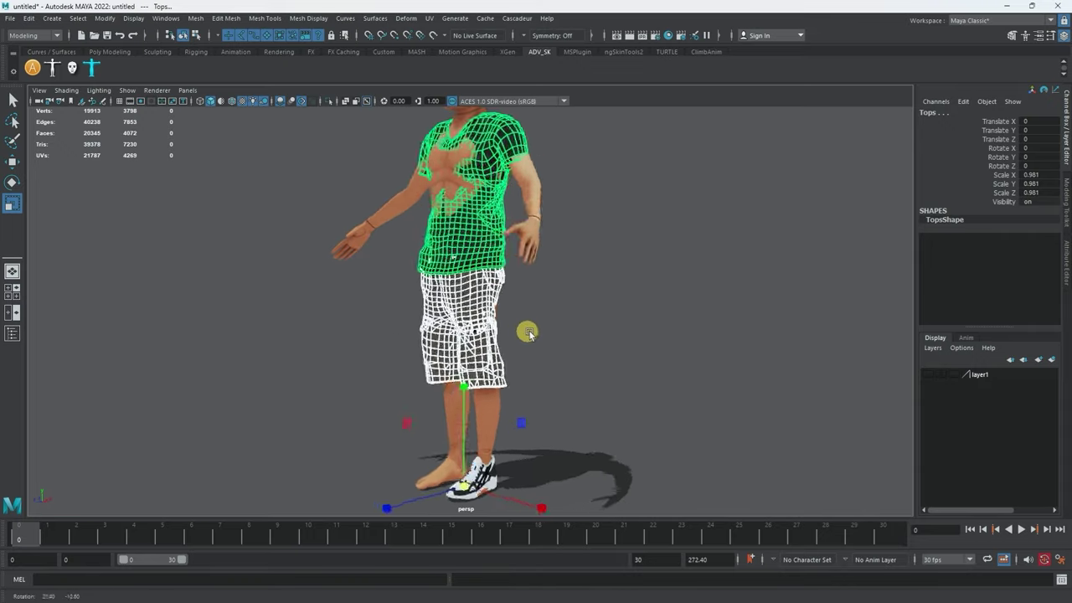
left_click_drag(528, 333, 469, 334, "alt")
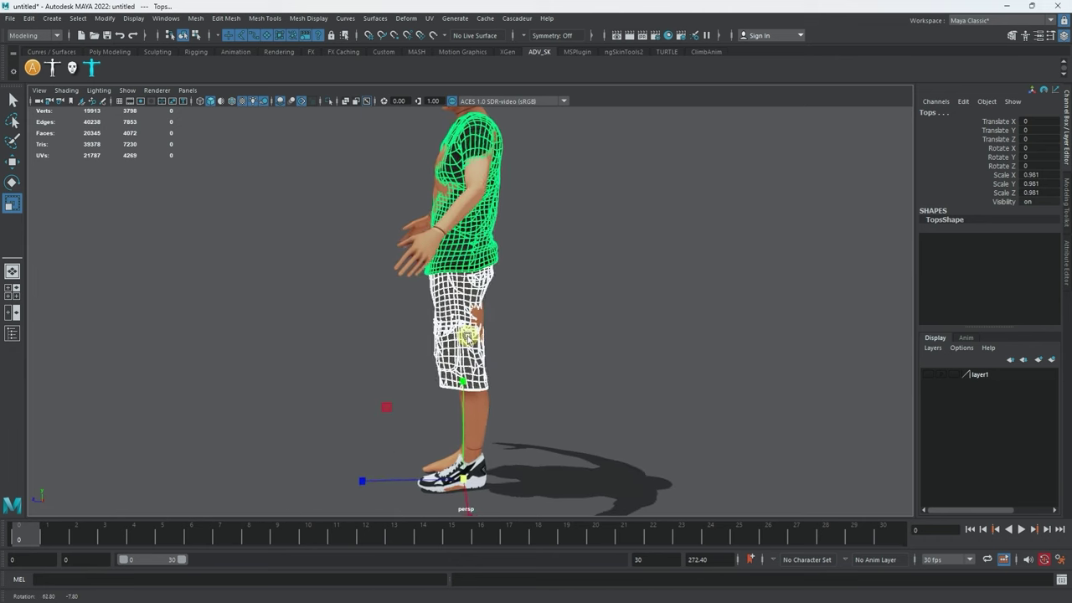
key("w")
left_click_drag(372, 485, 377, 481)
left_click_drag(365, 413, 418, 397, "alt")
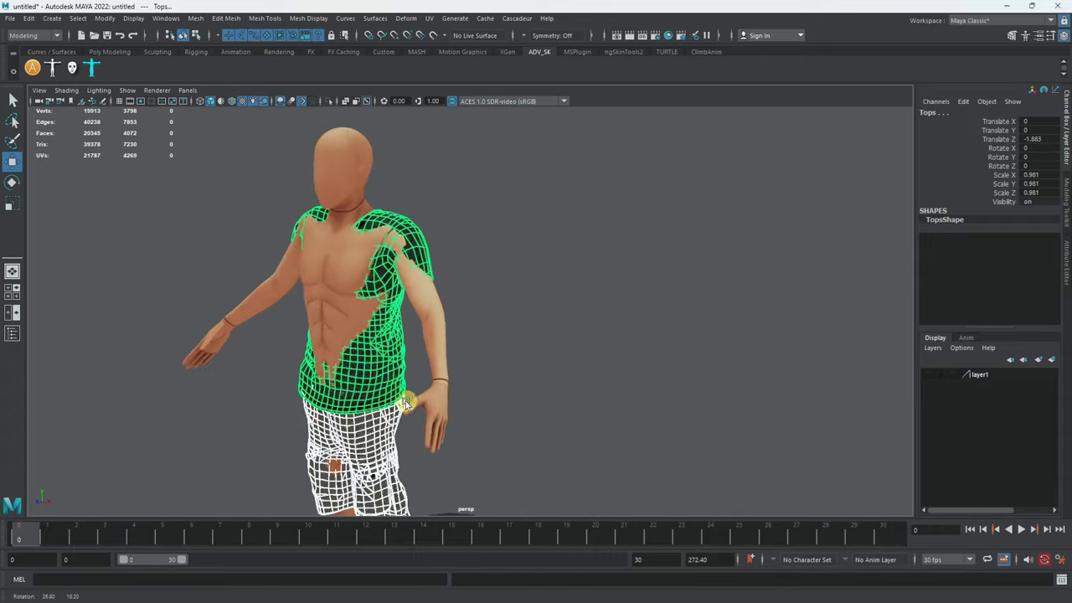
Select only the shirt mesh and switch it to vertex editing
left_click(479, 270)
right_click_drag(471, 275, 573, 272, "alt")
left_click(563, 205)
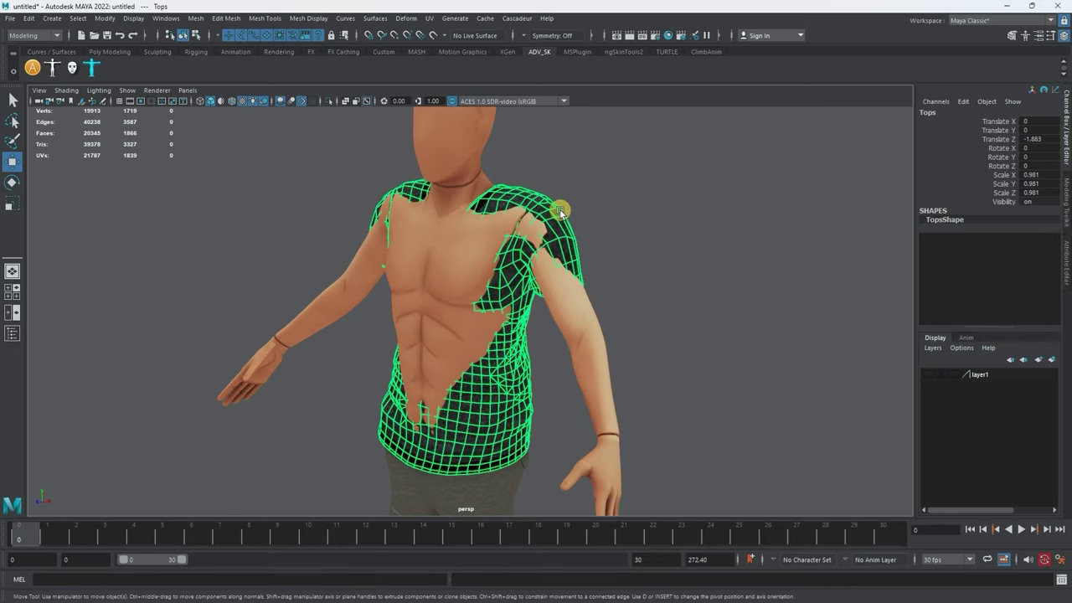
left_click_drag(557, 210, 615, 191, "alt")
right_click(613, 195)
left_click(587, 197)
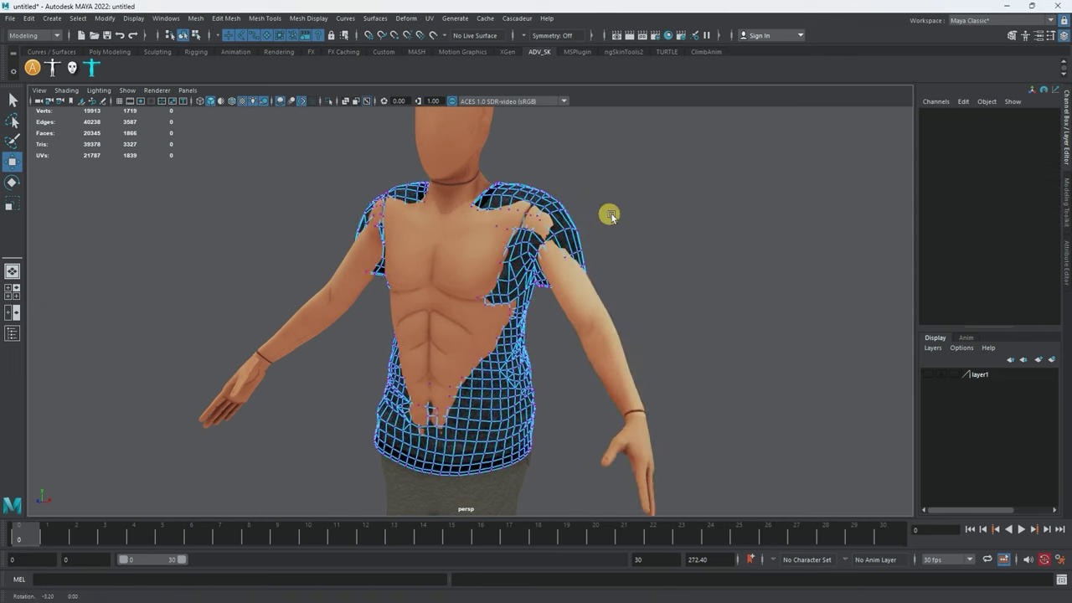
Turn on soft selection and pull the shirt's front vertex at the abdomen forward over the exposed skin
left_click(444, 336)
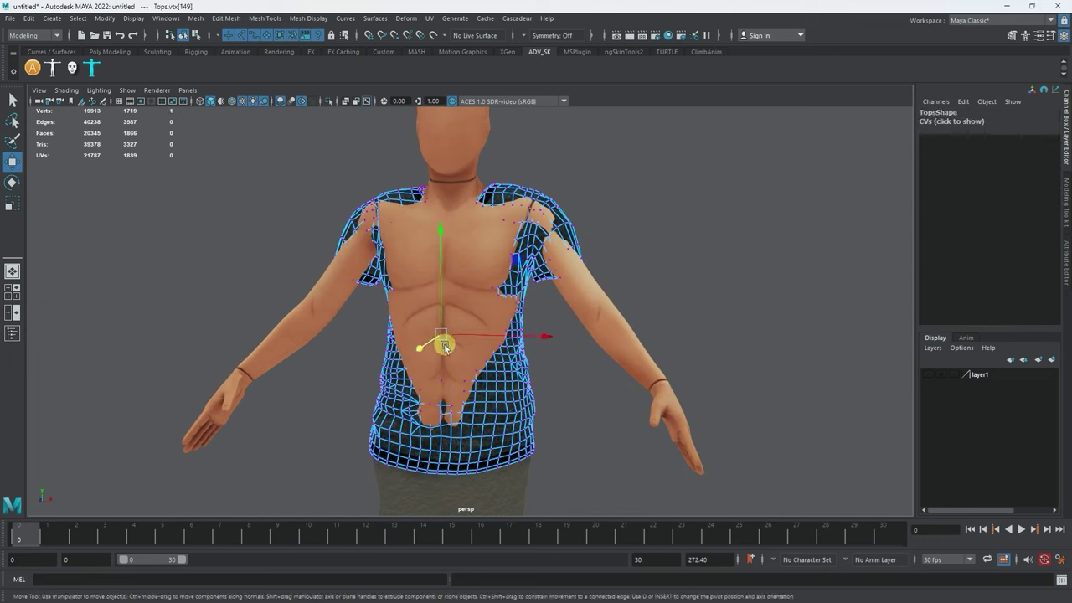
key("b")
left_click_drag(435, 327, 400, 331)
left_click_drag(514, 358, 316, 343, "alt")
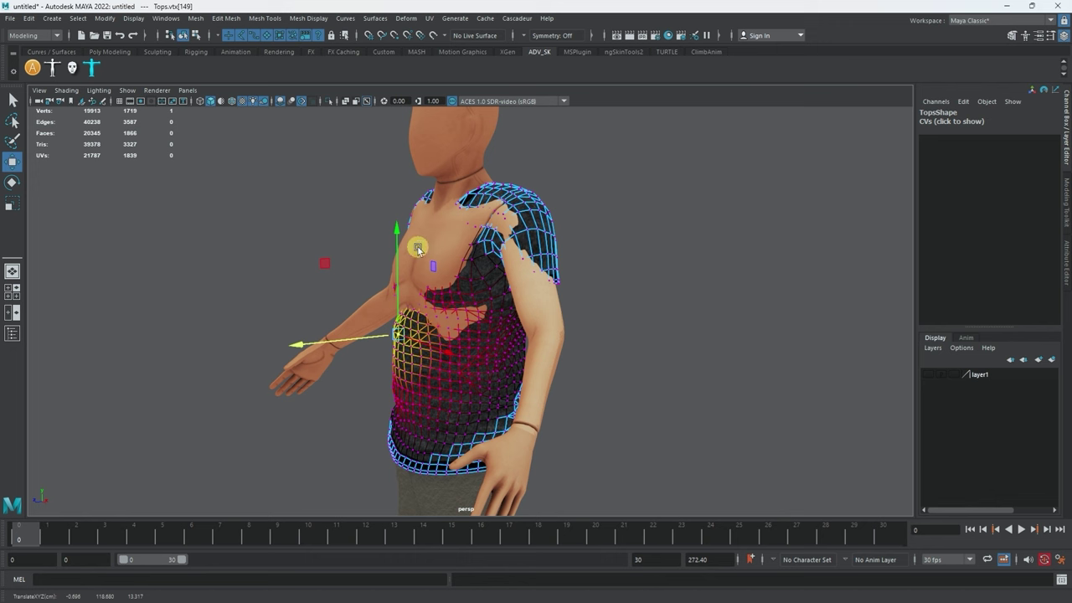
Pull the shirt's chest and side-abdomen vertices outward with soft selection to cover the exposed skin
left_click(420, 249)
left_click_drag(366, 251, 371, 327)
left_click(399, 335)
left_click_drag(462, 329, 498, 404)
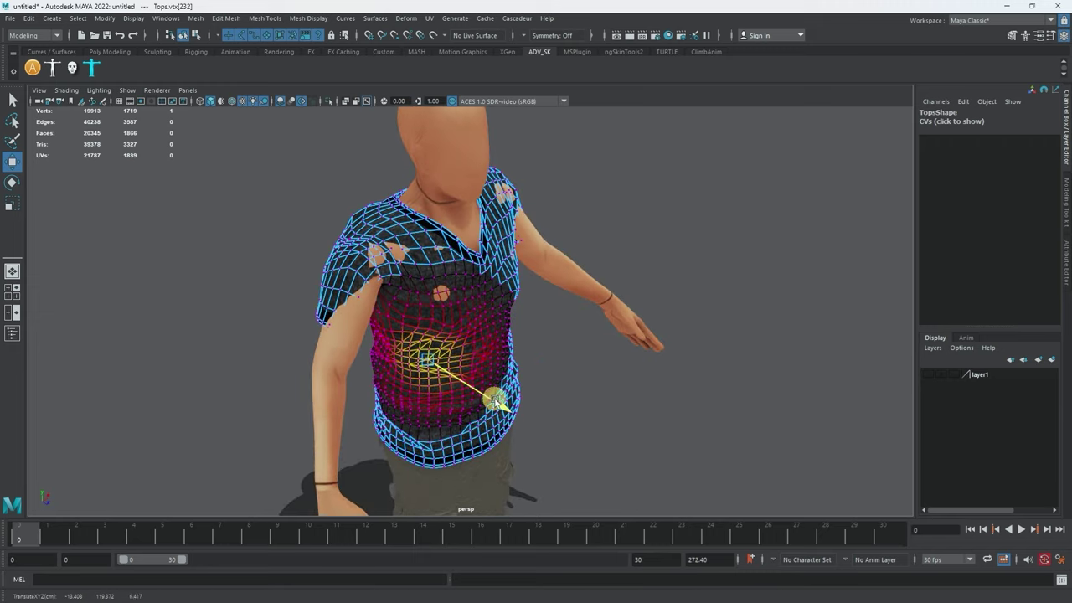
left_click(446, 291)
left_click_drag(446, 292, 415, 304, "alt")
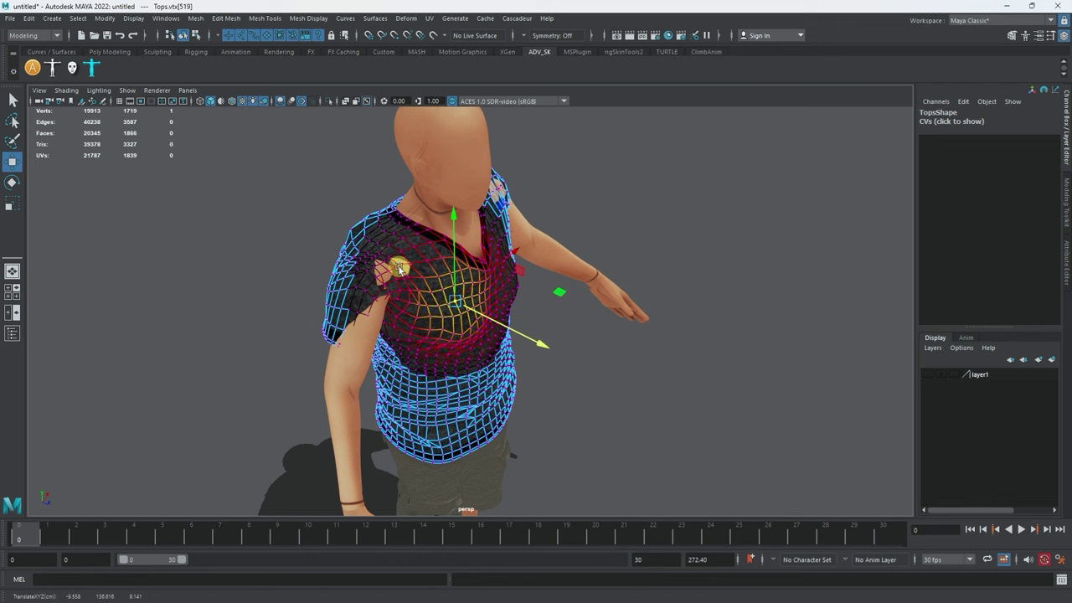
Narrow the soft-selection falloff and pull the vertex at the character's right shoulder forward to cover the exposed skin
left_click(399, 268)
left_click_drag(389, 209, 369, 293)
scroll(369, 293, "up", 5)
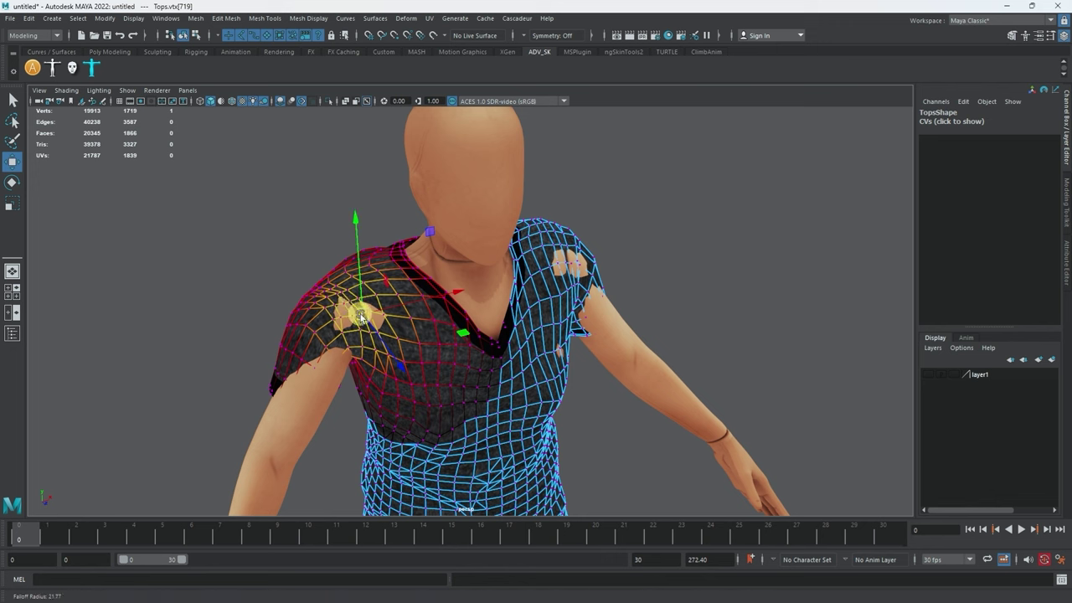
left_click_drag(357, 310, 295, 328)
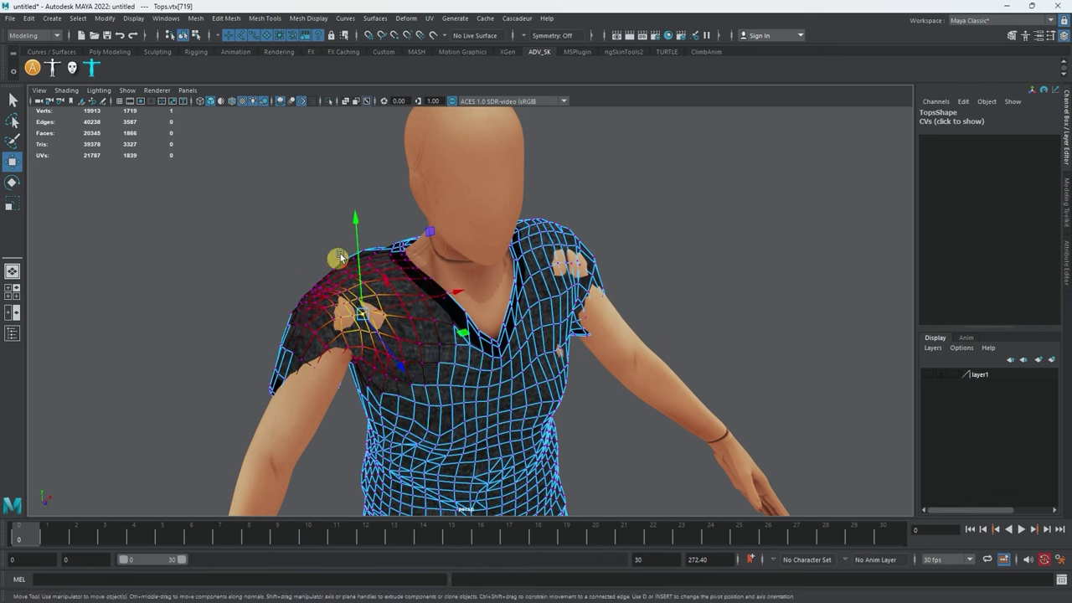
left_click_drag(357, 227, 364, 223)
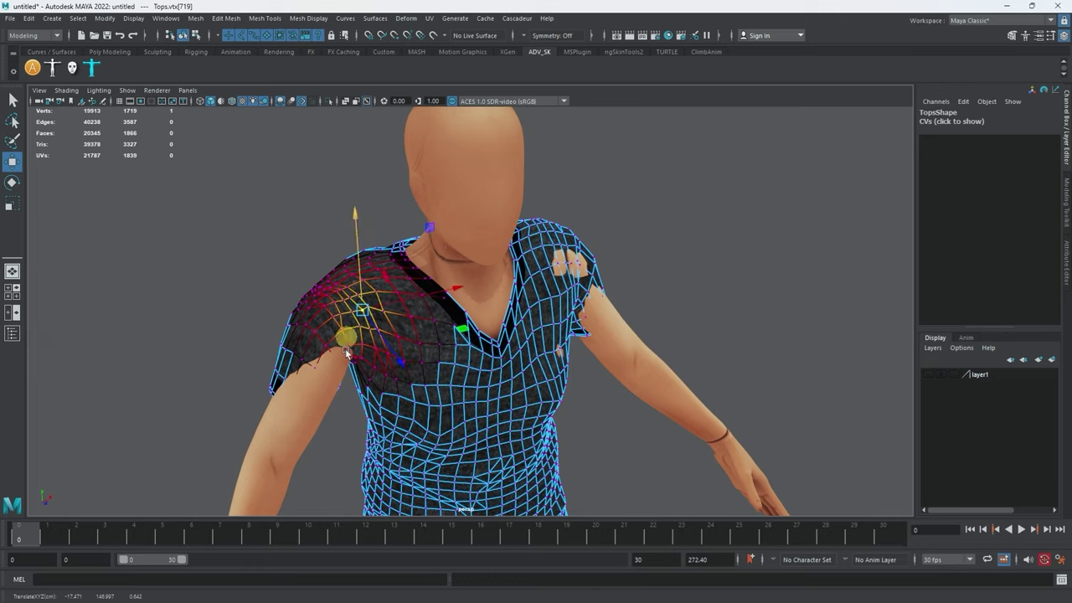
left_click_drag(346, 334, 308, 367, "alt")
key("ctrl+z")
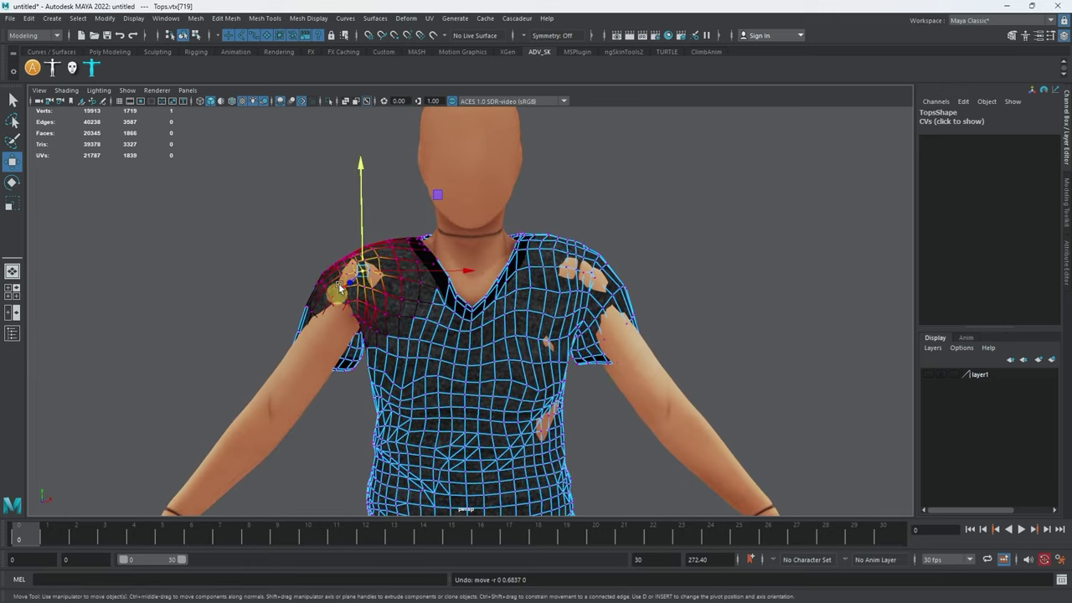
left_click_drag(359, 204, 383, 408, "alt")
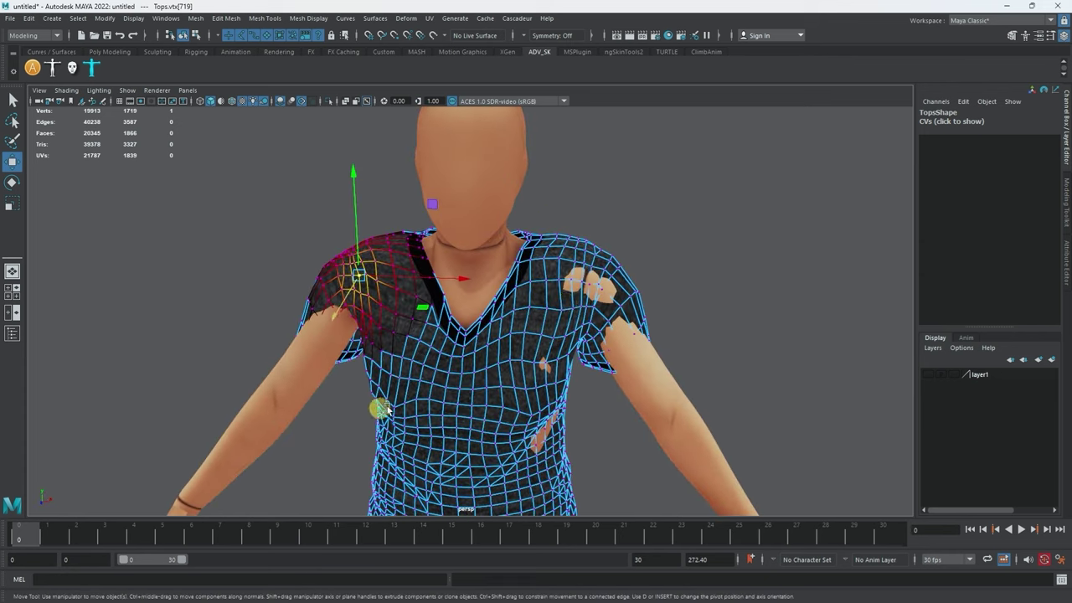
Narrow the falloff around a vertex at the character's left shoulder and pull it forward and up over the skin
left_click(584, 286)
left_click_drag(584, 287, 455, 398, "alt")
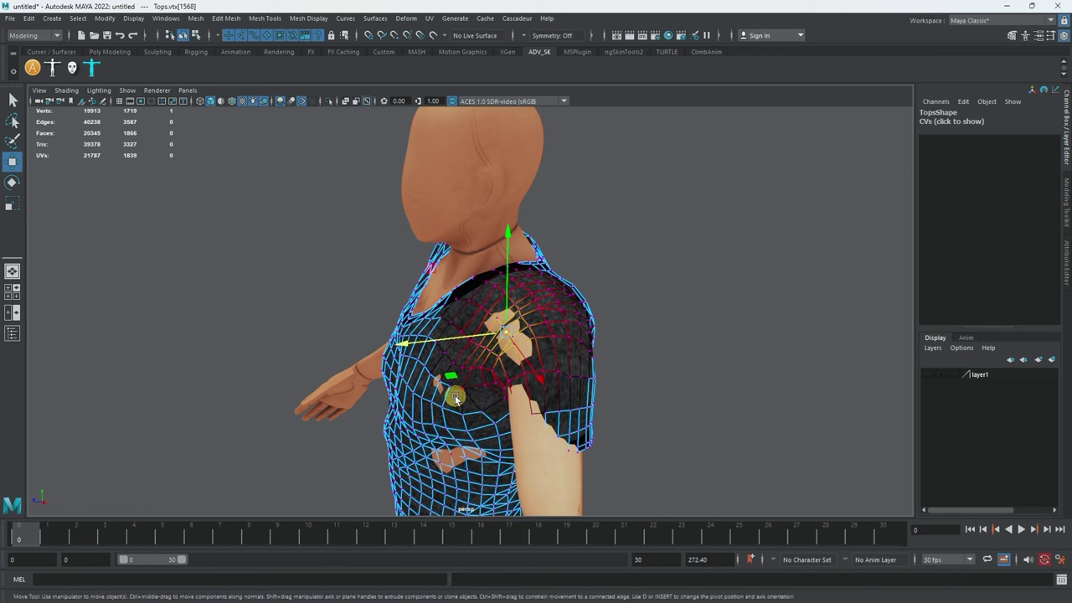
left_click_drag(506, 335, 455, 370)
left_click_drag(546, 349, 473, 294, "alt")
left_click_drag(456, 256, 455, 253)
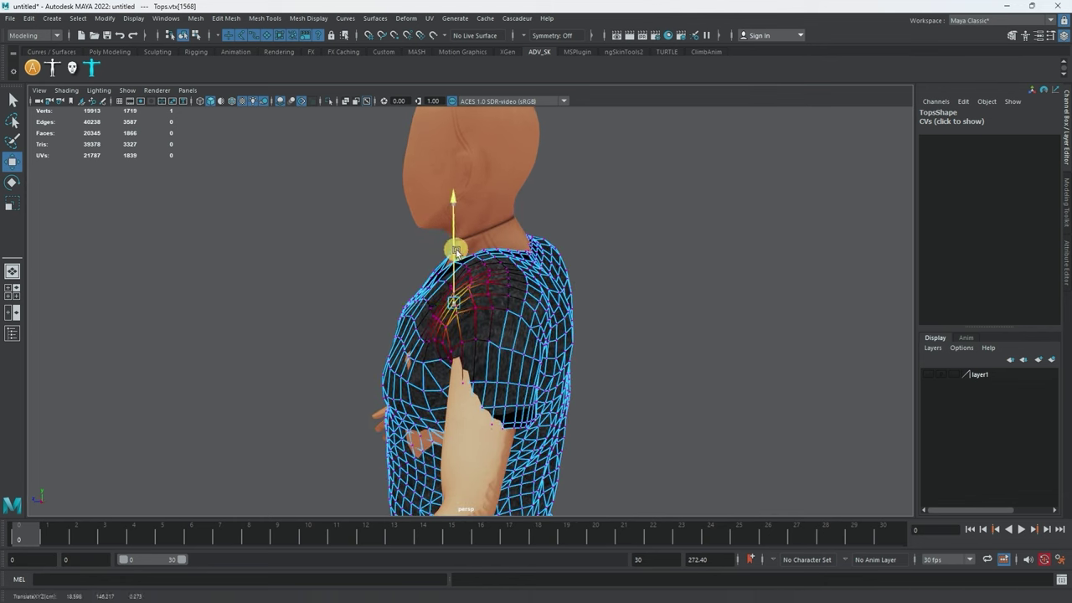
left_click_drag(560, 329, 566, 406, "alt")
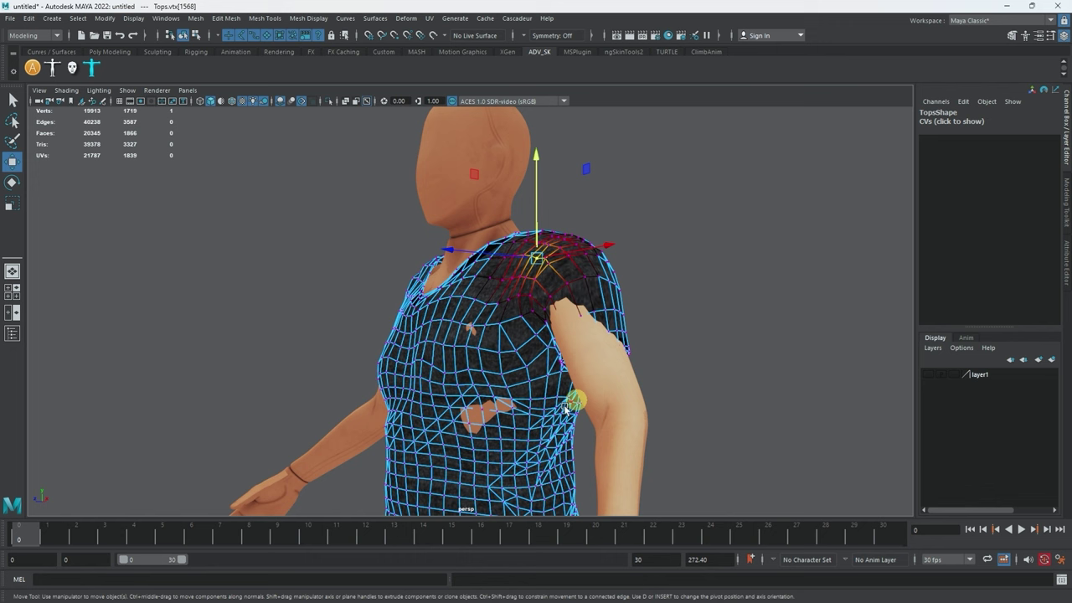
Pull the shirt vertices over the left ribs and left chest outward to cover the remaining skin patches
left_click(484, 414)
left_click_drag(484, 414, 594, 447, "alt")
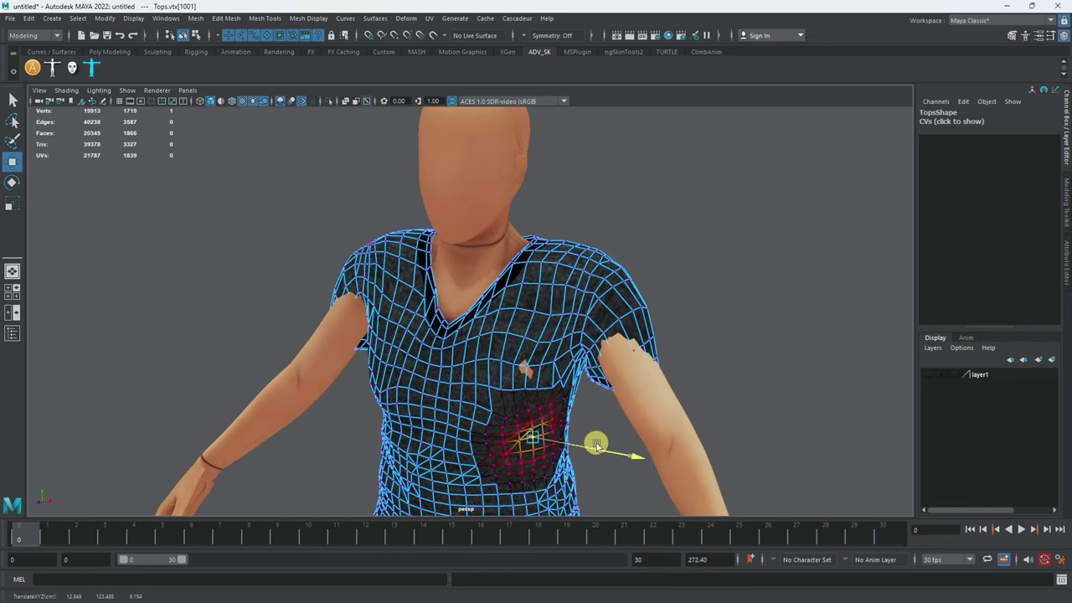
left_click(524, 365)
left_click_drag(524, 365, 442, 295, "alt")
left_click(511, 440)
Return to object selection, select the shirt mesh and switch it back to vertex editing
key("F8")
key("F8")
left_click(401, 358)
left_click_drag(398, 343, 377, 297, "alt")
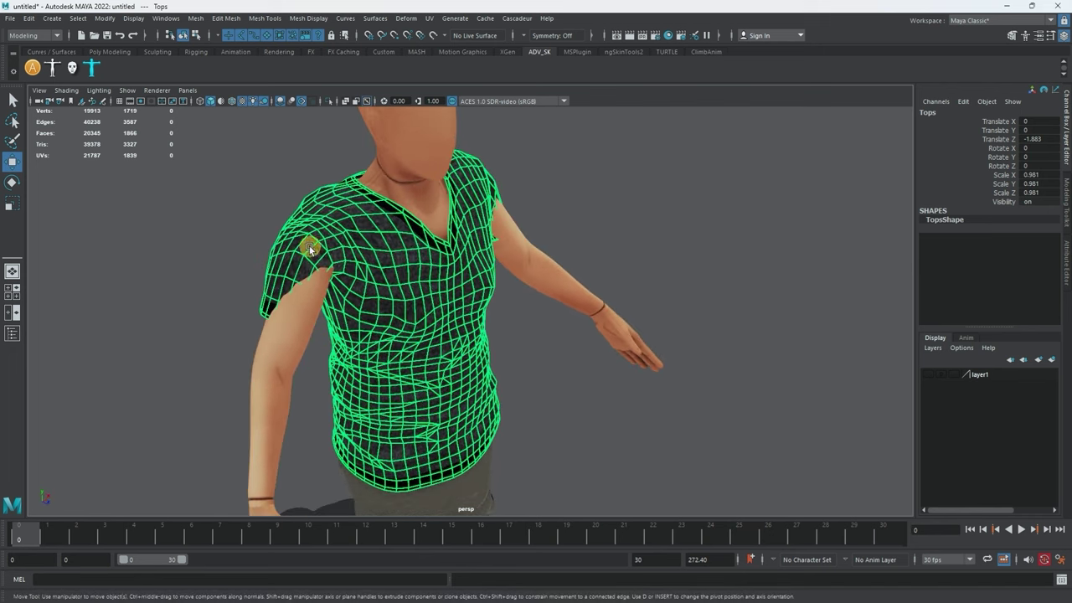
right_click(283, 249)
left_click(258, 249)
Lasso the hem vertices of the character's right sleeve in wireframe, then restore the textured, fully lit display
mouse_move(239, 292)
left_mouse_down("alt")
mouse_move(335, 313)
mouse_move(182, 295)
mouse_move(155, 277)
mouse_move(186, 249)
left_mouse_up("alt")
key("4")
left_click(12, 123)
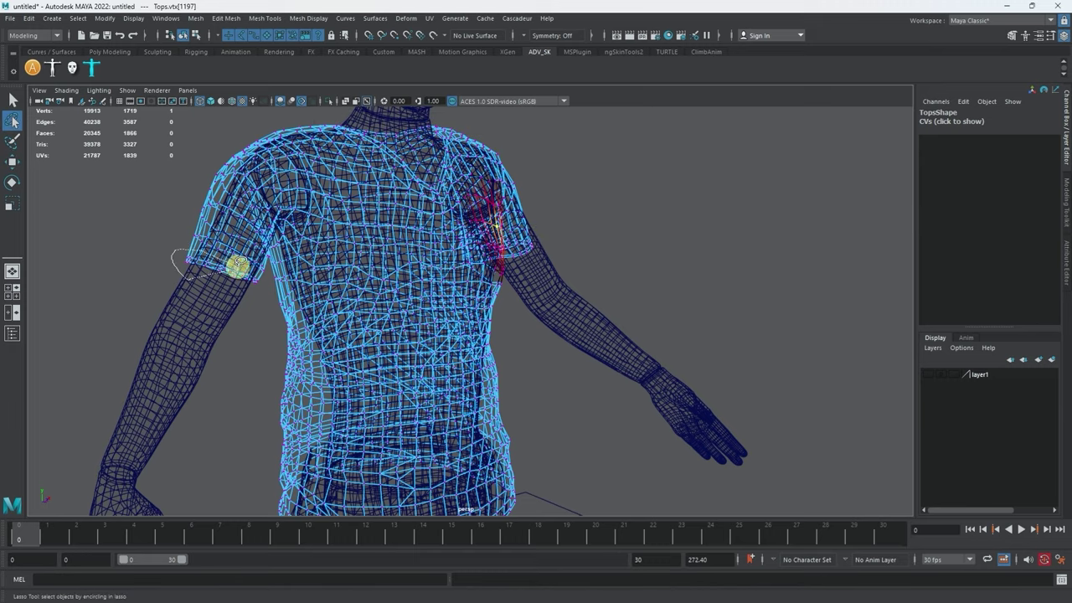
mouse_move(258, 306)
left_mouse_down()
mouse_move(195, 302)
mouse_move(215, 310)
mouse_move(209, 327)
mouse_move(312, 325)
left_mouse_up()
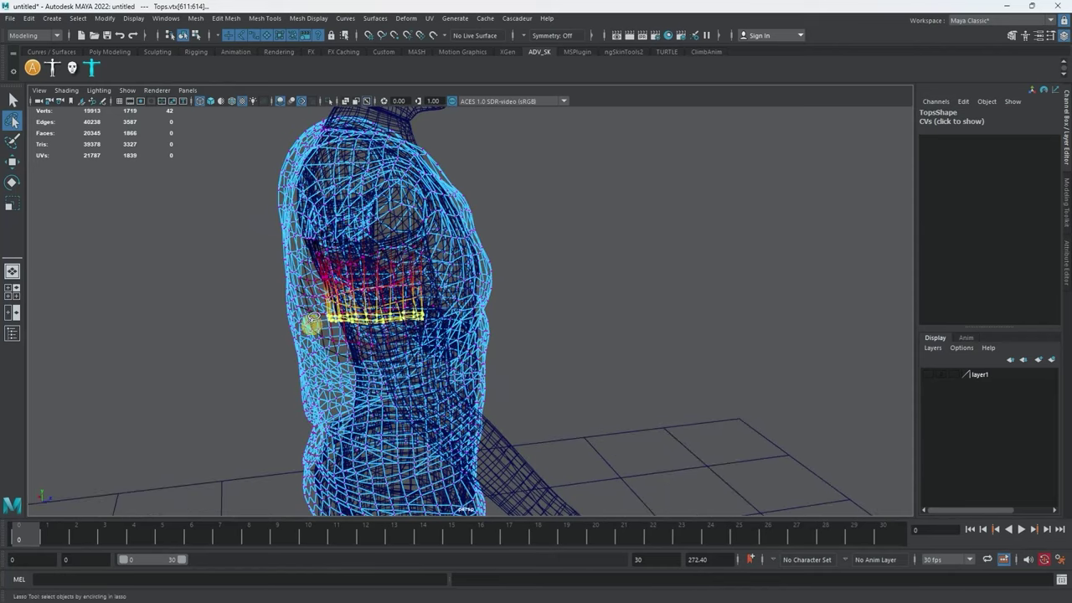
key("6")
key("7")
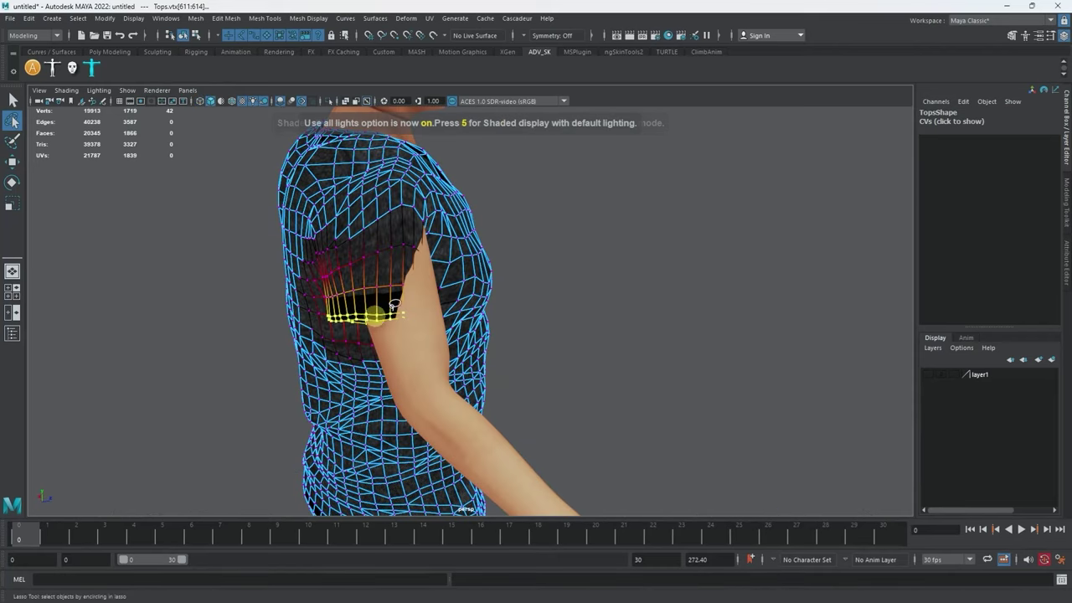
Move the right sleeve's hem vertices forward and sideways to centre the opening around the upper arm
mouse_move(376, 312)
left_mouse_down("alt")
mouse_move(448, 300)
mouse_move(418, 304)
left_mouse_up("alt")
key("w")
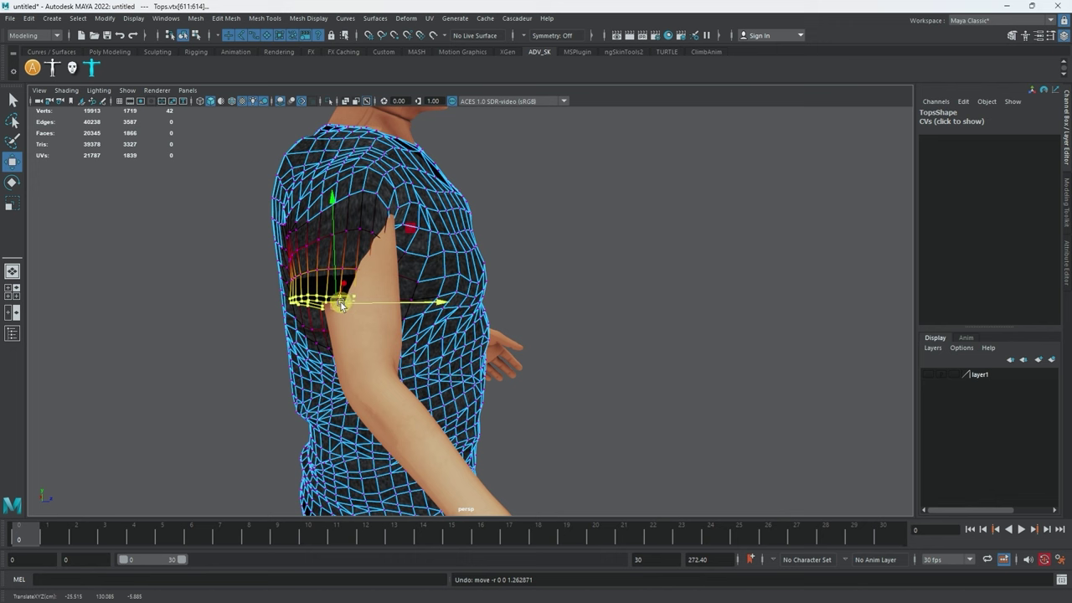
left_click_drag(341, 306, 443, 304)
left_click_drag(447, 359, 542, 243, "alt")
left_click_drag(461, 257, 291, 322)
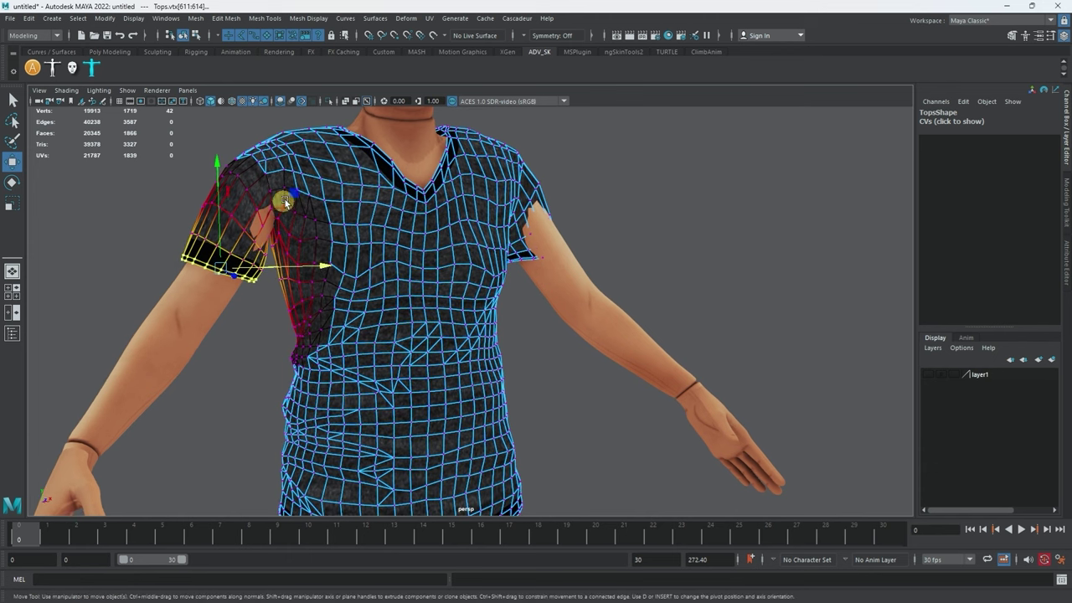
left_click_drag(308, 265, 310, 266)
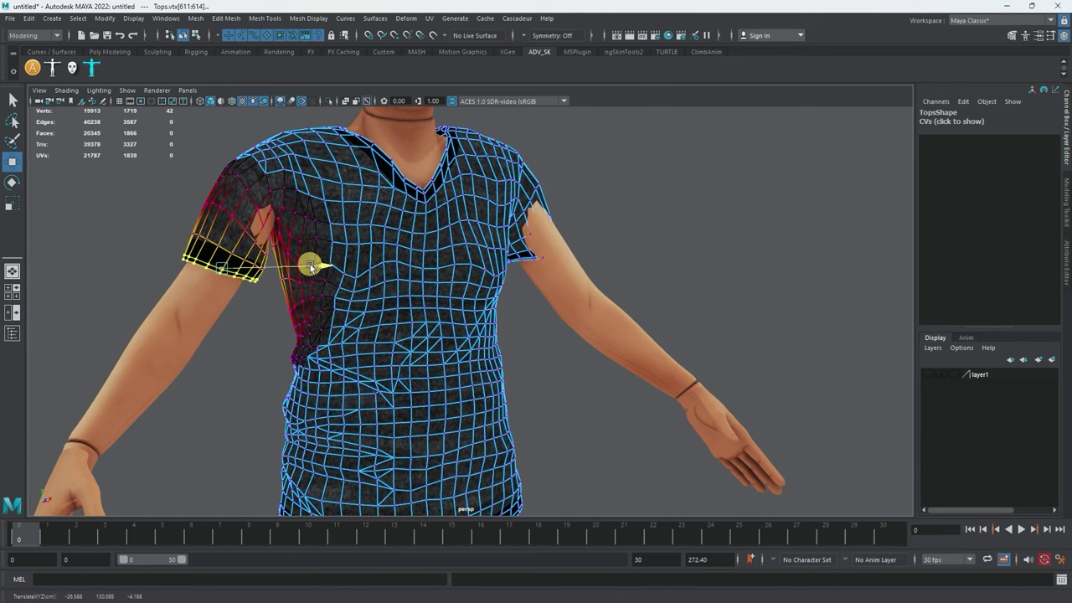
Pull the shirt vertices at the right armpit up and sideways to close the gap showing skin
scroll(276, 231, "up", 2)
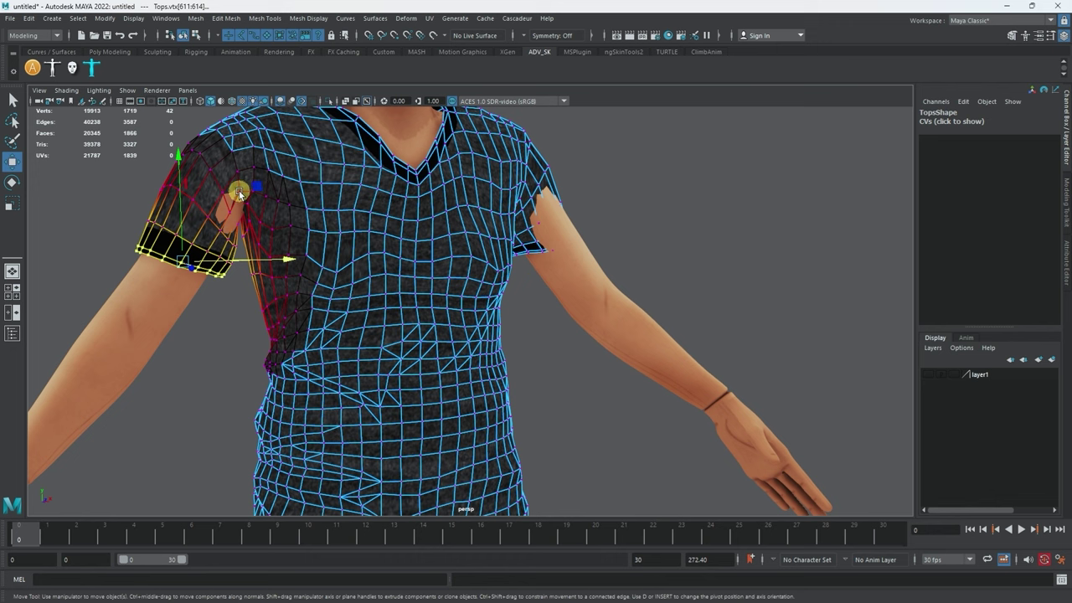
left_click(239, 192)
left_click_drag(238, 192, 243, 158)
left_click(238, 224)
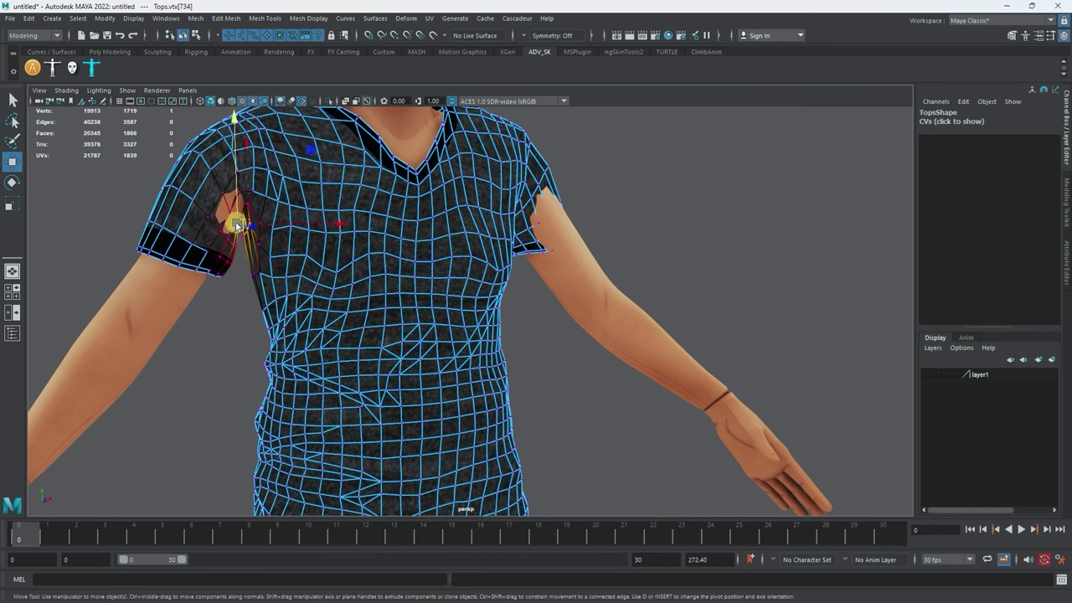
left_click_drag(255, 228, 293, 229)
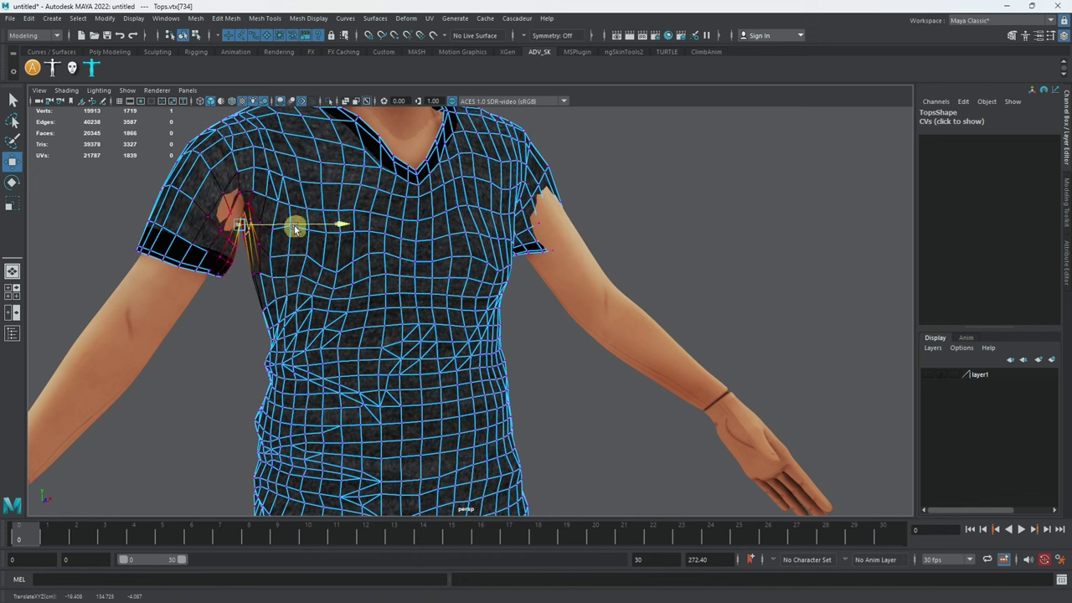
Undo the last vertical move and reposition the vertices around the skin patch at the front of the right armpit
left_click(238, 216)
left_click_drag(231, 210, 235, 168, "alt")
key("ctrl+z")
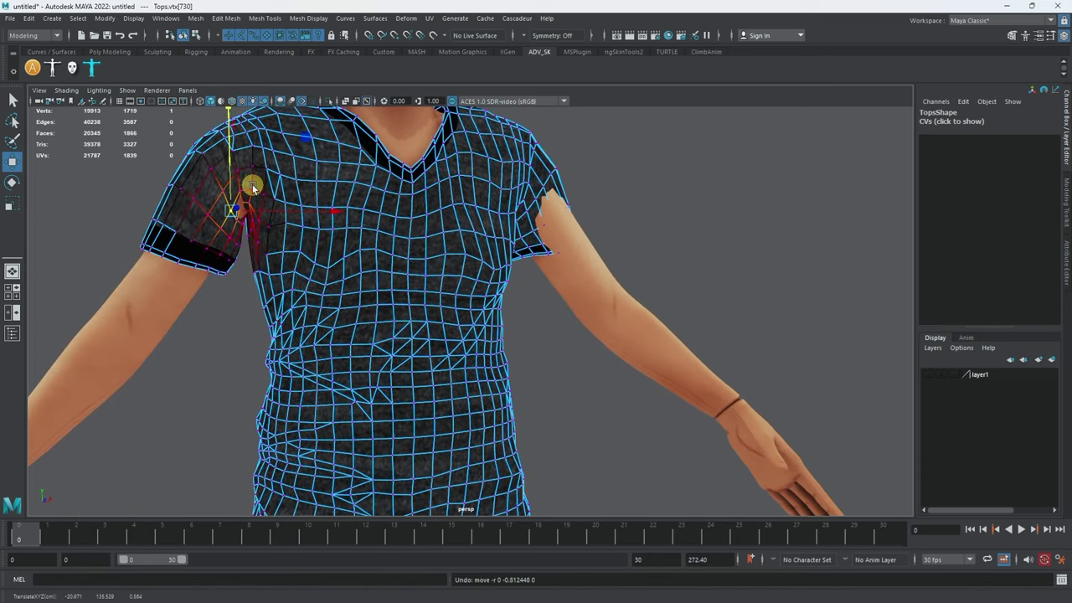
left_click(253, 186)
left_click_drag(254, 161, 252, 166)
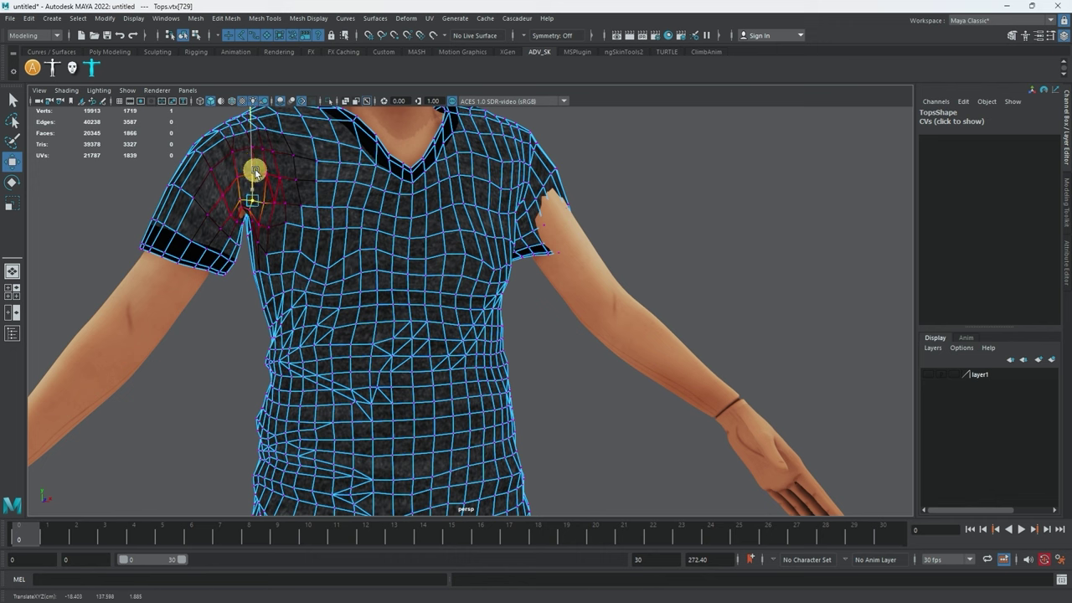
left_click(241, 199)
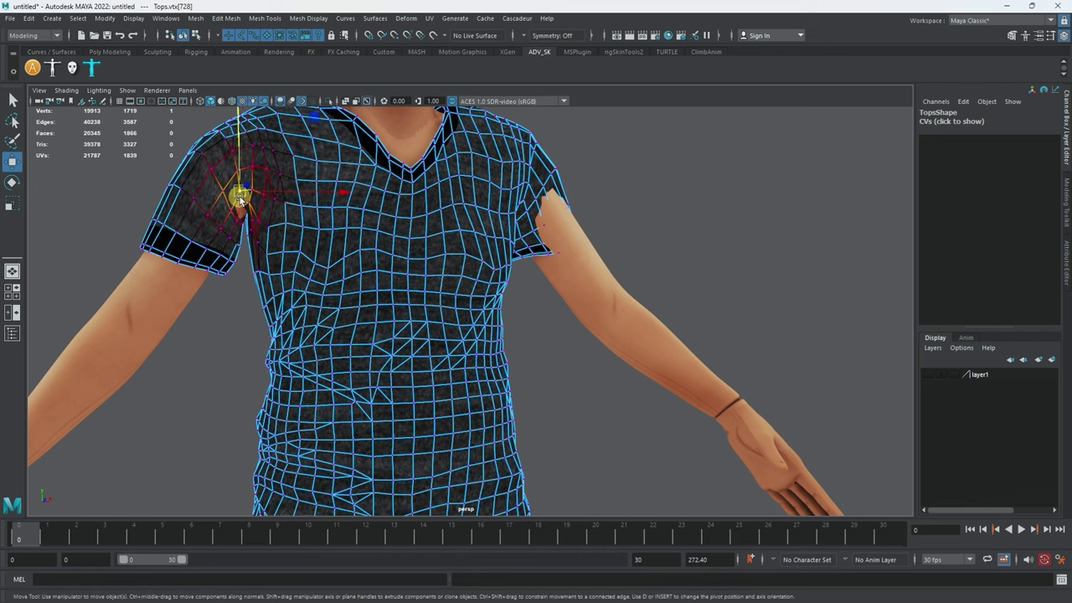
Lasso the hem vertices of the character's left sleeve and move them so the opening surrounds the upper arm
left_click(310, 130)
left_click_drag(310, 130, 619, 336, "alt")
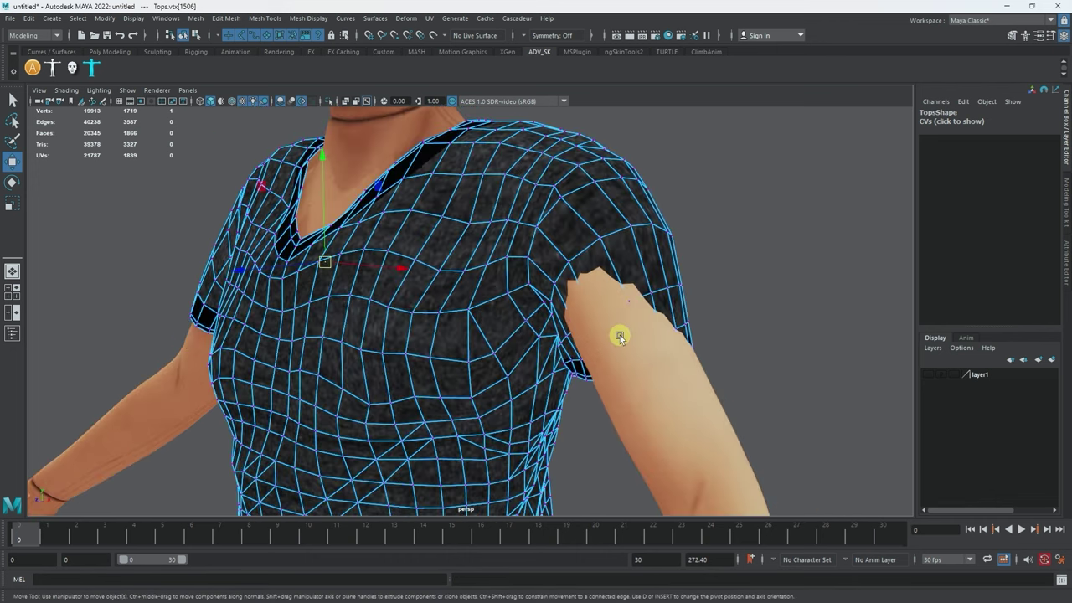
left_click(681, 283)
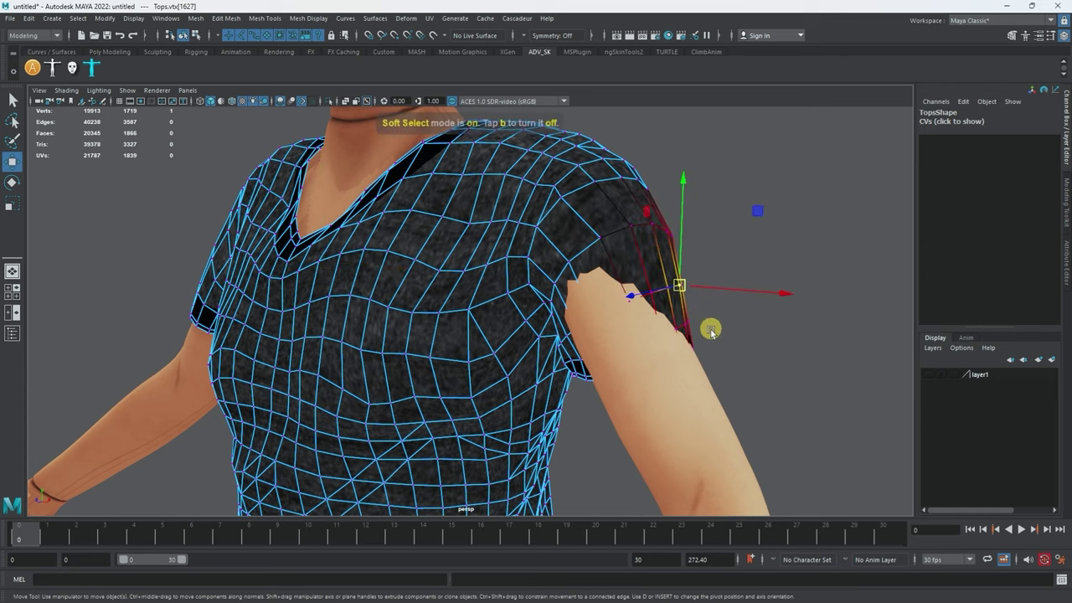
left_click_drag(710, 327, 754, 343, "alt")
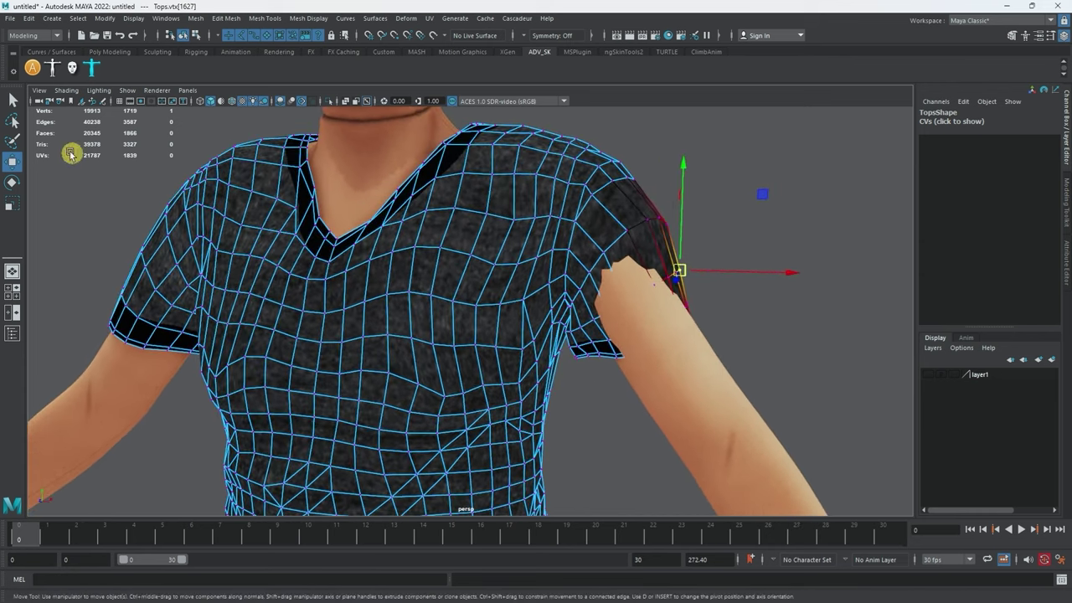
left_click(12, 122)
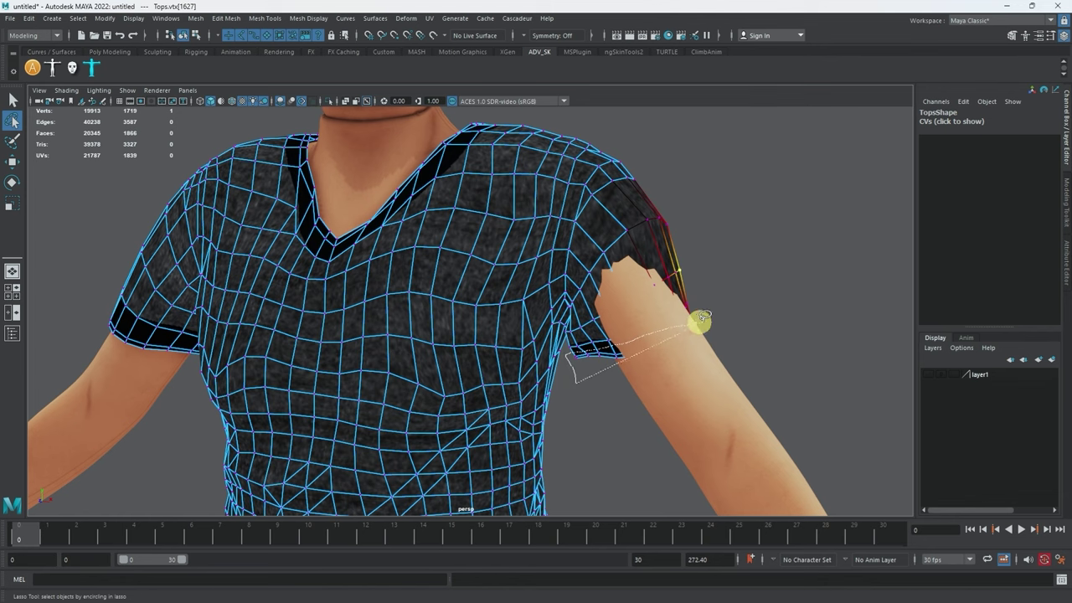
mouse_move(661, 381)
left_mouse_down()
mouse_move(605, 397)
mouse_move(507, 383)
left_mouse_up()
key("w")
left_click_drag(361, 344, 189, 397)
Adjust the back underarm hem and lower sleeve vertices of the left sleeve to cover the arm from behind
left_click(199, 345)
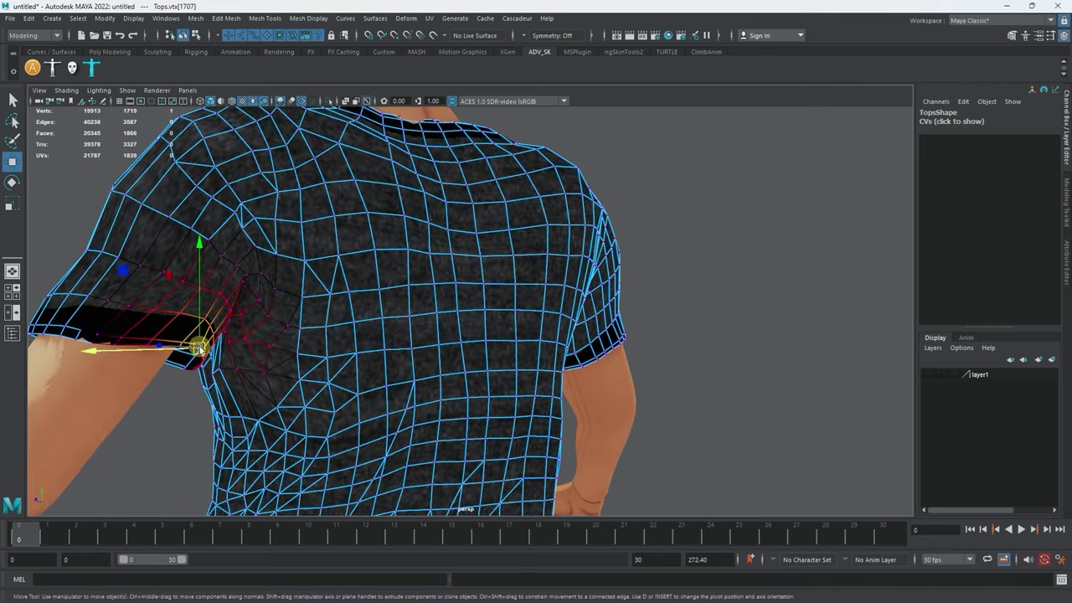
left_click_drag(198, 345, 260, 362)
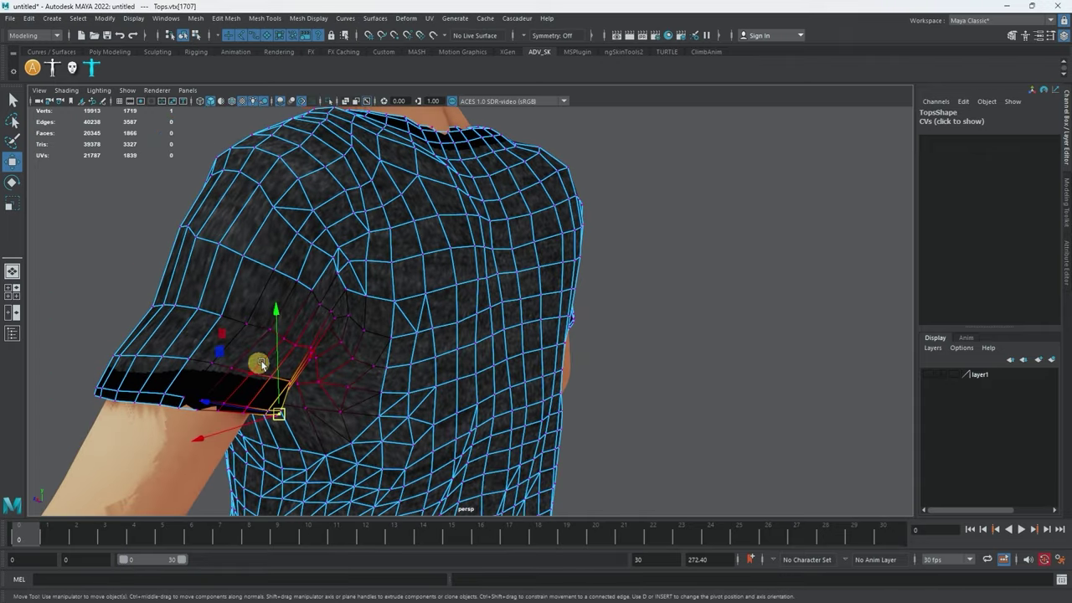
left_click(239, 325)
left_click_drag(239, 319, 224, 371)
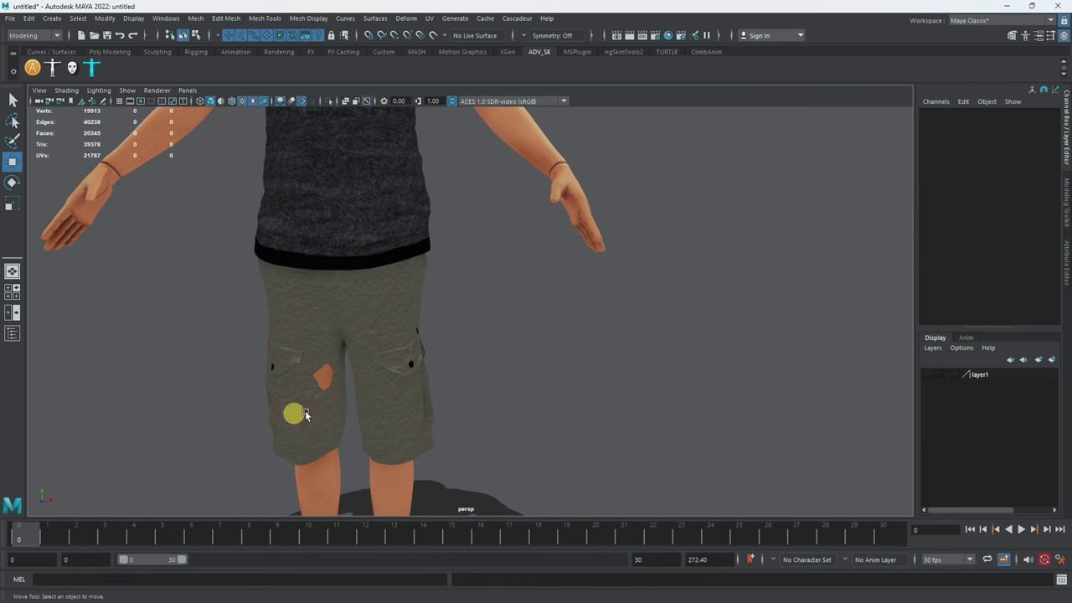
Switch the shorts to vertex editing and pull the front vertices of the right leg forward over the exposed thigh
left_click(323, 410)
scroll(293, 435, "up", 8)
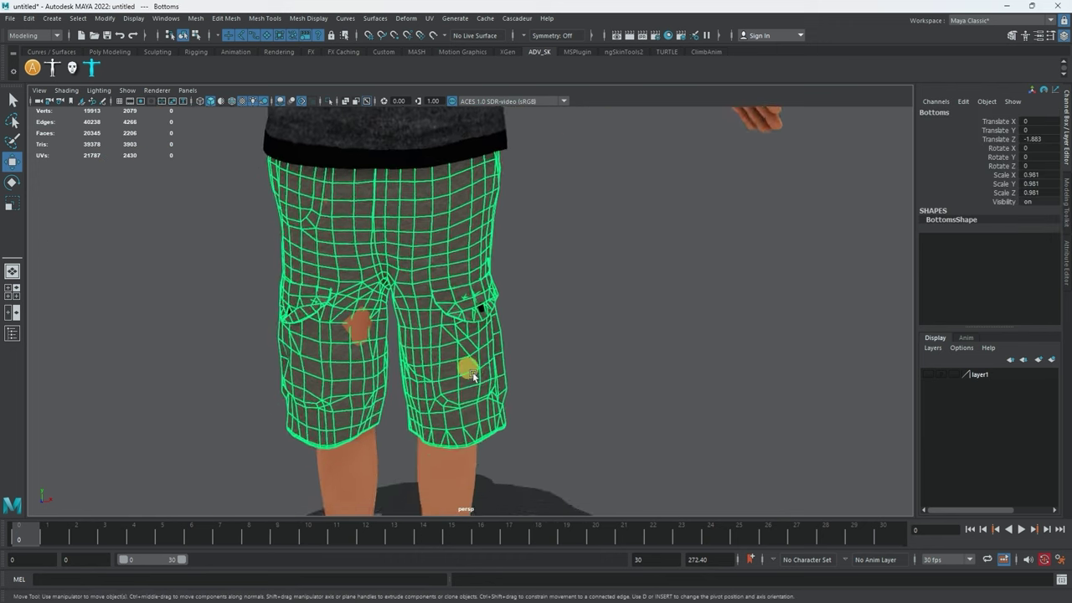
right_click_drag(494, 284, 468, 342)
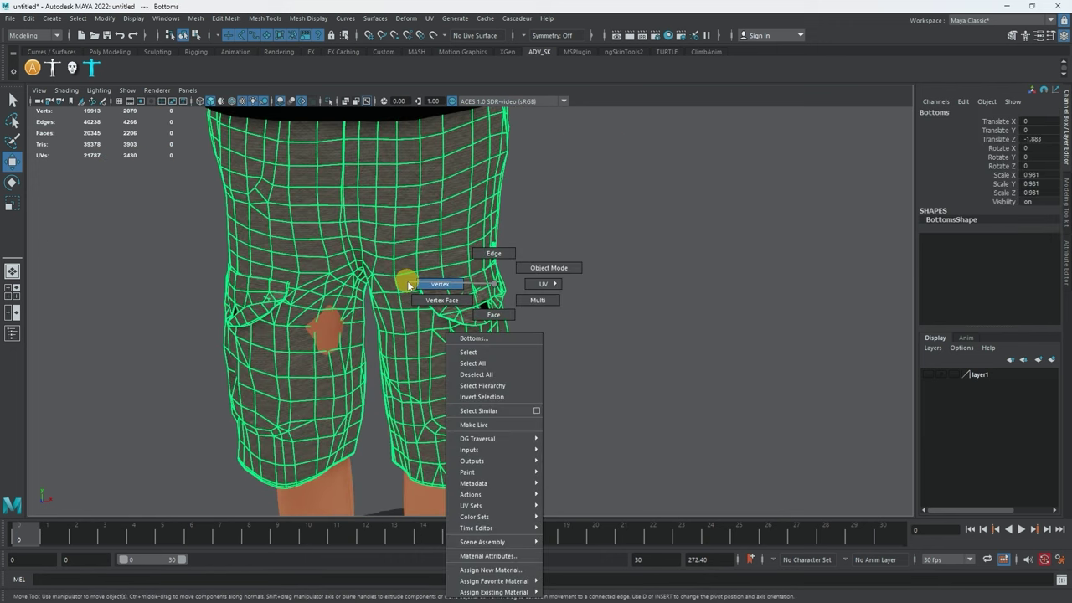
right_click_drag(409, 286, 408, 285)
left_click(318, 333)
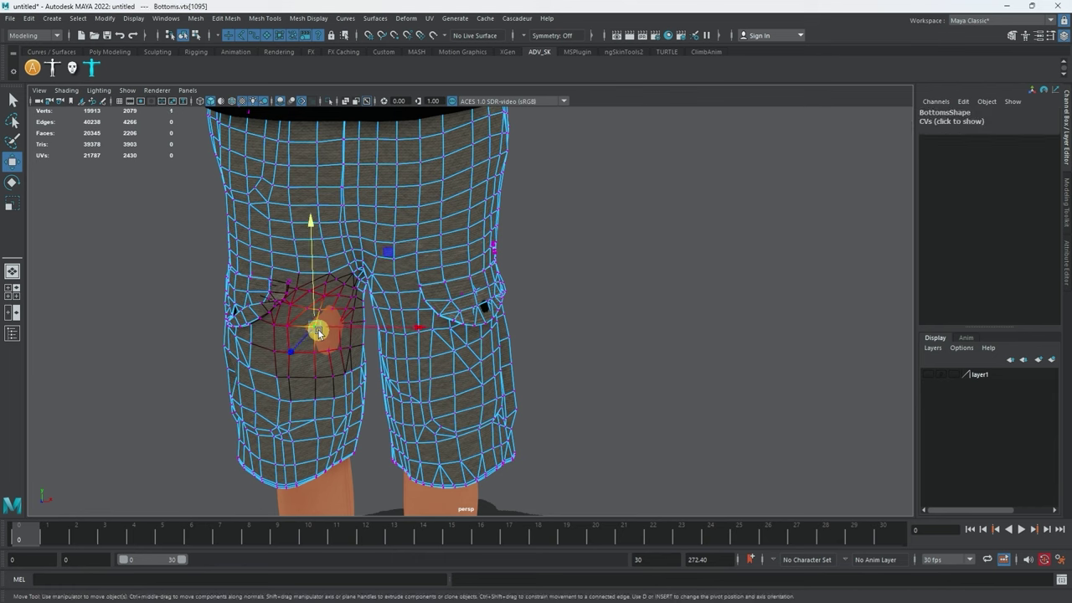
left_click_drag(303, 342, 470, 413)
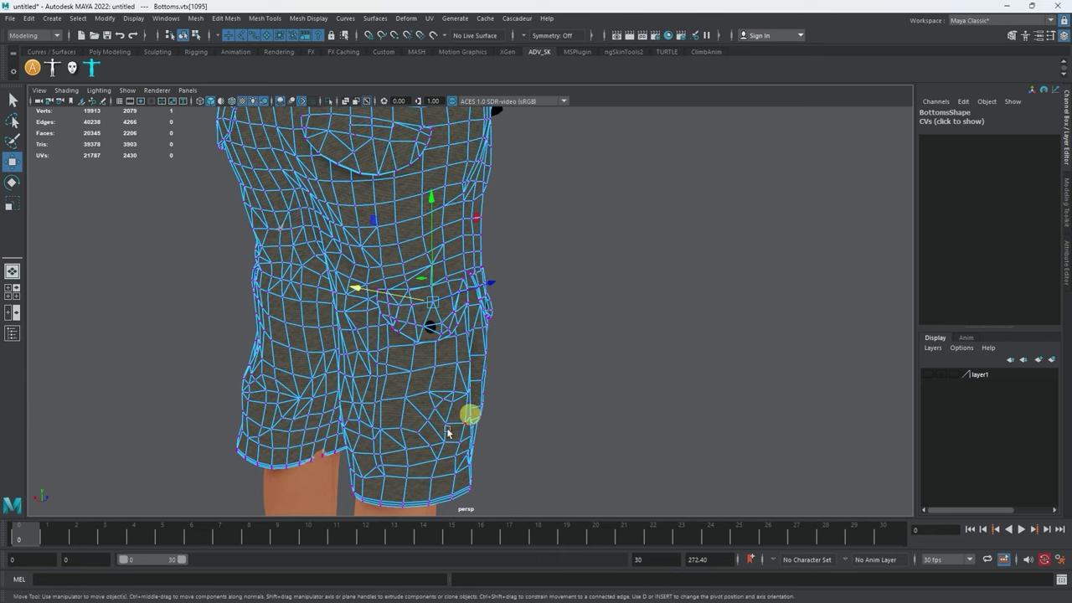
Shift the back hem vertices of the shorts' left leg slightly sideways to even the opening around the leg
left_click(309, 458)
left_click_drag(270, 444, 266, 442)
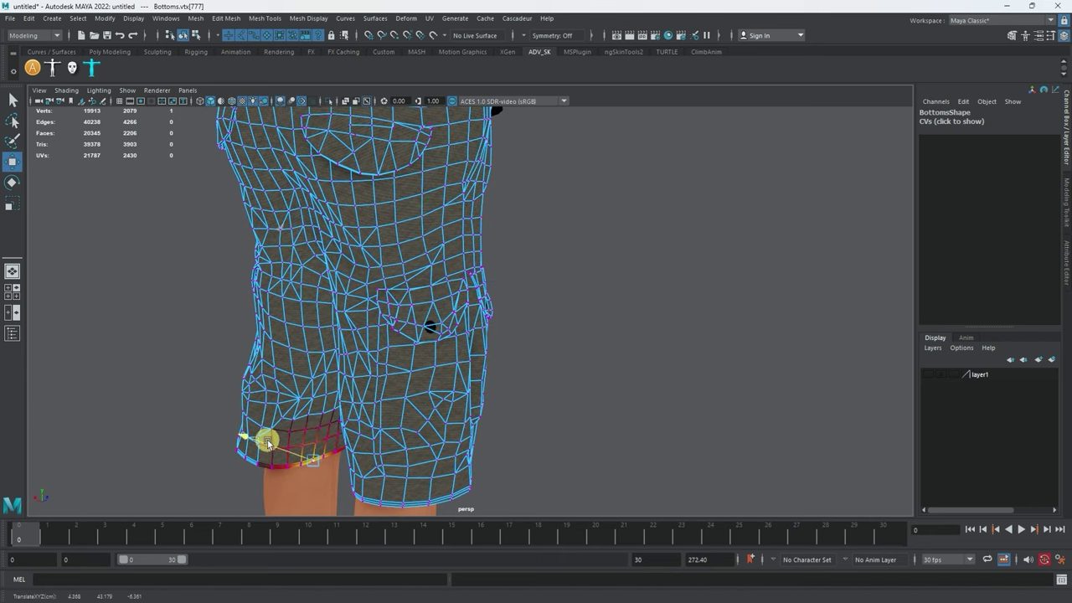
right_click_drag(270, 444, 507, 377, "alt")
Select the shoe mesh, inspect where the foot pokes through the sole, and switch the shoe to vertex editing
left_click(524, 366)
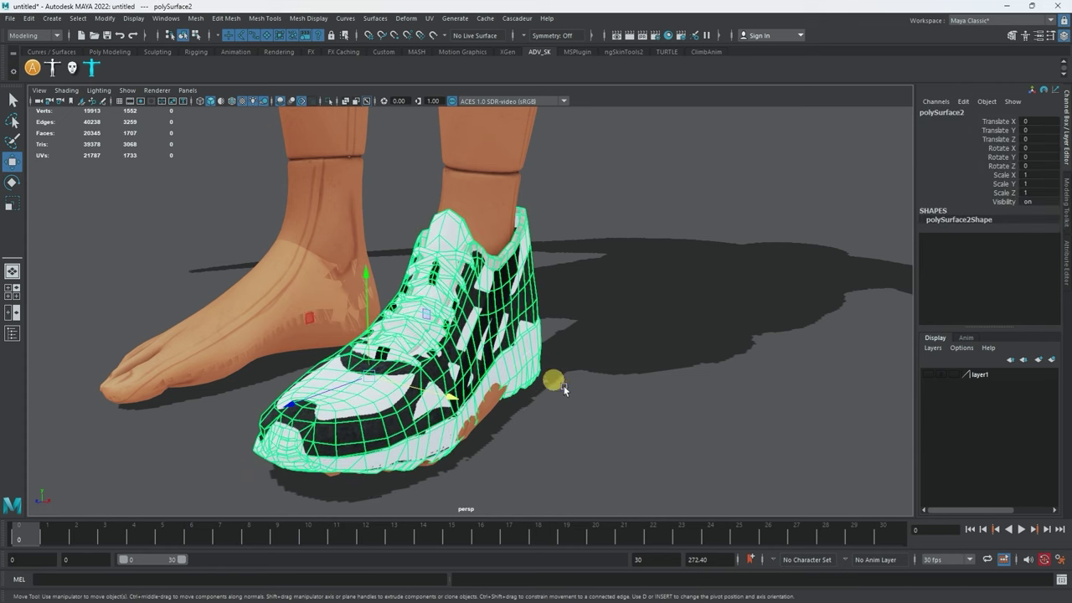
left_click_drag(573, 379, 520, 401, "alt")
left_click(598, 243)
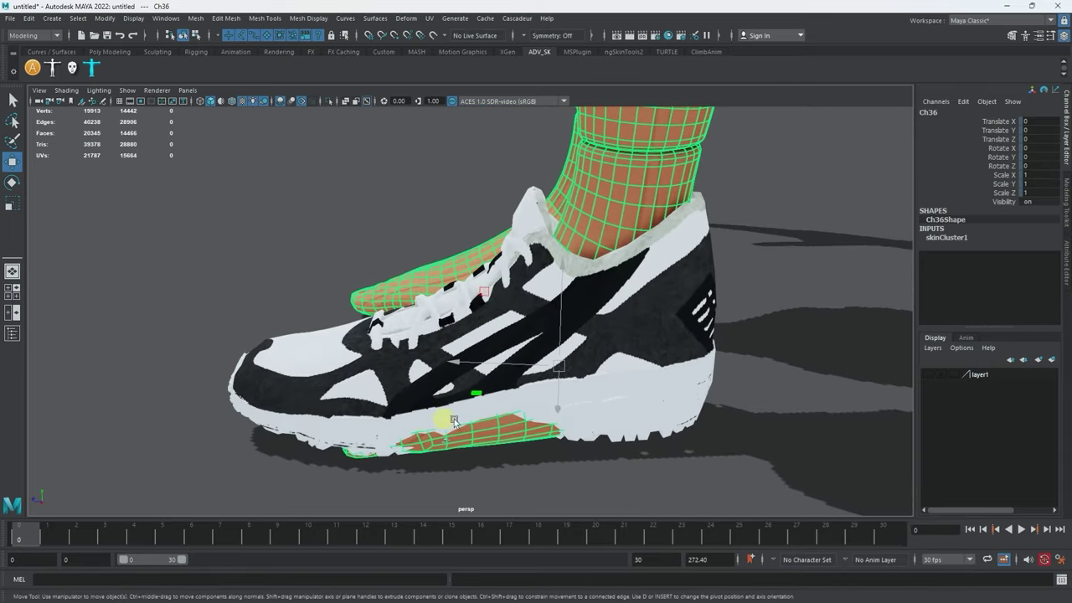
left_click_drag(458, 428, 540, 411, "alt")
left_click(575, 374)
right_click(617, 243)
left_click(583, 249)
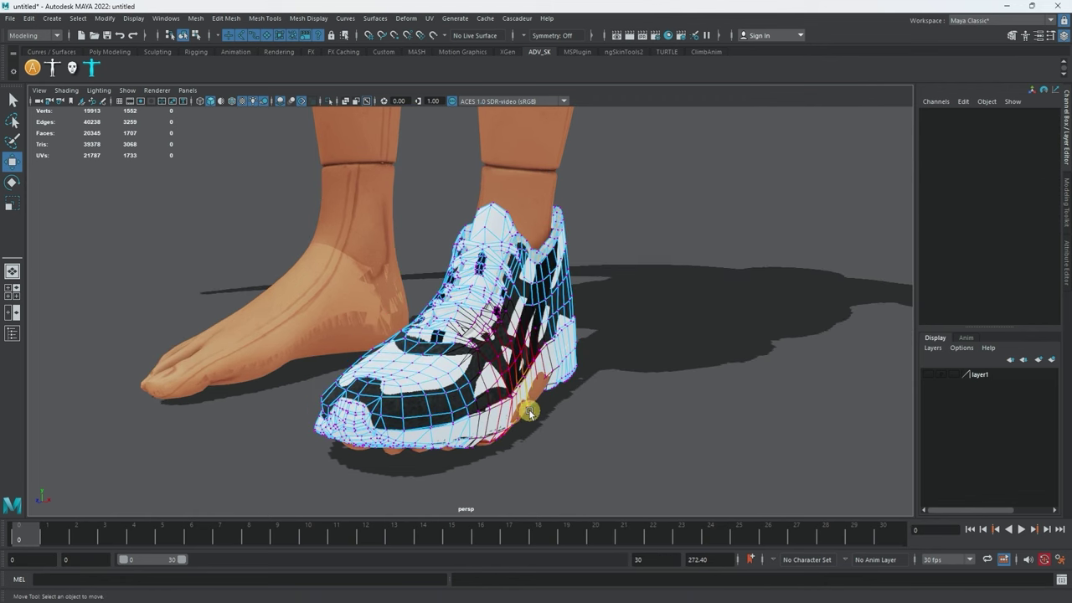
Lasso all vertices of the shoe's sole and lower them to cover the bottom of the foot
left_click(530, 410)
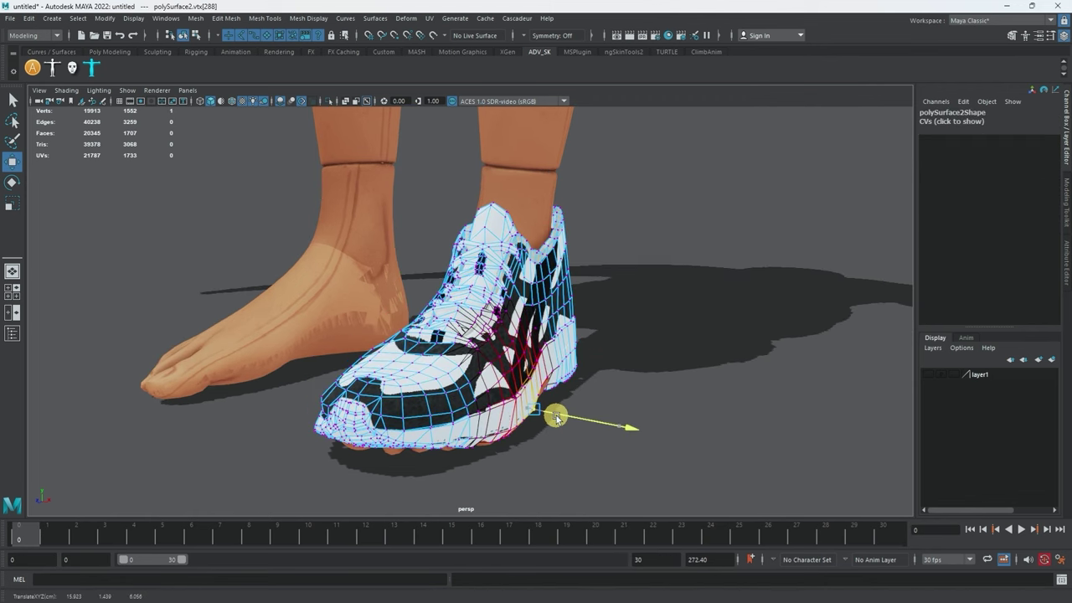
key("ctrl+z")
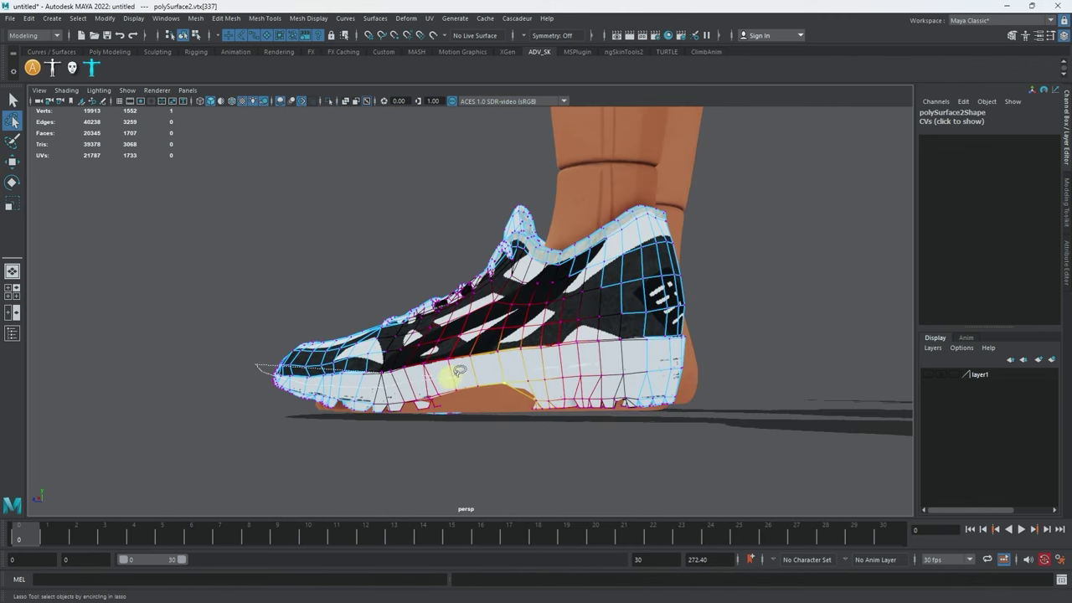
mouse_move(620, 491)
left_mouse_down()
mouse_move(263, 454)
mouse_move(346, 411)
left_mouse_up()
key("w")
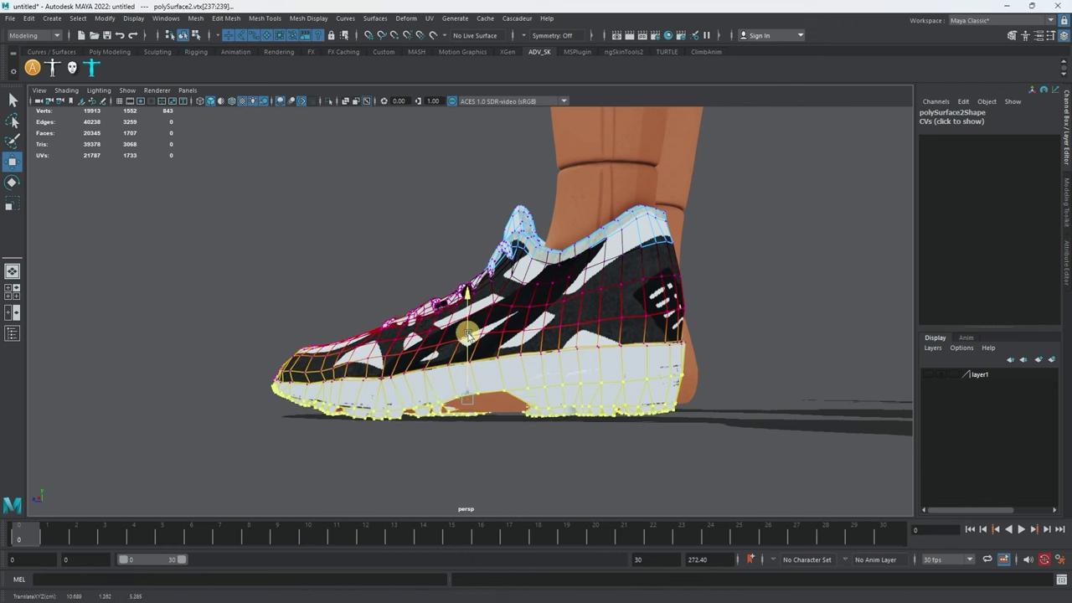
left_click_drag(468, 327, 603, 222, "alt")
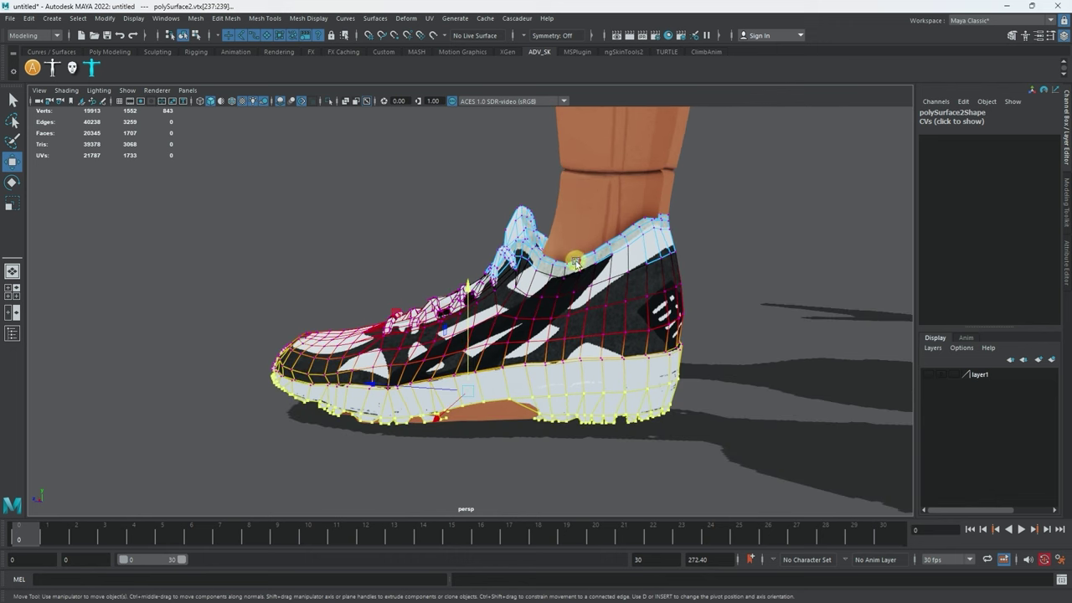
Return to object selection and slide the whole shoe backward to a Translate Z of -0.346
key("F8")
scroll(619, 268, "down", 4)
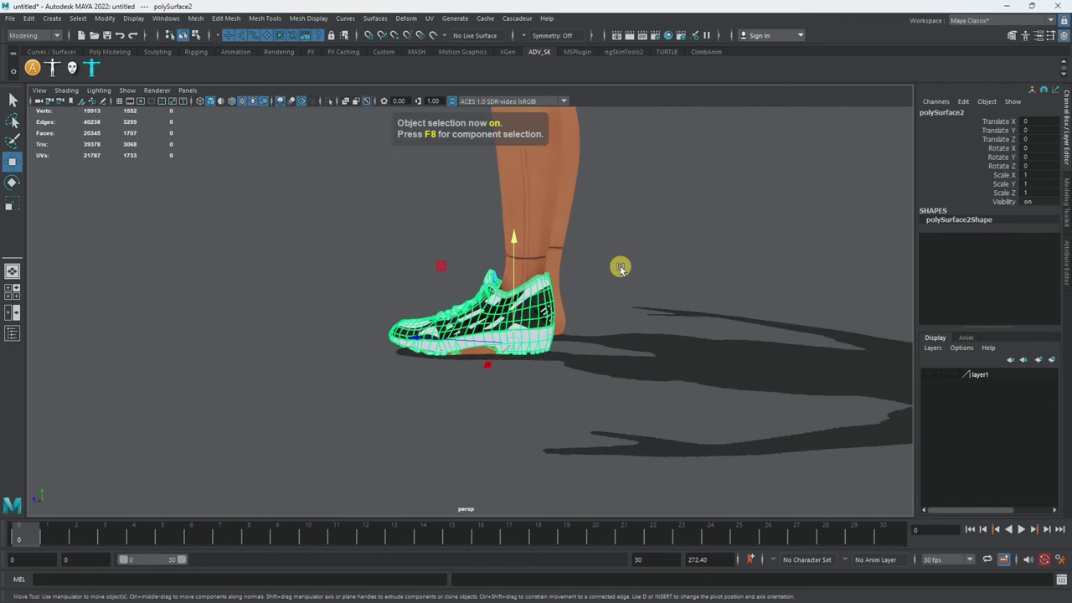
left_click_drag(628, 301, 648, 359, "alt")
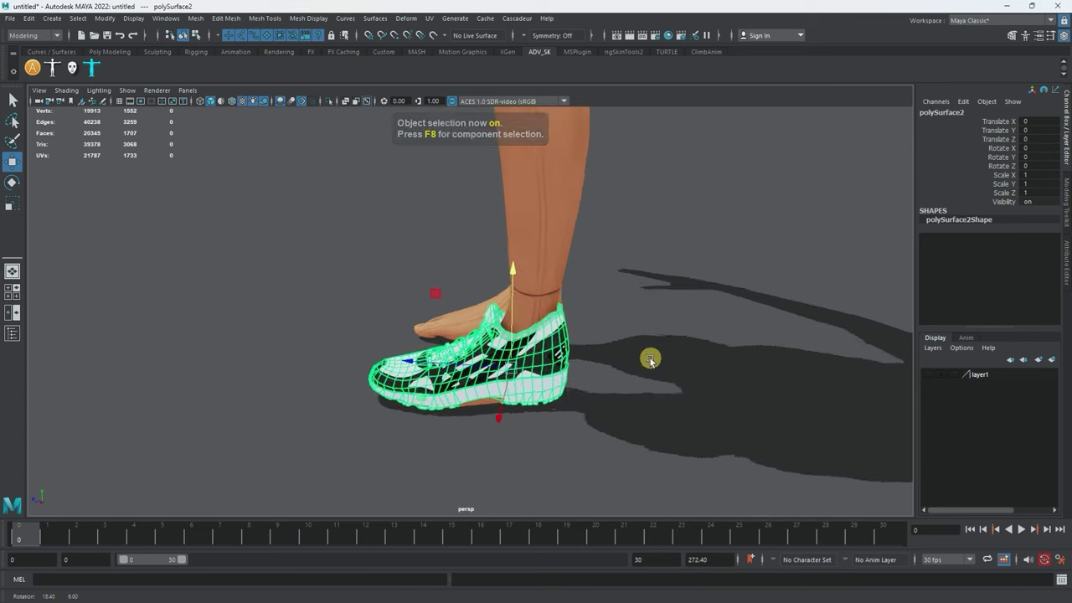
scroll(687, 381, "up", 3)
left_click_drag(723, 400, 671, 395, "alt")
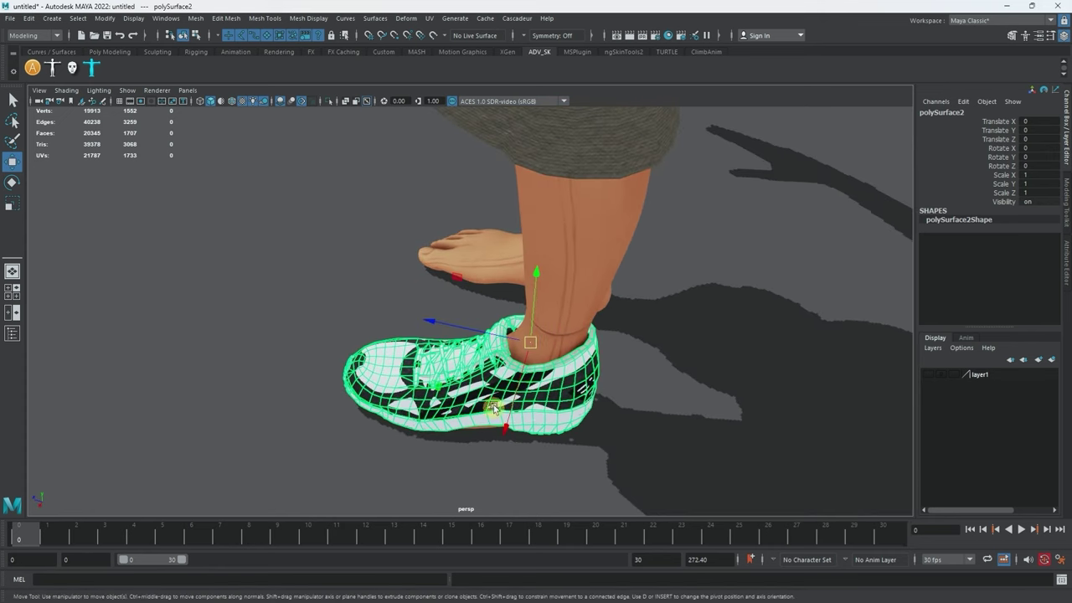
left_click_drag(451, 329, 394, 367)
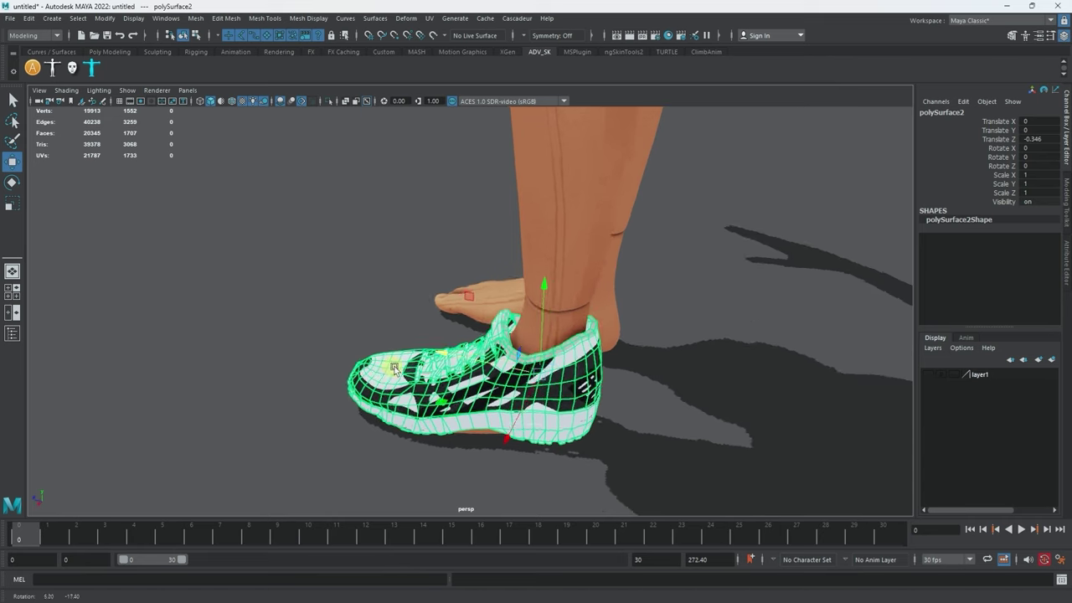
Switch the shoe back to vertex editing and move the tongue and rear collar vertices to fit around the ankle
scroll(430, 330, "up", 3)
right_click(511, 297)
left_click(458, 282)
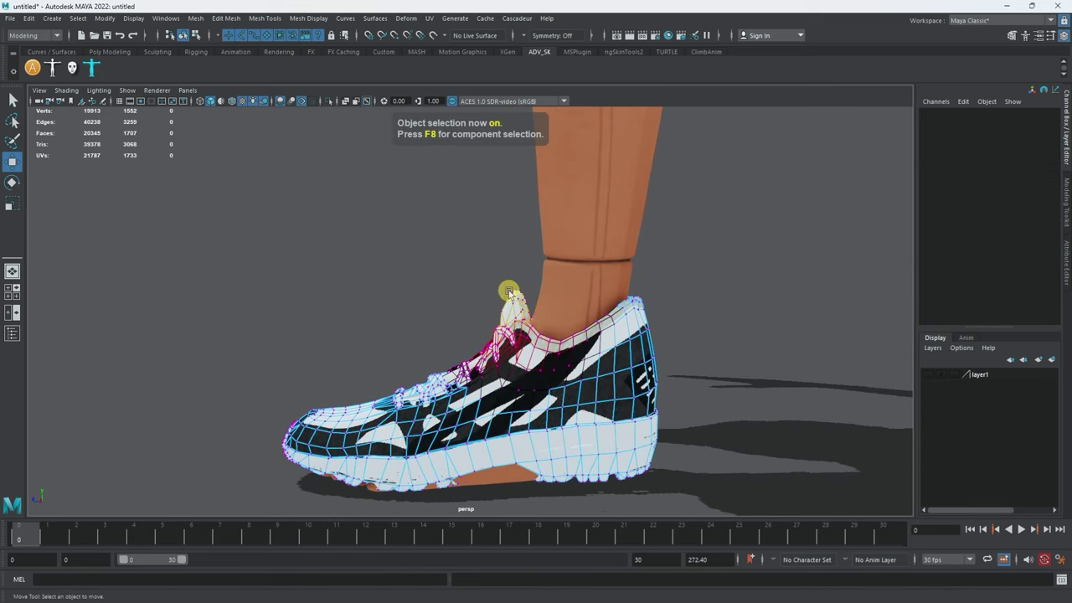
left_click(502, 309)
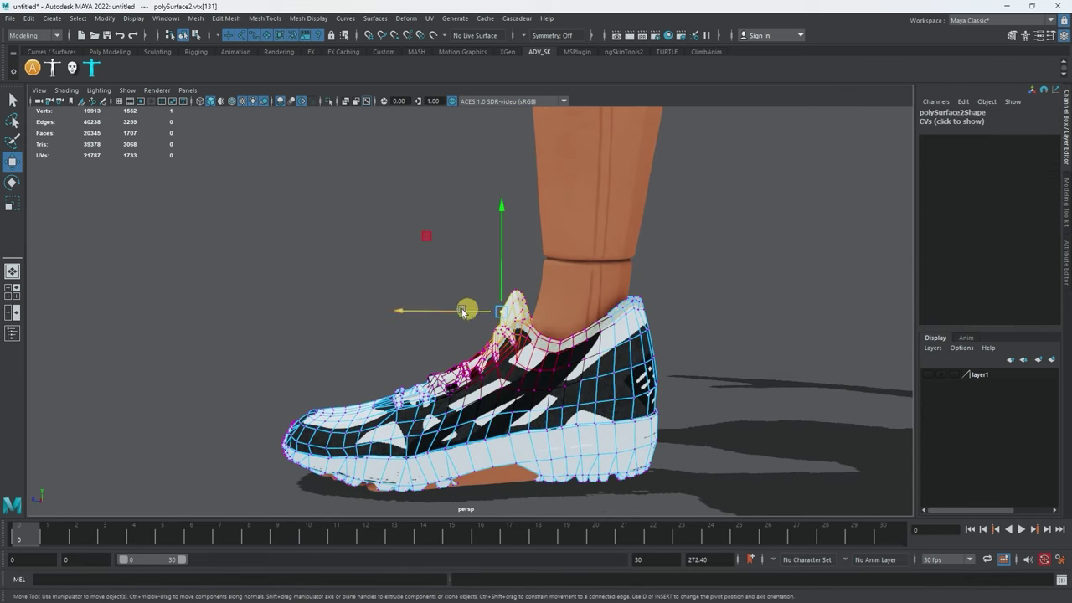
left_click_drag(446, 312, 575, 284)
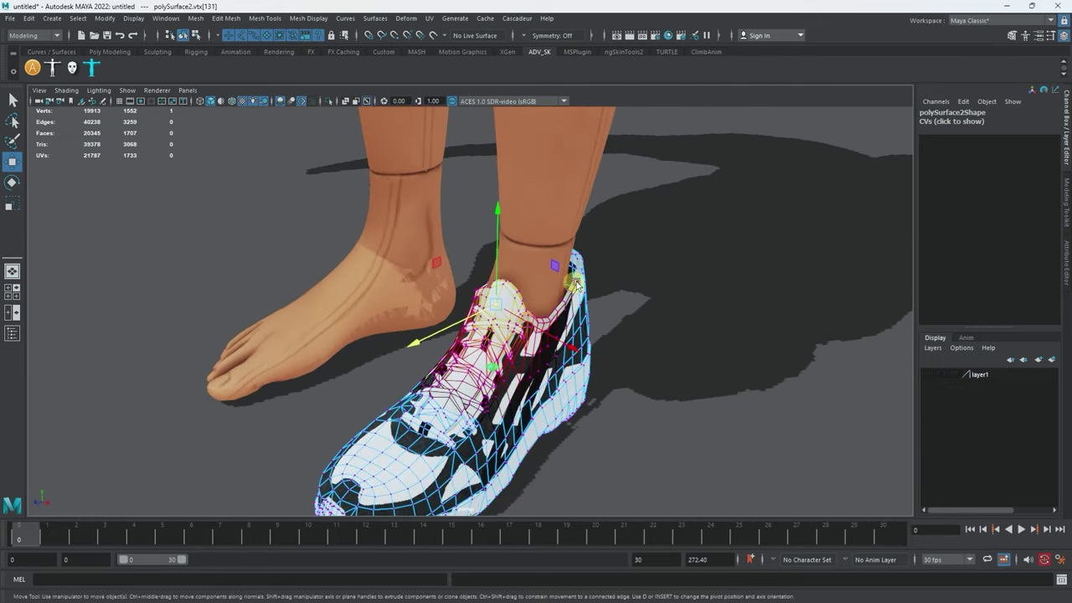
left_click_drag(587, 334, 417, 313)
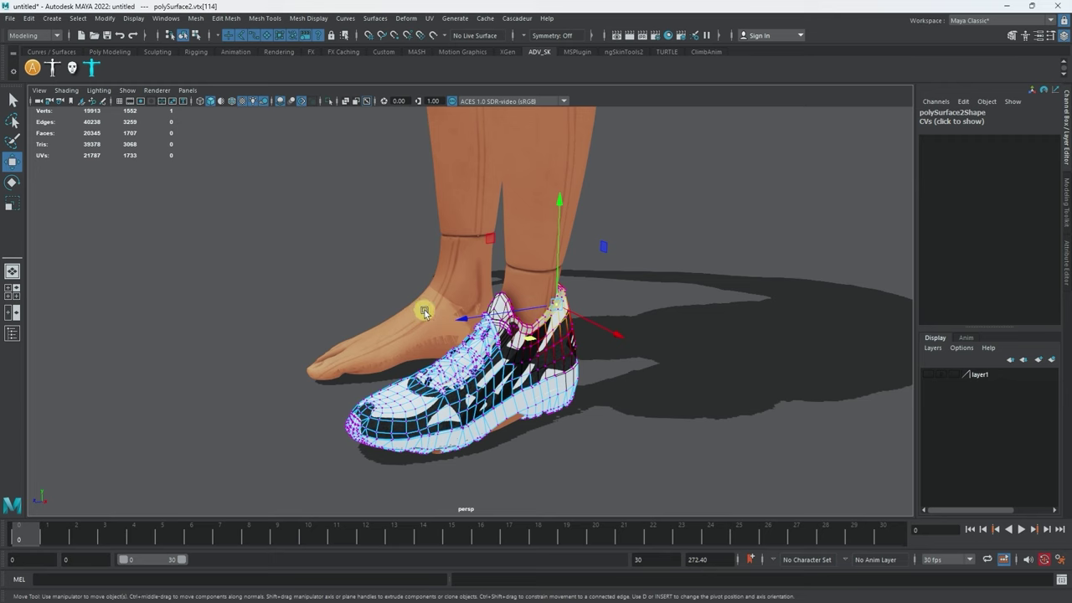
Leave vertex editing, clear the selection and view the whole dressed character to check the clothing fit
key("F8")
left_click(674, 213)
right_click_drag(645, 232, 397, 292, "alt")
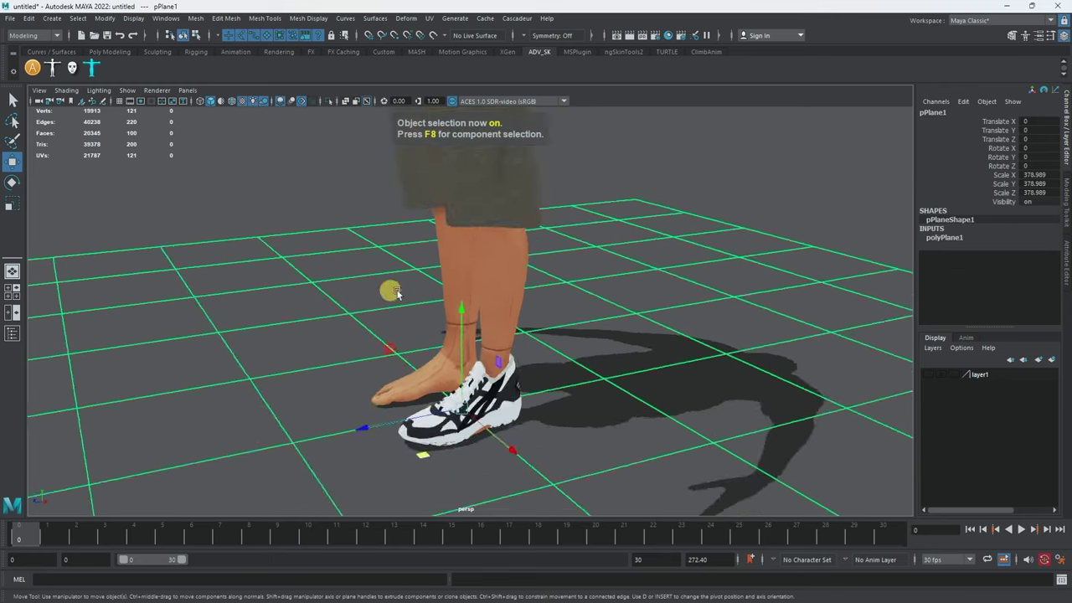
left_click_drag(397, 292, 545, 318, "alt")
right_click_drag(545, 319, 388, 219, "alt")
key("Delete")
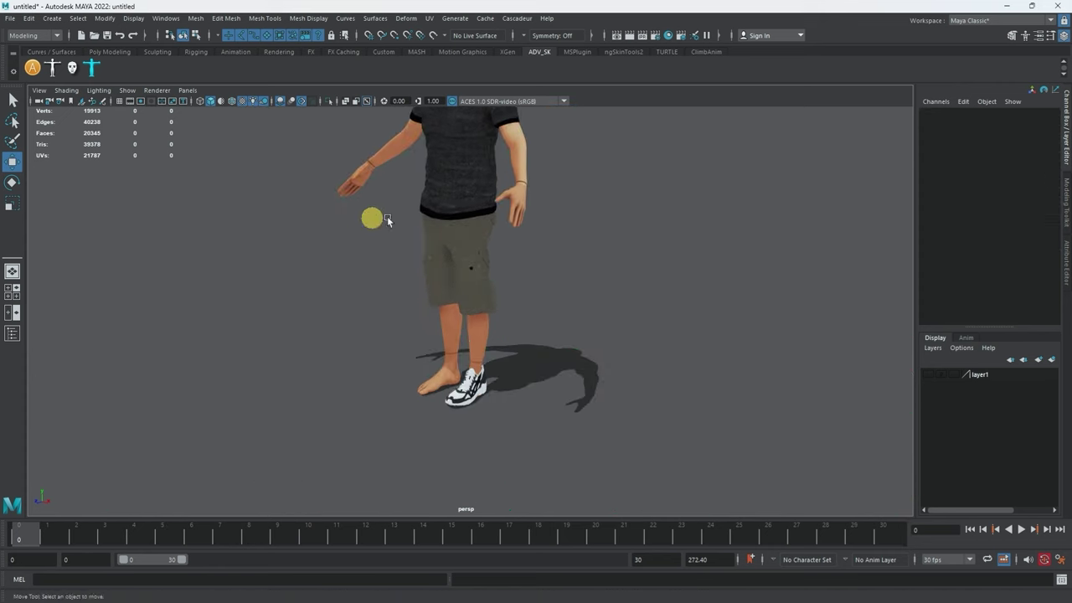
Examine the shirt and shorts on the character from the front and sides for skin poking through
left_click_drag(387, 219, 510, 289, "alt")
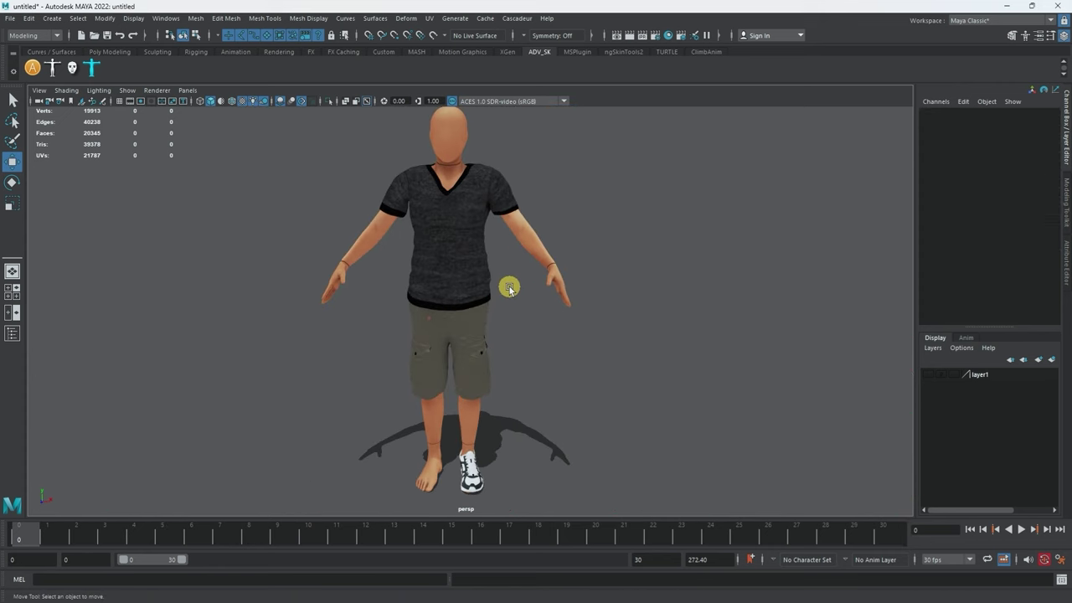
right_click_drag(510, 288, 448, 349, "alt")
left_click_drag(439, 336, 414, 335, "alt")
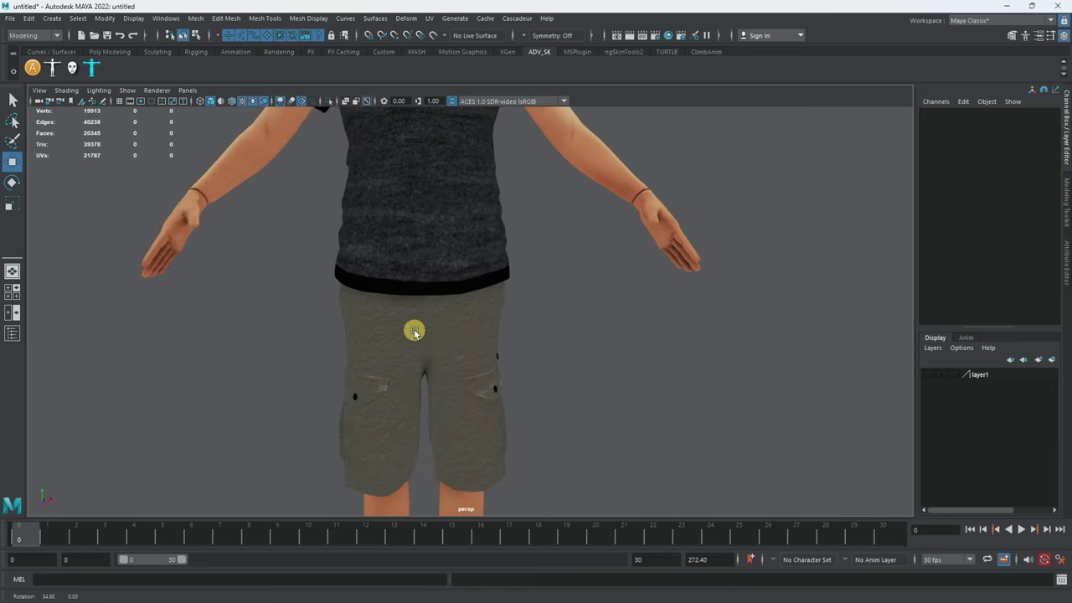
right_click_drag(447, 215, 483, 329, "alt")
scroll(482, 328, "down", 1)
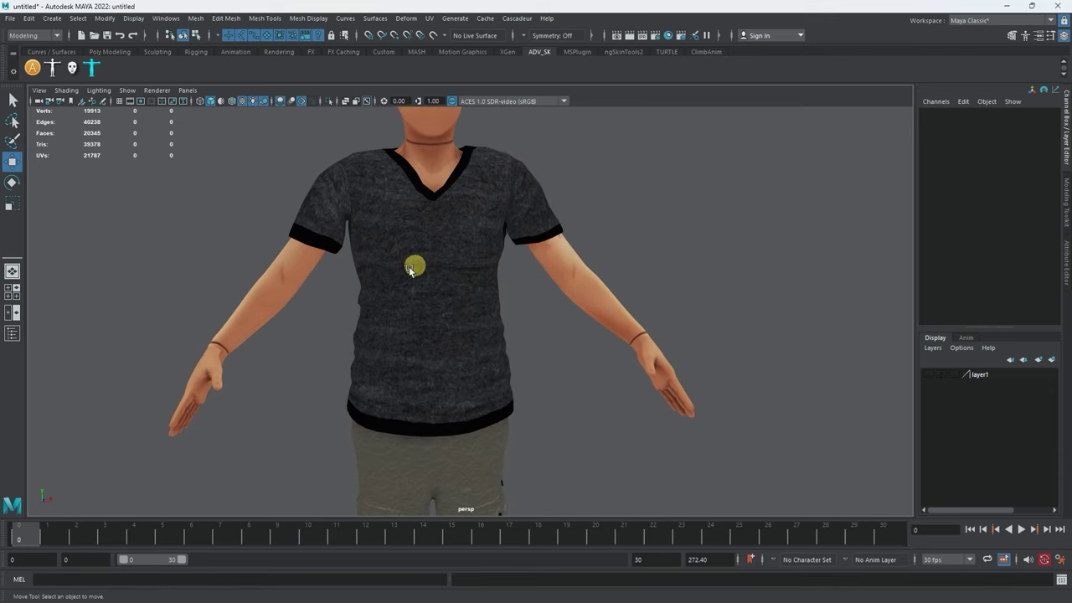
middle_click_drag(471, 361, 471, 246, "alt")
left_click_drag(471, 245, 433, 289, "alt")
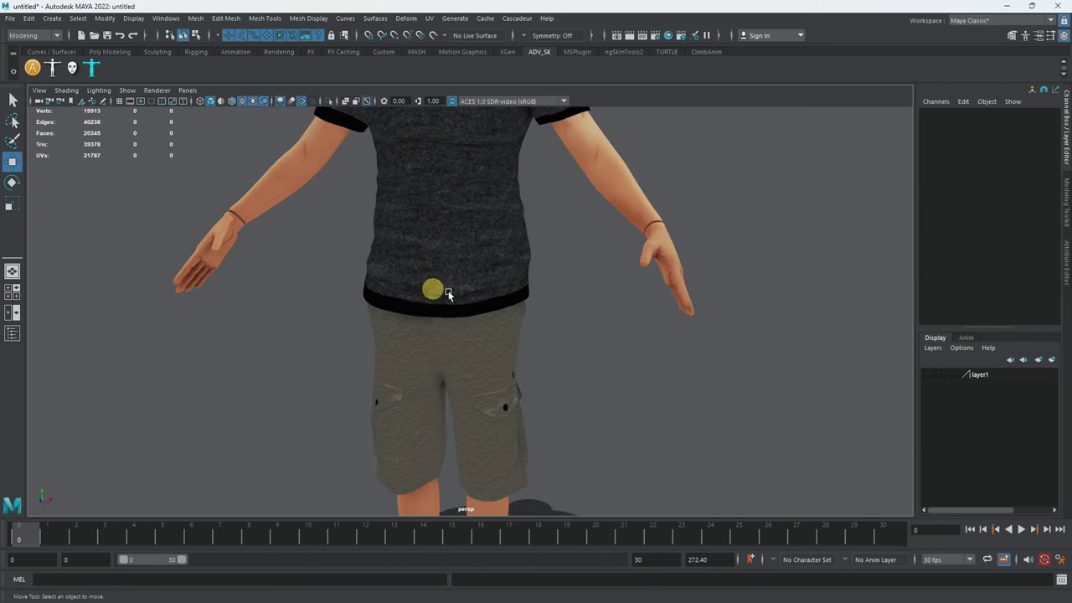
middle_click_drag(546, 268, 555, 227, "alt")
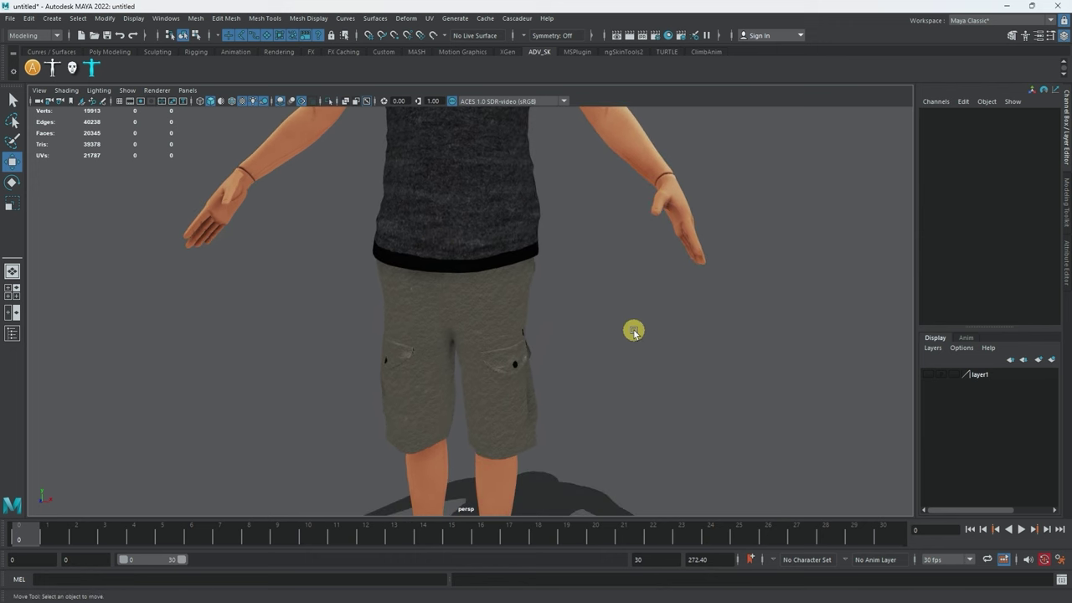
Put the shirt, shorts and shoe into a new display layer and name it Clothes
left_click(522, 253)
left_click(521, 310)
middle_click_drag(591, 325, 634, 132, "alt")
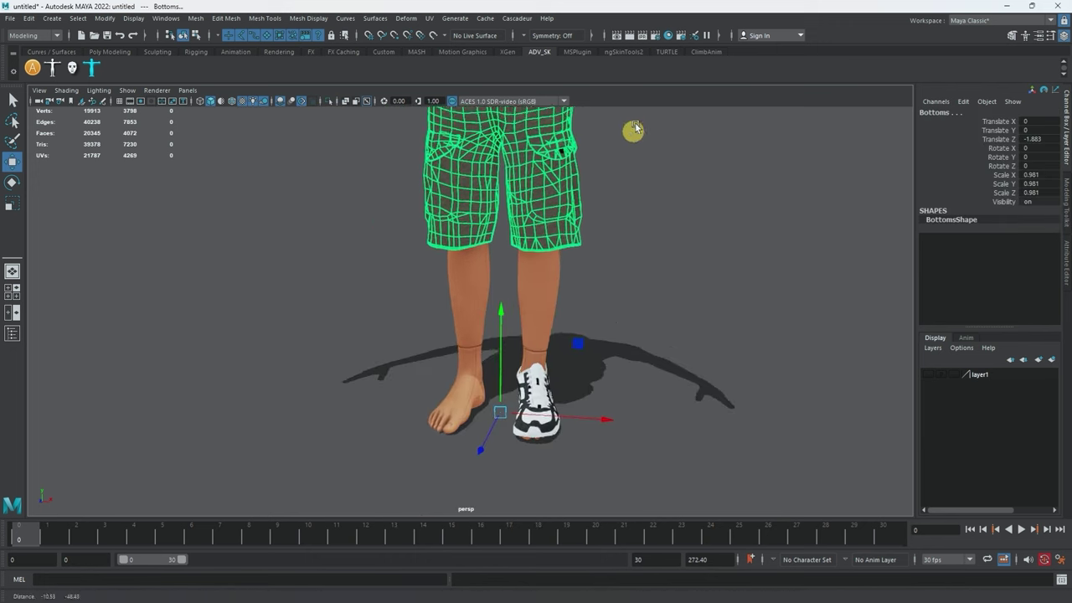
left_click(546, 377)
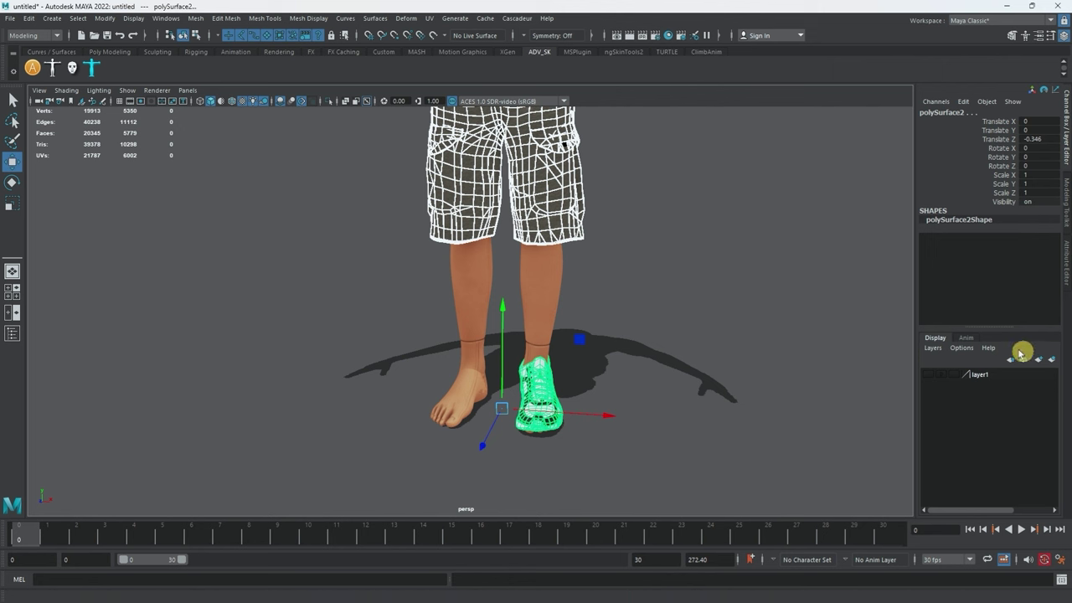
left_click(1052, 360)
left_click(979, 377)
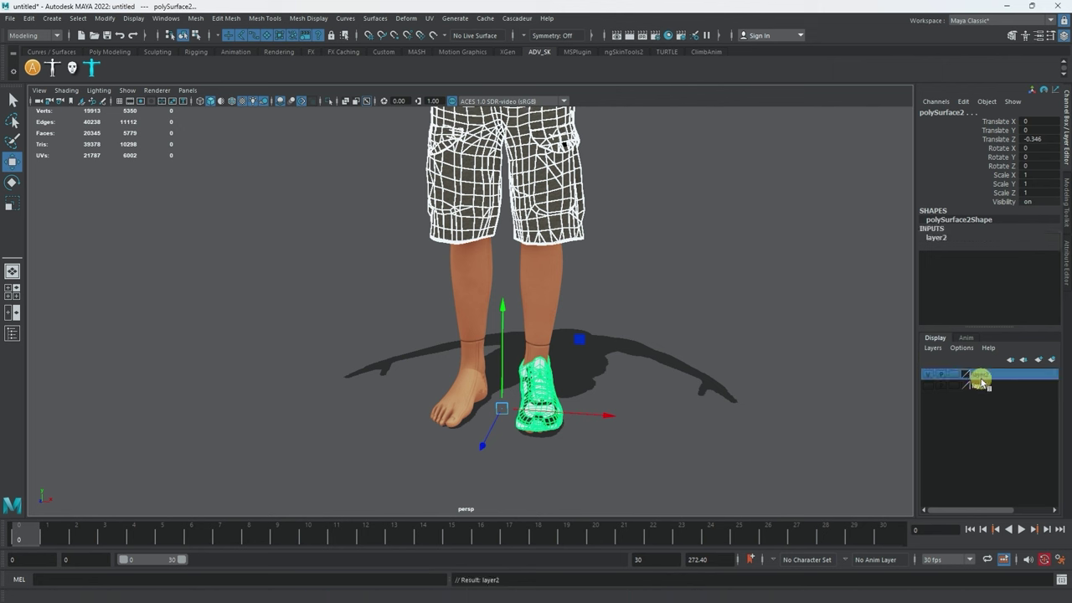
double_click(979, 380)
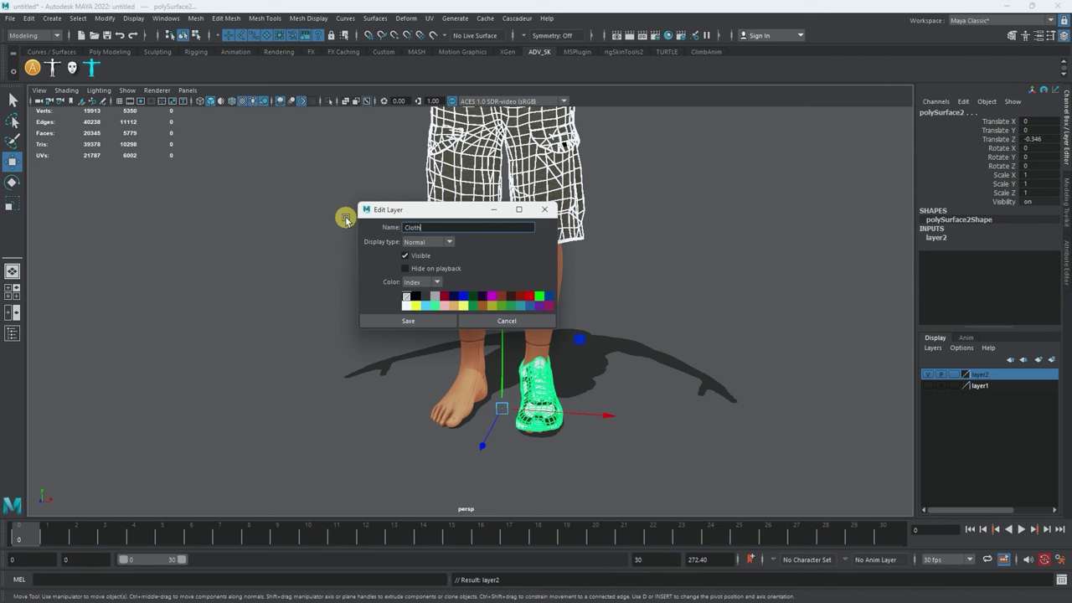
left_click(408, 321)
Set the Clothes layer to Template display and clear the selection
left_click(633, 224)
left_click_drag(634, 223, 628, 307, "alt")
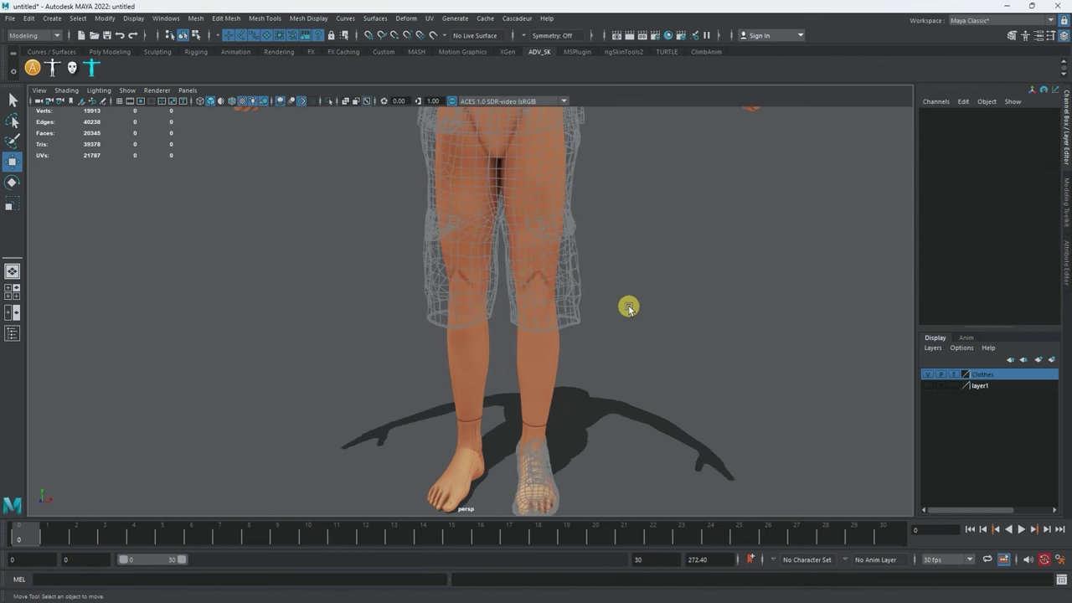
middle_click_drag(622, 294, 624, 407, "alt")
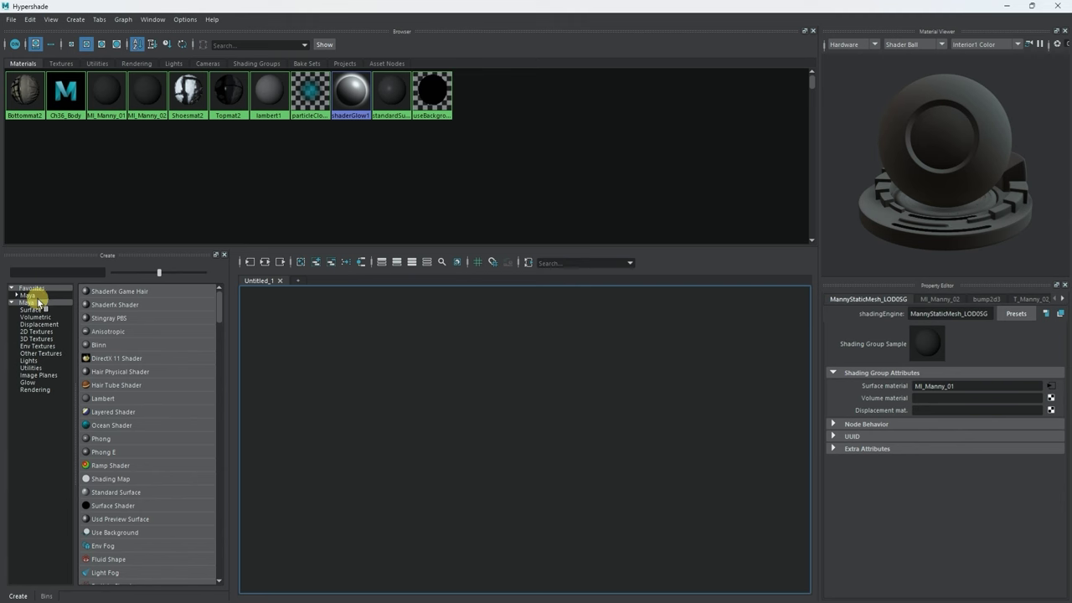
Create a Lambert material in Hypershade, name it Transparent, and move the Hypershade window off the model view
left_click(35, 295)
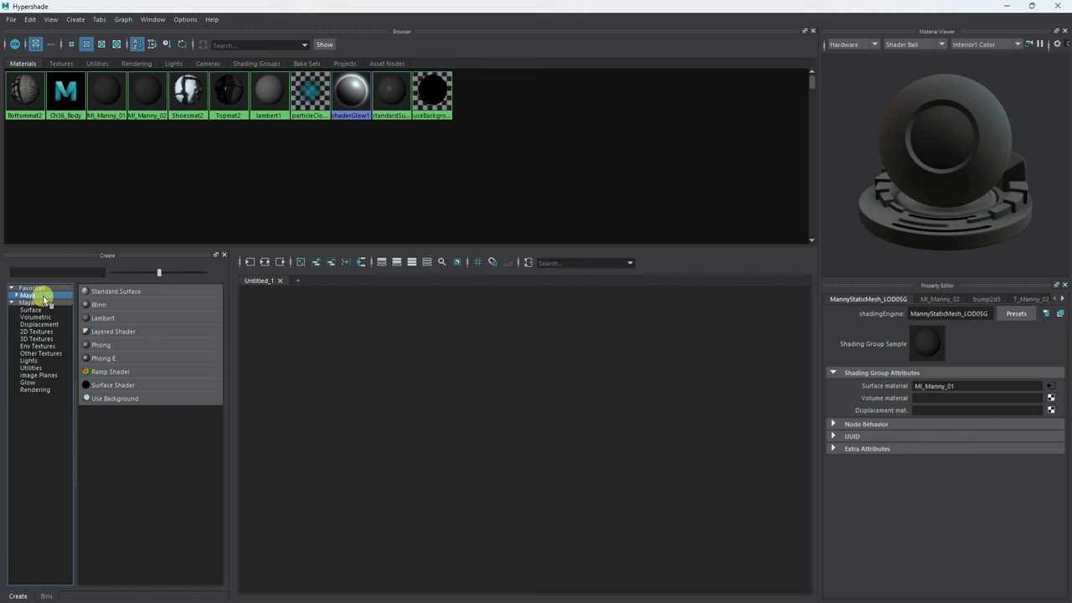
left_click(110, 321)
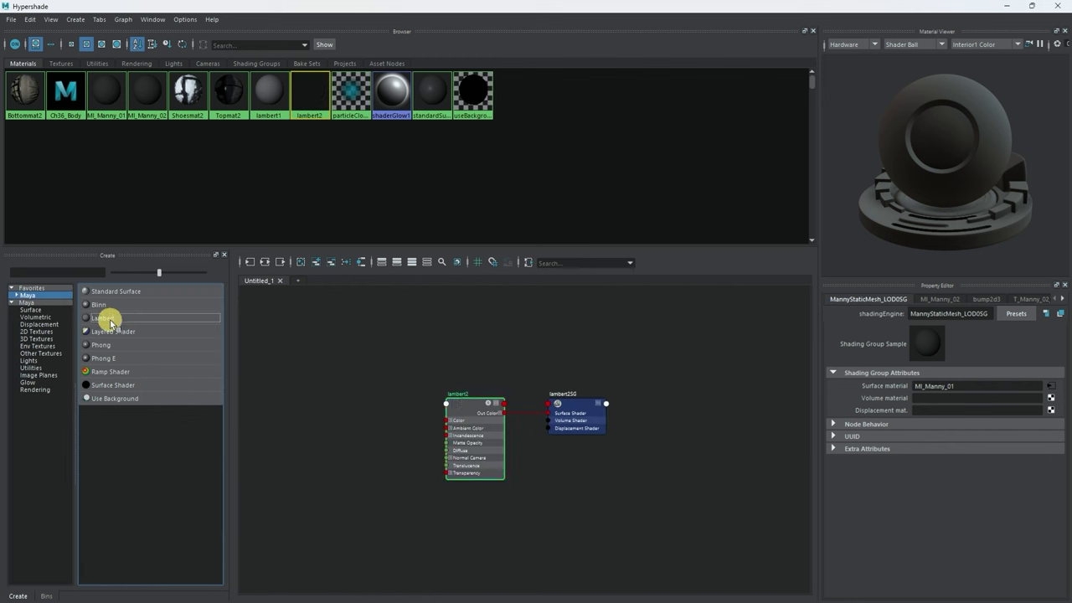
scroll(372, 385, "up", 3)
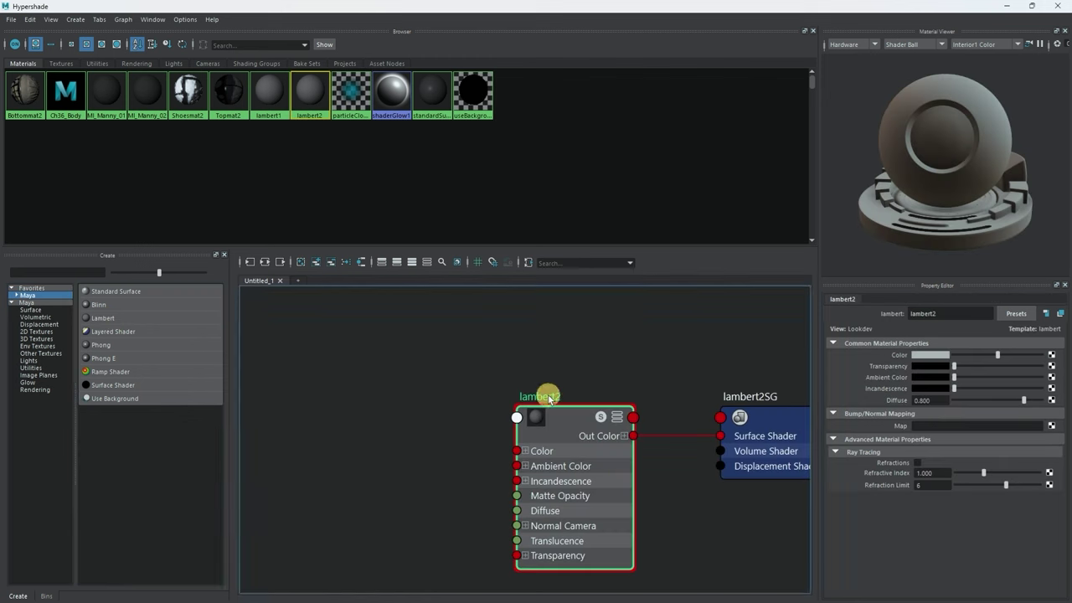
double_click(547, 395)
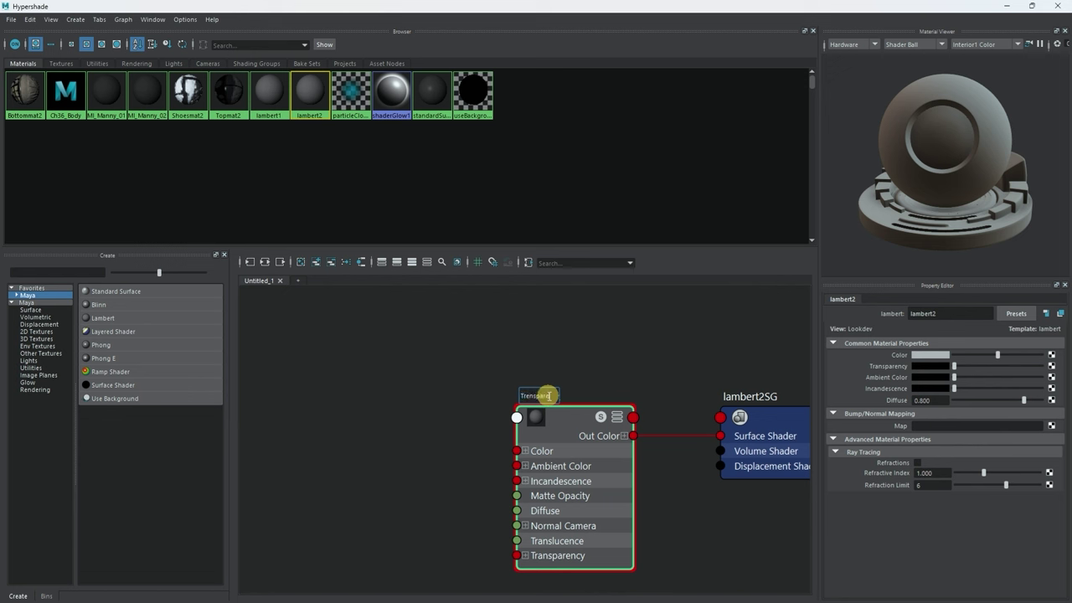
type("Trensparent")
key("Return")
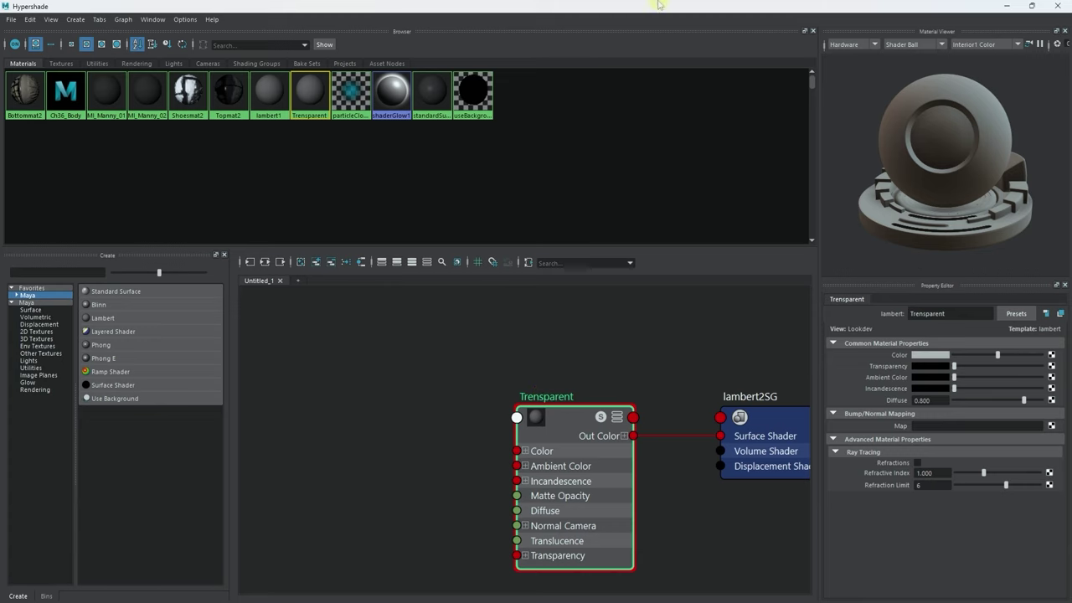
left_click_drag(647, 10, 4, 50)
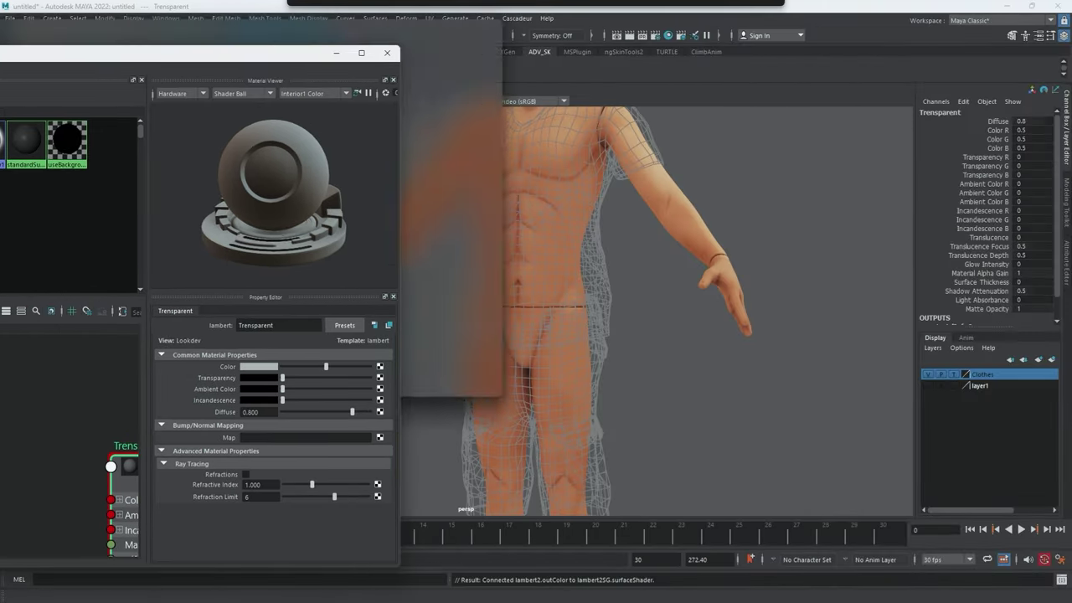
Select the body mesh and examine which areas lie under the templated clothes
mouse_move(494, 272)
left_mouse_down("alt")
mouse_move(413, 267)
mouse_move(402, 321)
mouse_move(503, 276)
left_mouse_up("alt")
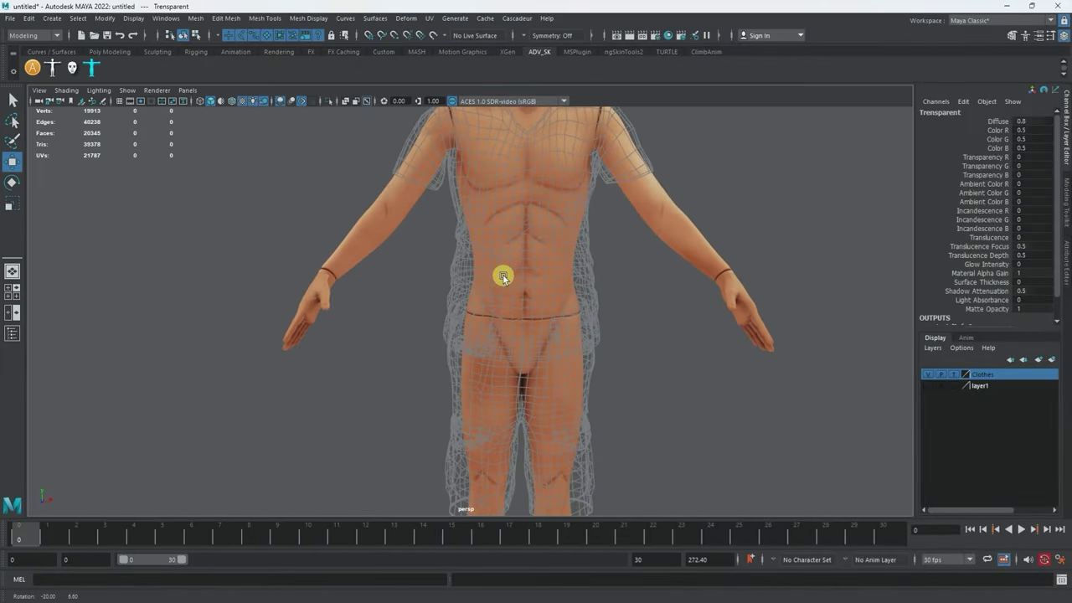
left_click(687, 226)
left_click_drag(629, 313, 553, 261, "alt")
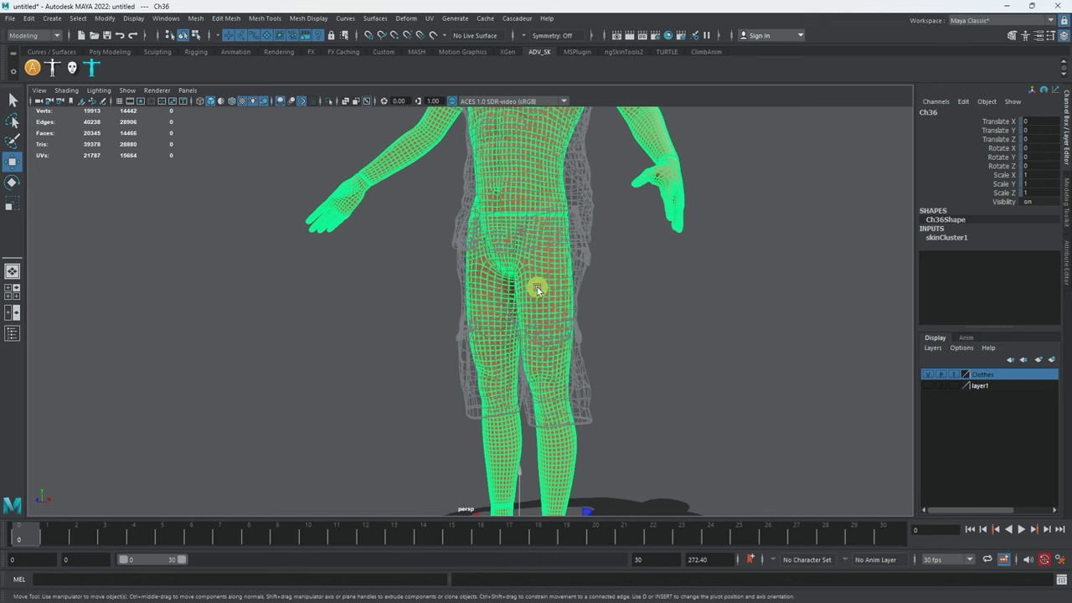
scroll(528, 303, "up", 3)
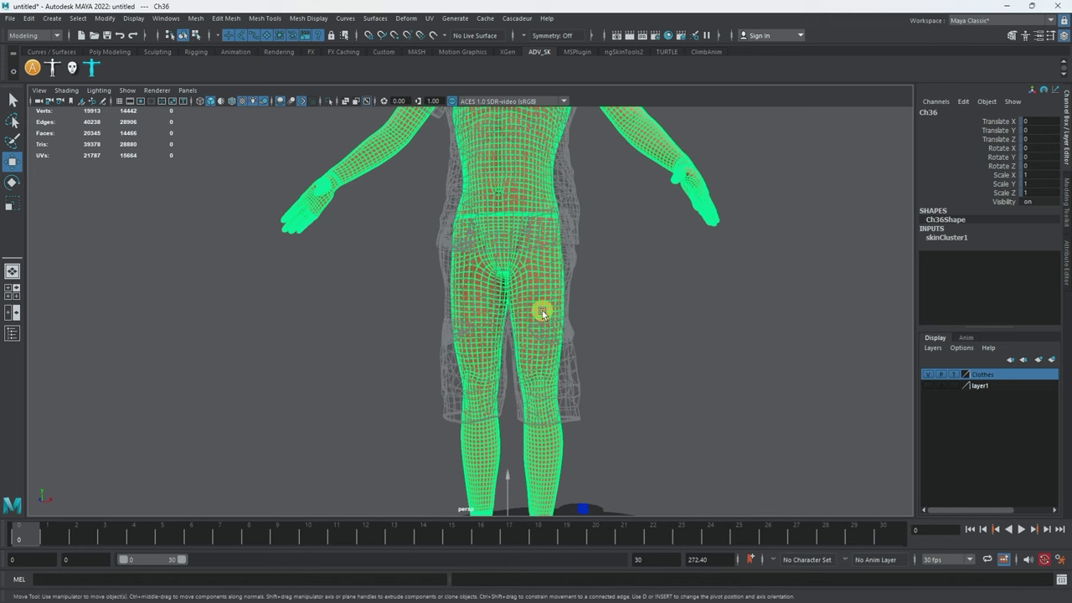
left_click_drag(550, 339, 655, 354, "alt")
scroll(545, 316, "down", 5)
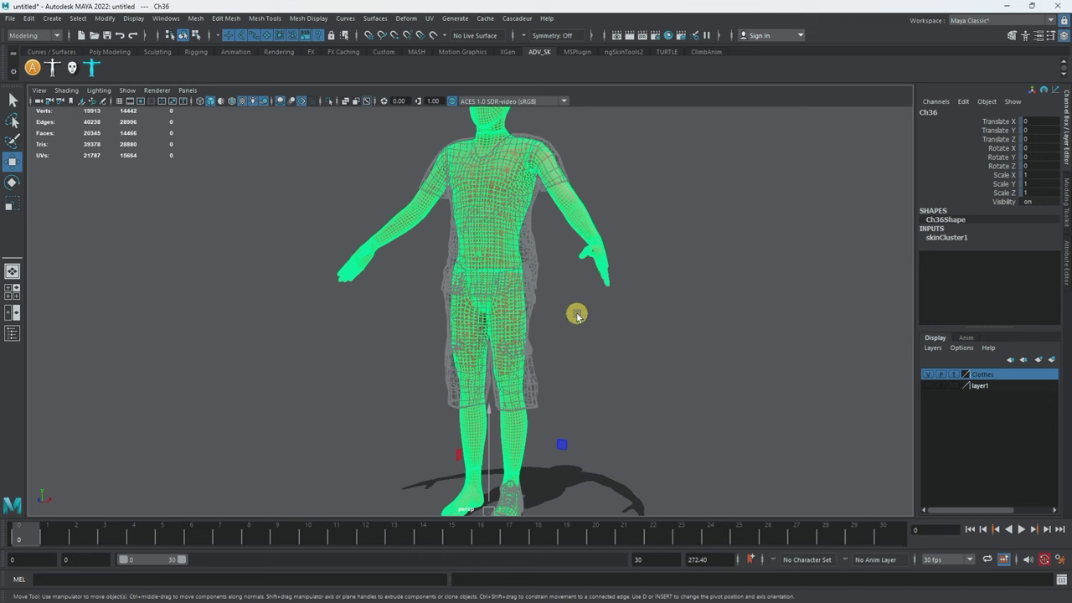
mouse_move(577, 316)
left_mouse_down("alt")
mouse_move(515, 323)
mouse_move(593, 330)
left_mouse_up("alt")
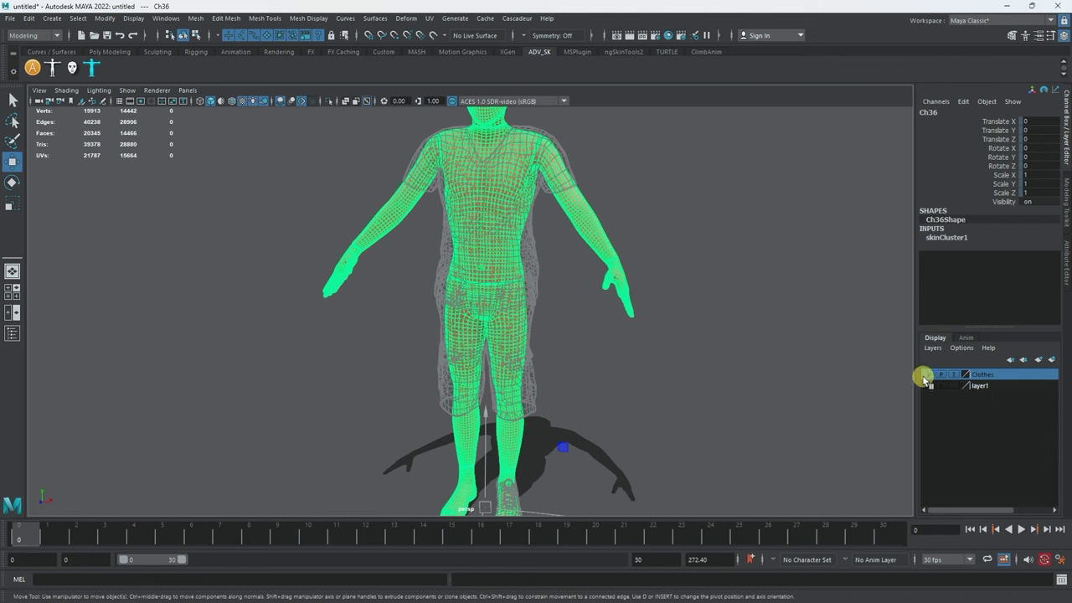
Switch the Clothes layer to Reference display, select the body and inspect where its mesh pokes through the shirt and shorts
left_click(953, 375)
left_click(734, 357)
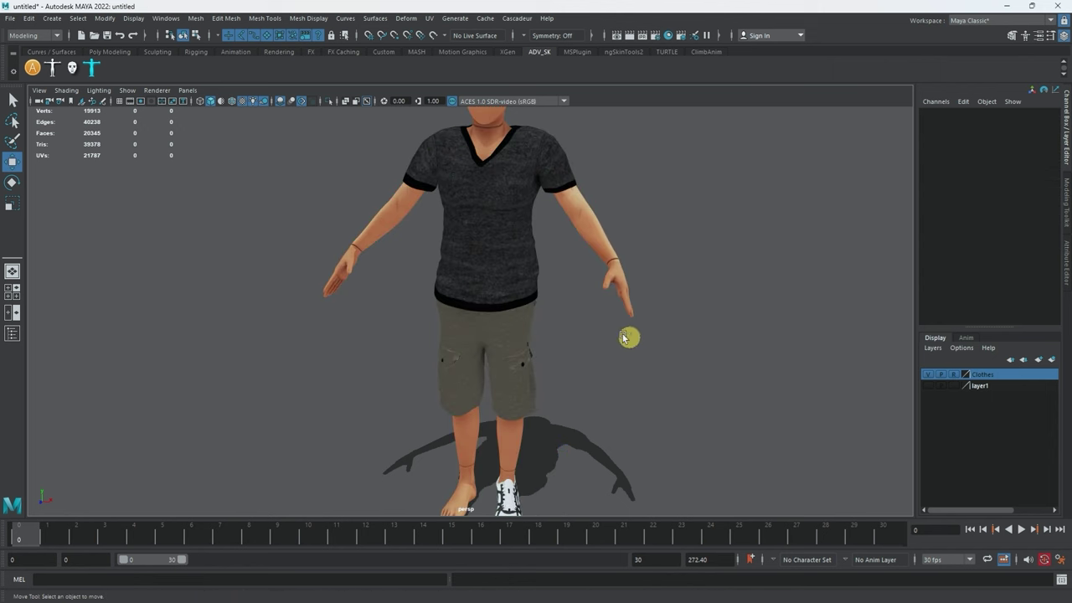
left_click(591, 245)
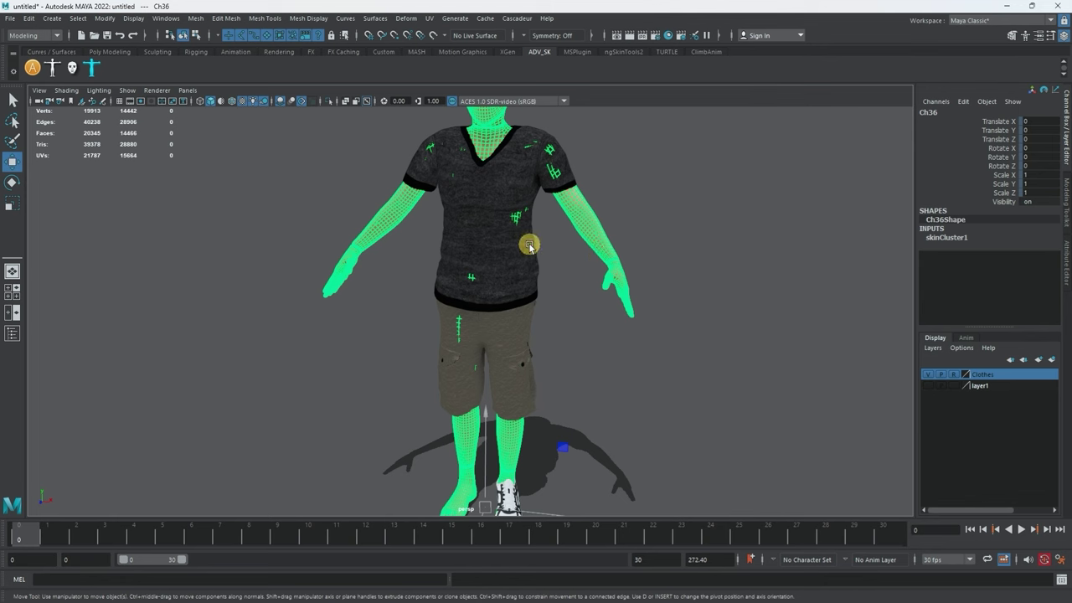
right_click_drag(531, 239, 572, 260, "alt")
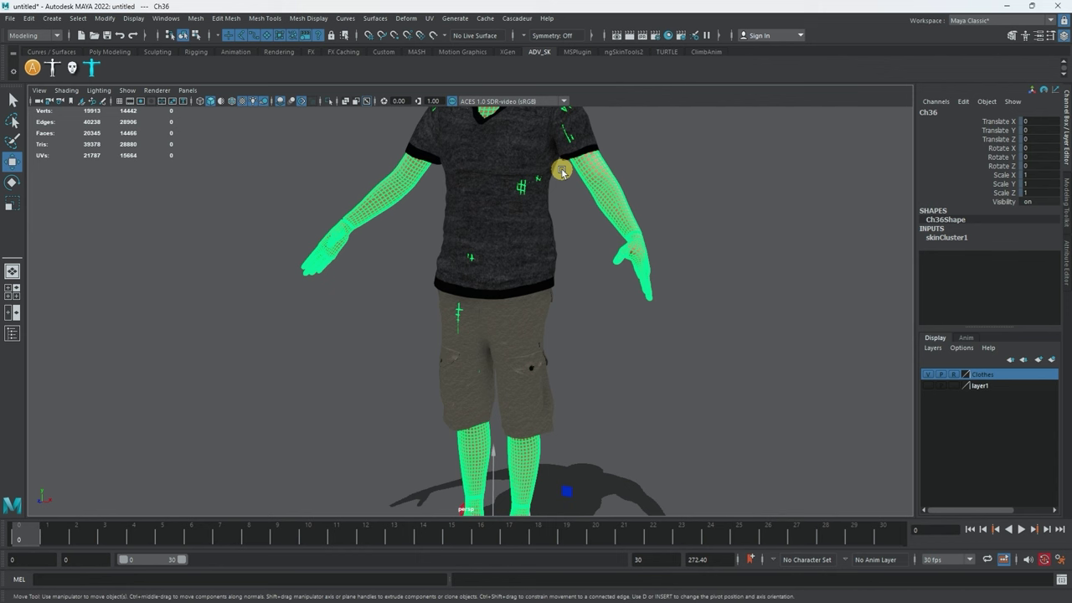
left_click_drag(568, 234, 586, 308, "alt")
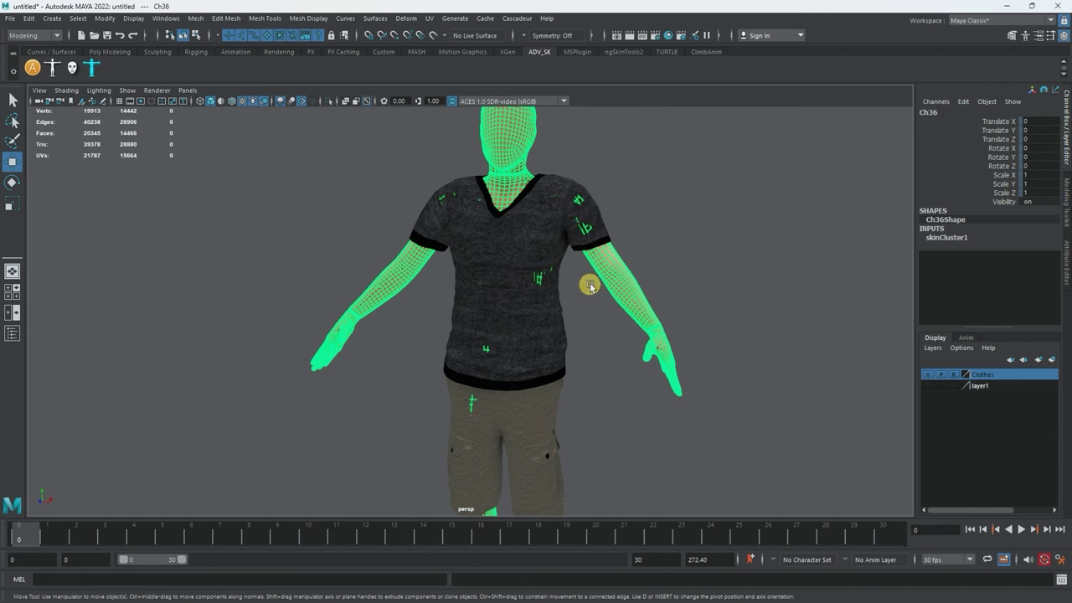
left_click_drag(594, 312, 555, 259, "alt")
right_click_drag(555, 259, 627, 293, "alt")
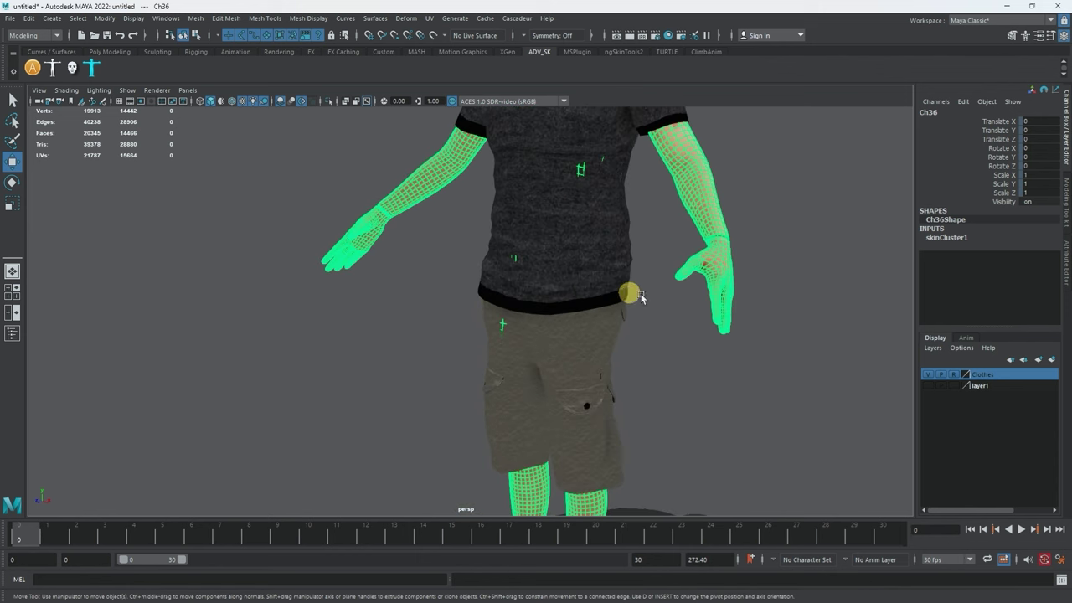
Set the Clothes layer back to Template display and select the body mesh
left_click(953, 374)
left_click_drag(686, 333, 610, 343, "alt")
left_click(579, 352)
right_click_drag(579, 352, 589, 345, "alt")
middle_click_drag(589, 345, 600, 283, "alt")
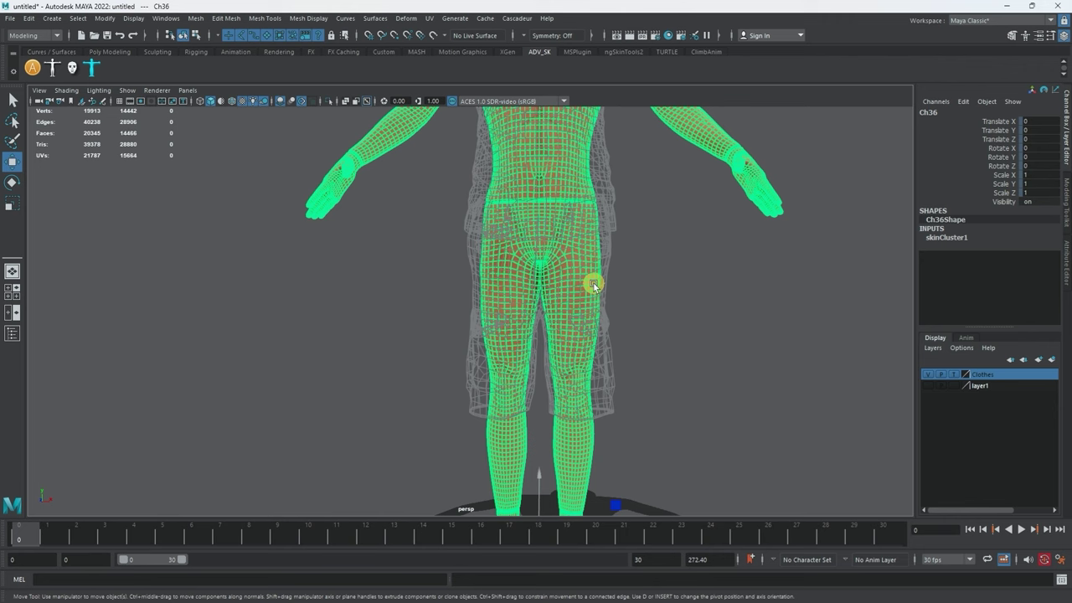
Examine the body's torso, hips and legs against the wireframe outline of the clothes
left_click_drag(642, 275, 519, 263, "alt")
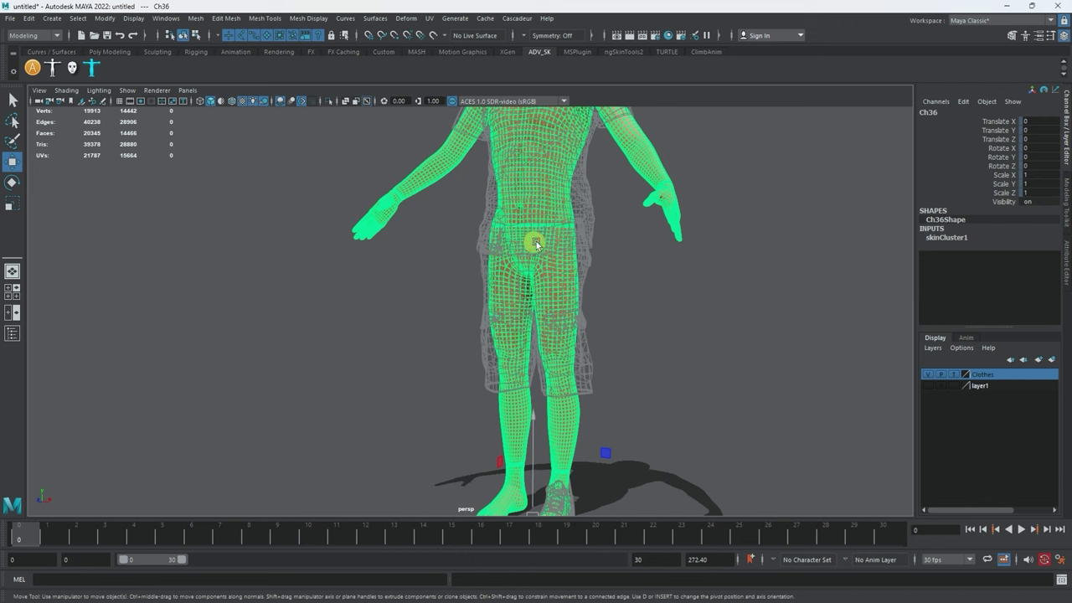
scroll(599, 265, "down", 5)
left_click_drag(509, 307, 715, 318, "alt")
left_click(594, 267)
scroll(711, 311, "up", 4)
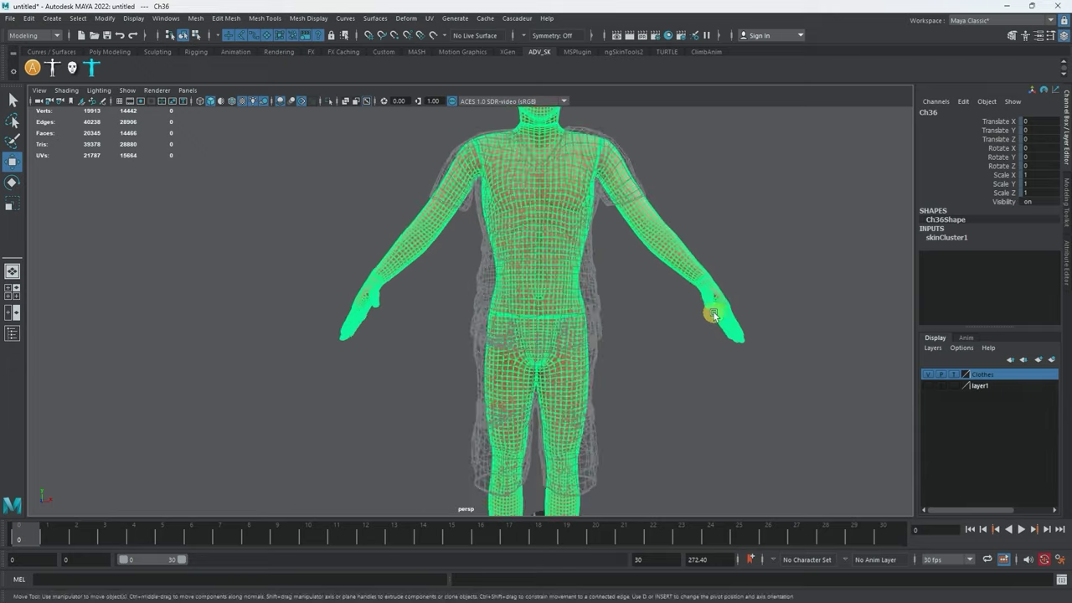
middle_click_drag(639, 297, 625, 215, "alt")
right_click_drag(625, 215, 766, 274, "alt")
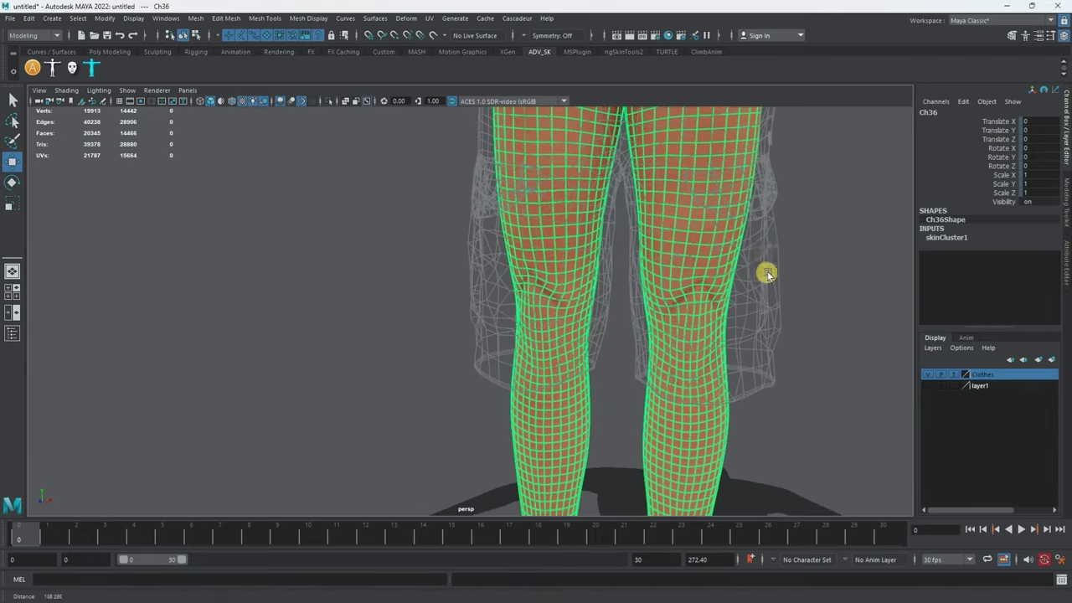
left_click_drag(767, 274, 634, 359, "alt")
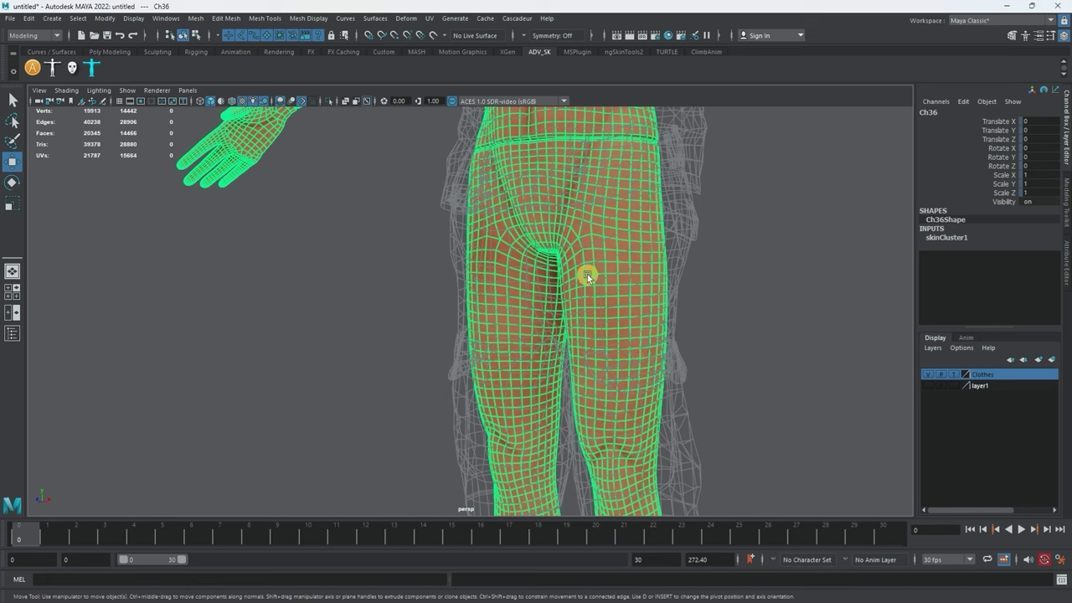
Switch the body mesh to face selection and select the face loop around the character's upper left thigh
right_click_drag(586, 259, 586, 282)
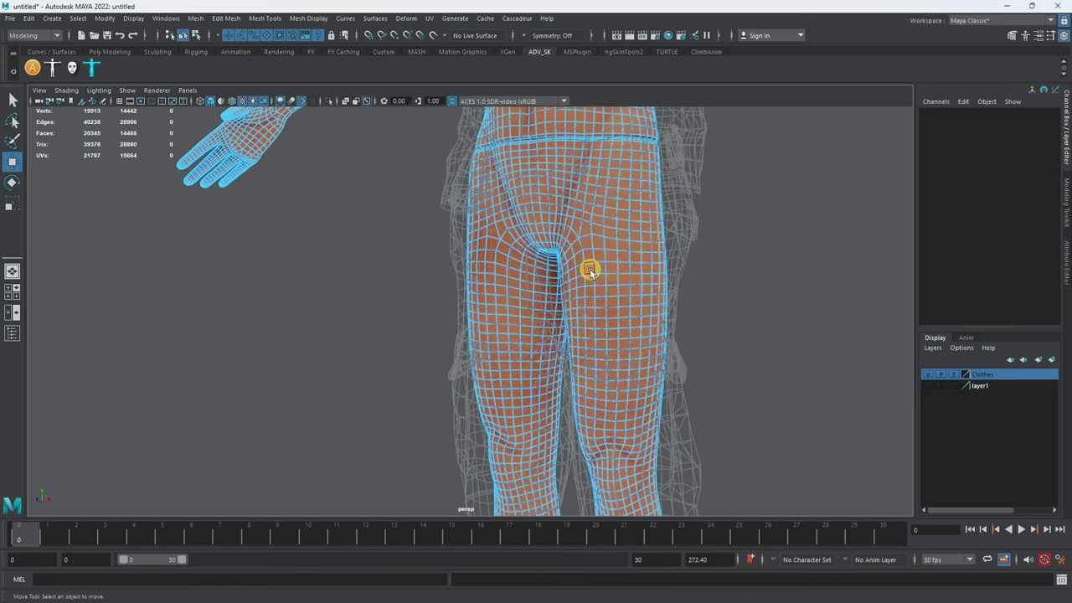
left_click(600, 272)
key("q")
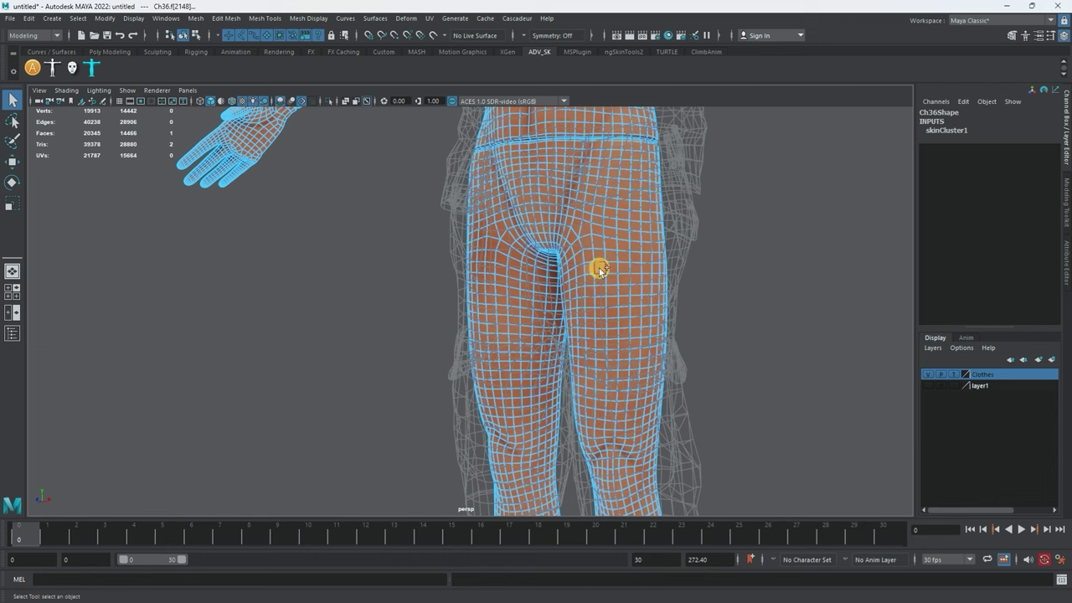
left_click(611, 268, "shift")
left_click_drag(612, 269, 604, 301, "alt")
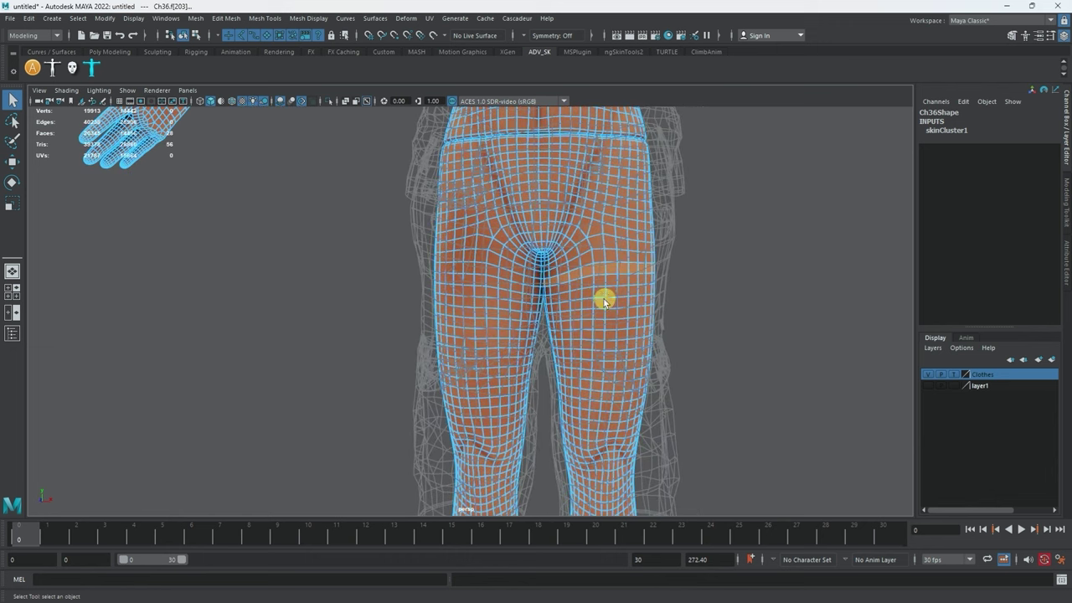
Add the matching face loop on the character's right thigh and grow the selection over the hips and down to the knees
double_click(482, 270, "shift")
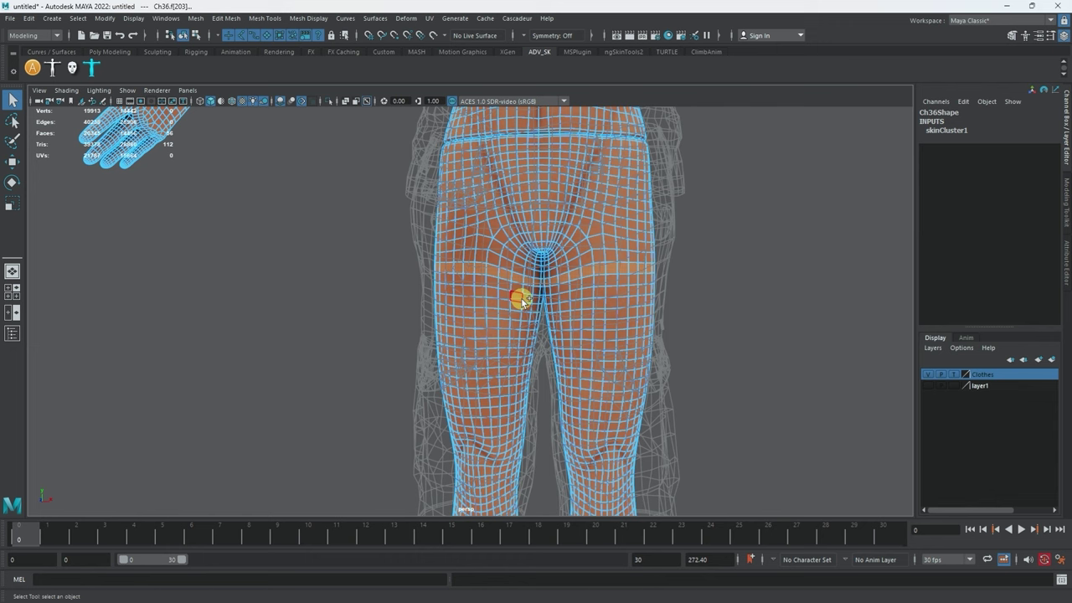
key("shift+period")
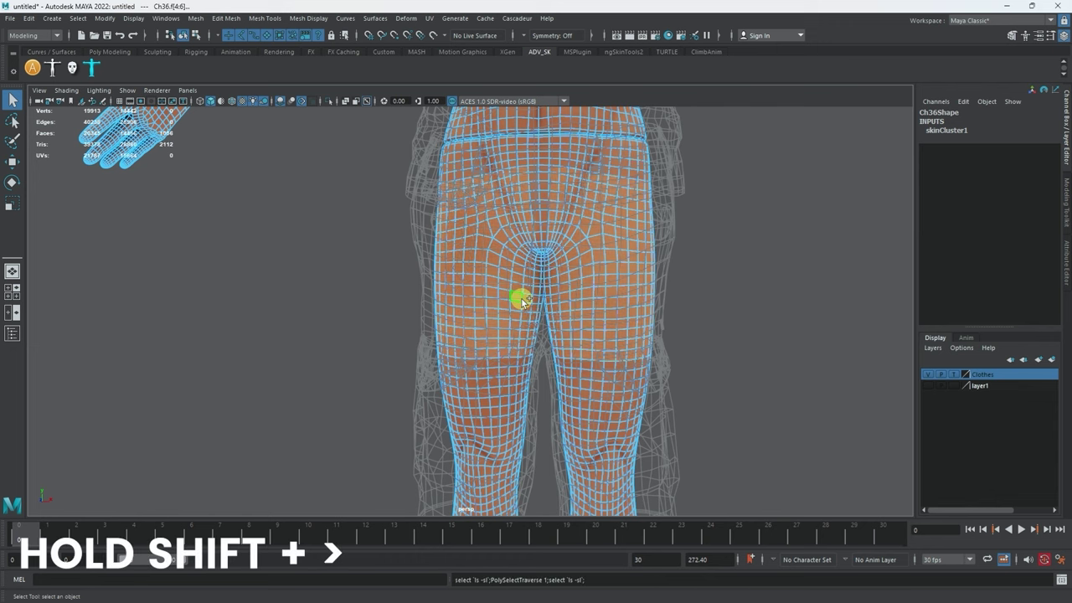
key("shift+period")
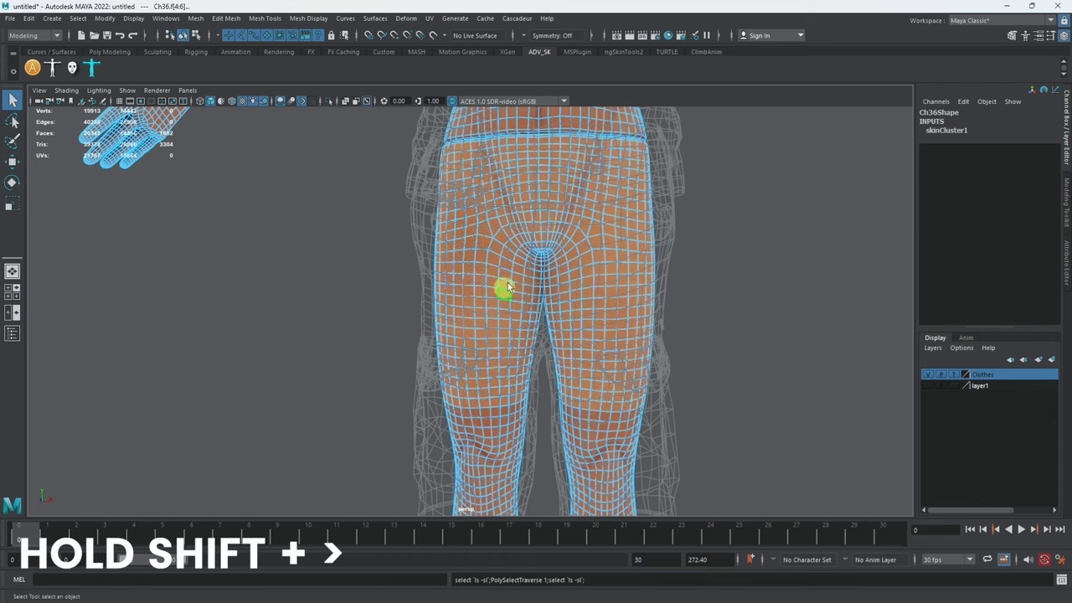
right_click_drag(508, 287, 534, 282, "alt")
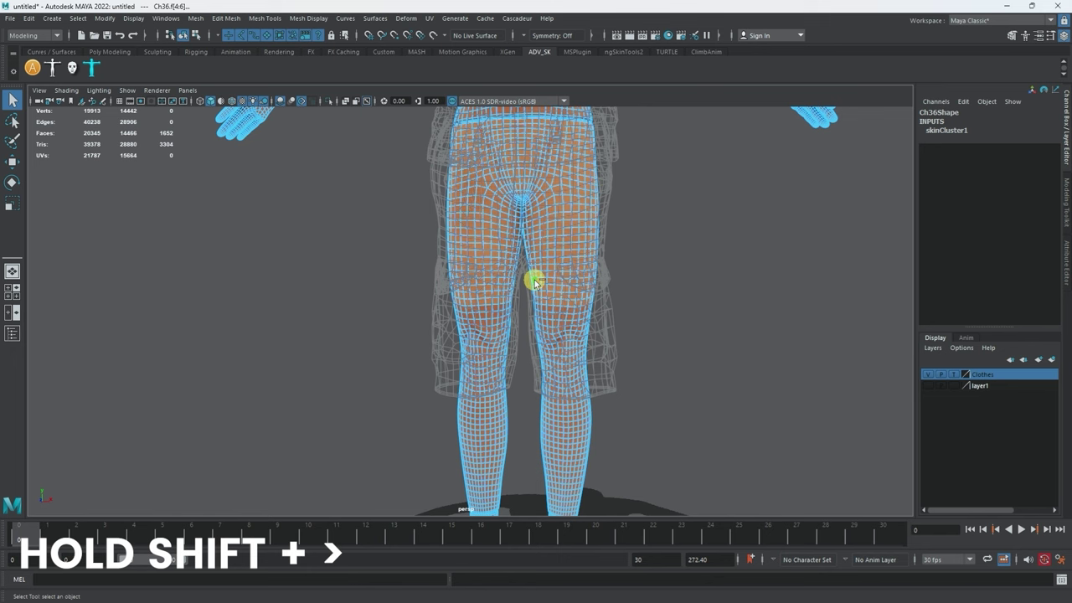
key("shift+period")
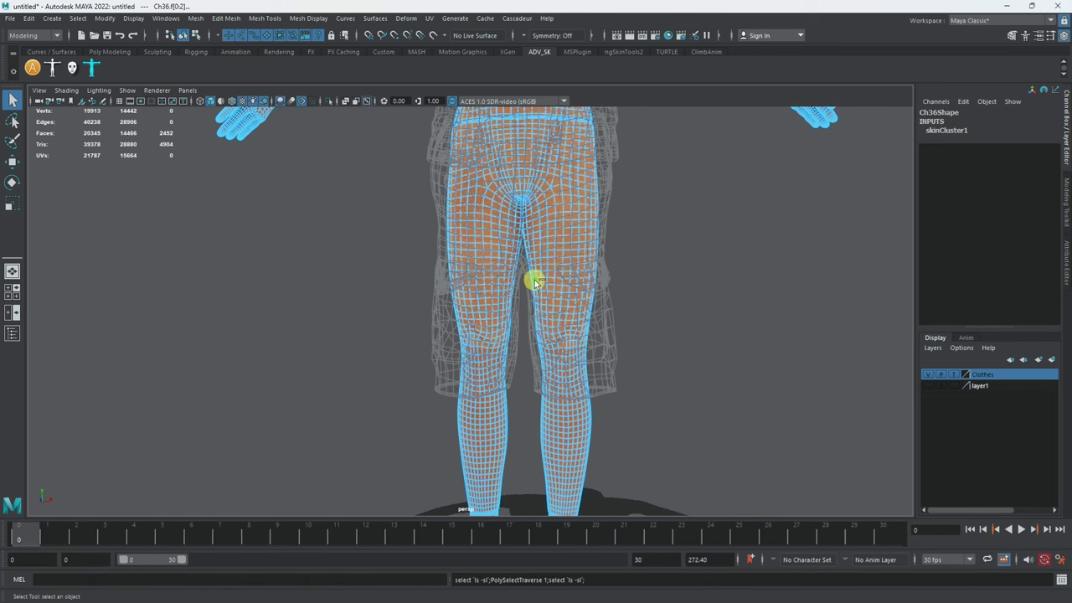
right_click_drag(536, 282, 614, 341, "alt")
key("shift+period")
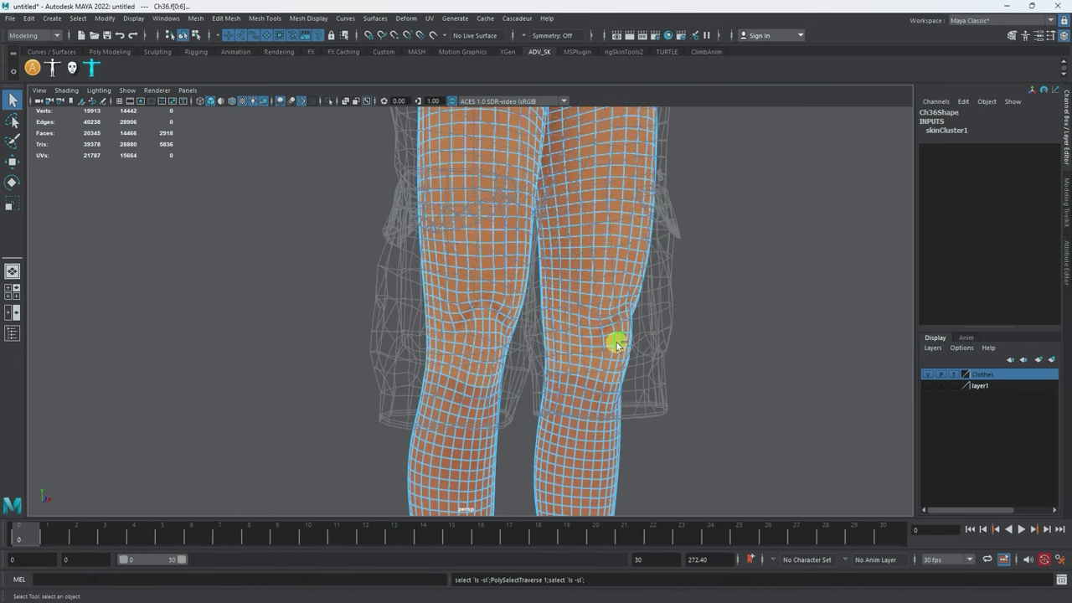
Shrink the leg face selection so its lower border stays above the hem of the shorts
left_click_drag(610, 346, 632, 321, "alt")
key("shift+comma")
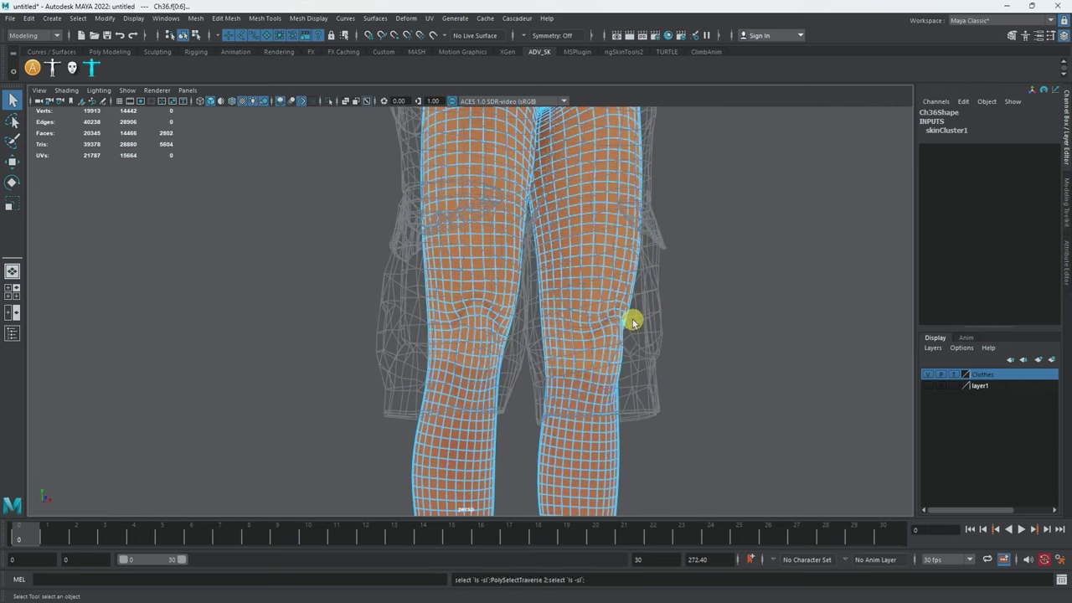
key("shift+comma")
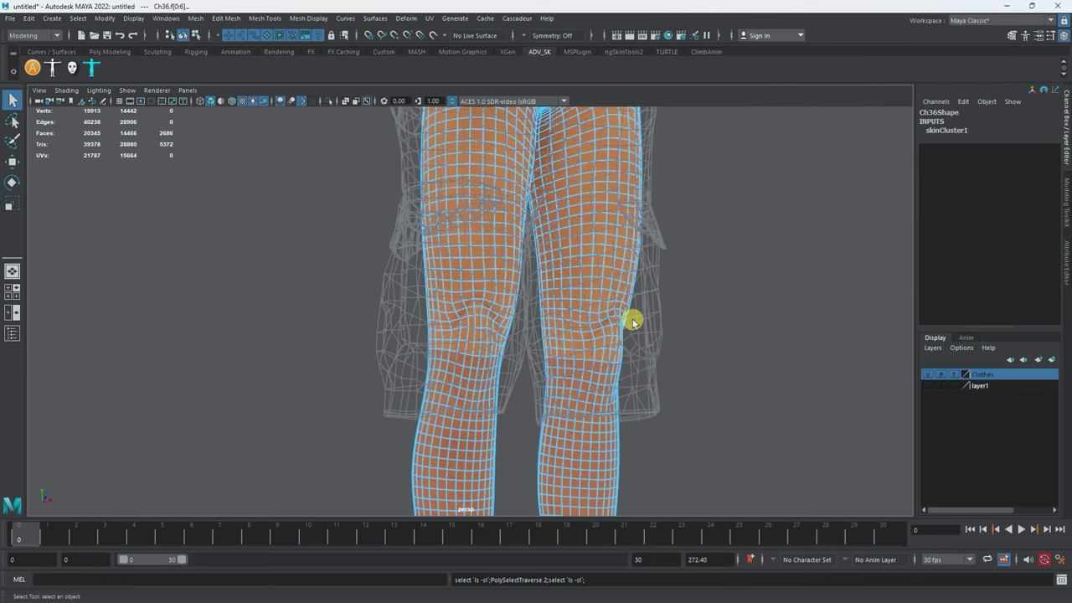
Assign the Transparent material to the selected hip and thigh faces
left_click_drag(647, 331, 555, 326, "alt")
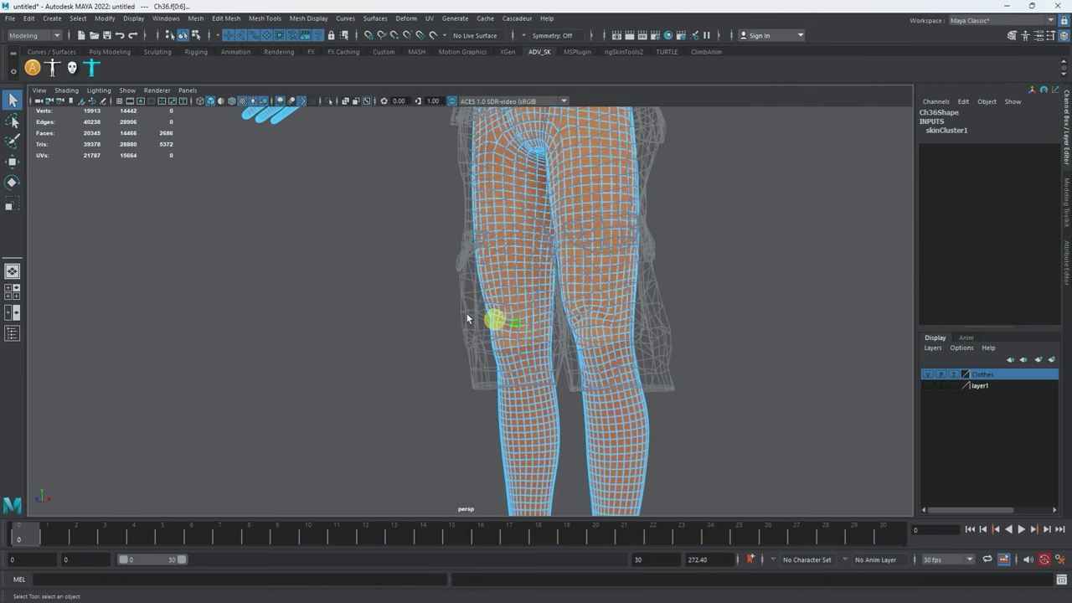
left_click(137, 338)
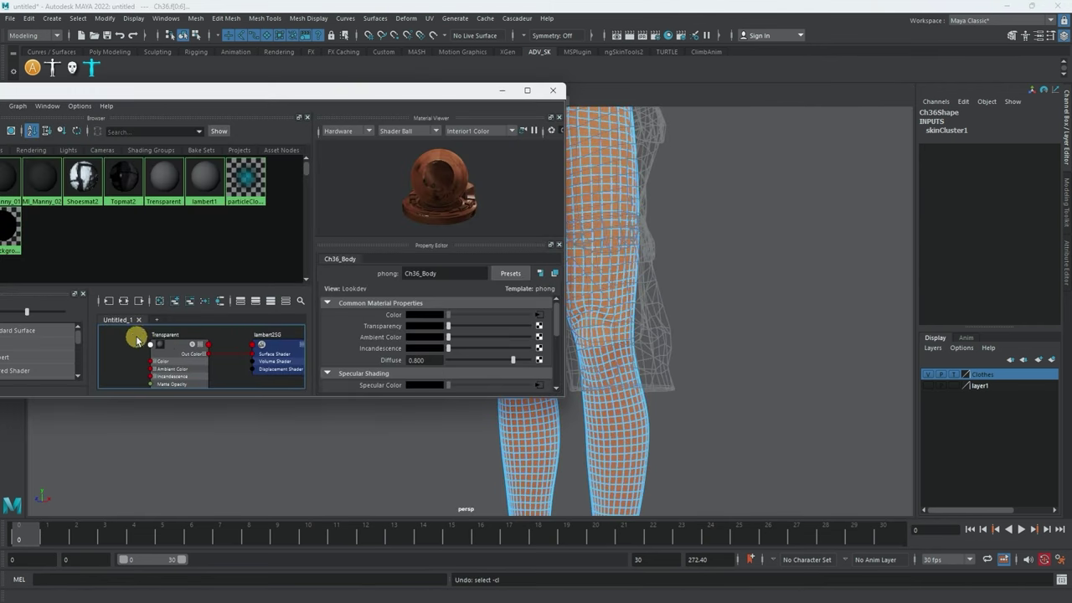
right_click(178, 344)
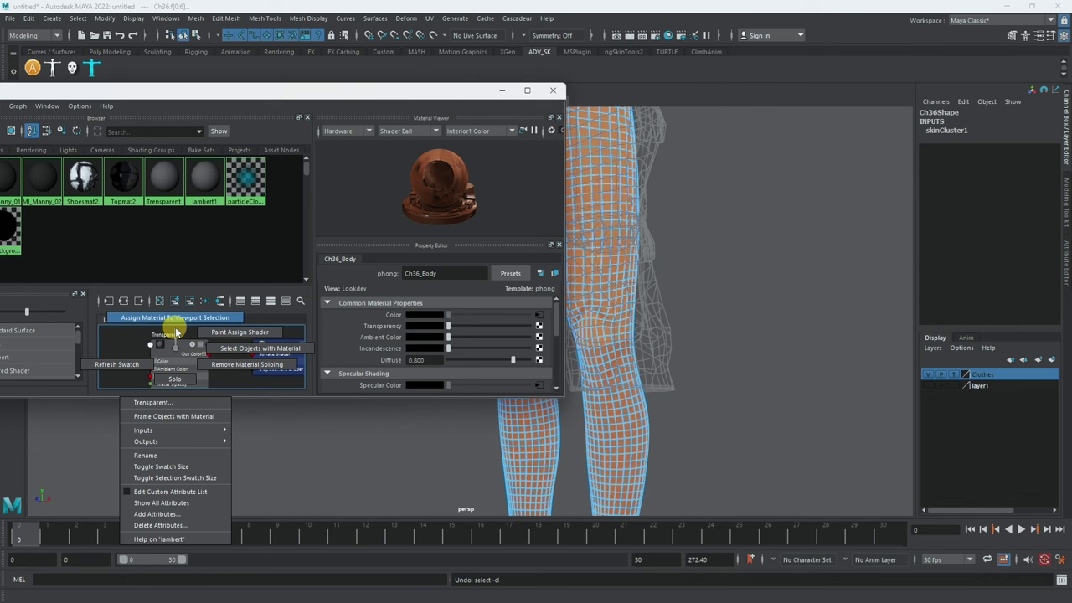
left_click(175, 322)
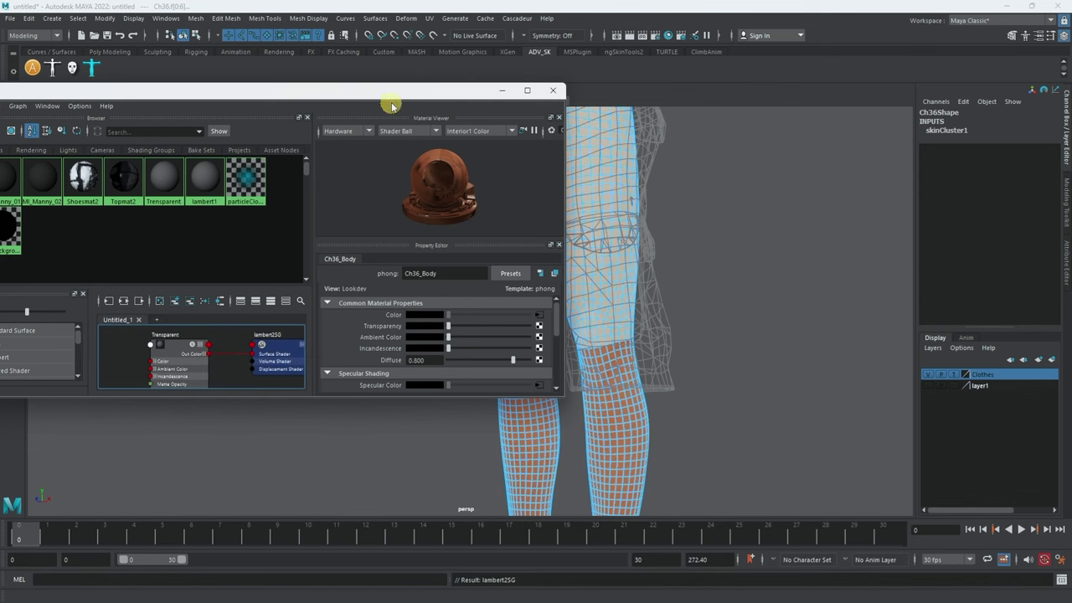
left_click_drag(393, 94, 192, 177)
scroll(686, 305, "up", 5)
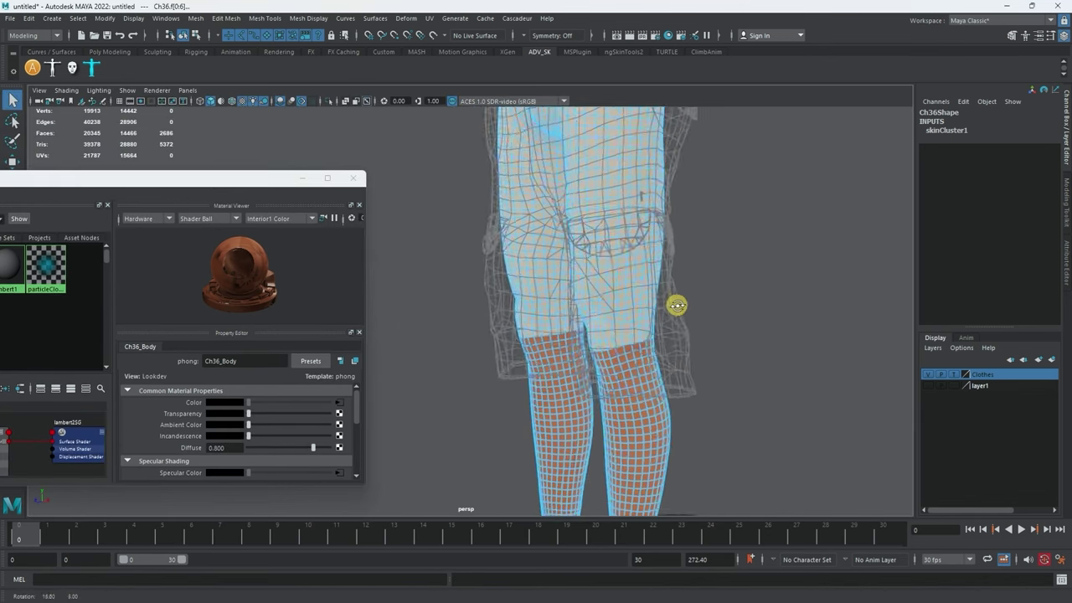
middle_click_drag(647, 290, 637, 361, "alt")
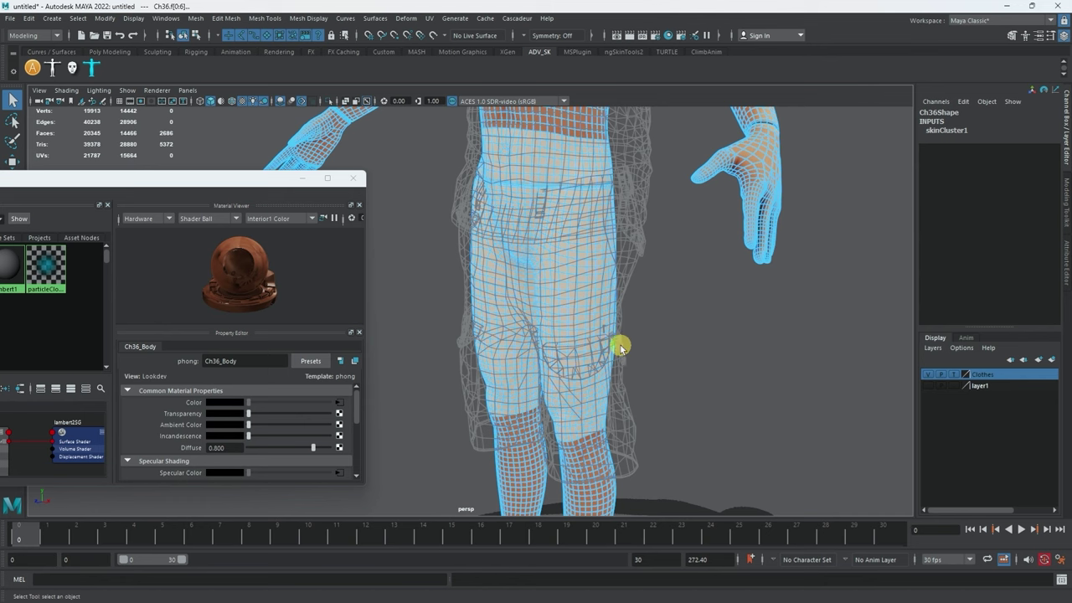
Leave face selection, deselect the body and inspect the hidden hip and thigh area against the clothes wireframe
key("F8")
key("F8")
left_click_drag(673, 323, 653, 292, "alt")
middle_click_drag(653, 292, 637, 357, "alt")
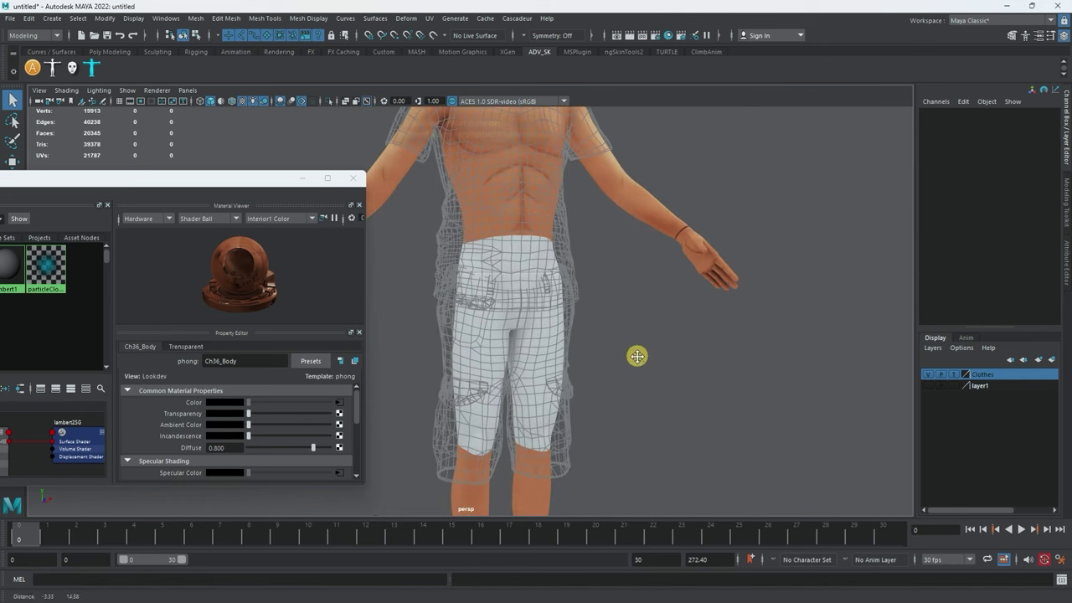
left_click_drag(637, 356, 586, 310, "alt")
middle_click_drag(586, 311, 627, 402, "alt")
scroll(602, 350, "up", 2)
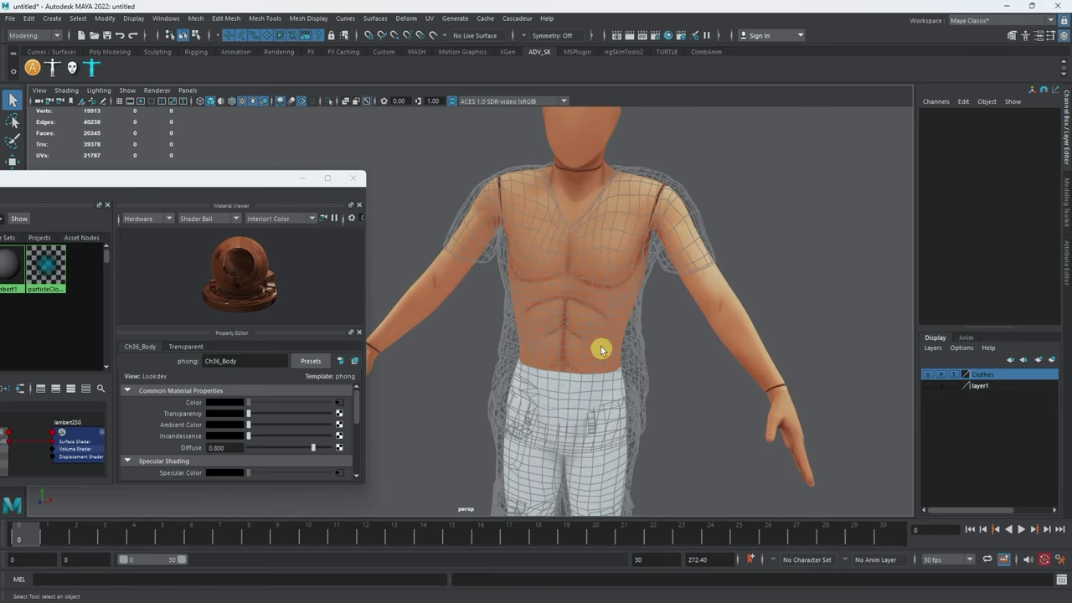
Switch the body mesh to face selection and pick a starting face on the abdomen
left_click(584, 342)
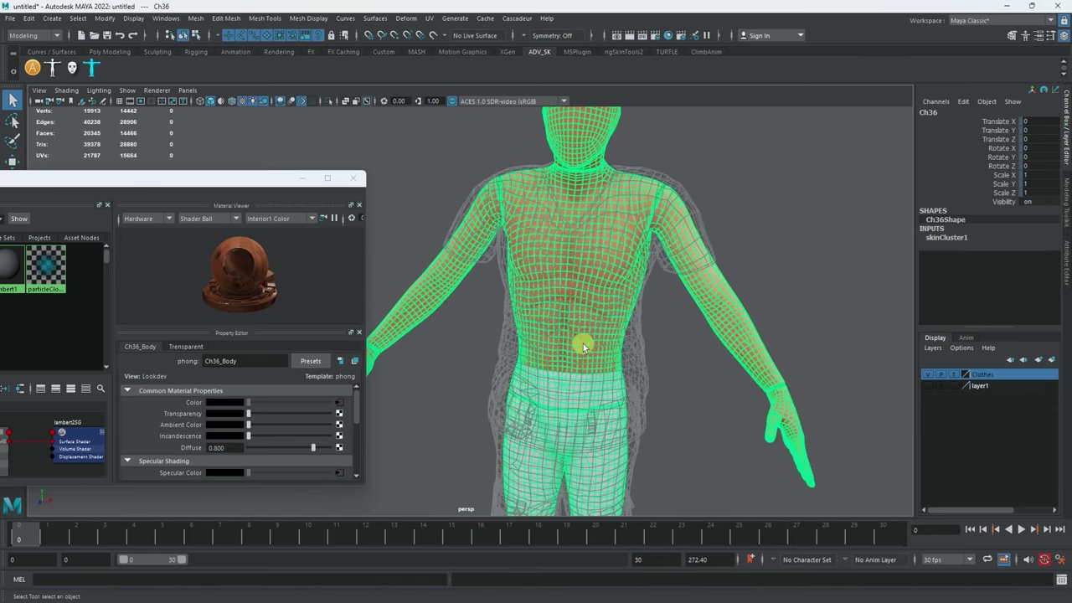
right_click_drag(583, 342, 569, 316)
right_click_drag(581, 266, 575, 311)
scroll(589, 304, "up", 4)
scroll(645, 331, "up", 3)
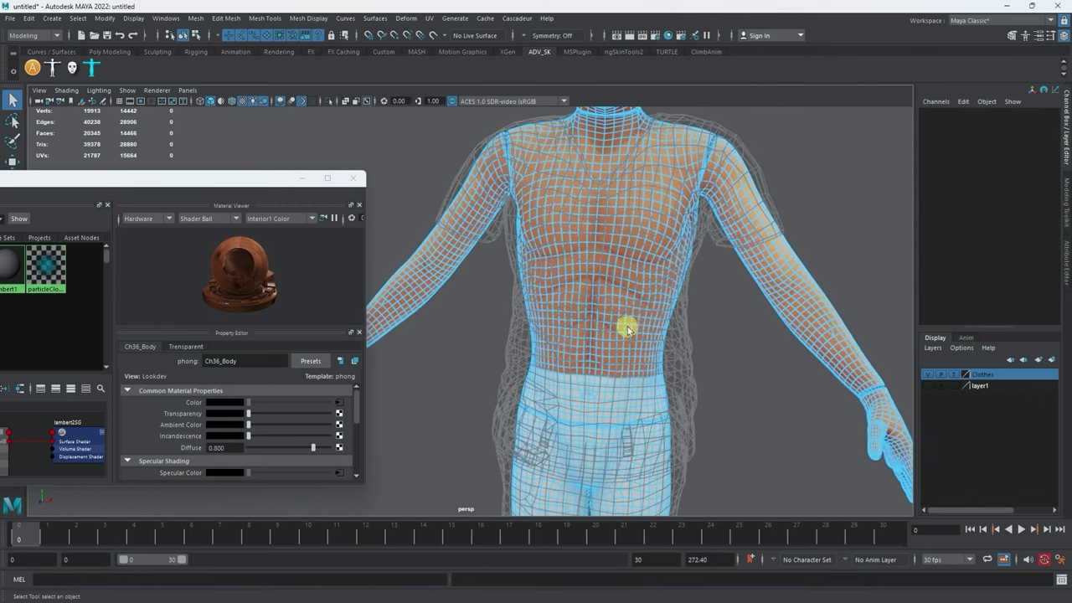
left_click(615, 310)
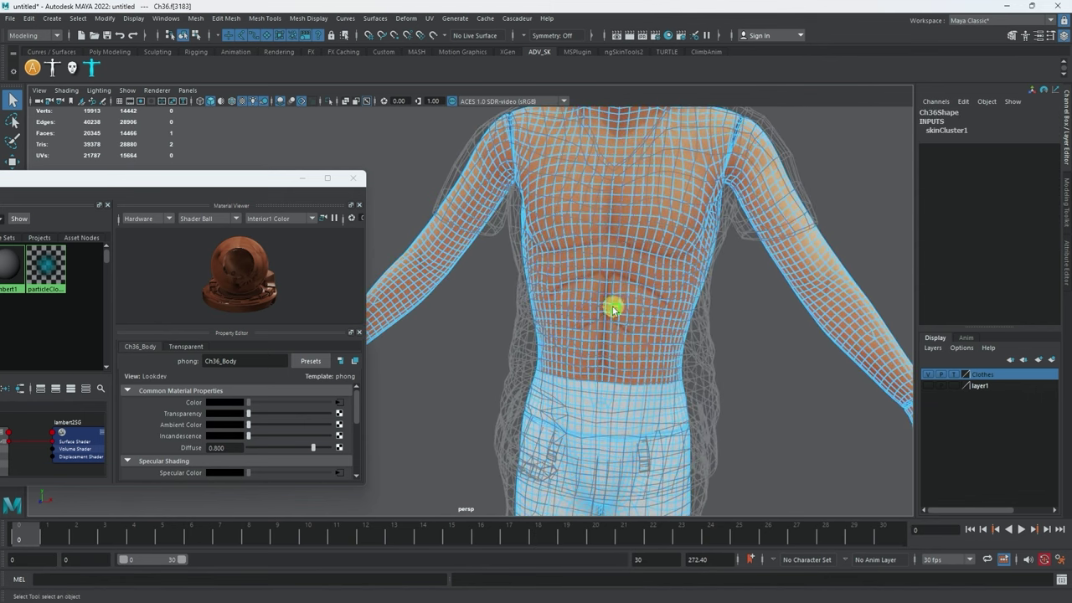
Extend the selection to the abdomen's face loop, grow it over the torso and shrink it back to mid-chest below the shirt's neckline
key("shift+period")
key("shift+period")
key("shift+period")
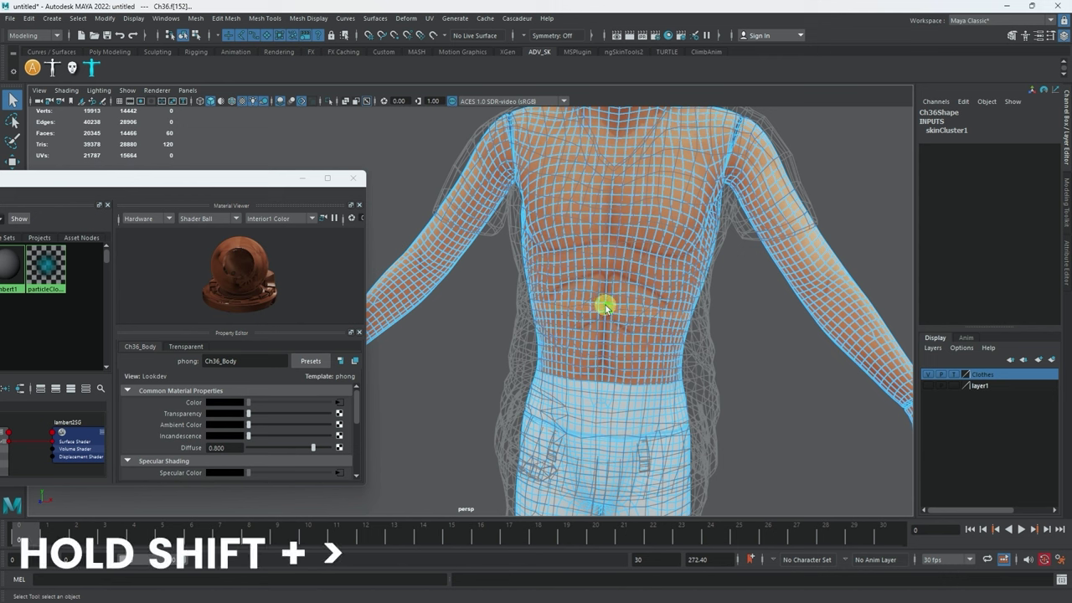
key("shift+period")
key("shift+period")
key("shift+period")
key("shift+period")
key("shift+period")
key("shift+period")
key("shift+period")
key("shift+period")
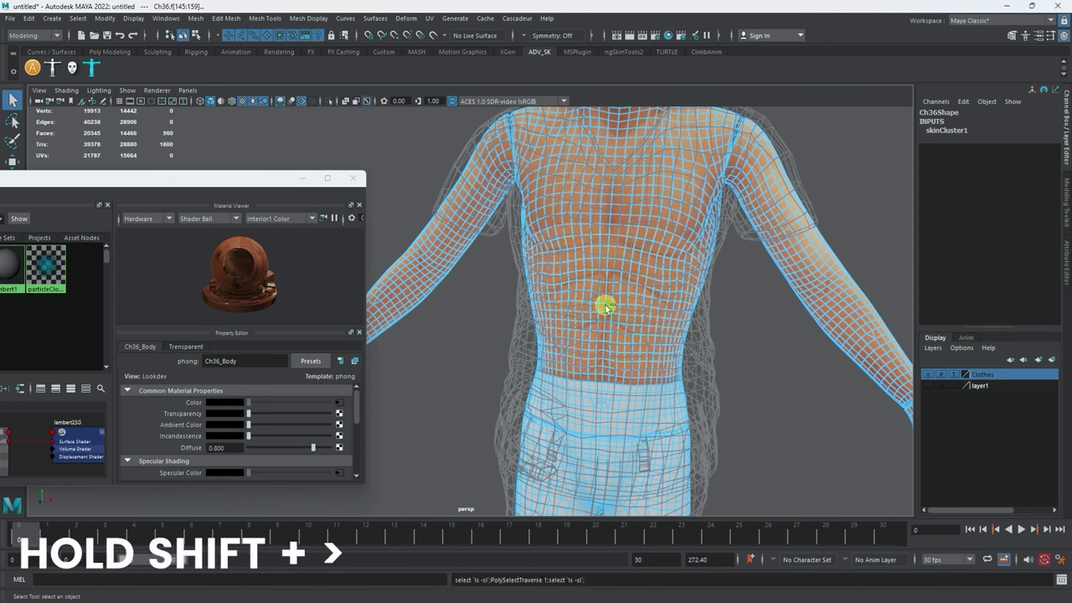
key("shift+period")
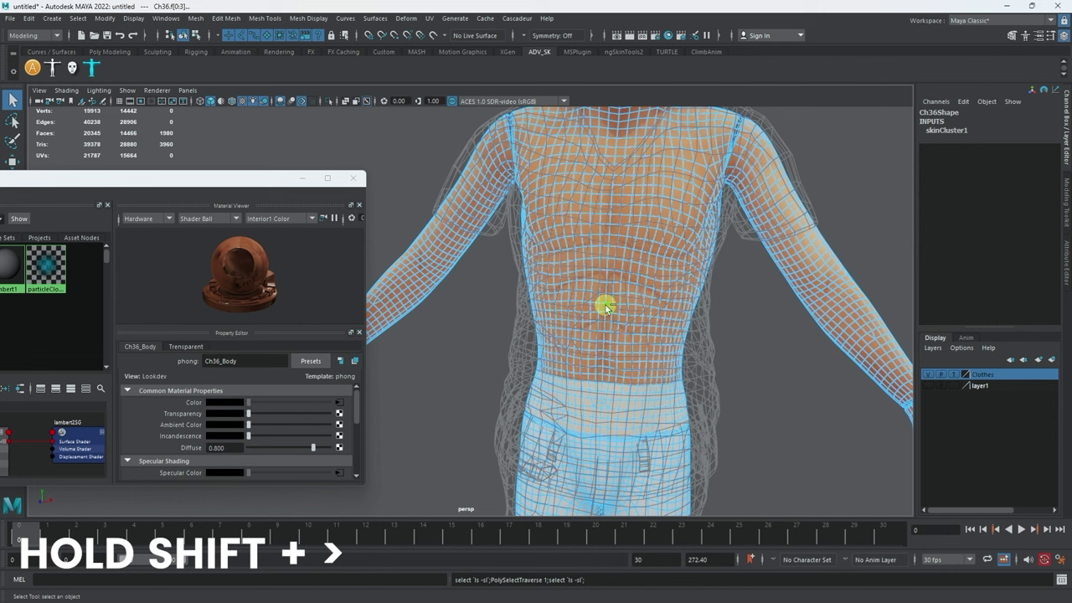
key("shift+comma")
key("shift+comma")
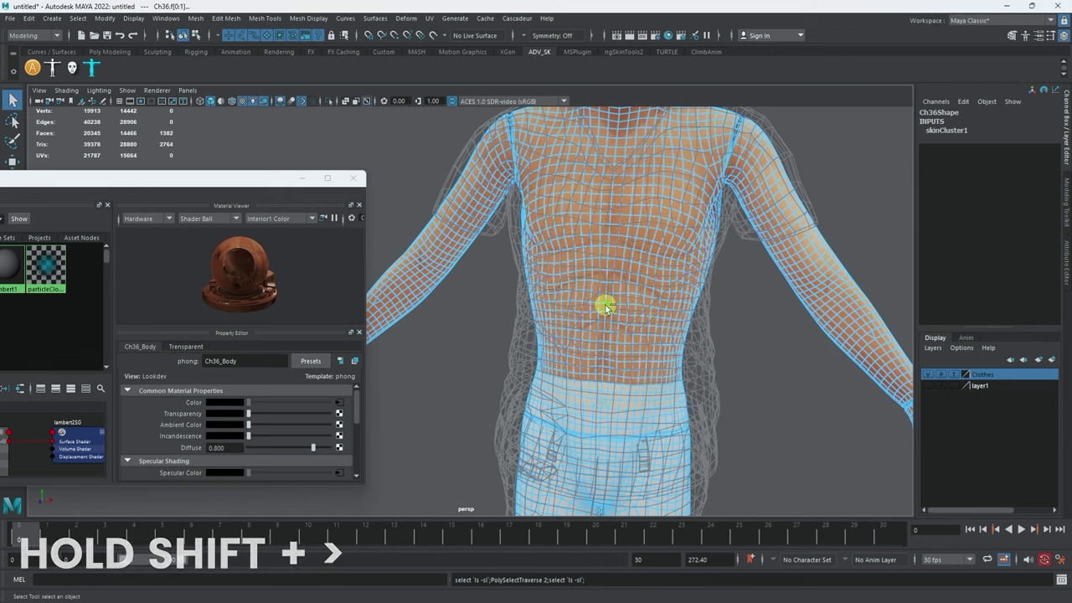
middle_click_drag(611, 295, 610, 360, "alt")
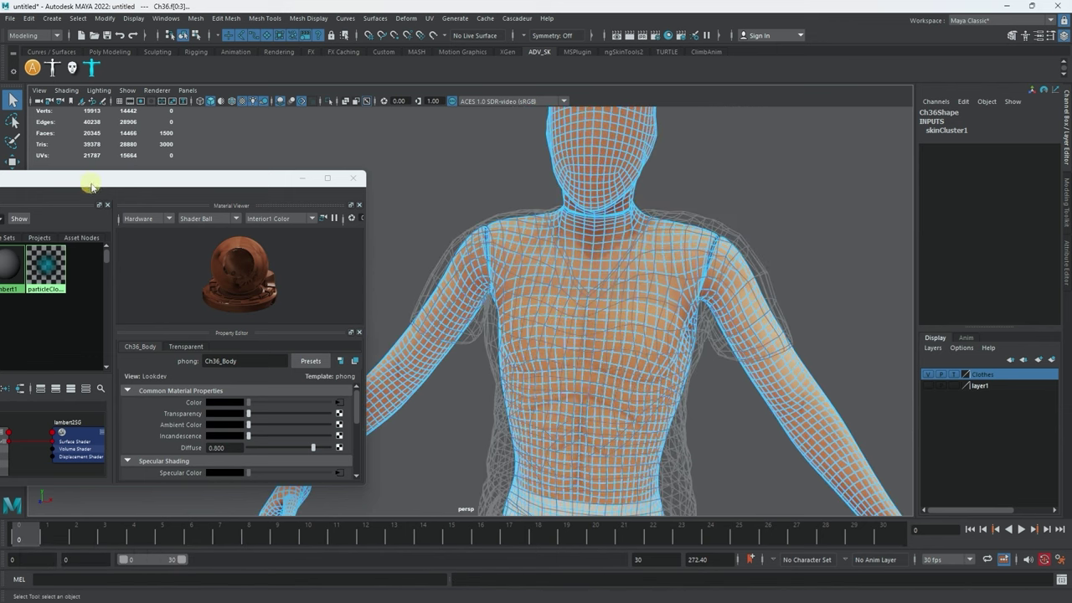
Assign the Transparent material to the selected torso faces and view them beside the shoulders and sleeves
left_click_drag(91, 185, 418, 162)
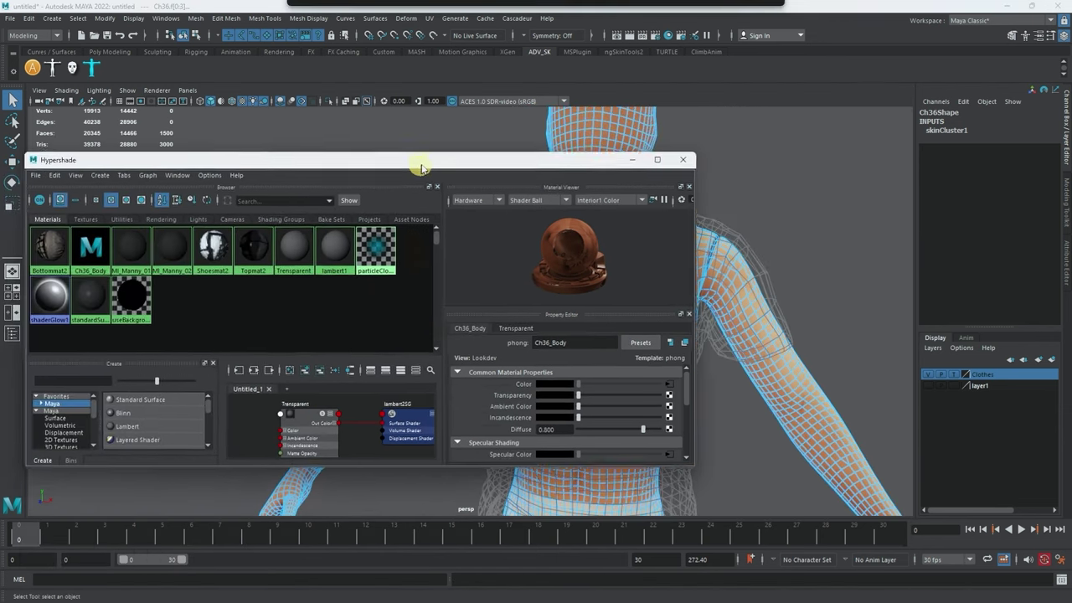
right_click(304, 410)
right_click_drag(303, 410, 300, 295)
left_click_drag(432, 161, 105, 153)
scroll(546, 379, "up", 8)
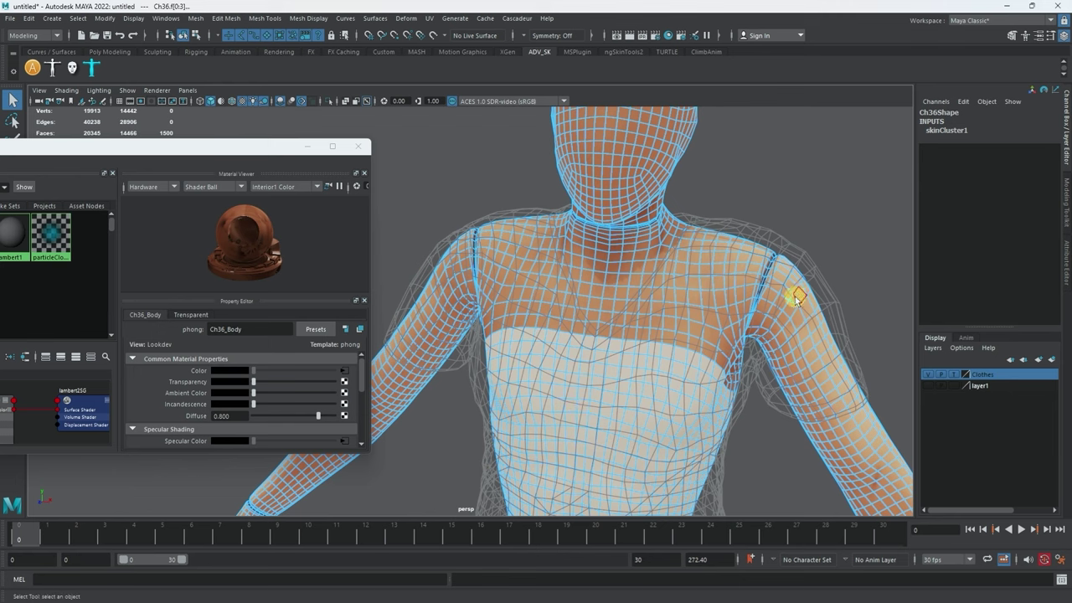
left_click_drag(789, 299, 756, 239, "alt")
mouse_move(737, 341)
left_mouse_down("alt")
mouse_move(700, 337)
mouse_move(723, 338)
left_mouse_up("alt")
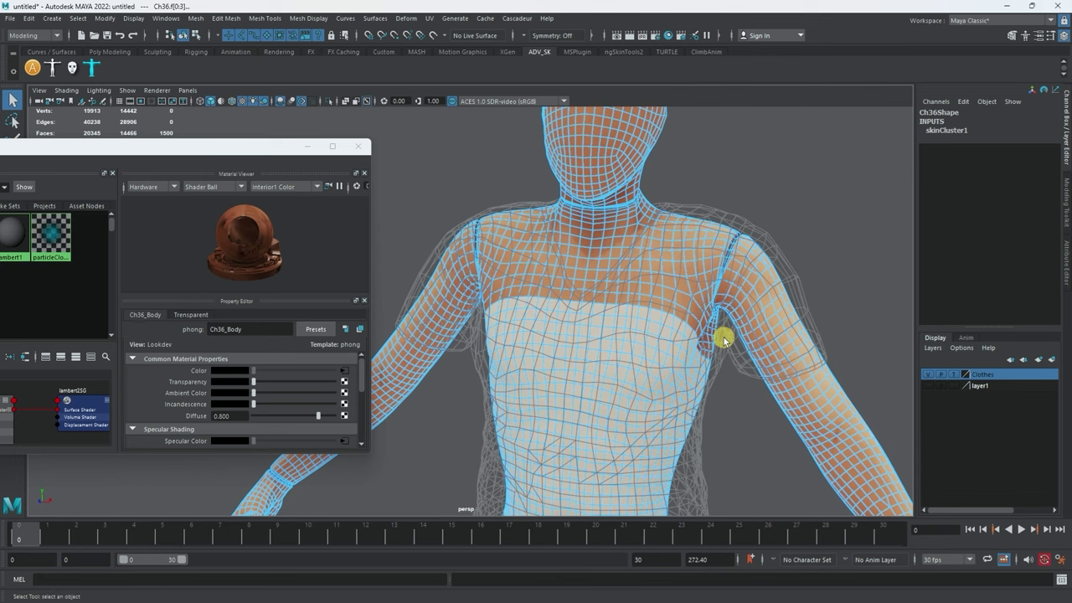
Return to object selection, close the Hypershade and deselect the body
key("F8")
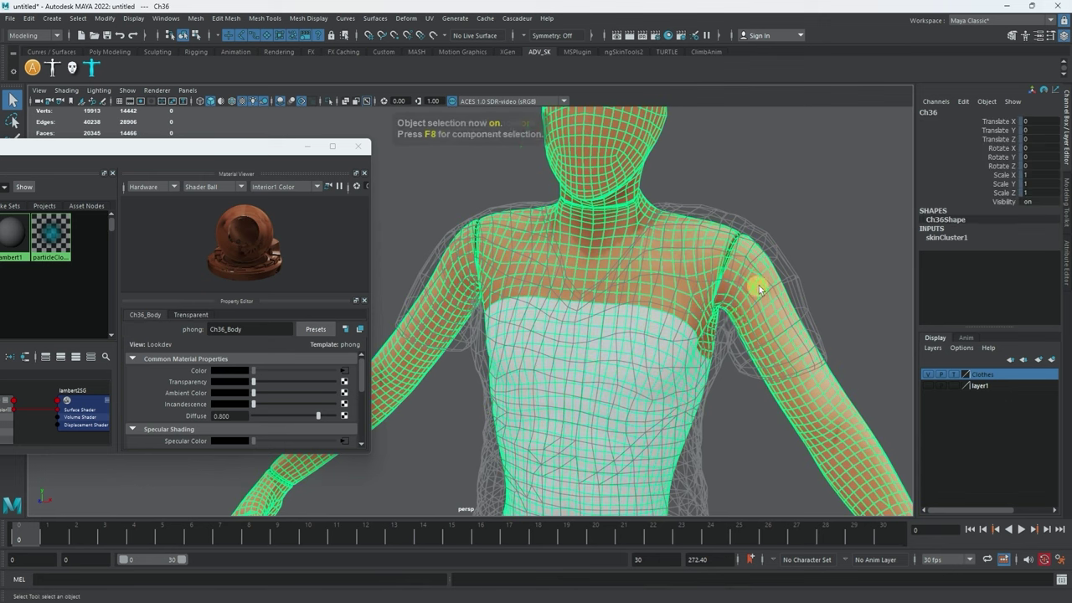
scroll(748, 280, "down", 3)
left_click(365, 153)
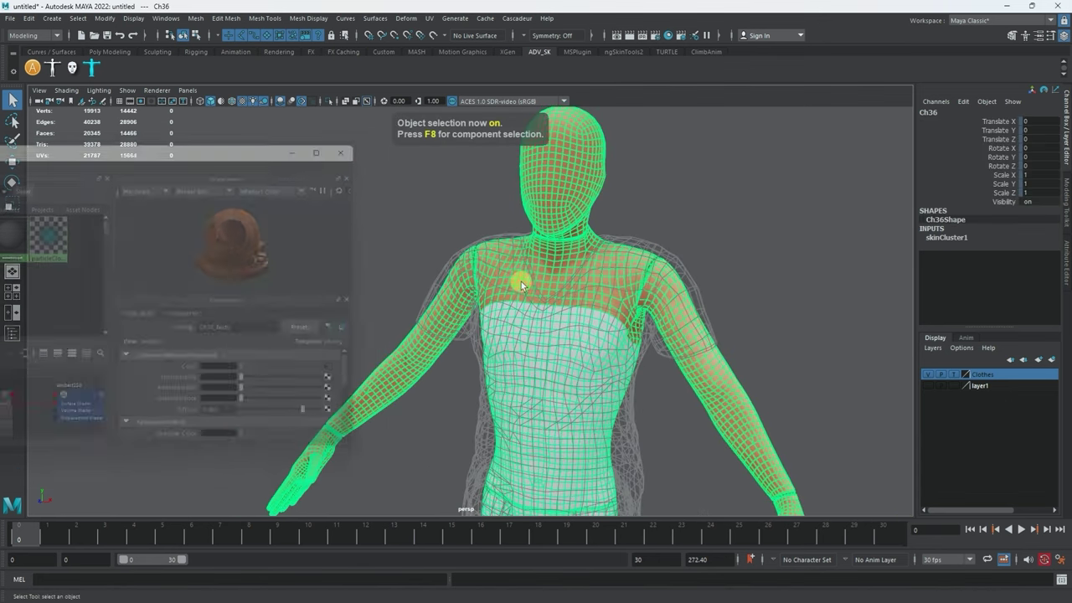
scroll(521, 281, "down", 3)
left_click_drag(497, 227, 753, 312, "alt")
left_click(651, 311)
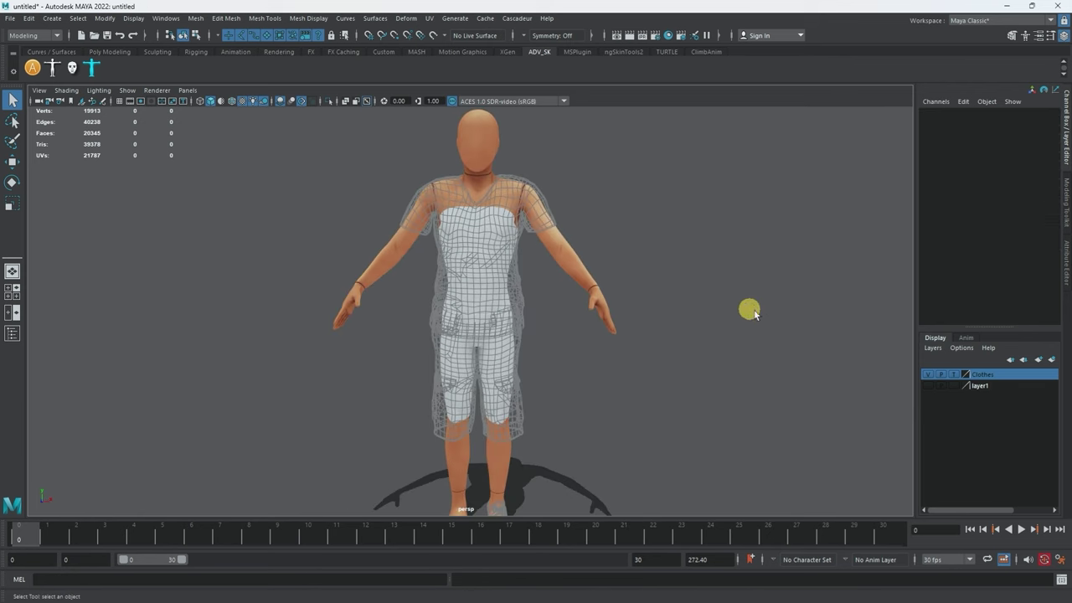
Switch the Clothes layer to Reference display and inspect the shirt, shorts and shoe on the body for visible skin
left_click(951, 374)
left_click_drag(624, 291, 641, 311, "alt")
right_click_drag(641, 310, 542, 311, "alt")
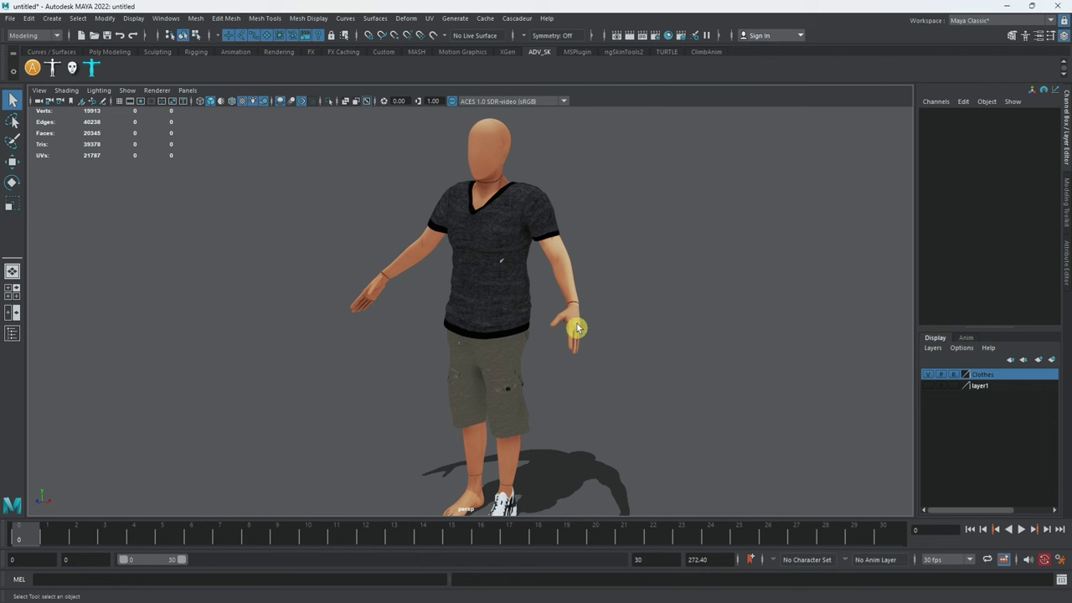
mouse_move(661, 347)
left_mouse_down("alt")
mouse_move(602, 380)
mouse_move(556, 350)
mouse_move(641, 341)
left_mouse_up("alt")
scroll(541, 327, "up", 5)
scroll(564, 355, "up", 3)
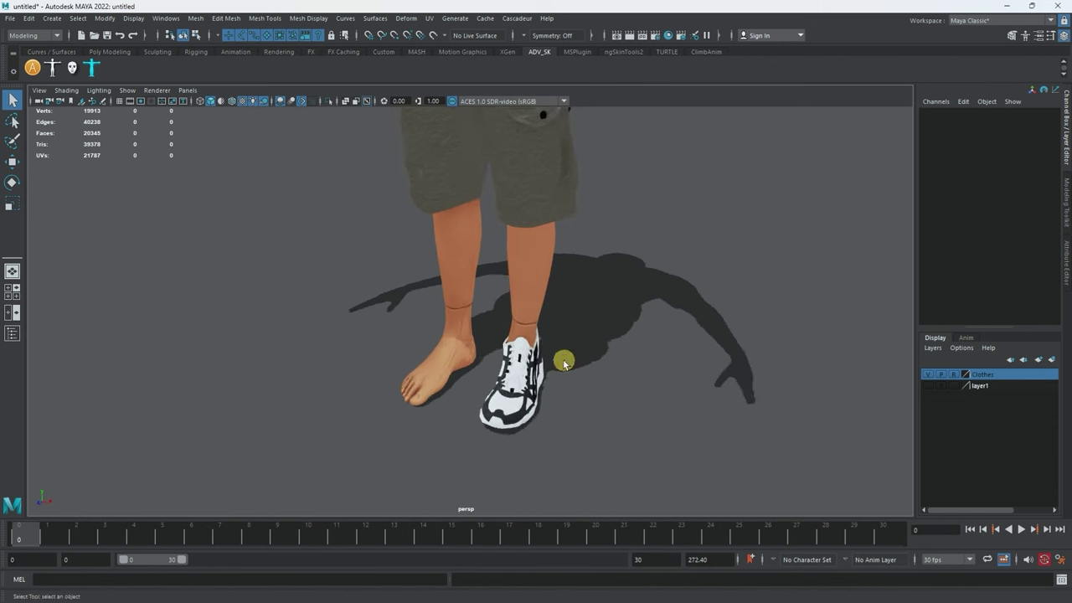
Set the Clothes layer back to Template display and switch the body mesh to face selection, with the feet framed
left_click(953, 375)
left_click_drag(620, 360, 555, 318, "alt")
left_click(556, 317)
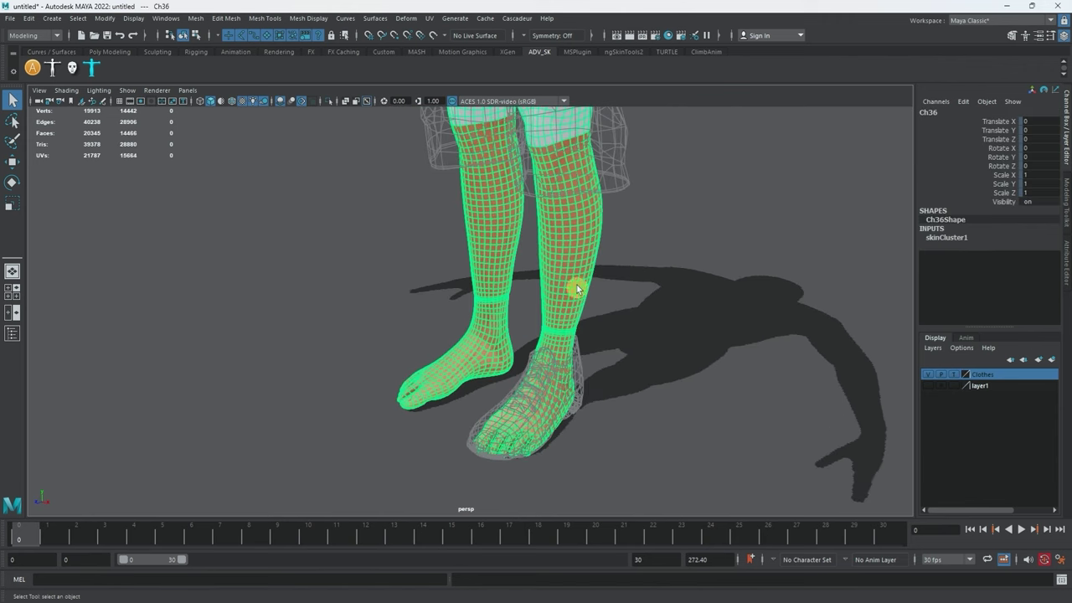
right_click(563, 241)
right_click_drag(563, 261, 550, 271)
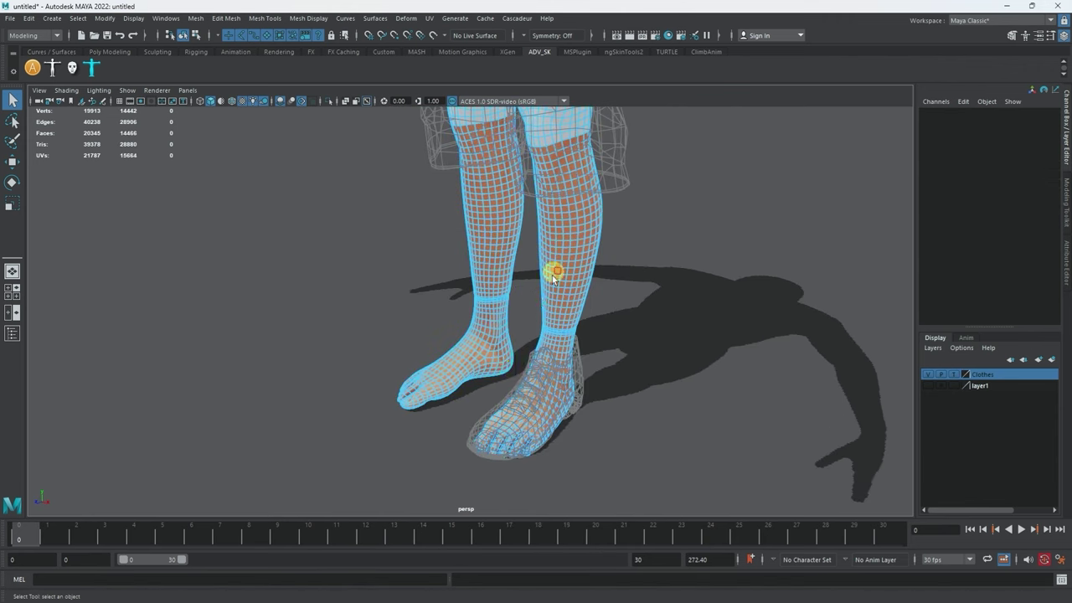
left_click_drag(550, 271, 792, 444, "alt")
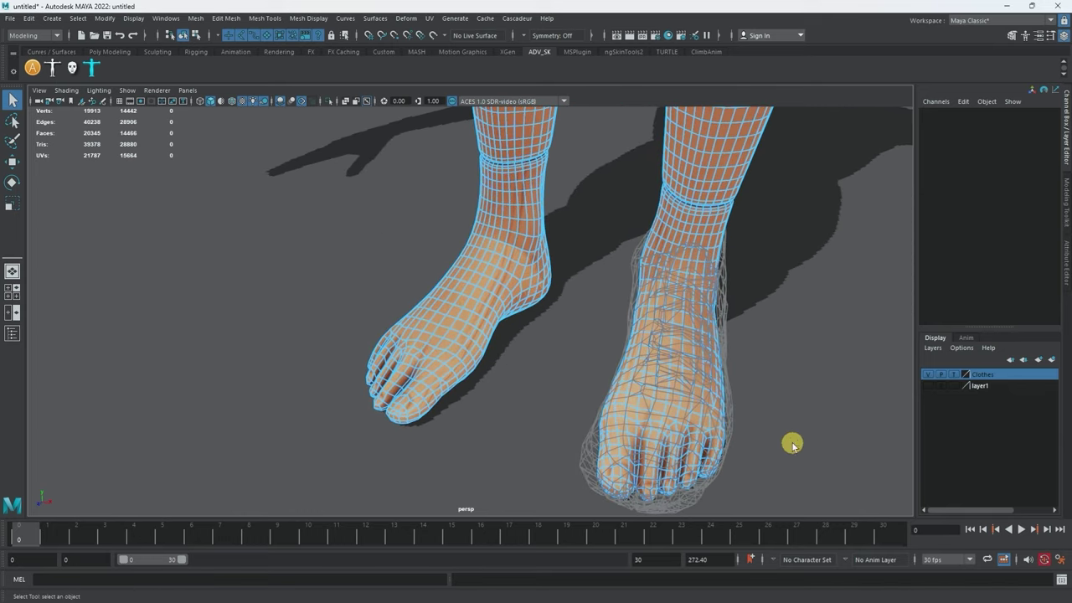
Select faces on both of the body's feet and repeatedly grow the face selection until it covers the feet and ankles
left_click(672, 401)
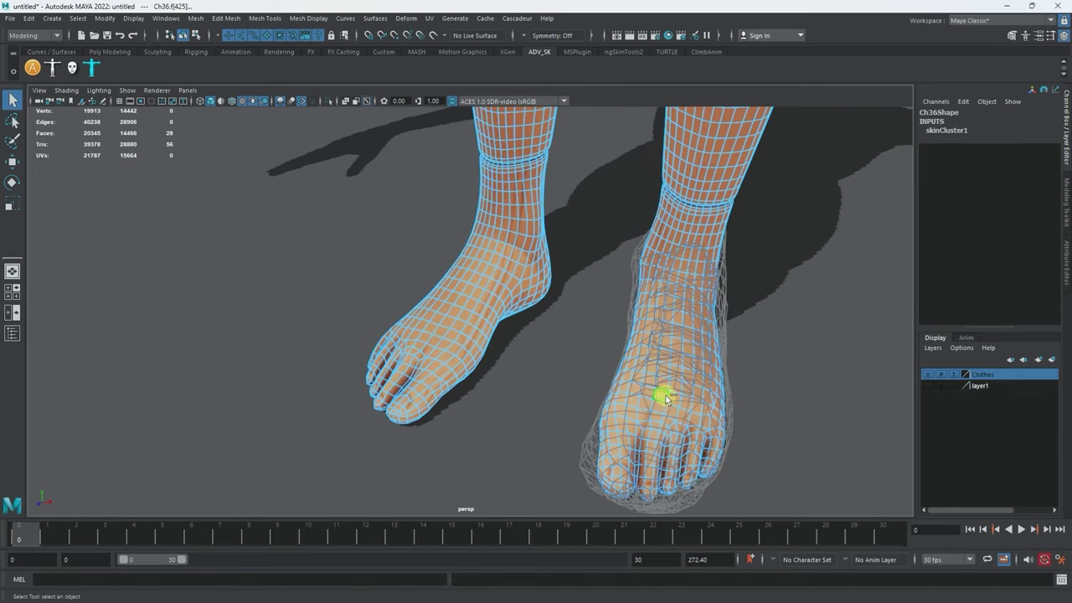
left_click(454, 359)
left_click_drag(455, 359, 436, 384, "alt")
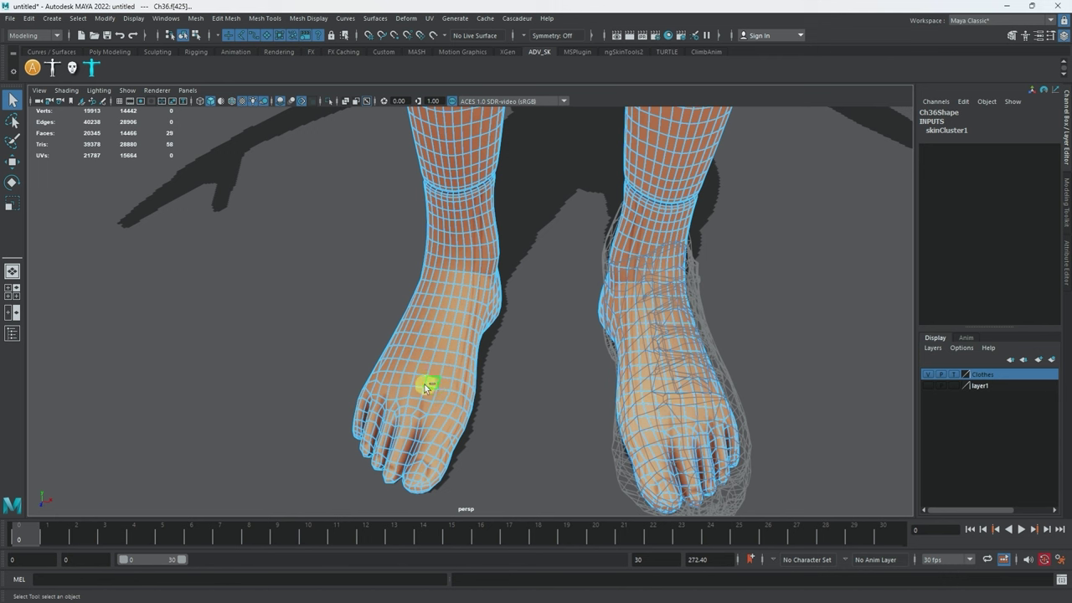
key("shift+period")
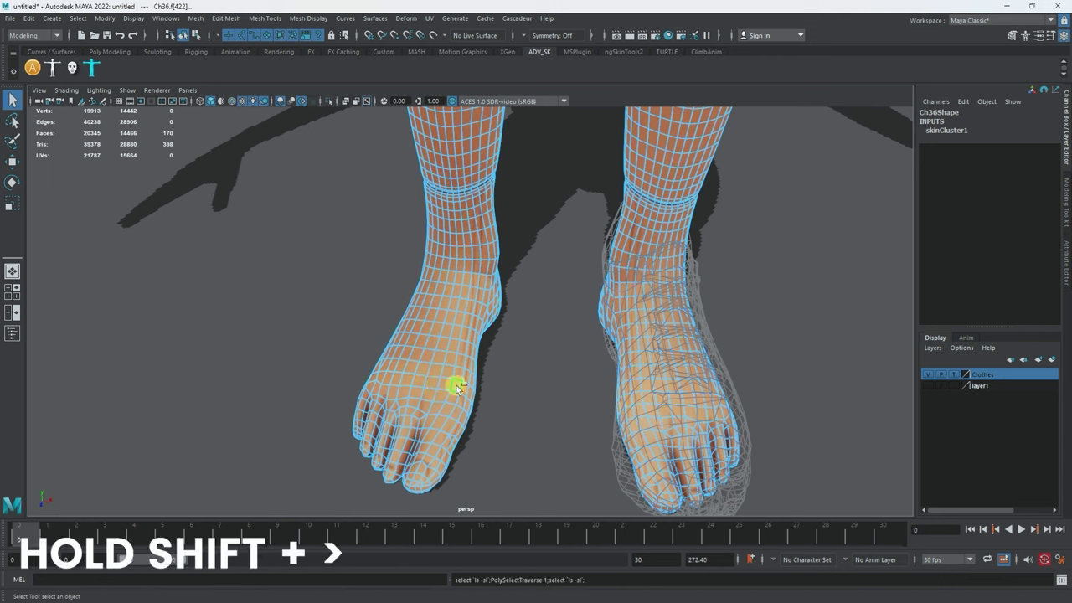
key("shift+period")
key("shift+period")
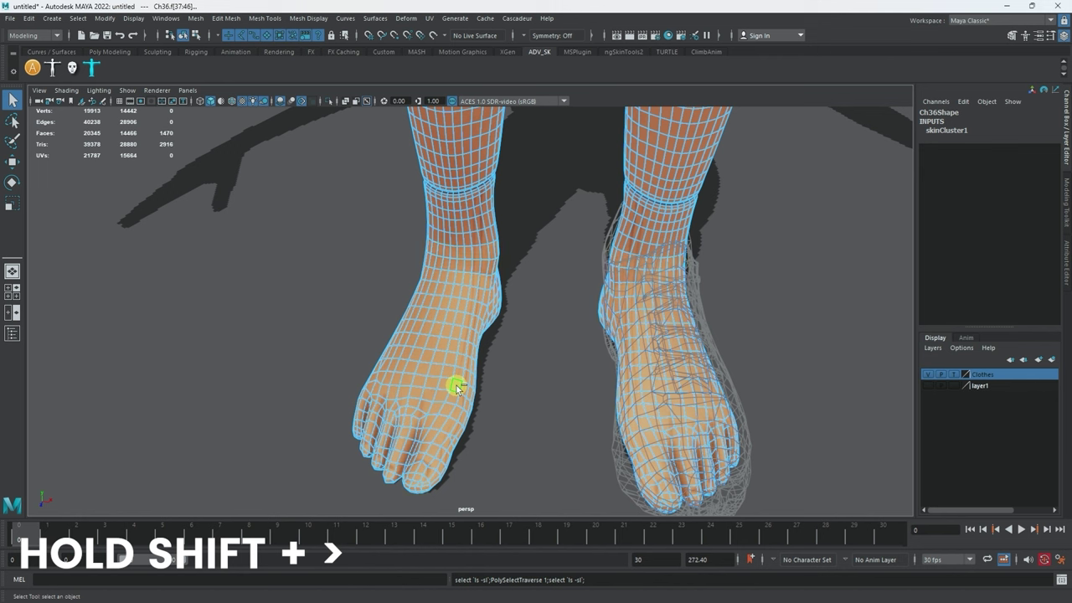
key("shift+period")
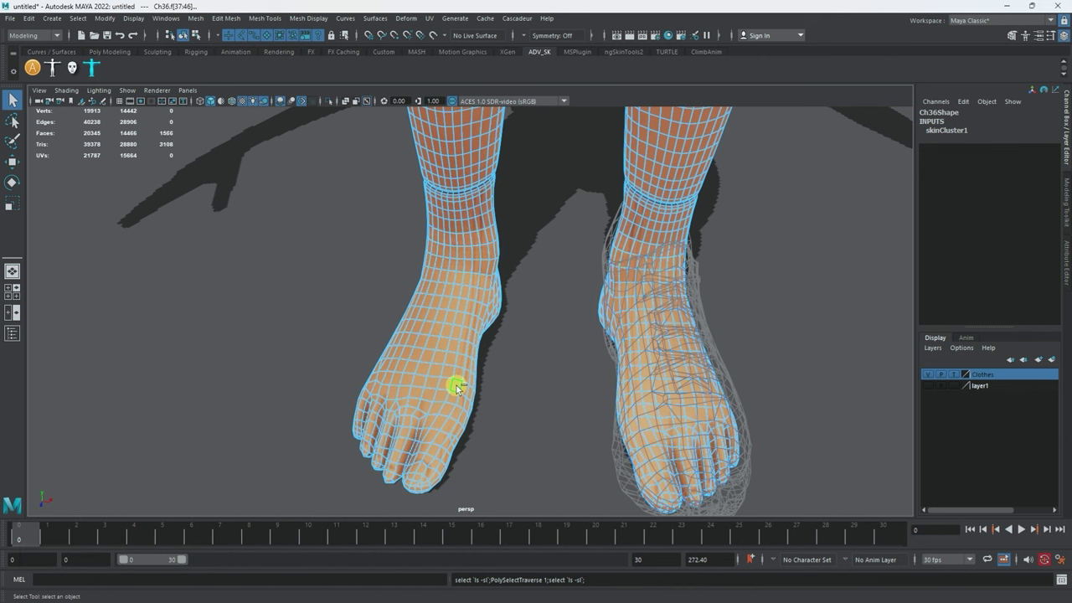
key("shift+period")
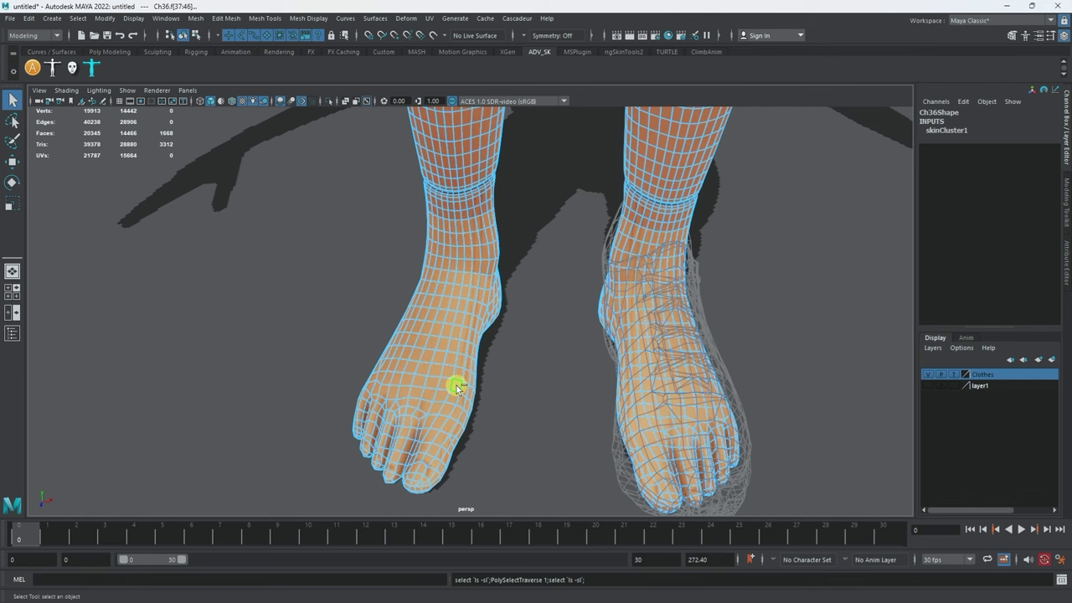
key("shift+period")
In the side view, lasso away the selected ankle faces above the shoe's collar, and return to the perspective view
left_click_drag(570, 357, 453, 317, "alt")
key("space")
left_click_drag(472, 275, 498, 281)
key("f")
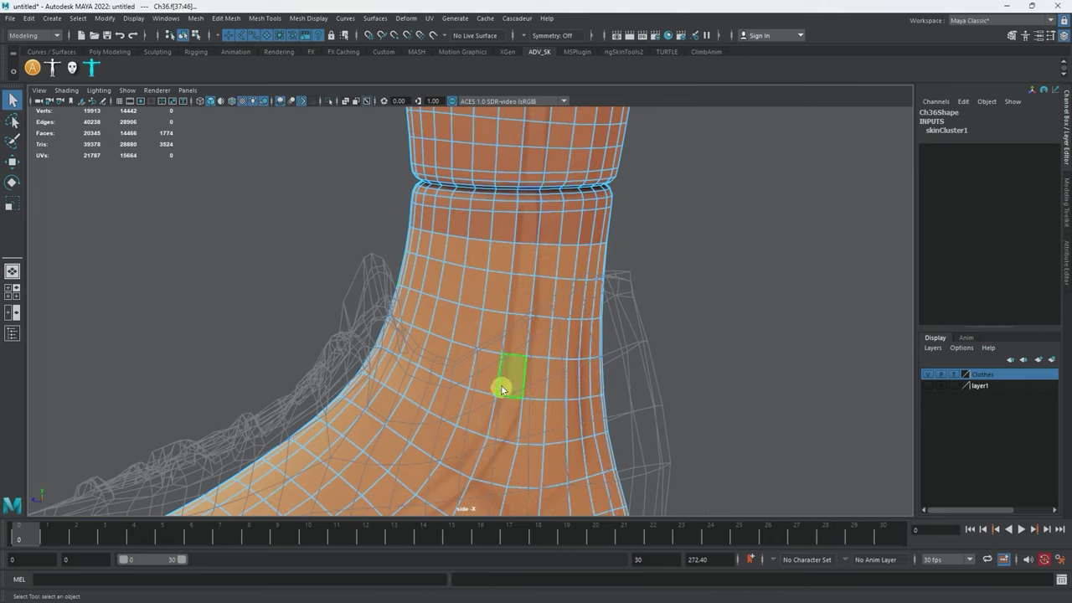
left_click(13, 120)
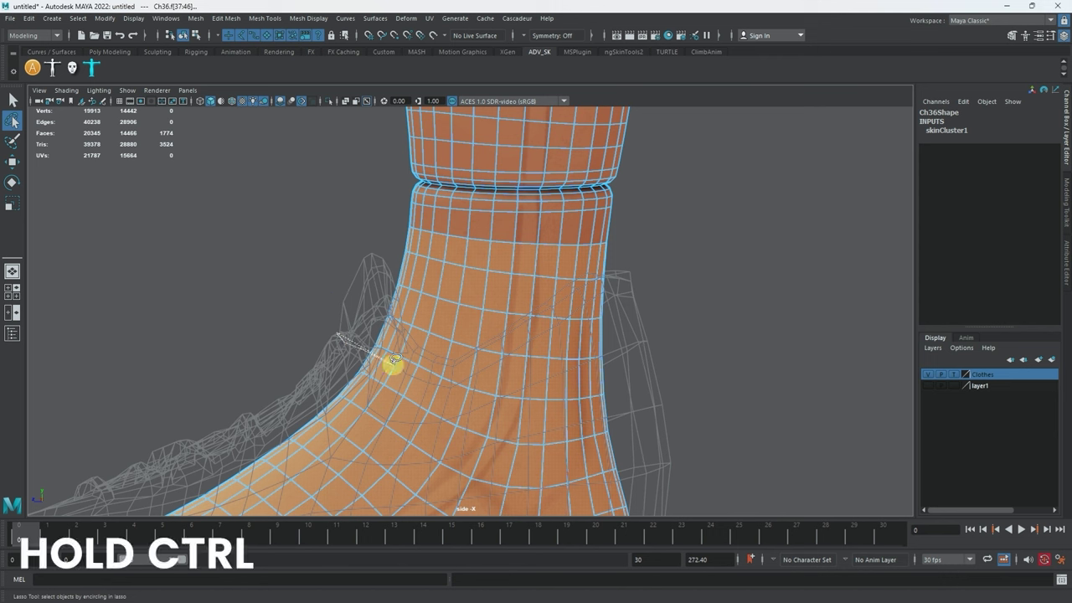
mouse_move(394, 362)
left_mouse_down("ctrl")
mouse_move(524, 402)
mouse_move(616, 400)
mouse_move(677, 194)
mouse_move(579, 158)
mouse_move(351, 172)
left_mouse_up("ctrl")
key("space")
left_click(415, 209)
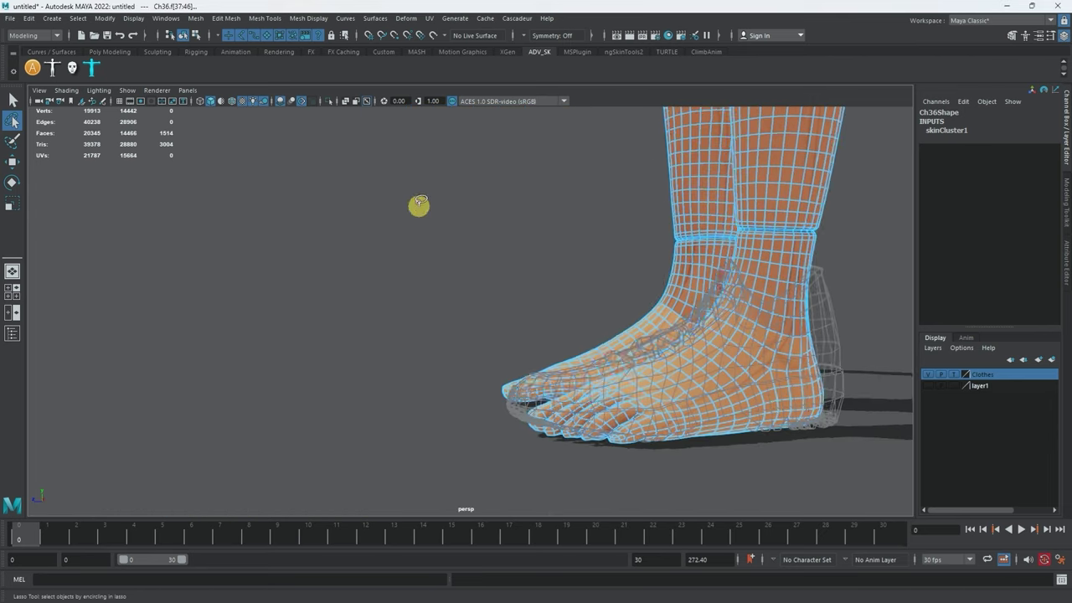
left_click_drag(419, 204, 217, 215, "alt")
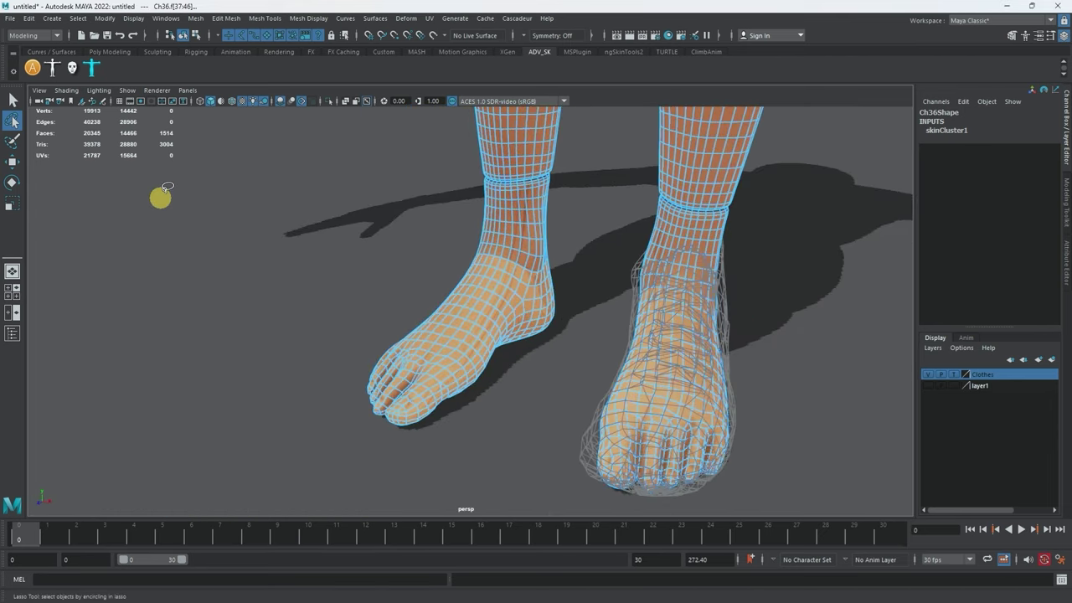
Assign the Transparent material to the selected foot faces in the Hypershade and close the Hypershade
left_click(667, 38)
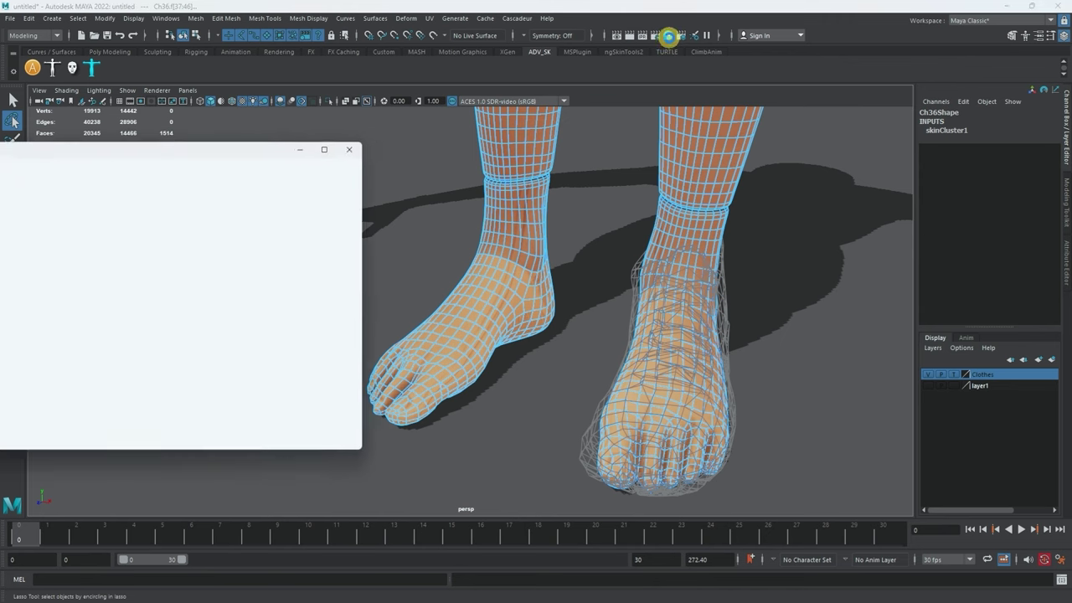
left_click_drag(52, 153, 468, 96)
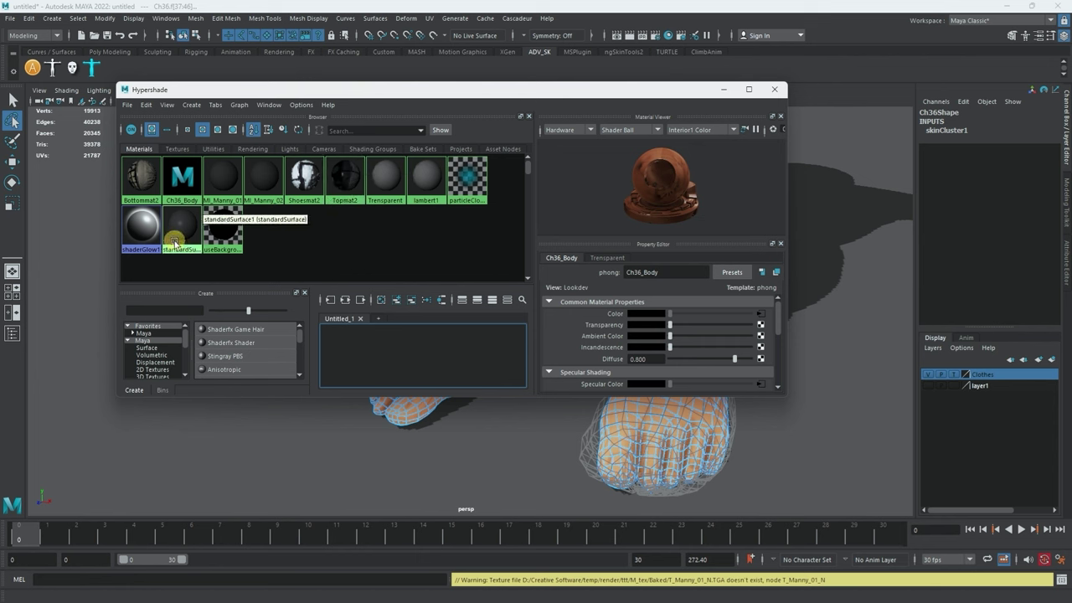
right_click(383, 164)
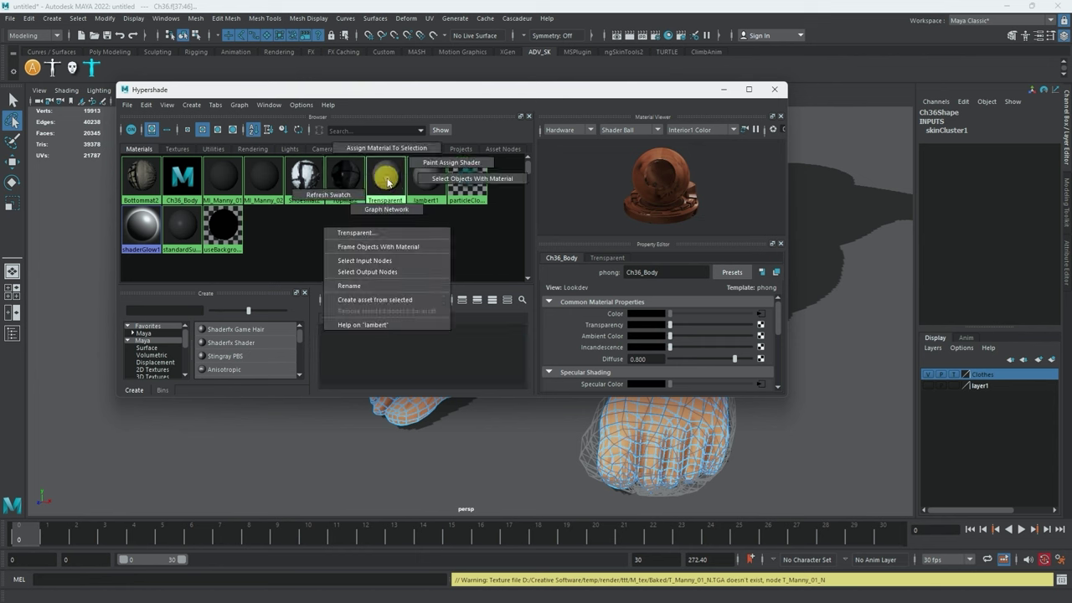
left_click(385, 148)
left_click(774, 89)
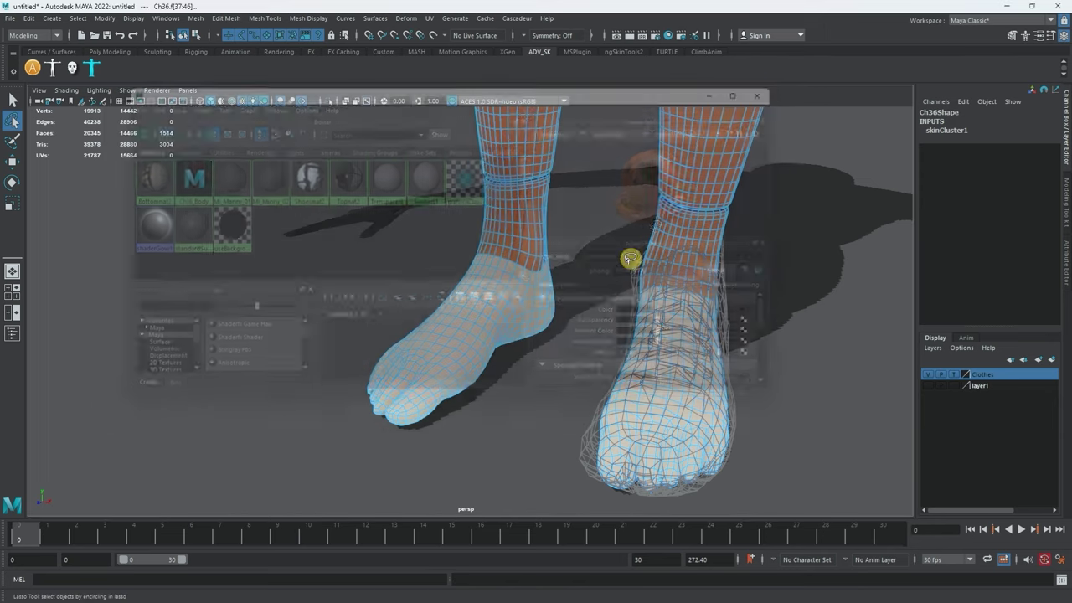
left_click_drag(606, 294, 529, 286, "alt")
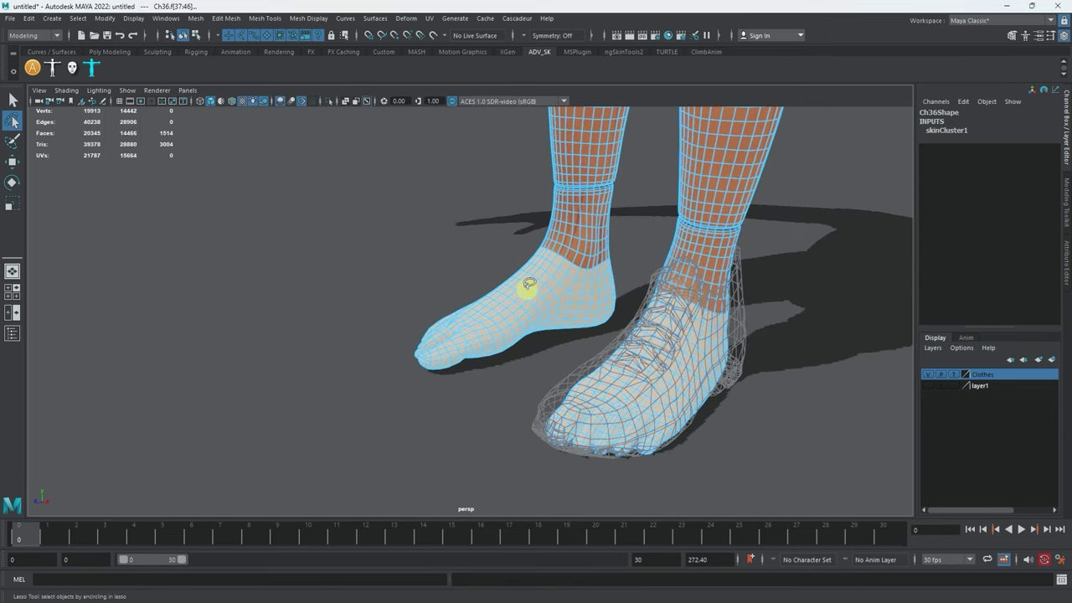
Return to object selection and isolate the body mesh to examine the Transparent areas on the feet and legs
key("F8")
left_click_drag(459, 303, 347, 106, "alt")
left_click(330, 227)
left_click(328, 102)
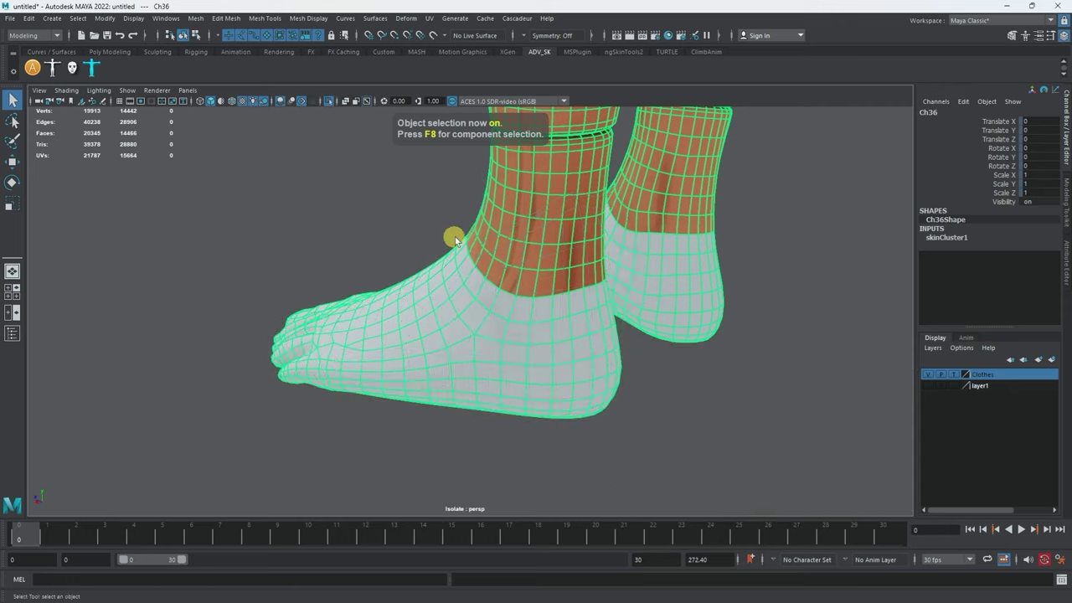
left_click_drag(450, 239, 488, 313, "alt")
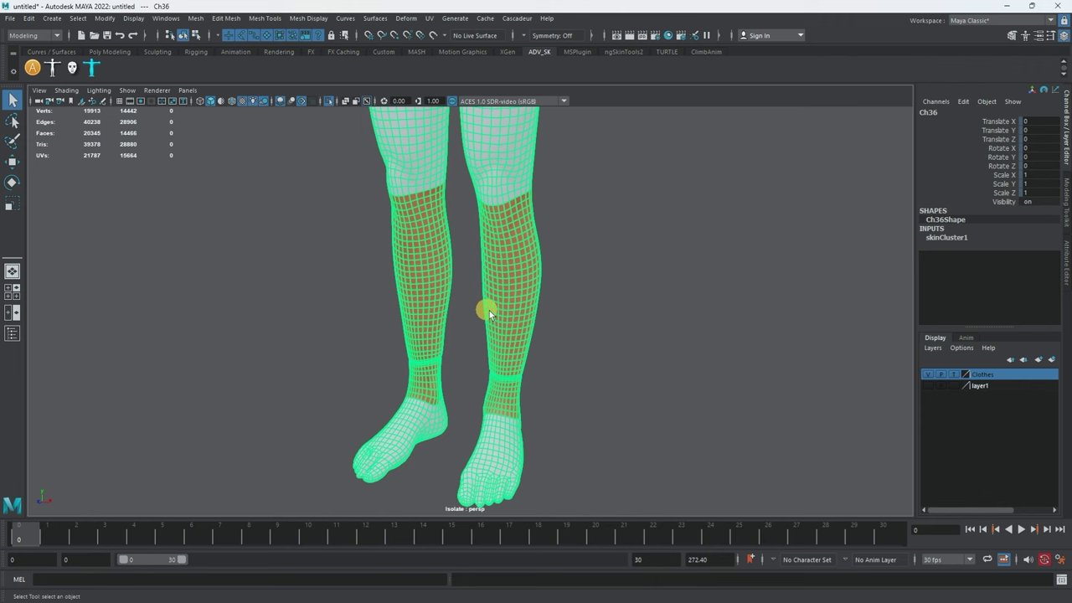
left_click(624, 266)
left_click_drag(577, 304, 594, 285, "alt")
middle_click_drag(594, 285, 536, 282, "alt")
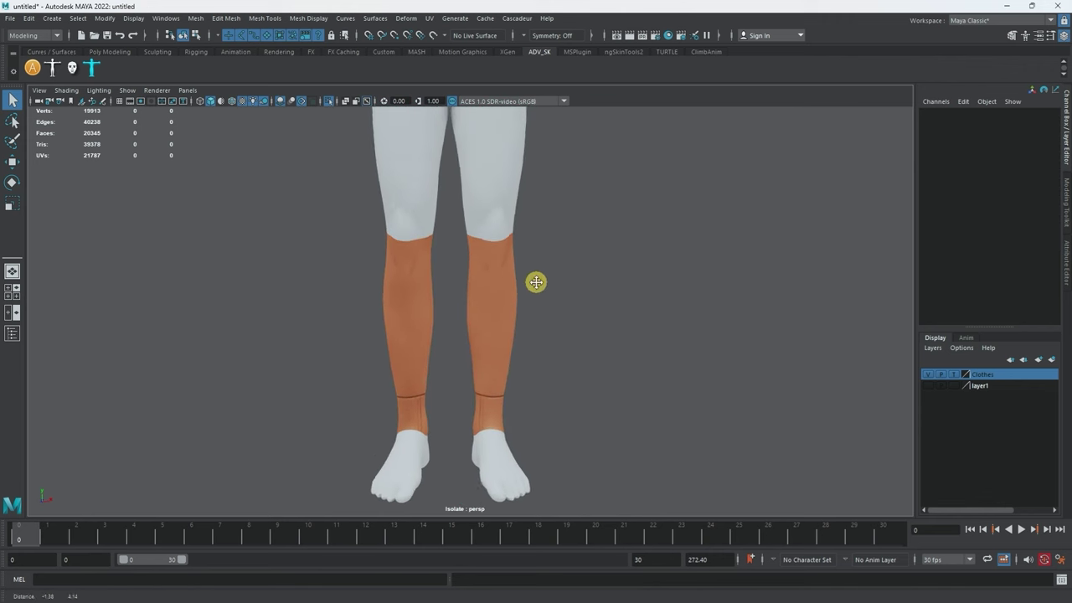
right_click_drag(536, 282, 449, 349, "alt")
Leave isolation and return the Clothes layer to normal display so the shoe is selectable, with nothing left selected
key("ctrl+1")
left_click_drag(449, 349, 643, 444, "alt")
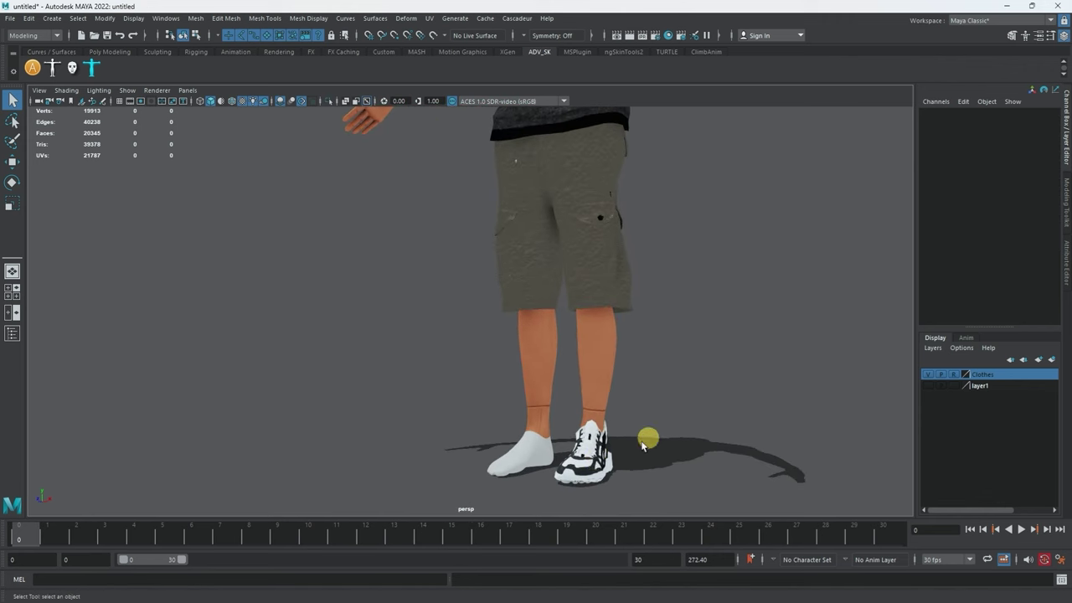
left_click(587, 438)
left_click(659, 431)
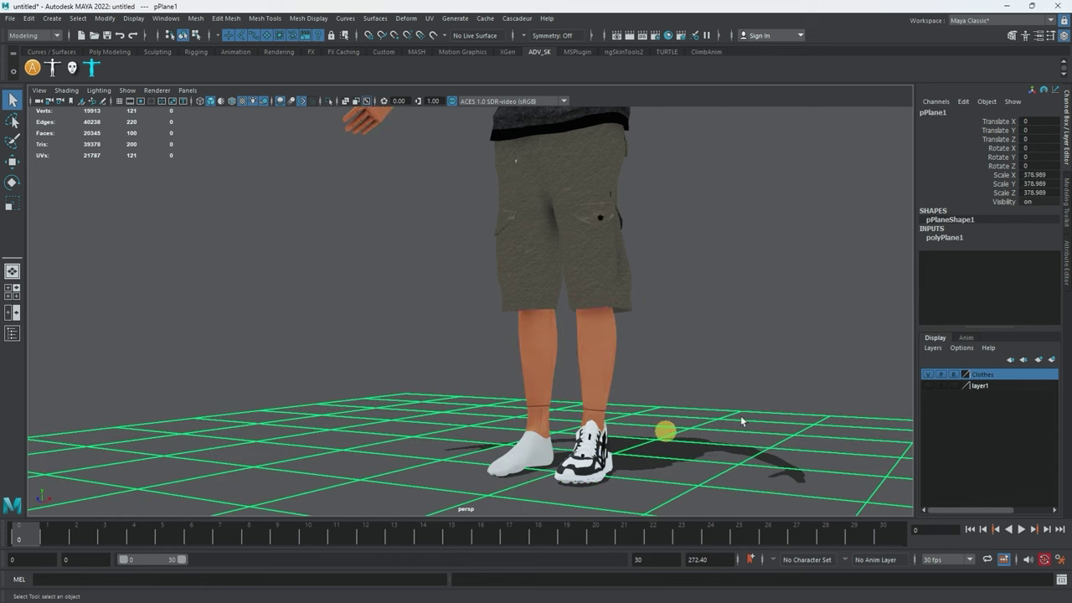
left_click(801, 287)
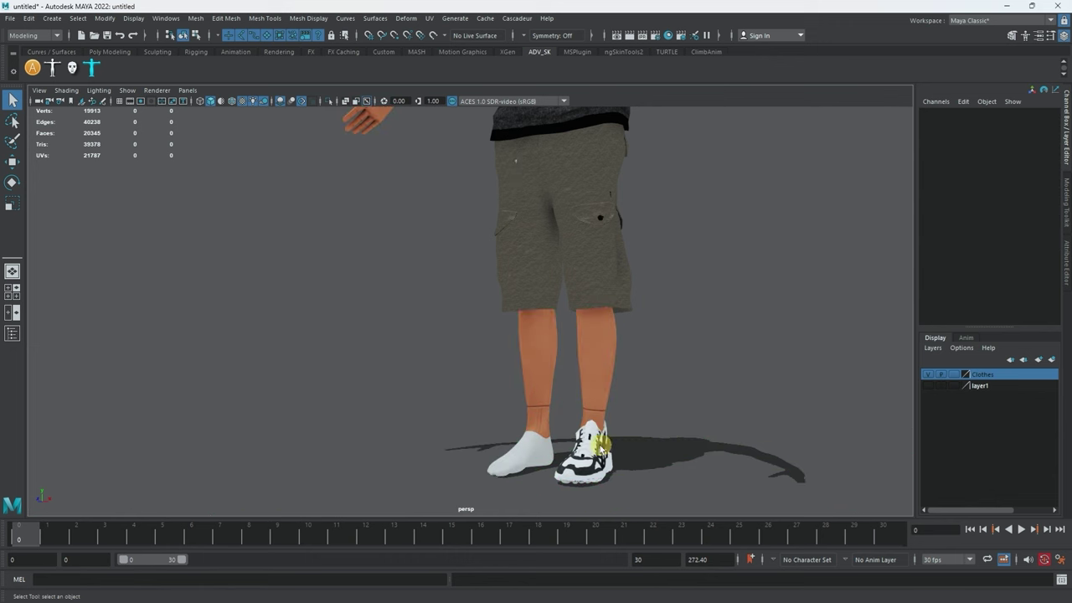
Select the shoe mesh and rename it Shoe in the Outliner
left_click(604, 447)
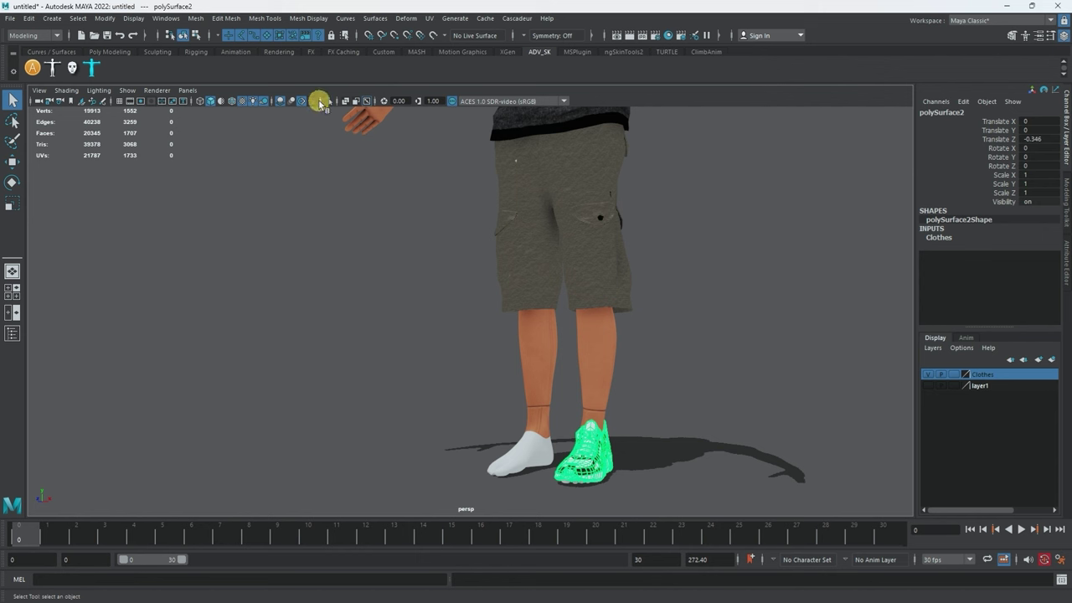
key("shift+o")
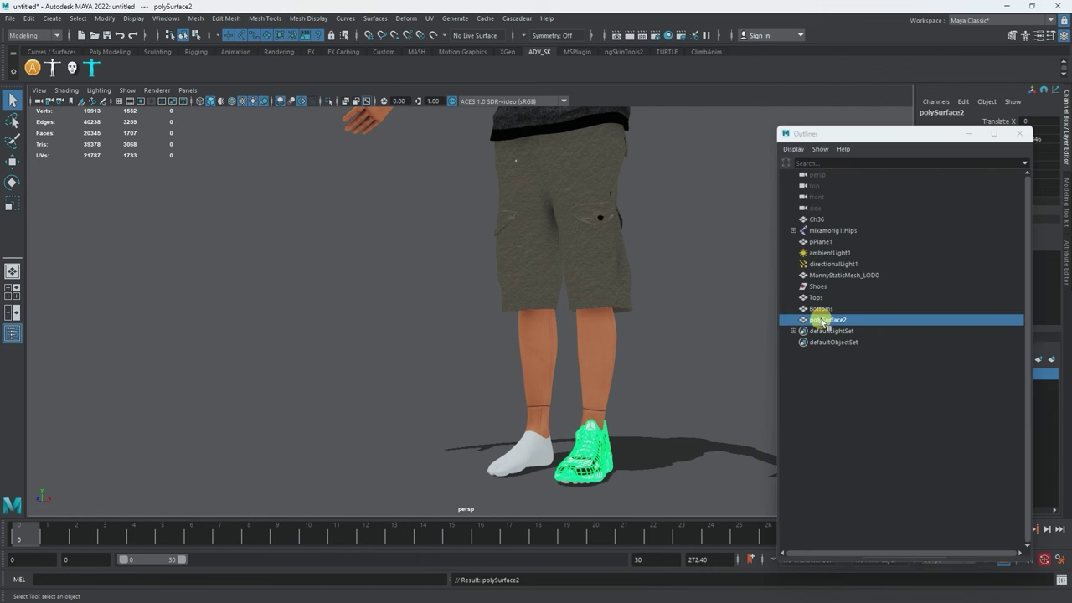
double_click(824, 320)
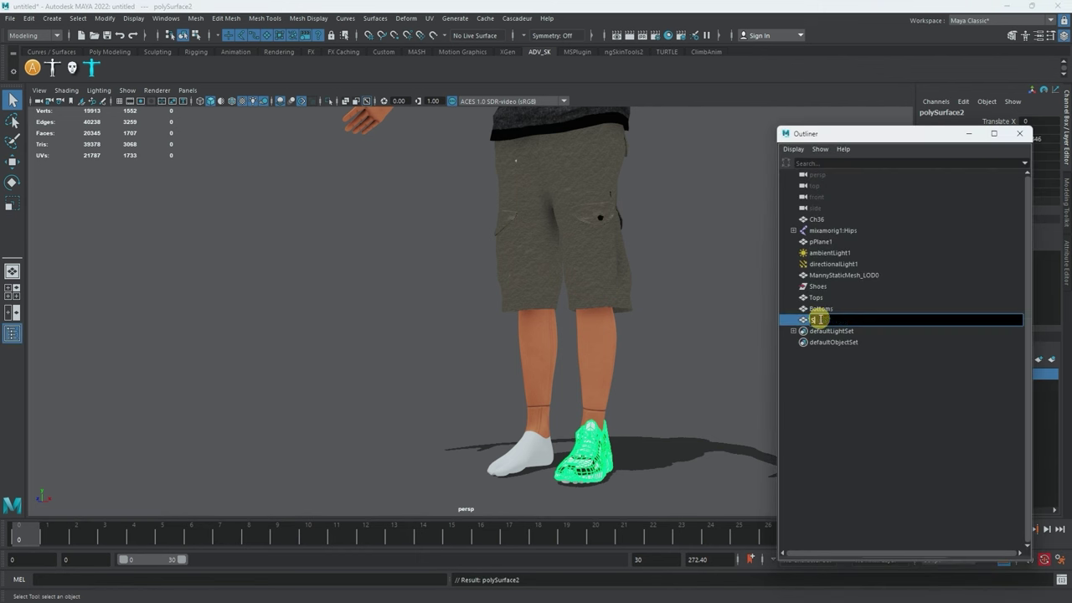
type("Shoe")
key("Return")
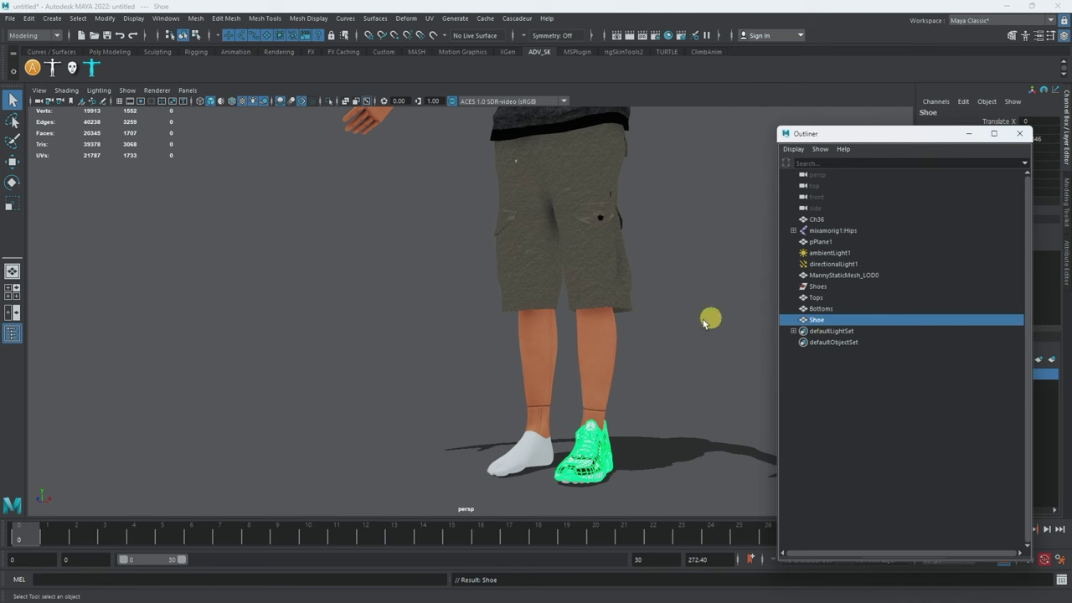
Mirror the Shoe mesh across the body onto the bare foot
left_click_drag(703, 322, 697, 359, "alt")
key("w")
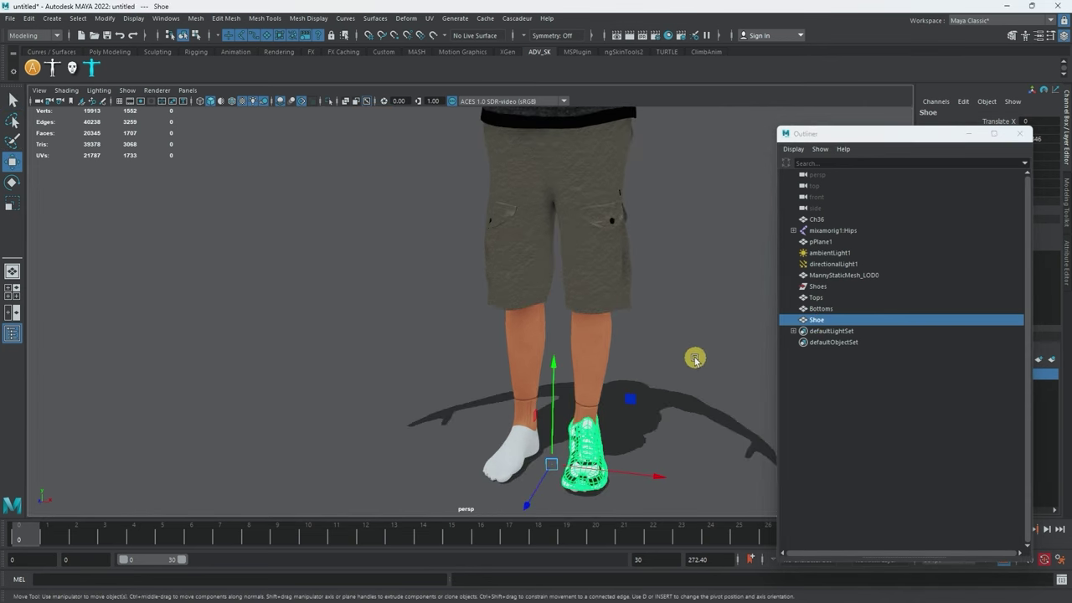
left_click(197, 18)
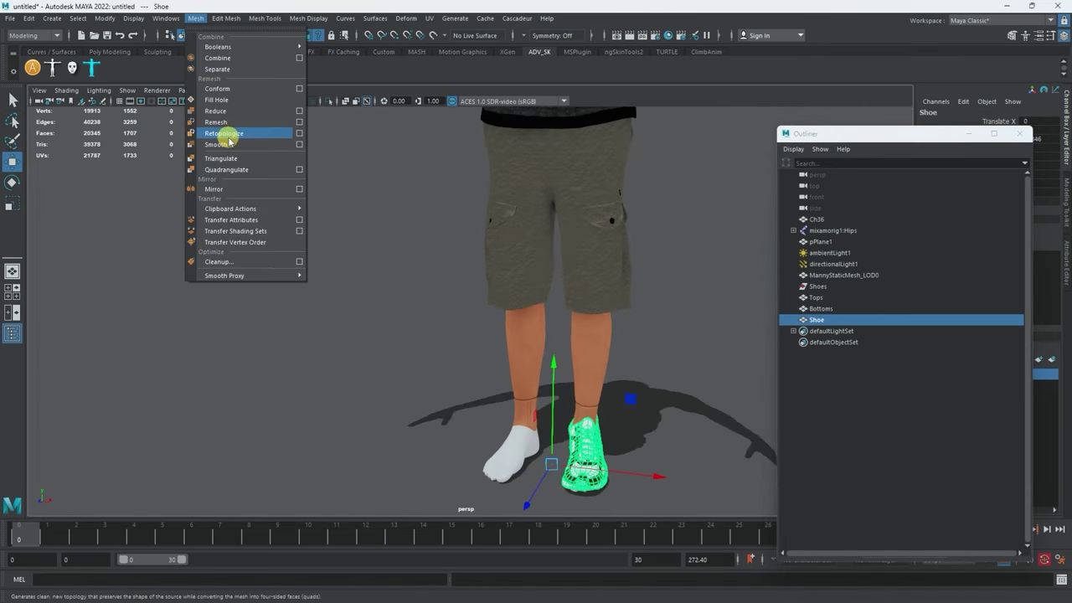
left_click(220, 189)
Delete the construction history of the mirrored Shoe mesh
left_click(29, 19)
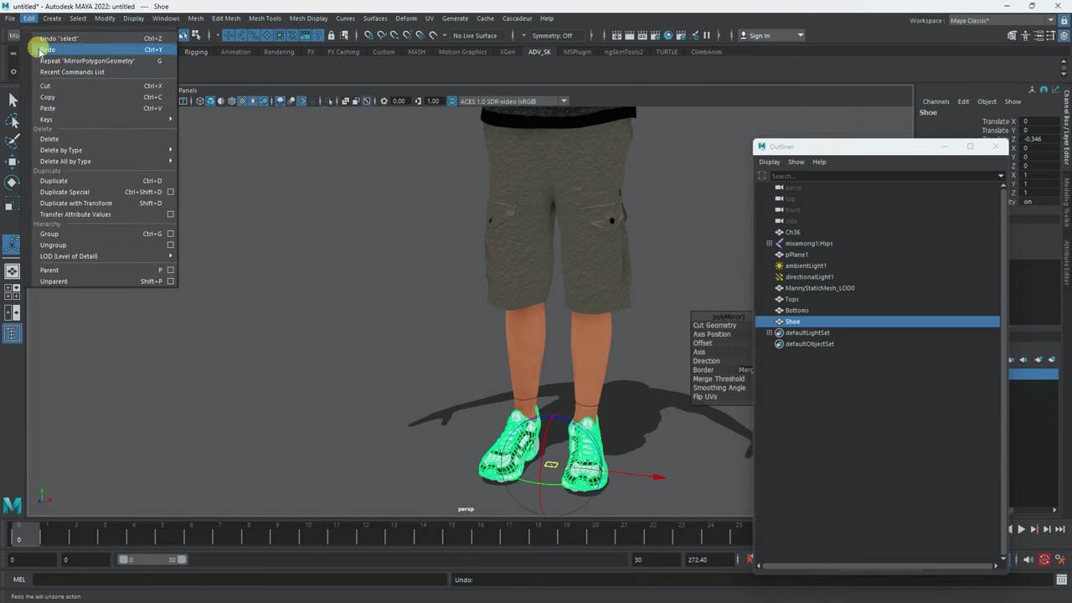
mouse_move(76, 124)
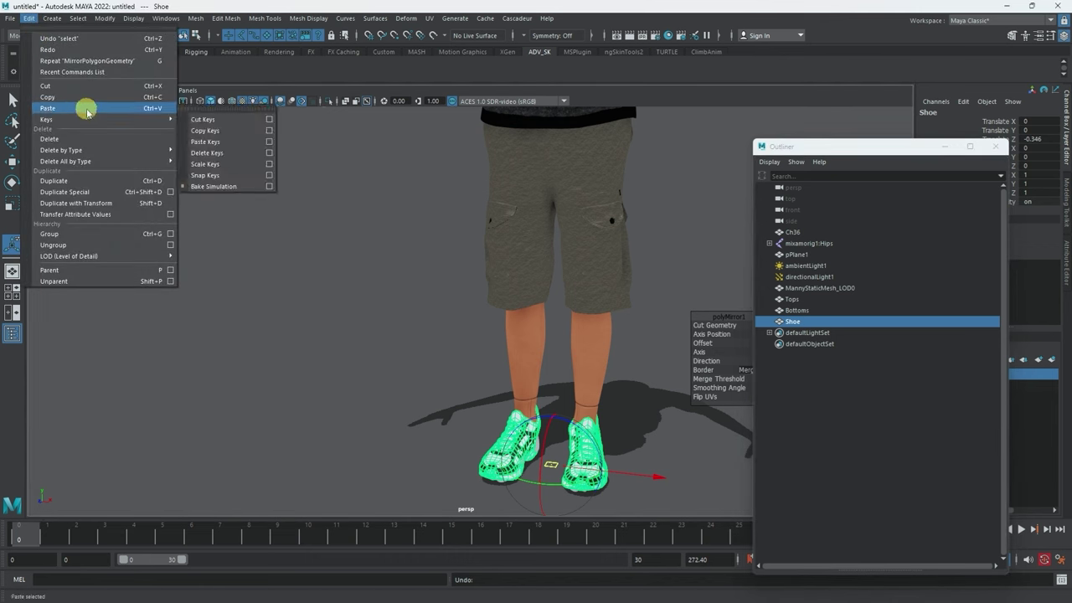
mouse_move(88, 150)
left_click(190, 150)
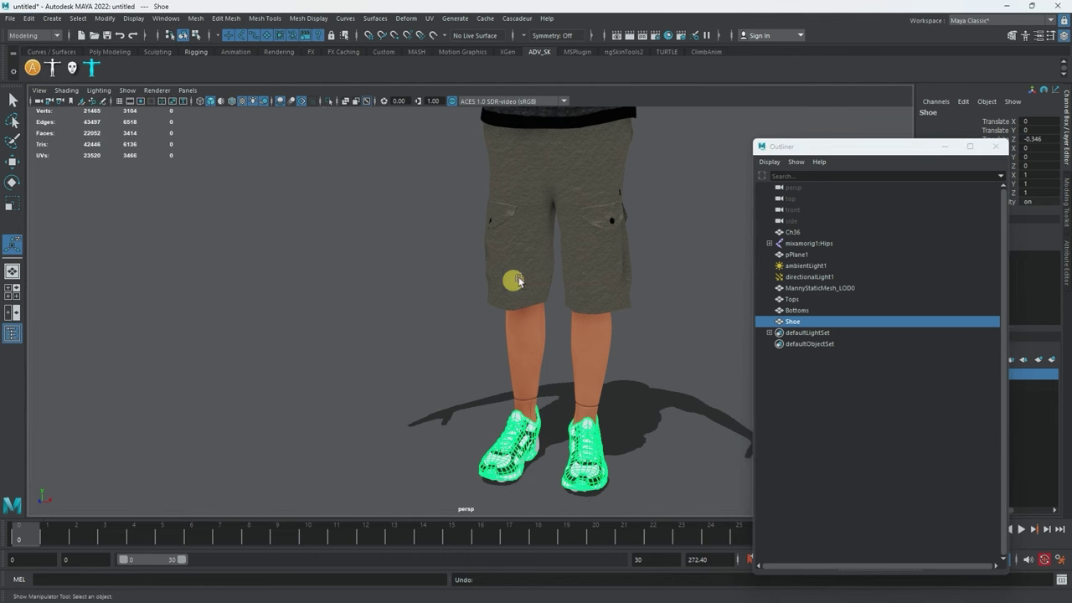
Select the Shoe mesh, move both shoes sideways along X as a test, and undo the move
left_click(816, 322)
left_click(800, 311)
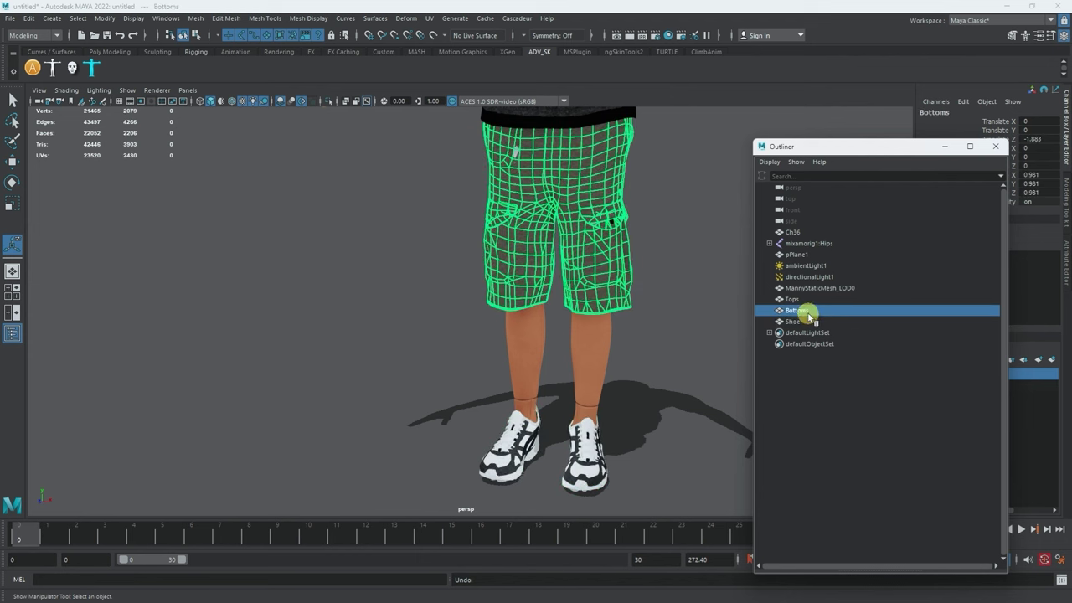
left_click(808, 322)
key("w")
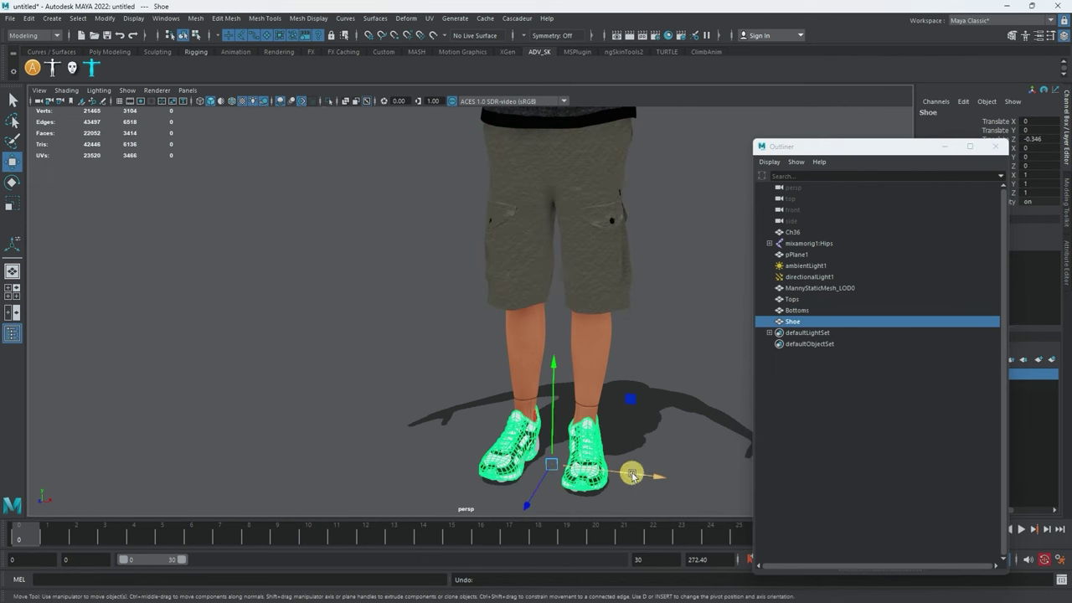
left_click_drag(632, 475, 511, 478)
key("ctrl+z")
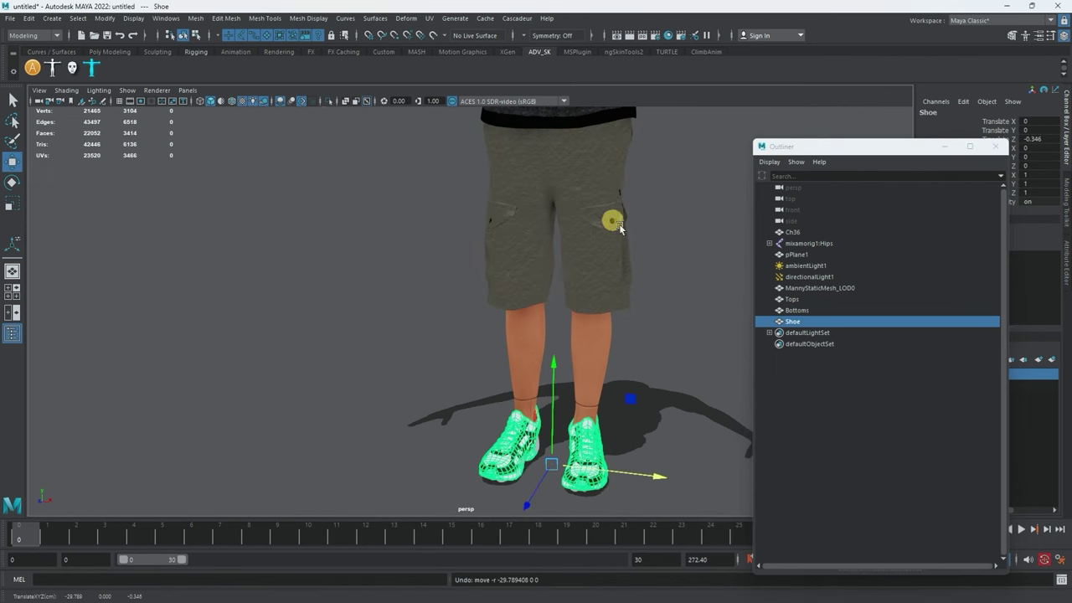
Select the Tops, Bottoms and Shoe meshes in the Outliner to review the separate clothing pieces, and clear the selection
right_click_drag(619, 226, 456, 276, "alt")
left_click(798, 289)
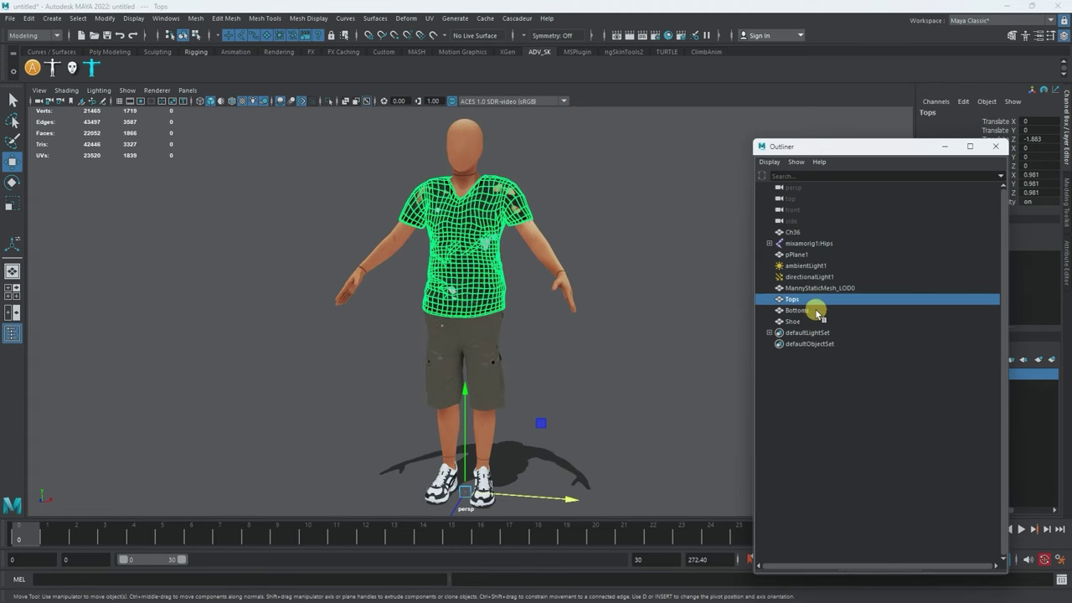
left_click(810, 310, "ctrl")
left_click(802, 322, "ctrl")
left_click(800, 321)
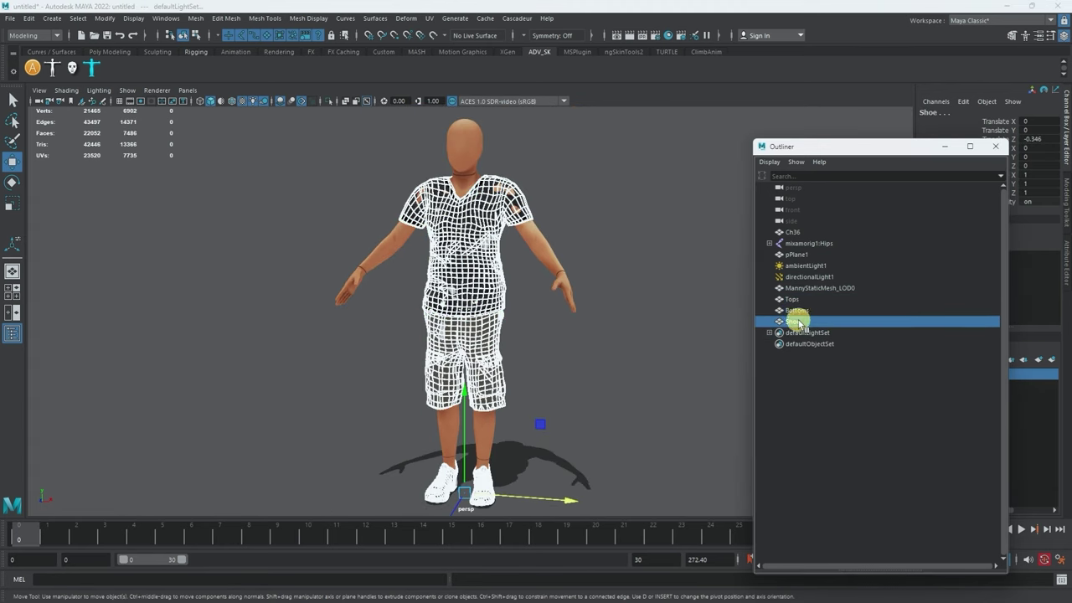
left_click_drag(592, 267, 574, 249, "alt")
left_click(572, 204)
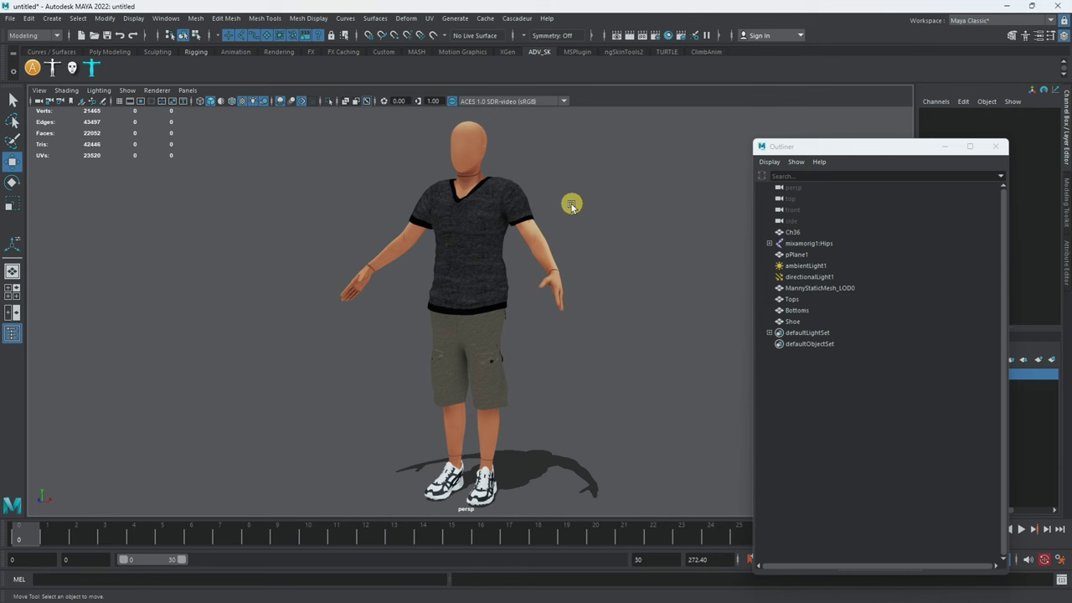
Select the Tops mesh and open the UV Editor to examine its UV layout
left_click(495, 210)
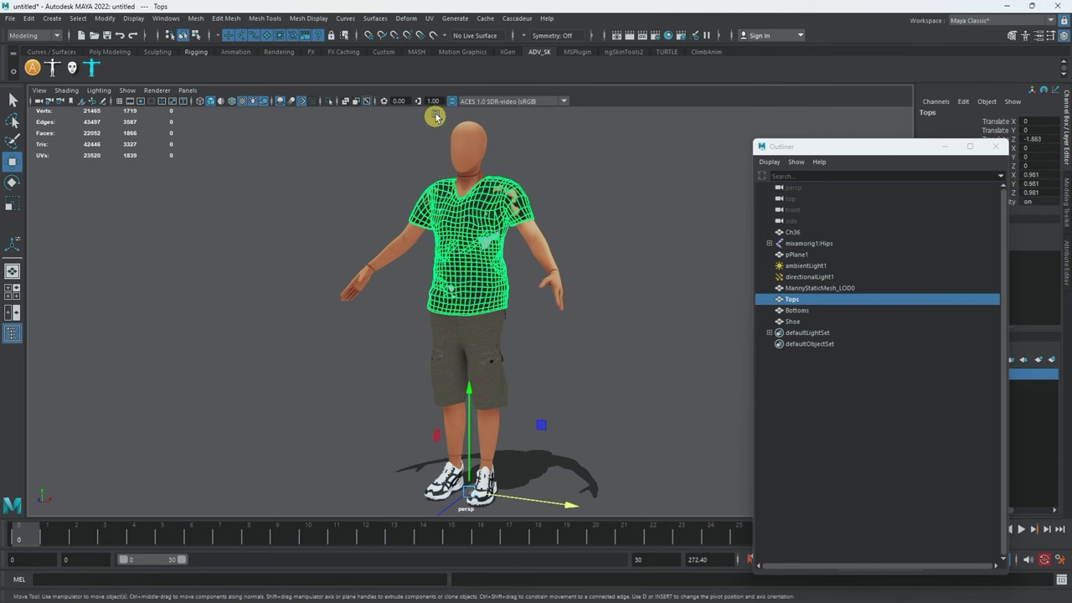
left_click(429, 18)
left_click(455, 39)
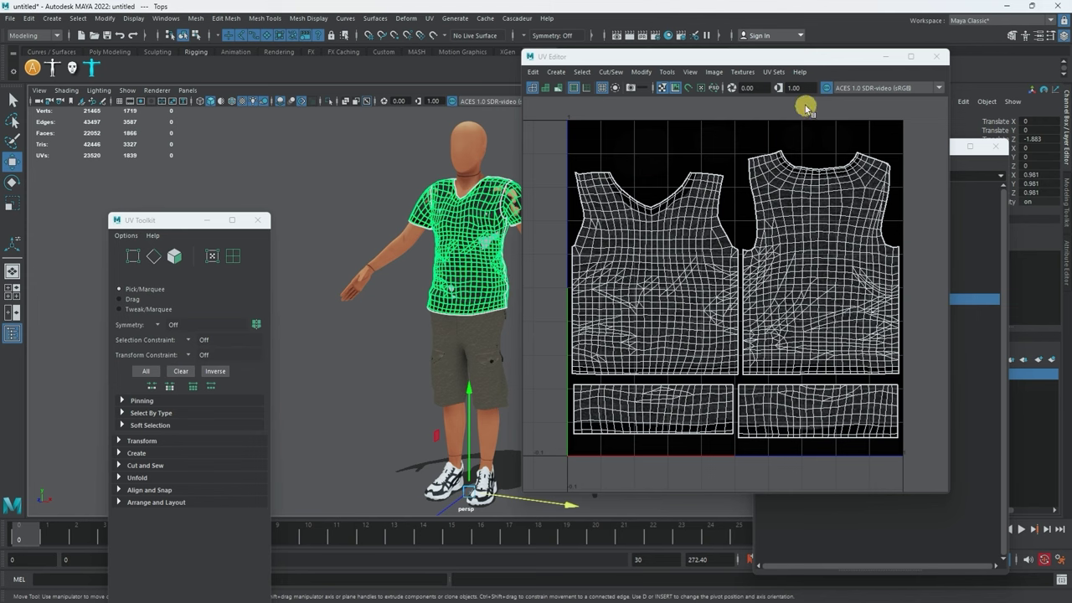
scroll(760, 246, "down", 2)
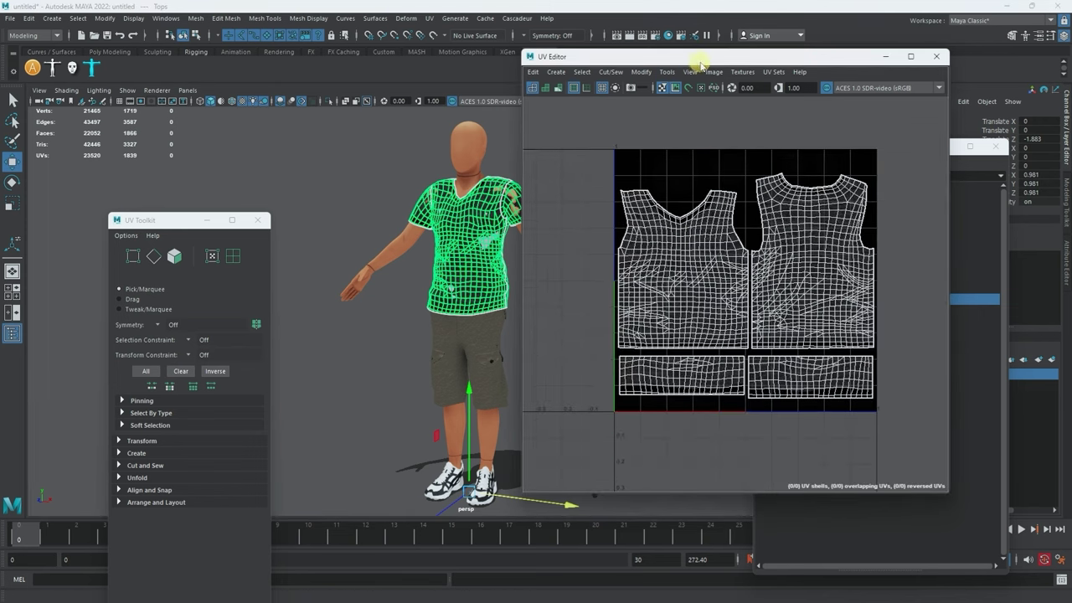
Rearrange the UV Editor and Outliner windows and inspect the UV layout of the Bottoms mesh
left_click_drag(702, 59, 683, 242)
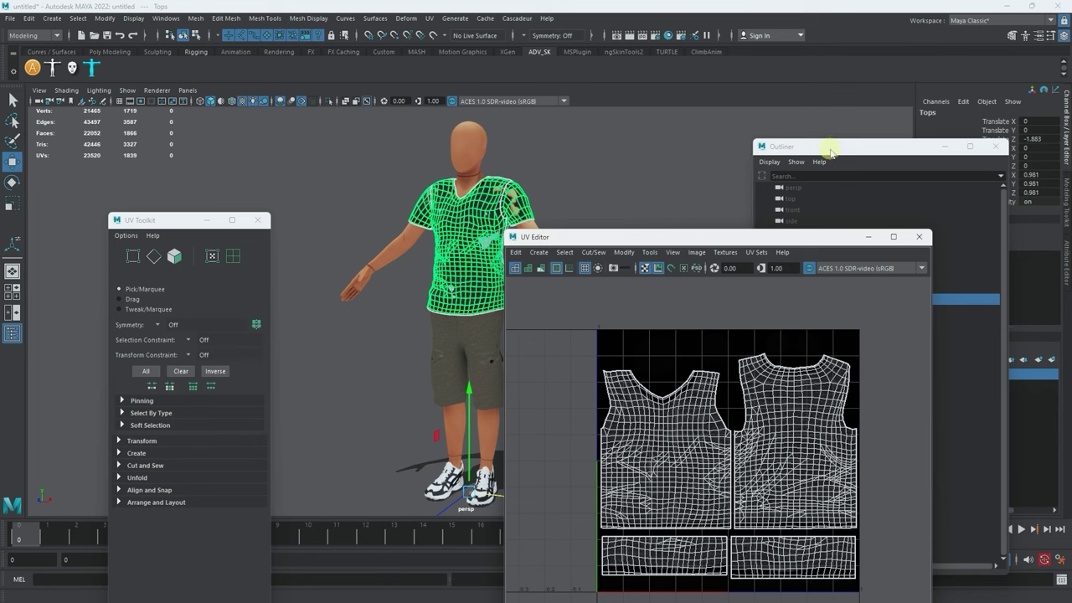
left_click_drag(832, 151, 870, 92)
left_click(856, 251)
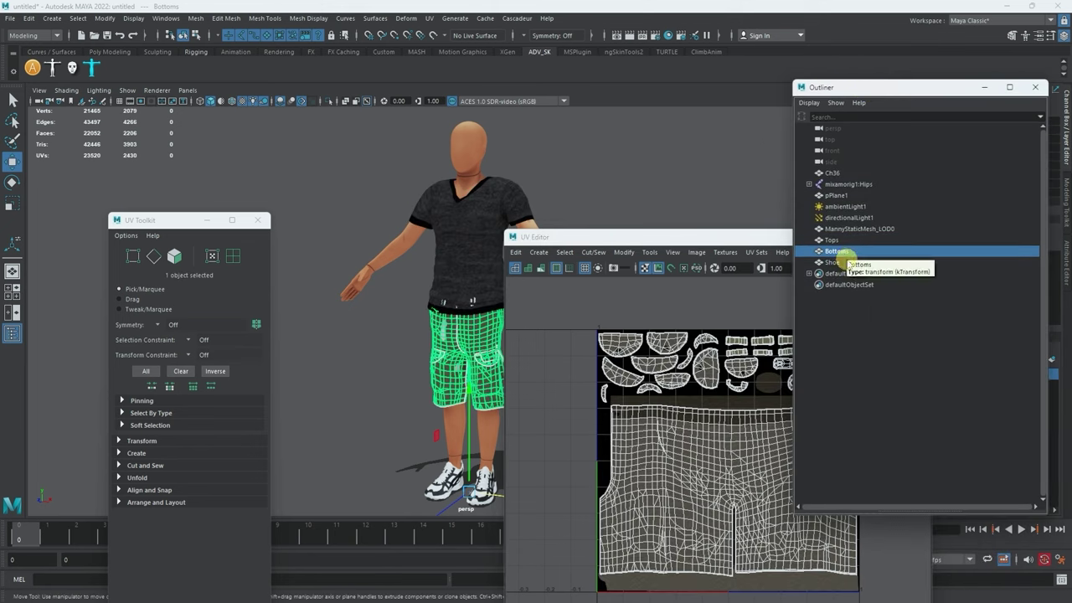
left_click_drag(738, 240, 667, 93)
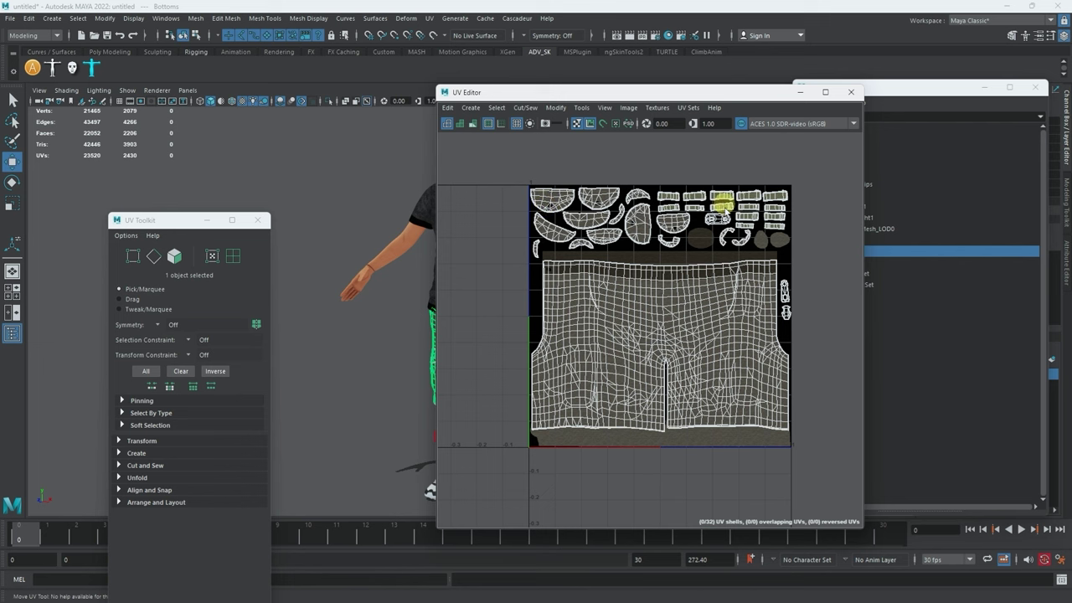
left_click_drag(611, 94, 777, 173)
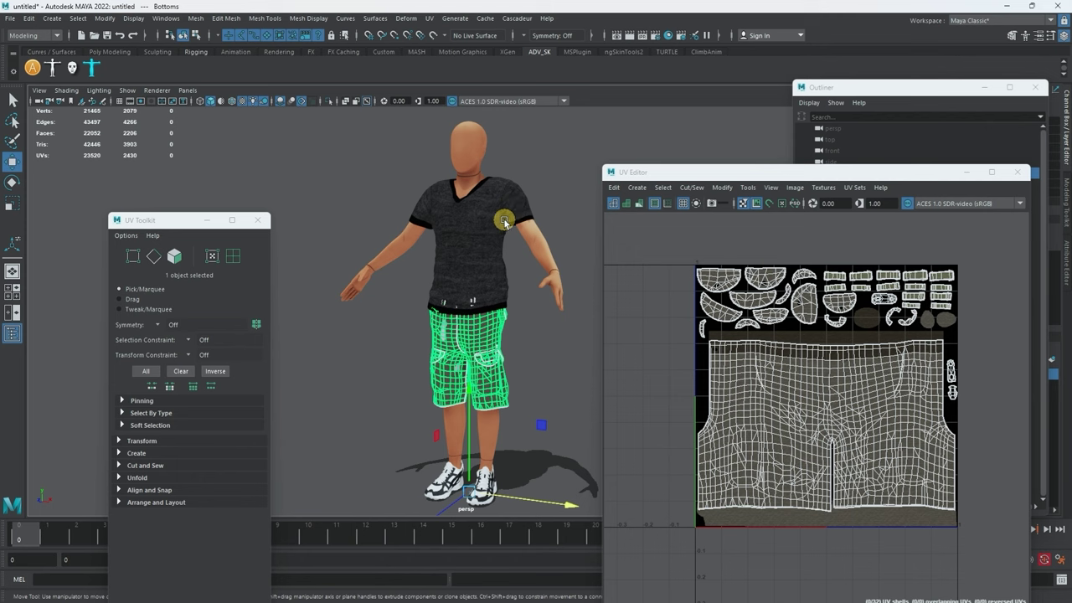
Select the Tops and Bottoms meshes together to compare their UV layouts in the UV Editor
left_click(504, 222)
left_click(507, 272, "shift")
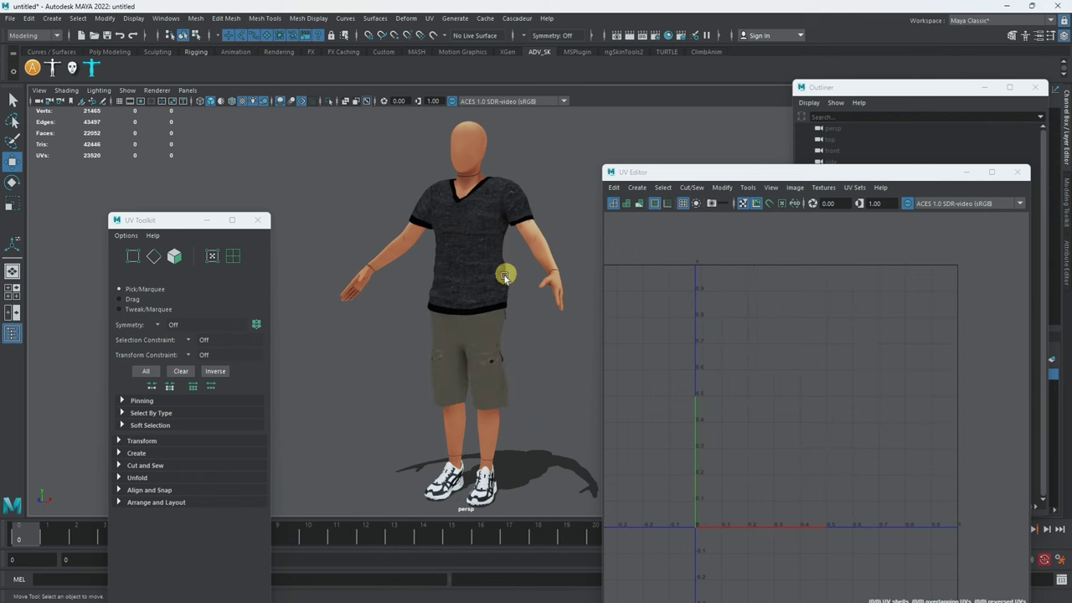
left_click(502, 271, "shift")
left_click(502, 337, "shift")
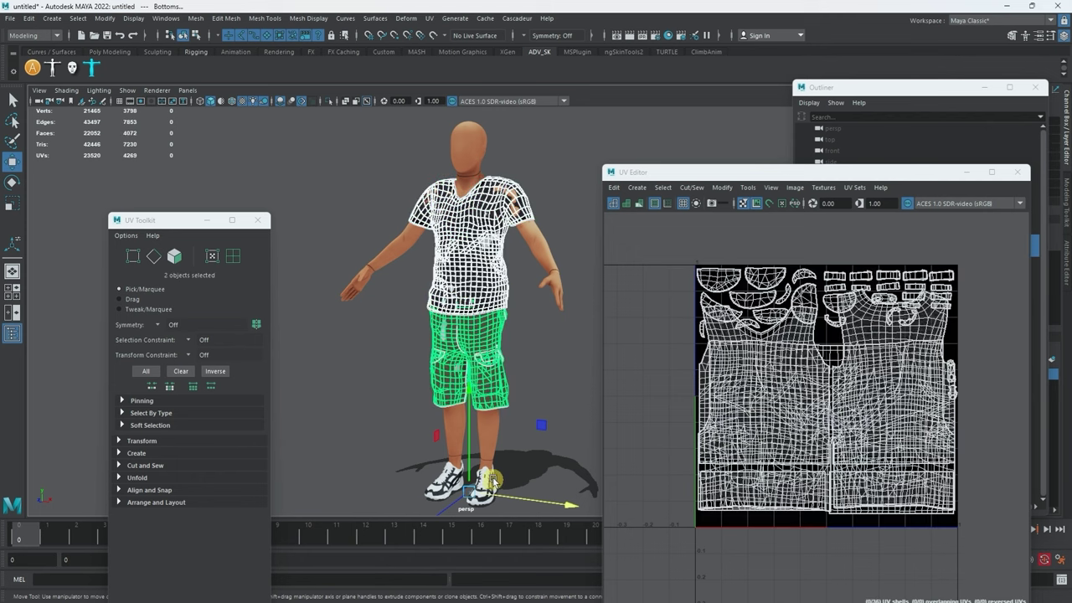
Inspect the UV layouts of the character's T-shirt, shorts and shoes, first combined and then for each garment separately
left_click(490, 479, "shift")
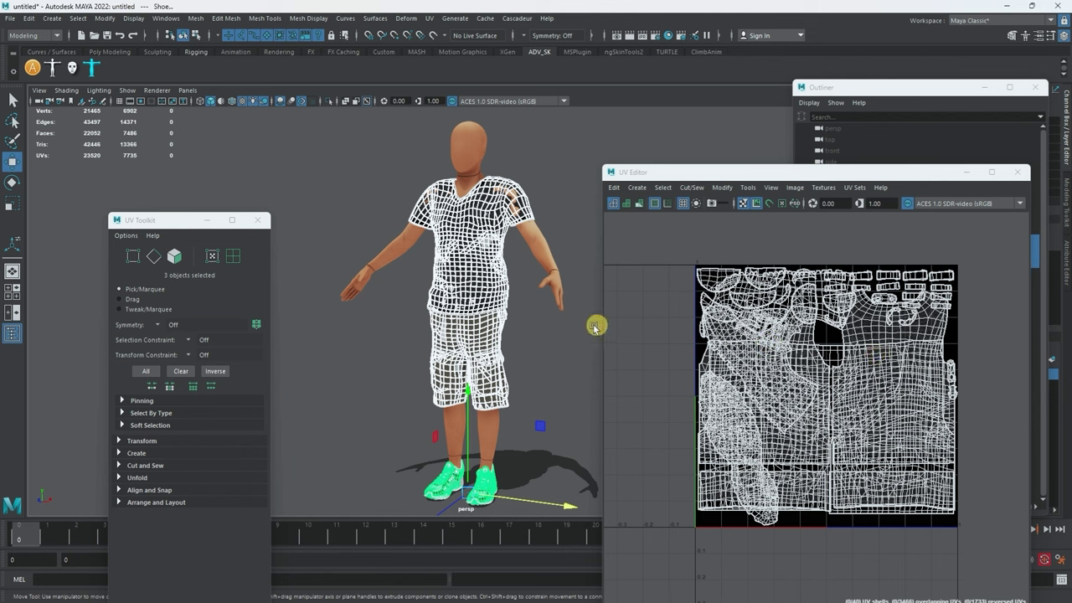
left_click(563, 208)
left_click(527, 209)
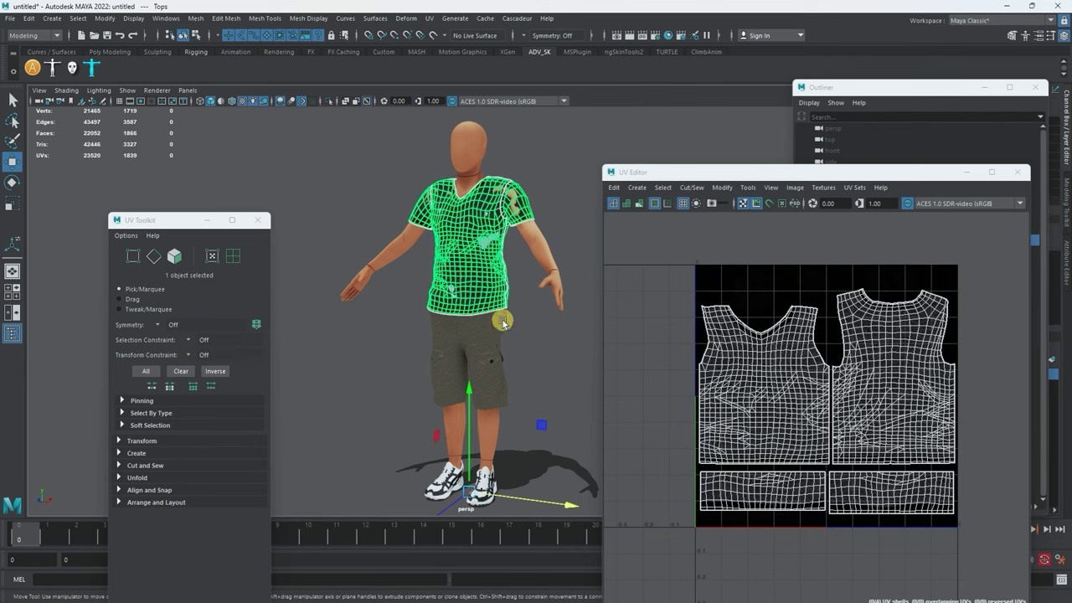
left_click_drag(503, 322, 549, 331, "alt")
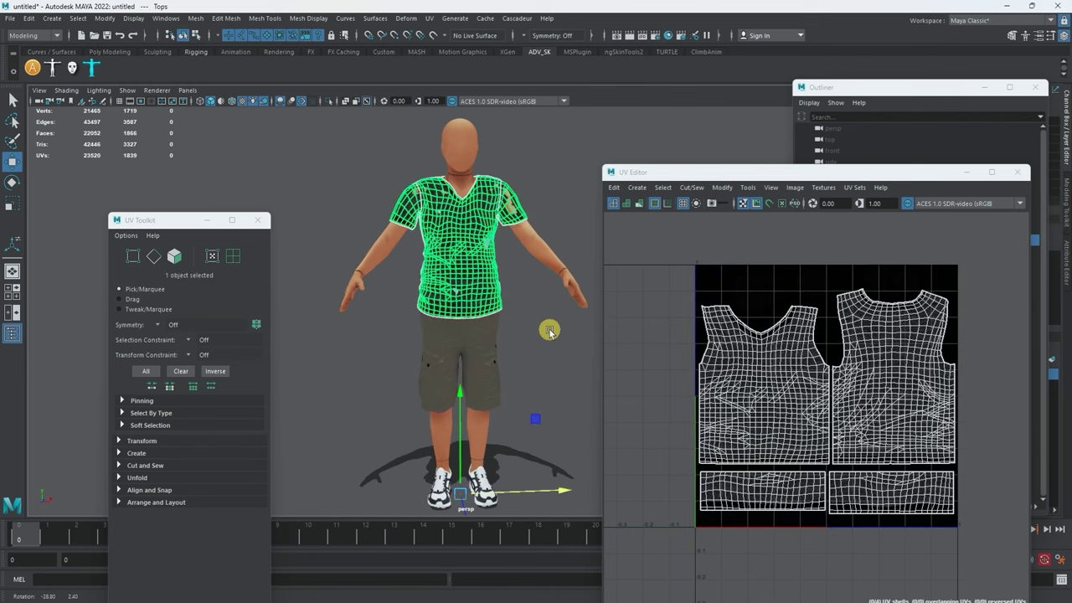
left_click(496, 327)
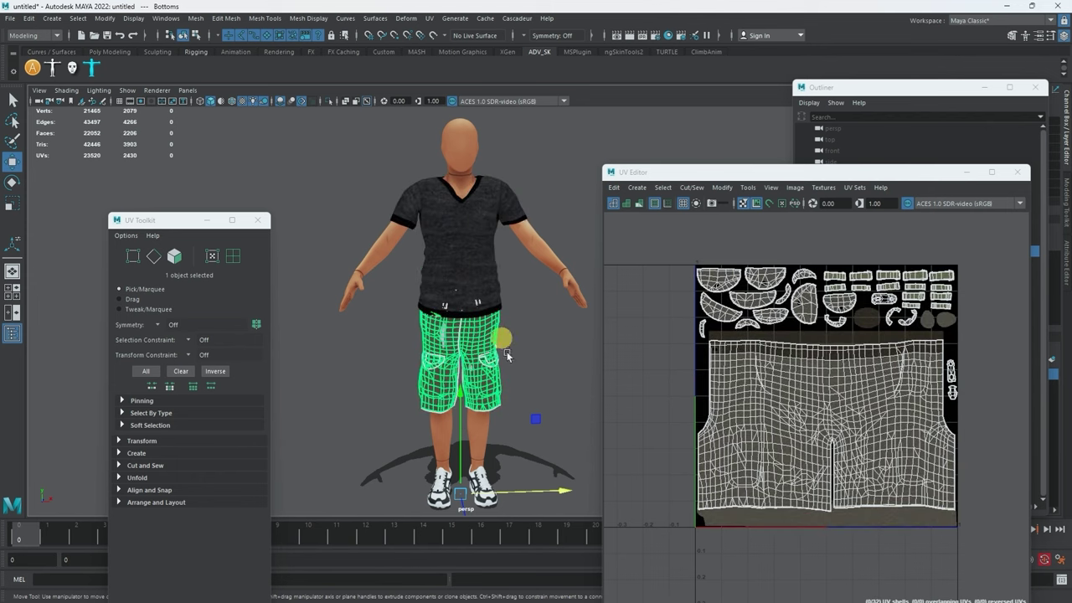
left_click(483, 476)
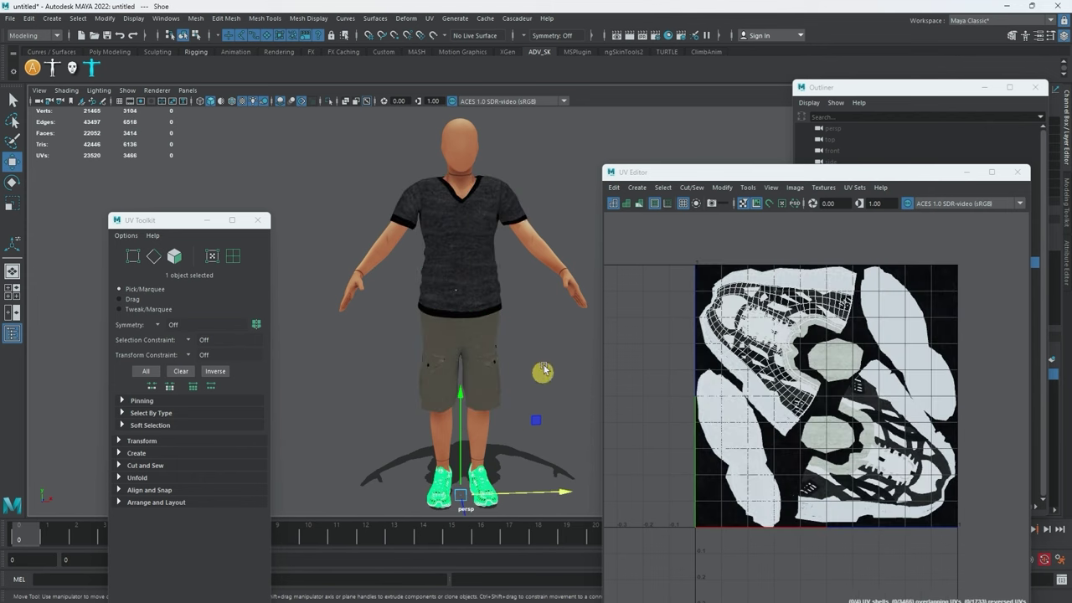
left_click(548, 335)
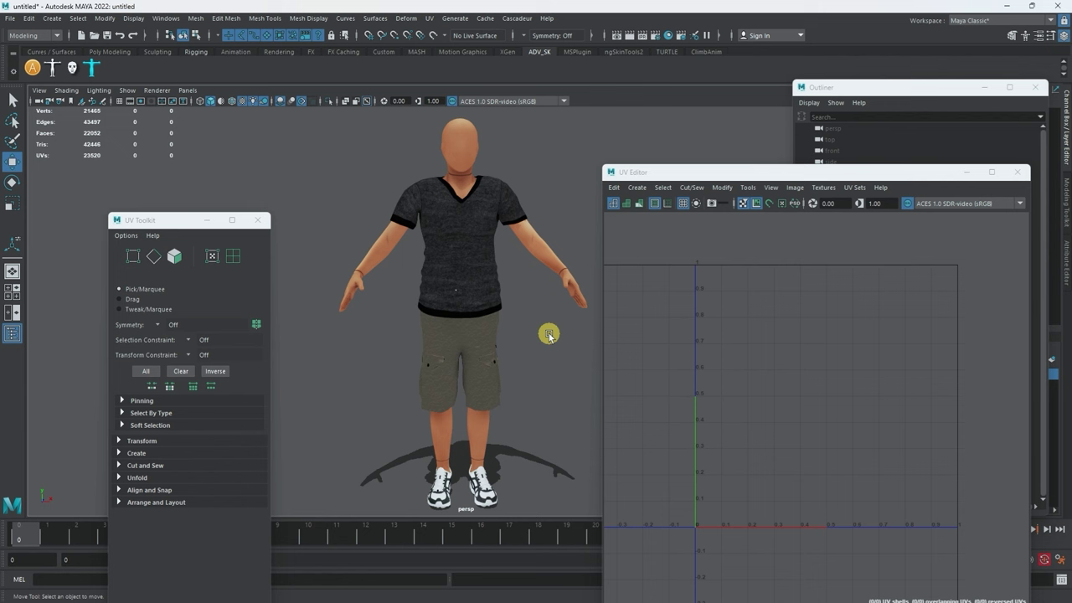
left_click(489, 479)
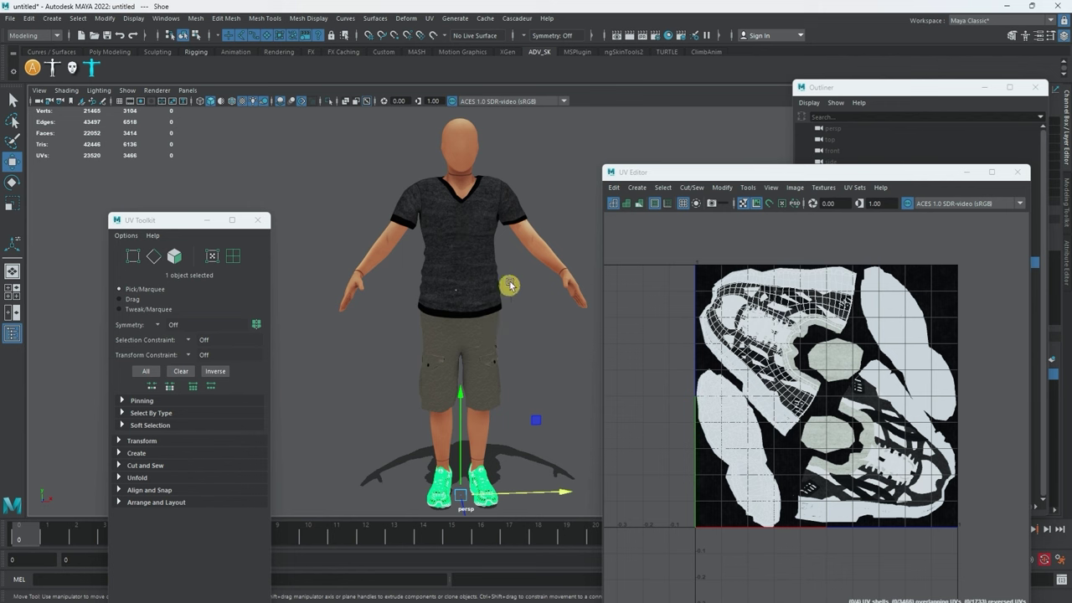
left_click(496, 335)
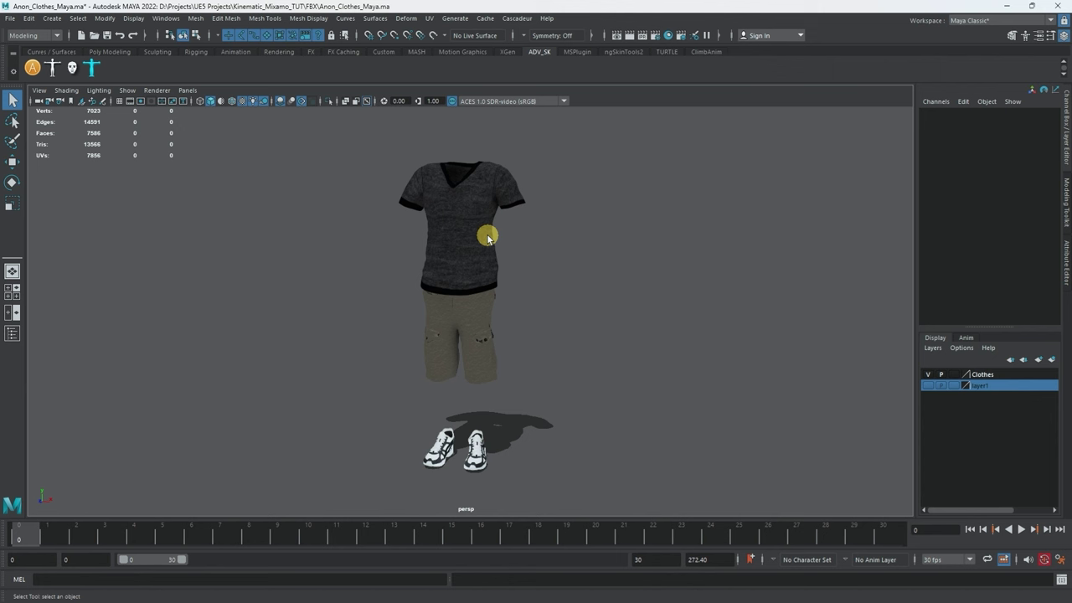
Look over the clothing meshes on their own in the clothes scene, checking the T-shirt and the shoes as separate objects
left_click_drag(488, 238, 454, 232, "alt")
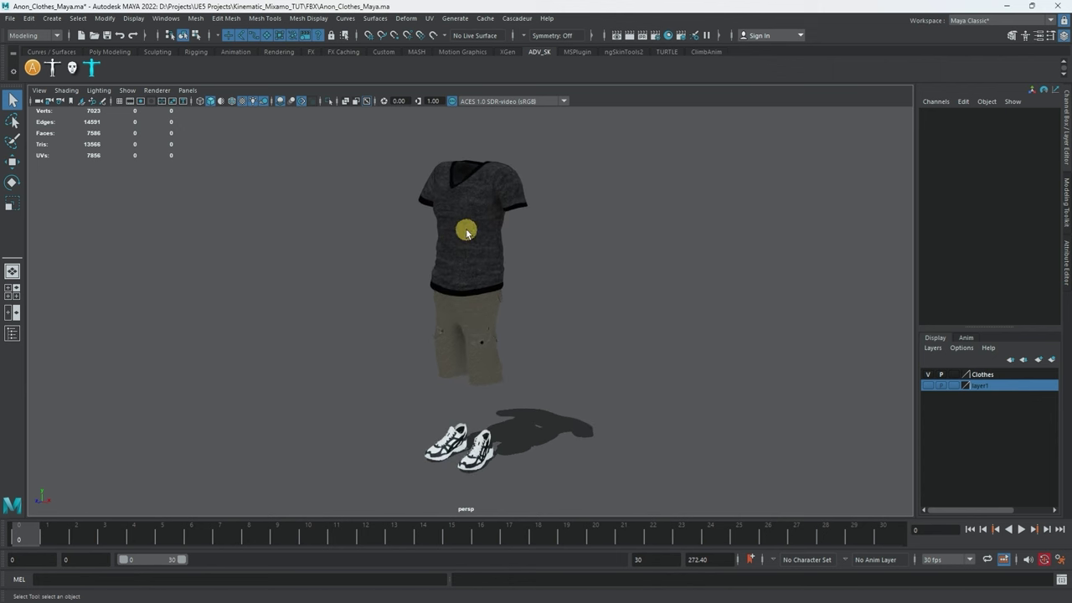
left_click(473, 237)
left_click_drag(524, 238, 548, 239, "alt")
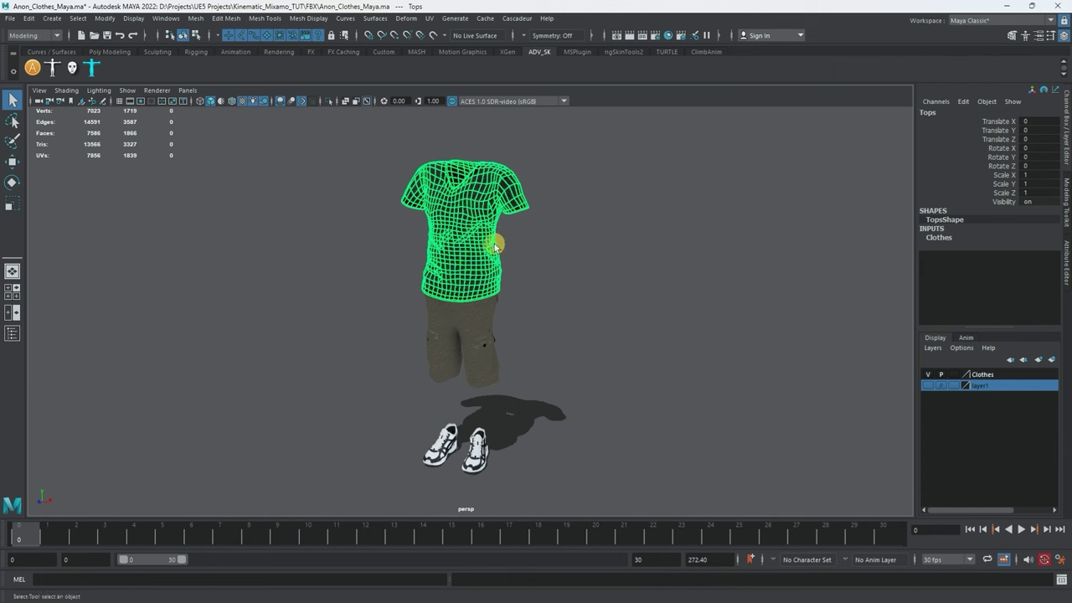
left_click(548, 232)
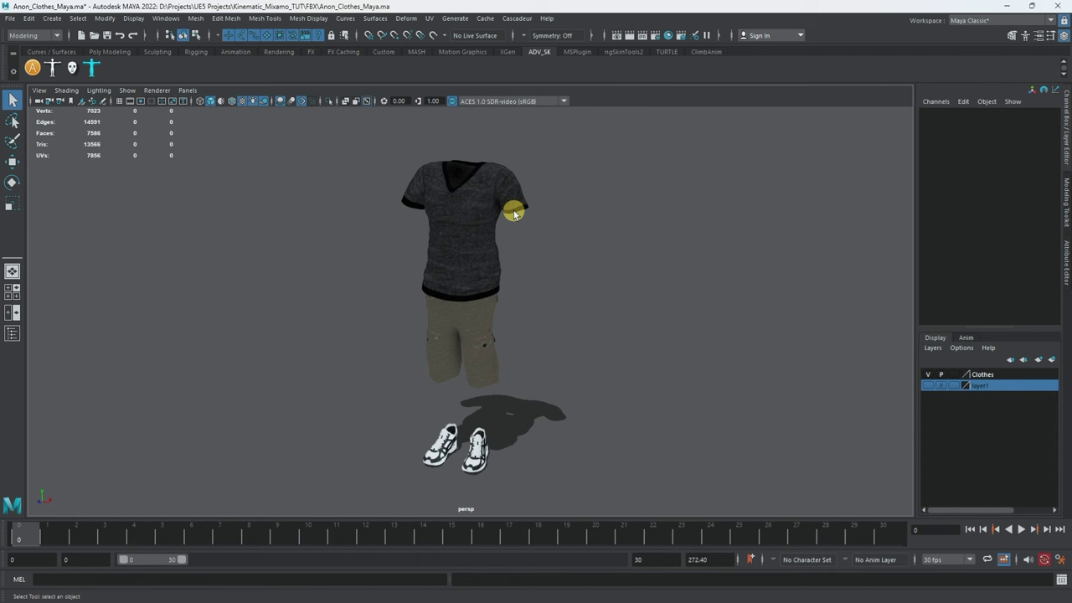
mouse_move(489, 246)
left_mouse_down("alt")
mouse_move(584, 239)
mouse_move(474, 253)
left_mouse_up("alt")
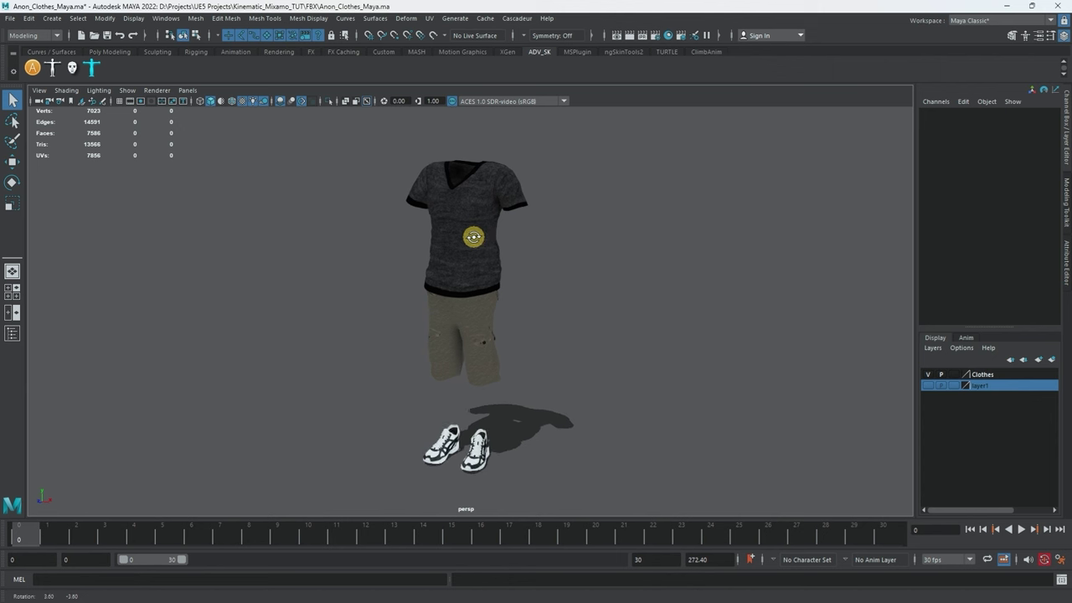
left_click(483, 435)
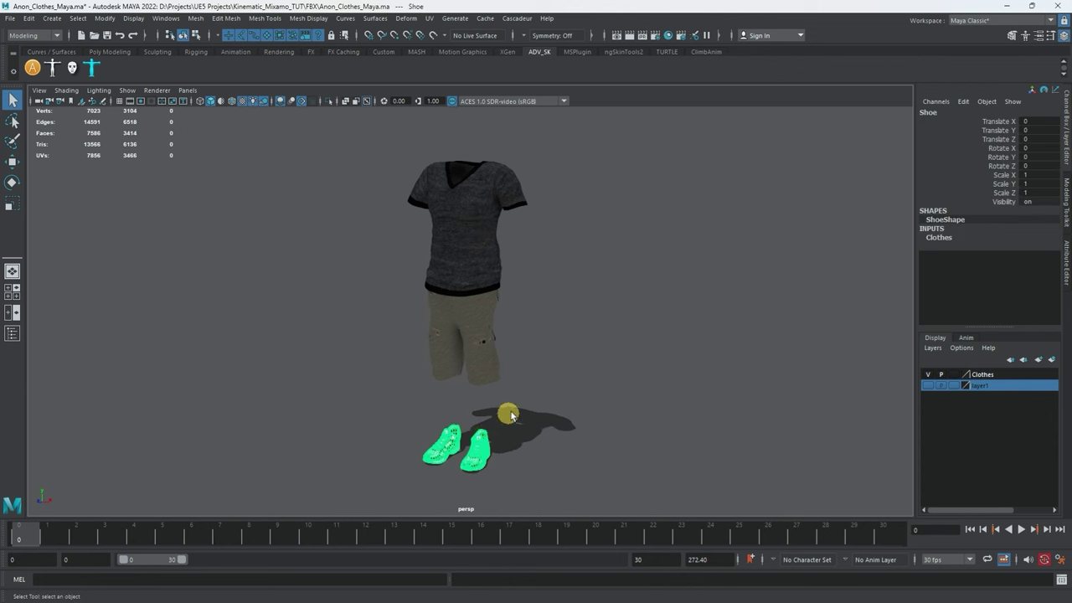
Examine the T-shirt's wireframe topology up close from the front and the back
left_click(496, 225)
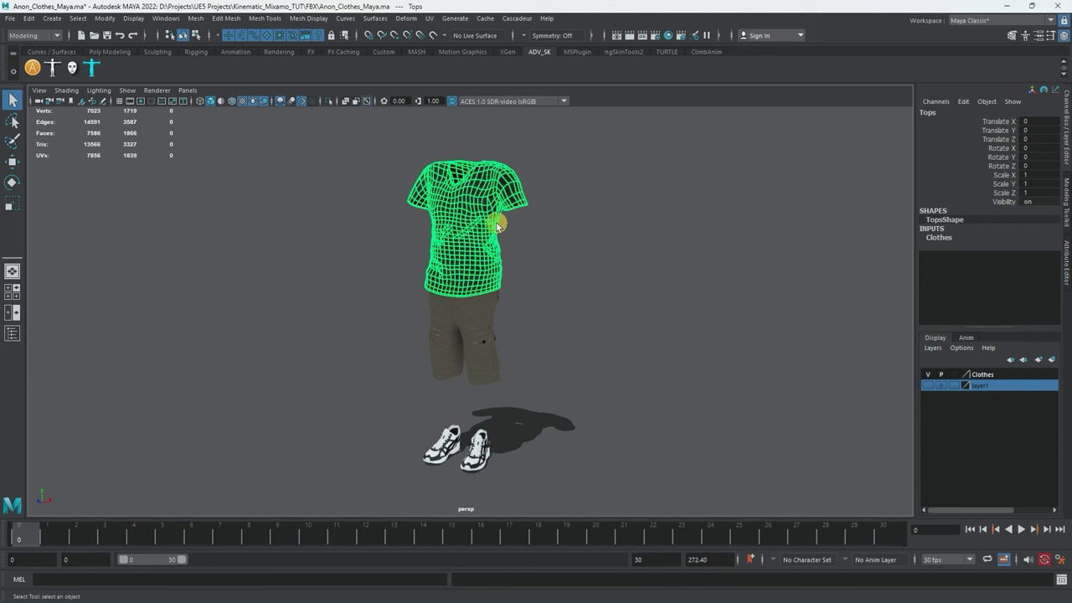
right_click_drag(426, 239, 547, 271, "alt")
left_click_drag(548, 271, 394, 329, "alt")
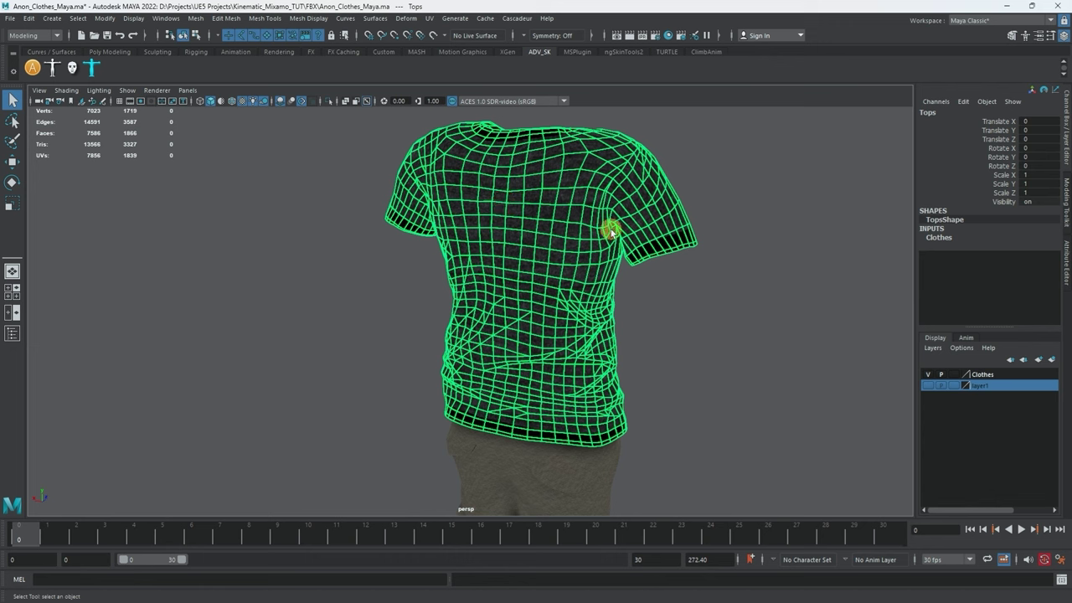
left_click_drag(545, 215, 589, 230, "alt")
left_click_drag(490, 342, 684, 335, "alt")
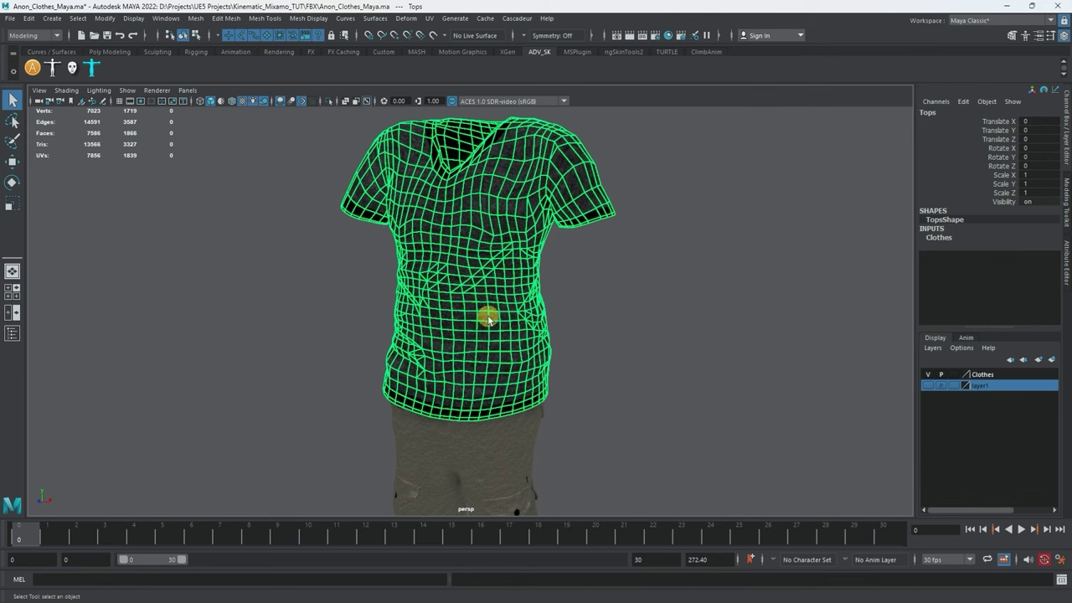
right_click_drag(490, 282, 419, 292, "alt")
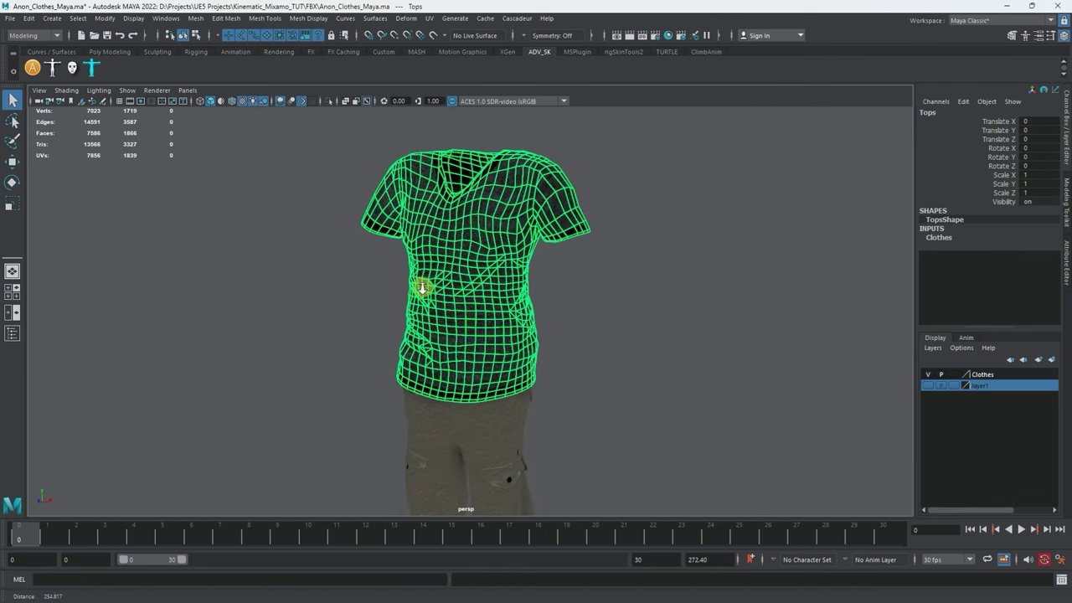
middle_click_drag(419, 293, 425, 186, "alt")
left_click_drag(440, 246, 402, 240, "alt")
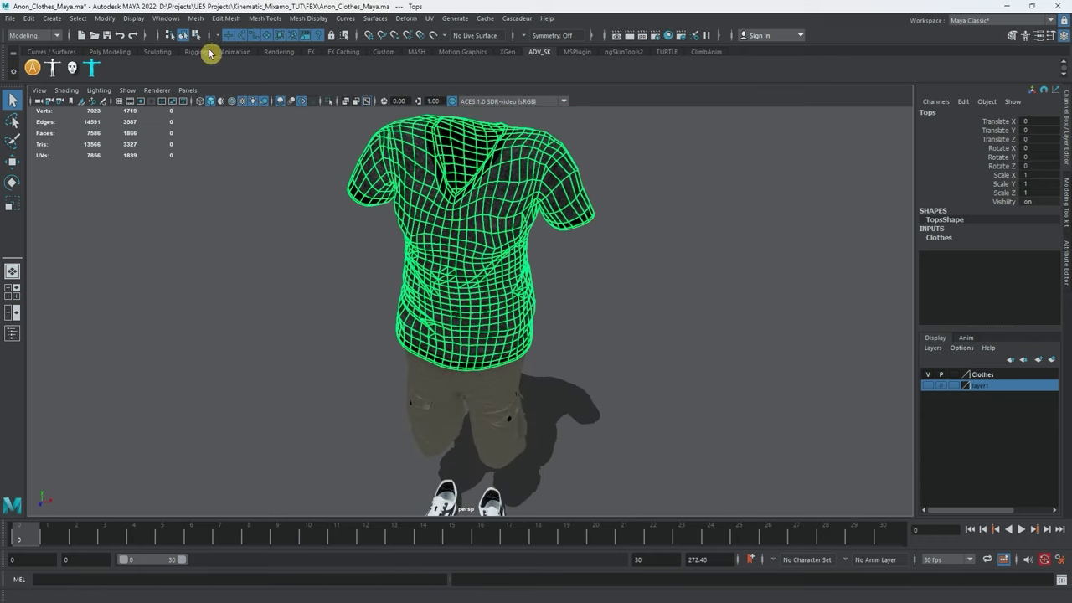
Triangulate the T-shirt using Cleanup with all tessellation fixes plus lamina, nonmanifold and zero-length-edge removal, and return to object selection
left_click(201, 18)
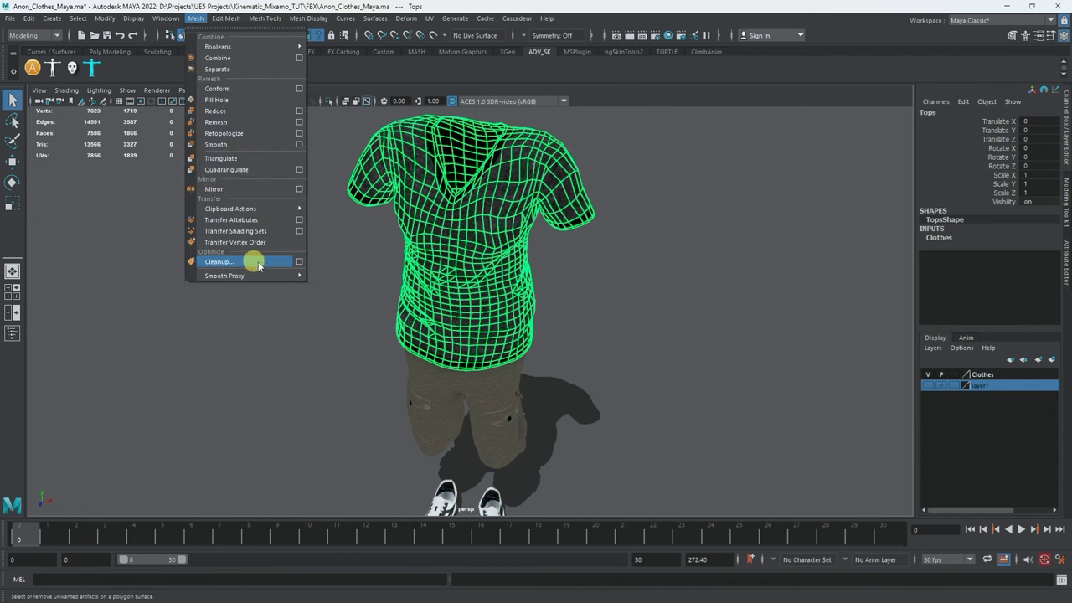
left_click(299, 261)
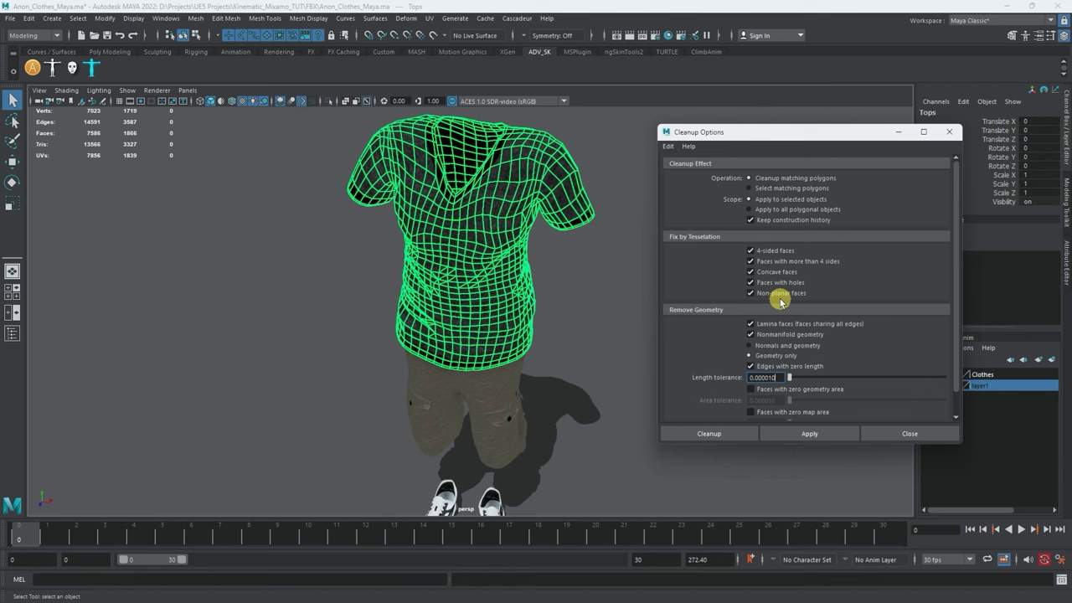
left_click(782, 432)
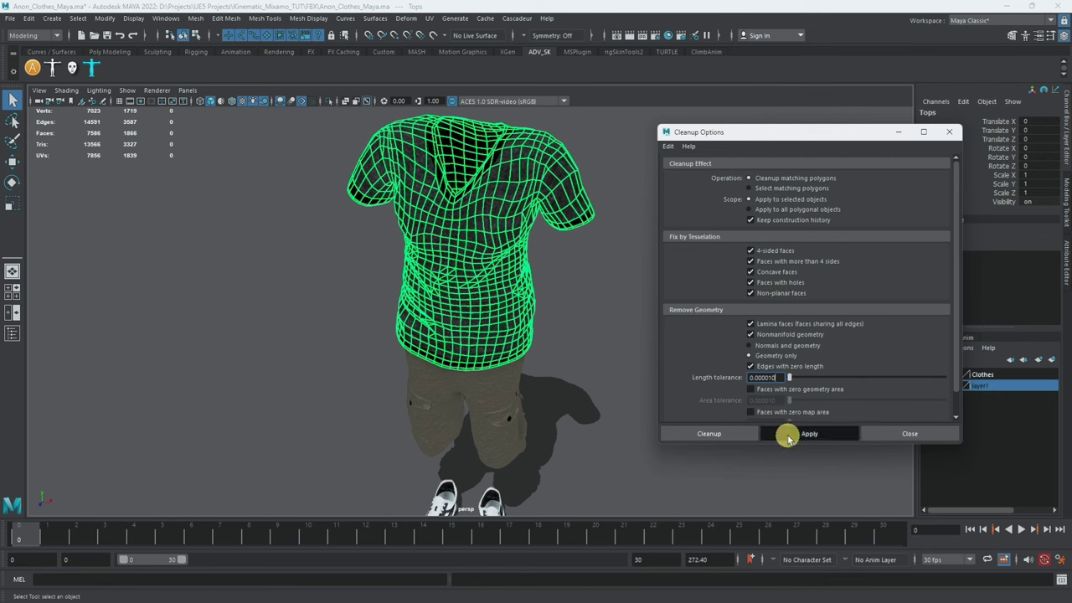
left_click_drag(574, 307, 575, 362, "alt")
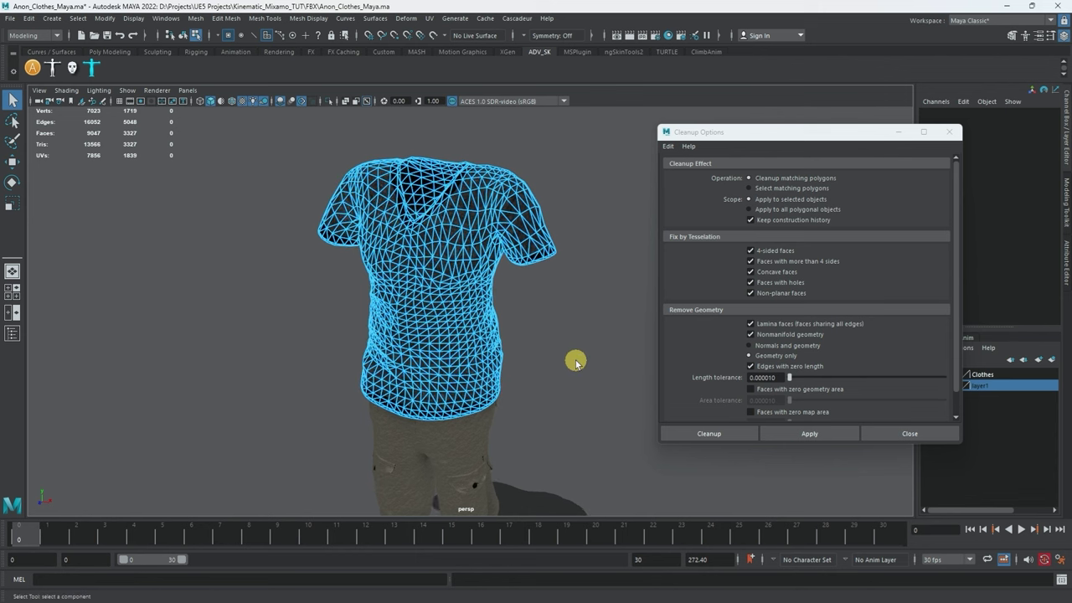
key("F8")
left_click(572, 298)
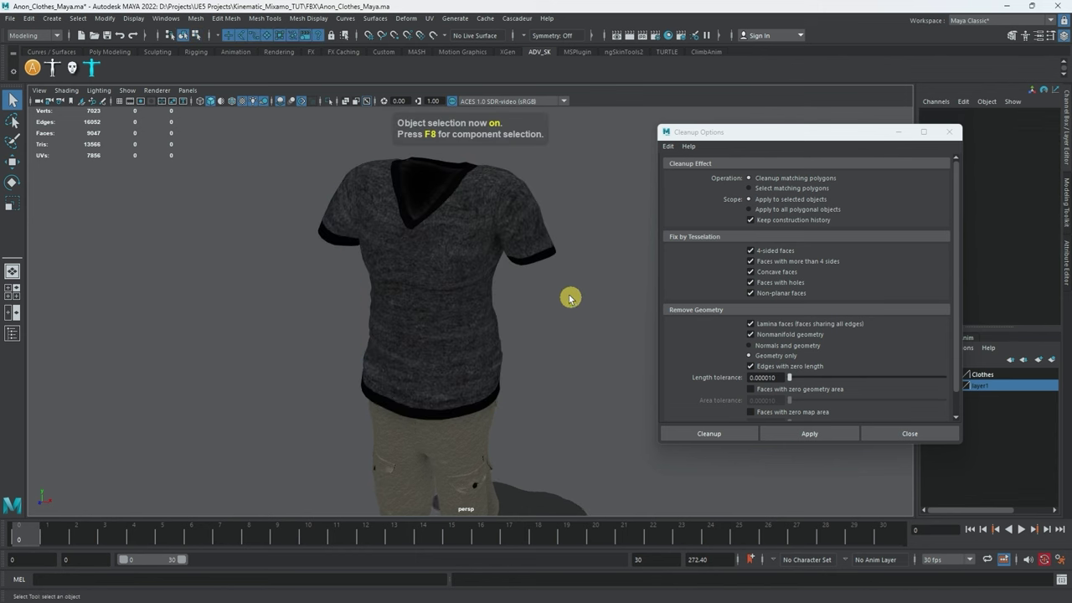
Smooth the triangulated T-shirt mesh with one division
left_click(521, 235)
left_click(195, 18)
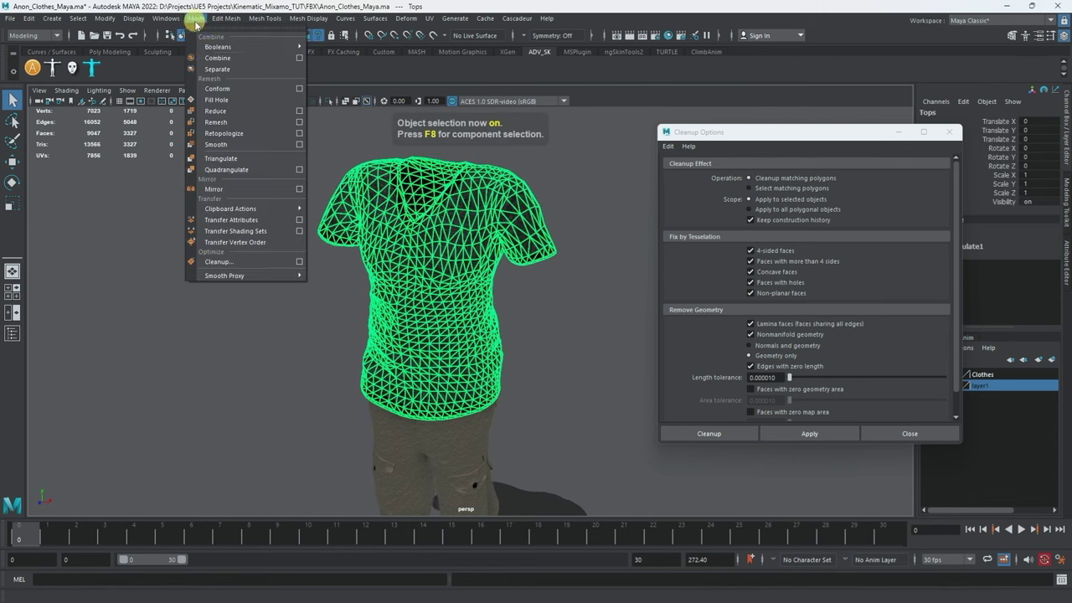
left_click(244, 144)
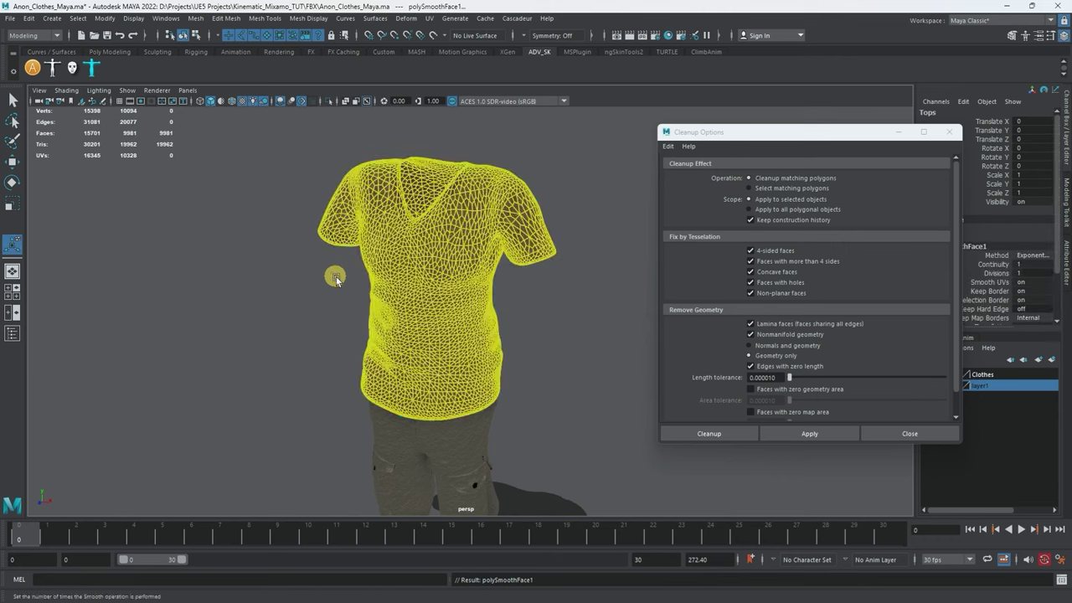
Examine the smoothed T-shirt from several angles, both with its wireframe highlighted and with its texture alone
left_click_drag(335, 271, 412, 273, "alt")
left_click(509, 268)
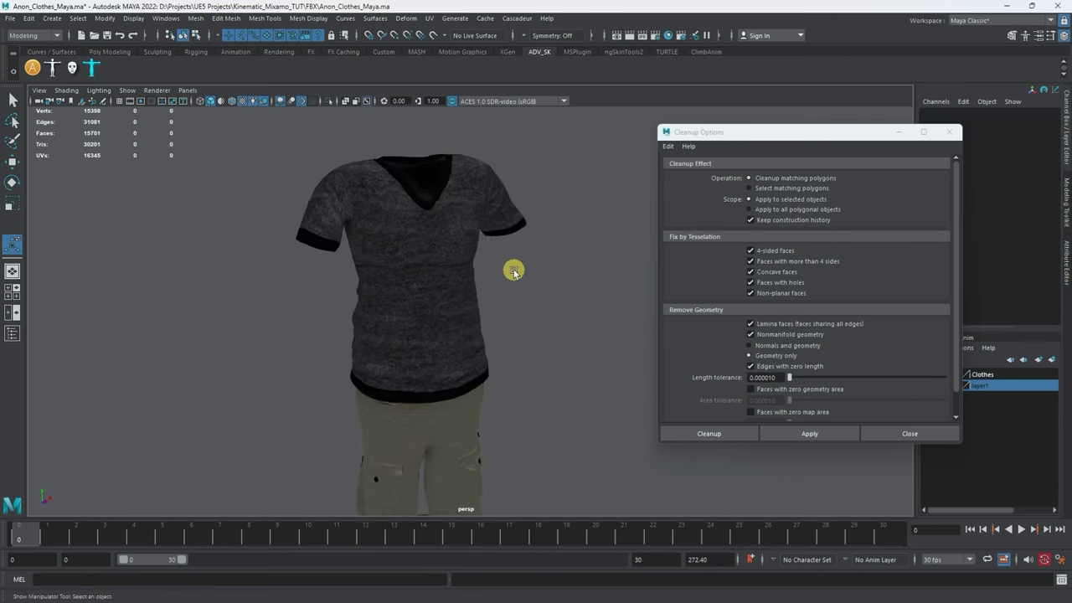
left_click_drag(509, 268, 458, 277, "alt")
left_click(482, 268)
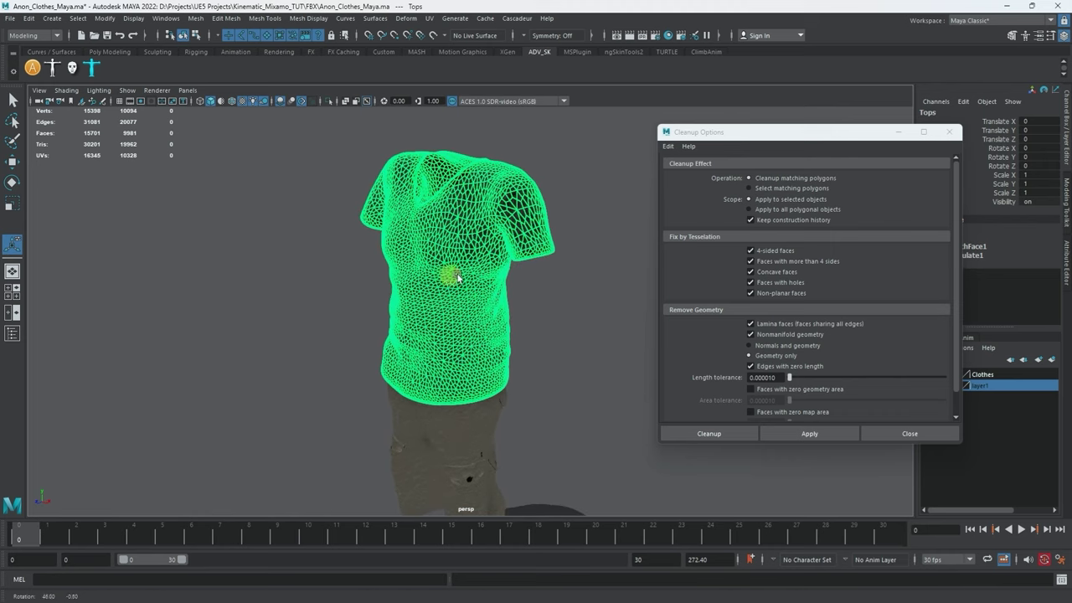
left_click_drag(769, 147, 742, 147)
left_click(572, 146)
scroll(557, 230, "up", 5)
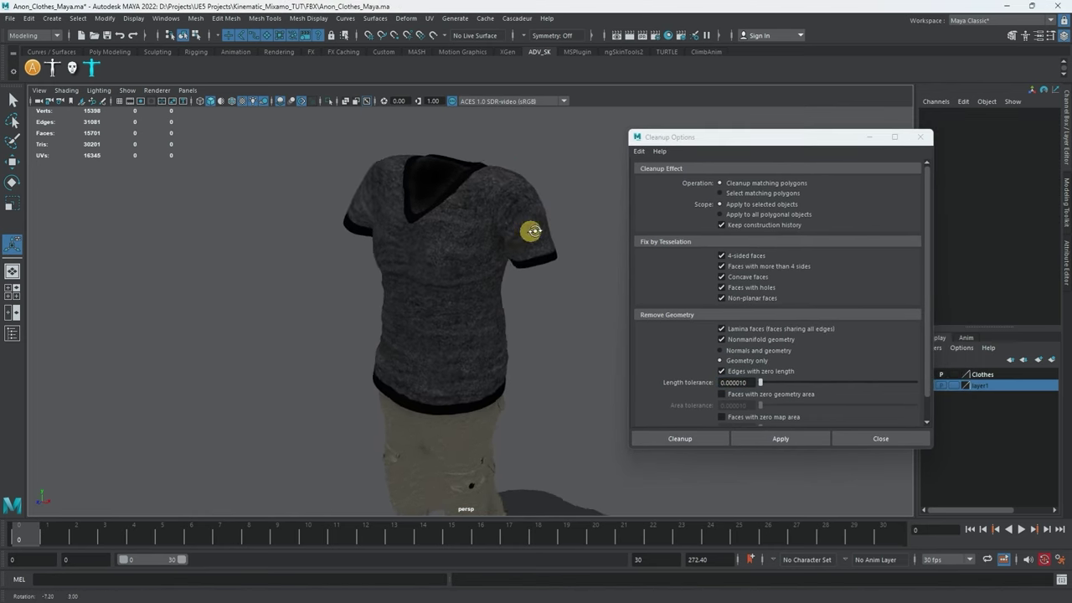
left_click(445, 275)
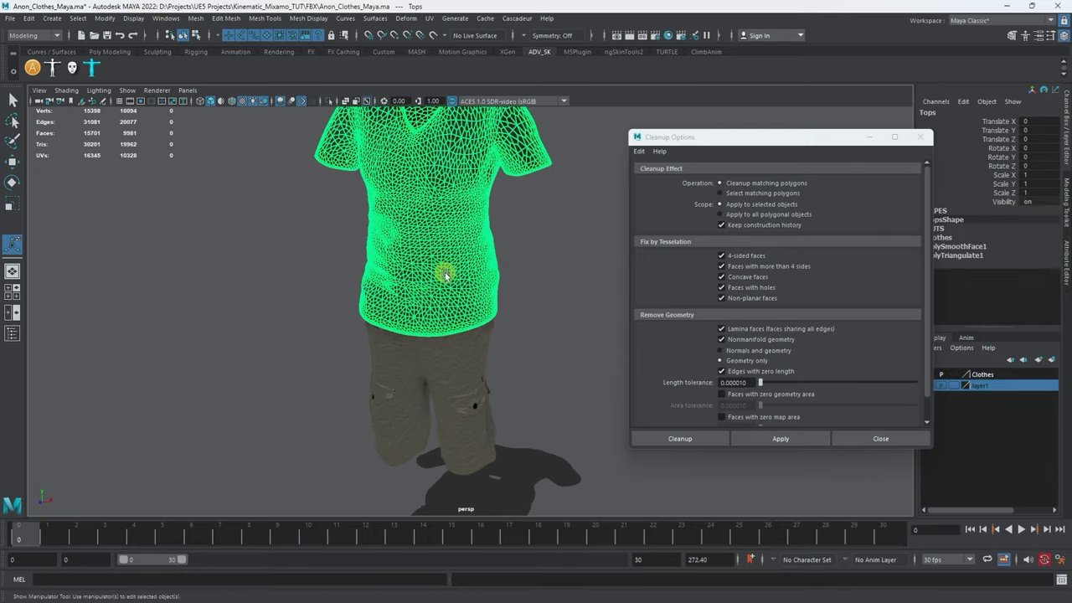
mouse_move(453, 272)
left_mouse_down("alt")
mouse_move(476, 277)
mouse_move(469, 296)
mouse_move(376, 280)
mouse_move(443, 268)
left_mouse_up("alt")
scroll(500, 377, "up", 3)
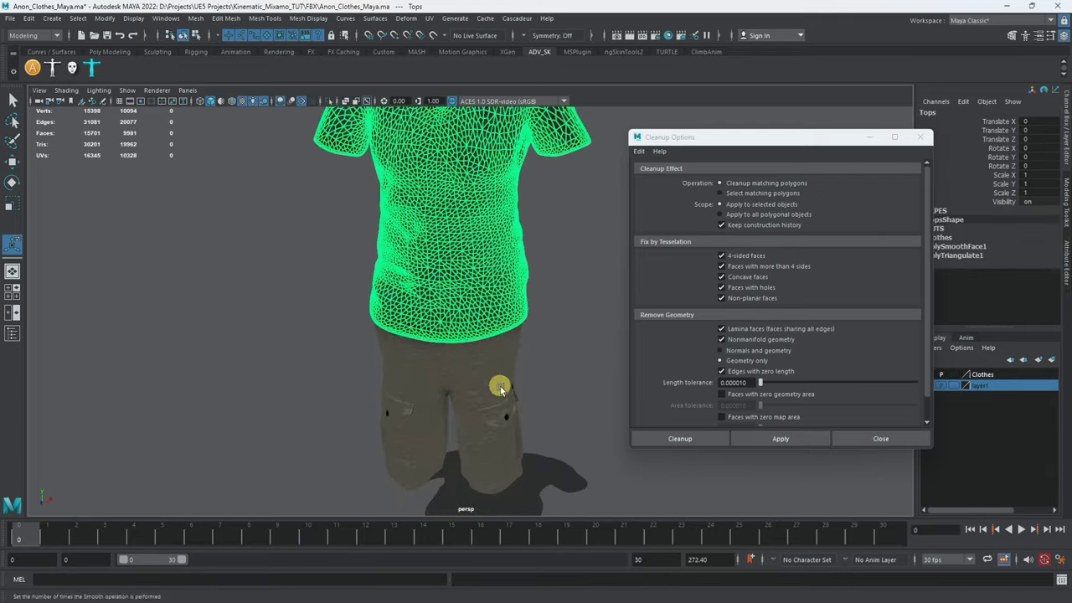
Apply the same Cleanup settings to the shorts to triangulate their faces
left_click(499, 342)
middle_click_drag(499, 342, 522, 304, "alt")
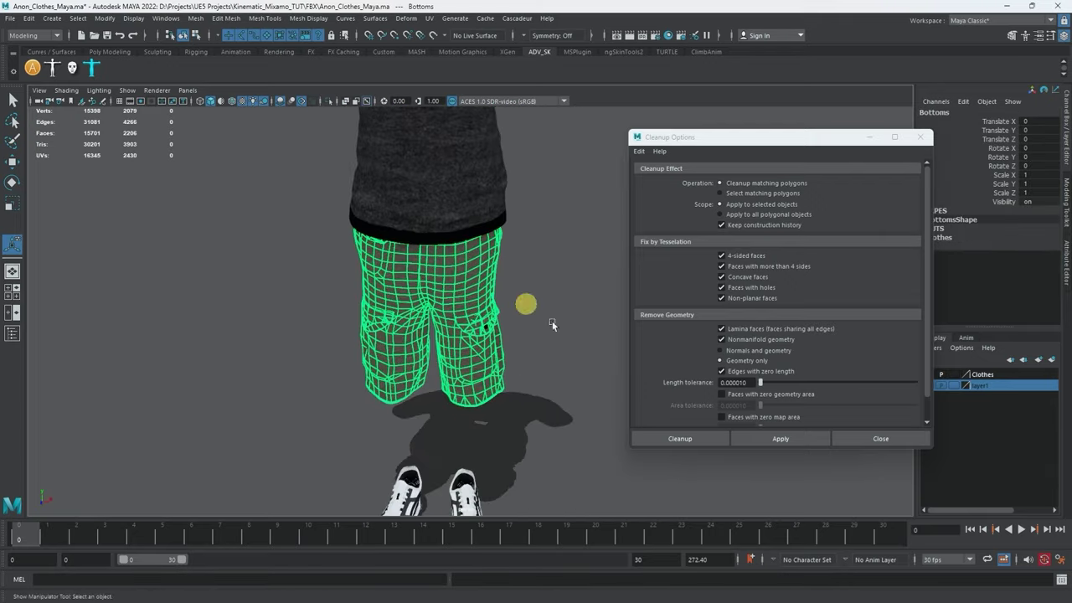
left_click(781, 439)
left_click_drag(507, 328, 474, 329, "alt")
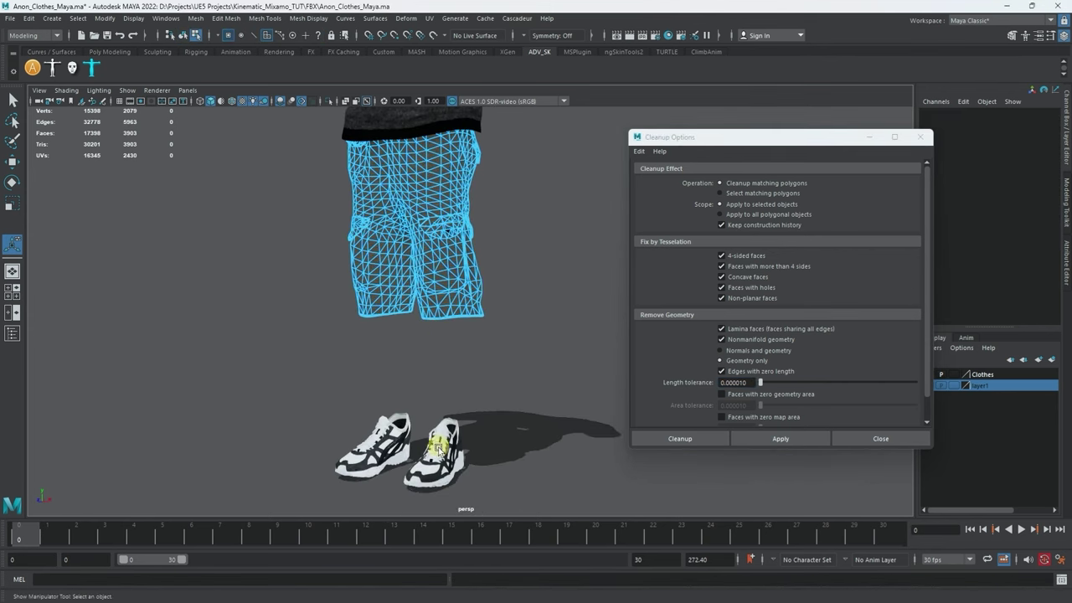
Triangulate the shoes with the same Cleanup settings and return to object selection
left_click(442, 442)
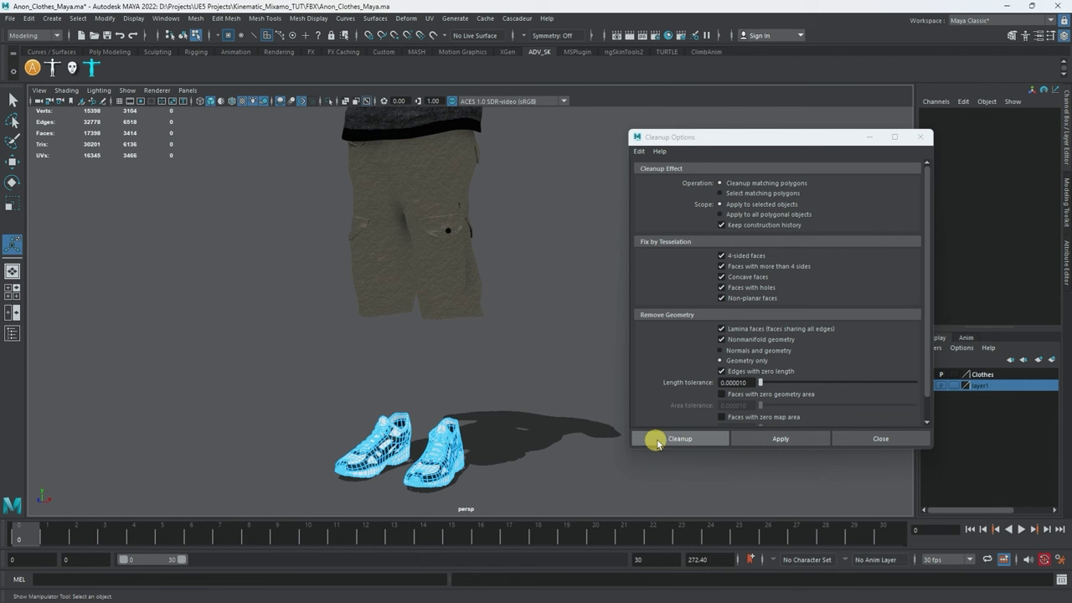
left_click(657, 440)
left_click(748, 438)
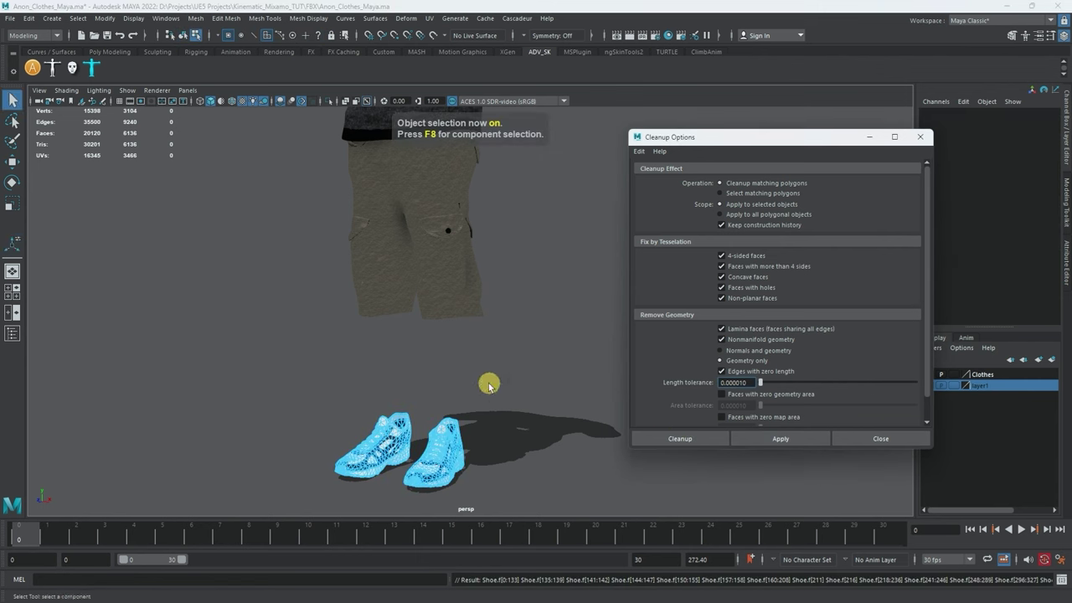
mouse_move(489, 385)
left_mouse_down("alt")
mouse_move(471, 390)
mouse_move(495, 385)
left_mouse_up("alt")
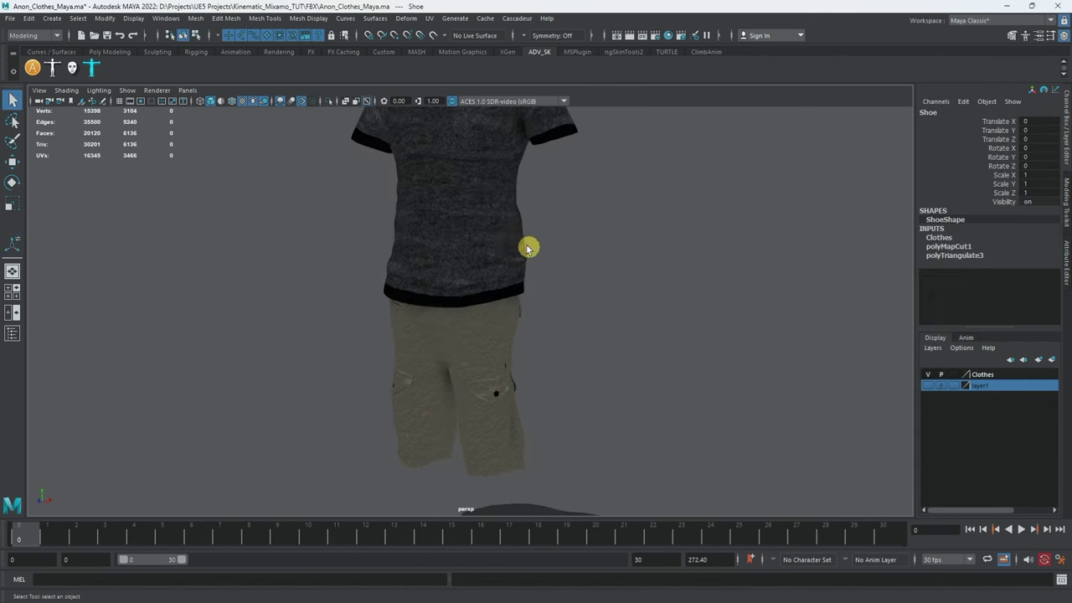
Smooth the triangulated shorts mesh after checking the T-shirt's wireframe, and clear the selection
left_click(527, 247)
left_click_drag(586, 251, 693, 308, "alt")
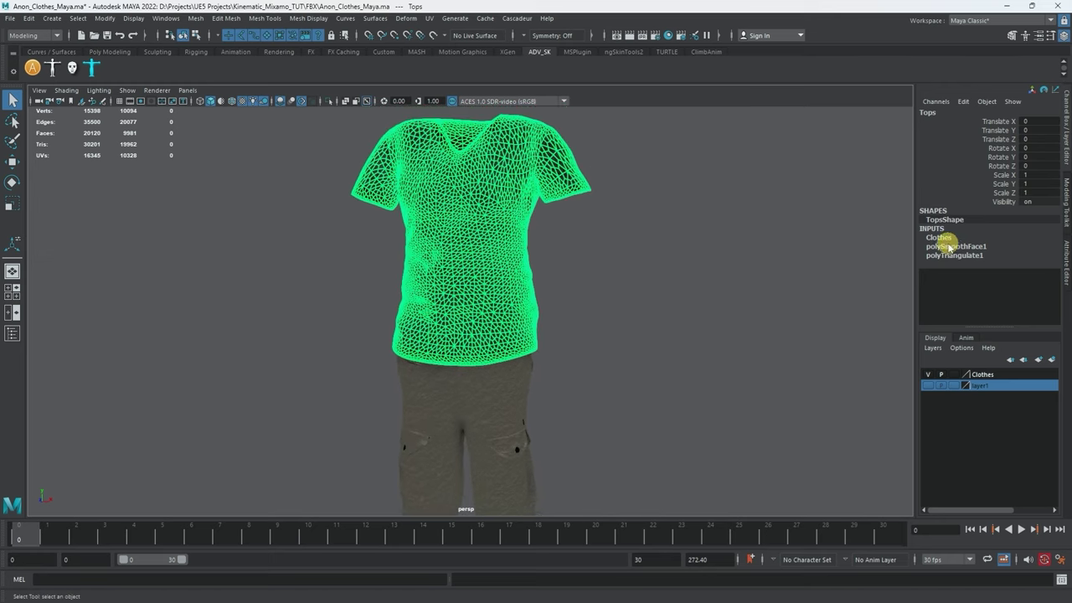
left_click_drag(751, 258, 682, 239, "alt")
left_click(502, 341)
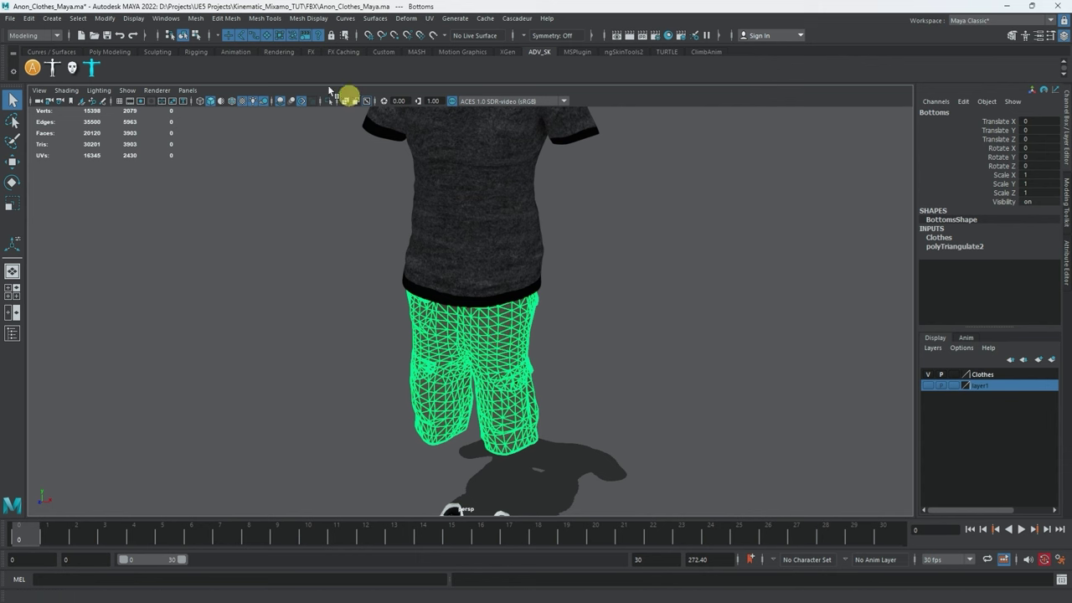
left_click(195, 17)
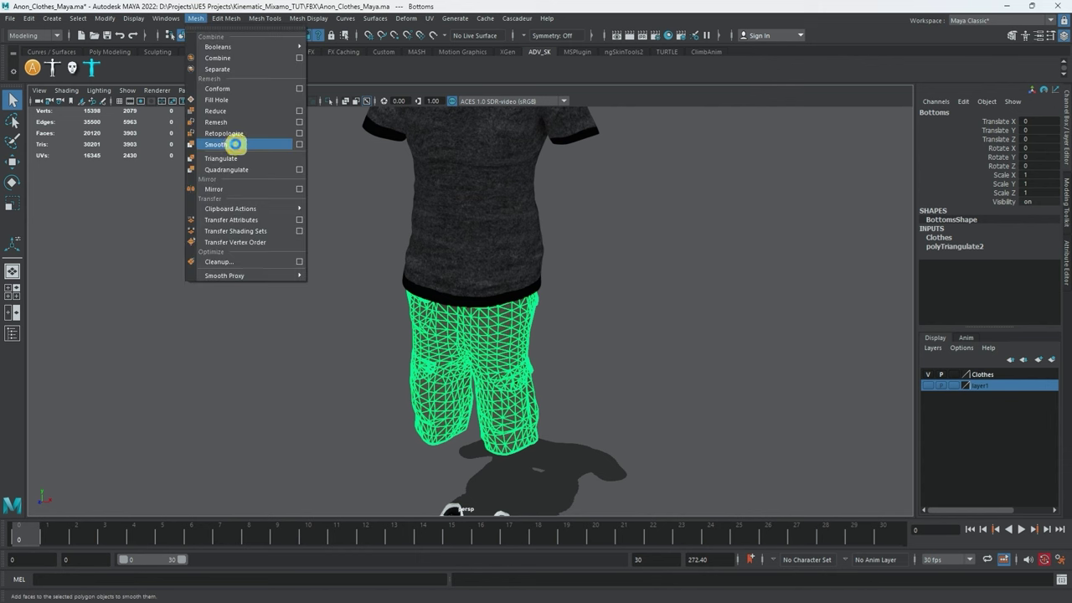
left_click(235, 144)
middle_click_drag(562, 354, 617, 260, "alt")
left_click(613, 268)
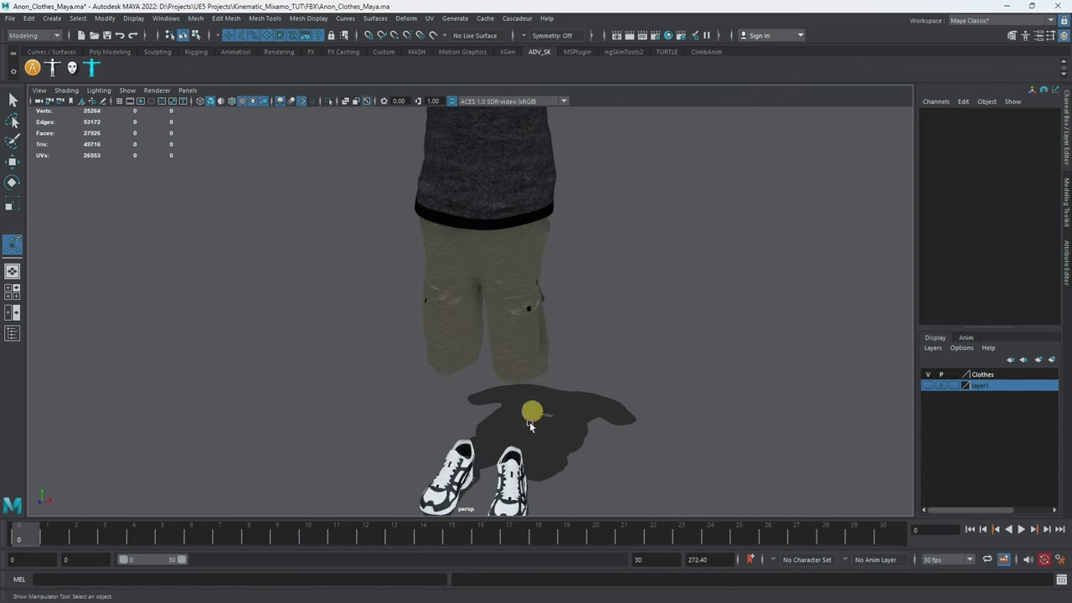
Check the shoes and the full outfit, and save the scene as Anon_Clothes_Maya-01-smooth.ma
left_click(519, 471)
scroll(461, 251, "down", 2)
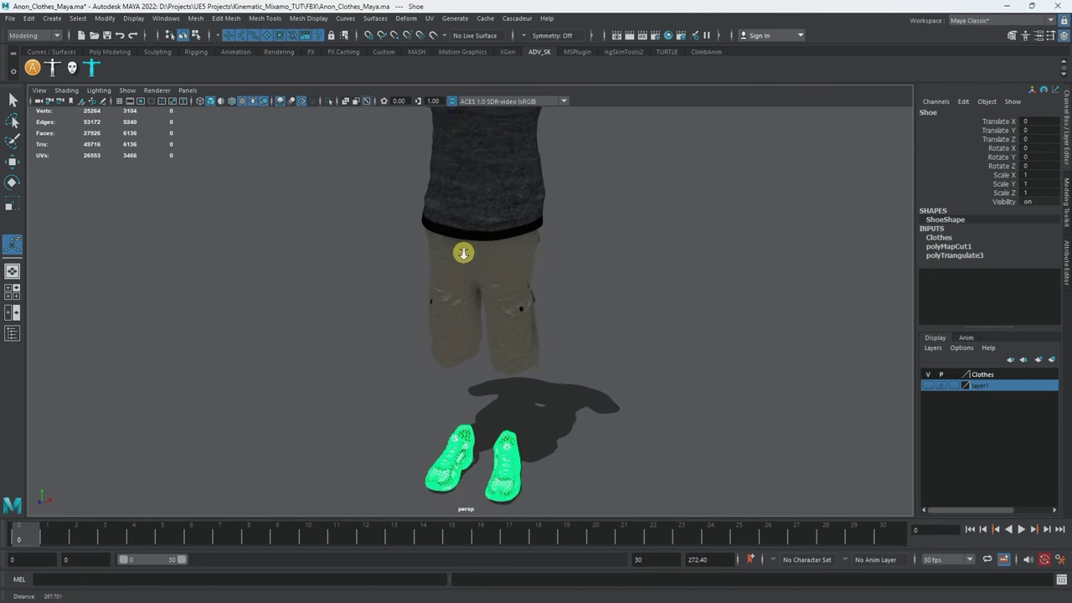
middle_click_drag(471, 242, 472, 317, "alt")
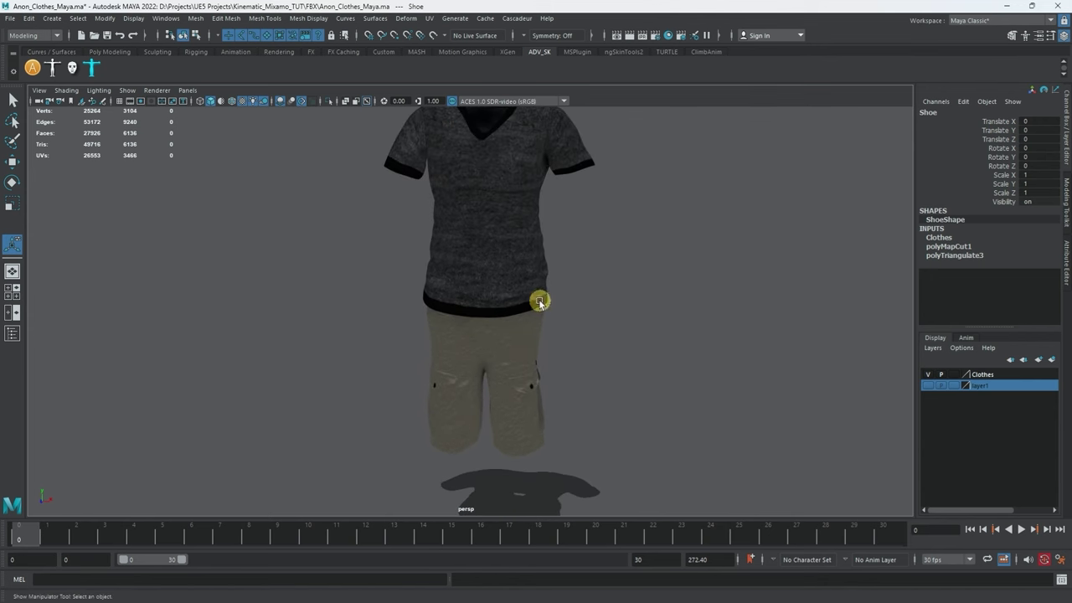
left_click(10, 18)
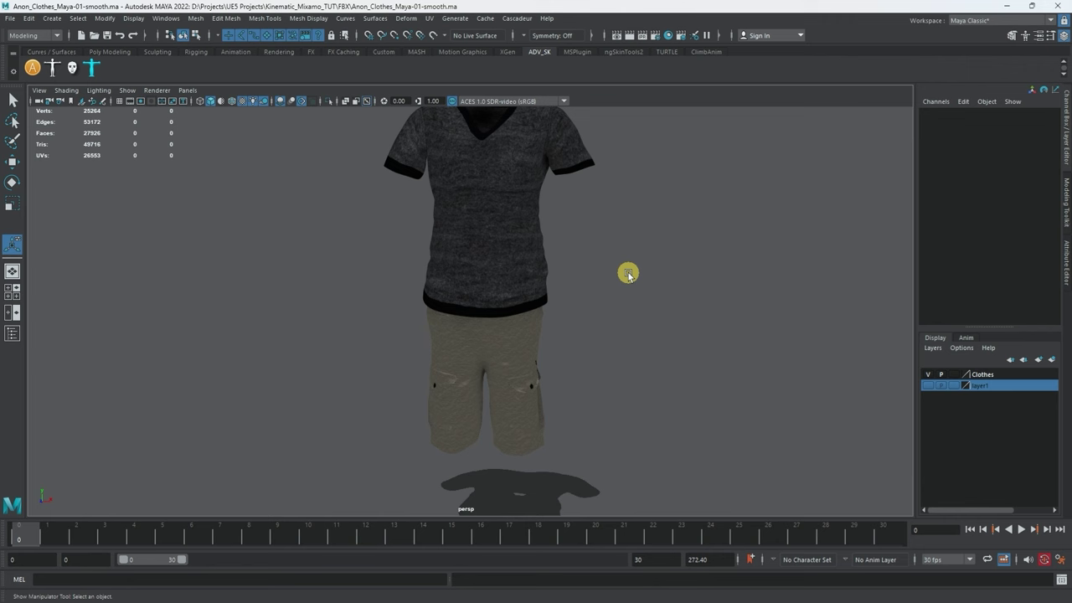
left_click_drag(627, 270, 565, 275, "alt")
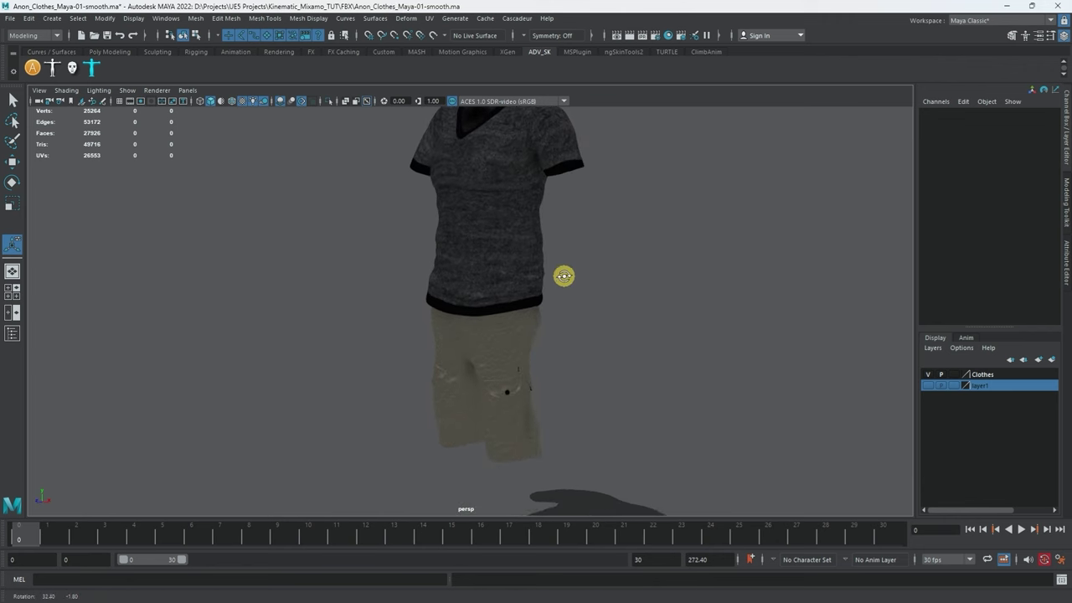
right_click_drag(564, 277, 469, 265, "alt")
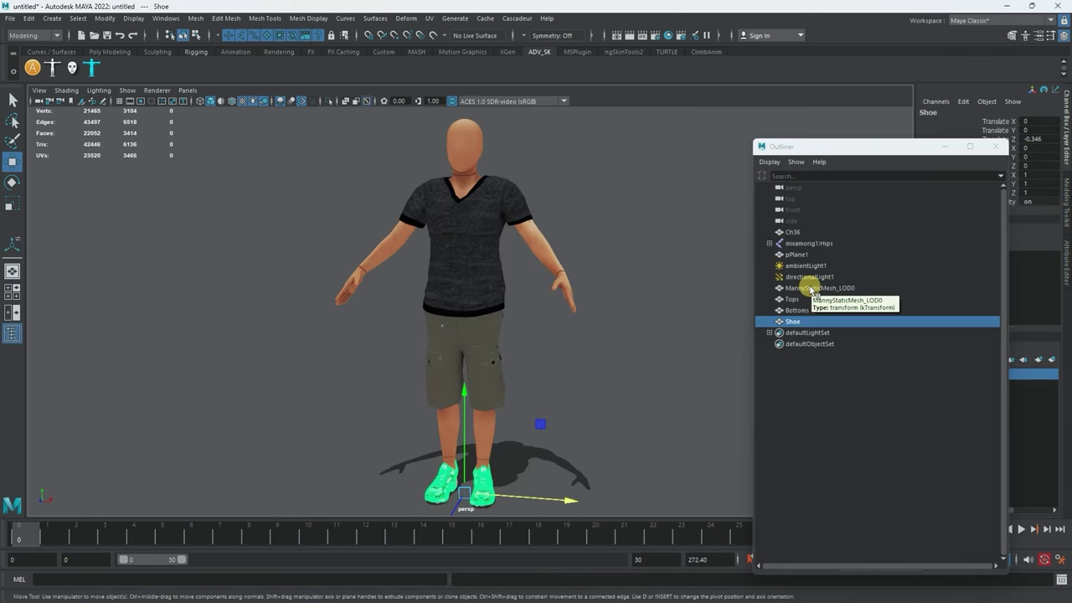
In the scene with the dressed mannequin, hide the Clothes layer and view the bare body from several angles
left_click(809, 282)
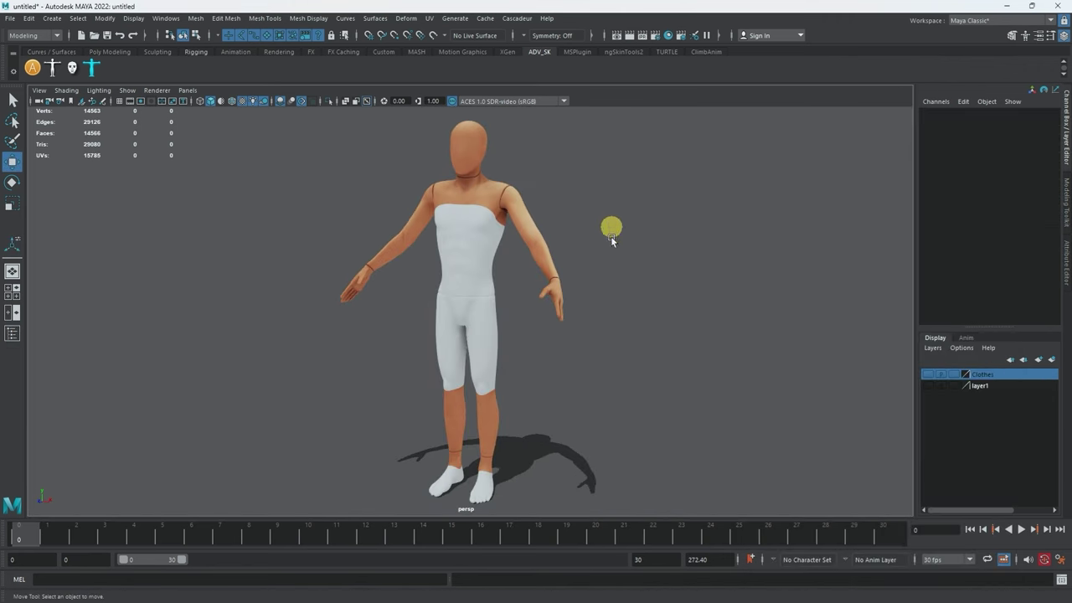
left_click_drag(611, 240, 567, 233, "alt")
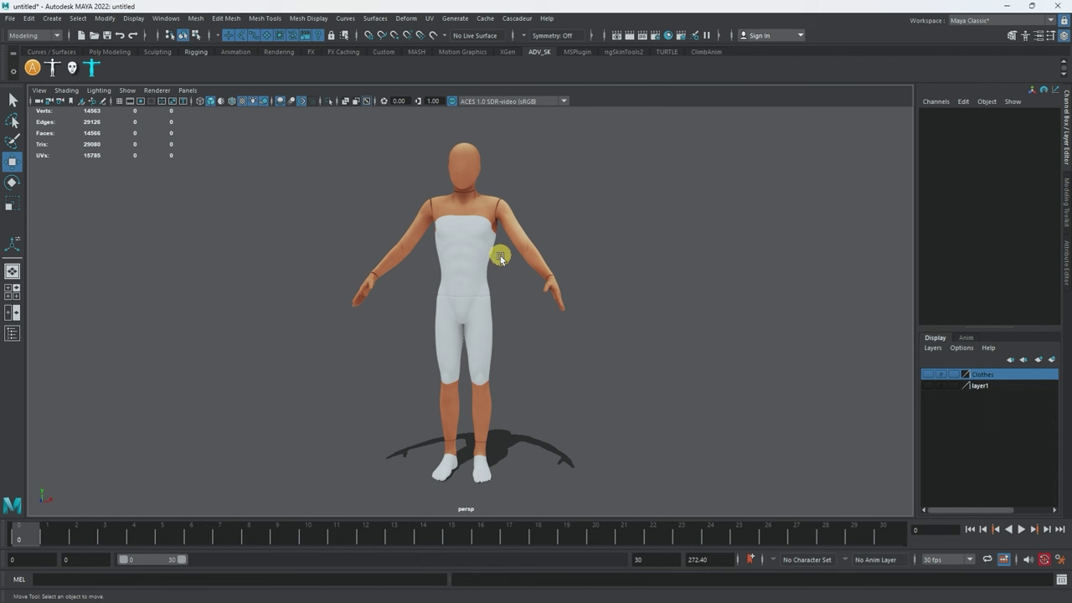
left_click_drag(503, 274, 480, 266, "alt")
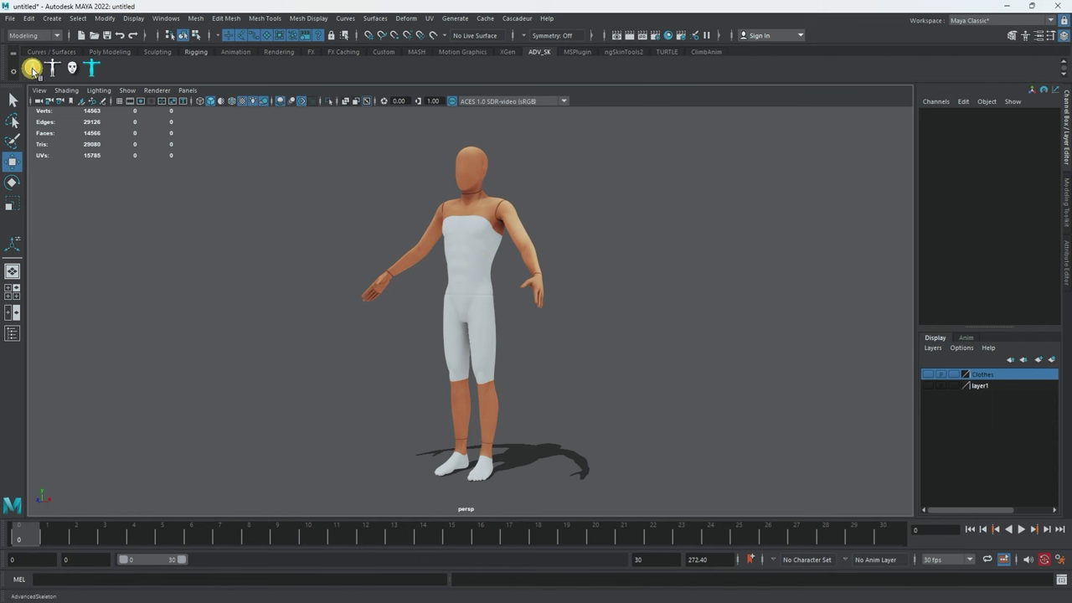
Open the AdvancedSkeleton tools and display joints in the perspective view
left_click(31, 70)
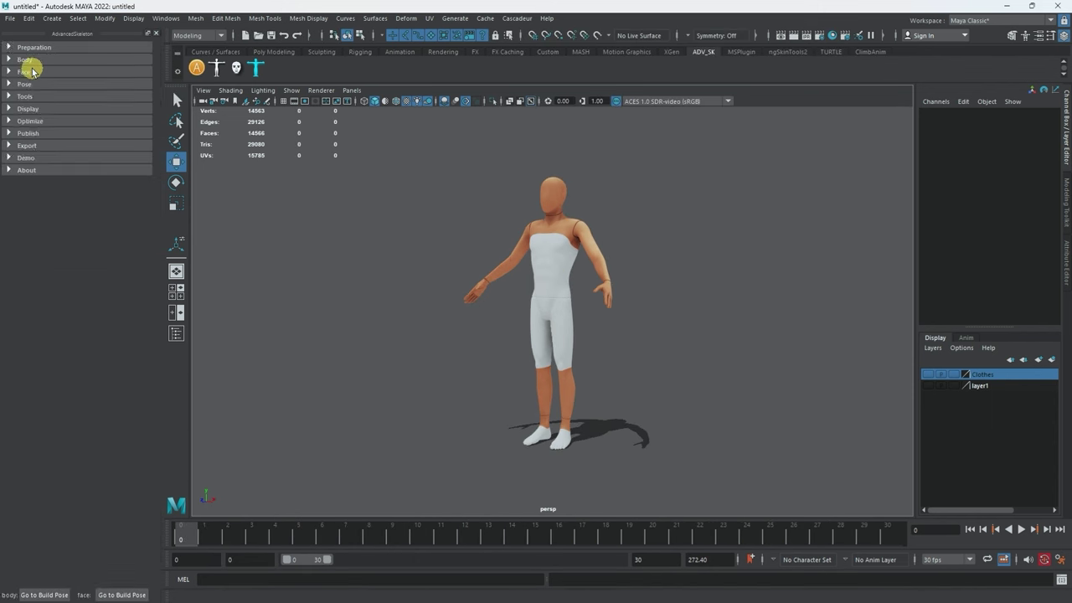
left_click(264, 92)
mouse_move(290, 90)
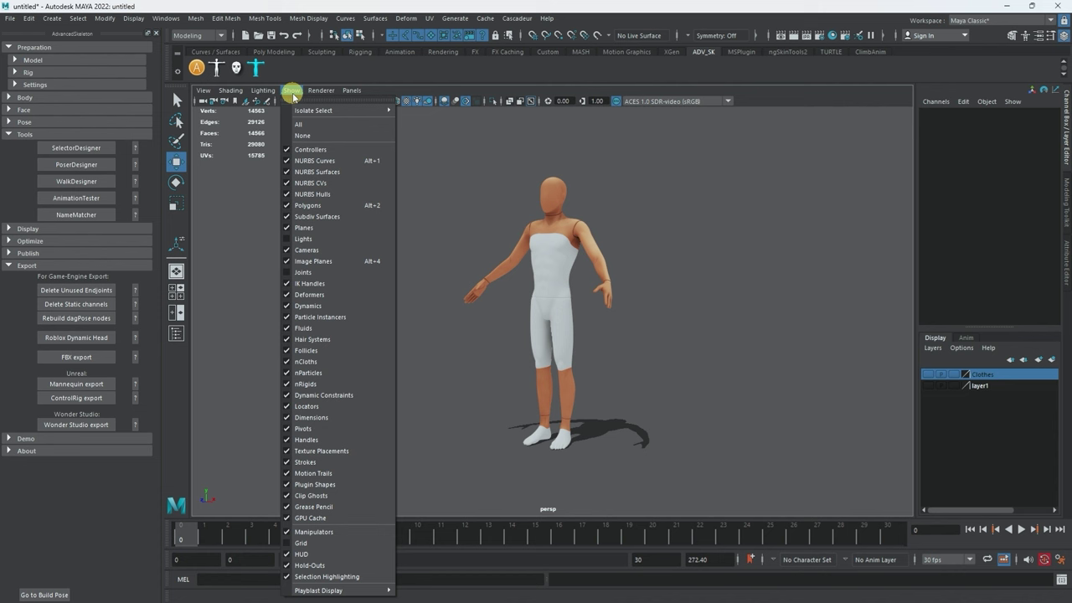
left_click(322, 272)
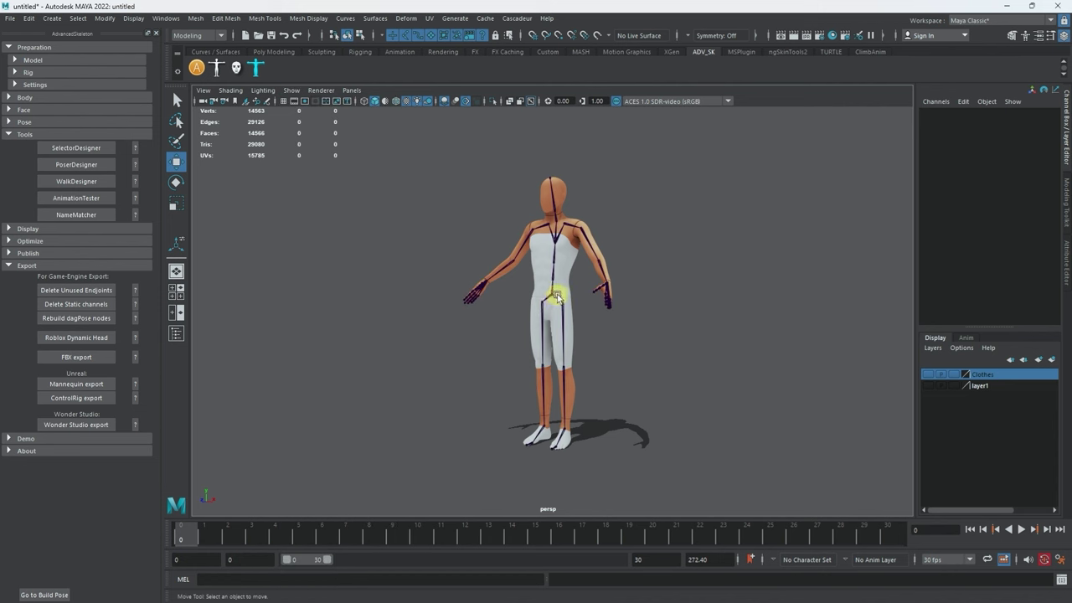
Open NameMatcher with the mannequin's hips joint selected and detect the mixamorig1 namespace from it
left_click(553, 297)
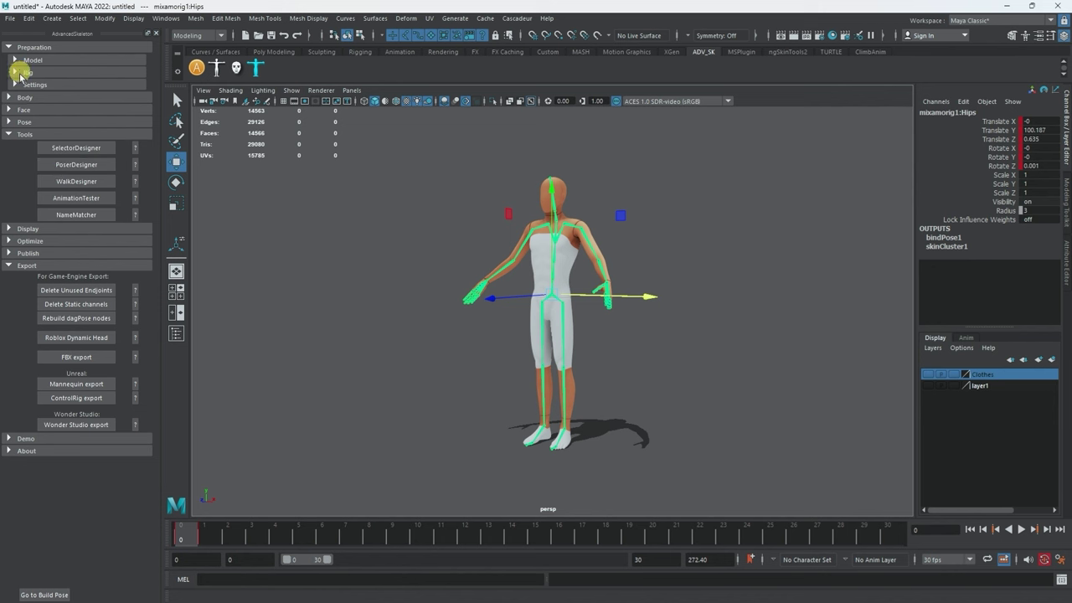
left_click(62, 220)
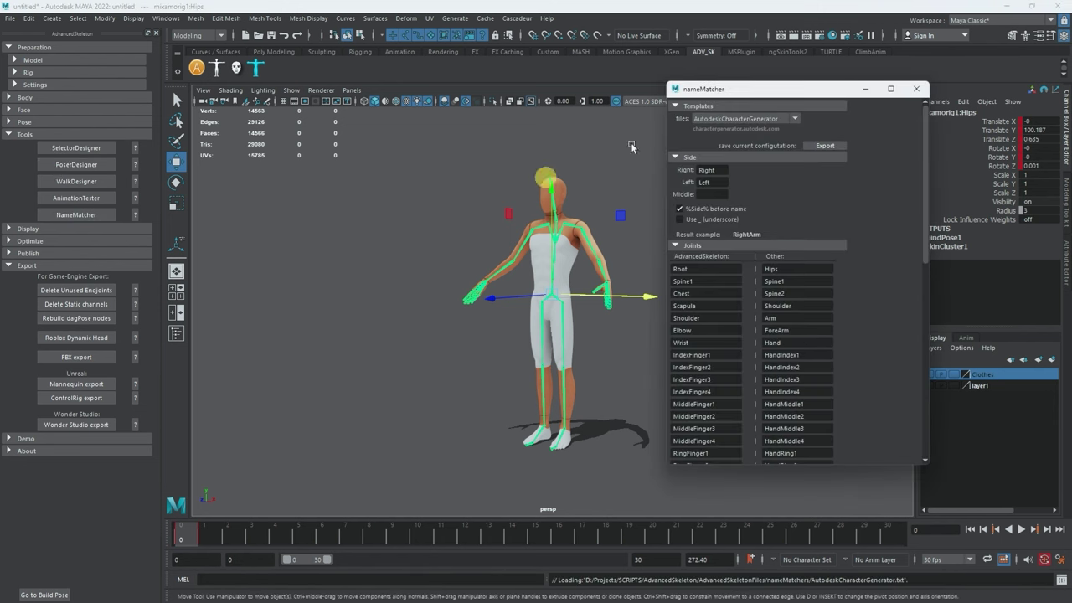
left_click_drag(745, 94, 281, 108)
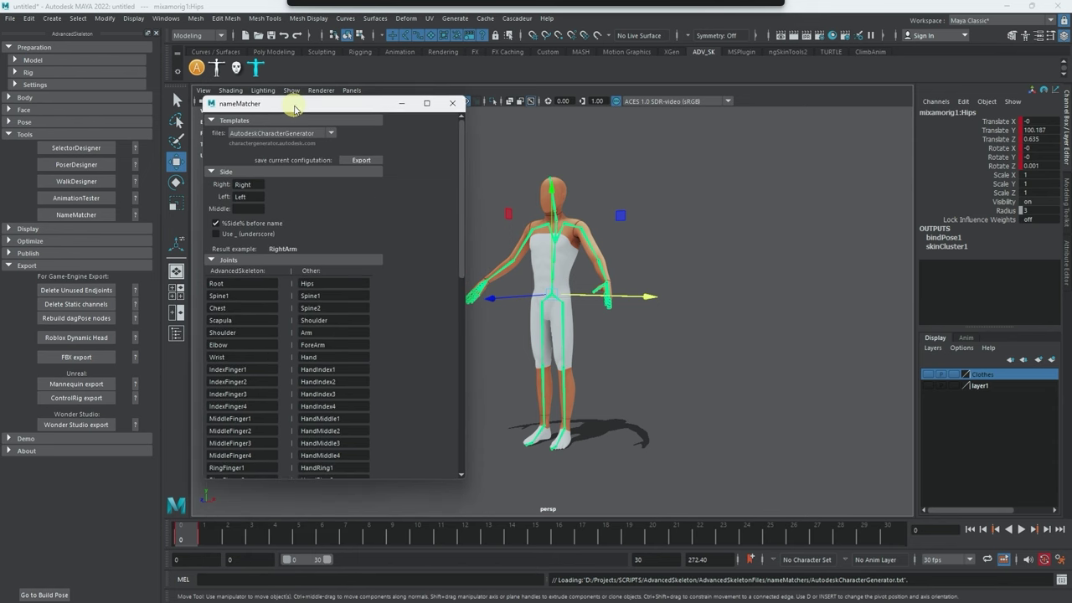
left_click_drag(461, 166, 466, 322)
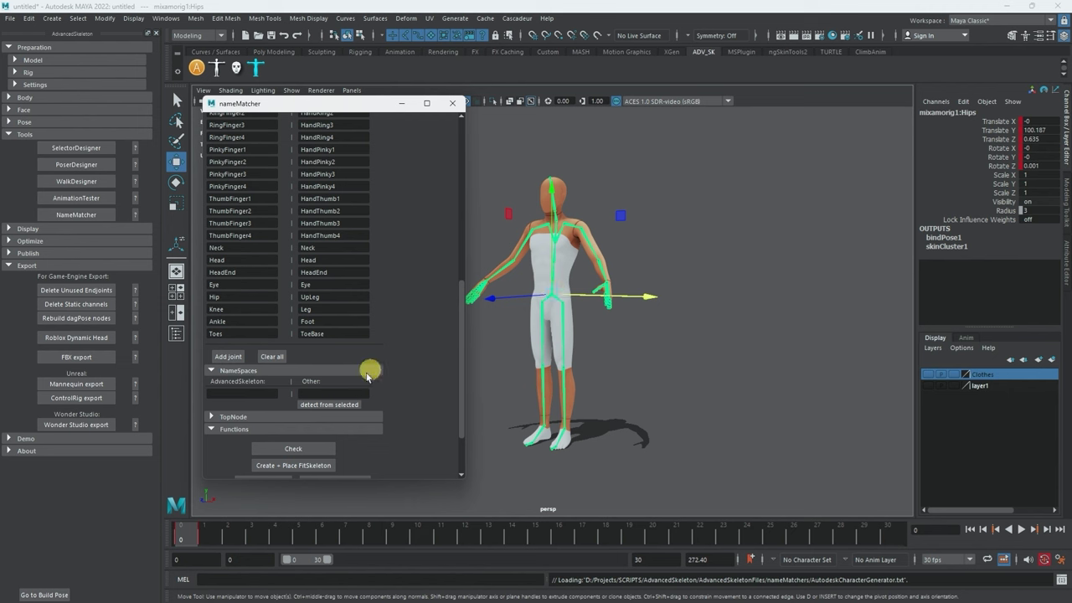
left_click(336, 407)
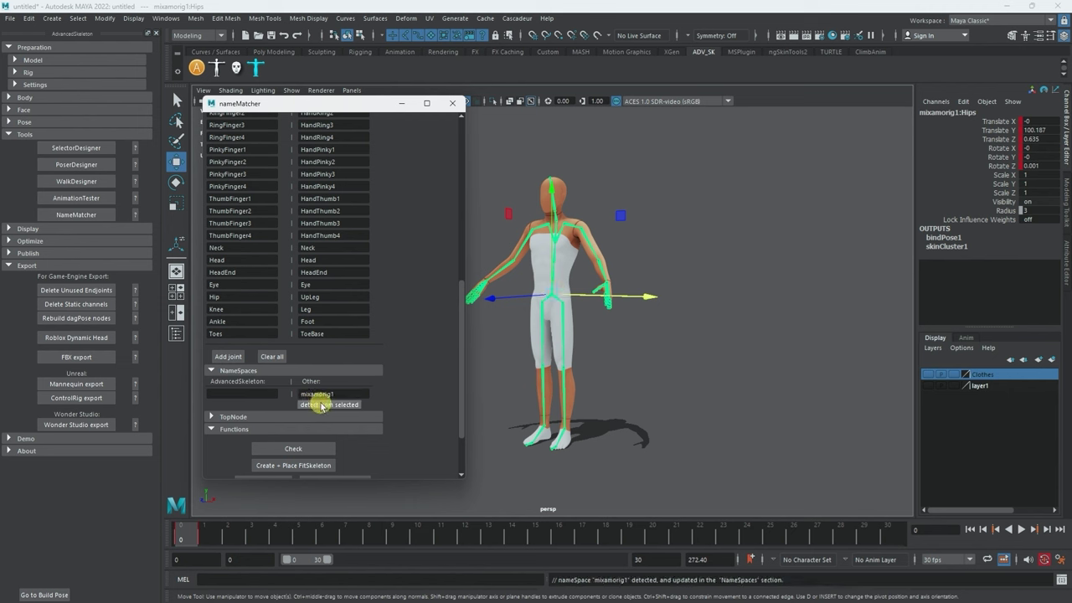
Check the joint name matches, and create and place the FitSkeleton on the mannequin
left_click_drag(651, 407, 695, 351, "alt")
scroll(429, 358, "down", 3)
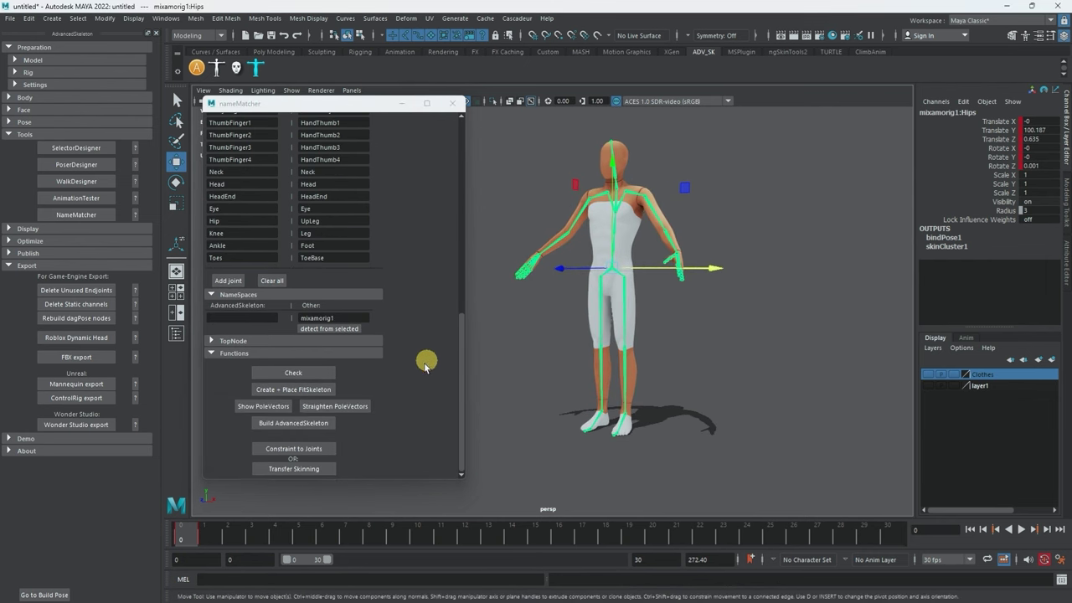
left_click(300, 377)
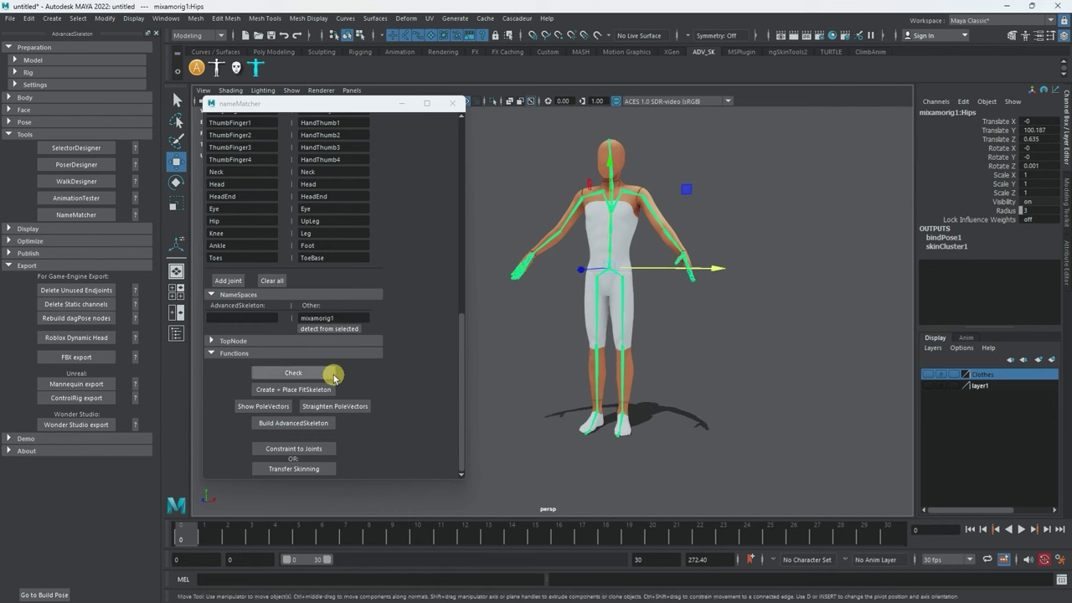
left_click(270, 390)
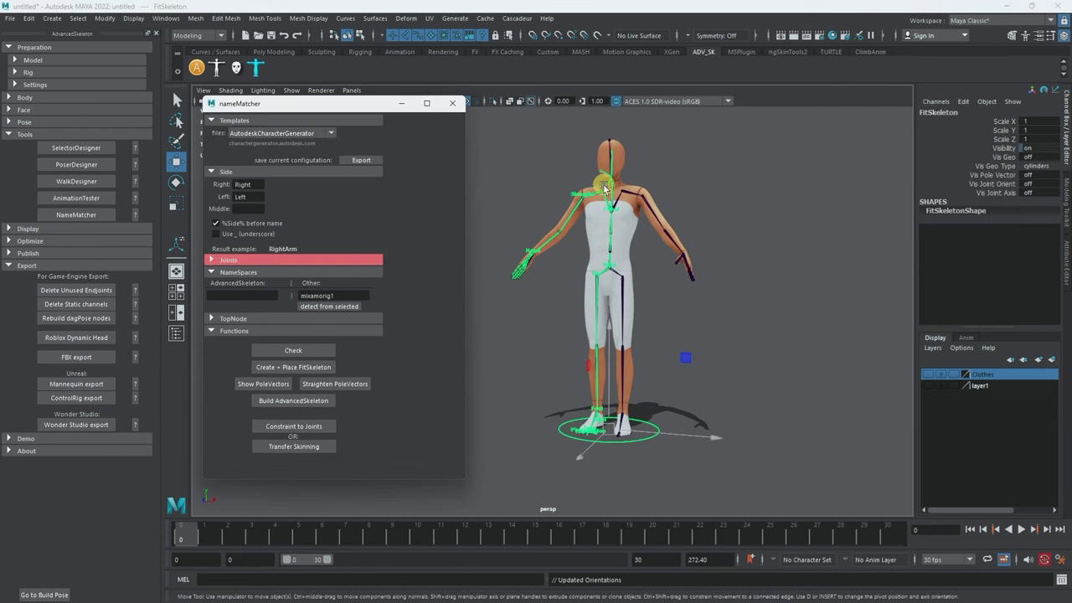
Examine the FitSkeleton's placement on the body and review the matched joint names in NameMatcher
left_click_drag(740, 303, 756, 304, "alt")
right_click_drag(757, 304, 747, 237, "alt")
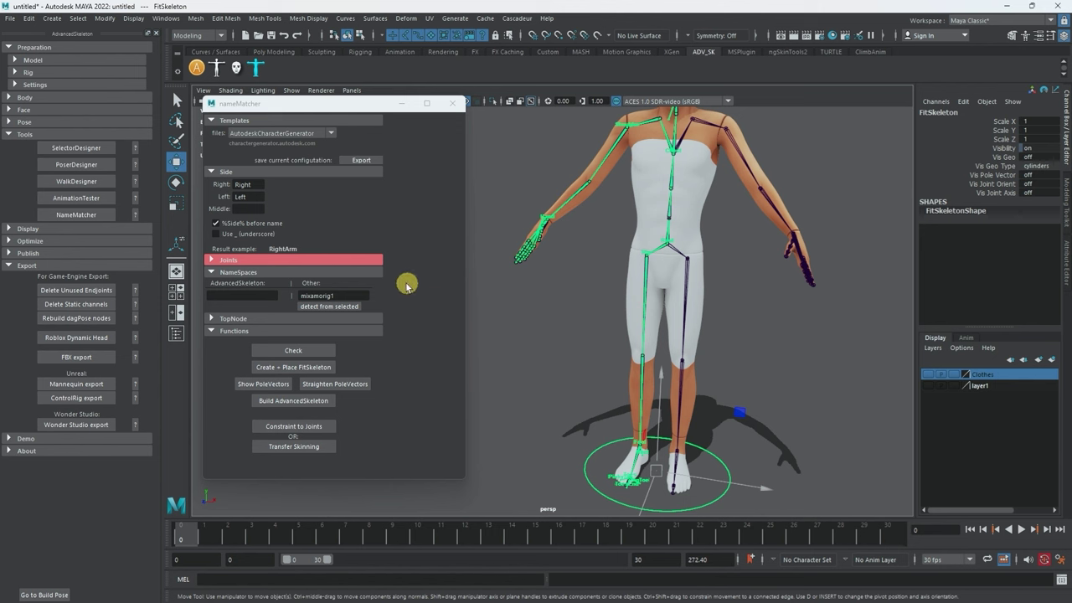
left_click(211, 260)
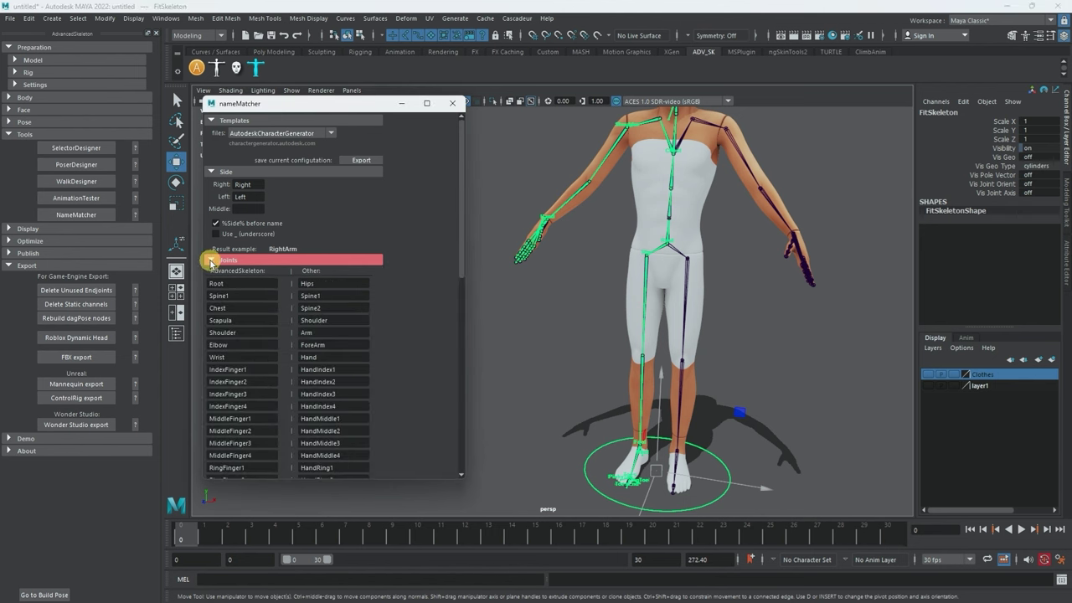
left_click_drag(462, 235, 471, 186)
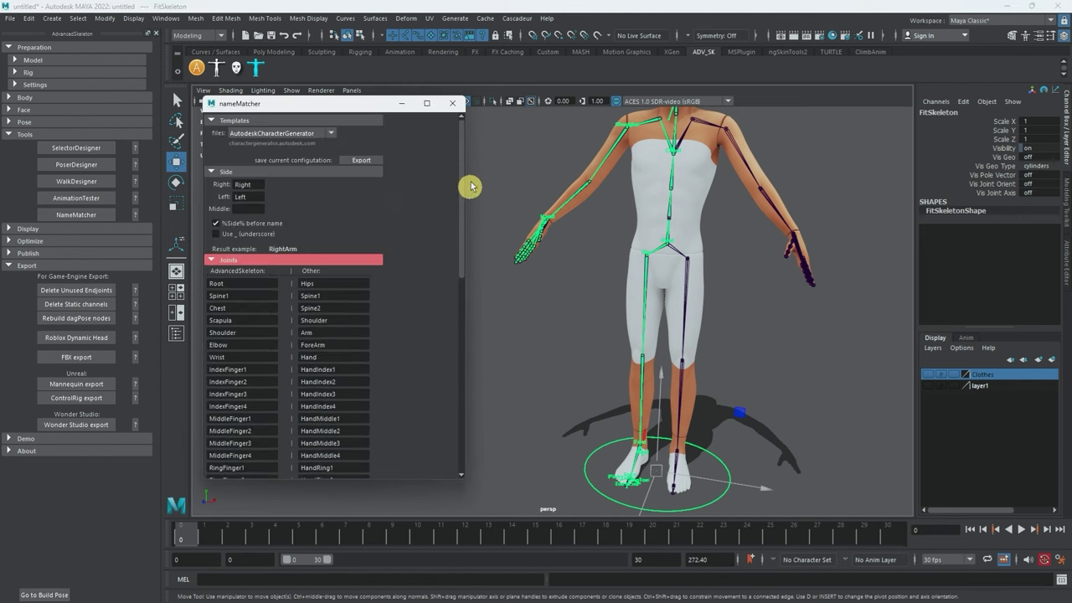
left_click(212, 260)
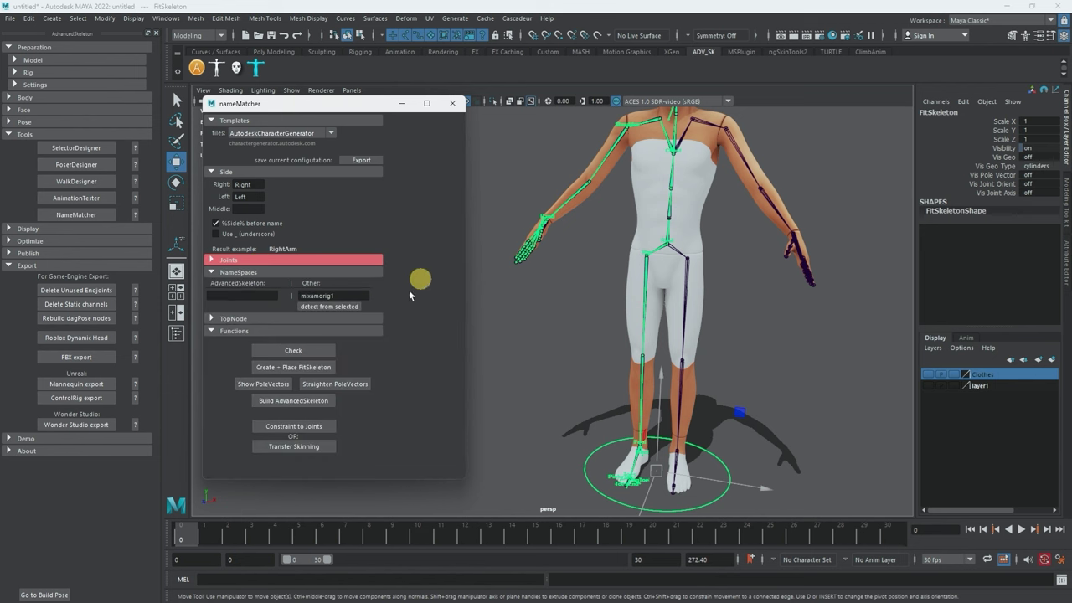
Show the FitSkeleton's pole vectors and straighten them, checking the arm and leg directions from several angles
left_click(248, 384)
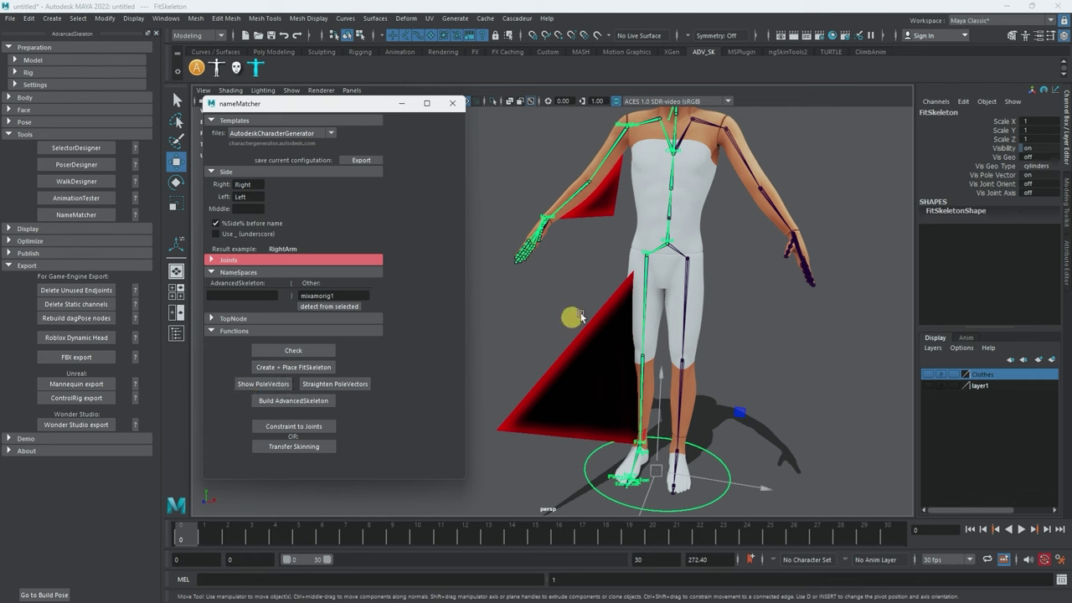
left_click_drag(645, 281, 682, 268, "alt")
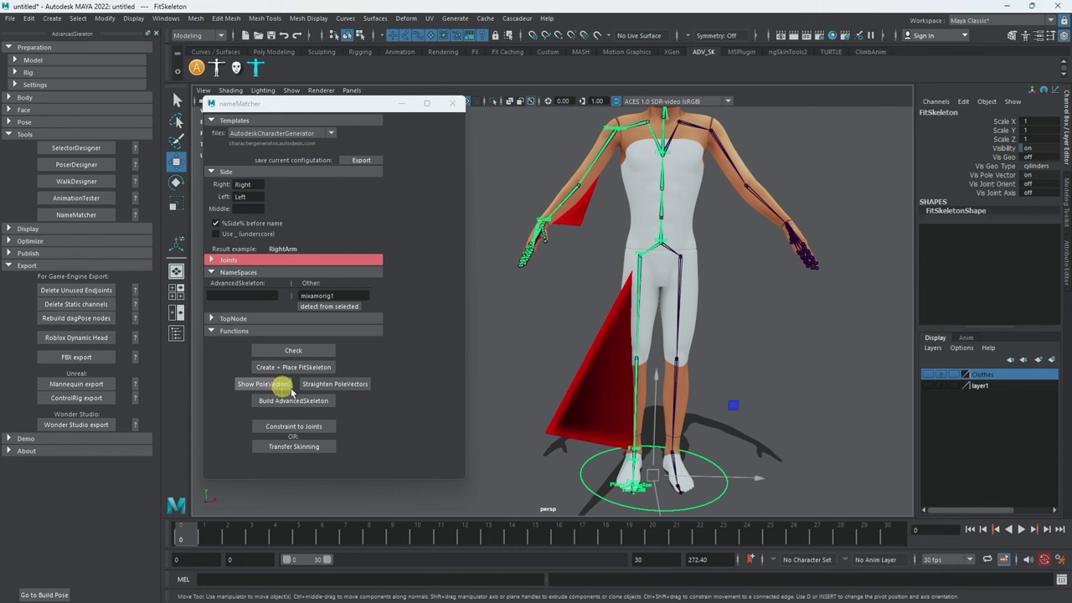
left_click(339, 387)
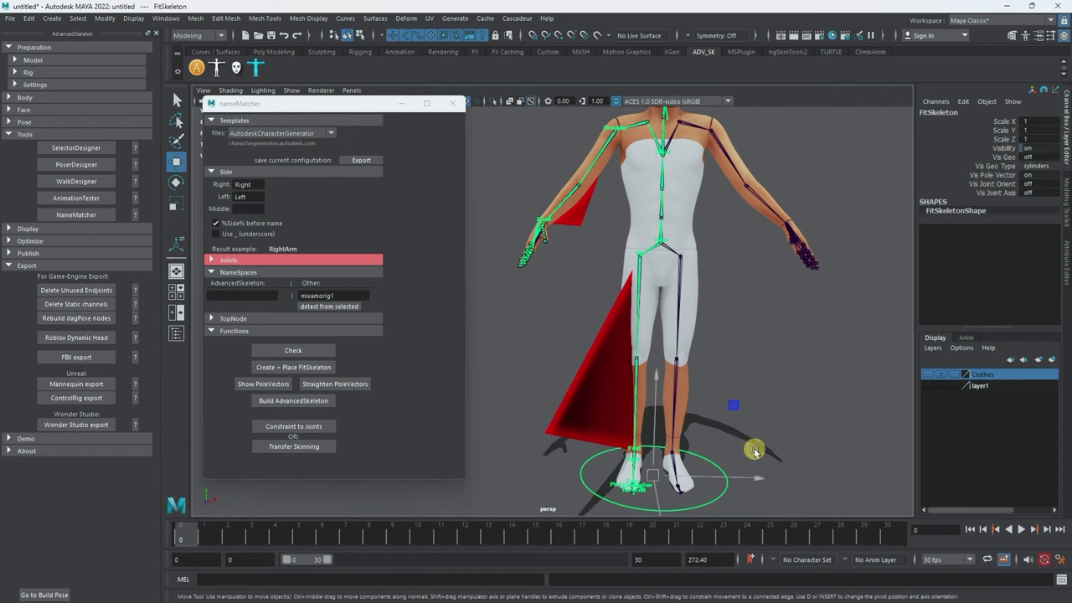
left_click_drag(732, 431, 649, 328, "alt")
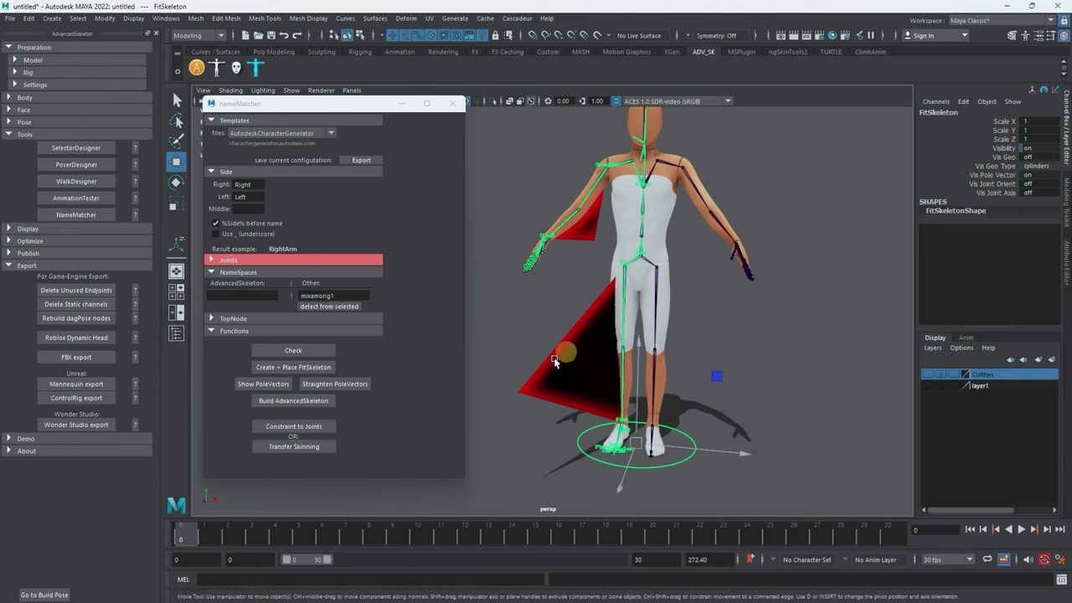
Build the AdvancedSkeleton control rig from the FitSkeleton and inspect its controls around the mannequin
left_click(285, 405)
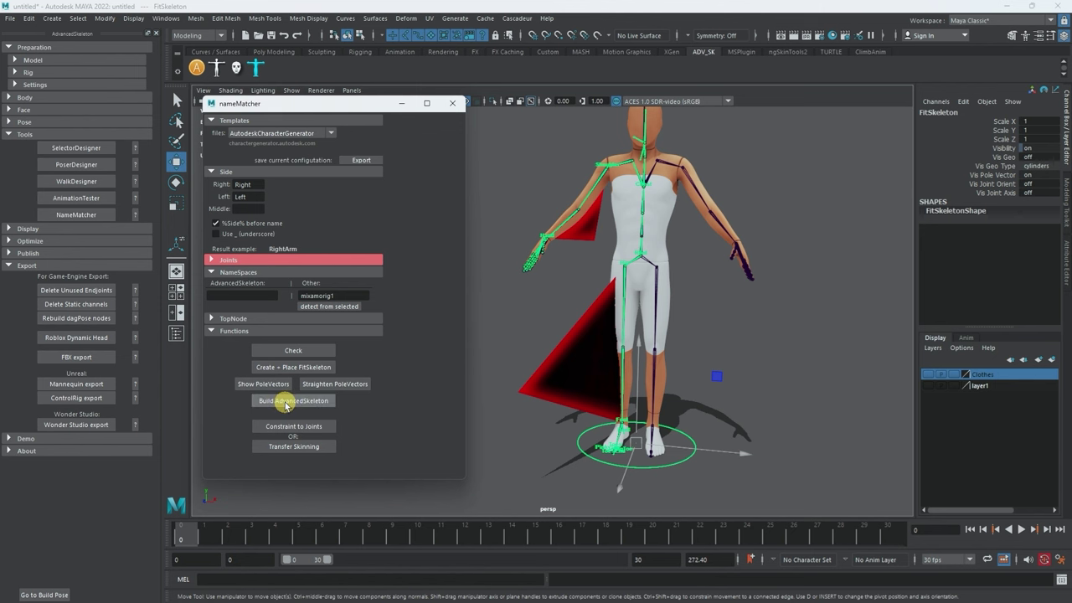
left_click(674, 409)
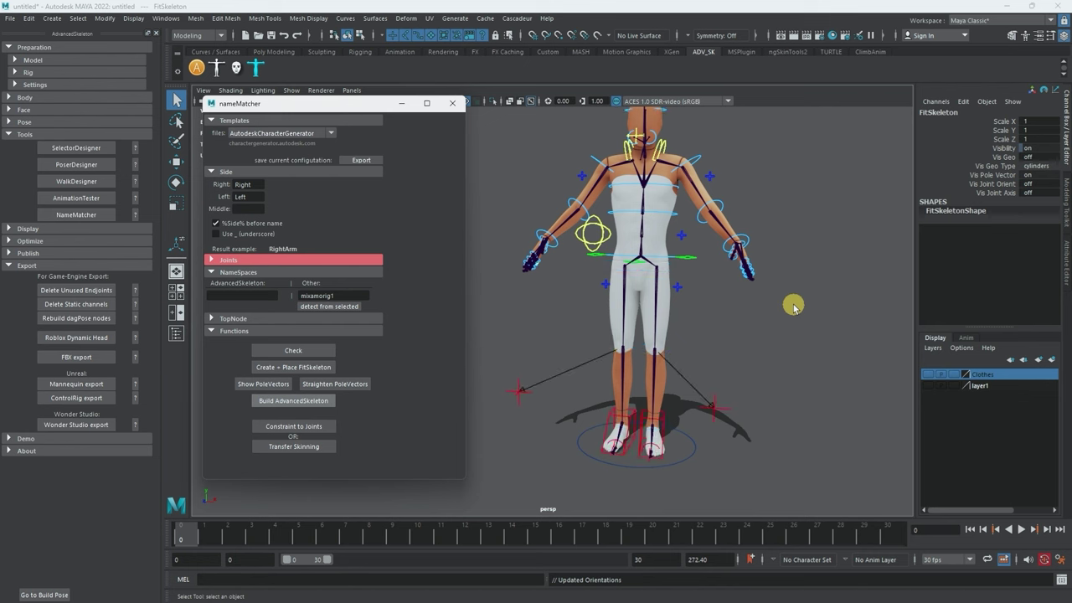
left_click_drag(790, 309, 759, 313, "alt")
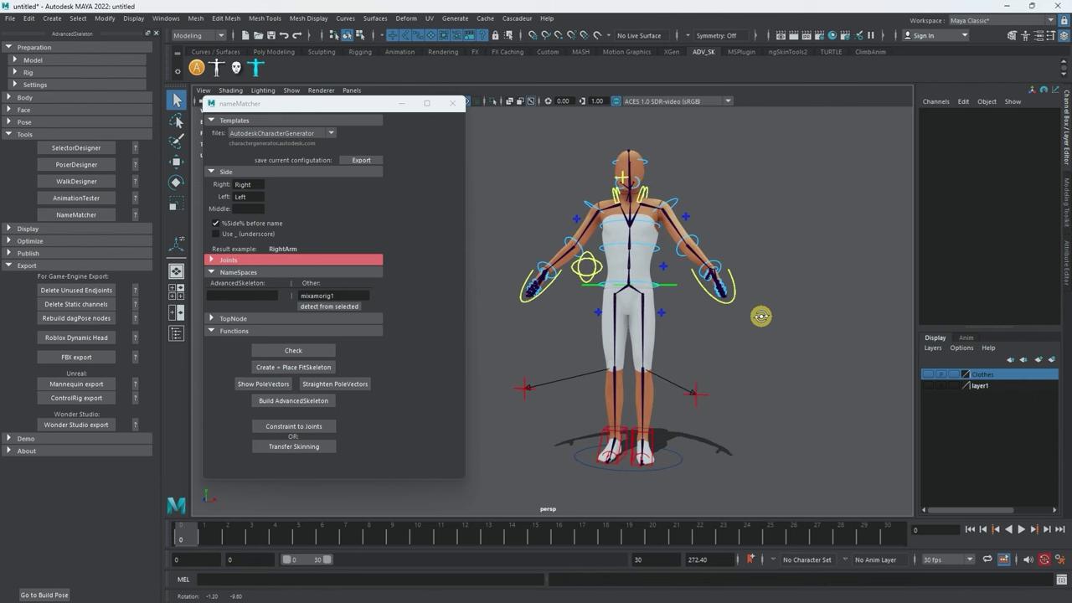
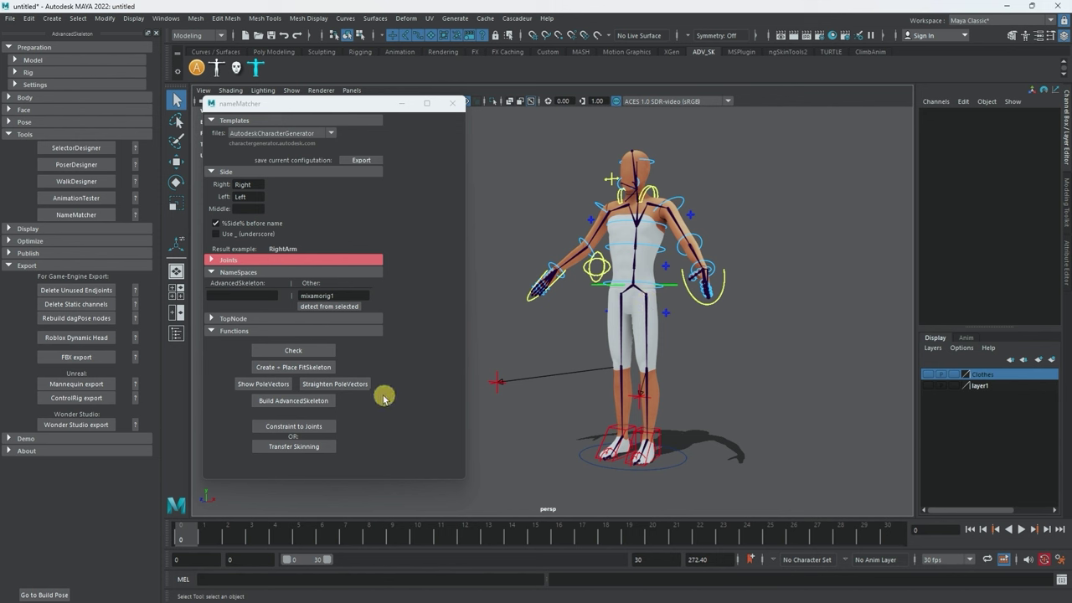
Constrain the mannequin's Mixamo skeleton to the AdvancedSkeleton joints and close NameMatcher
left_click(315, 427)
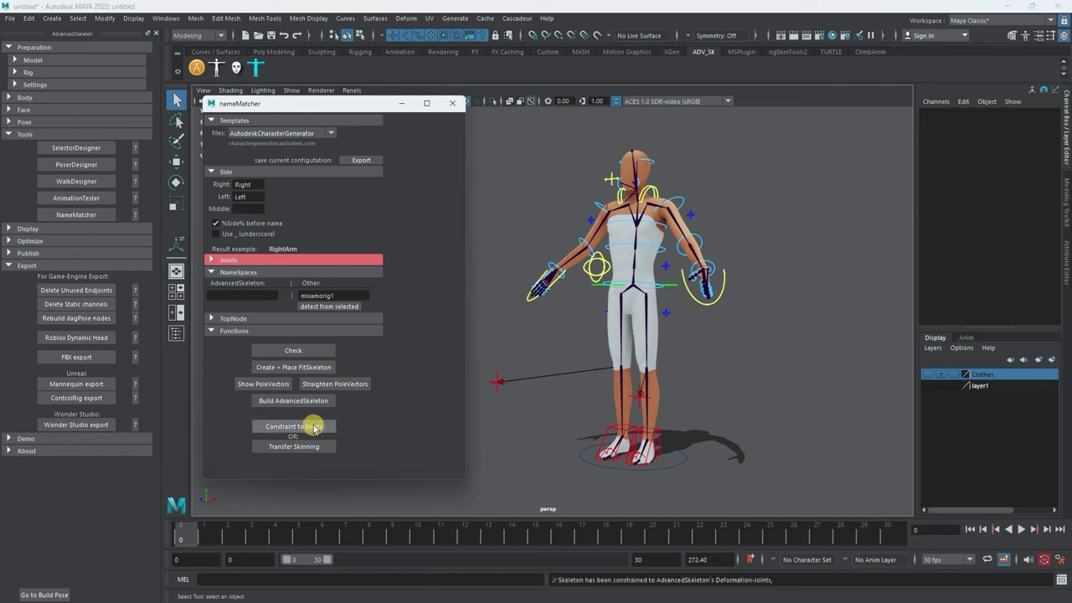
left_click(452, 103)
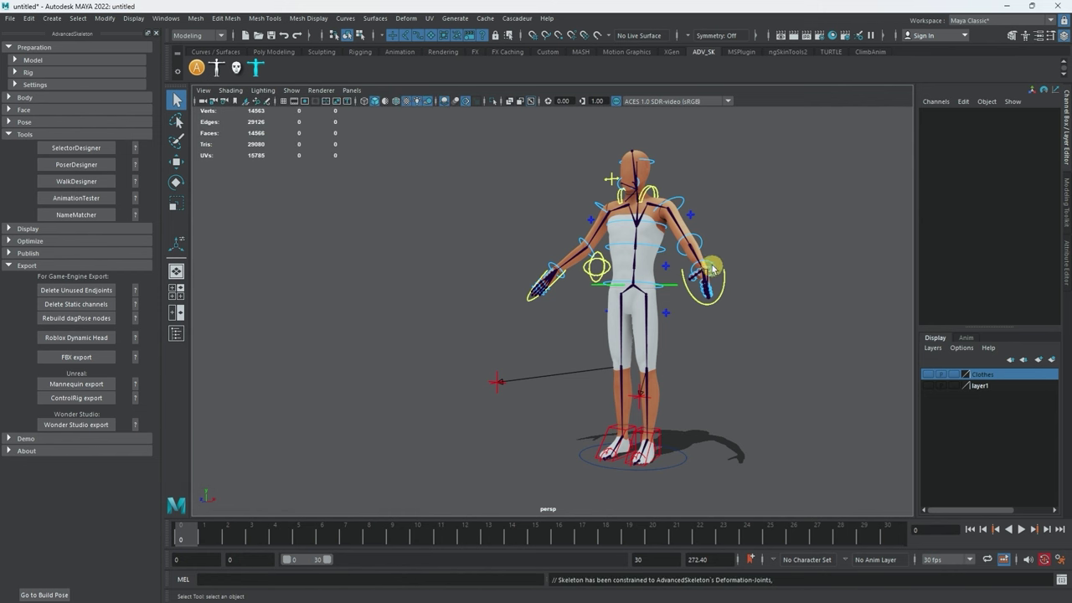
Test the rig by moving the root control at the hips down and sideways, and undo the move
left_click(670, 288)
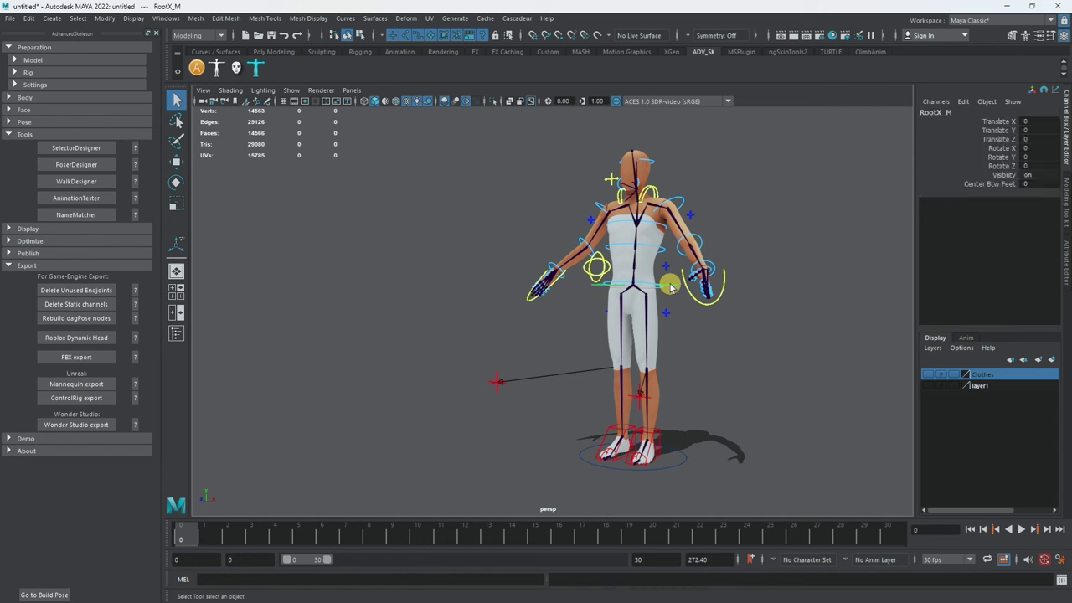
left_click(670, 289)
left_click(670, 288)
key("w")
left_click(671, 289)
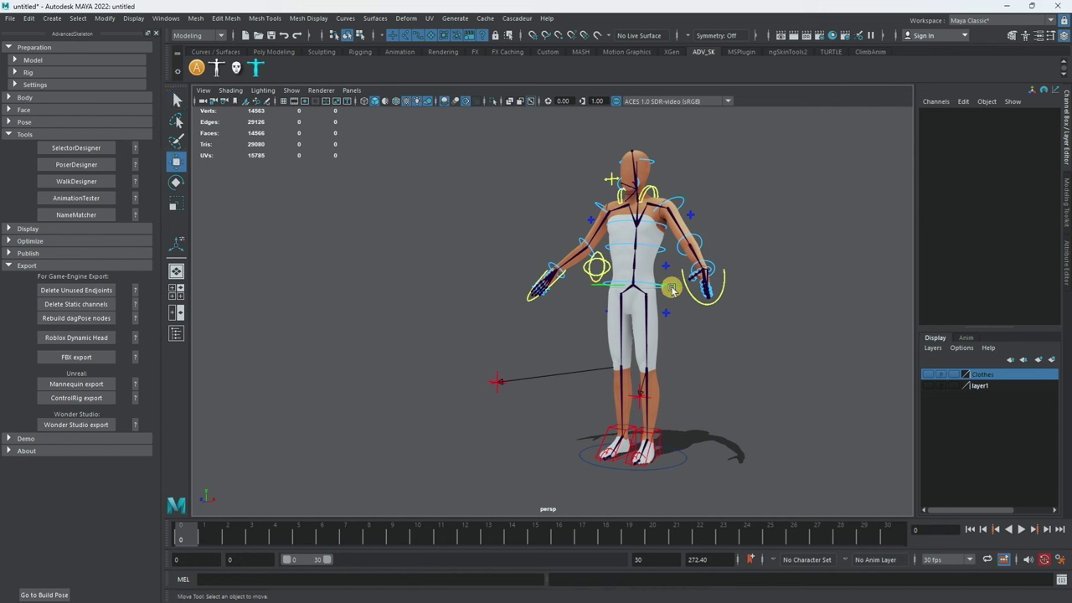
left_click(671, 287)
left_click_drag(672, 288, 615, 293)
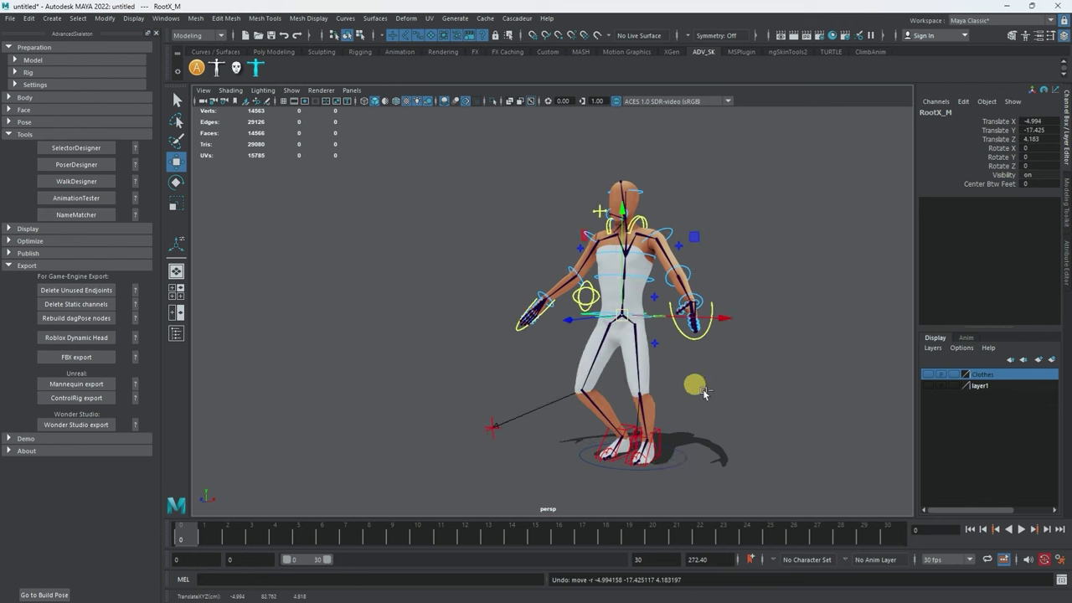
key("ctrl+z")
left_click(692, 401)
Test the left leg's IK foot control by moving it up and away, and undo the move
left_click(660, 433)
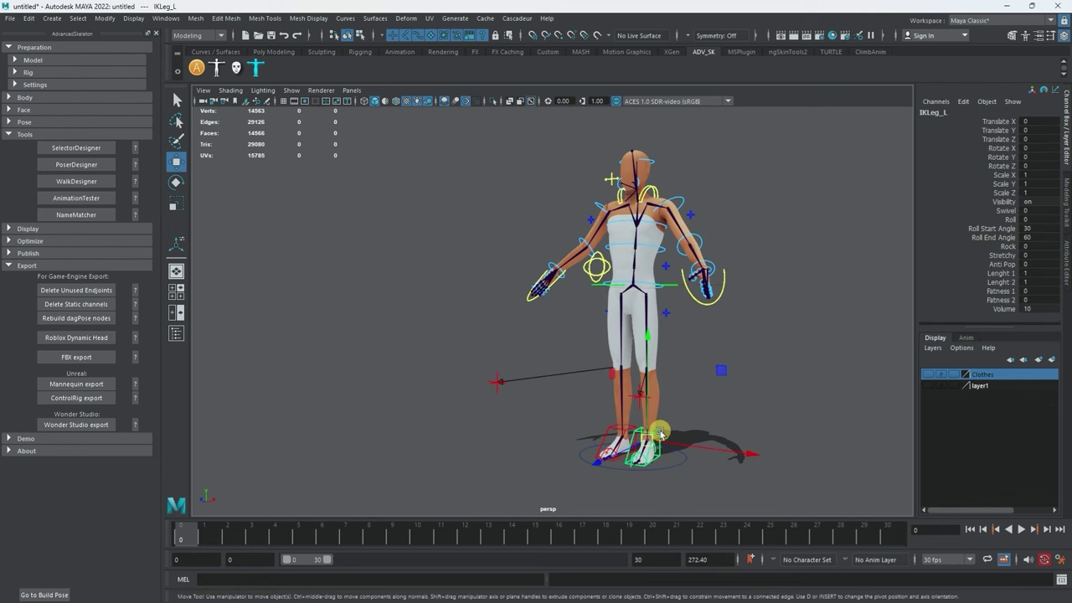
left_click_drag(658, 432, 626, 390)
key("ctrl+z")
left_click(694, 386)
key("ctrl+z")
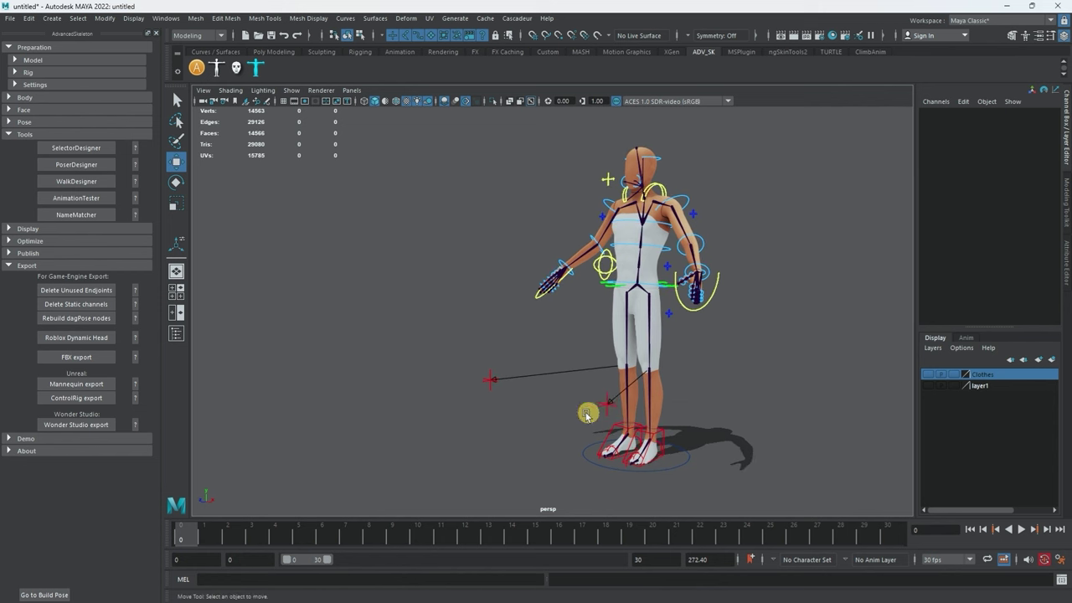
Test the left knee's pole vector control by moving it sideways, and undo the moves
left_click(604, 407)
left_click_drag(610, 402, 573, 396)
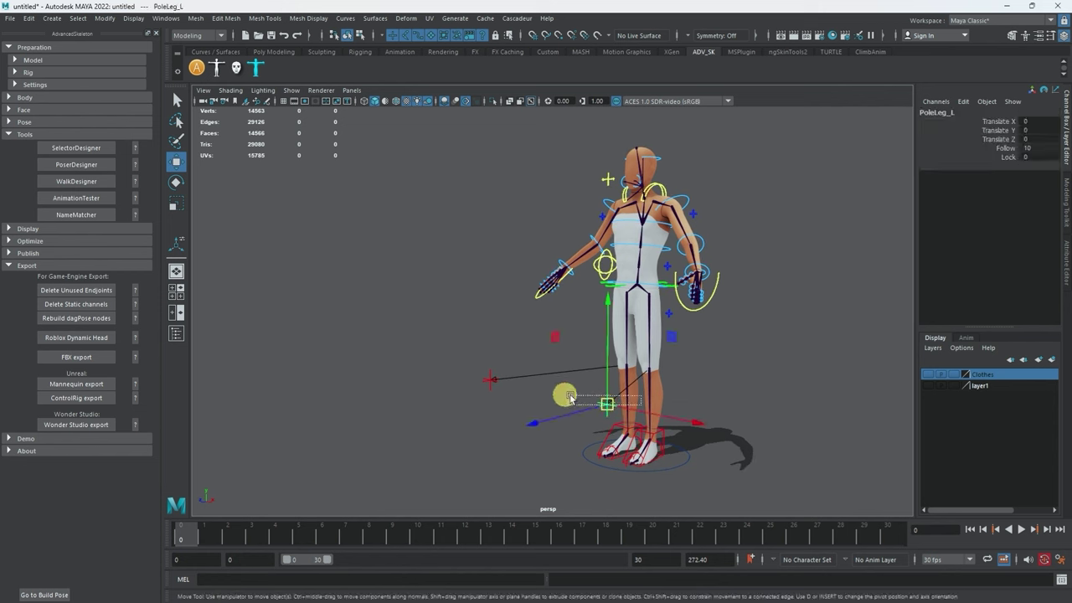
key("ctrl+z")
left_click_drag(680, 420, 519, 387)
key("ctrl+z")
Inspect the constrained Mixamo skeleton by selecting its hips joint, and clear the selection
mouse_move(670, 330)
left_mouse_down("alt")
mouse_move(741, 361)
mouse_move(670, 318)
left_mouse_up("alt")
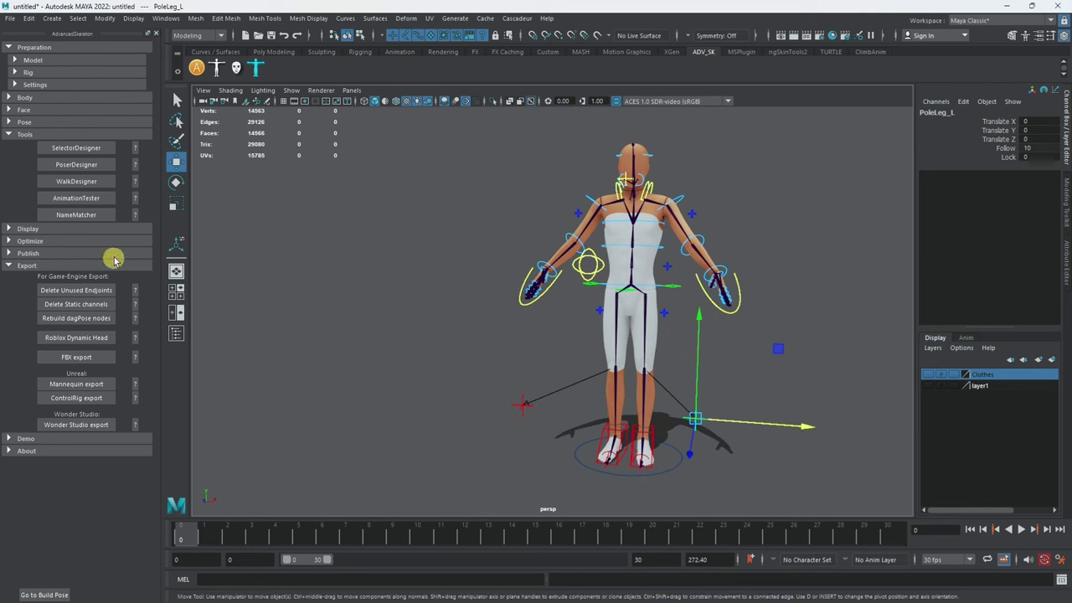
left_click(637, 288)
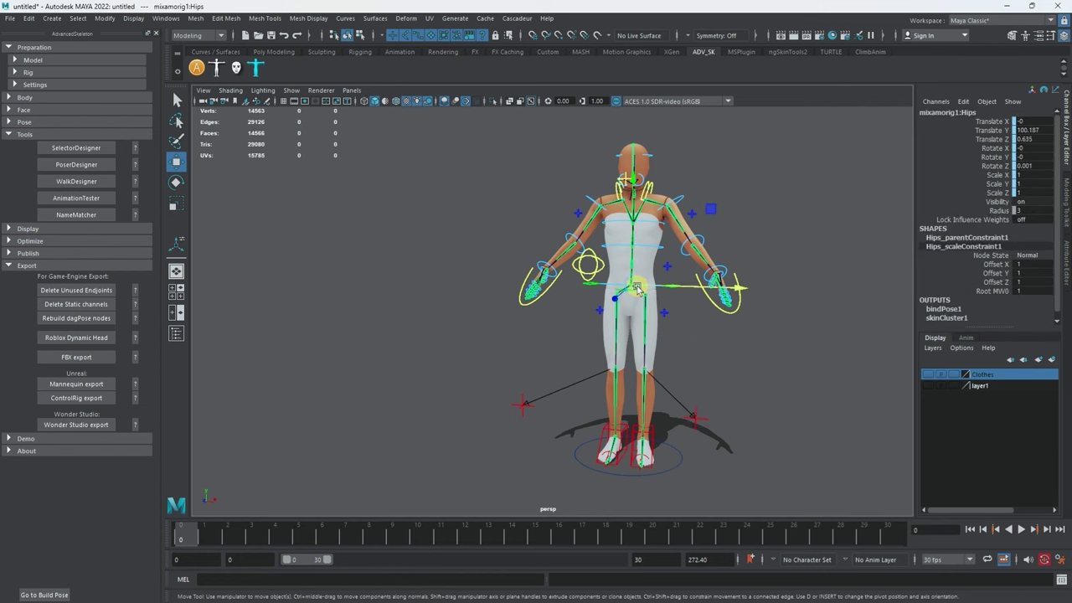
left_click(358, 220)
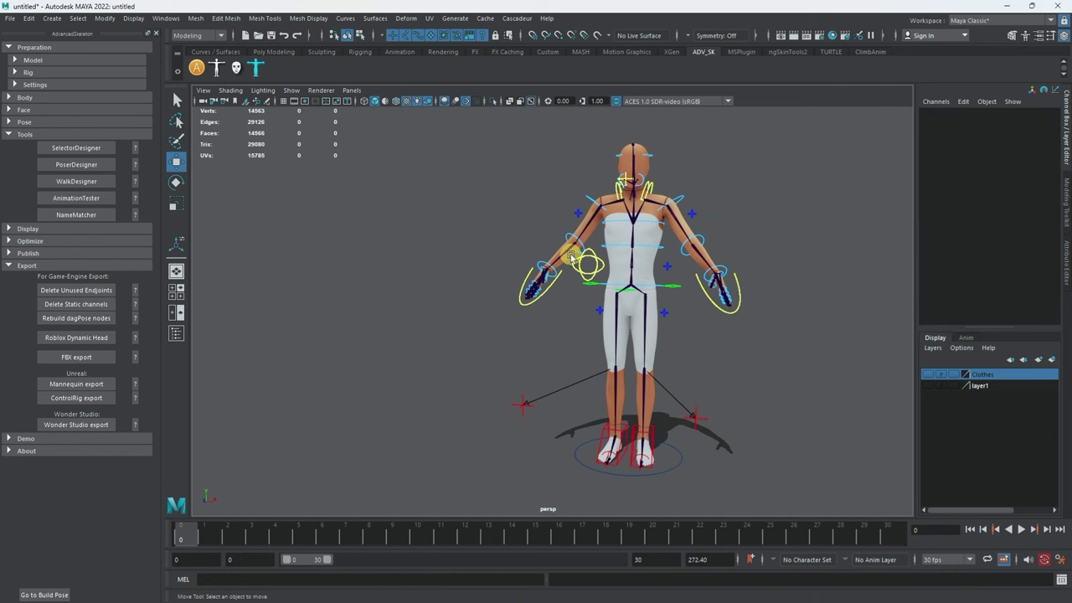
Export the rig for the Unreal Manny (UE5) mannequin, scaled to match, as the FBX file Anon_Rig_UE in the project's FBX folder
left_click(80, 385)
left_click(494, 308)
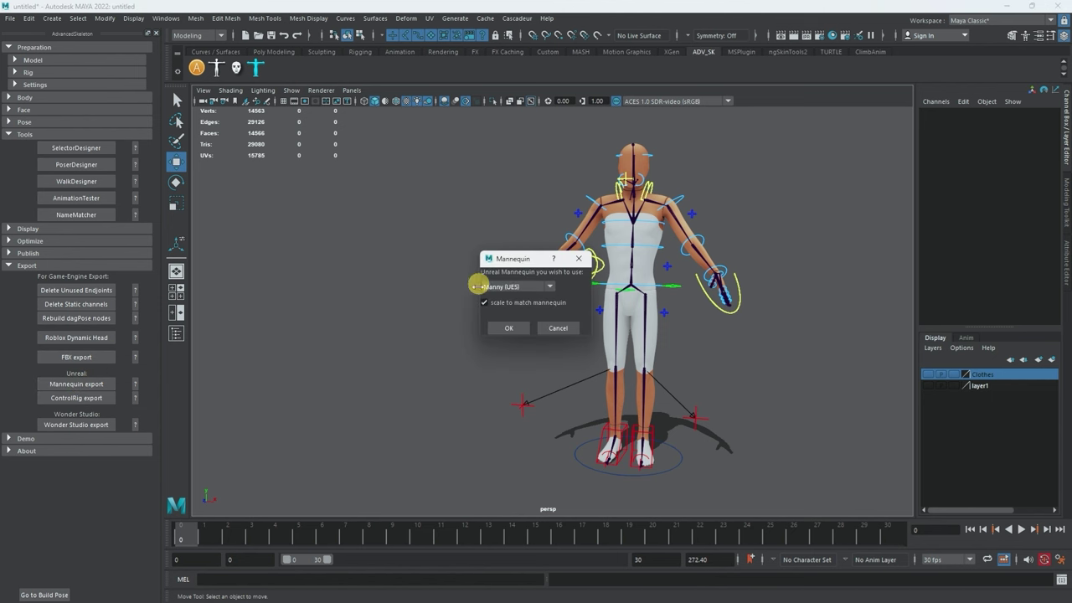
left_click(546, 289)
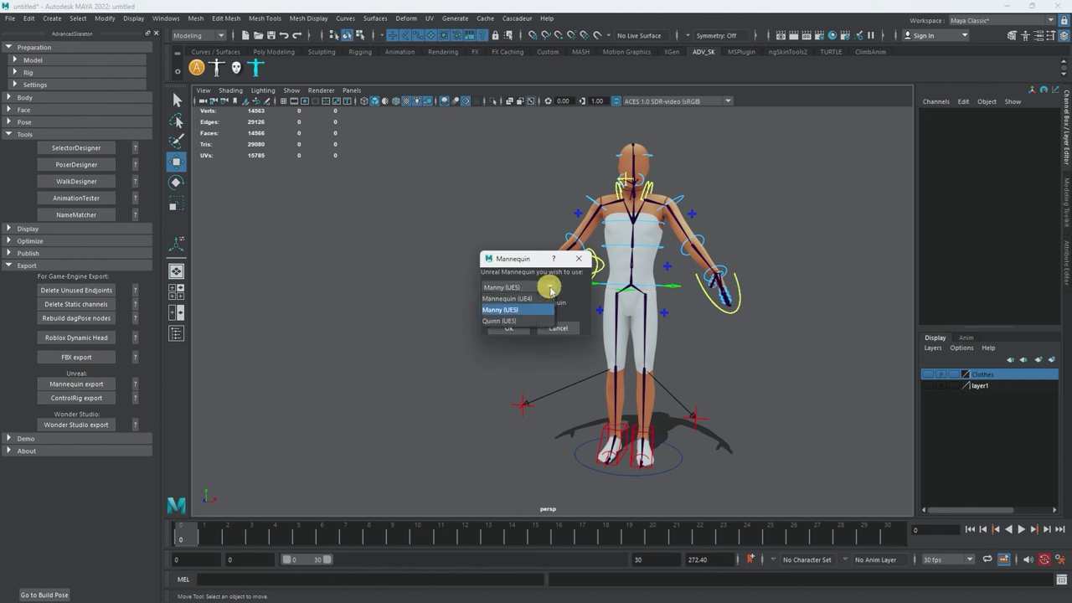
left_click(494, 309)
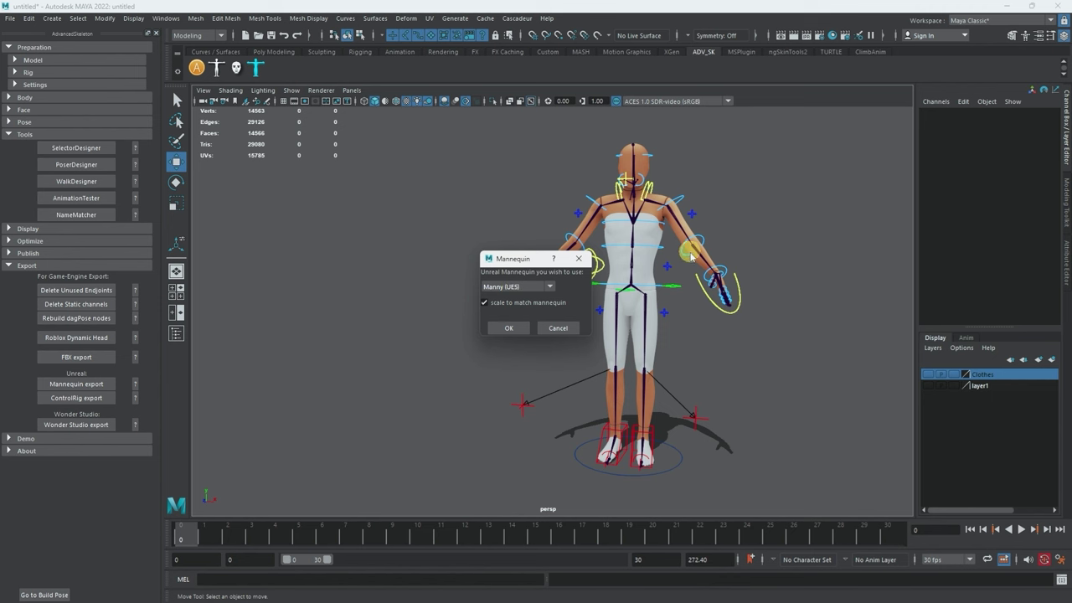
left_click(512, 331)
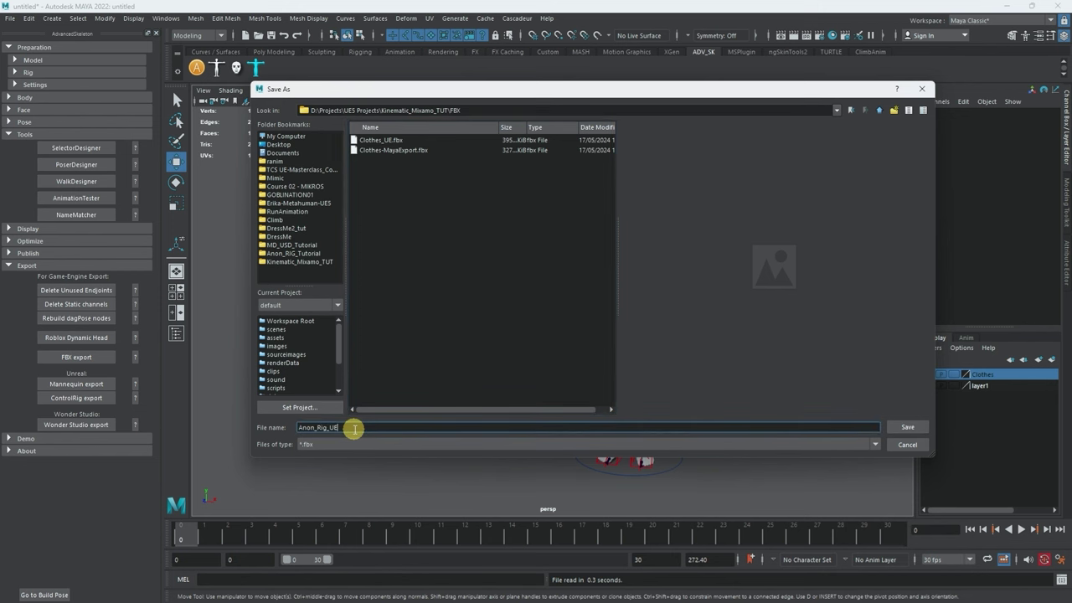
left_click(904, 428)
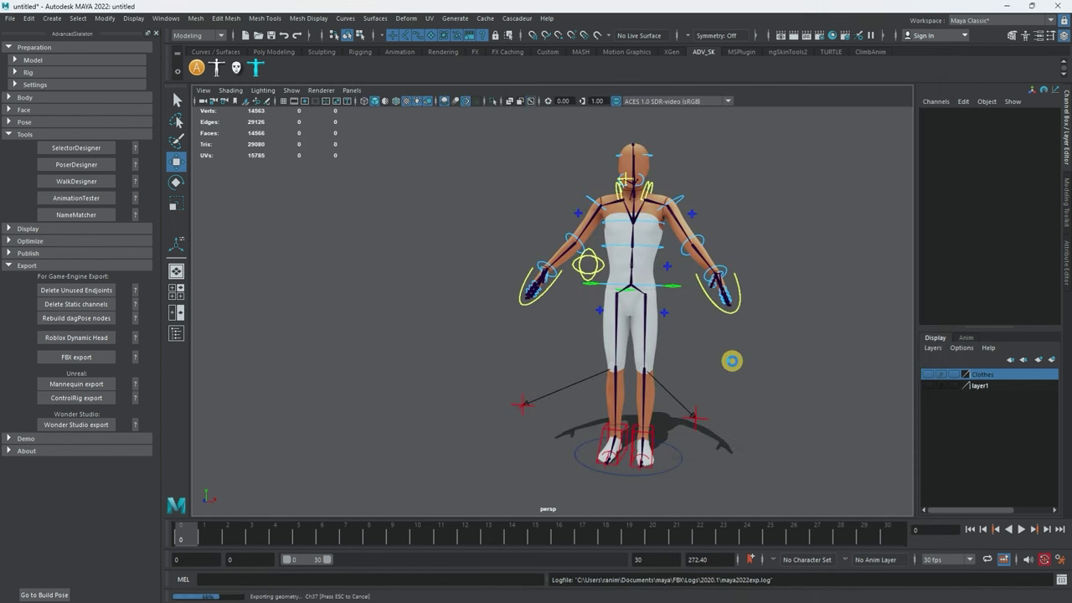
Show the Clothes layer and save the scene as Anon_Clothes_Maya in the FBX folder of Kinematic_Mixamo_TUT
left_click(927, 376)
left_click(10, 18)
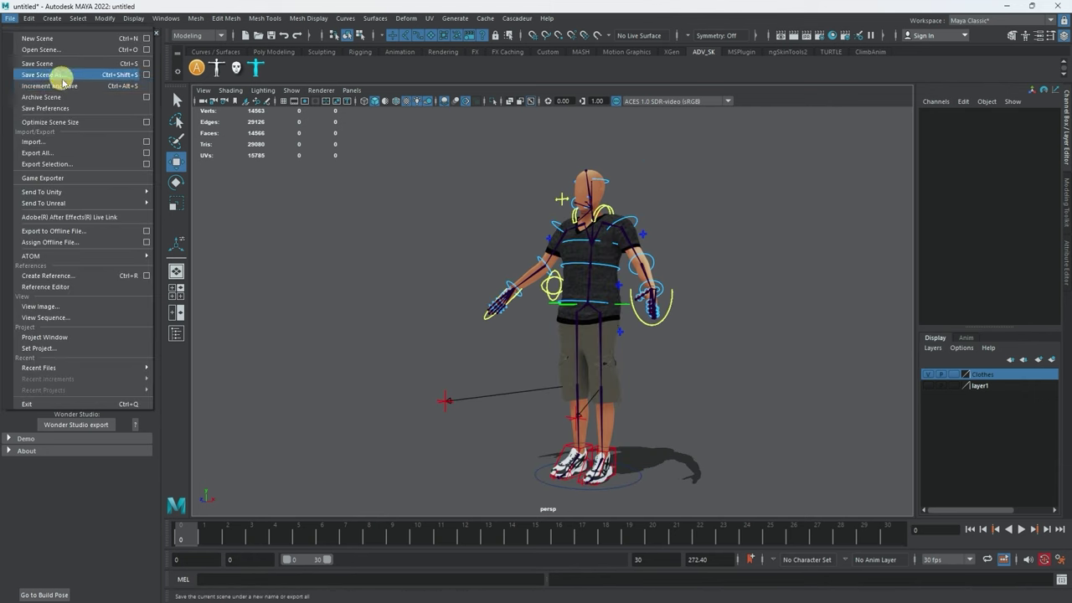
left_click(64, 75)
left_click(306, 262)
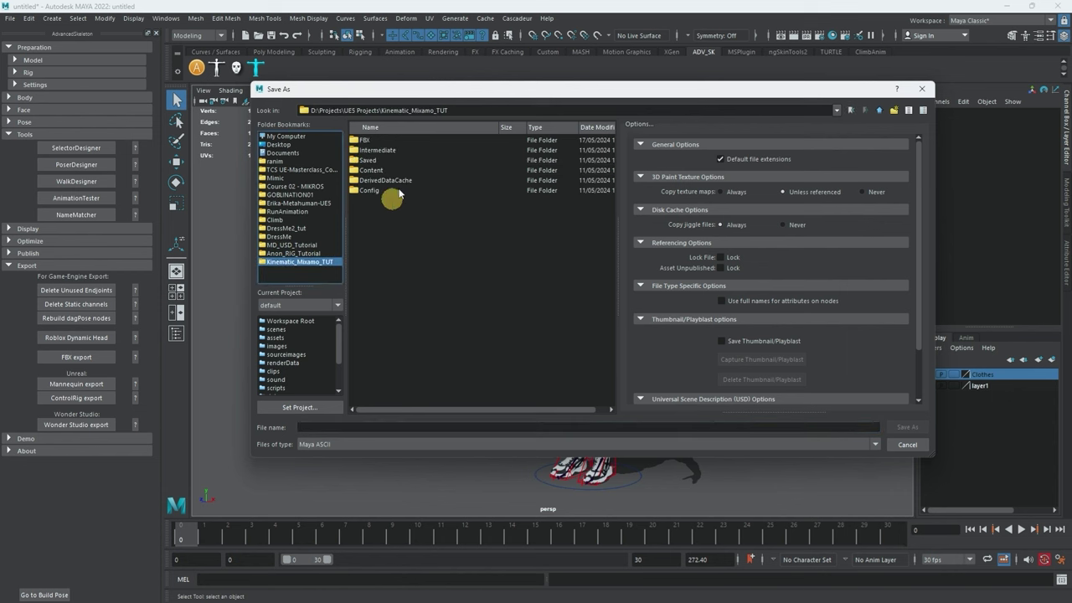
double_click(367, 142)
left_click(391, 305)
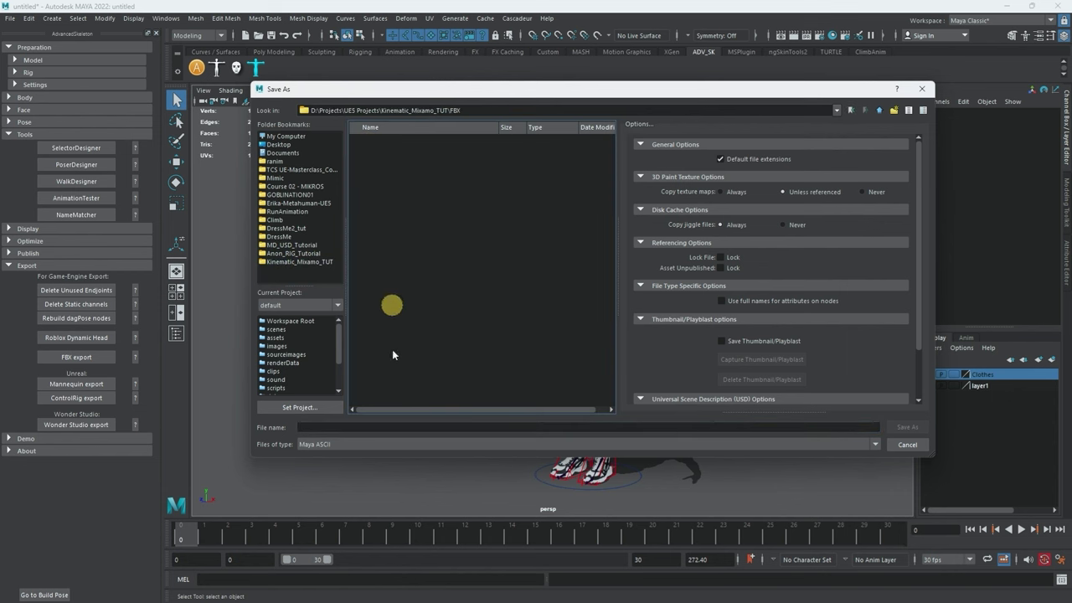
left_click(389, 427)
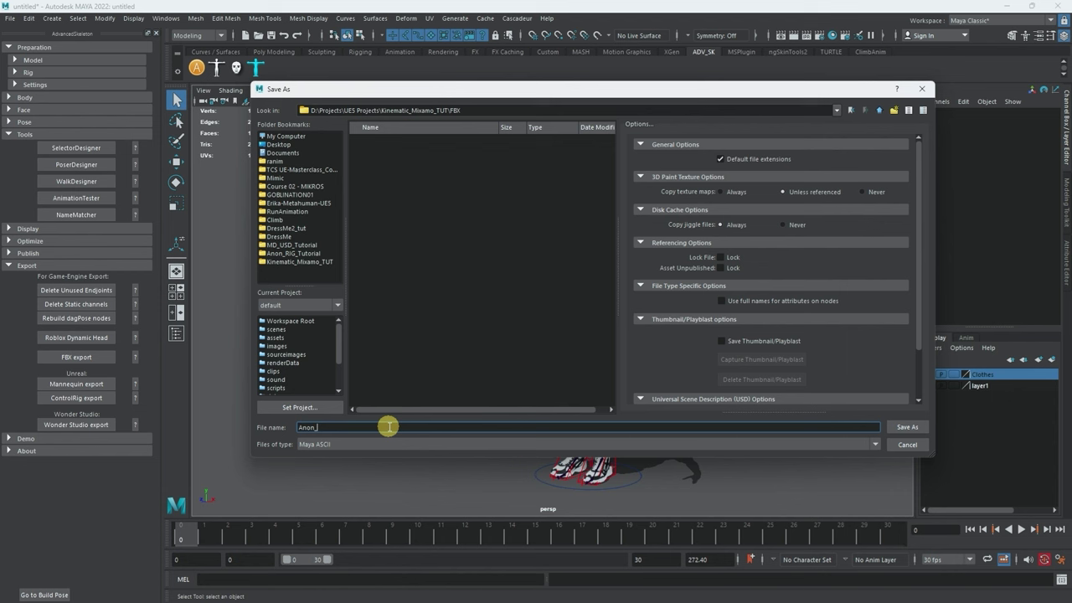
type("Anon_Clothes_Maya")
key("Return")
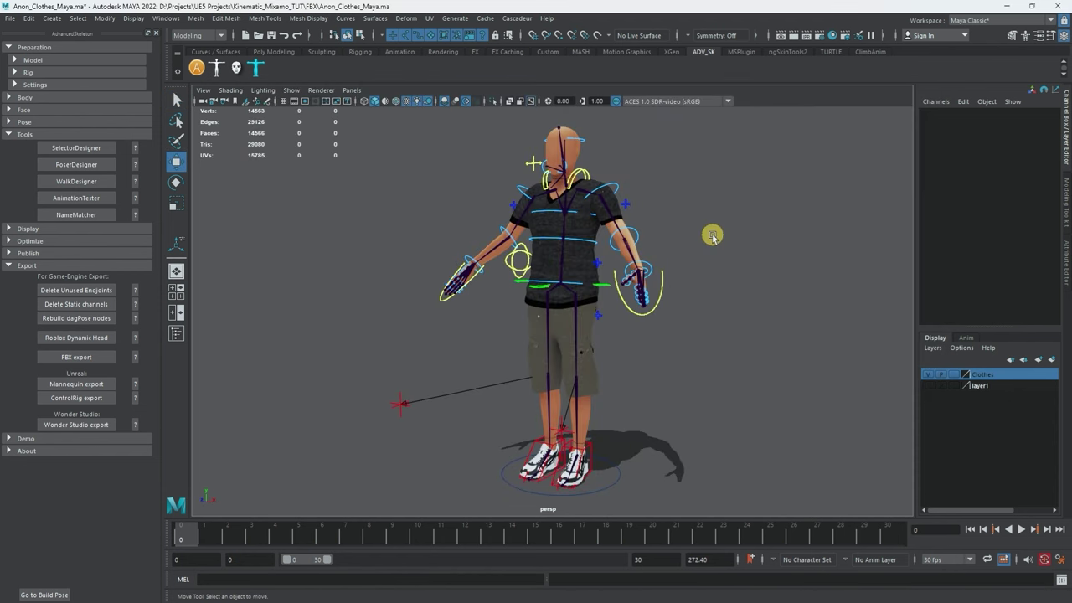
Close the AdvancedSkeleton panel and inspect the dressed, rigged character from the front
left_click(159, 34)
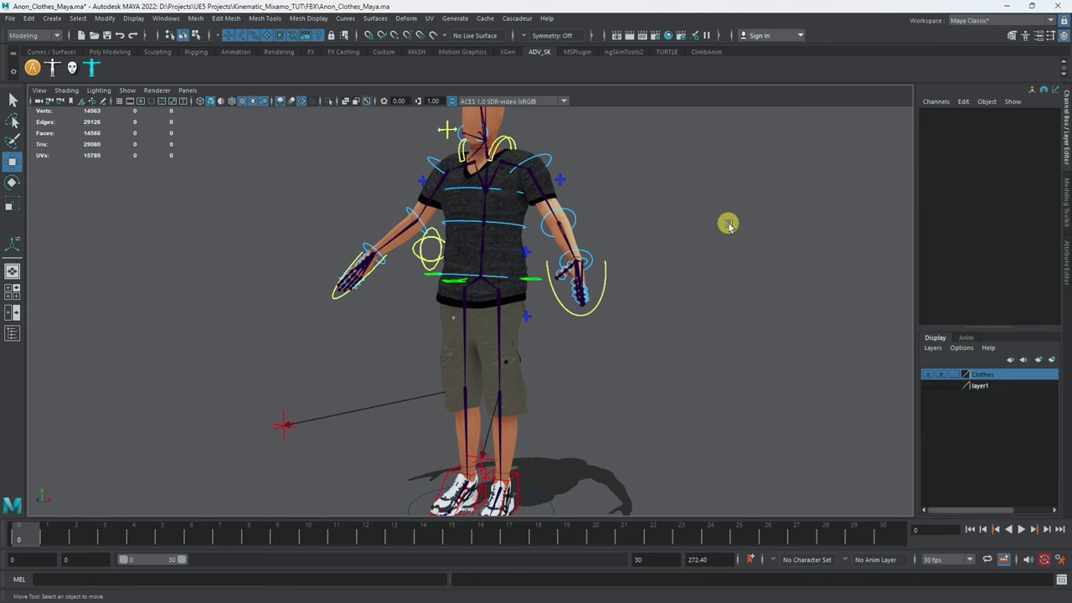
right_click_drag(729, 224, 570, 234, "alt")
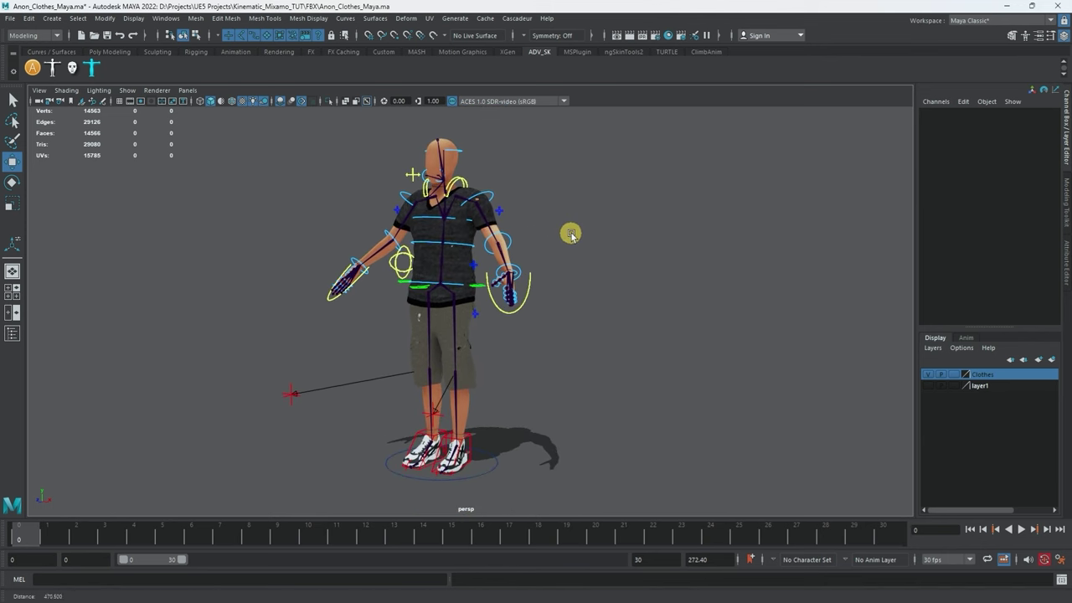
left_click_drag(570, 234, 603, 225, "alt")
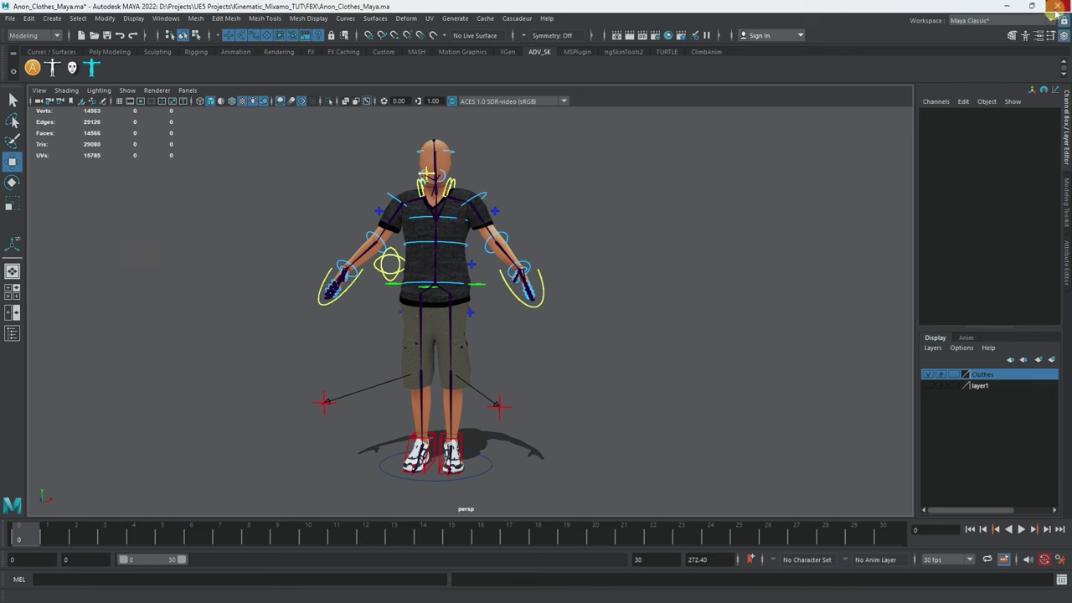
Switch to the Unreal Editor project and create a folder named Anon_RIG in Content
left_click(1031, 6)
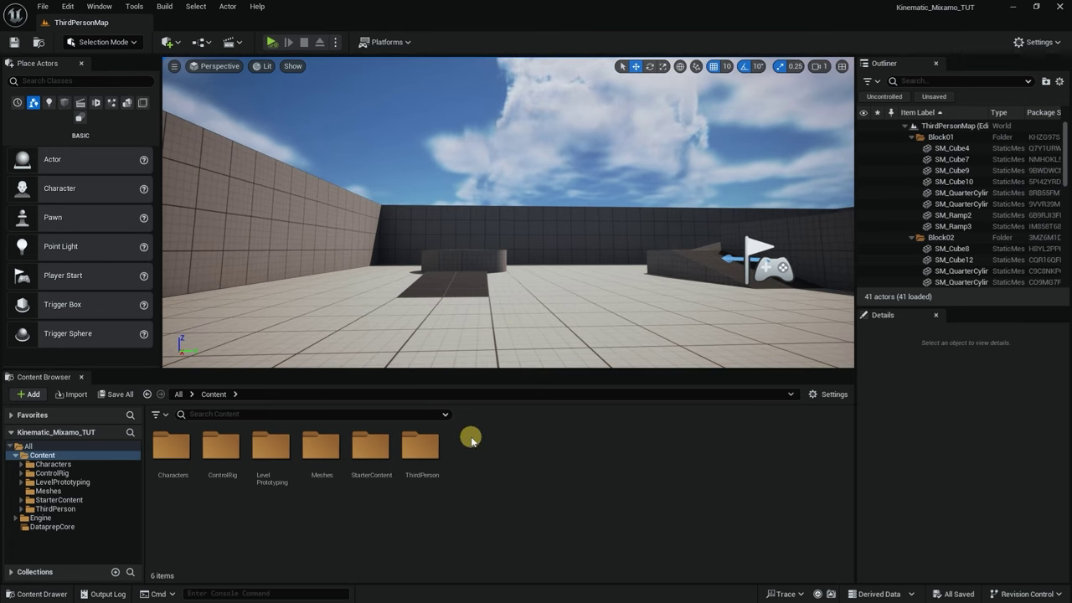
right_click(489, 464)
left_click(515, 216)
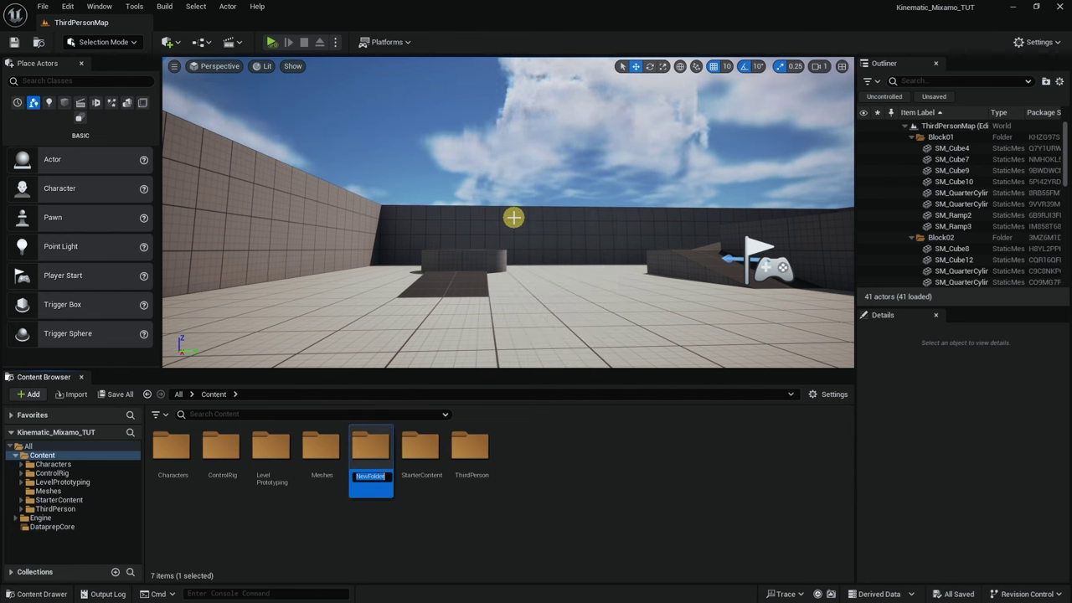
type("Anon_RIG")
key("Return")
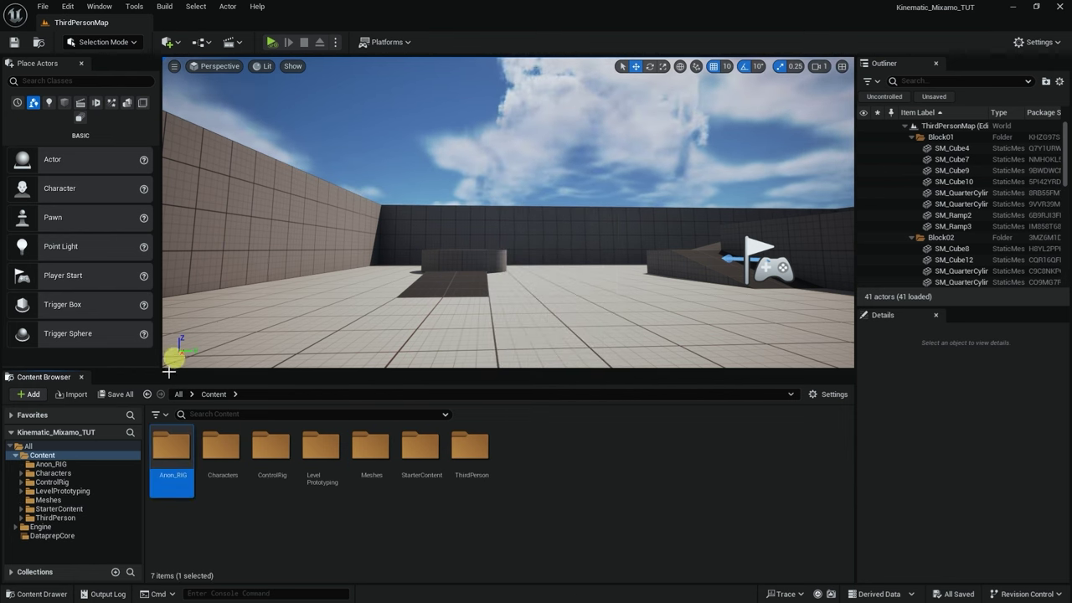
Create a folder named Clothes inside the Anon_RIG folder
double_click(186, 452)
right_click(326, 476)
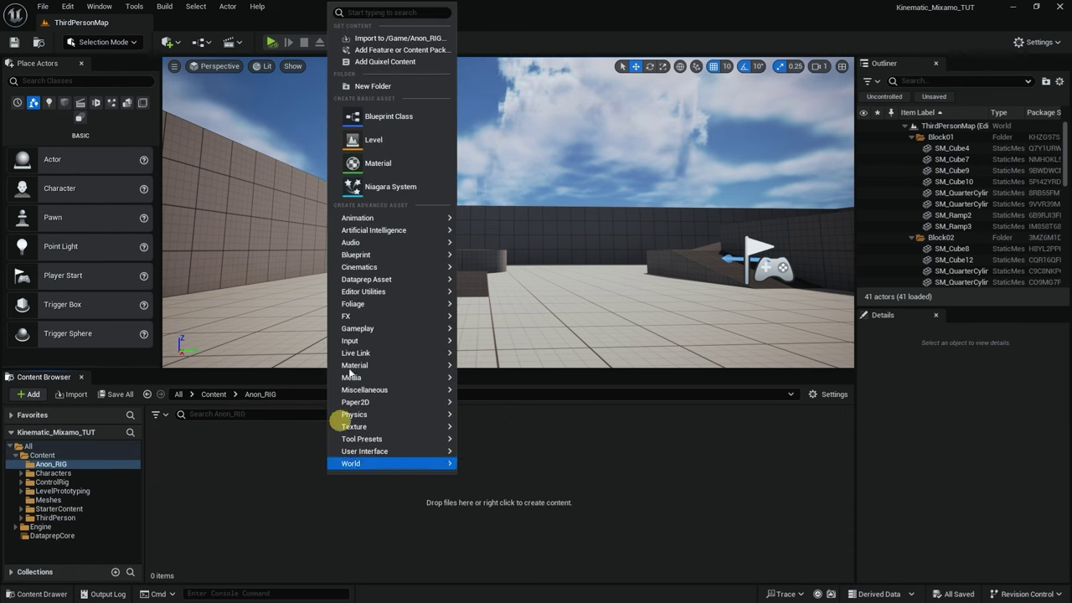
left_click(375, 84)
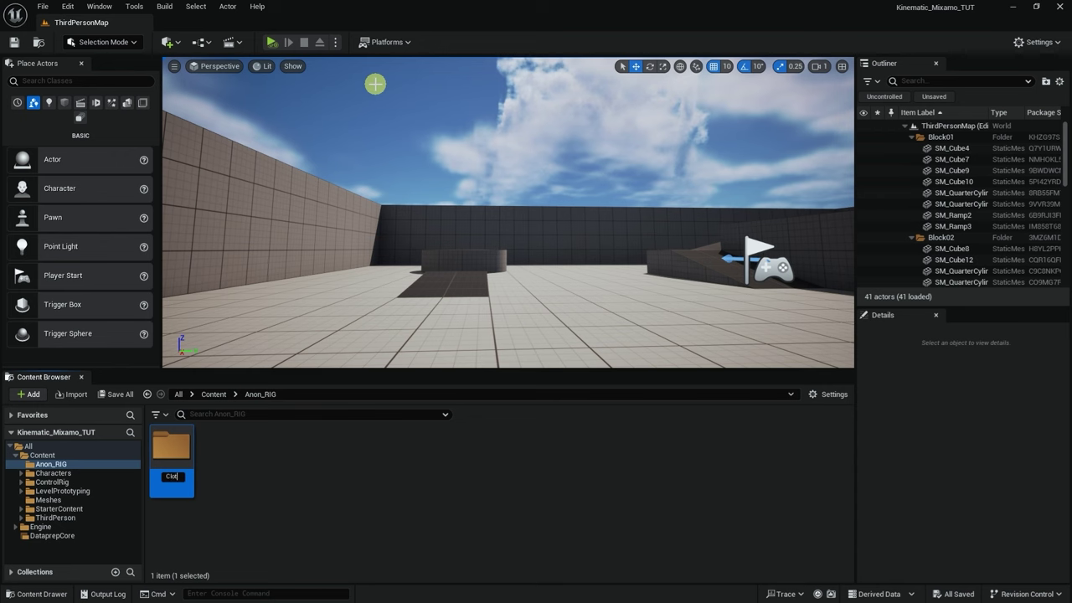
left_click(258, 478)
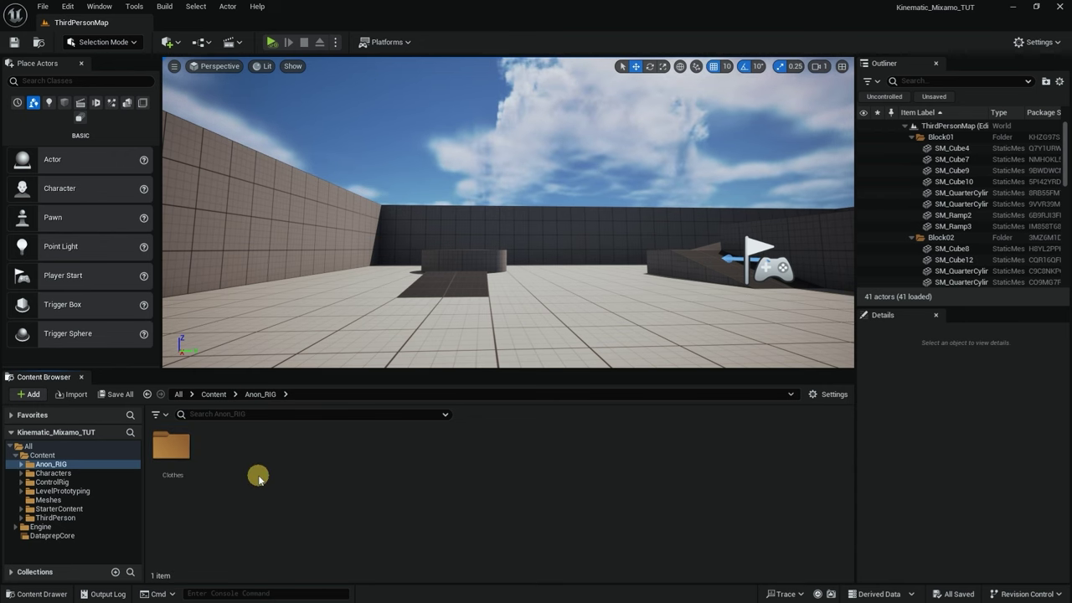
Import all of Clothes_UE.fbx into the Clothes folder as a static mesh with Combine Meshes enabled
double_click(171, 449)
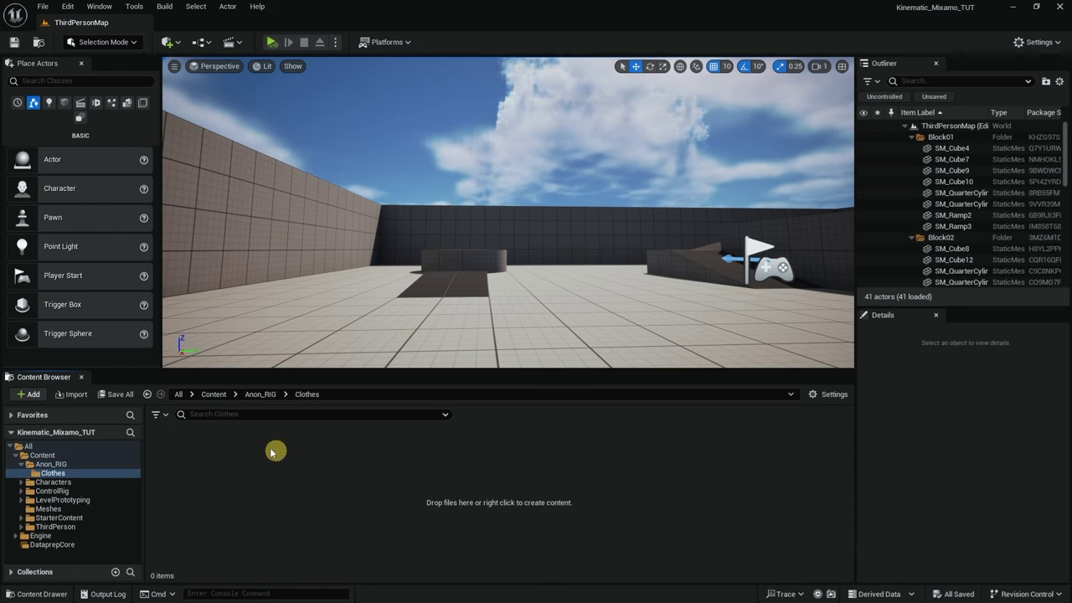
left_click(72, 394)
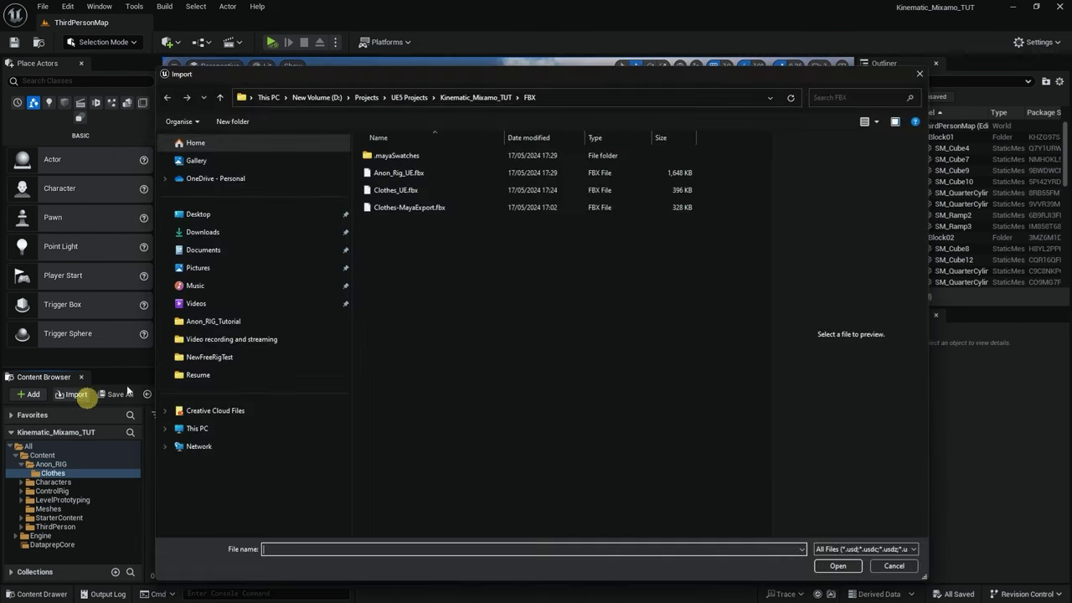
double_click(385, 193)
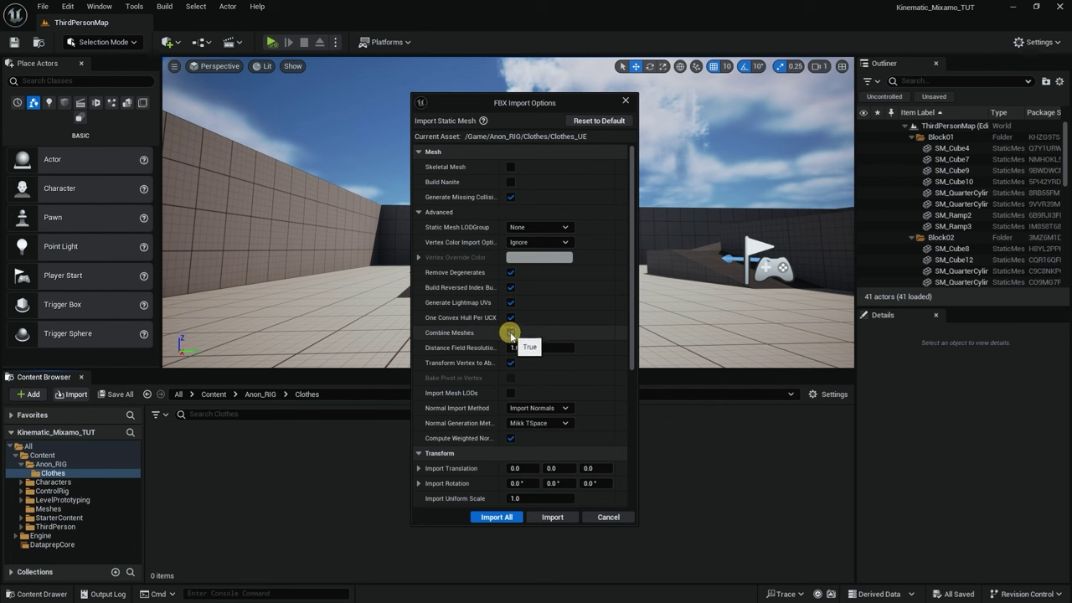
scroll(603, 238, "up", 2)
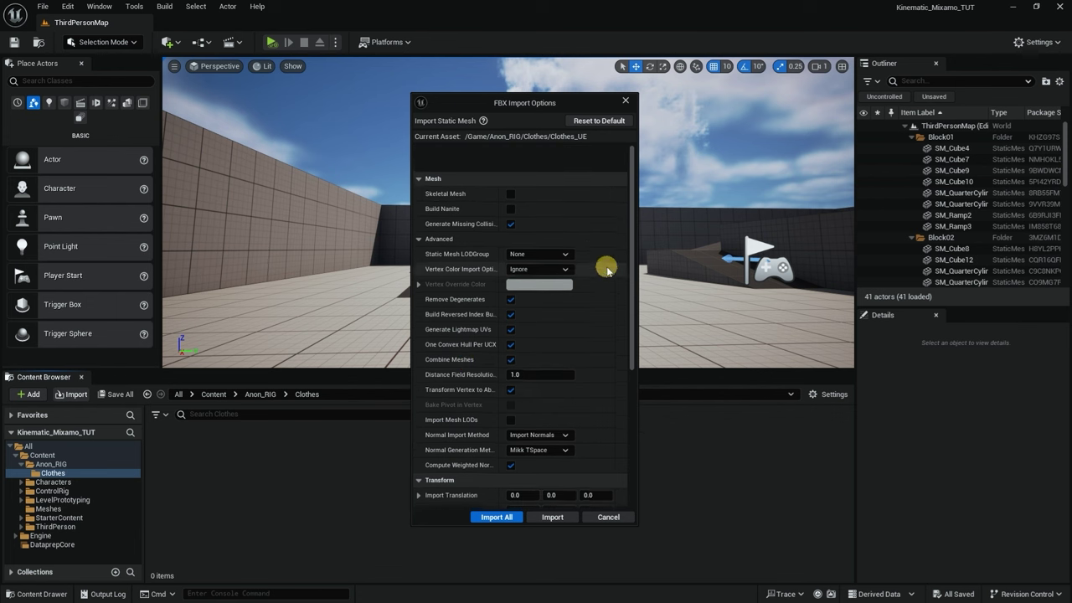
left_click(493, 515)
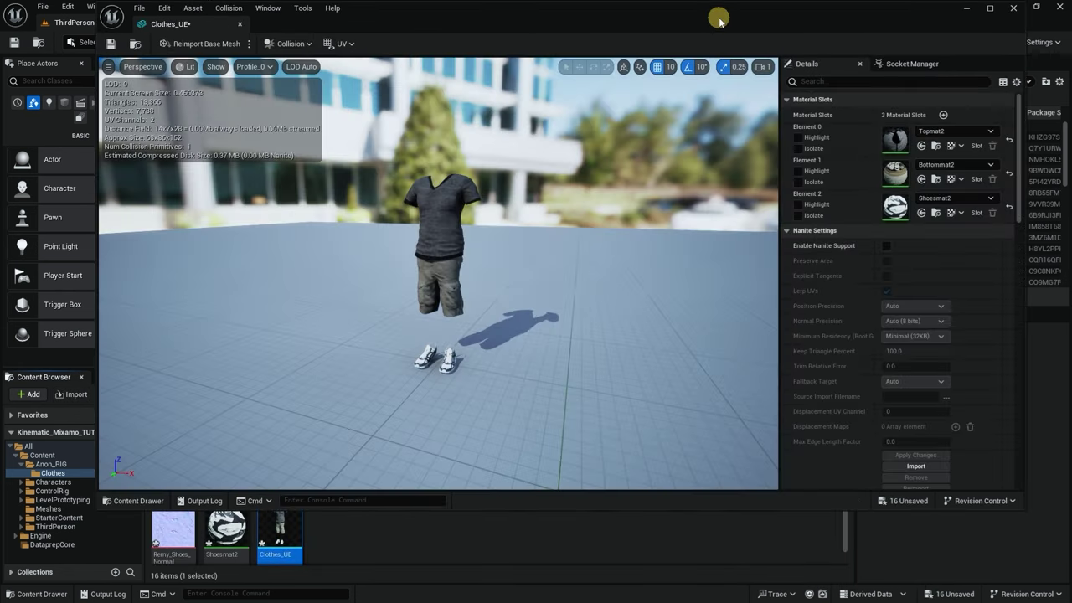
Inspect the clothes mesh, then enable Two Sided on its Topmat2 material and save the material
double_click(868, 17)
scroll(471, 306, "up", 5)
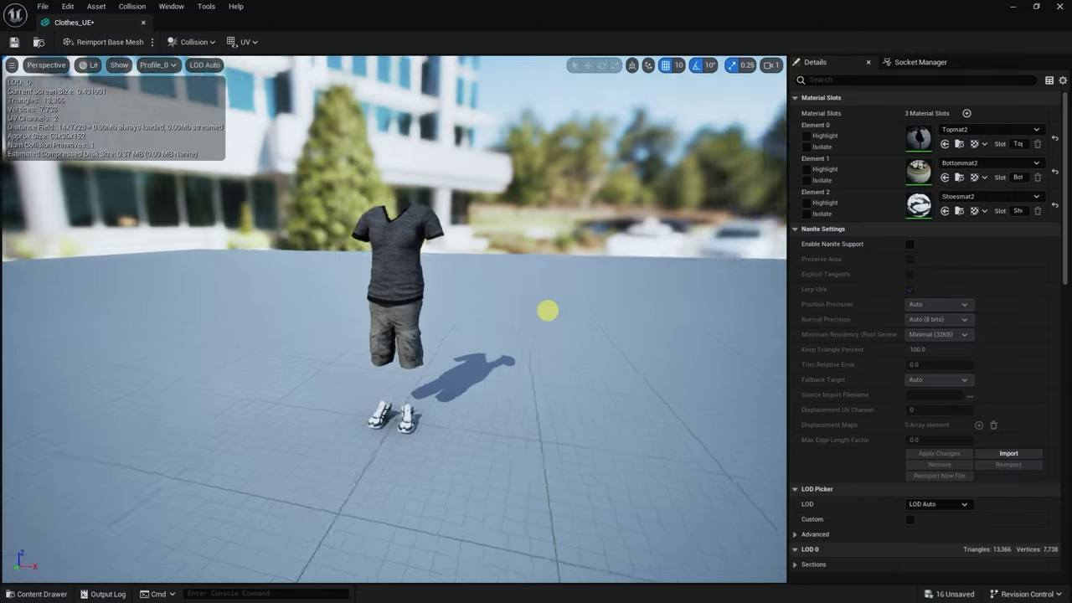
scroll(468, 309, "down", 4)
left_click_drag(466, 304, 548, 308)
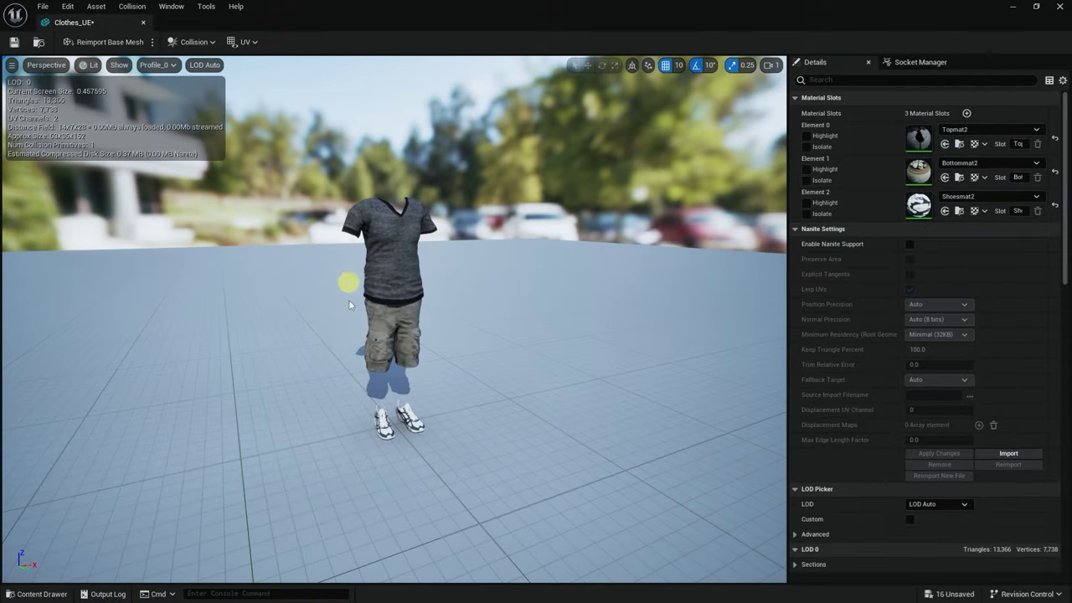
left_click_drag(350, 306, 417, 205)
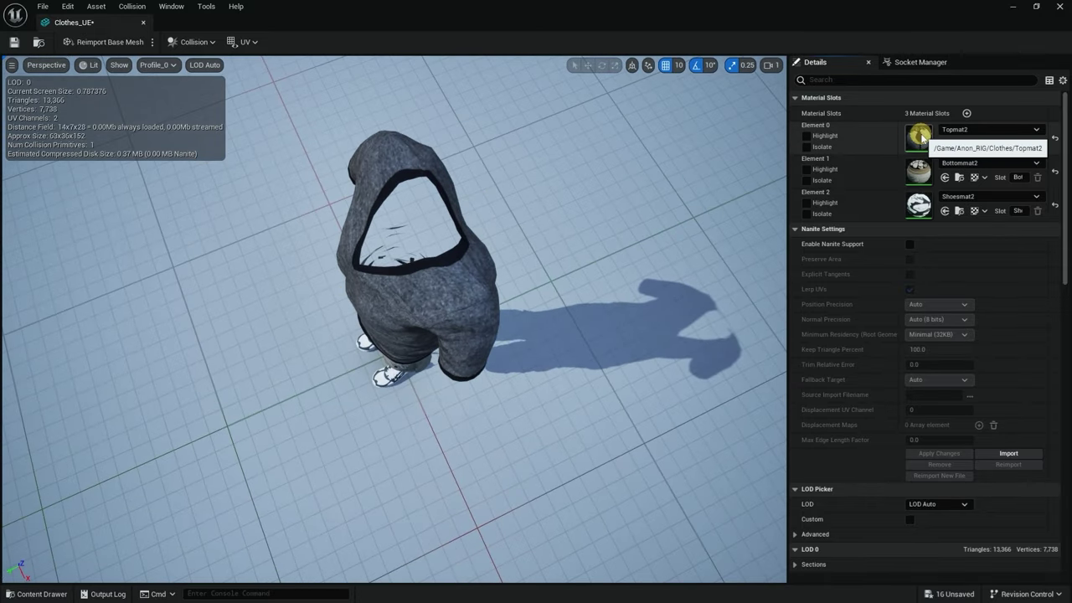
double_click(919, 135)
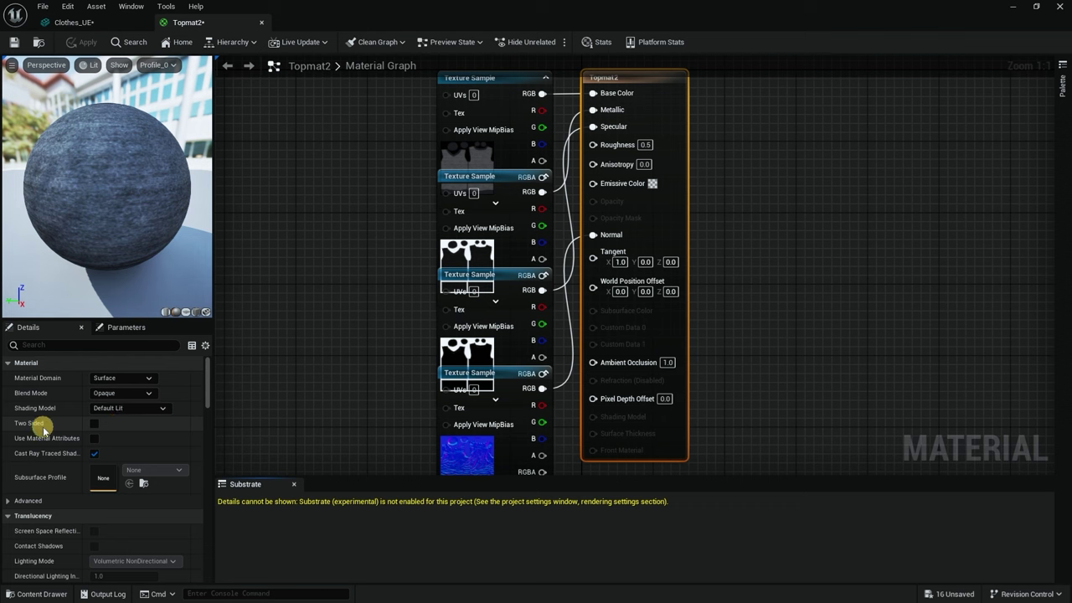
left_click(94, 423)
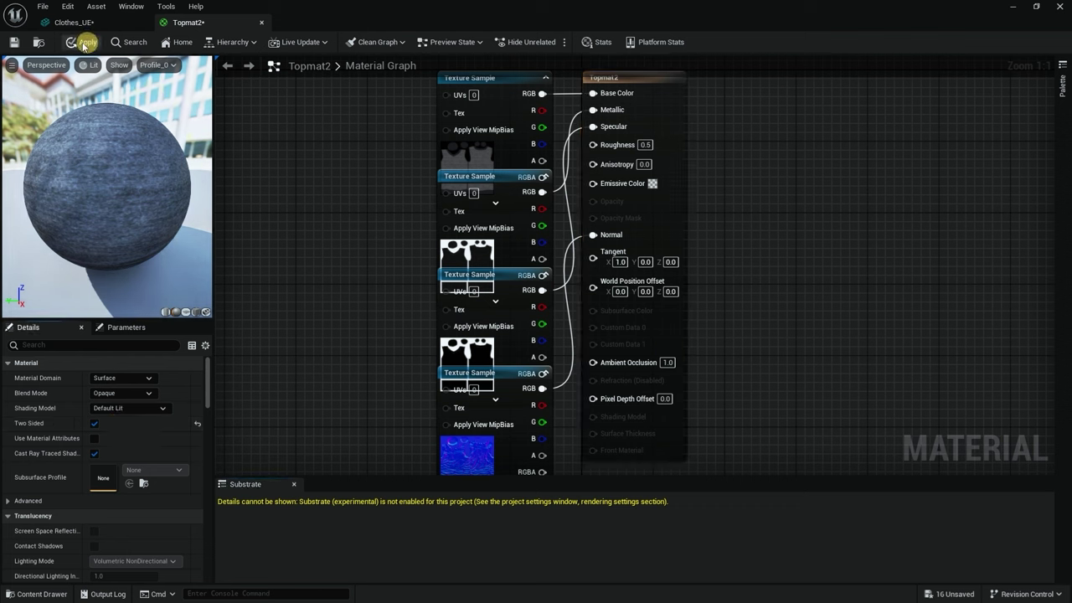
left_click(12, 46)
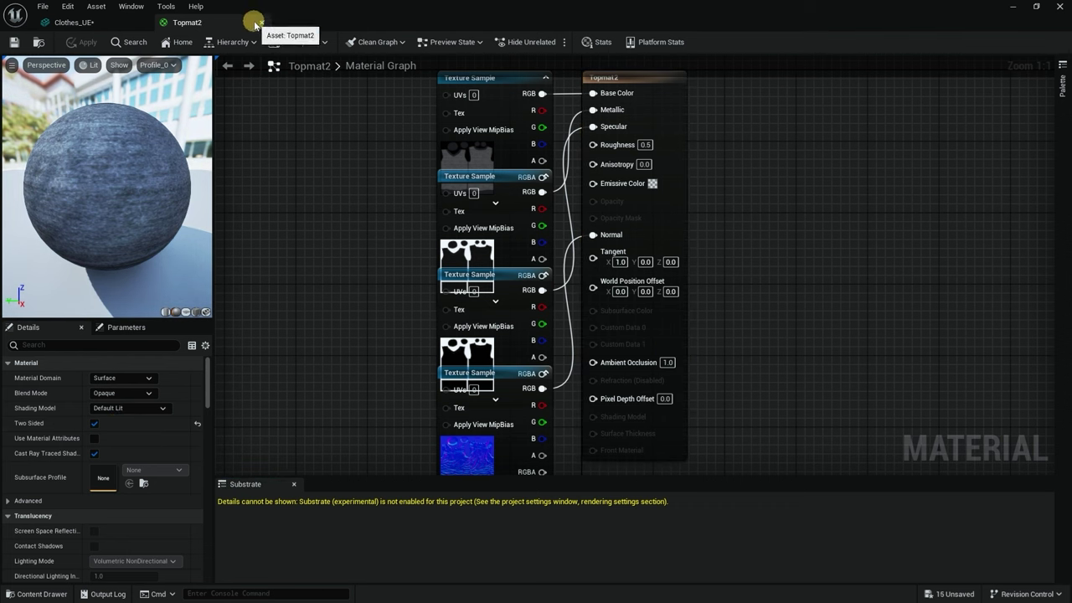
left_click(262, 23)
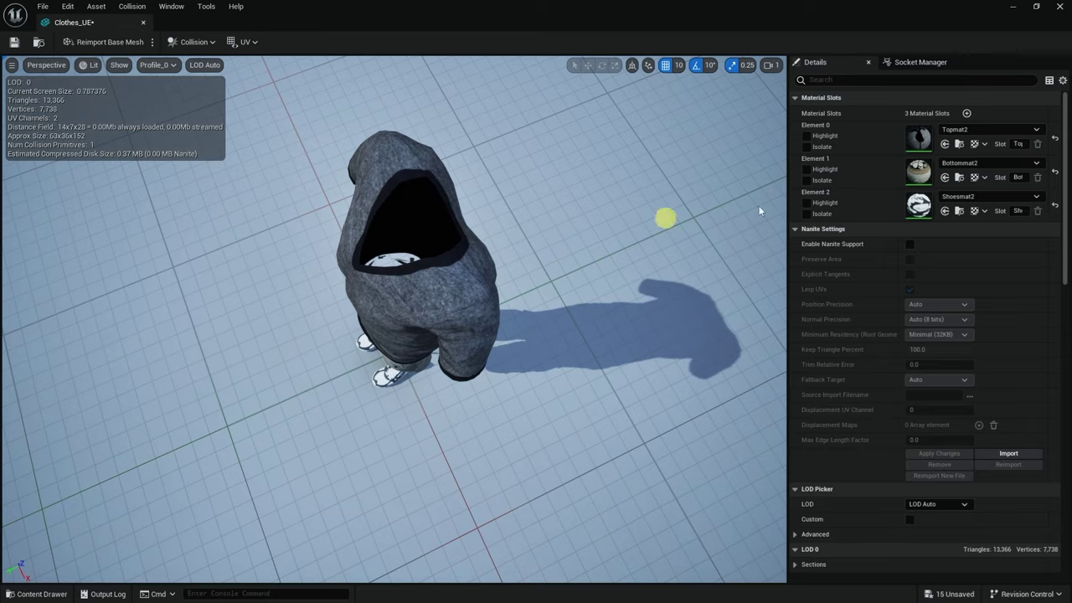
Enable Two Sided on the clothes mesh's Bottommat2 material and save the material
double_click(918, 174)
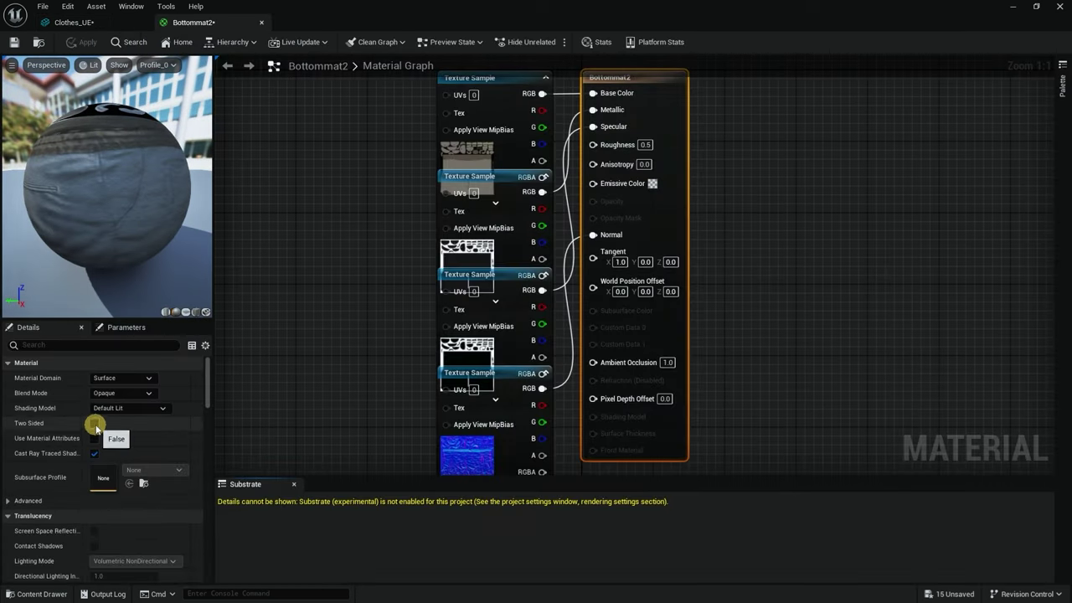
left_click(94, 423)
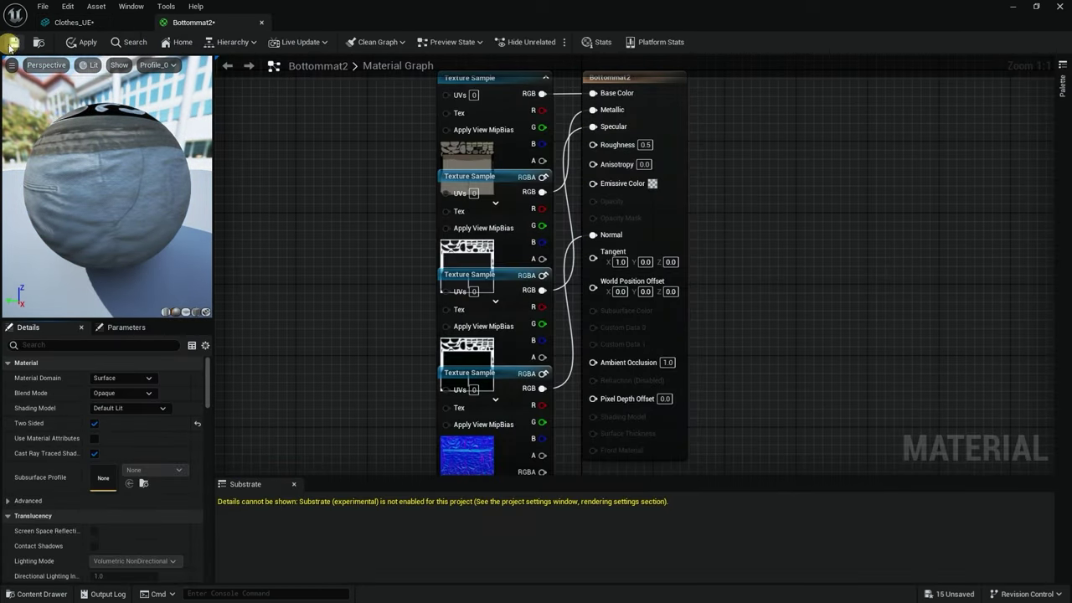
left_click(39, 42)
left_click(262, 23)
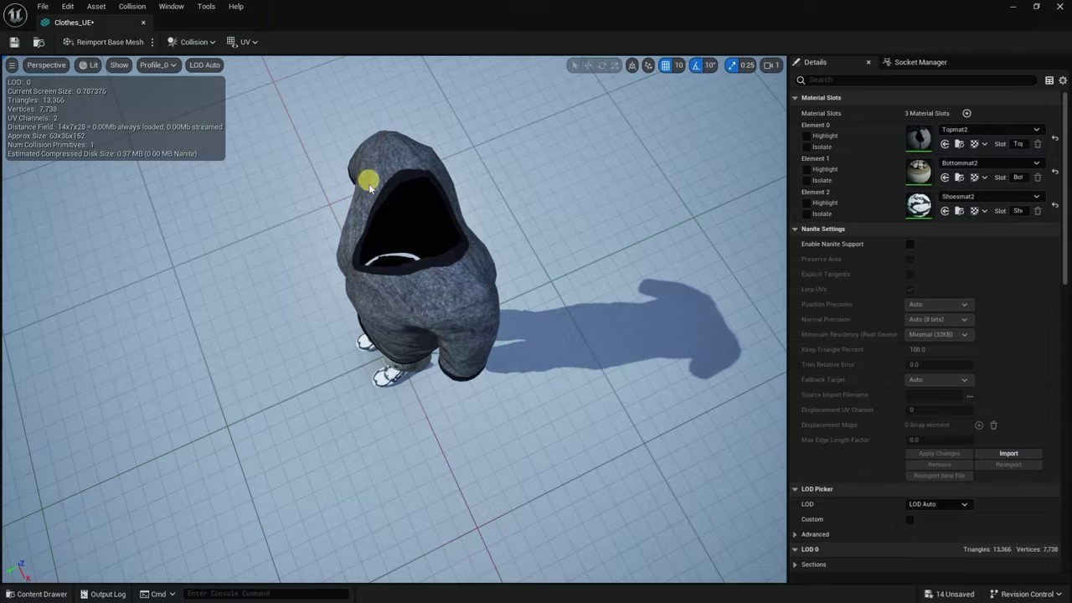
Enable Two Sided on the clothes mesh's Shoesmat2 material and save the material
left_click_drag(427, 196, 567, 306)
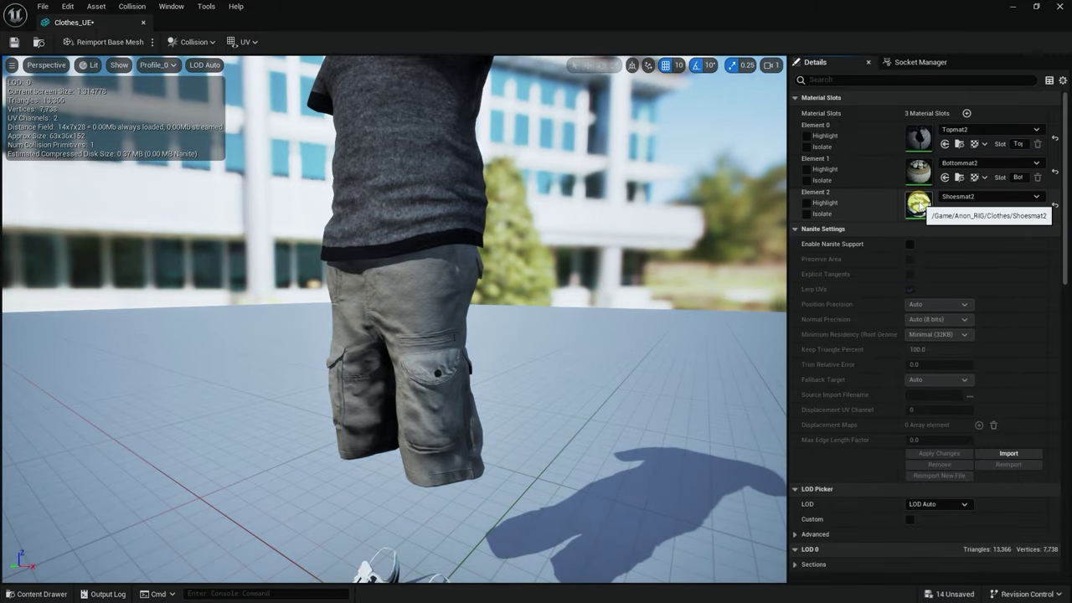
double_click(918, 204)
left_click(94, 423)
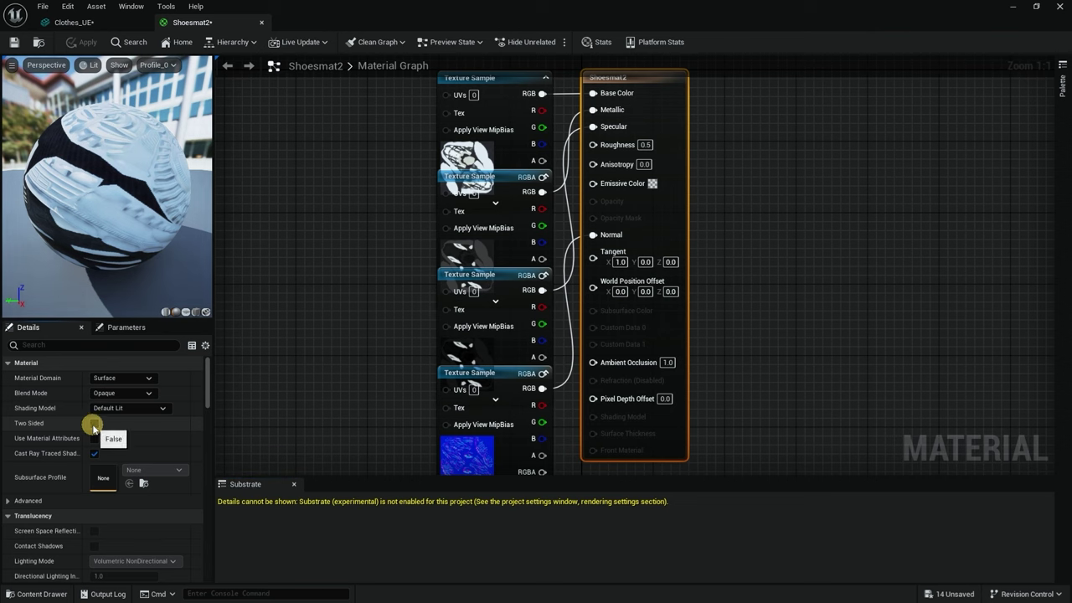
left_click(41, 47)
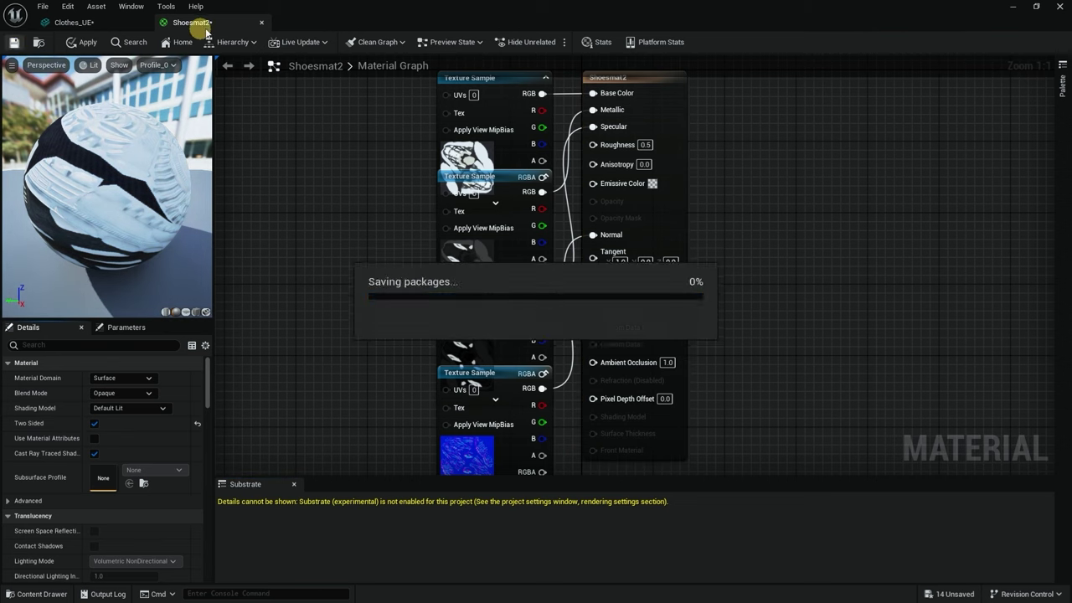
left_click(261, 22)
Save the Clothes_UE static mesh and close its editor
scroll(455, 196, "down", 5)
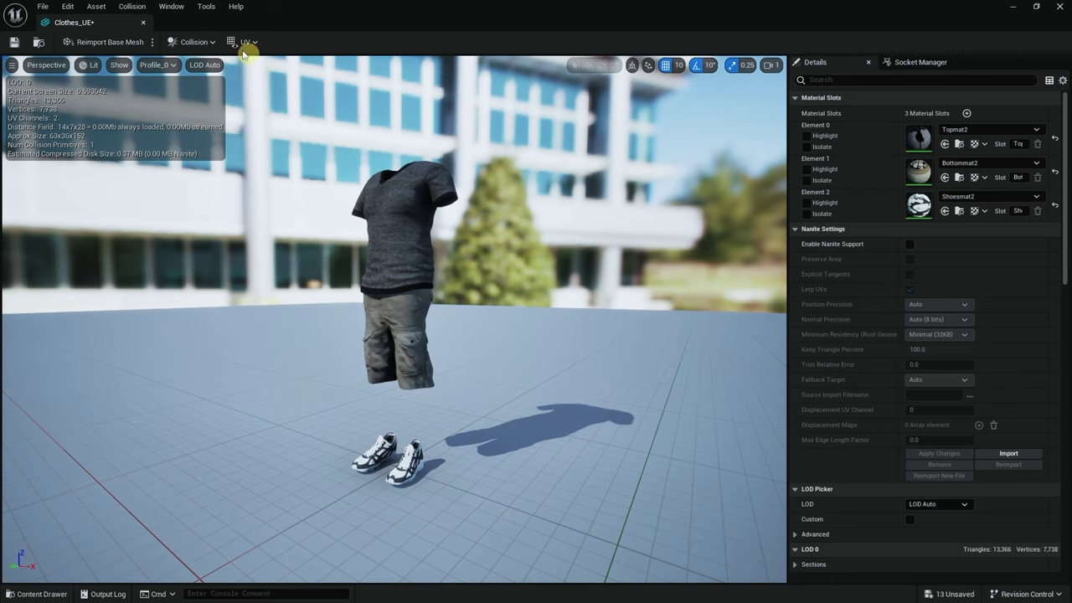
left_click(12, 42)
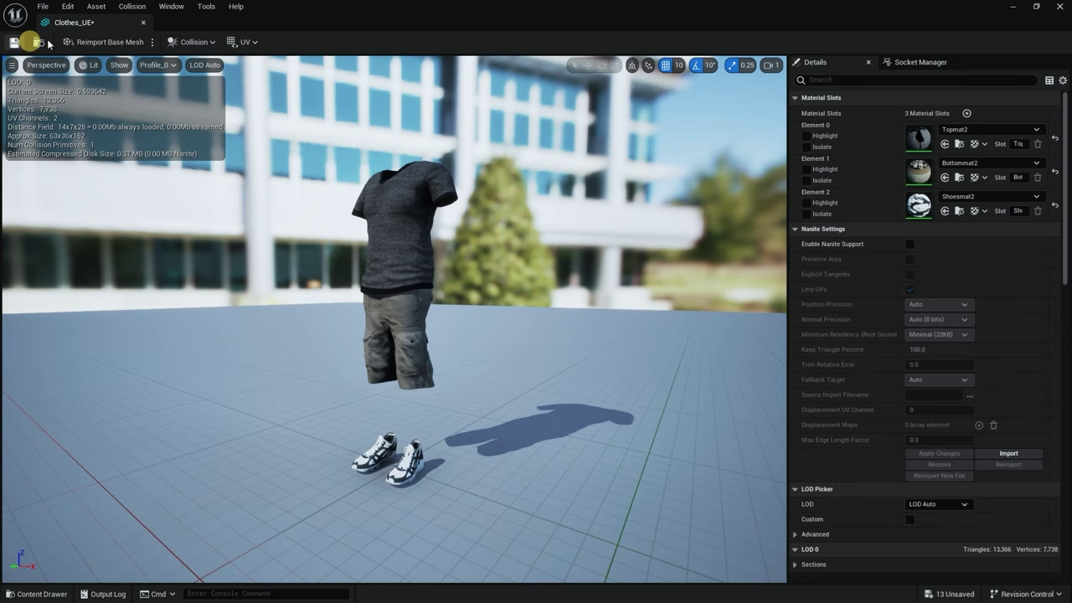
left_click(143, 23)
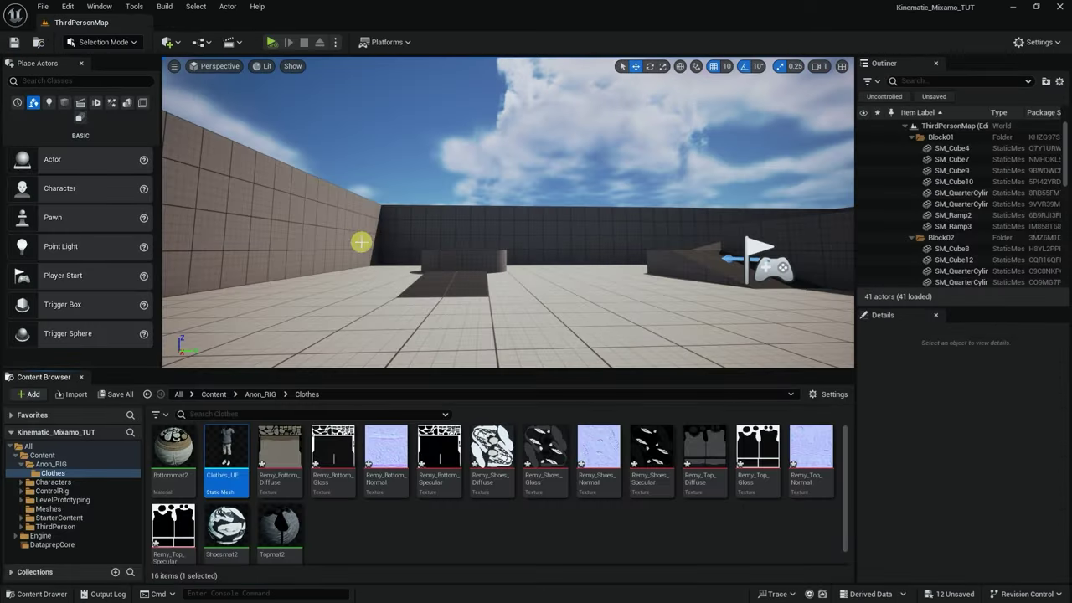
Create a folder named Material in Clothes and move Bottommat2, Topmat2 and Shoesmat2 into it
right_click(471, 536)
left_click(508, 138)
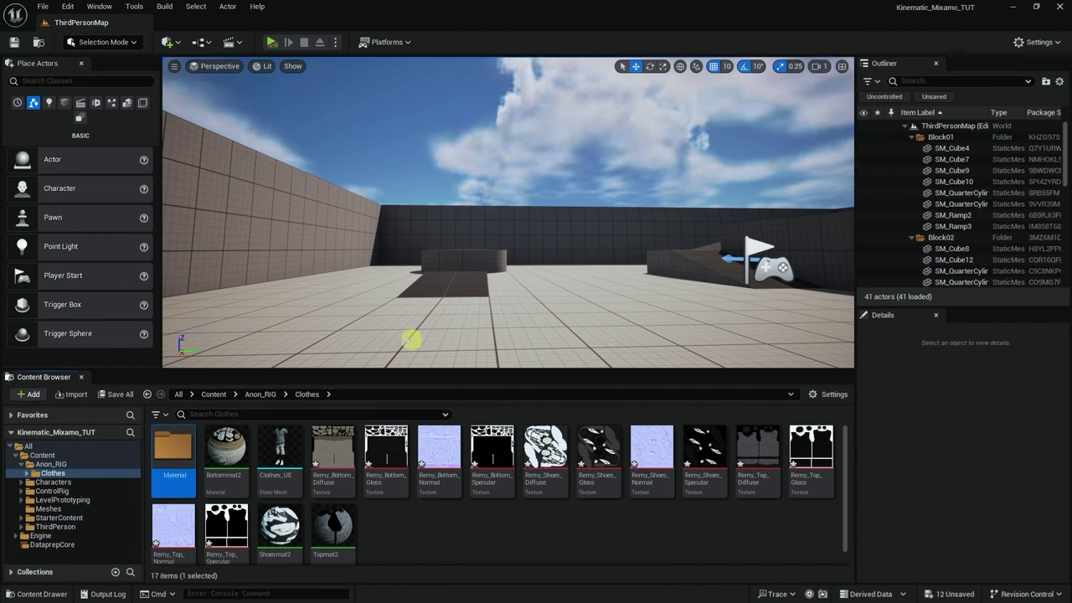
left_click(225, 452)
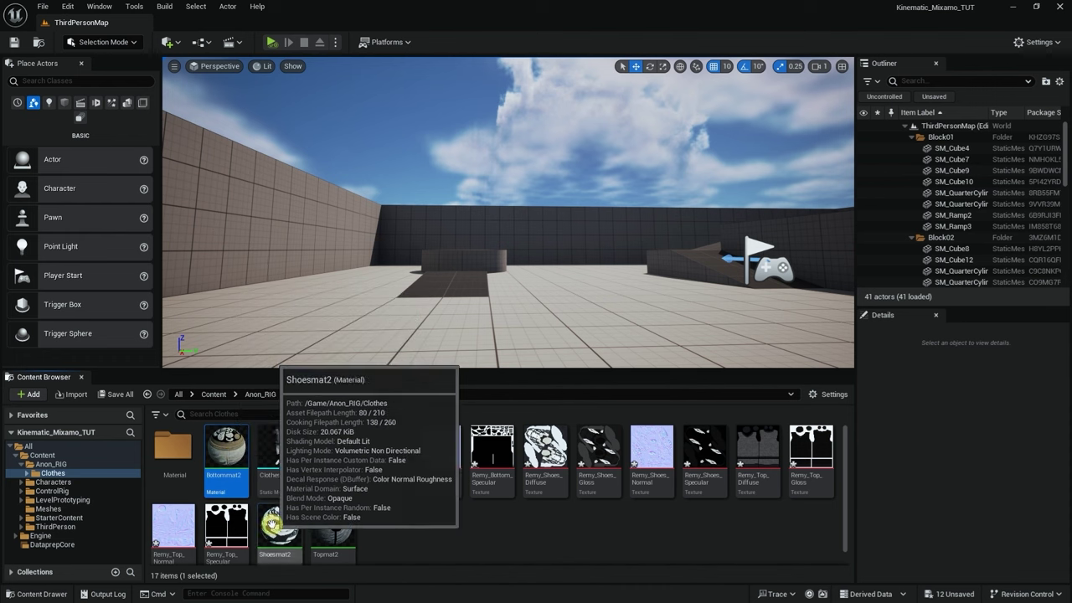
left_click(332, 536, "ctrl")
left_click(280, 528, "ctrl")
left_click_drag(279, 527, 194, 467)
left_click(214, 486)
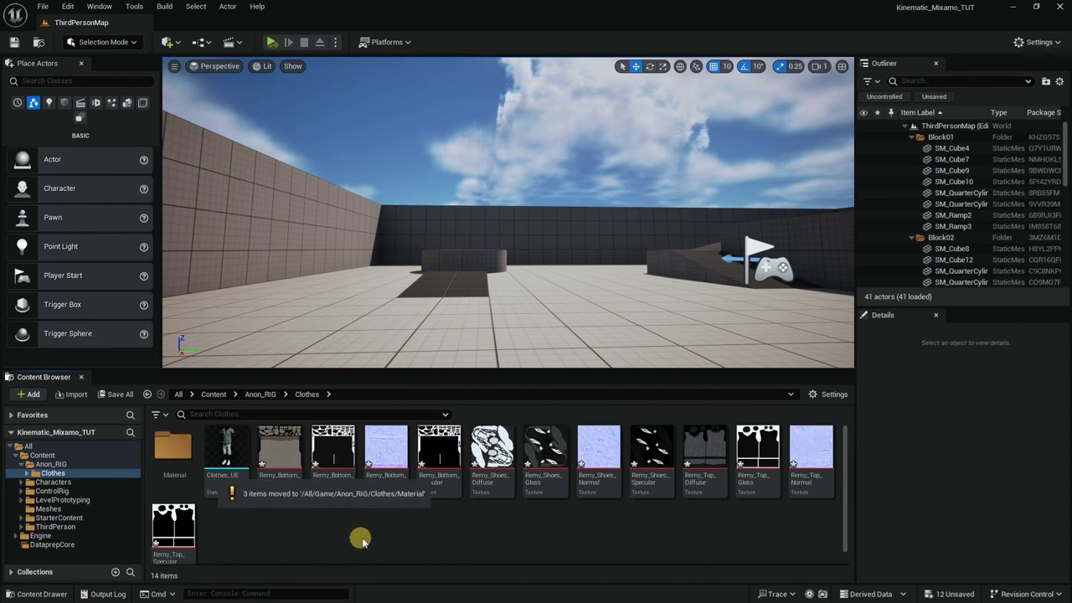
Create a folder named Textures in Clothes and move all the bottom, shoes and top textures into it
right_click(345, 539)
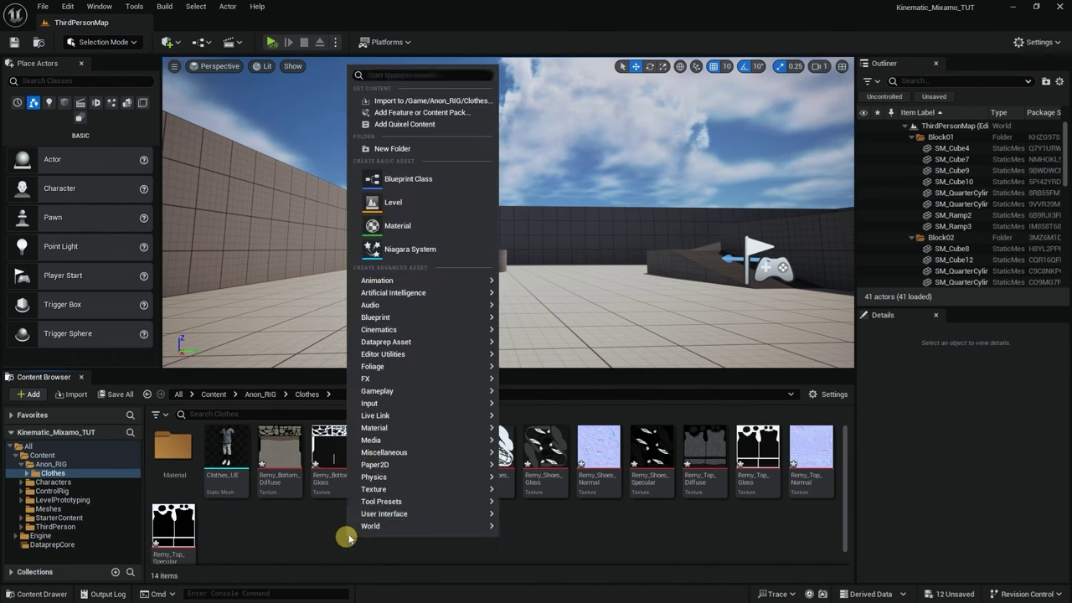
left_click(411, 148)
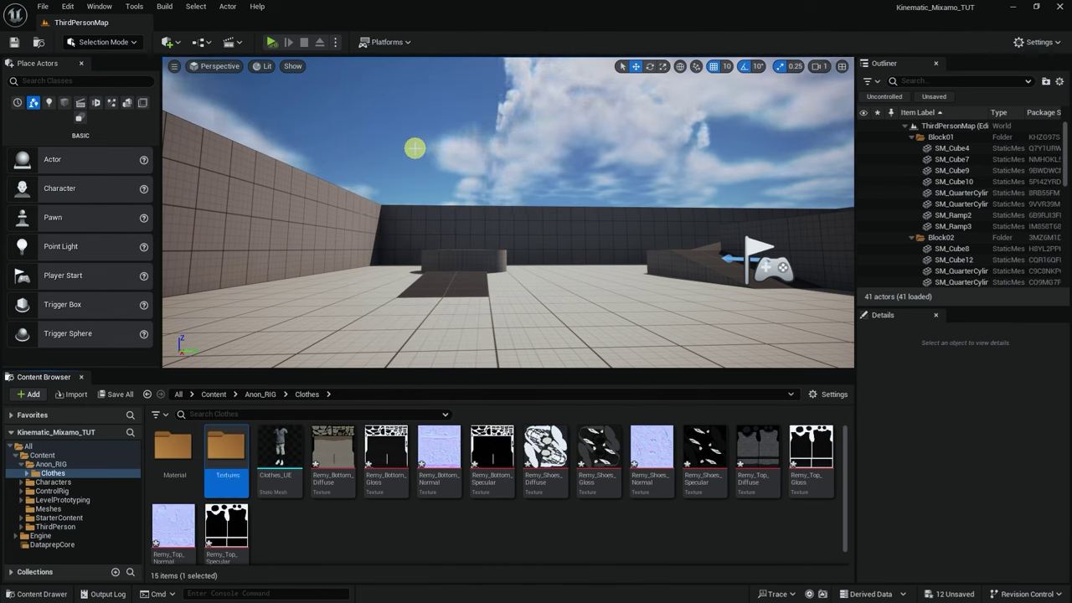
left_click(334, 448)
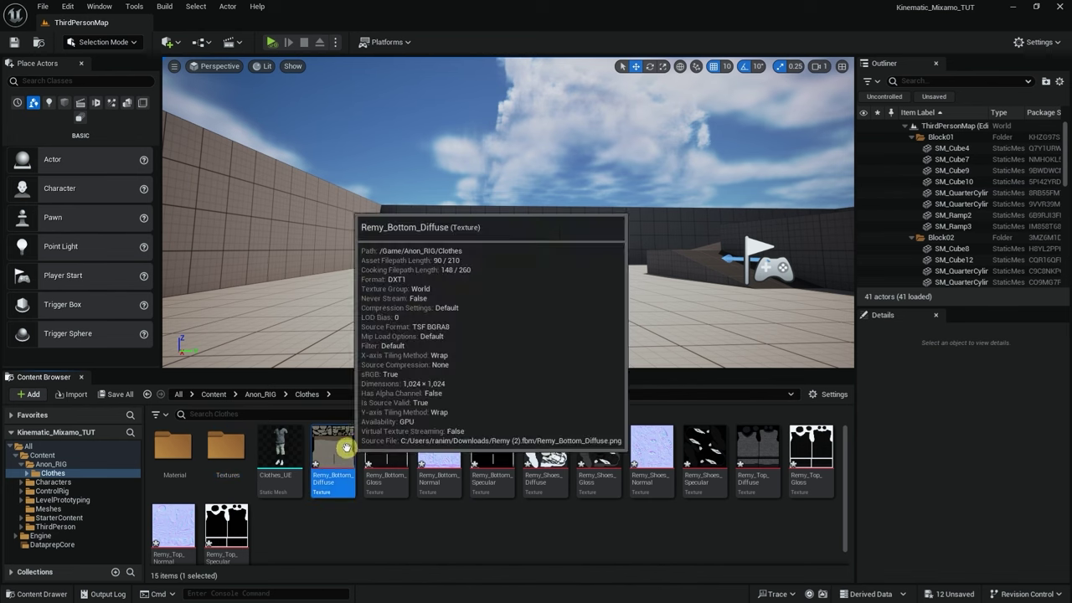
left_click(802, 444, "shift")
left_click(226, 526, "shift")
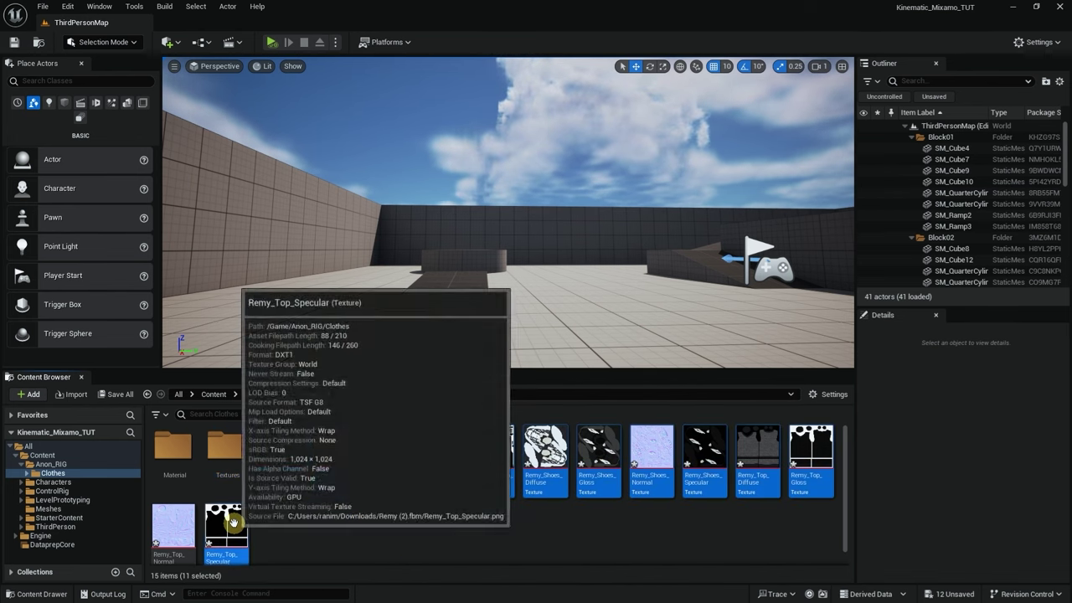
left_click_drag(219, 526, 234, 456)
left_click(264, 473)
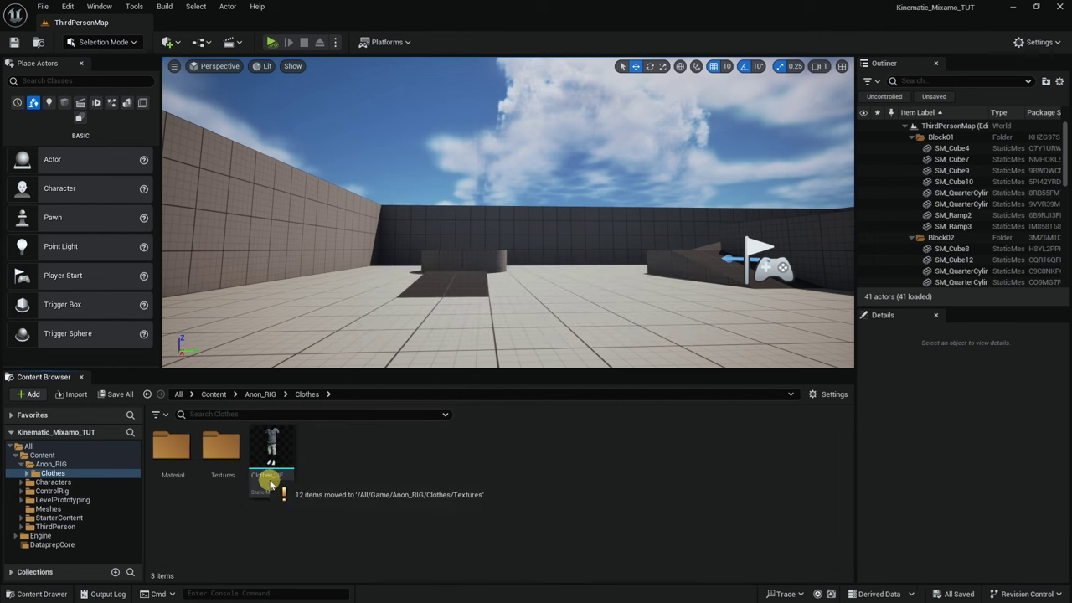
Create a folder named Rig inside the Anon_RIG folder
left_click(260, 394)
right_click(262, 456)
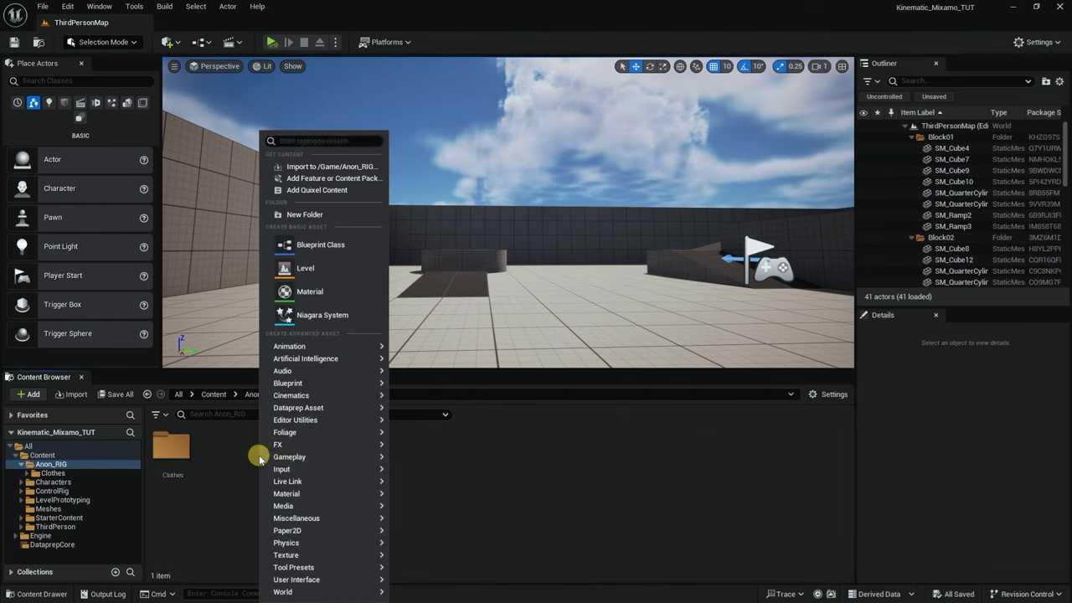
left_click(313, 215)
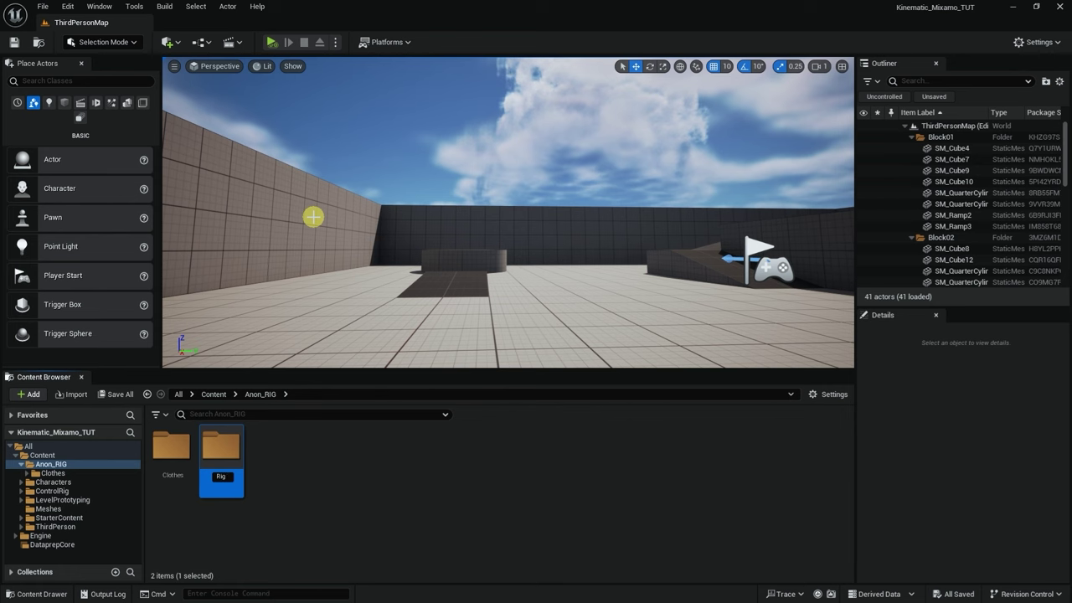
key("Return")
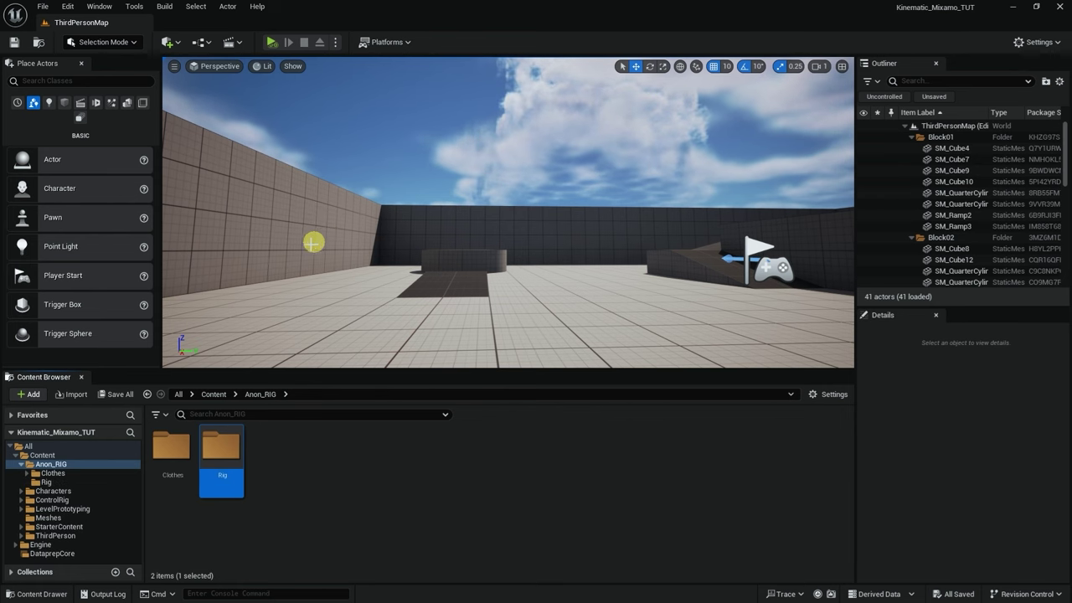
Import all of Anon_Rig_UE.fbx into the Rig folder as a skeletal mesh with Geometry and Skinning Weights
double_click(221, 452)
left_click(74, 393)
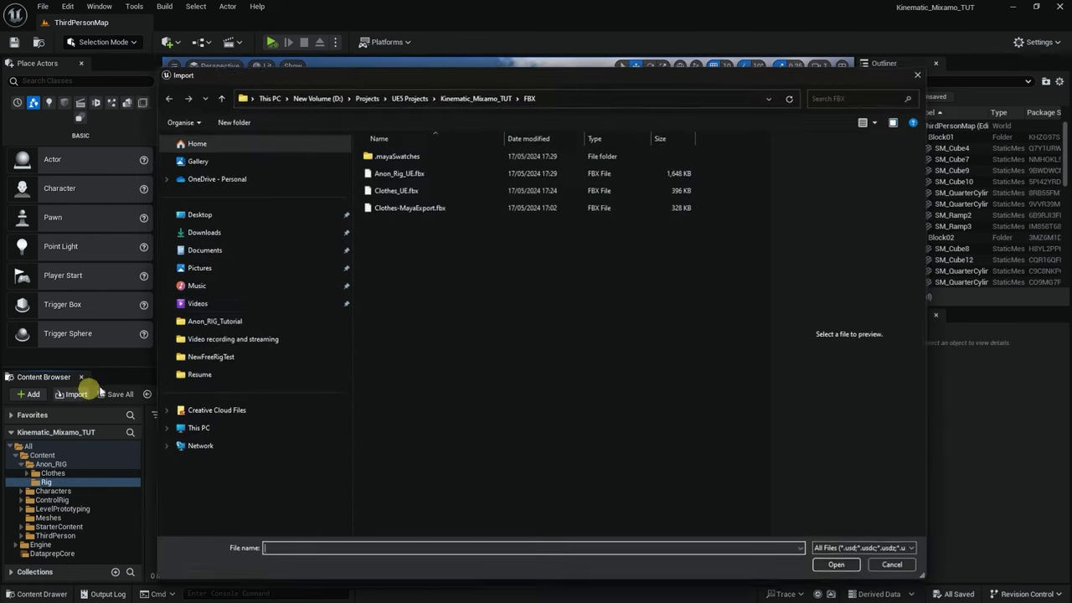
left_click(414, 171)
left_click(837, 566)
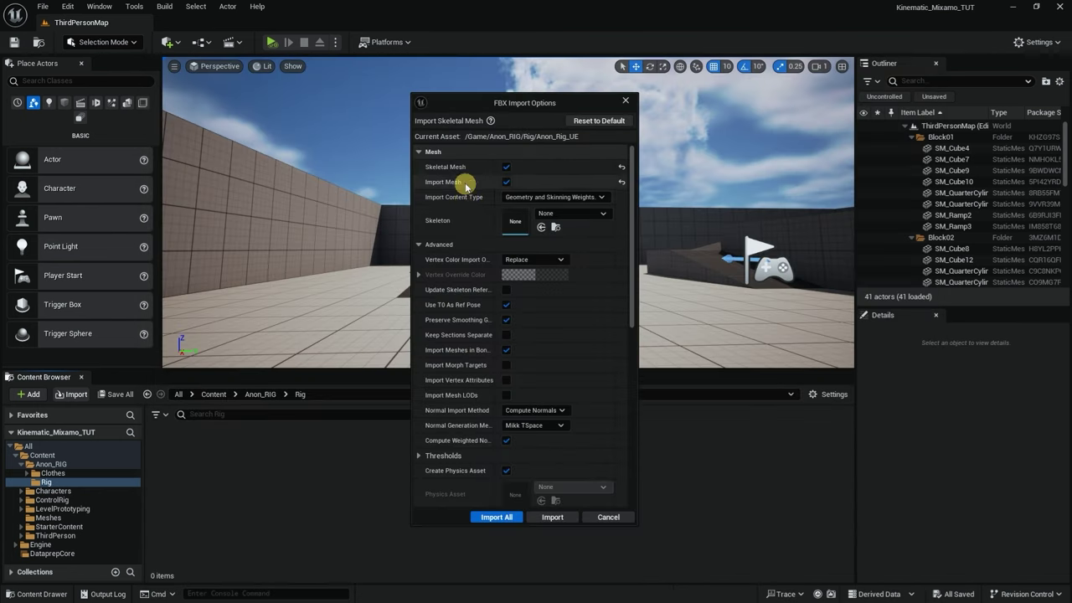
left_click(497, 516)
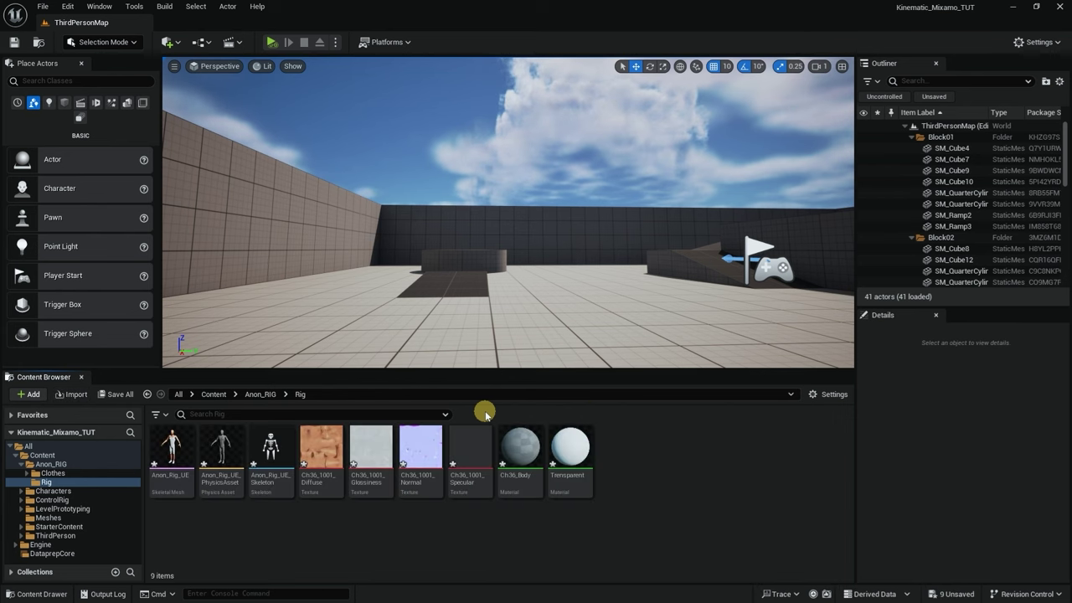
Open the Anon_Rig_UE skeletal mesh and examine its body and bone hierarchy from several angles
double_click(168, 441)
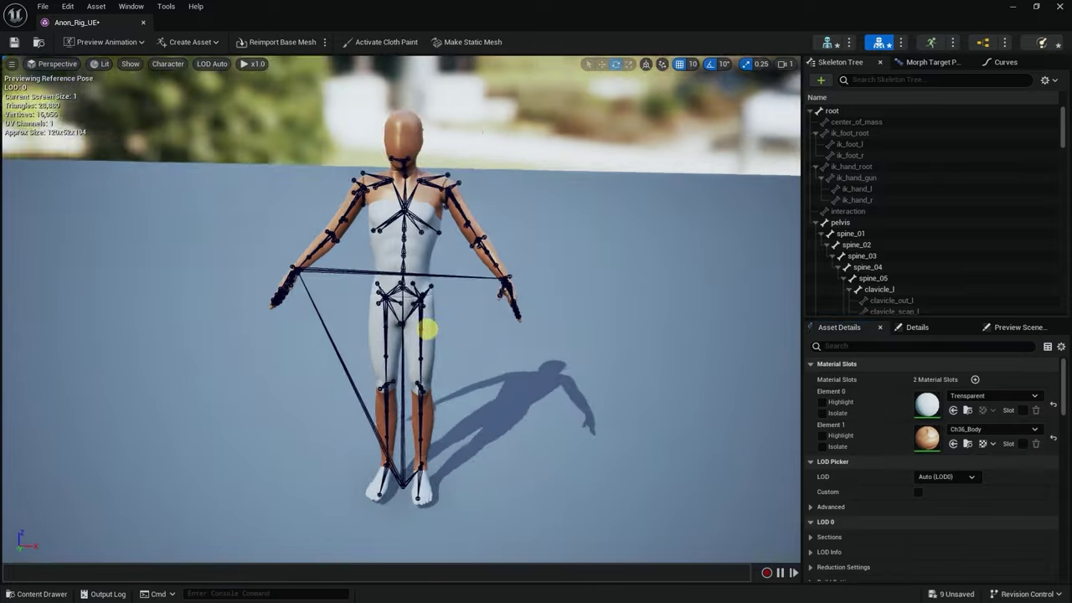
scroll(427, 329, "up", 5)
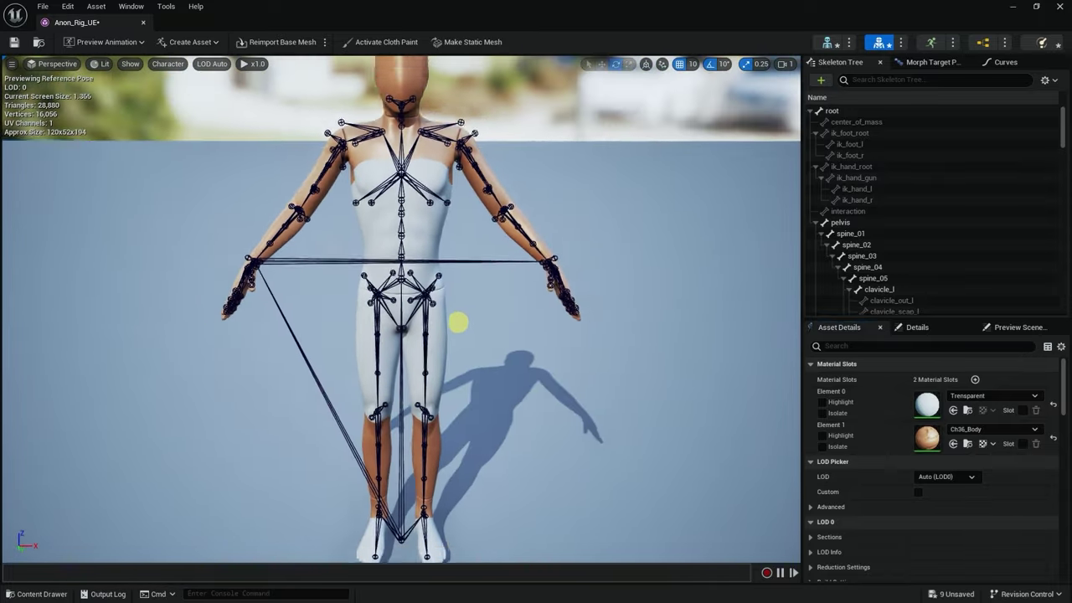
mouse_move(458, 321)
left_mouse_down()
mouse_move(619, 313)
mouse_move(543, 308)
mouse_move(455, 248)
mouse_move(265, 318)
mouse_move(437, 325)
left_mouse_up()
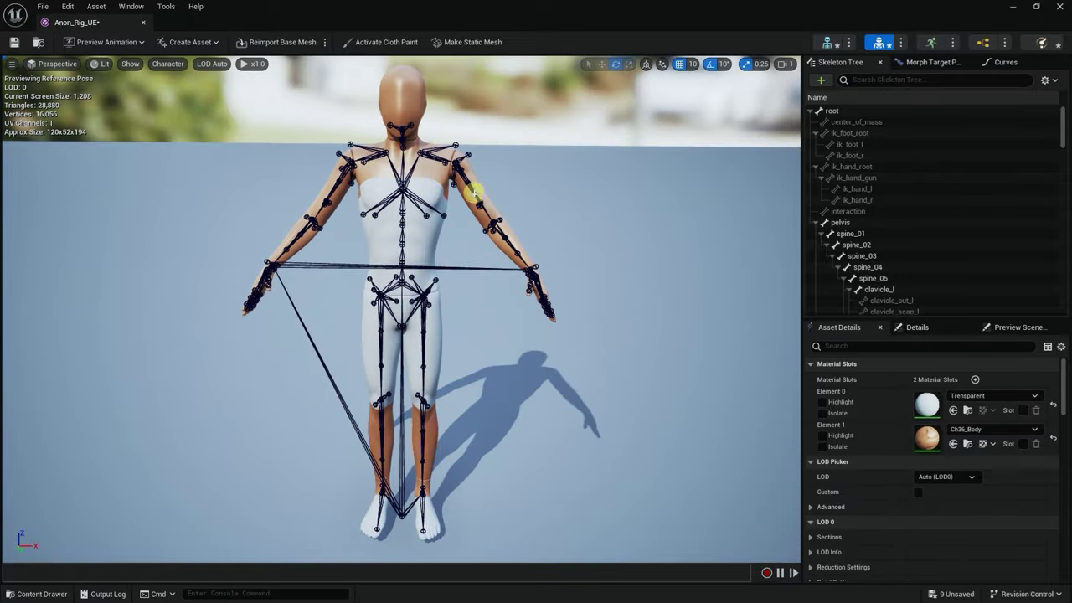
left_click_drag(482, 224, 461, 246)
scroll(494, 268, "up", 5)
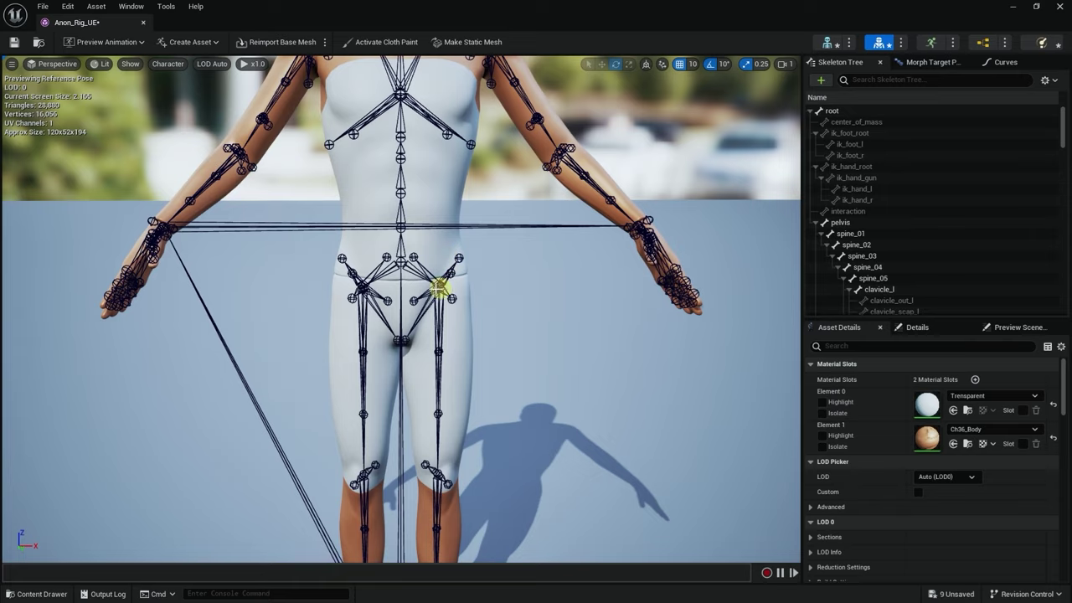
scroll(401, 268, "down", 5)
left_click_drag(454, 247, 495, 219)
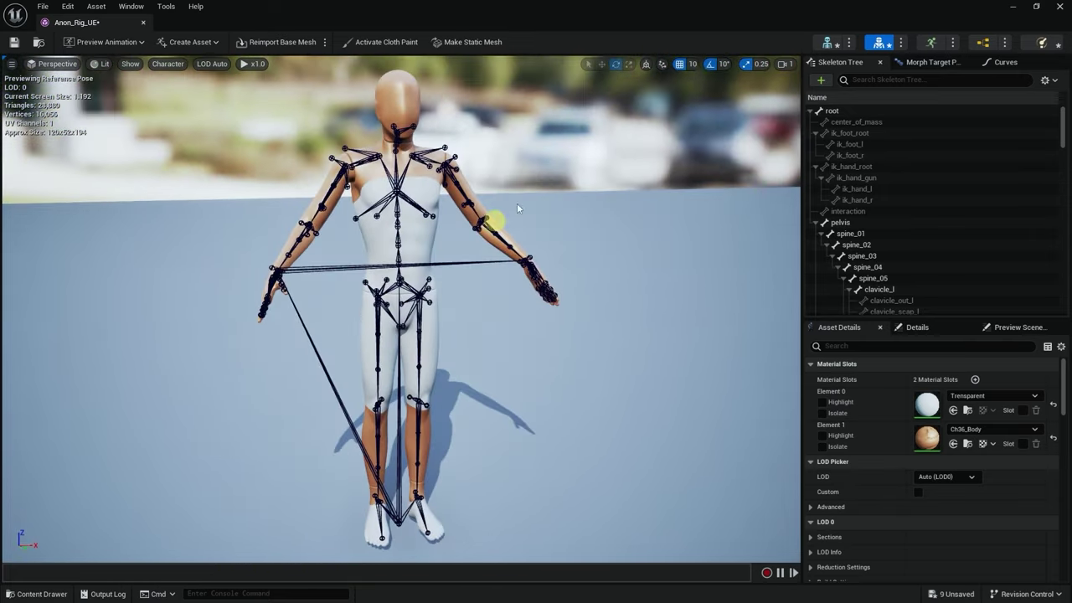
Create a folder named Material in the Rig folder and move the Ch36_Body and Transparent materials into it
left_click(143, 23)
right_click(434, 553)
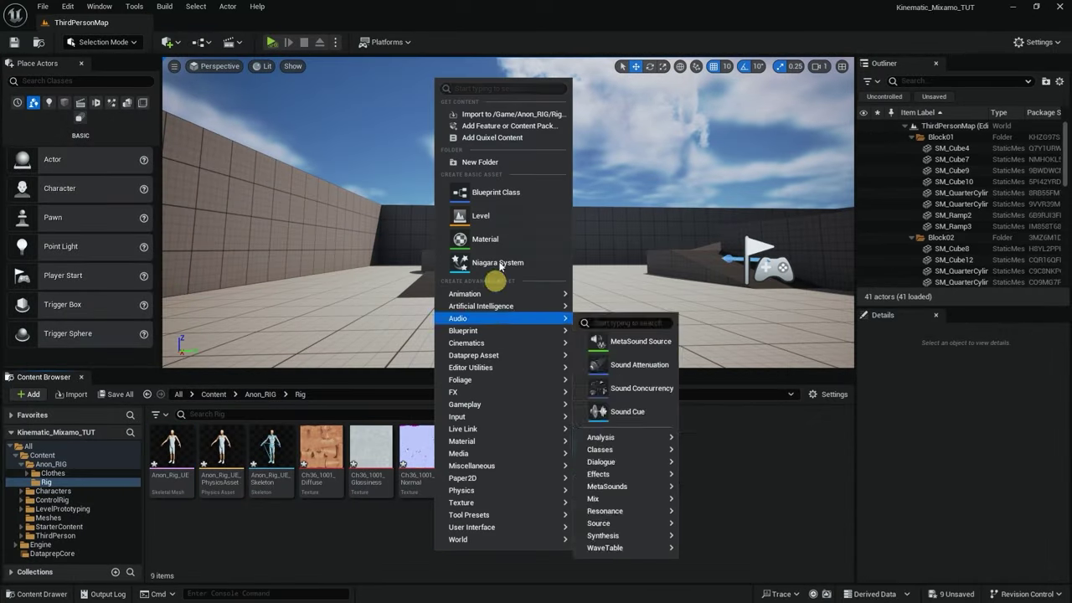
left_click(489, 157)
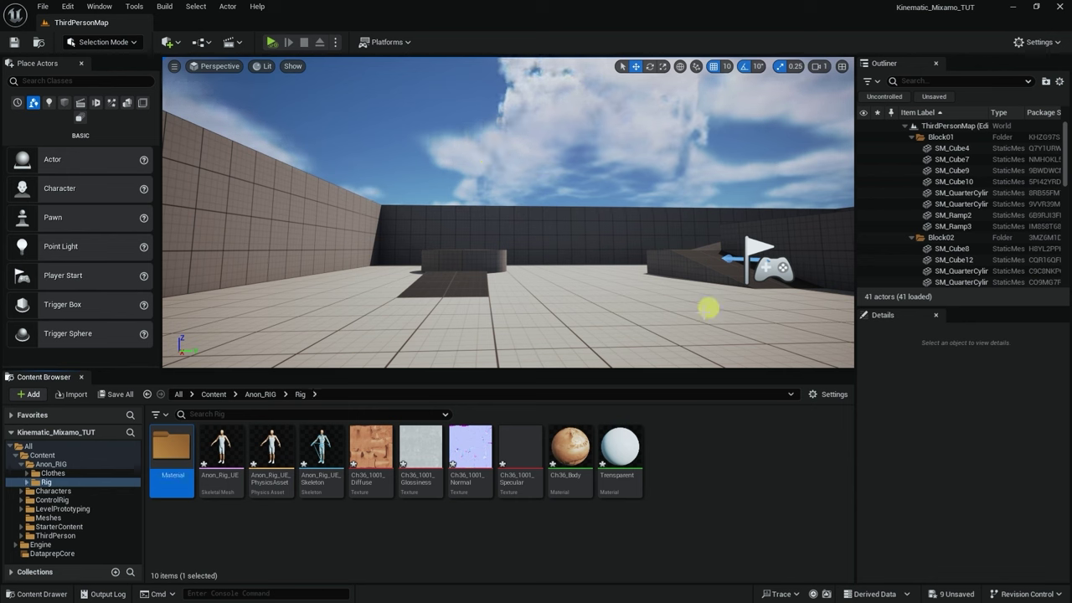
left_click(619, 452)
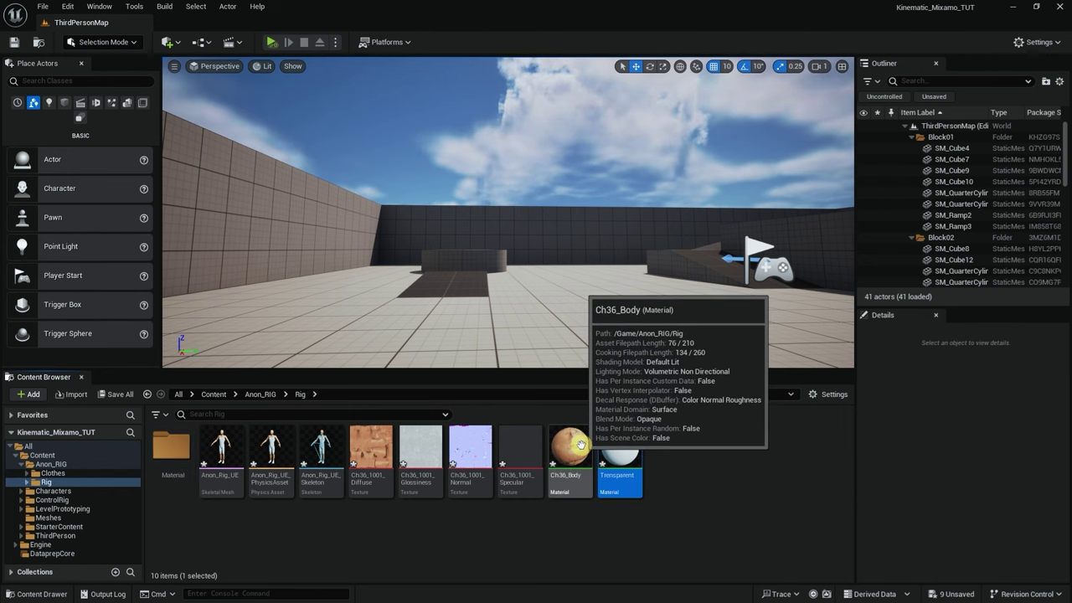
left_click(580, 443, "ctrl")
left_click_drag(581, 444, 168, 447)
left_click(194, 465)
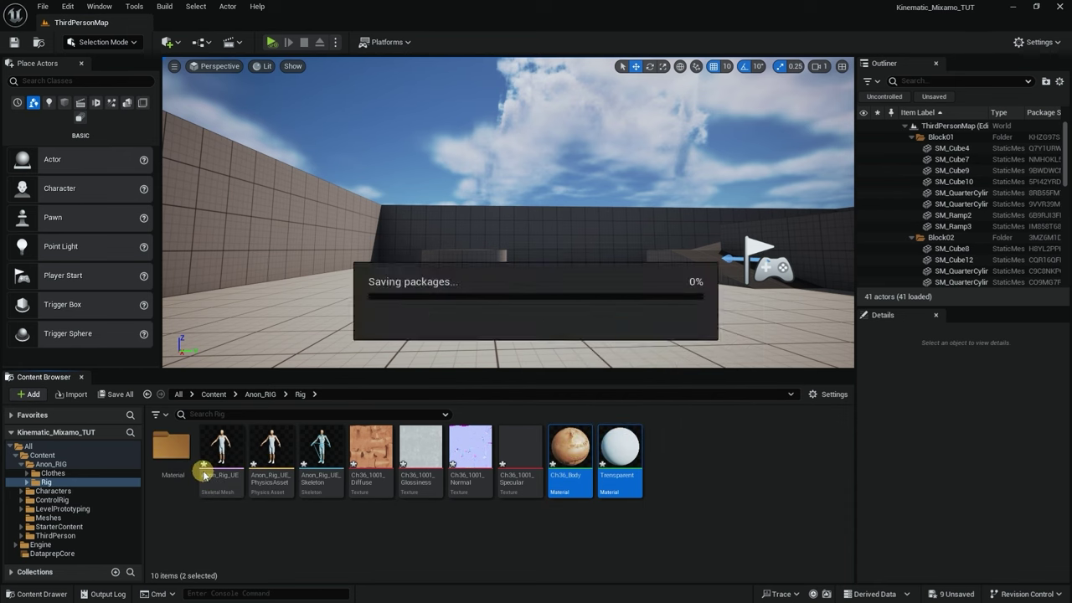
Create a folder named Textures in the Rig folder and move the four Ch36_1001 textures into it
right_click(610, 483)
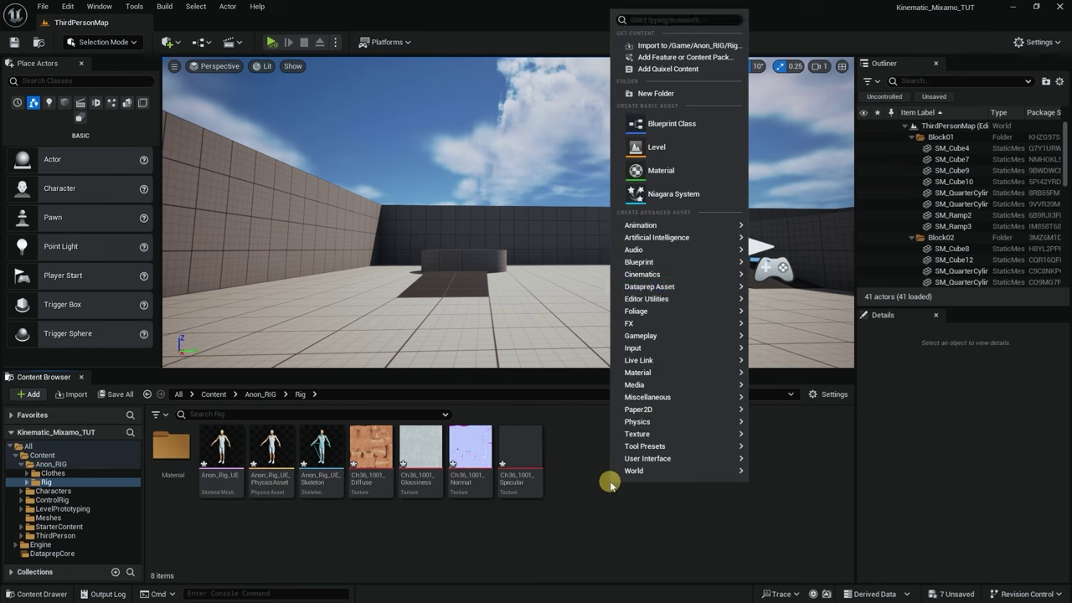
left_click(658, 94)
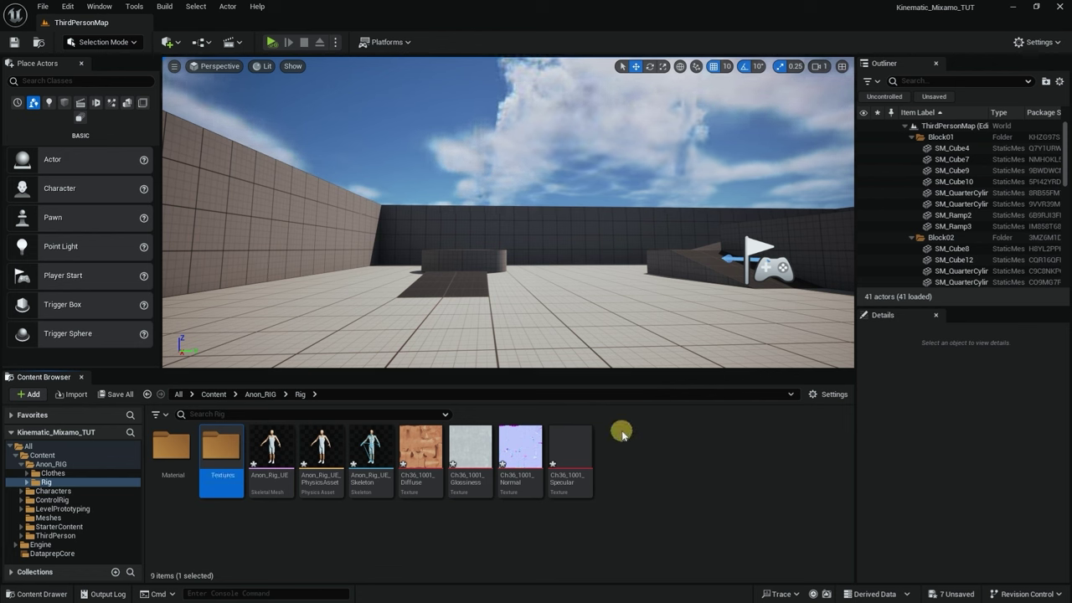
left_click(420, 469)
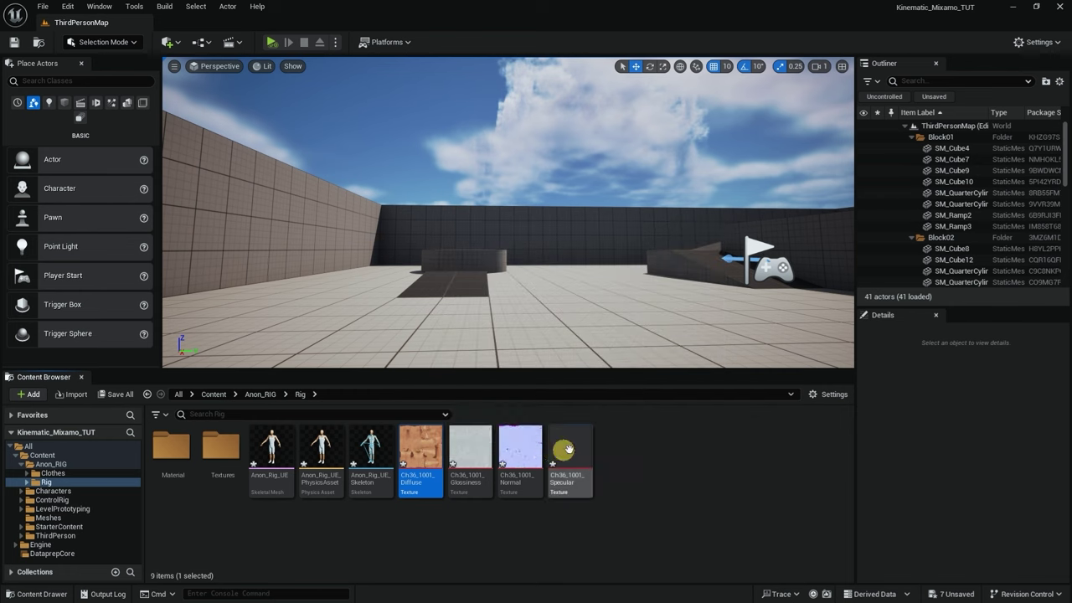
left_click(568, 449, "shift")
left_click_drag(420, 456, 223, 450)
left_click(249, 483)
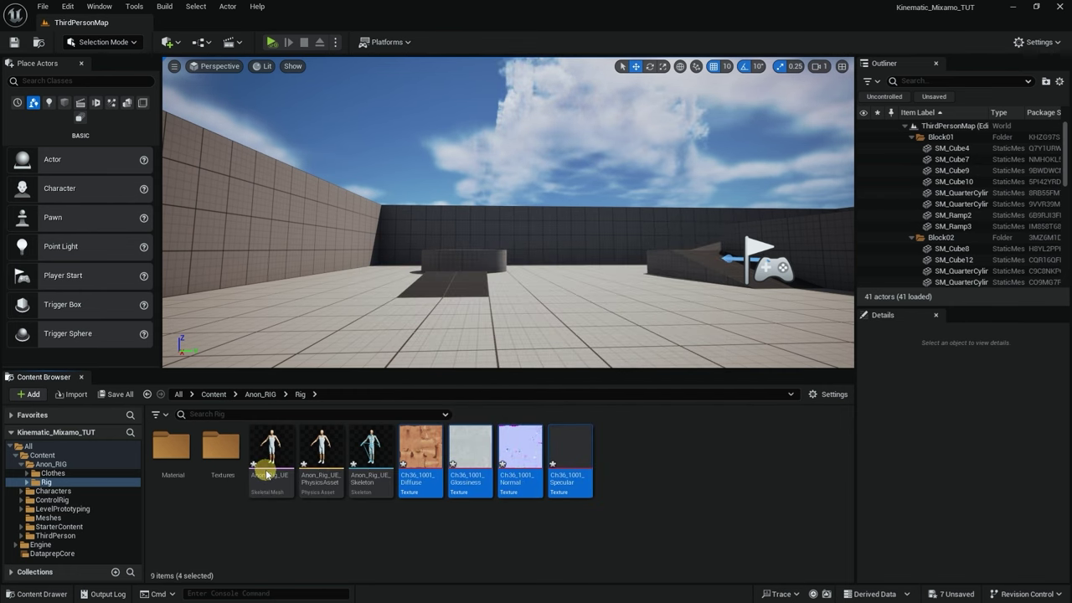
Place the Anon_Rig_UE skeletal mesh in the level and set its X location to 1200
scroll(586, 285, "down", 2)
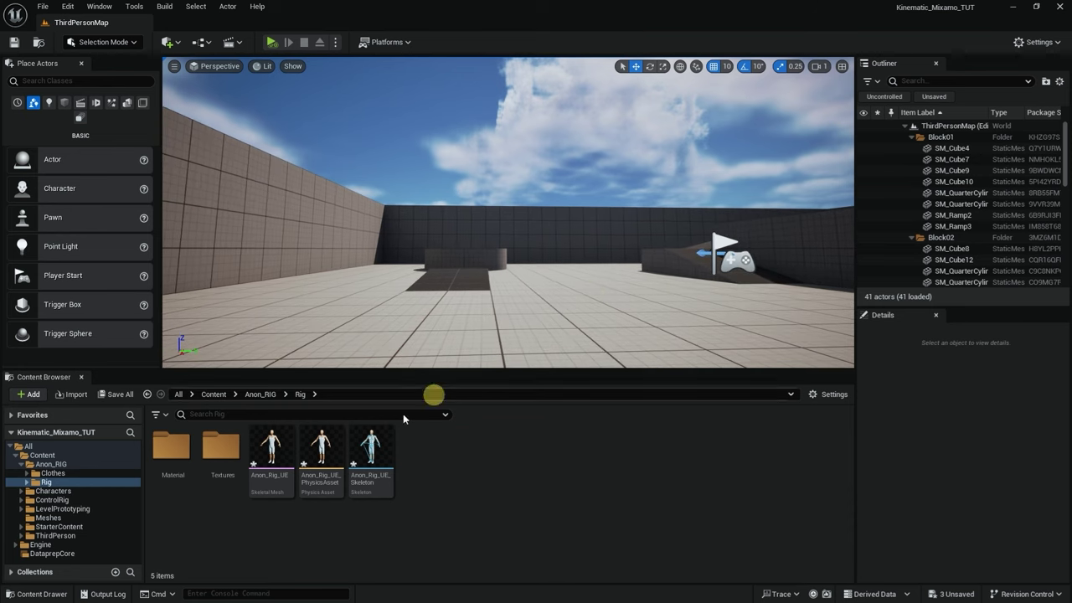
left_click_drag(270, 448, 441, 334)
key("f")
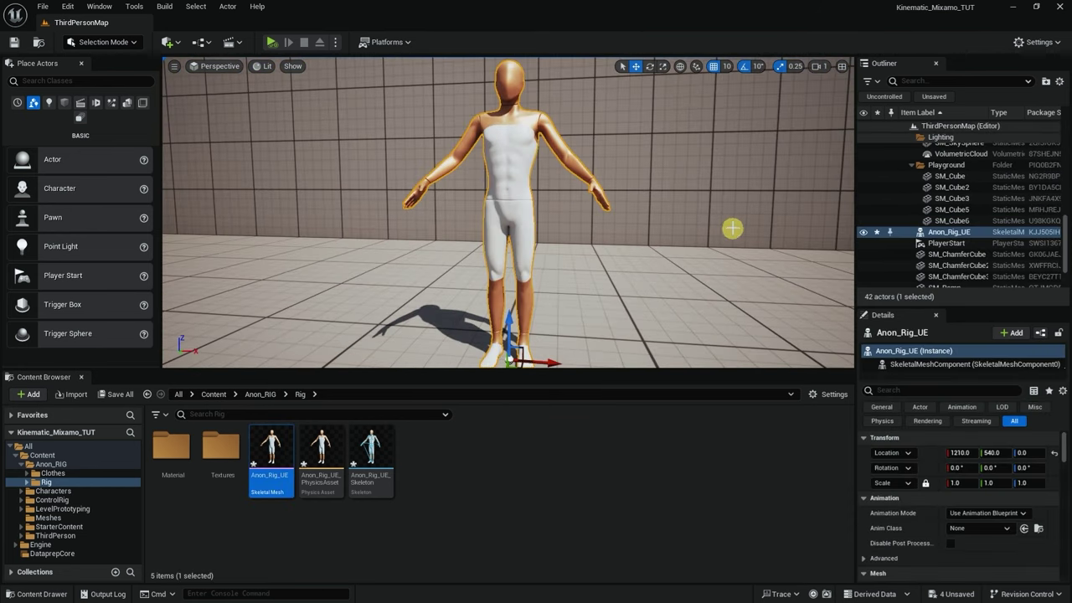
scroll(508, 212, "down", 3)
scroll(508, 212, "down", 3)
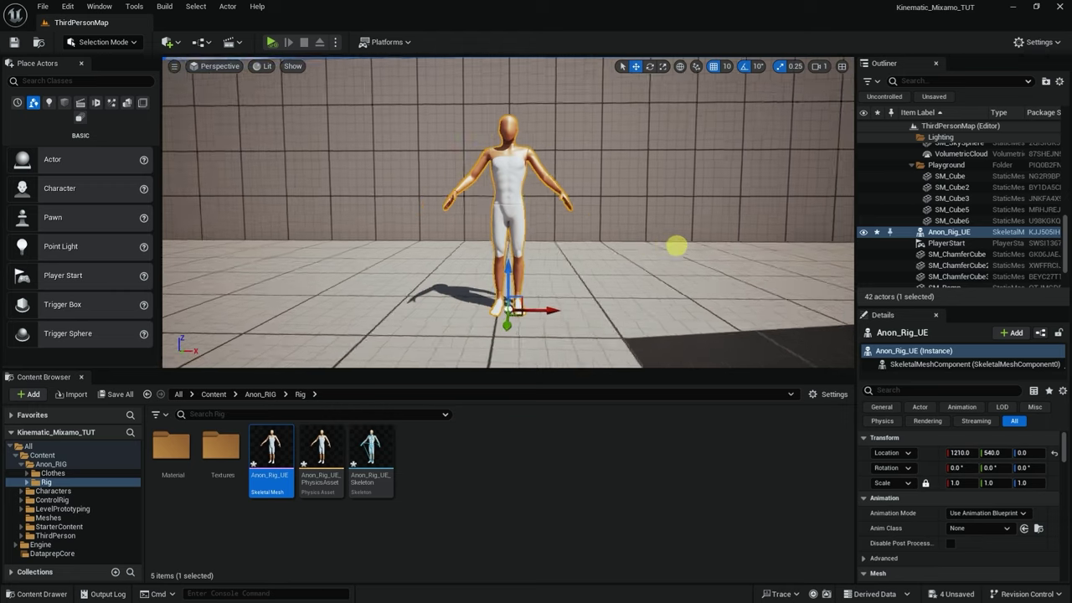
scroll(670, 250, "up", 2)
mouse_move(641, 251)
left_mouse_down("alt")
mouse_move(658, 246)
mouse_move(645, 243)
left_mouse_up("alt")
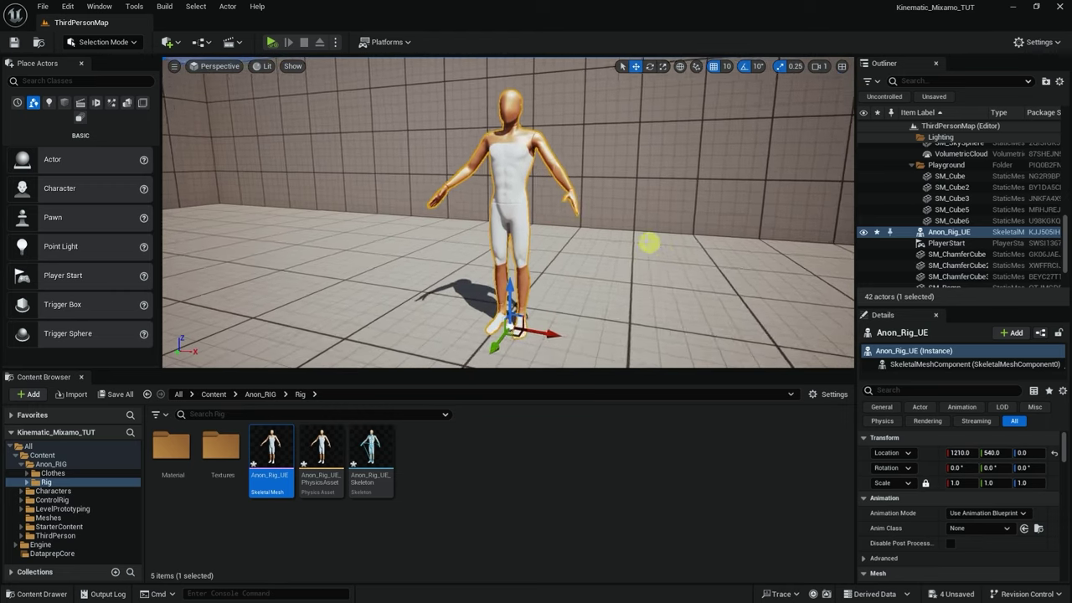
left_click(960, 452)
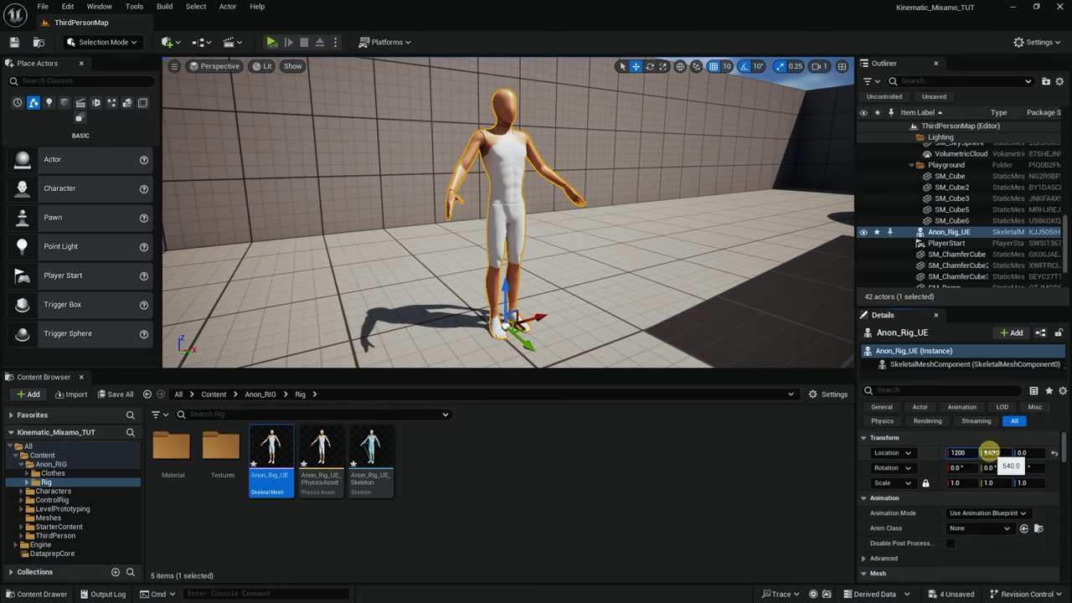
type("1200")
key("Return")
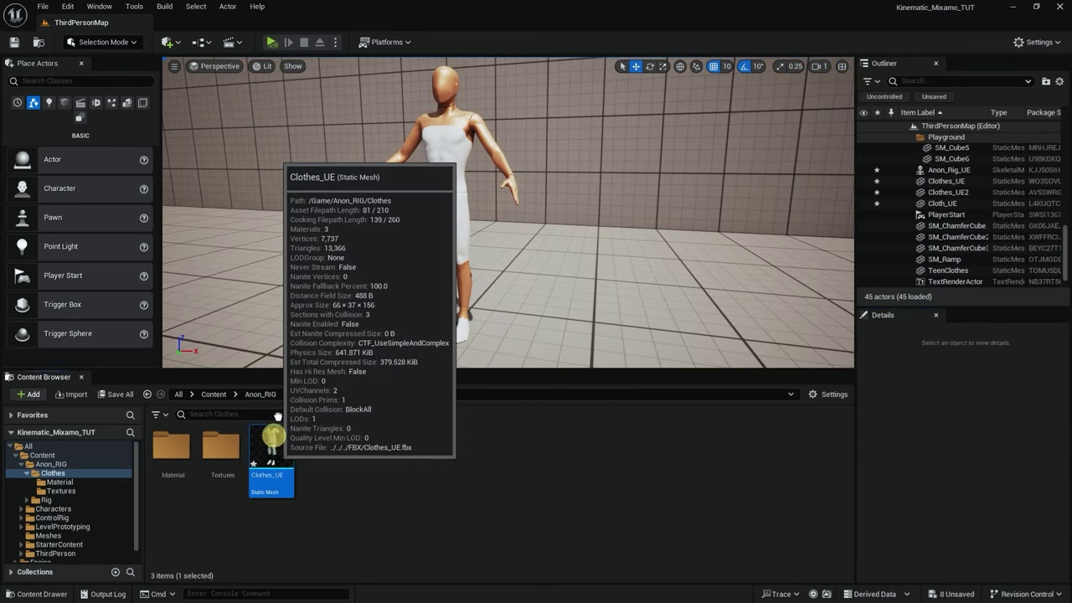
Place the Clothes_UE static mesh in the level and set its location to X 1200 and Y 540
left_click_drag(270, 435, 318, 350)
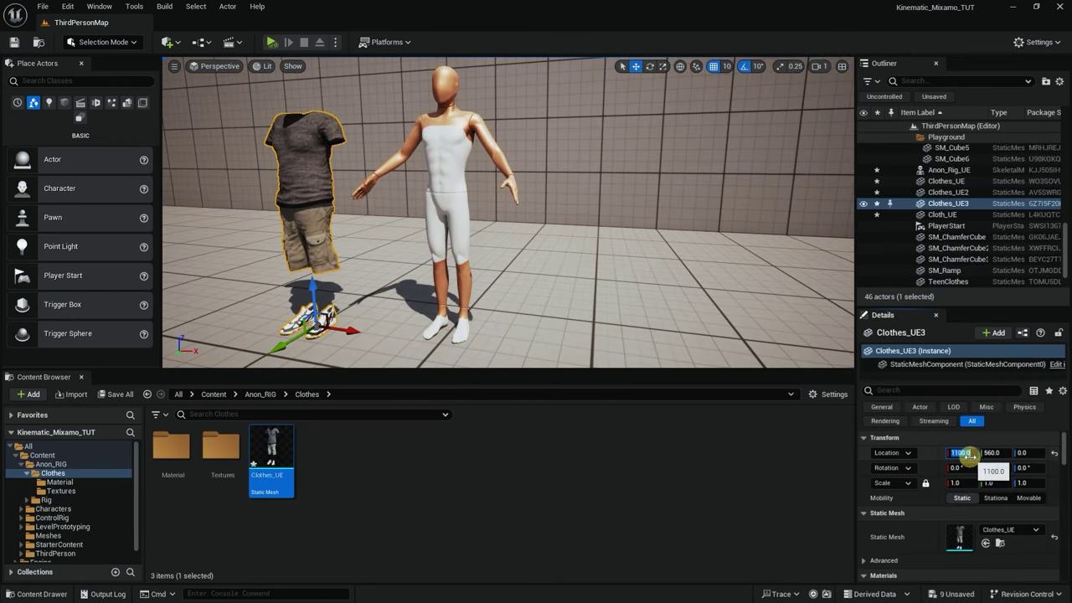
key("Tab")
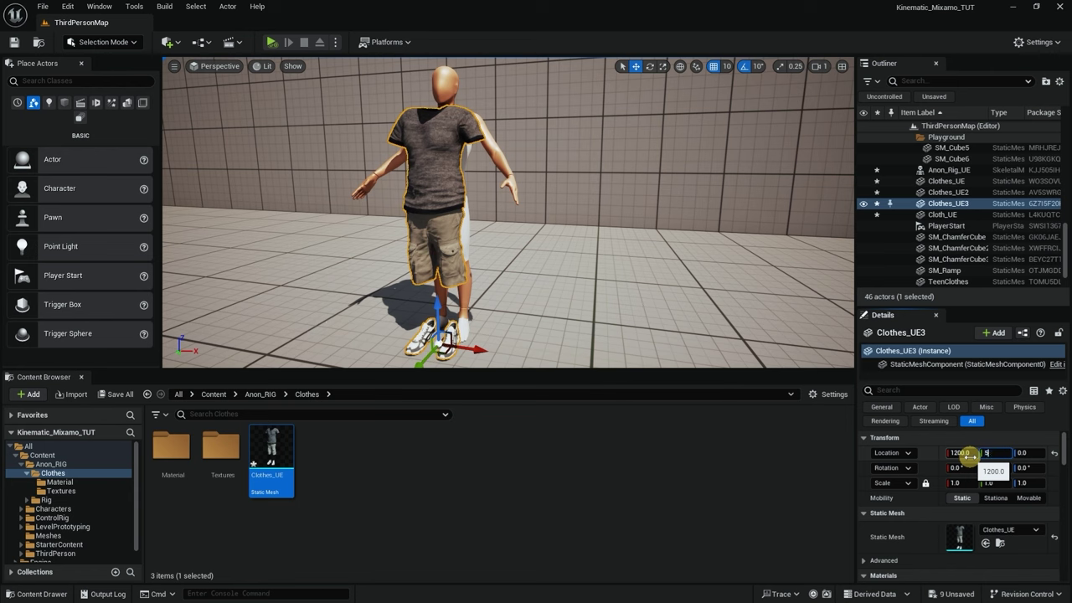
type("540")
key("Return")
Examine from the front and sides how the clothes fit on the mannequin in the level
right_click_drag(555, 266, 632, 230)
left_click(541, 167)
scroll(574, 177, "up", 4)
scroll(569, 177, "down", 4)
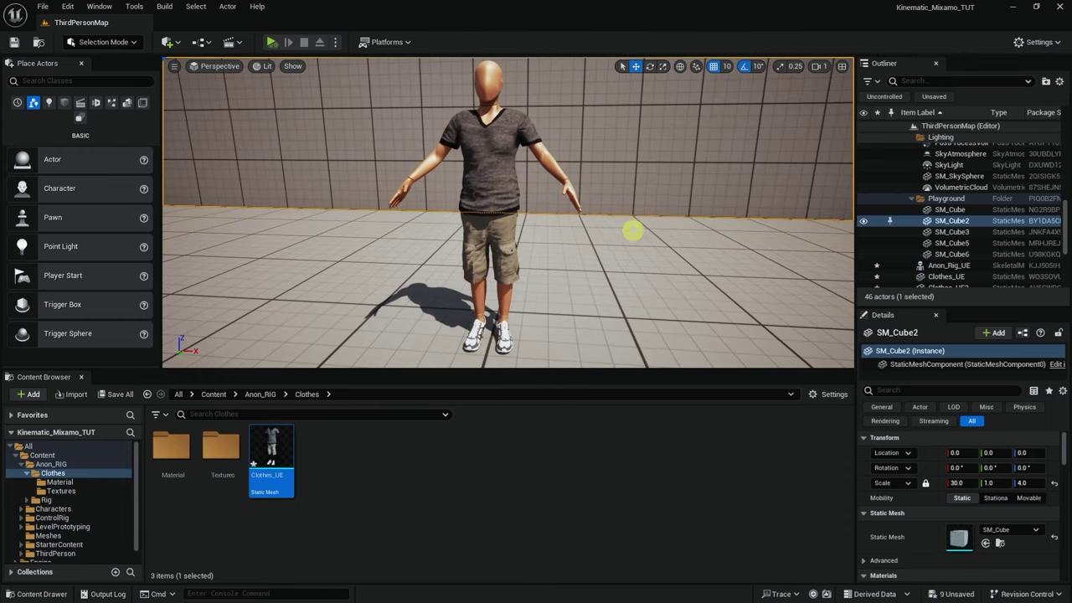
left_click(268, 394)
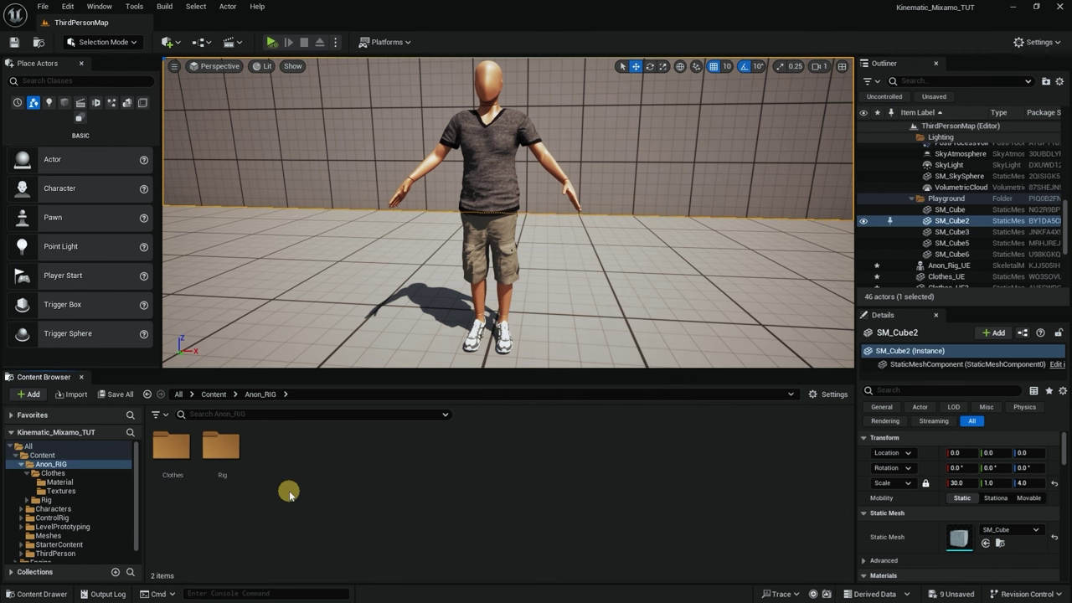
right_click_drag(607, 269, 551, 276)
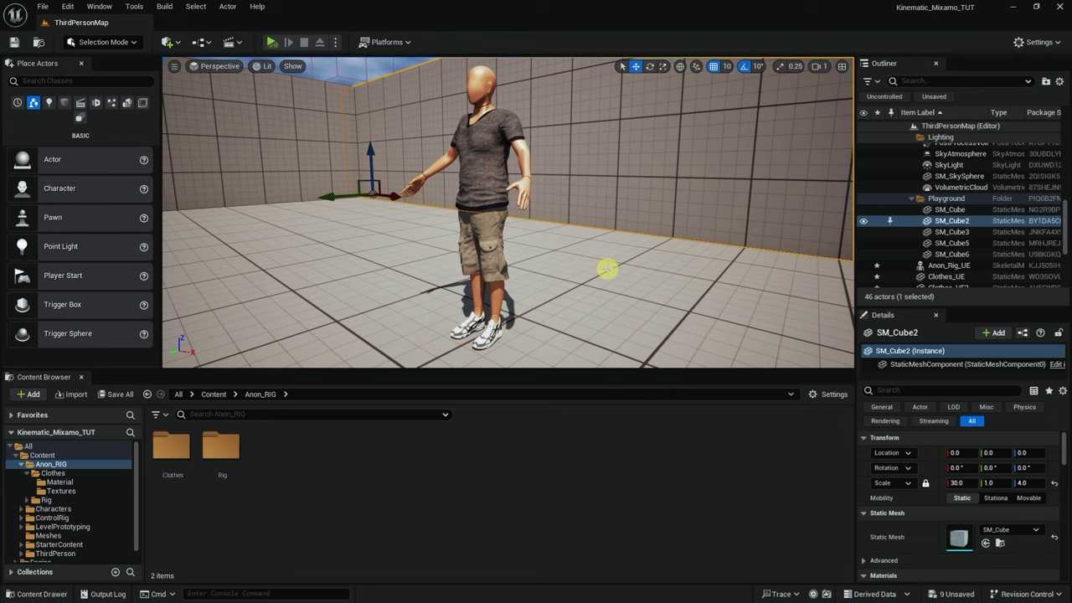
right_click_drag(416, 195, 496, 249)
scroll(496, 249, "down", 3)
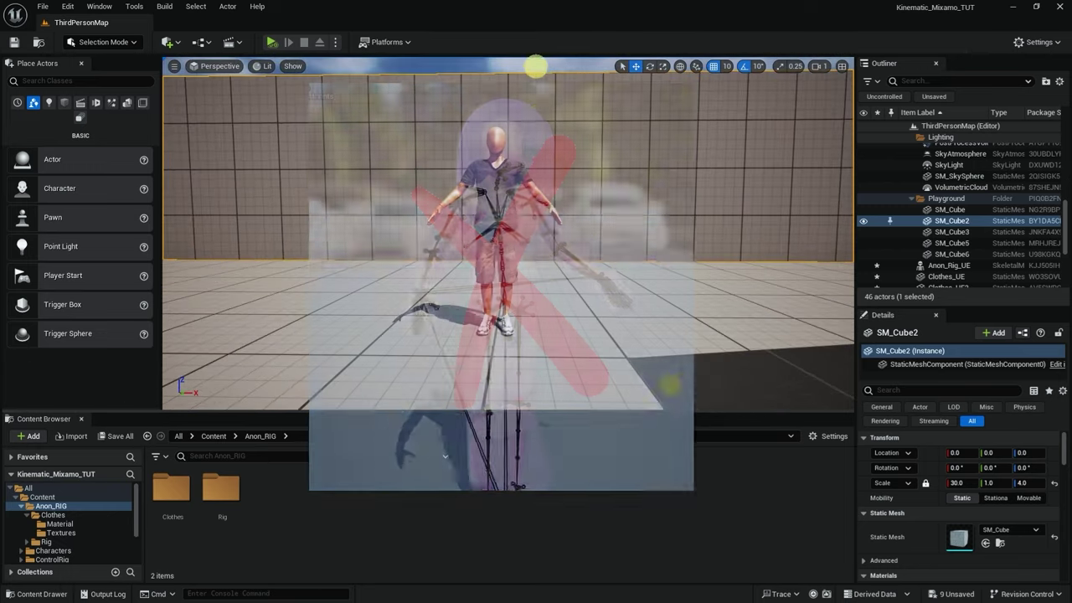
left_click(534, 71)
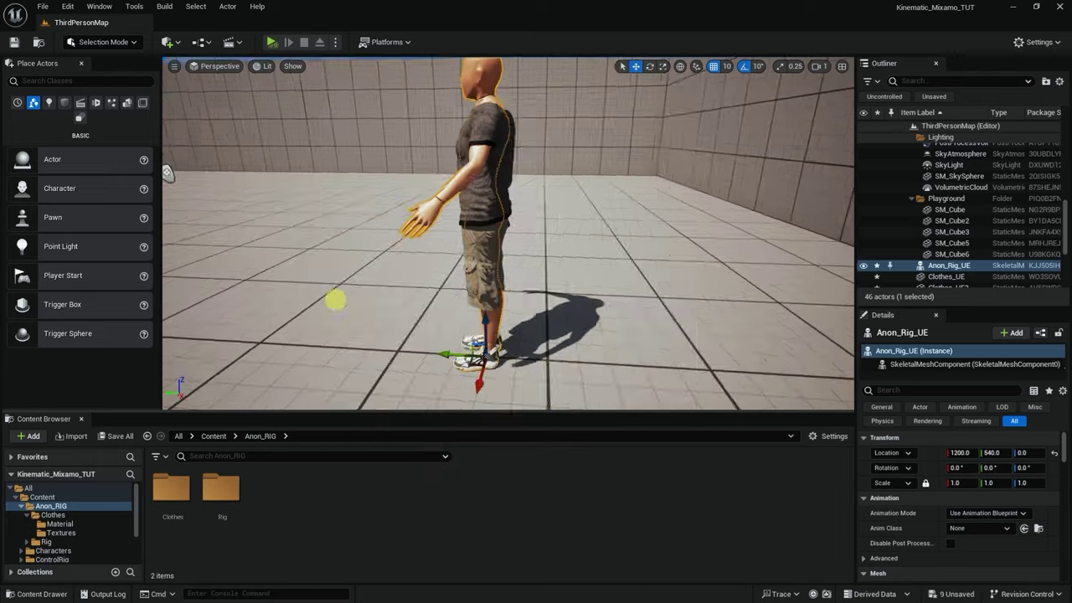
left_click_drag(333, 292, 478, 285, "alt")
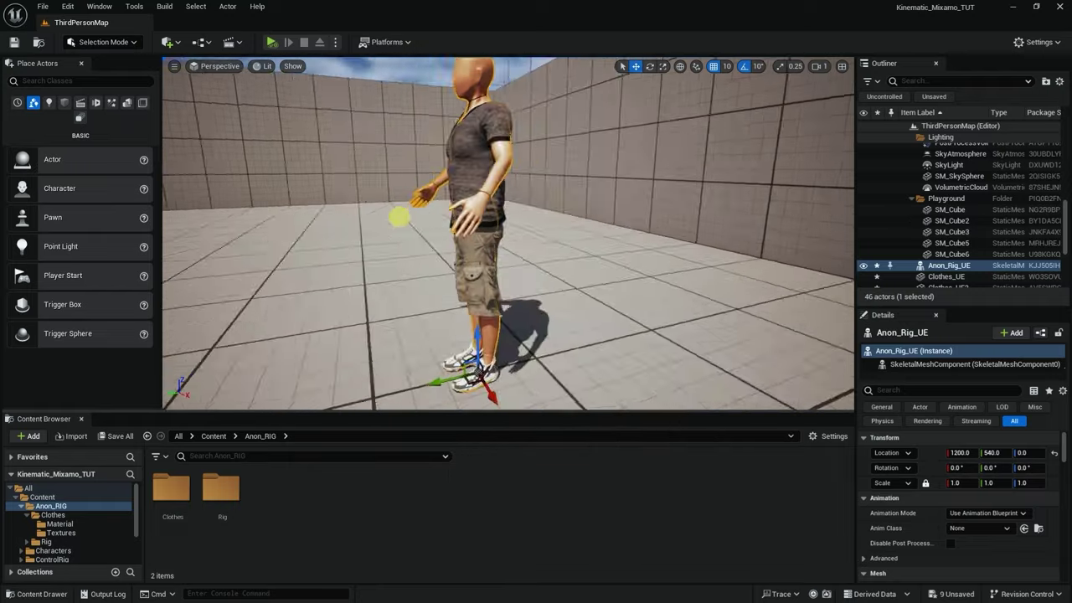
left_click_drag(362, 213, 521, 218, "alt")
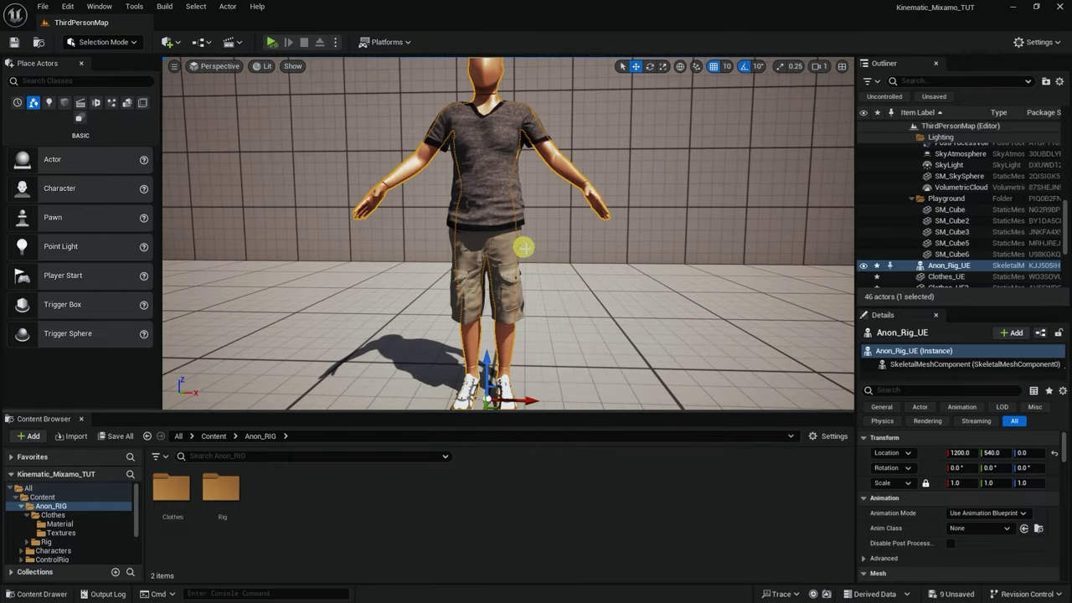
left_click_drag(586, 270, 334, 240, "alt")
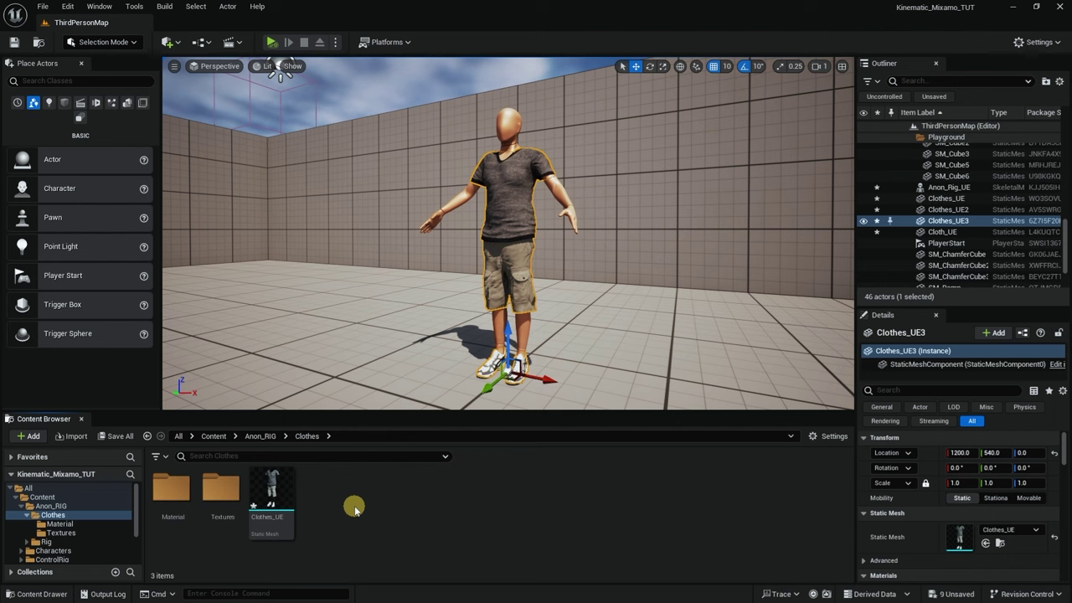
Create a Chaos cloth asset for the Anon rig in the Clothes folder and open it for editing
right_click(384, 503)
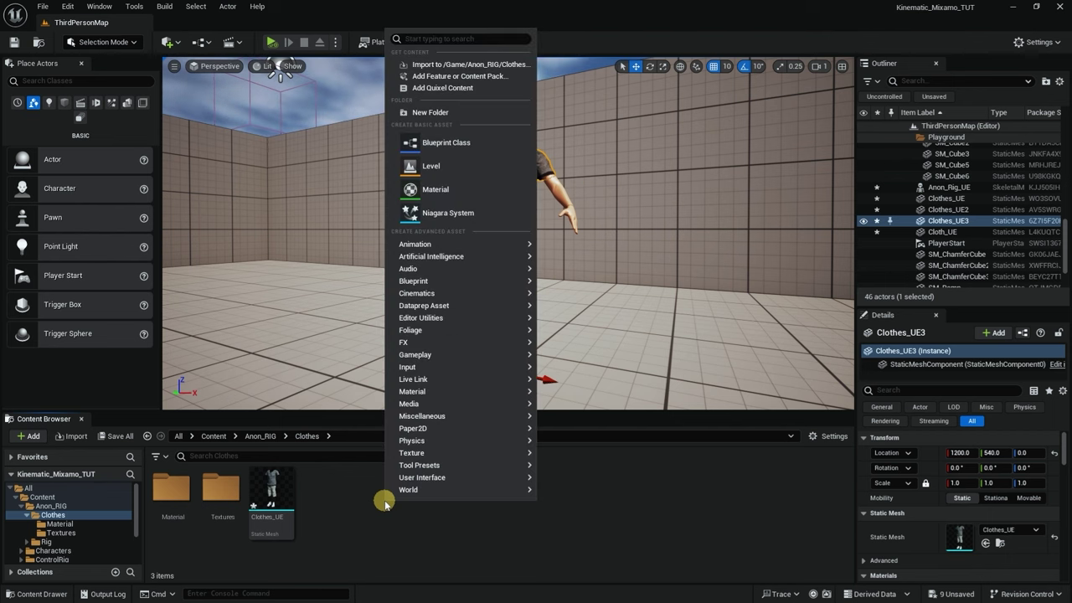
mouse_move(459, 389)
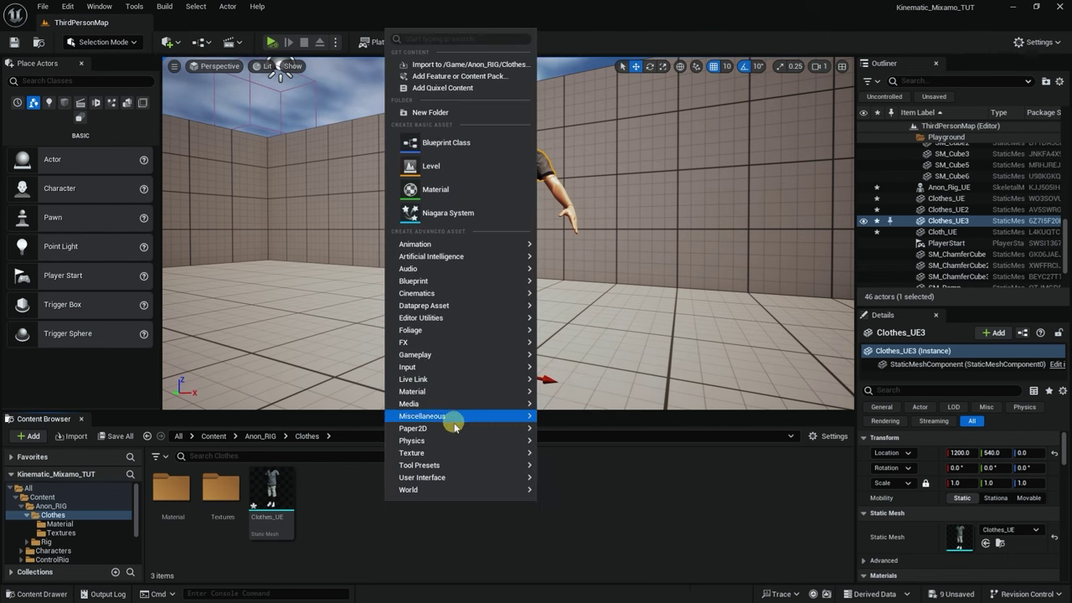
mouse_move(455, 442)
left_click(586, 445)
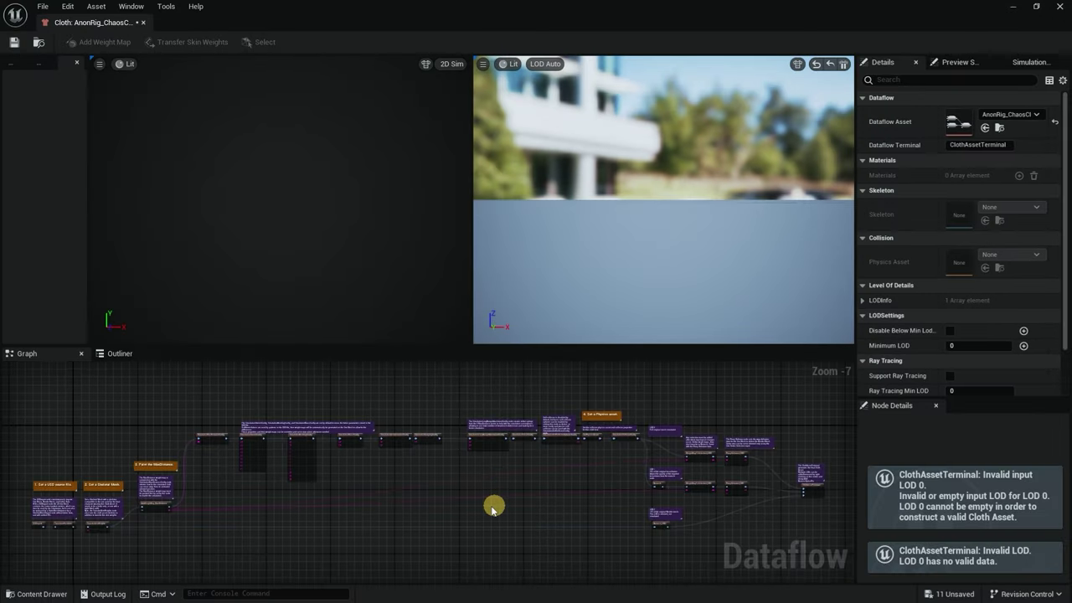
Delete all the default template nodes and comments from the cloth asset's Dataflow graph
scroll(494, 506, "down", 1)
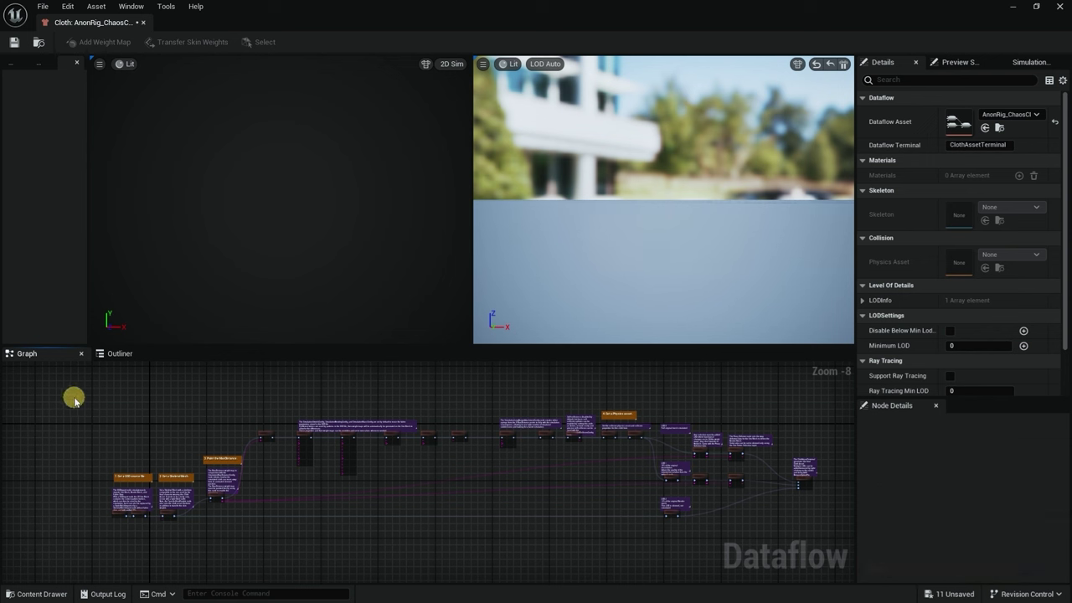
left_click_drag(141, 493, 830, 551)
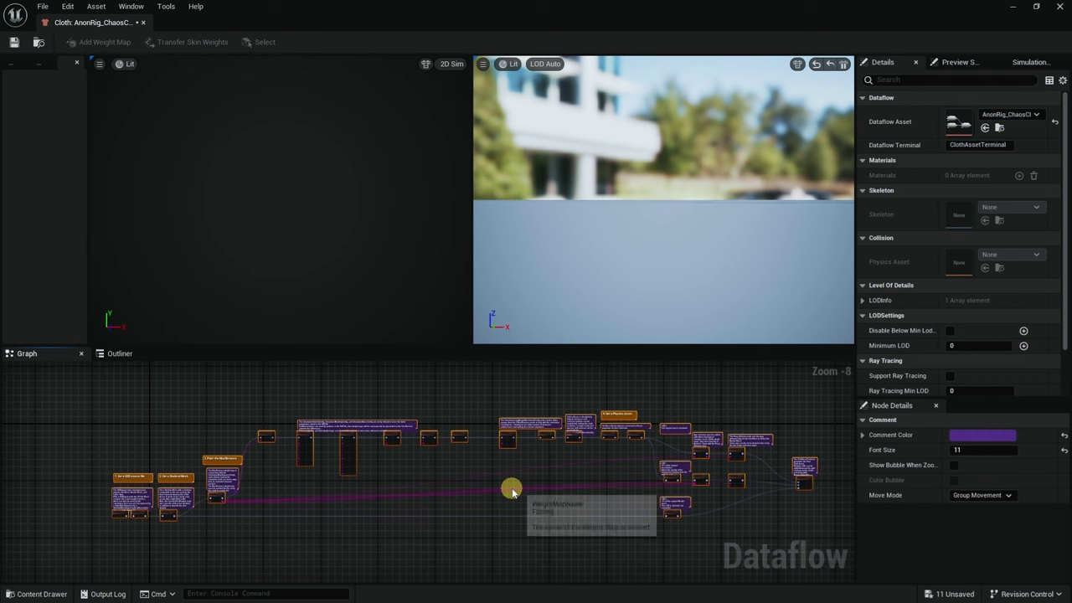
key("Delete")
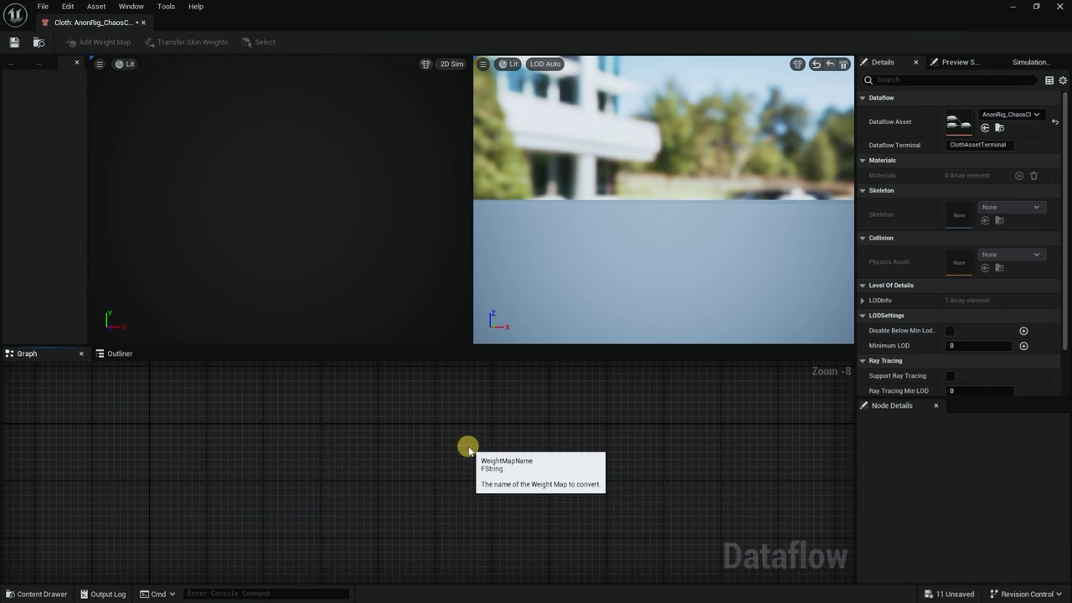
mouse_move(469, 447)
right_mouse_down()
mouse_move(442, 435)
mouse_move(478, 450)
mouse_move(452, 450)
right_mouse_up()
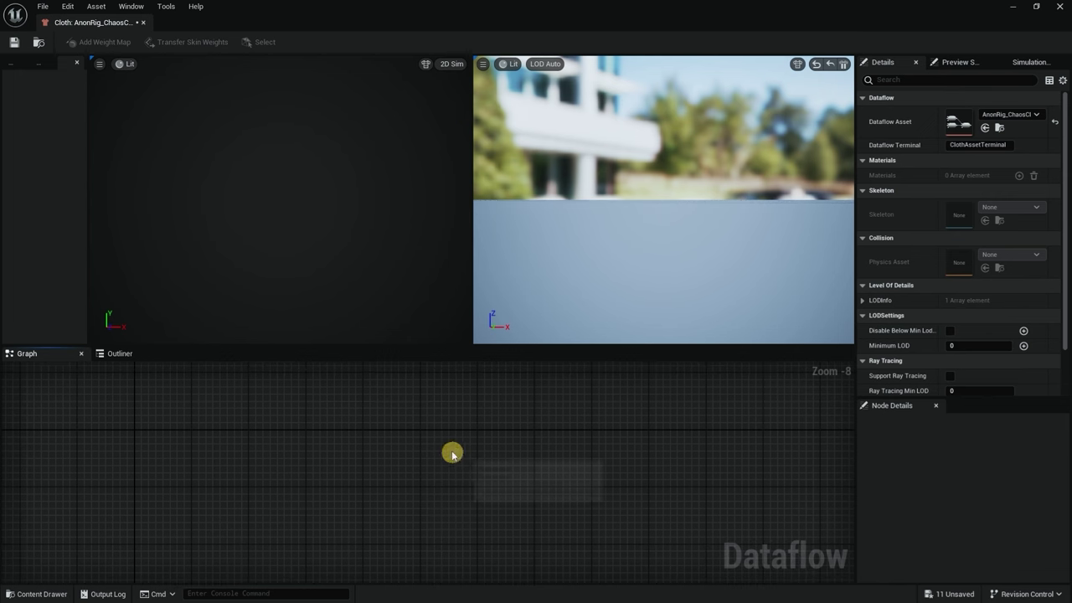
Save all unsaved assets from the cloth editor, return to the level editor and save the current level
left_click(43, 8)
left_click(64, 74)
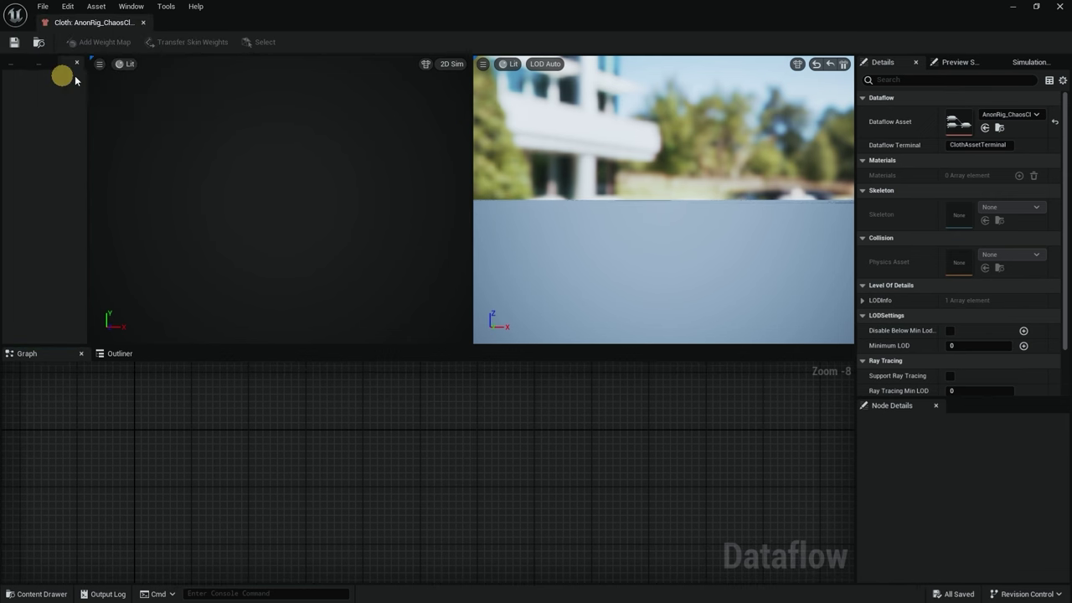
left_click_drag(966, 12, 756, 296)
left_click(523, 142)
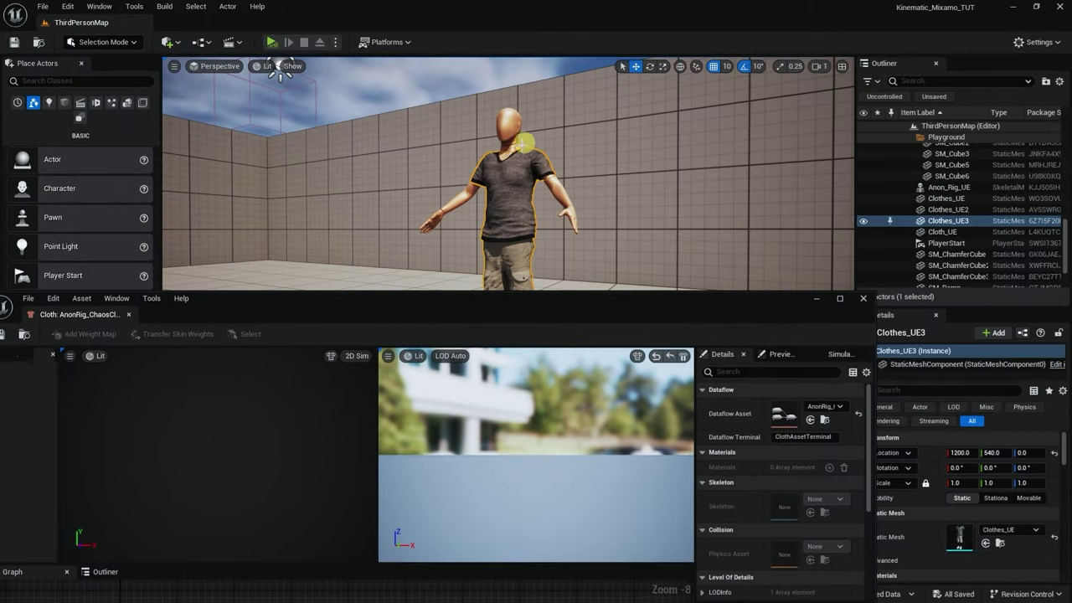
left_click(40, 8)
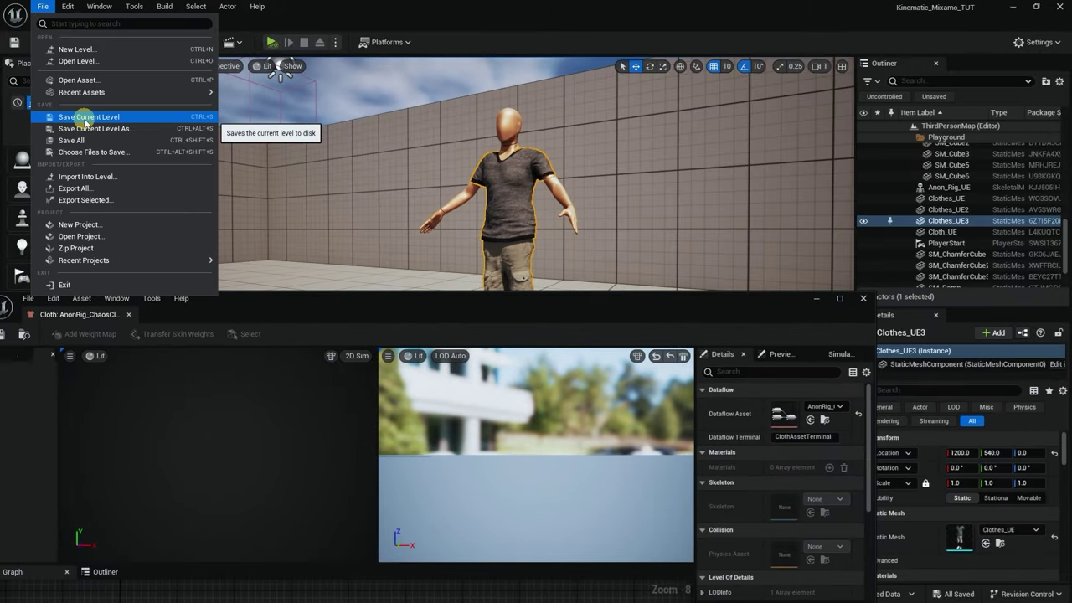
left_click(80, 117)
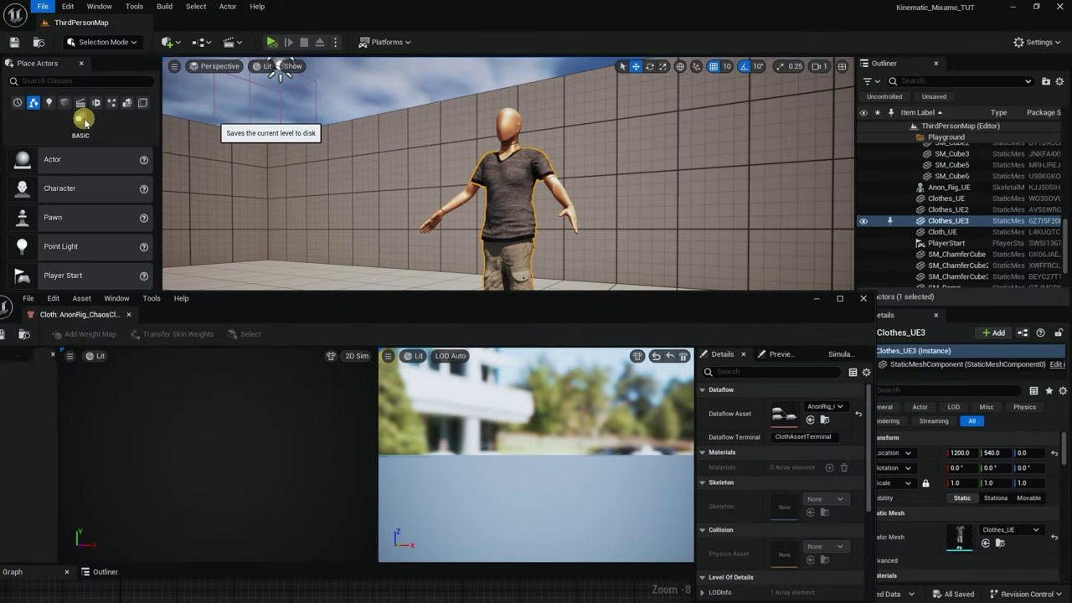
Bring the Chaos cloth asset's editor window fully into view and maximise it
left_click(40, 7)
left_click(322, 234)
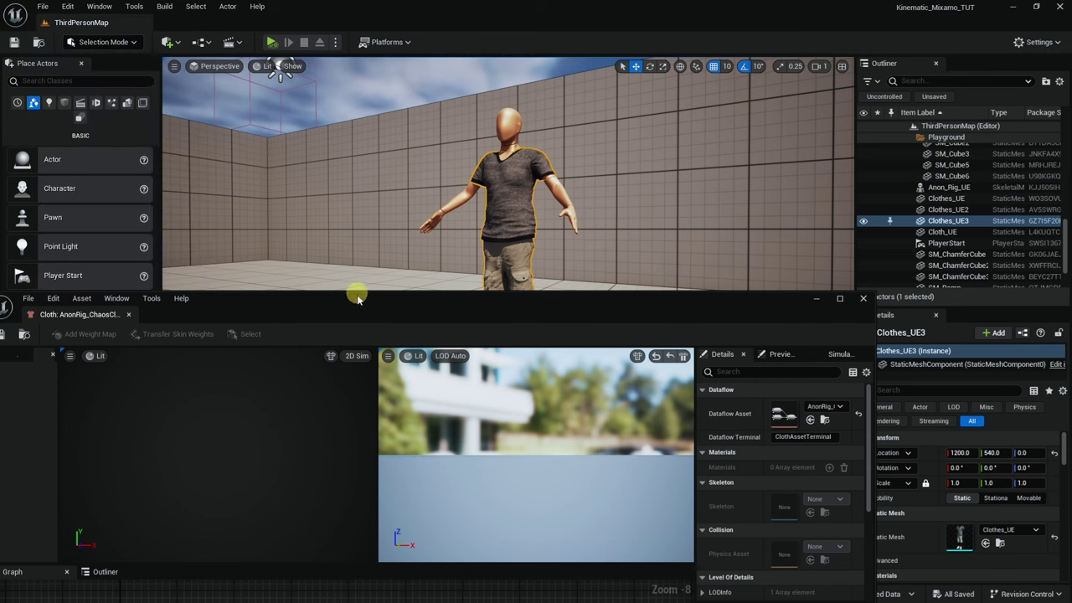
left_click_drag(358, 297, 792, 89)
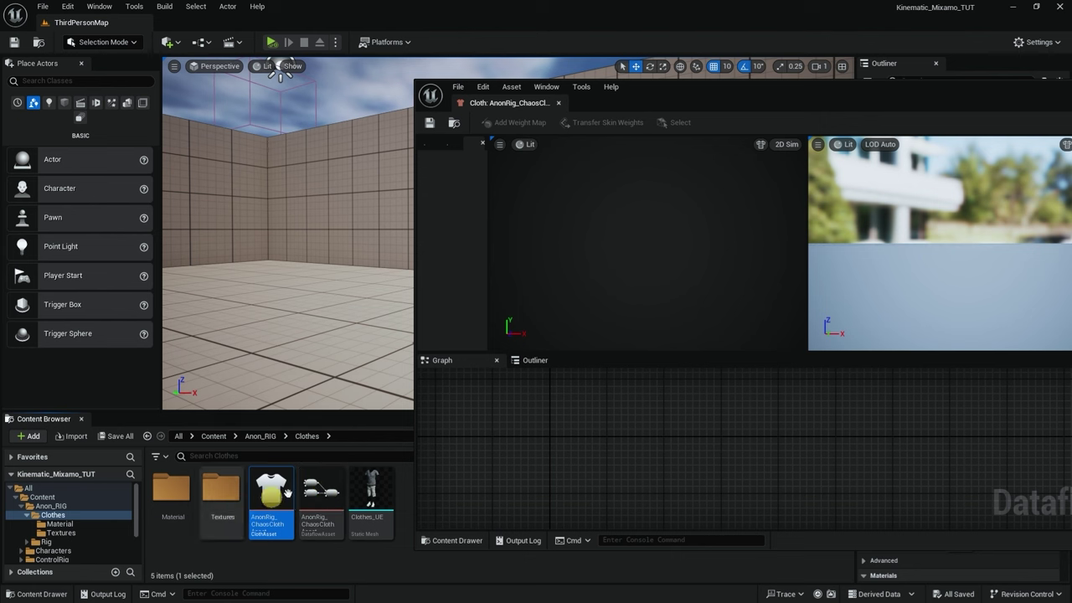
mouse_move(272, 502)
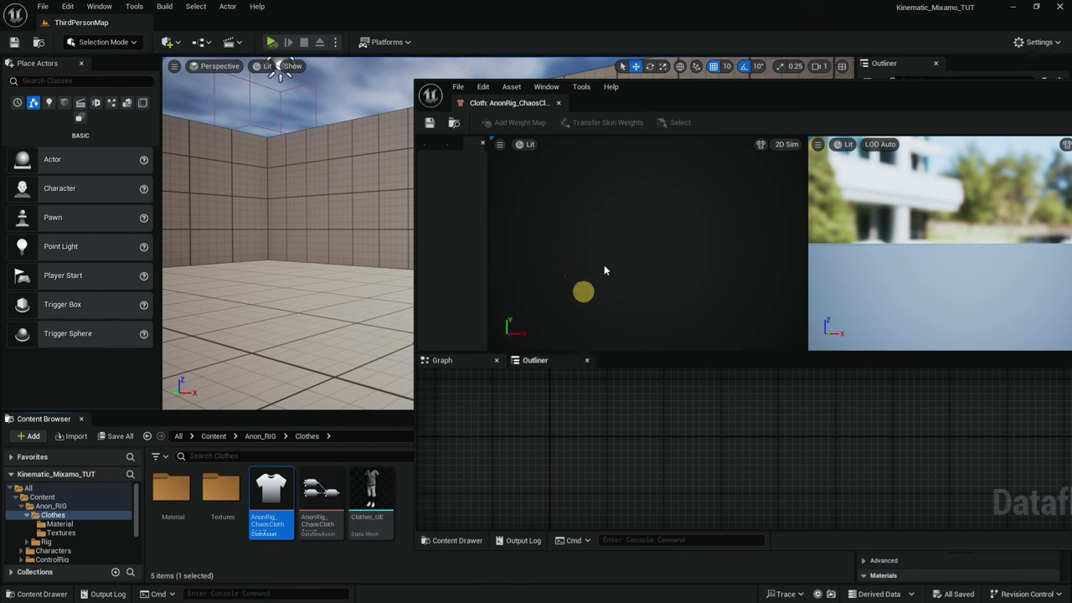
double_click(726, 89)
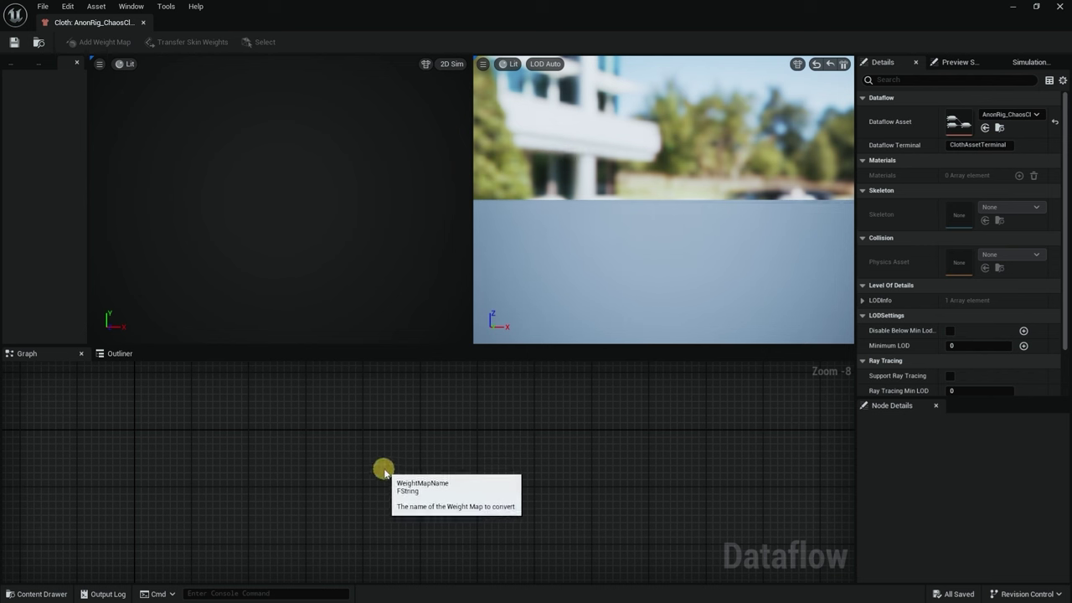
Add a StaticMeshImport node to the cloth asset's empty Dataflow graph
right_click(267, 439)
type("static")
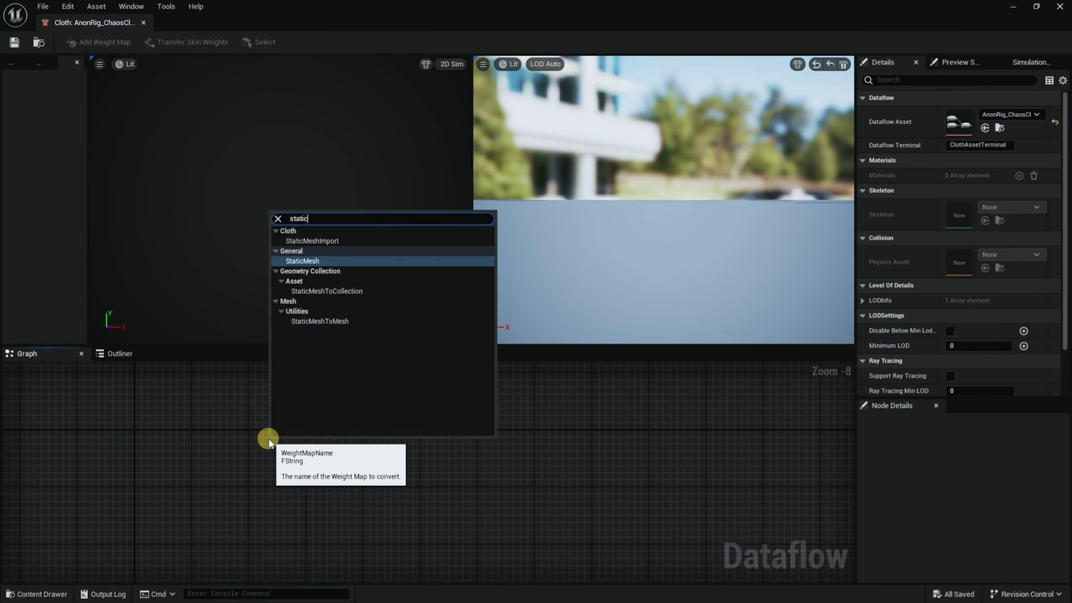
left_click(335, 241)
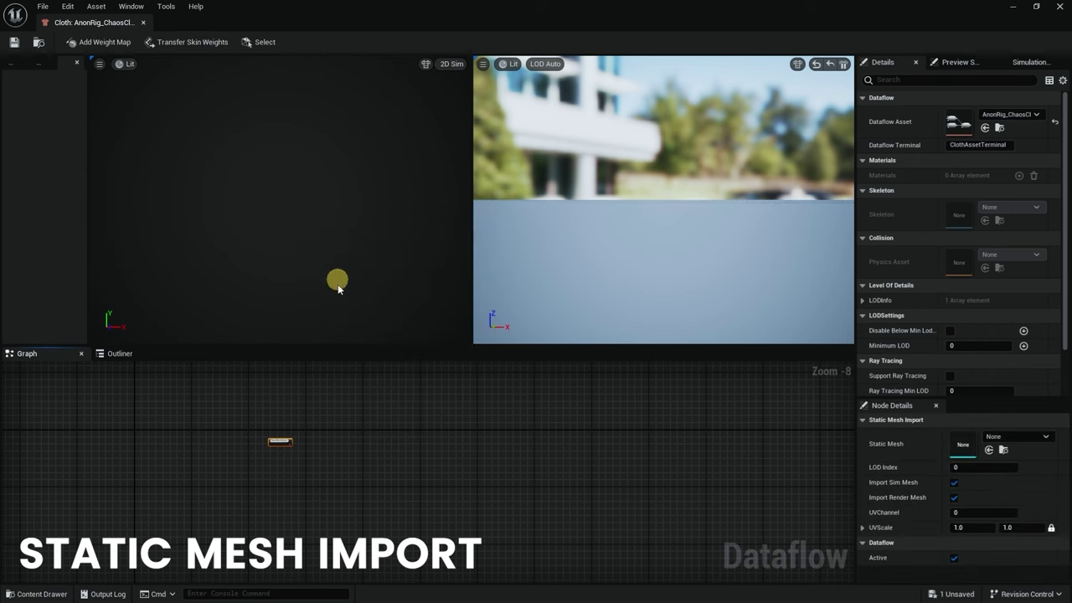
scroll(349, 494, "up", 3)
scroll(360, 519, "up", 3)
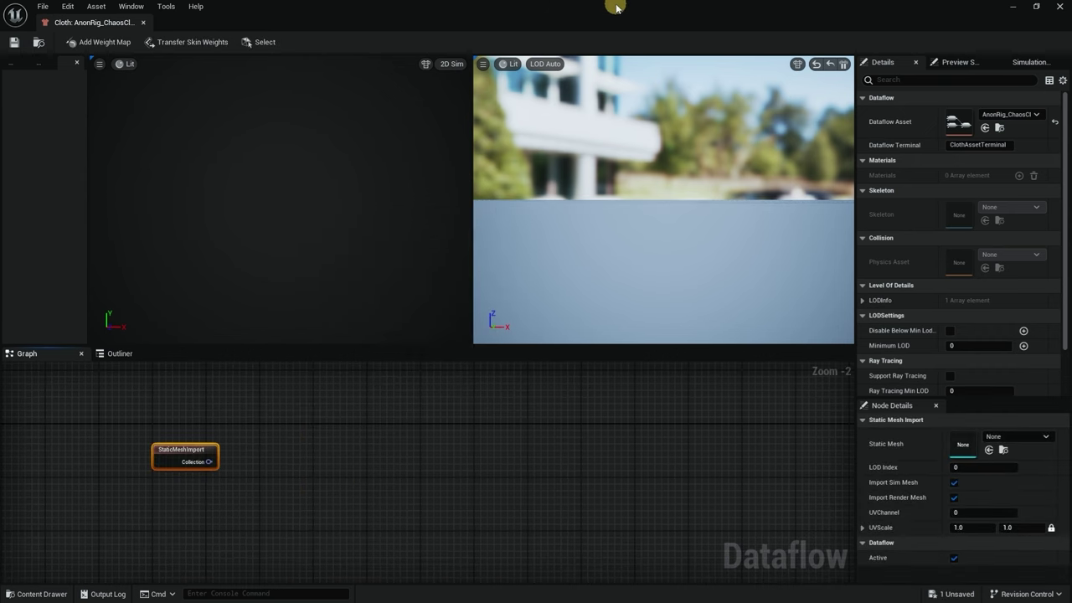
Assign Clothes_UE from the Clothes folder as the StaticMeshImport node's static mesh, and maximise the cloth editor again
left_click_drag(615, 7, 577, 19)
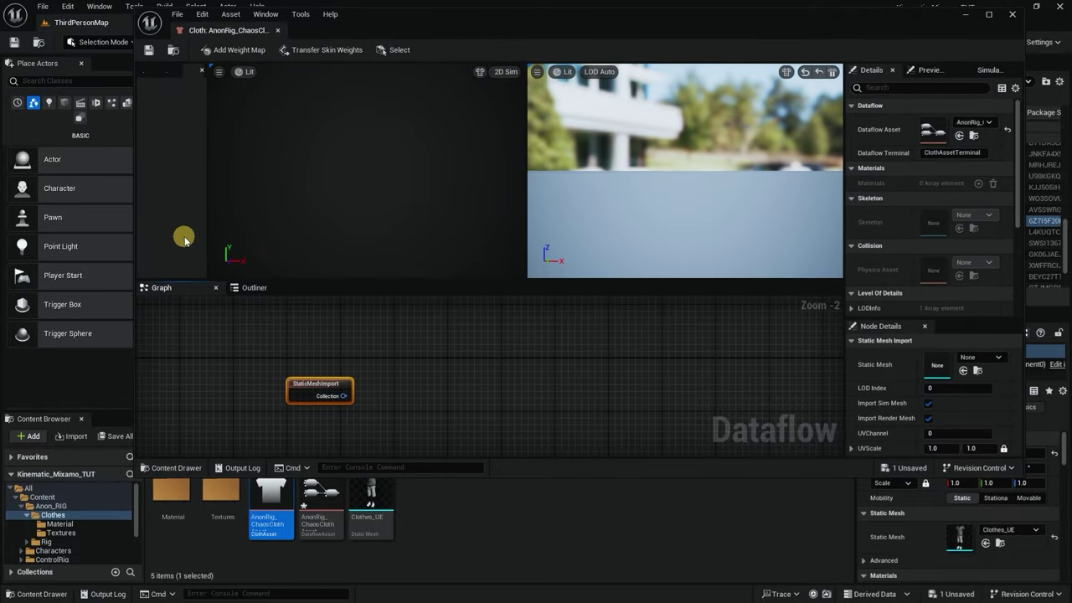
left_click_drag(133, 232, 547, 322)
left_click_drag(902, 350, 820, 351)
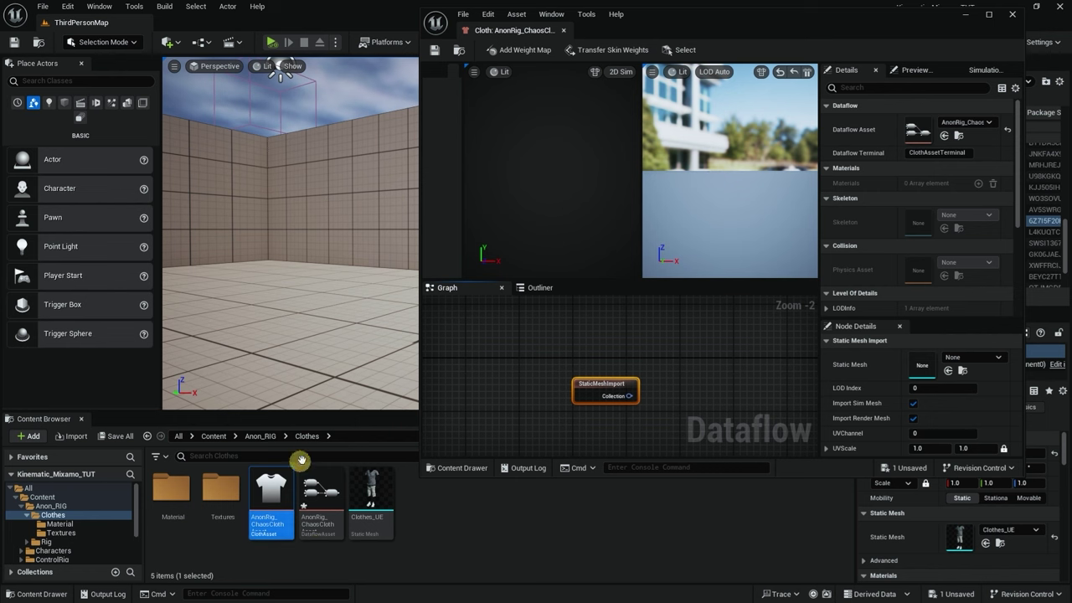
left_click(371, 503)
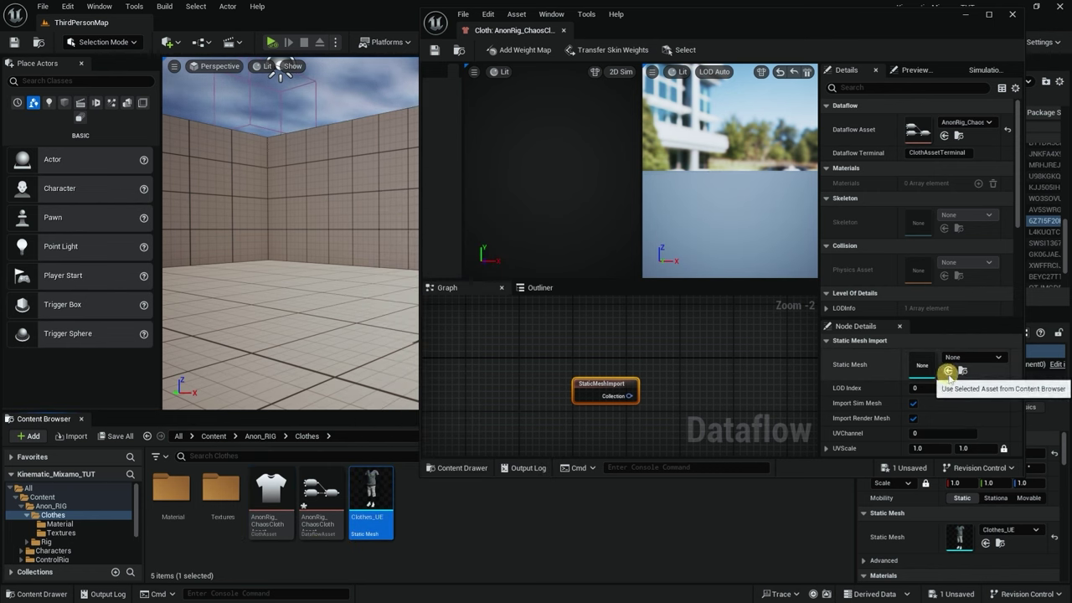
left_click_drag(375, 503, 918, 368)
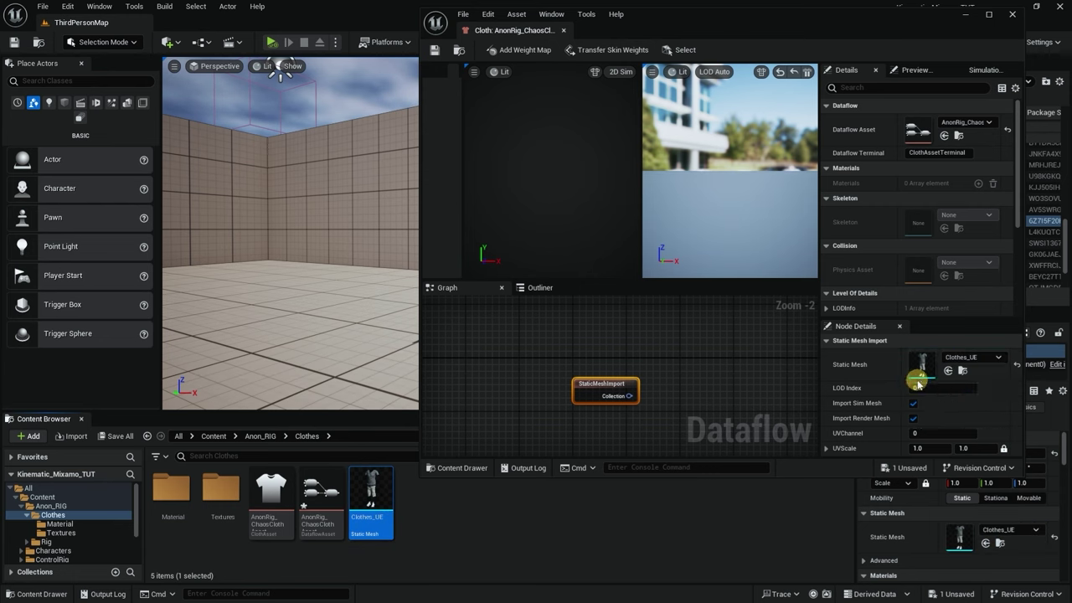
double_click(826, 24)
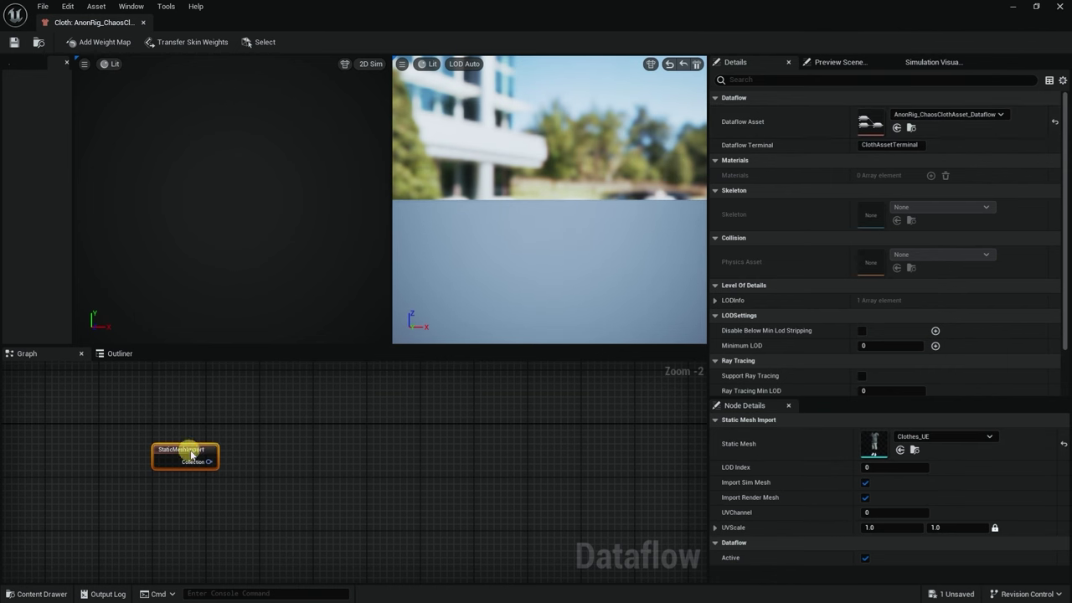
Move the StaticMeshImport node slightly up and add a second StaticMeshImport node aligned beneath it
left_click_drag(193, 456, 189, 429)
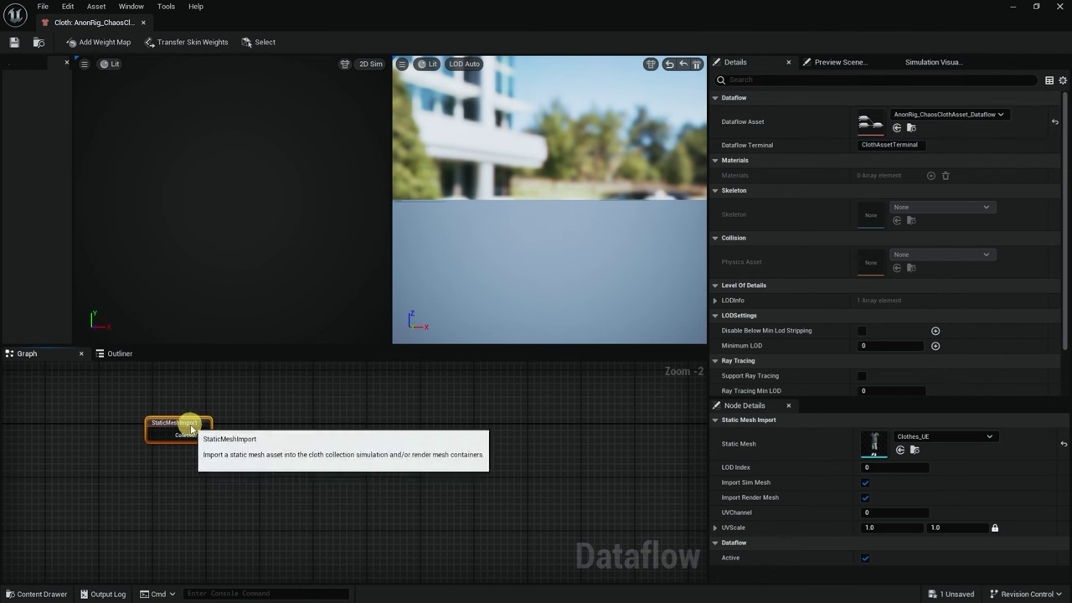
left_click(172, 492)
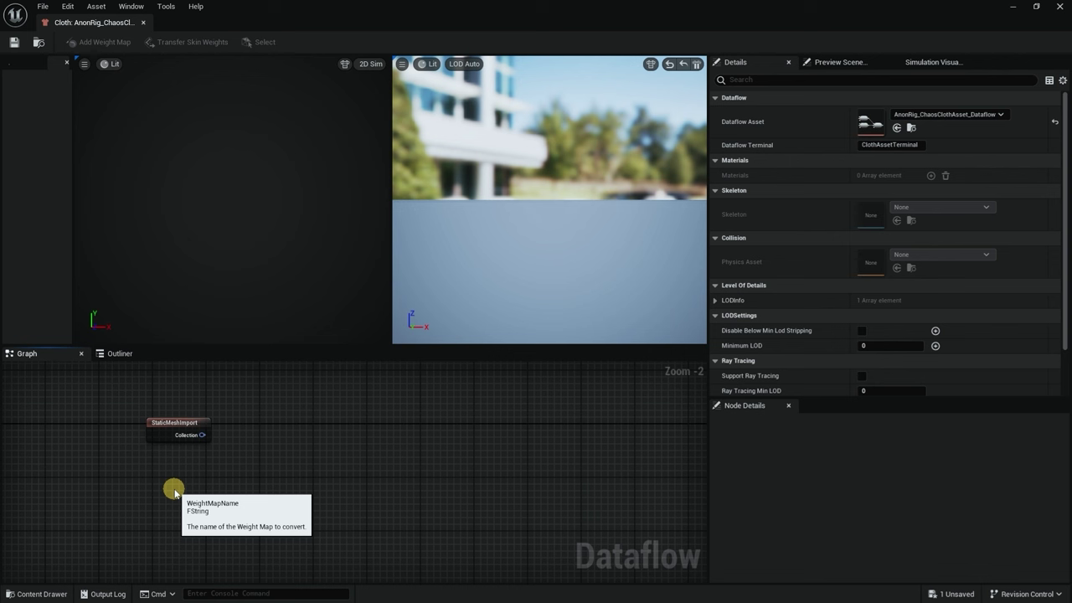
right_click(174, 494)
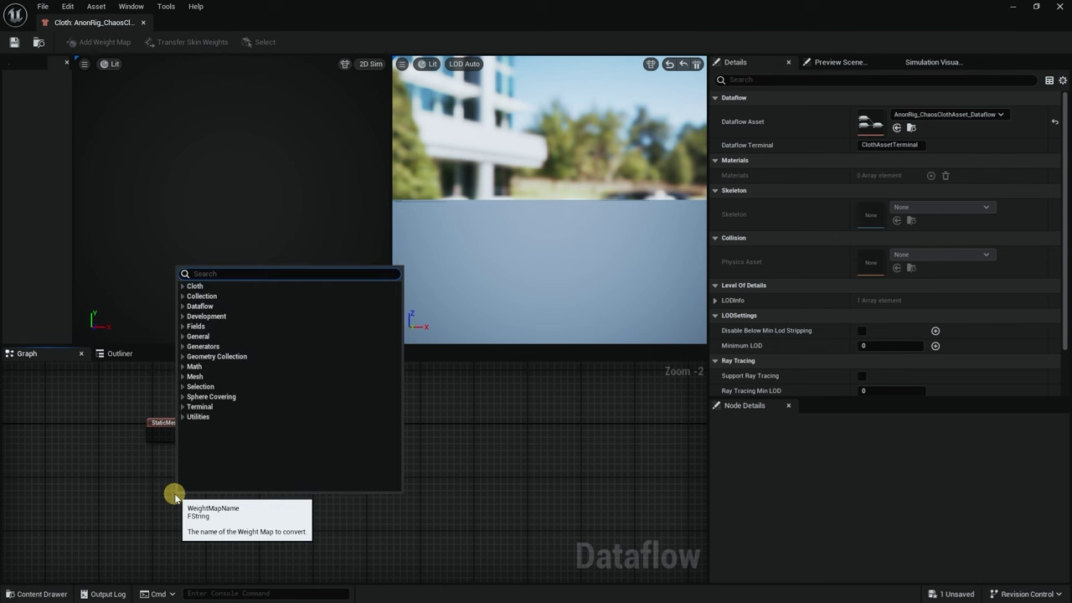
type("st")
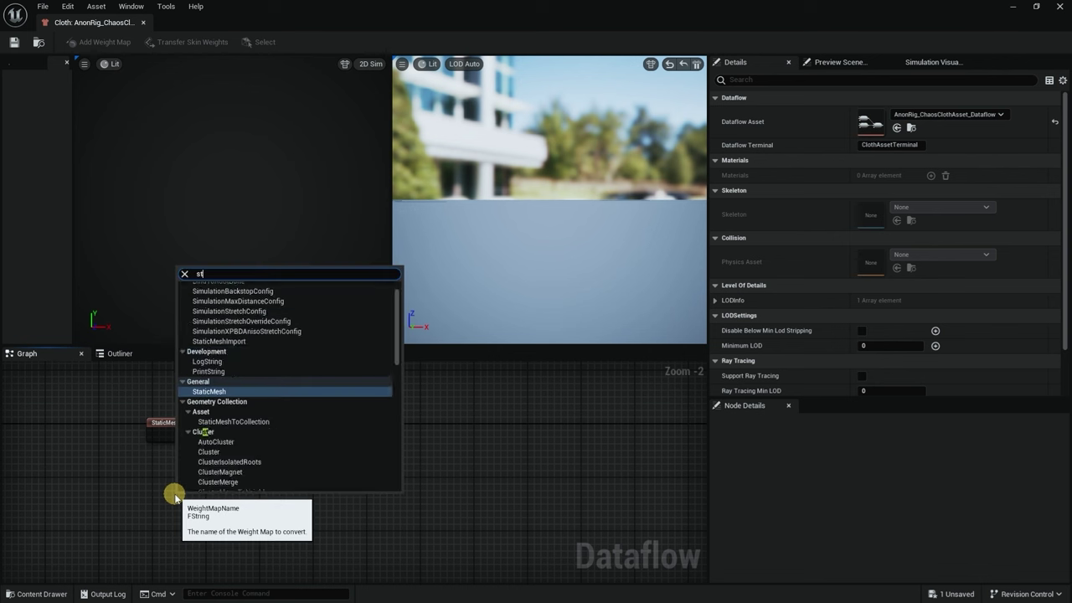
type("atic")
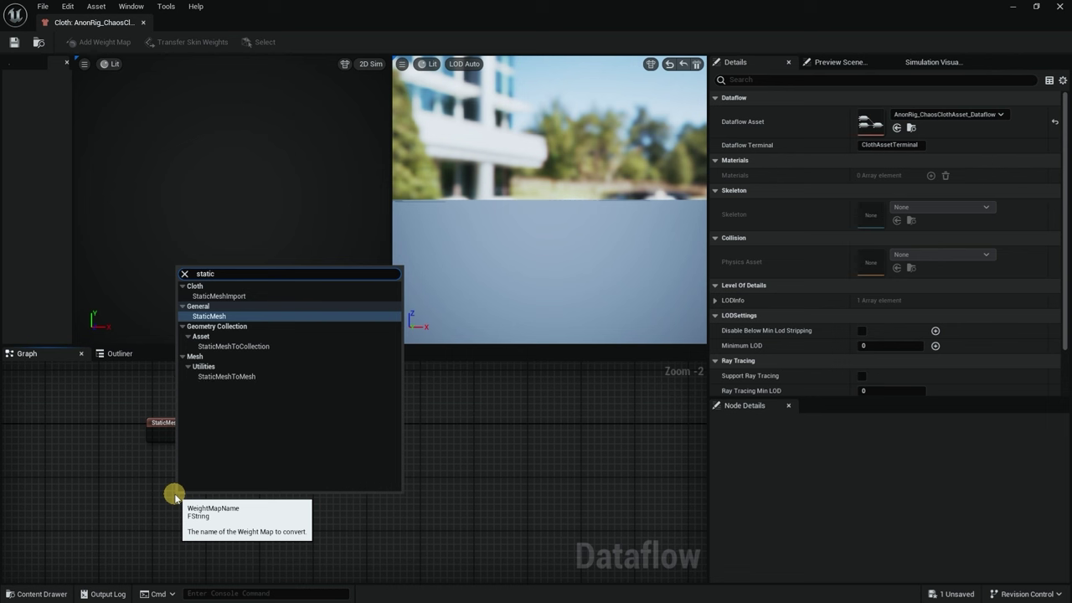
left_click(256, 297)
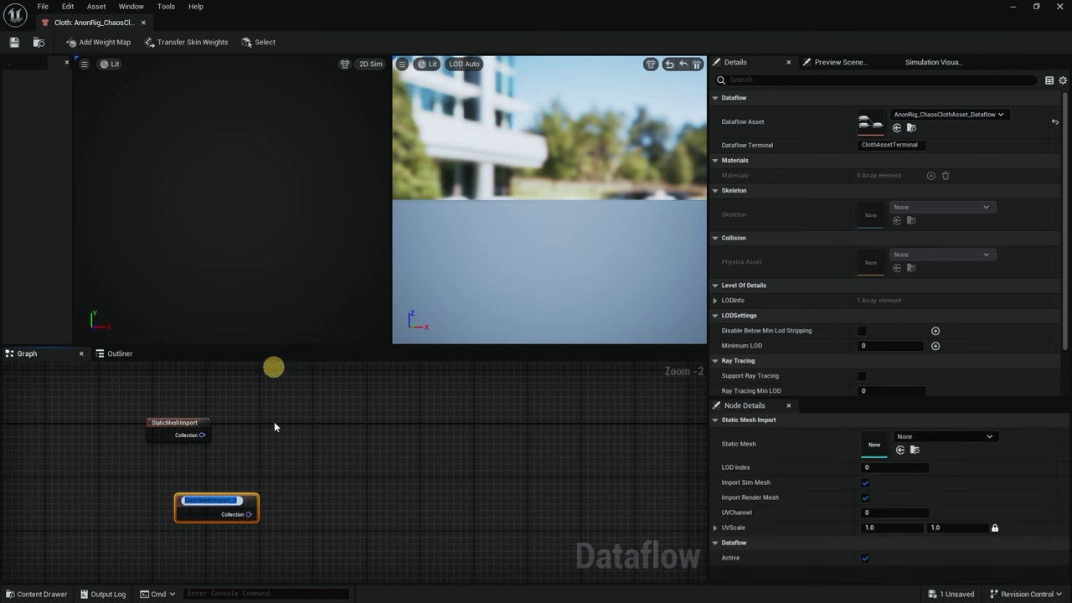
left_click_drag(189, 500, 180, 507)
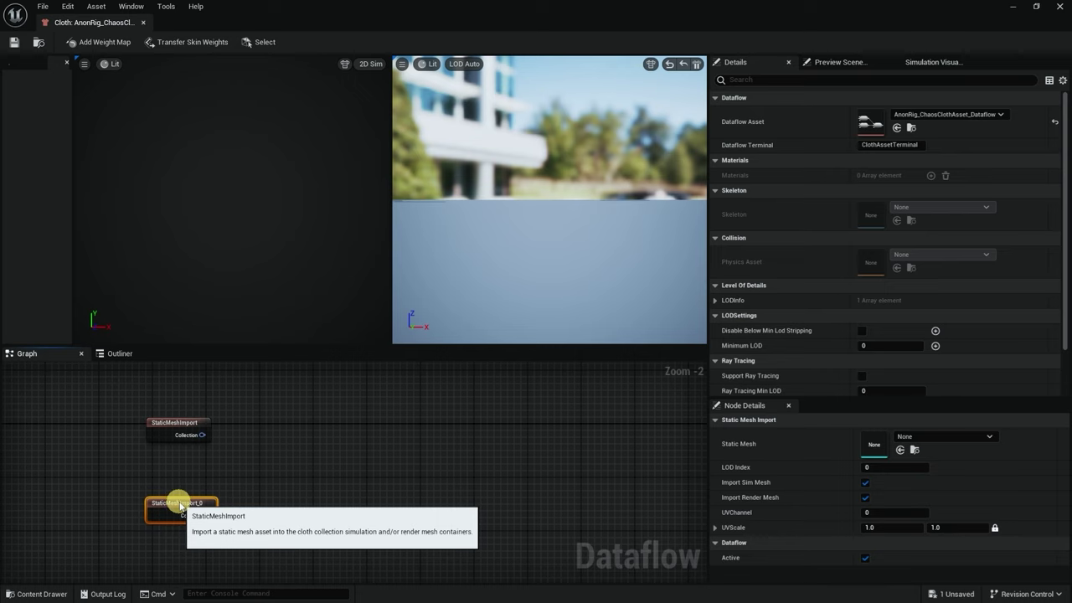
Minimise the cloth editor, view the clothed mannequin in the level from another angle, and switch to Maya
left_click(1012, 9)
left_click(473, 109)
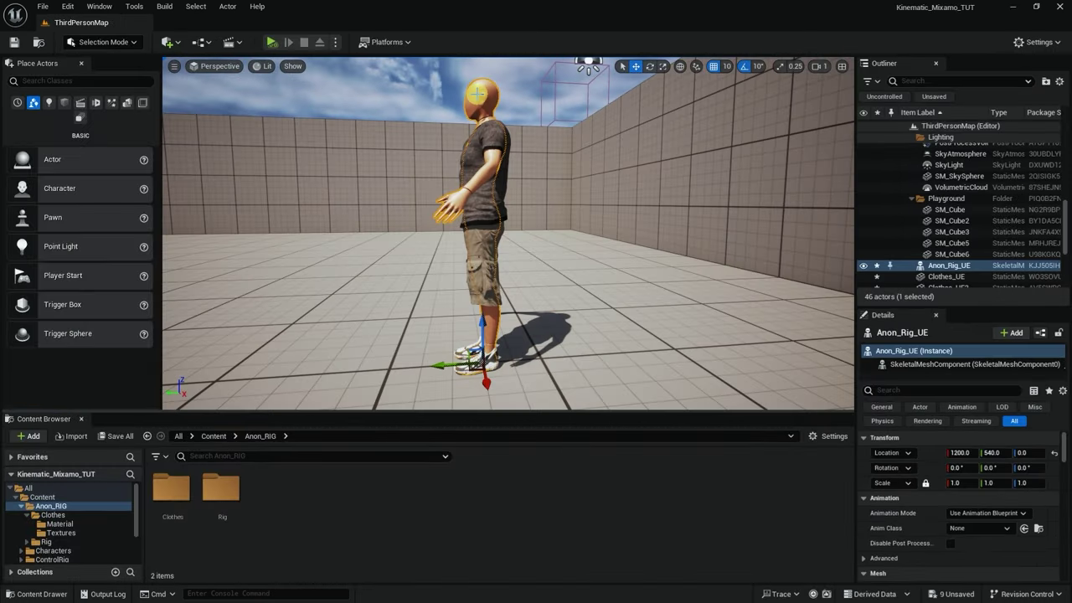
left_click_drag(486, 99, 427, 101, "alt")
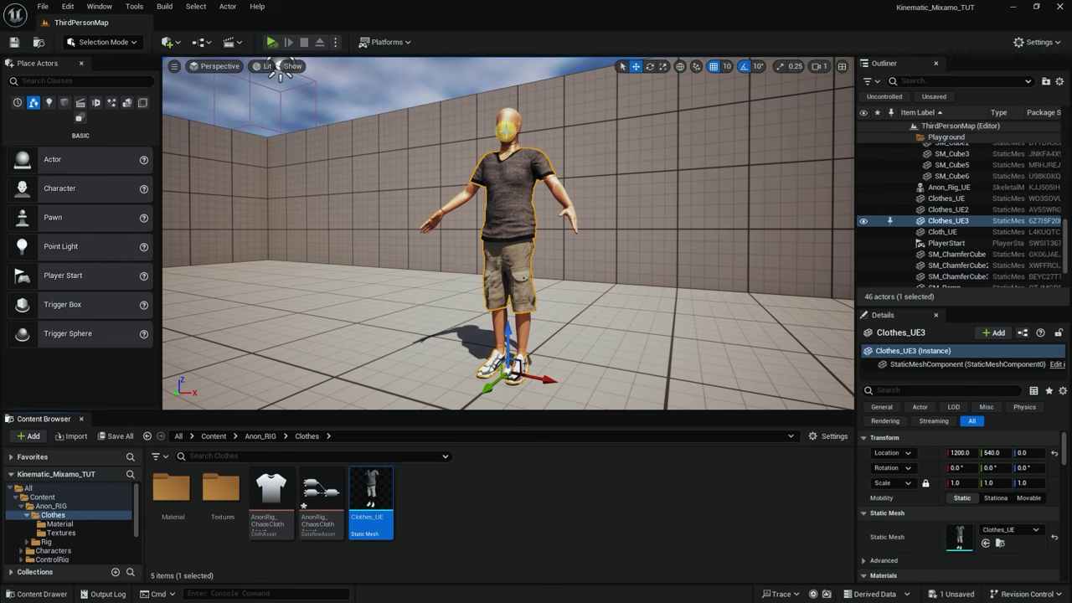
left_click(1014, 7)
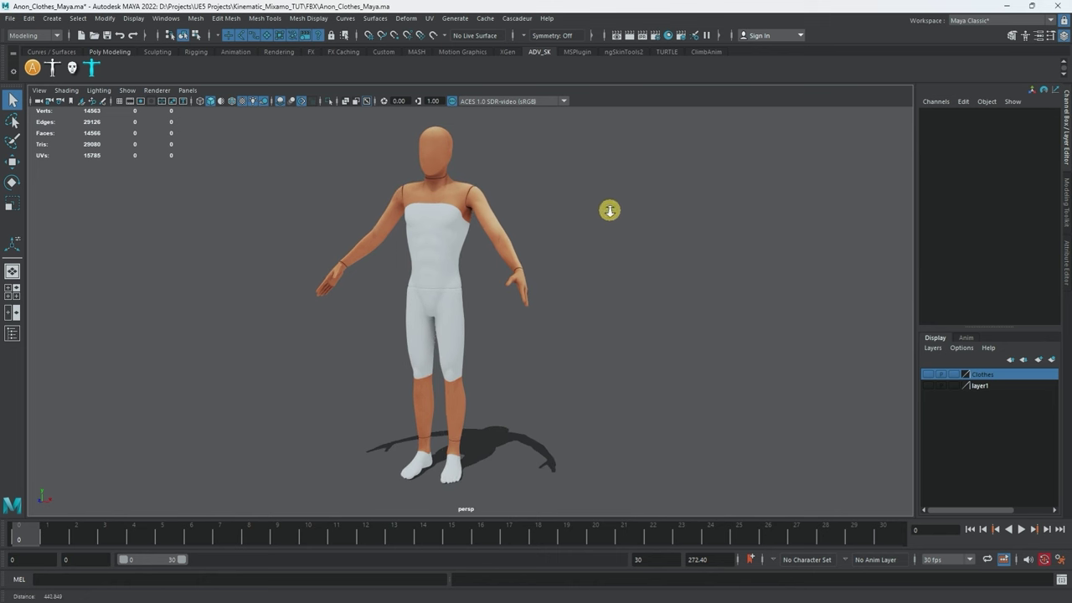
Open the Outliner window and select the mannequin's Collider mesh
left_click(449, 227)
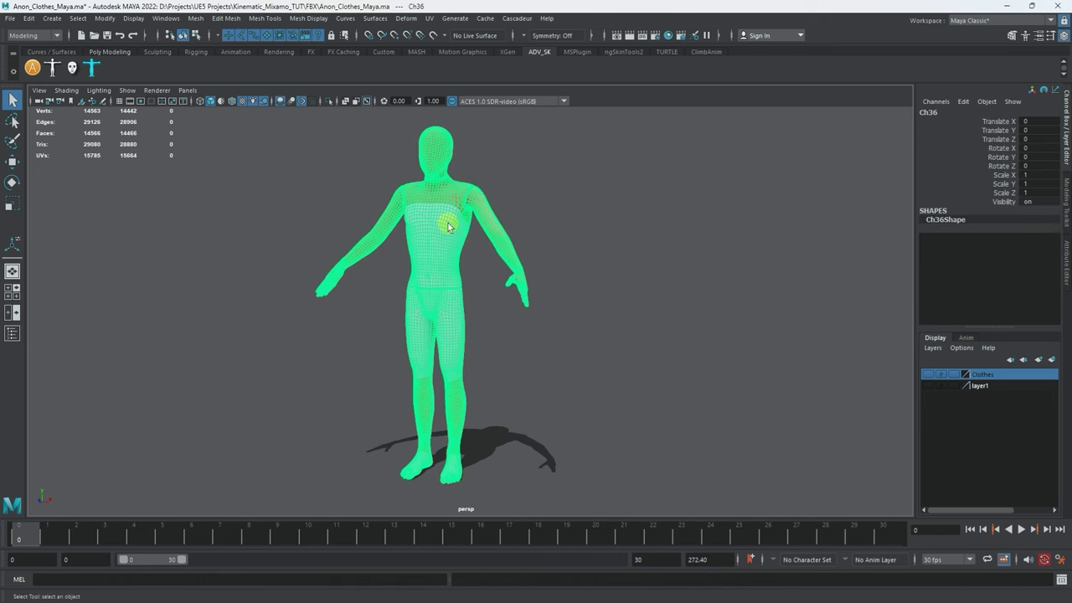
key("shift+o")
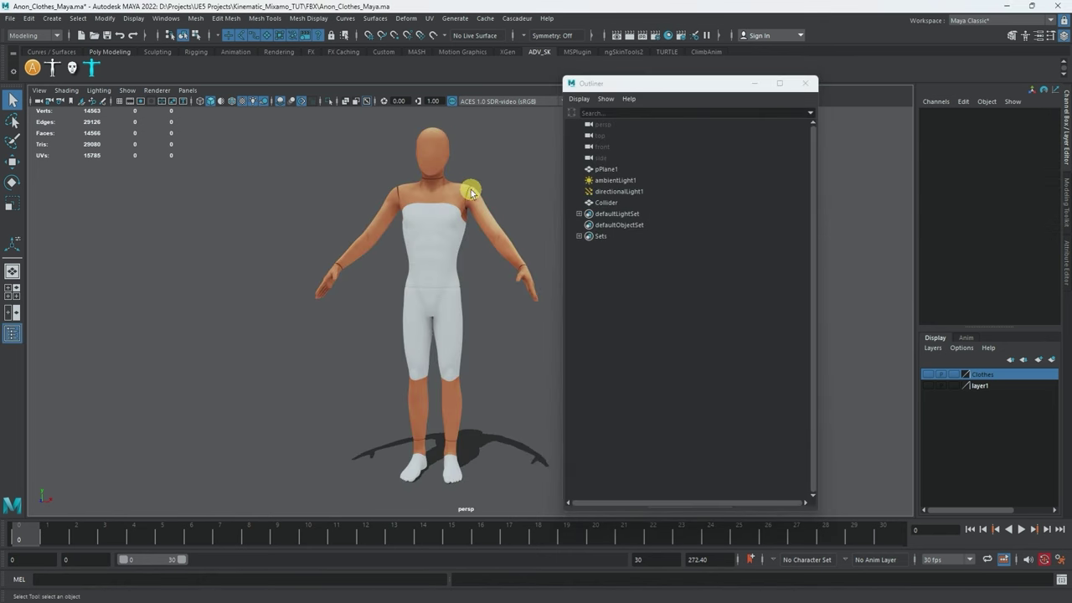
left_click(463, 191)
Create a new Lambert material in Hypershade, assign it to the whole Collider mesh and close Hypershade
left_click(669, 39)
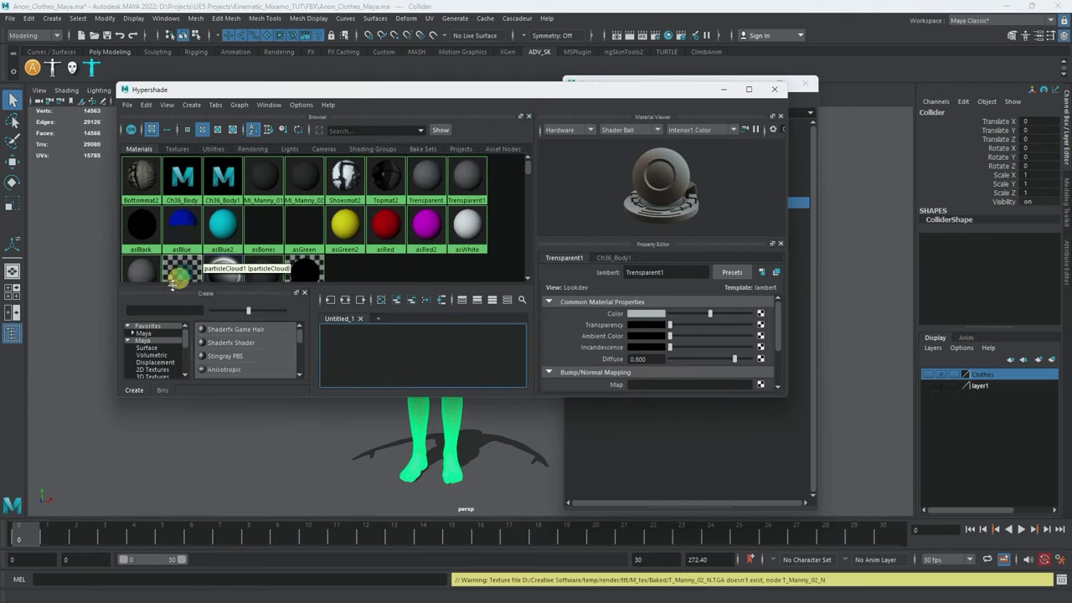
left_click(146, 334)
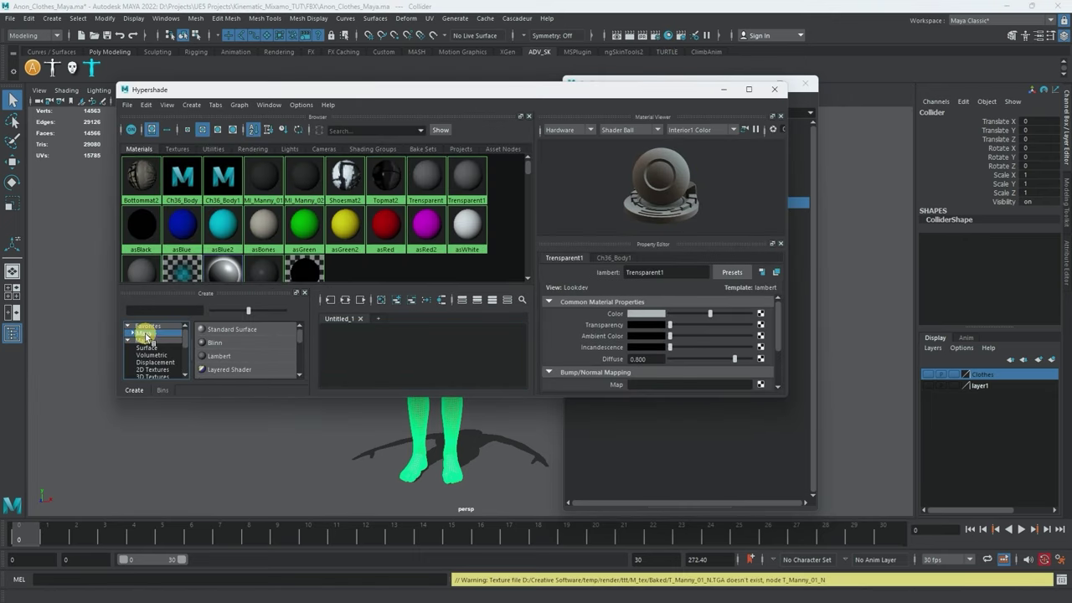
left_click(220, 357)
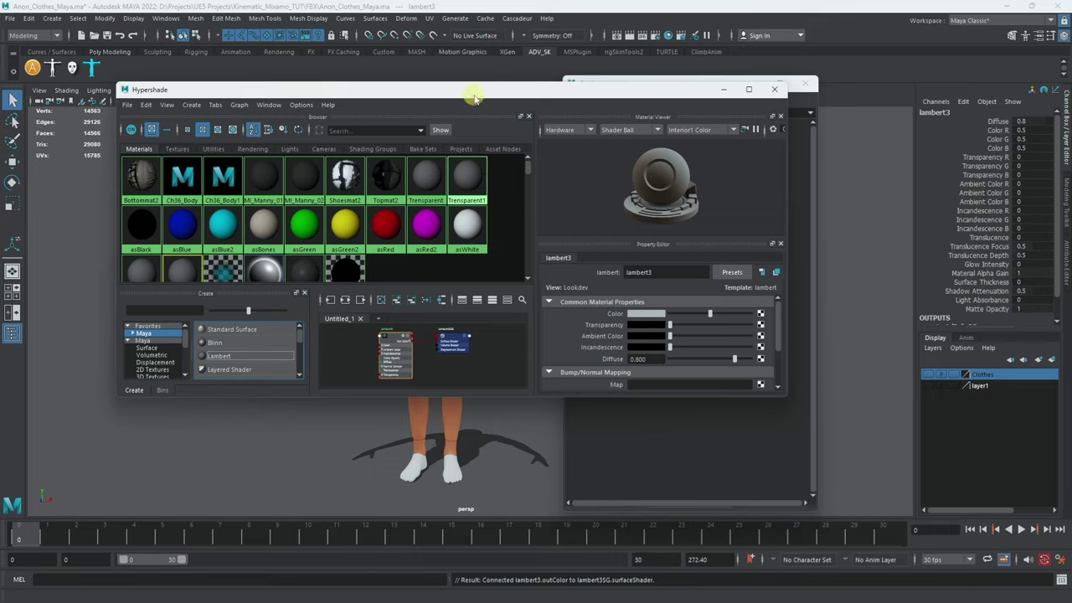
left_click_drag(473, 97, 822, 114)
left_click(736, 357)
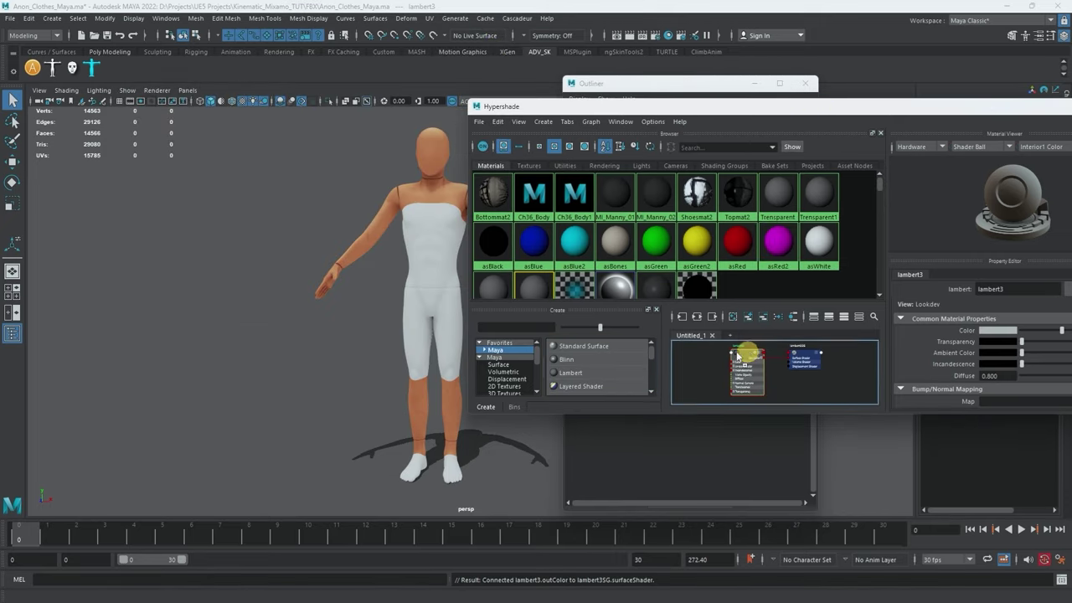
middle_click_drag(737, 358, 435, 217)
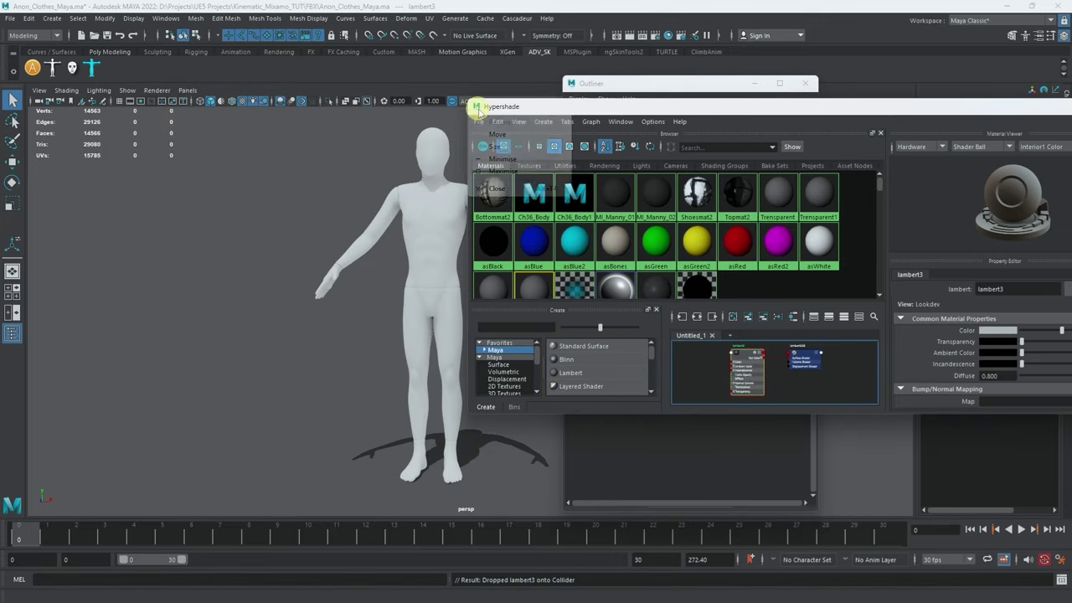
double_click(476, 106)
Start an FBX export of the selected mannequin mesh and choose the Kinematic_Mixamo_TUT bookmark as the destination folder
left_click(444, 186)
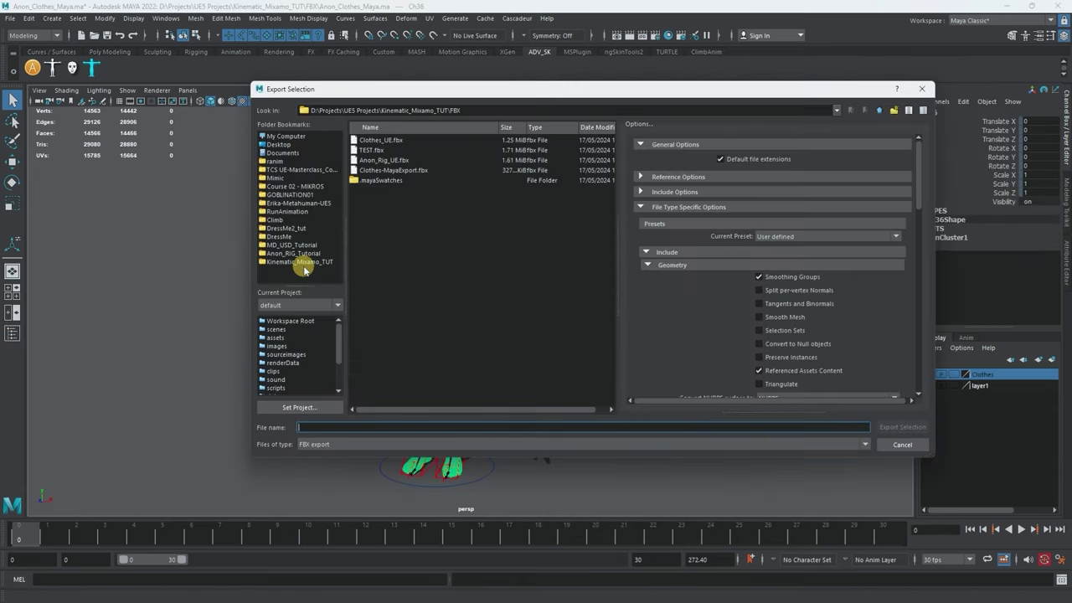
left_click(304, 270)
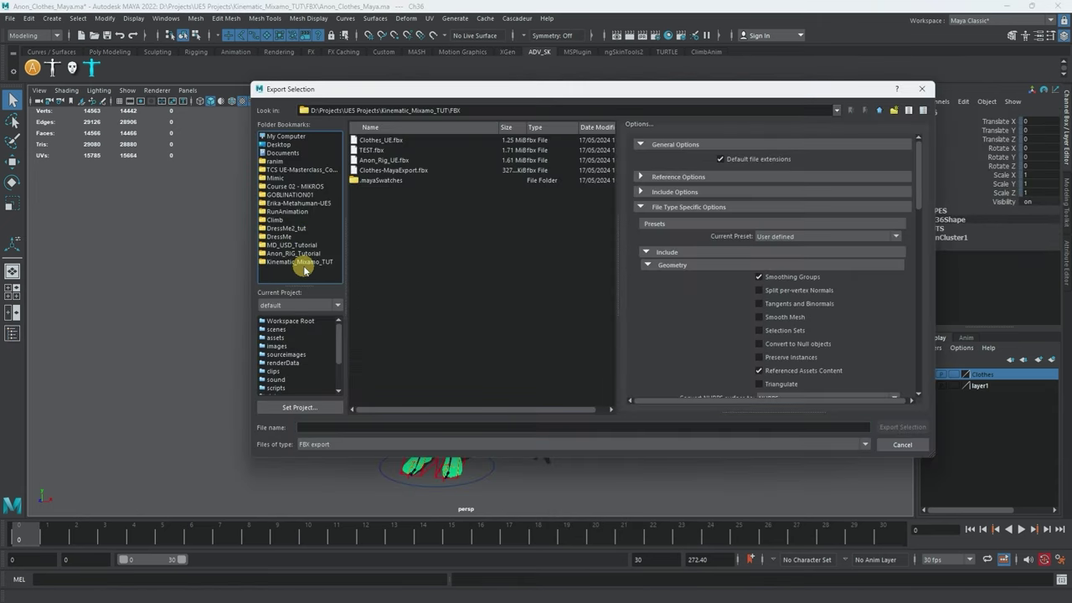
left_click(308, 263)
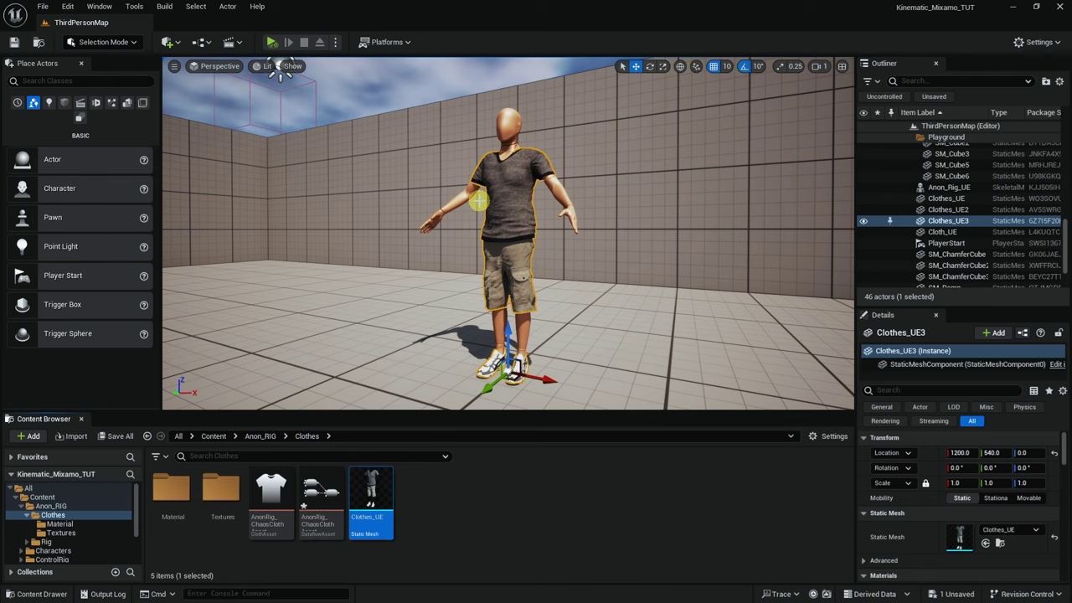
Check the second StaticMeshImport node in AnonRig_ChaosClothAsset and return to the level editor
double_click(270, 496)
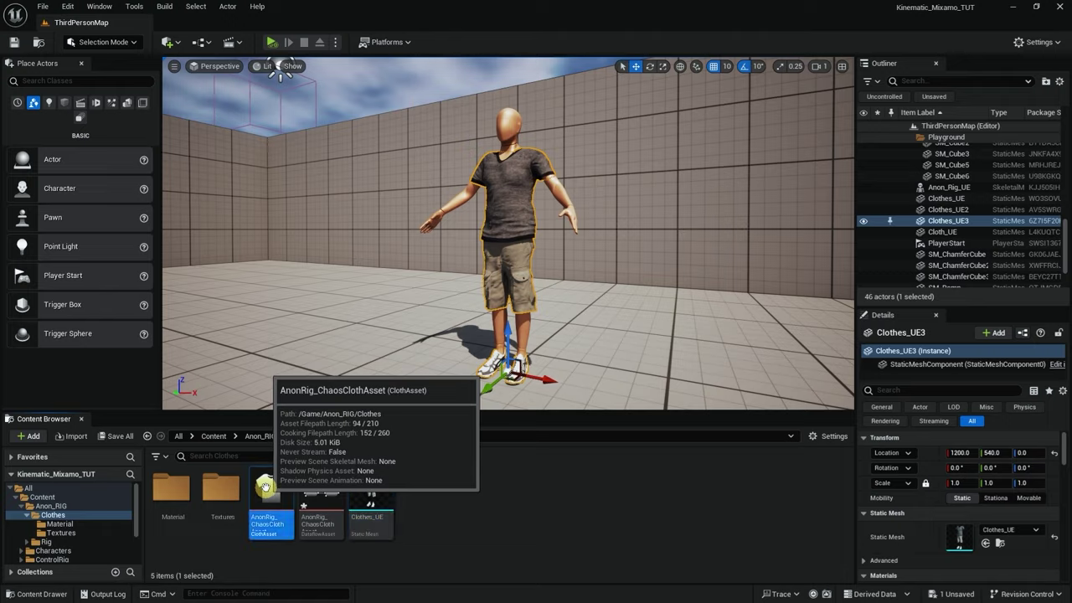
left_click(192, 504)
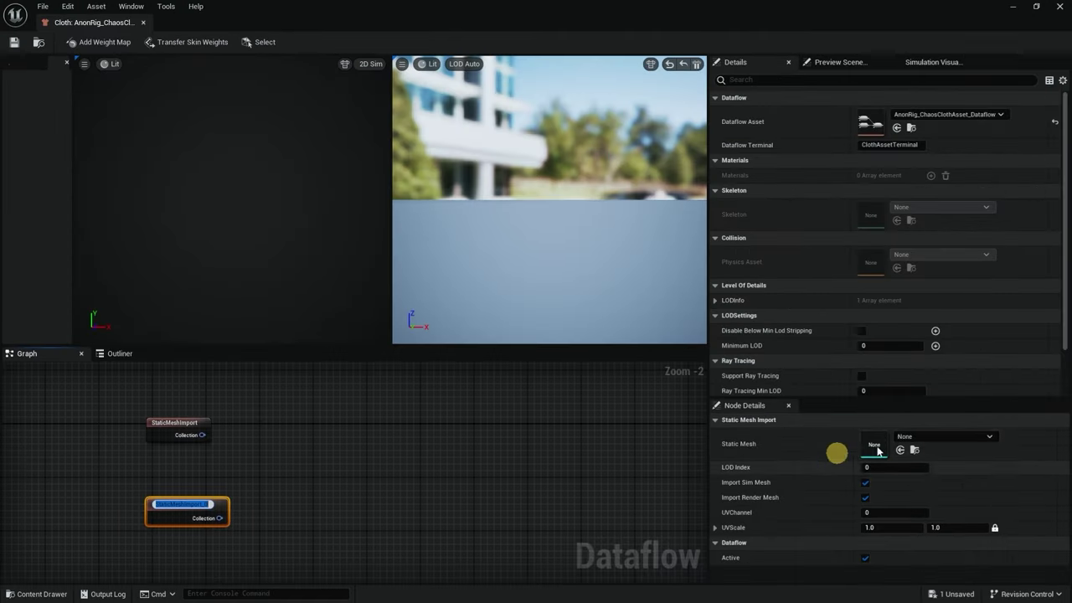
left_click_drag(706, 11, 115, 100)
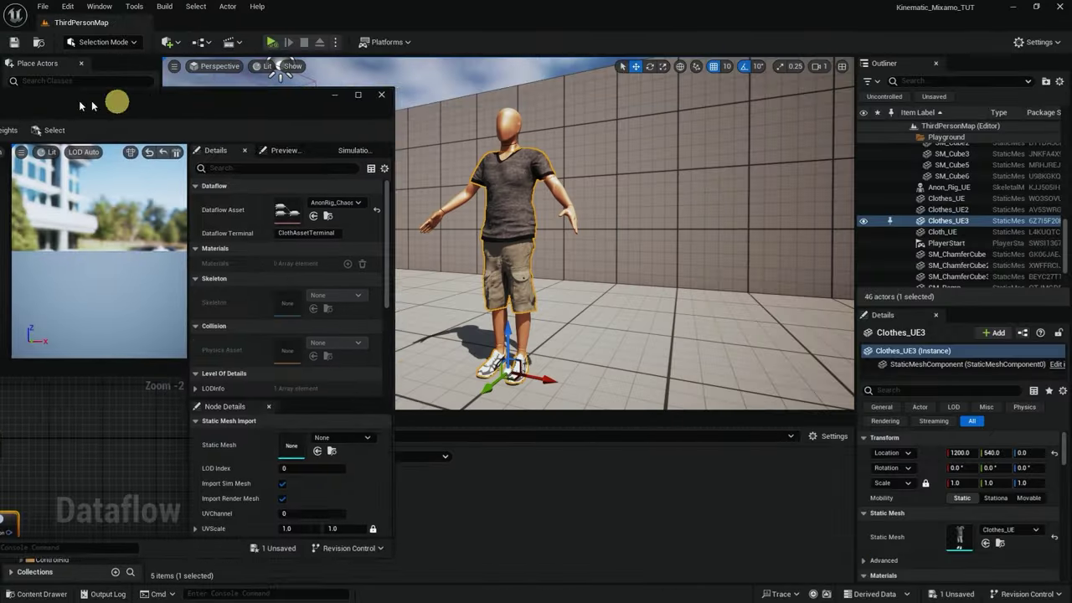
left_click(277, 69)
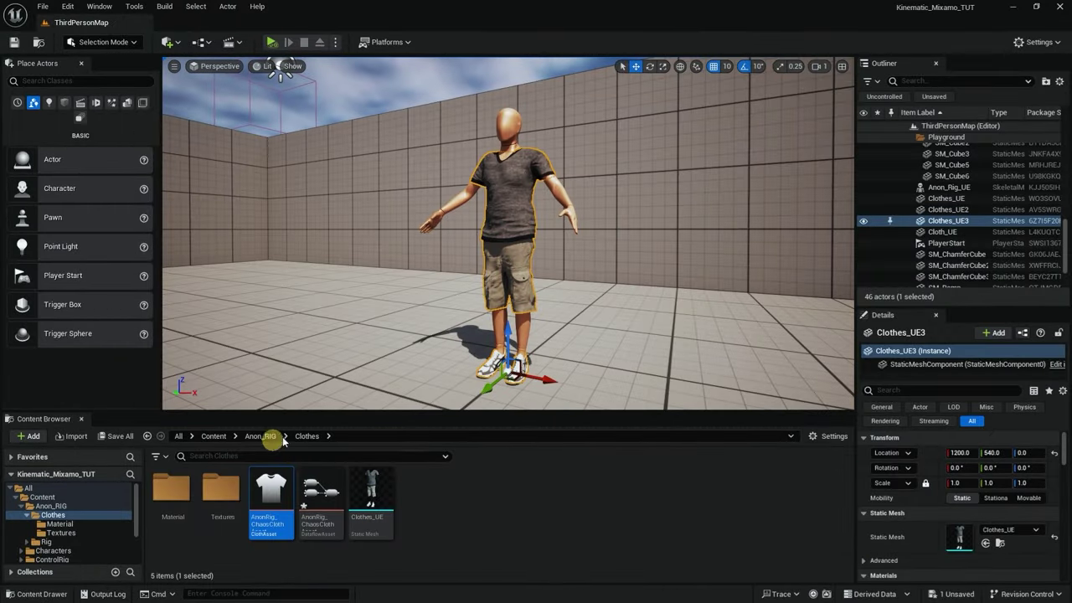
Import Kine_Collider.fbx as a static mesh into the Clothes folder and move its lambert3 material into the Material folder
right_click(467, 492)
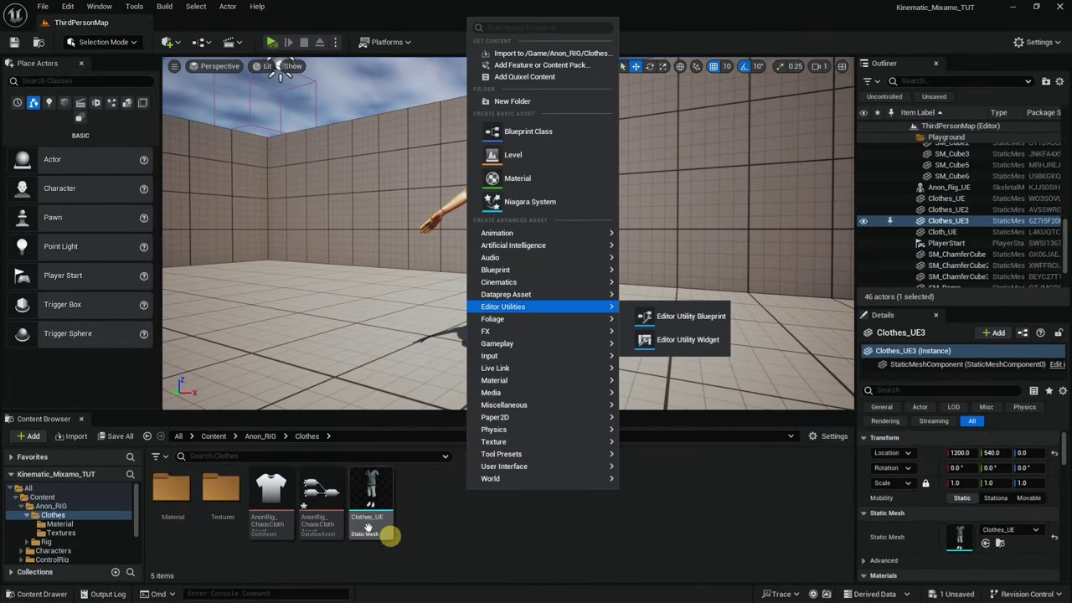
left_click(73, 436)
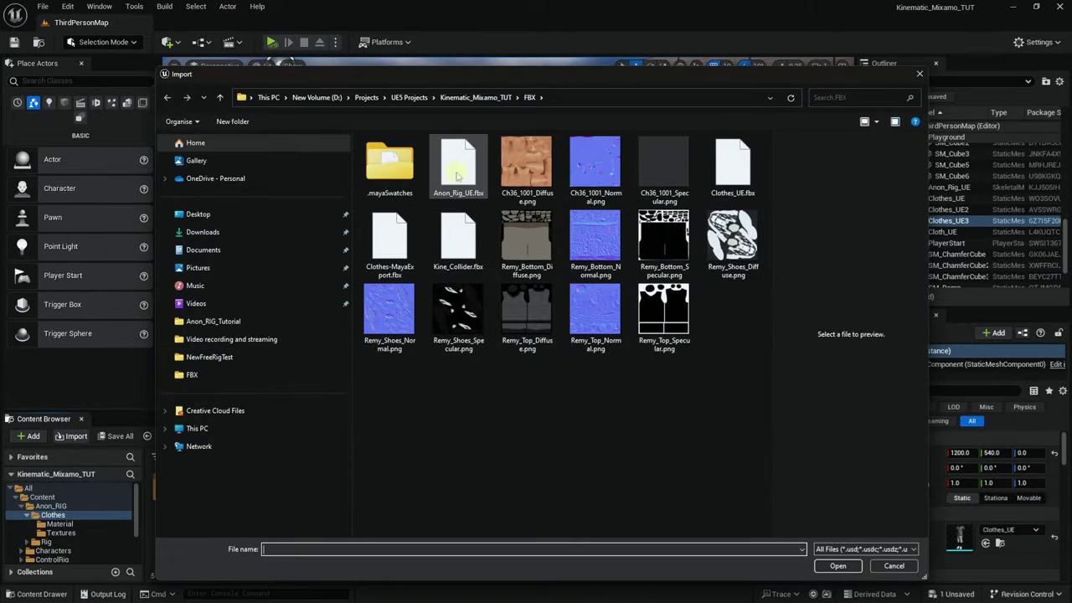
left_click(454, 241)
double_click(454, 241)
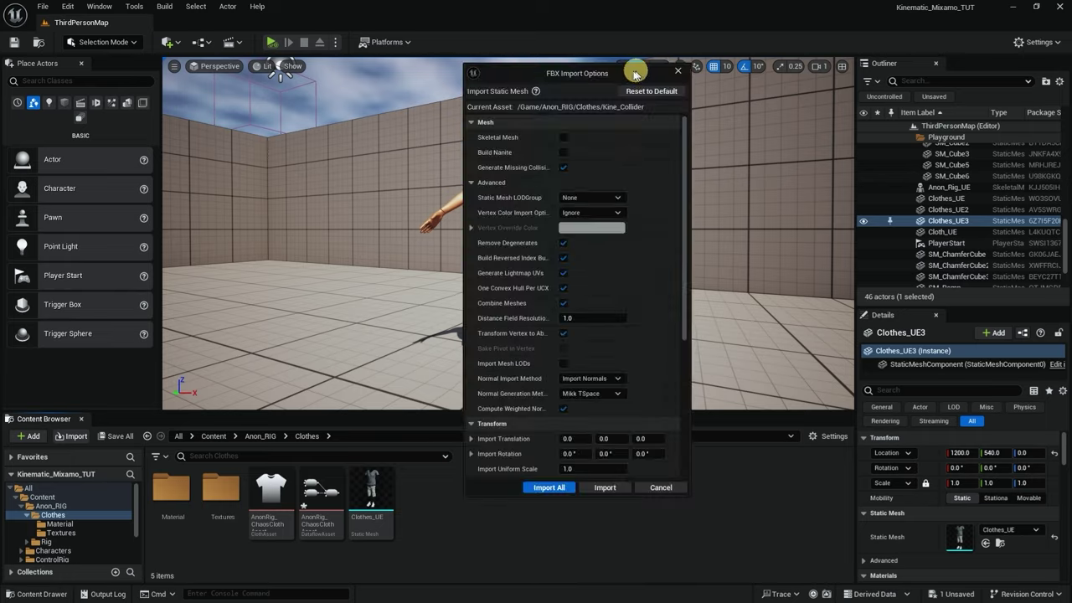
scroll(491, 385, "down", 3)
scroll(491, 392, "down", 3)
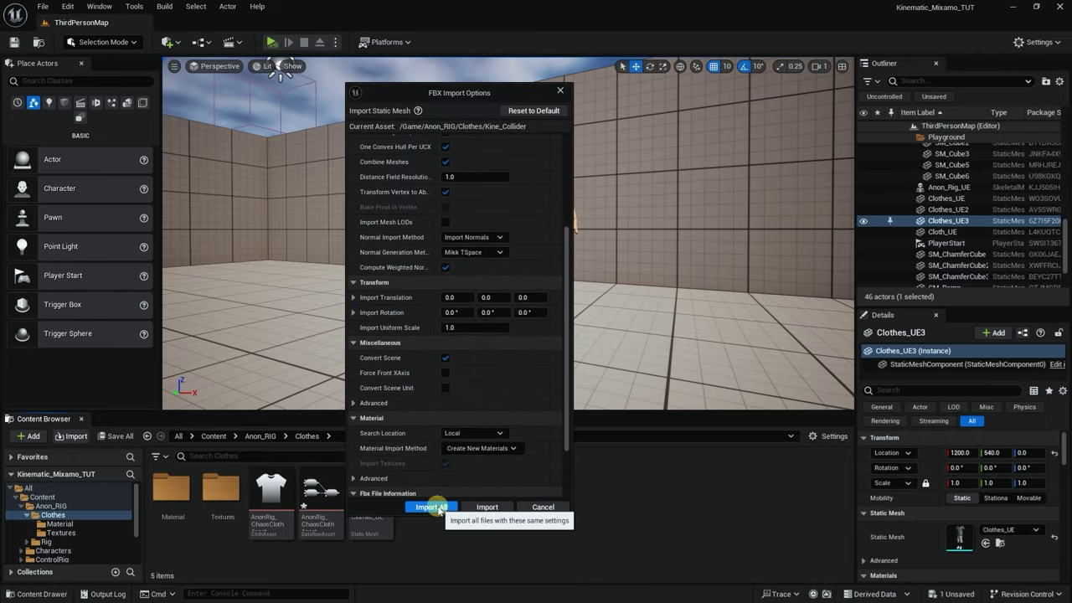
left_click(479, 508)
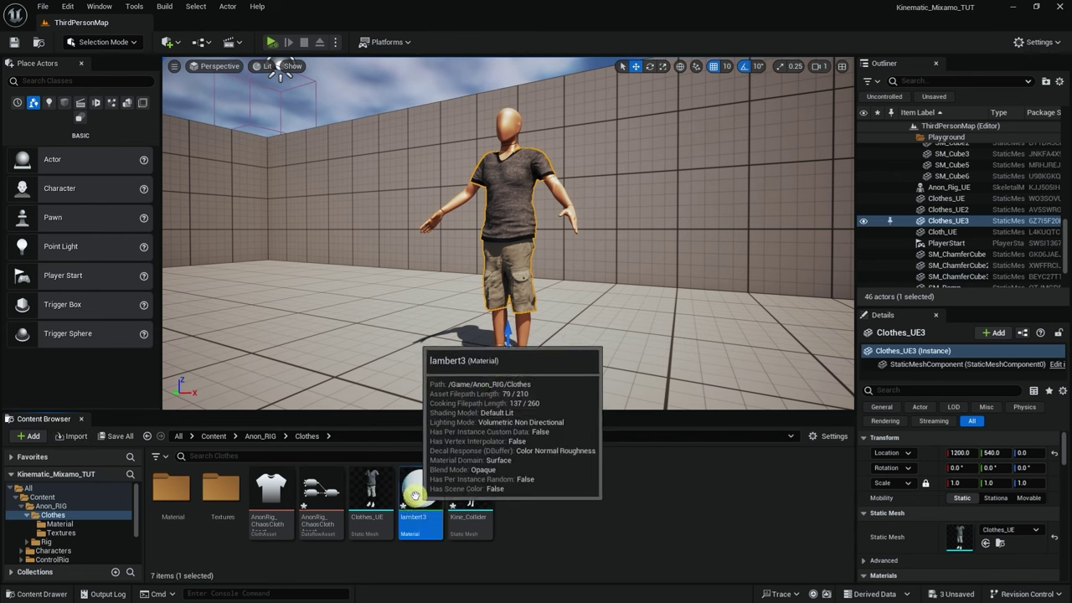
left_click_drag(402, 507, 162, 492)
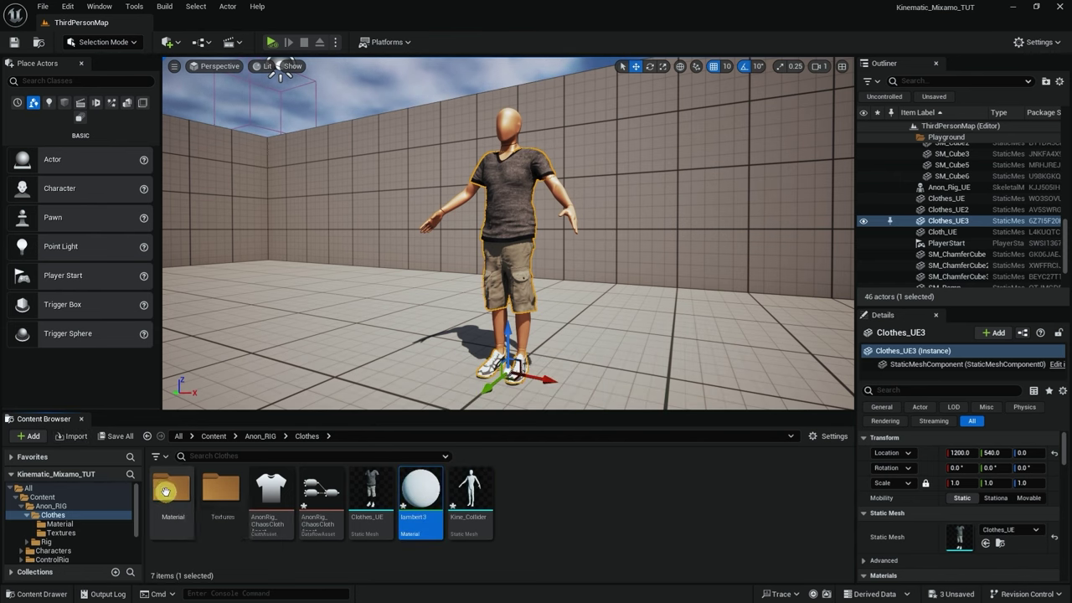
left_click(208, 506)
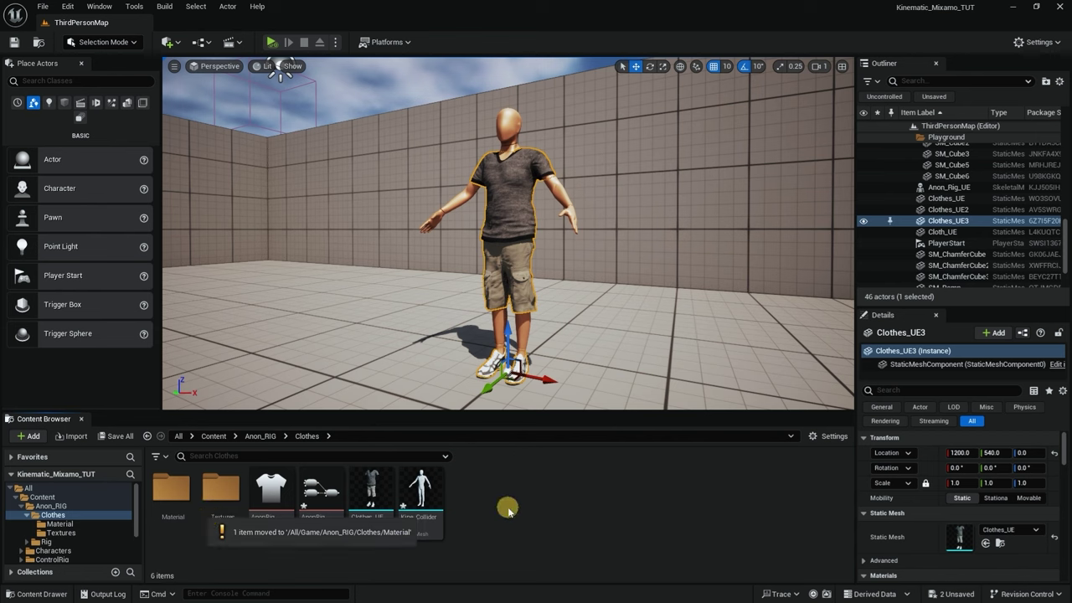
Open the Kine_Collider static mesh, inspect the body from another angle and distance, and close its editor
left_click(414, 492)
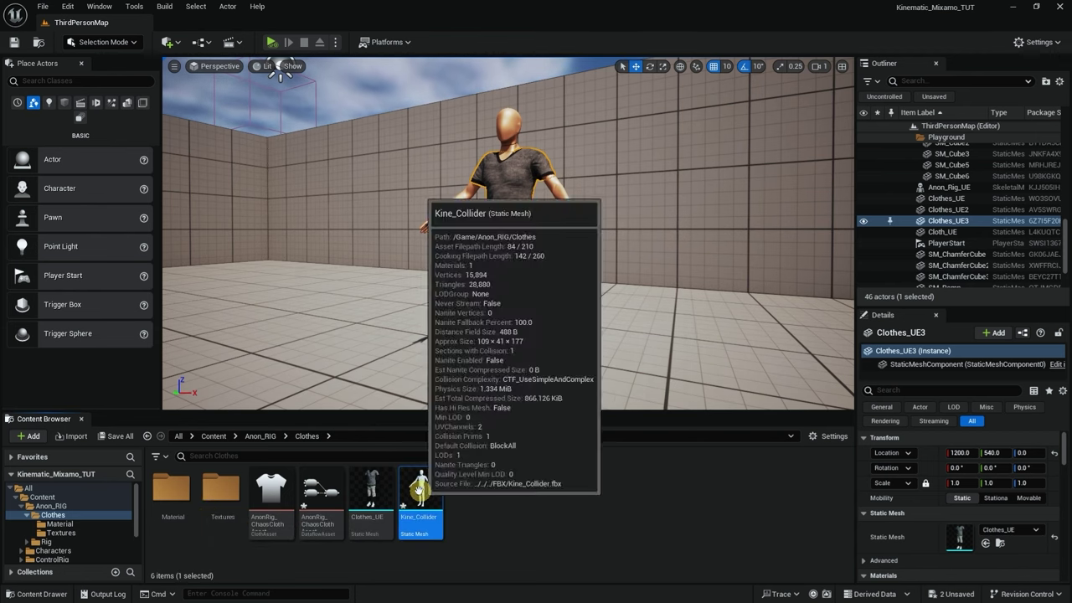
double_click(421, 495)
scroll(602, 270, "up", 3)
left_click_drag(603, 270, 457, 244)
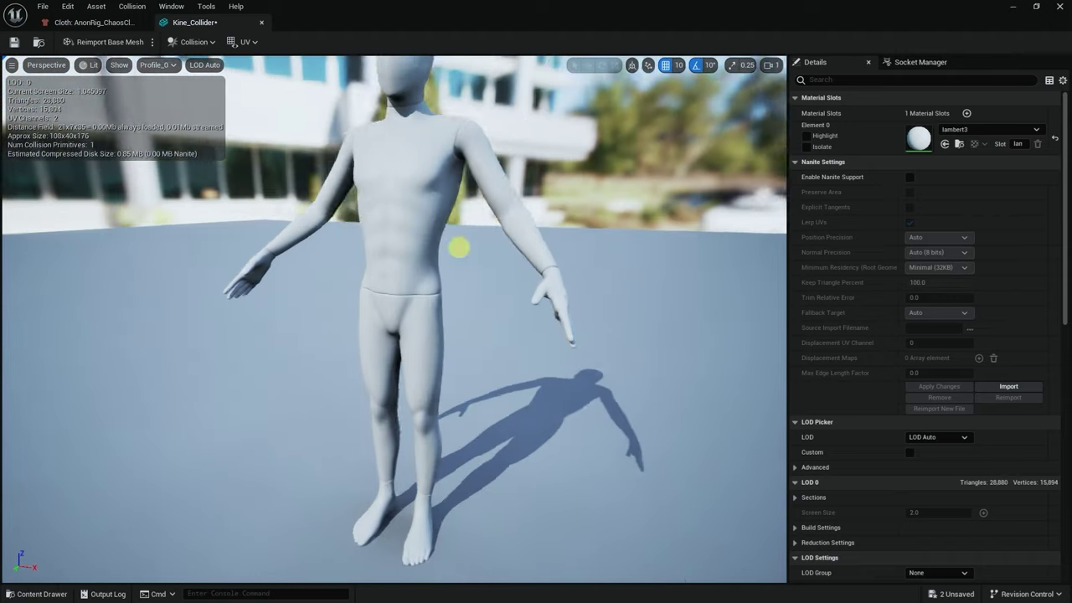
scroll(457, 244, "down", 3)
scroll(419, 219, "up", 2)
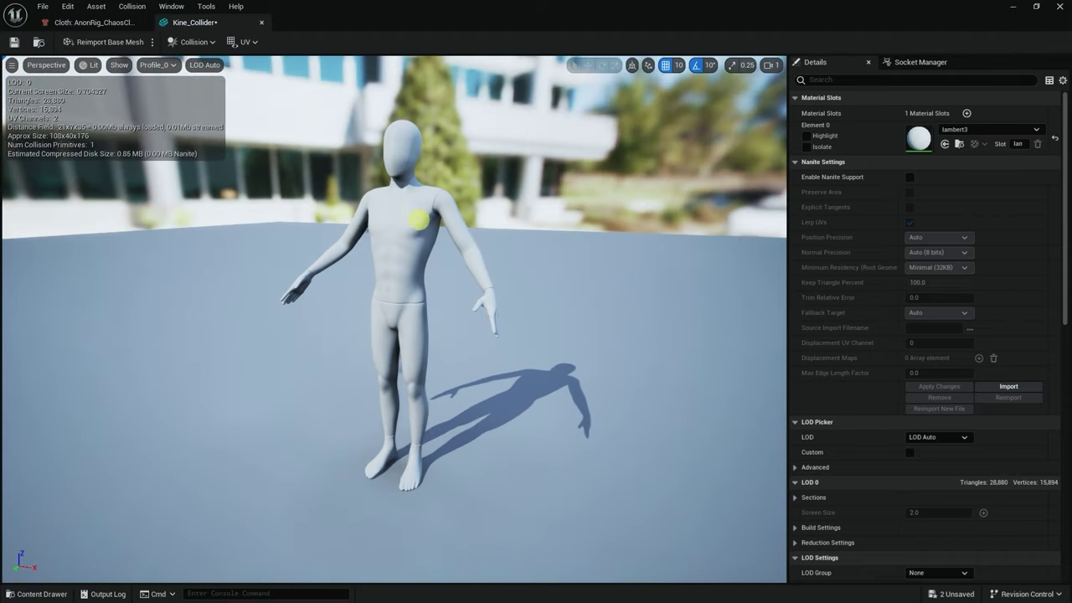
left_click(262, 24)
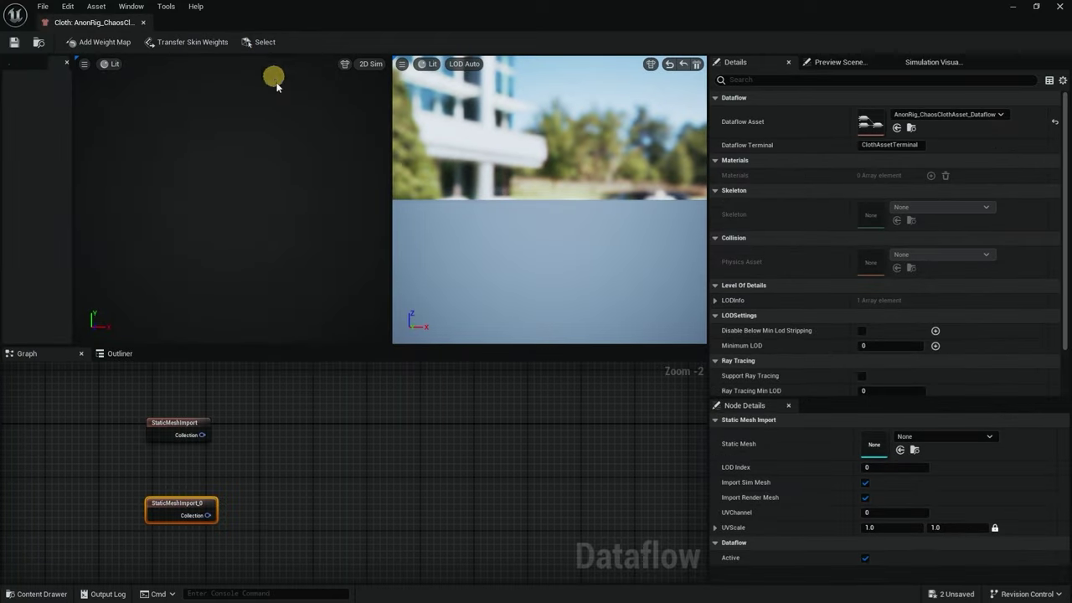
Assign the Kine_Collider static mesh to the second StaticMeshImport node in the cloth asset's Dataflow graph
left_click(240, 471)
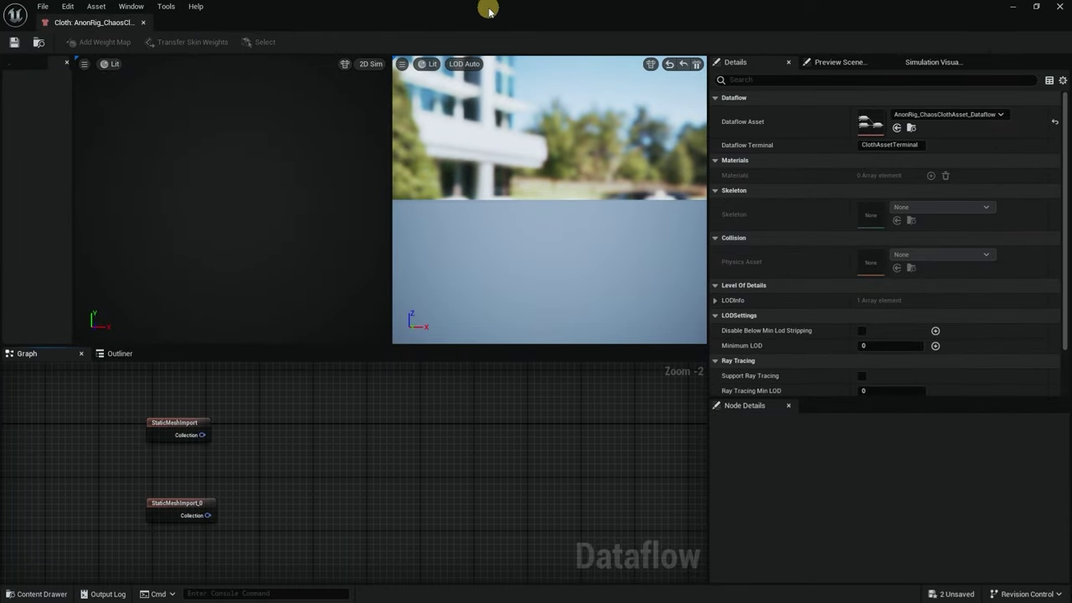
double_click(489, 10)
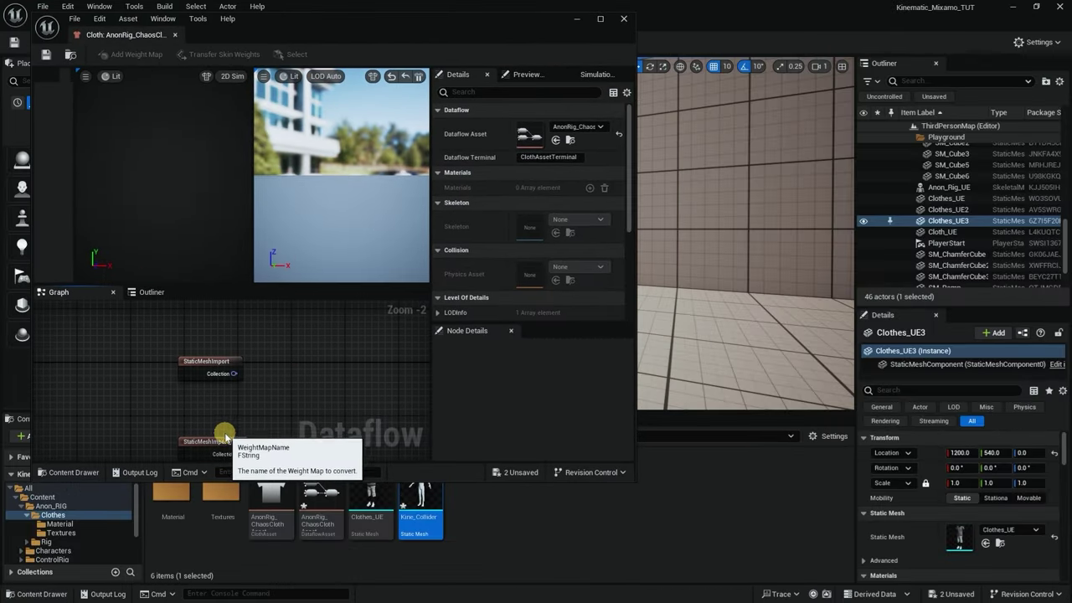
left_click(223, 439)
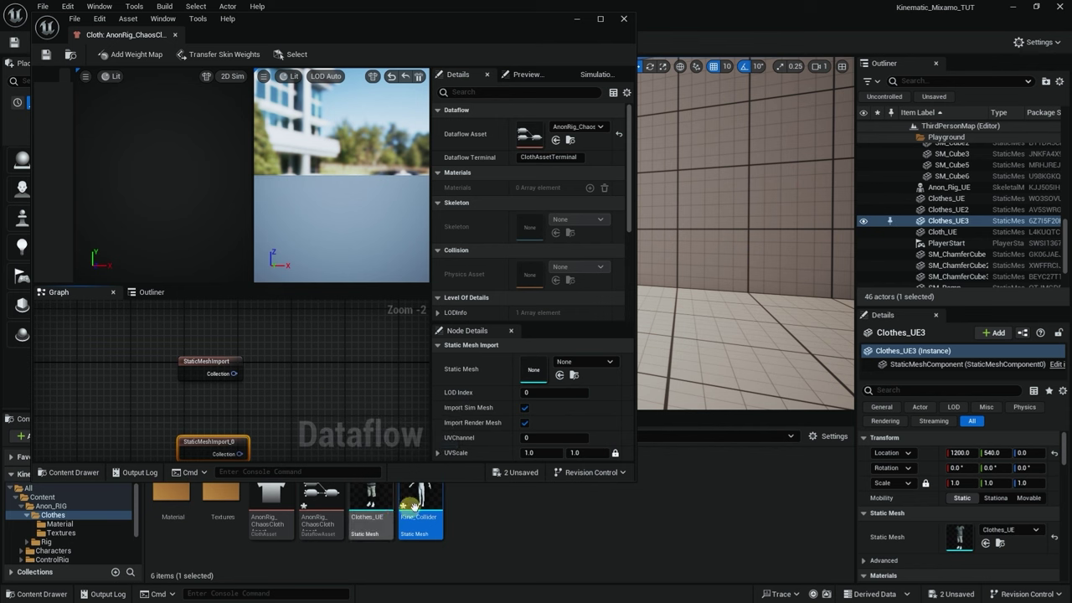
left_click_drag(425, 499, 563, 371)
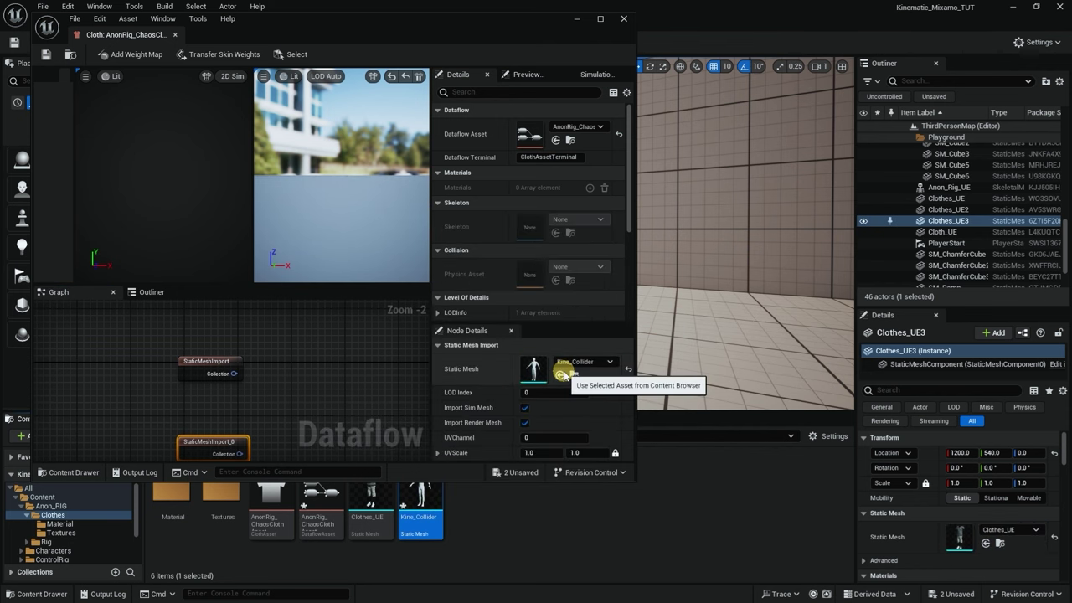
left_click(602, 18)
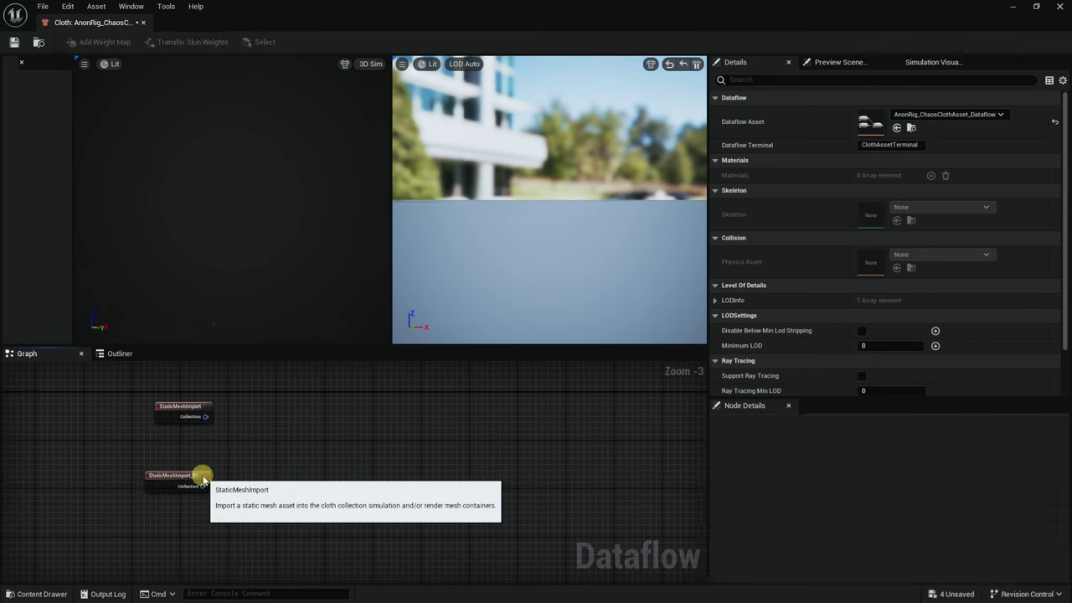
Add a TransferSkinWeights node fed by the Collection output of the Clothes_UE StaticMeshImport node
left_click(191, 415)
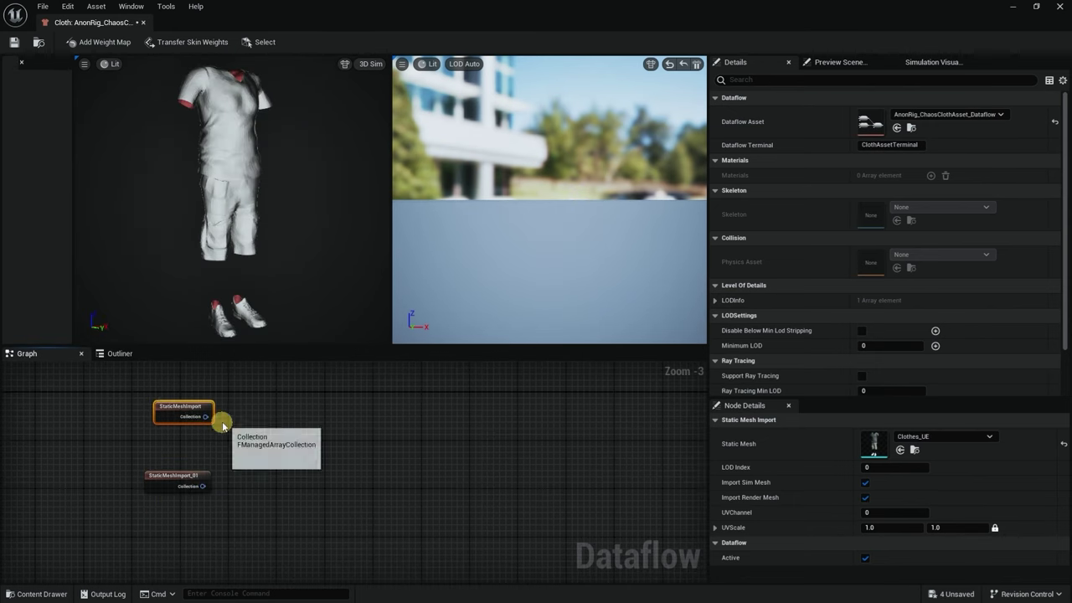
left_click_drag(205, 416, 278, 416)
type("tra")
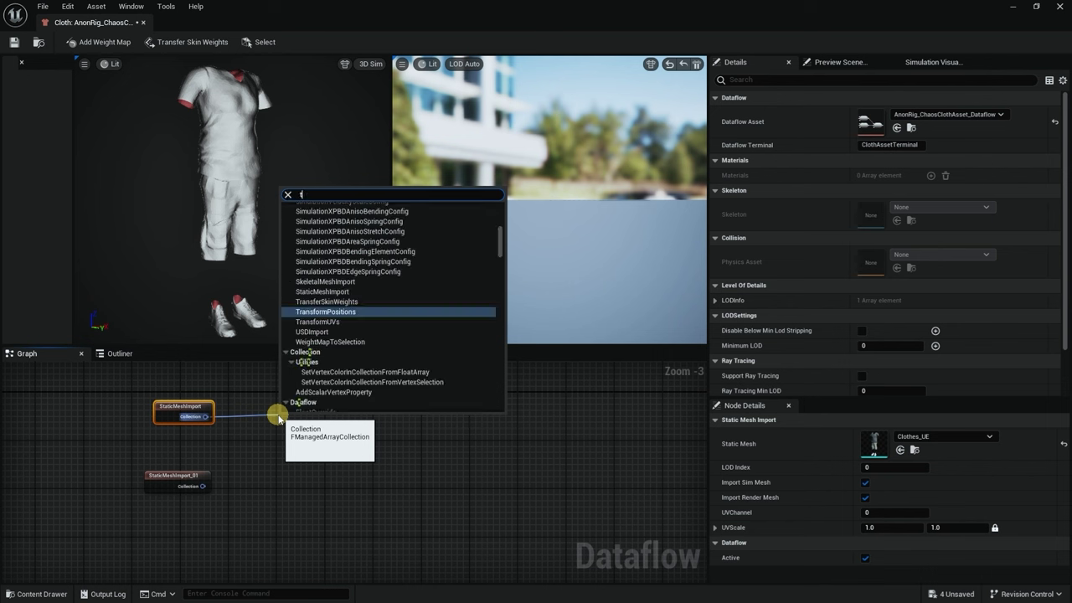
left_click(362, 220)
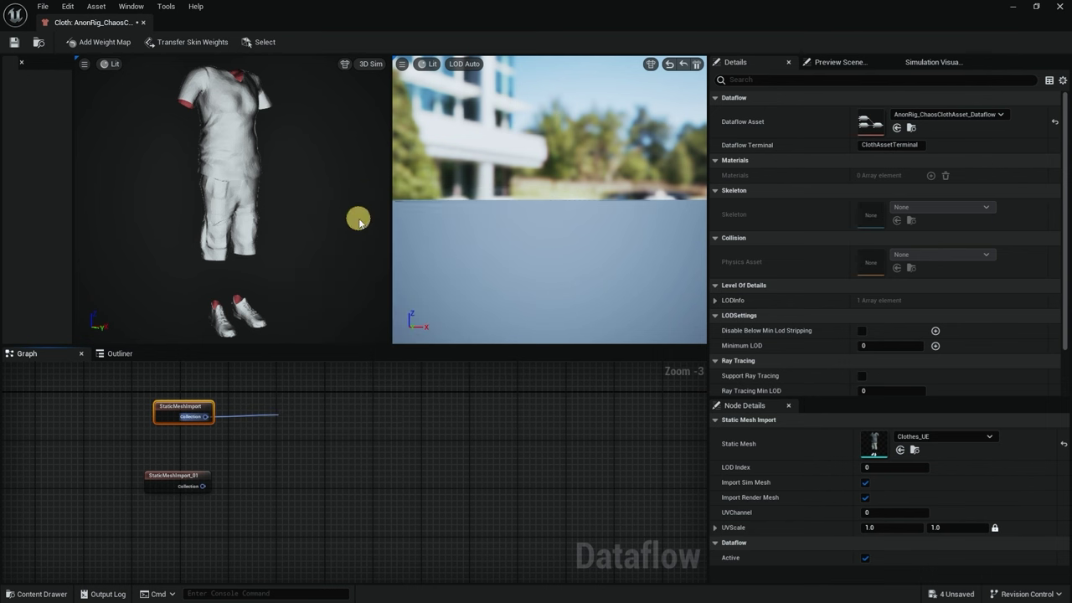
left_click(358, 388)
left_click_drag(360, 423, 350, 412)
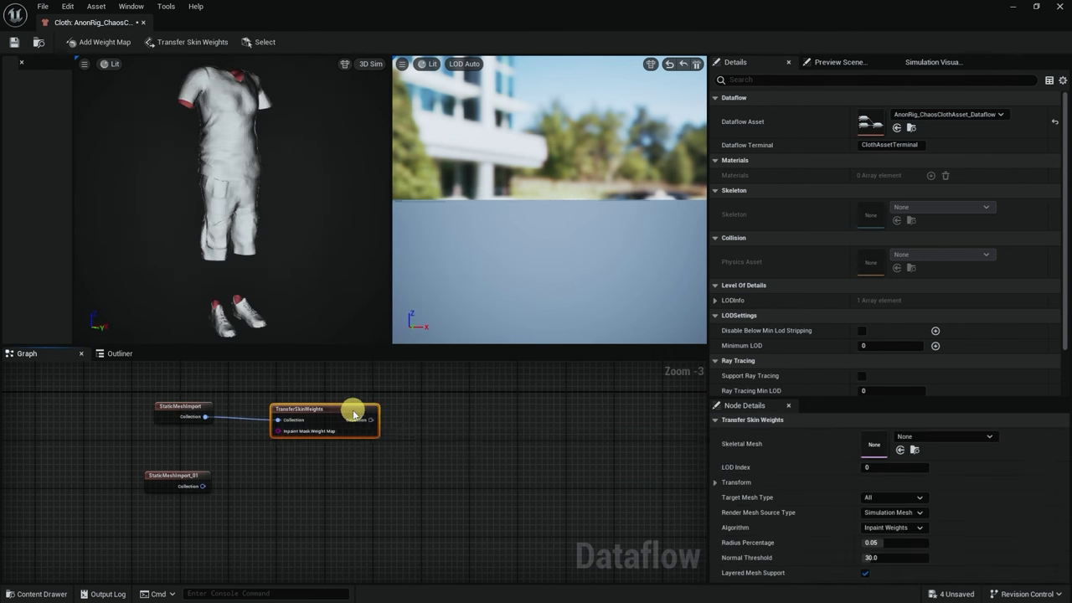
Set the clothes' TransferSkinWeights skeletal mesh to Anon_Rig_UE and move the node slightly up in the graph
left_click(979, 442)
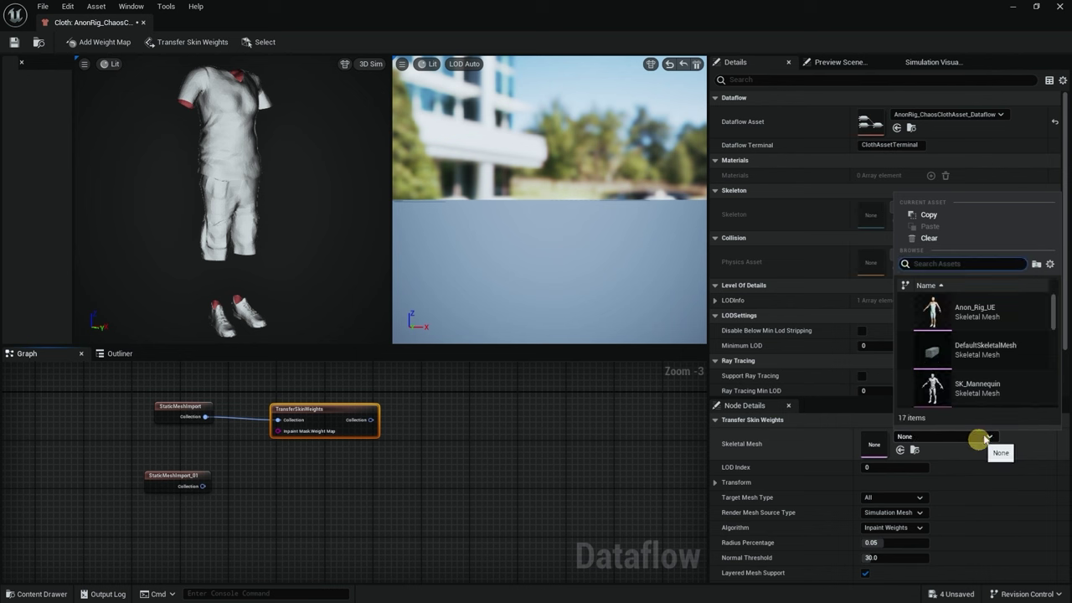
left_click(975, 316)
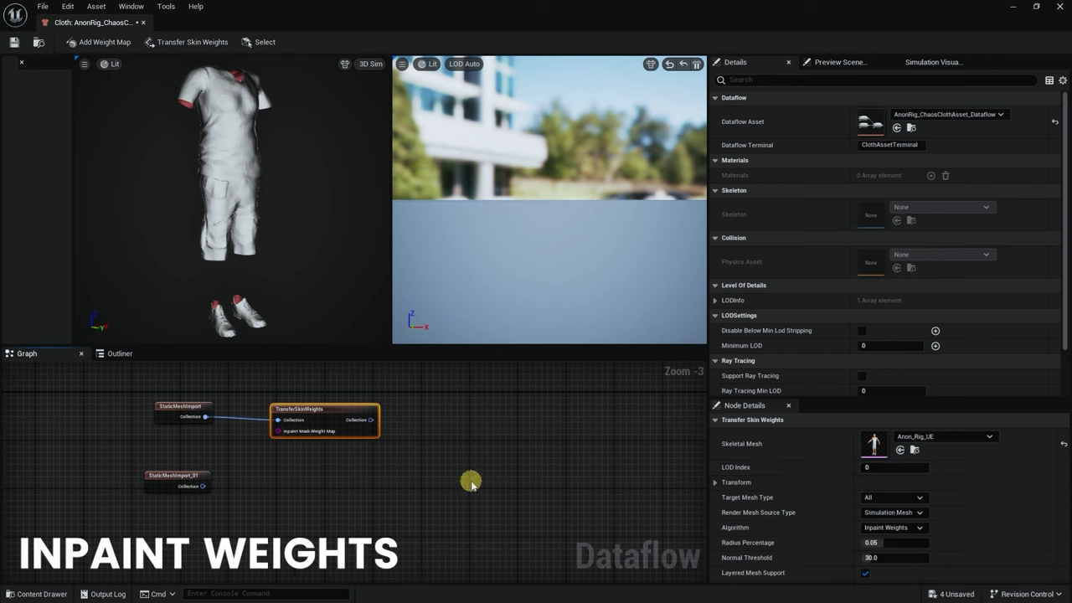
left_click_drag(328, 416, 331, 409)
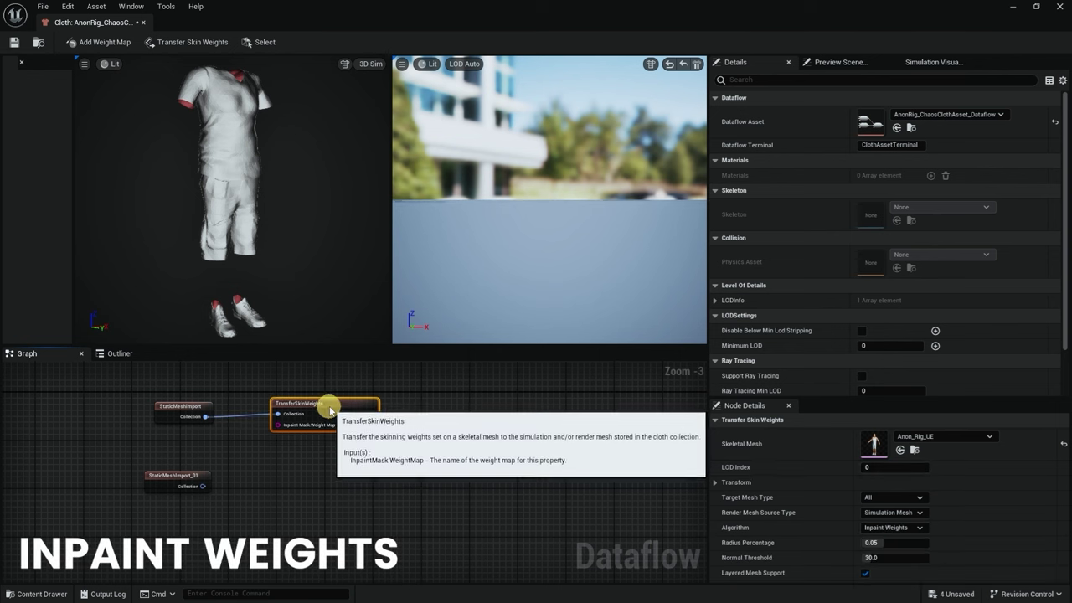
Add a second TransferSkinWeights node fed by the Collection output of the Kine_Collider StaticMeshImport_01 node
left_click(197, 480)
left_click_drag(197, 481, 305, 500)
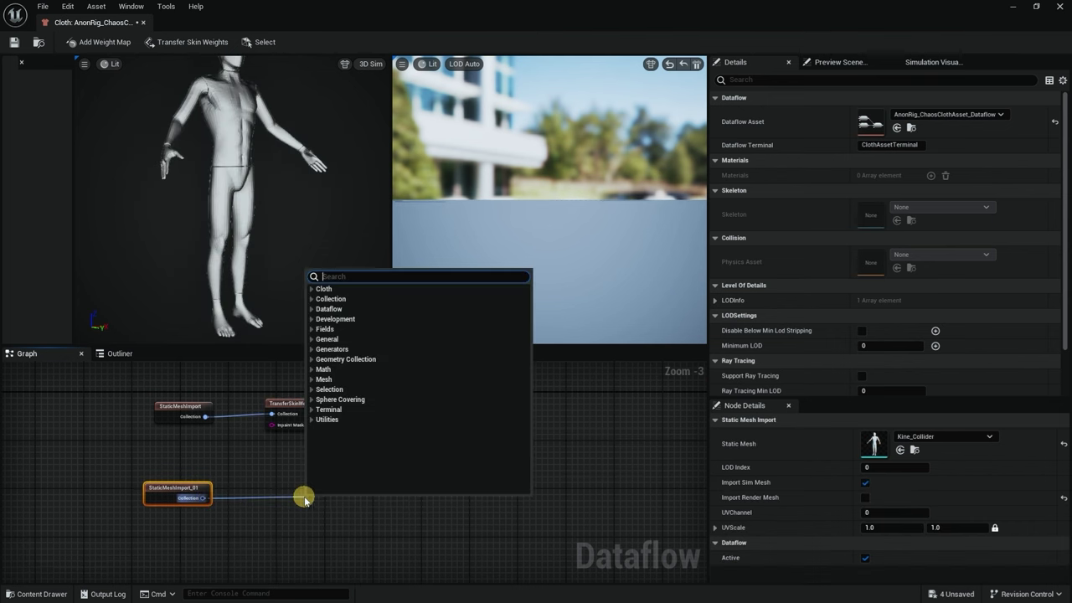
type("tr")
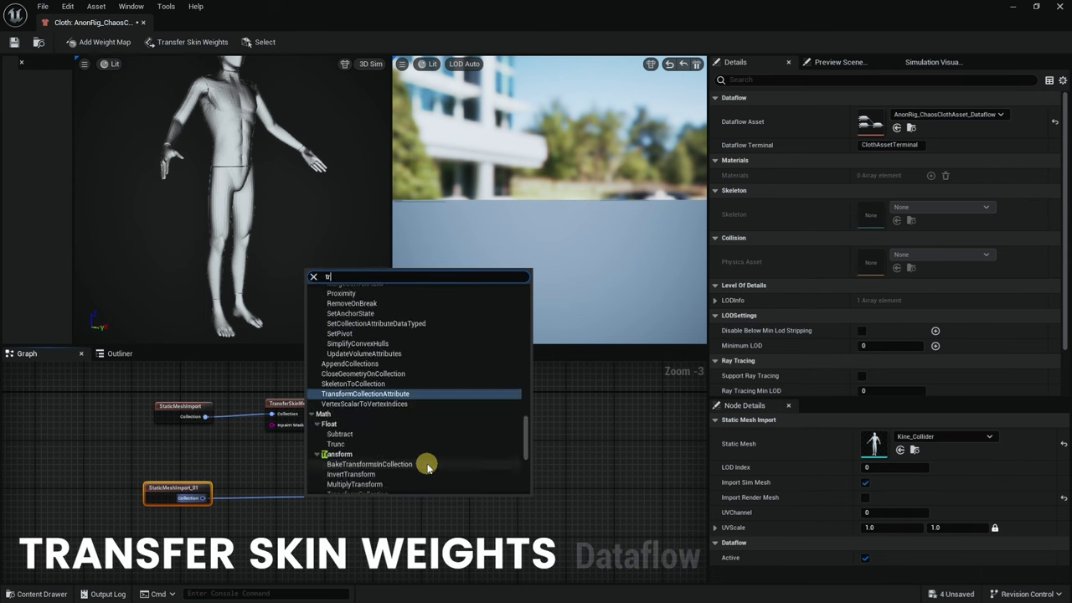
type("ansfer")
left_click(359, 298)
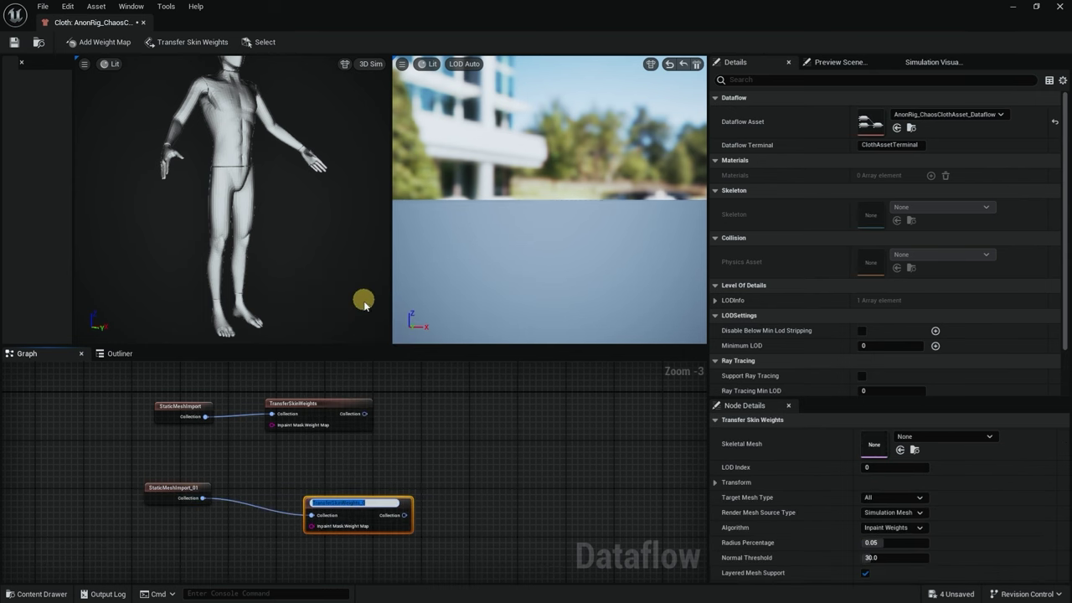
Set the collider's TransferSkinWeights skeletal mesh to Anon_Rig_UE and align the clothes' TransferSkinWeights node above it
left_click(974, 439)
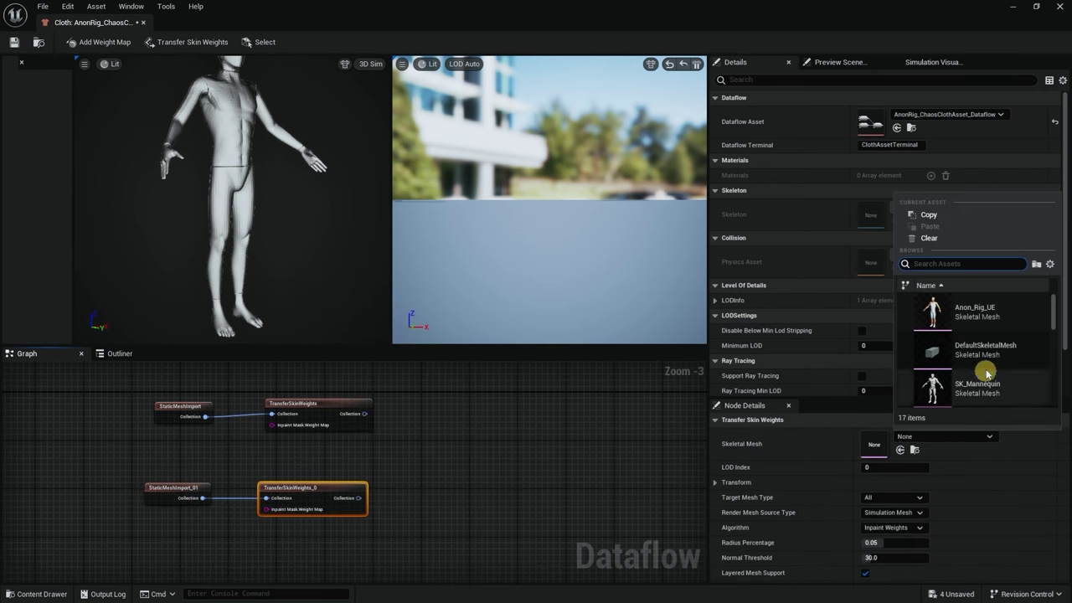
left_click(978, 318)
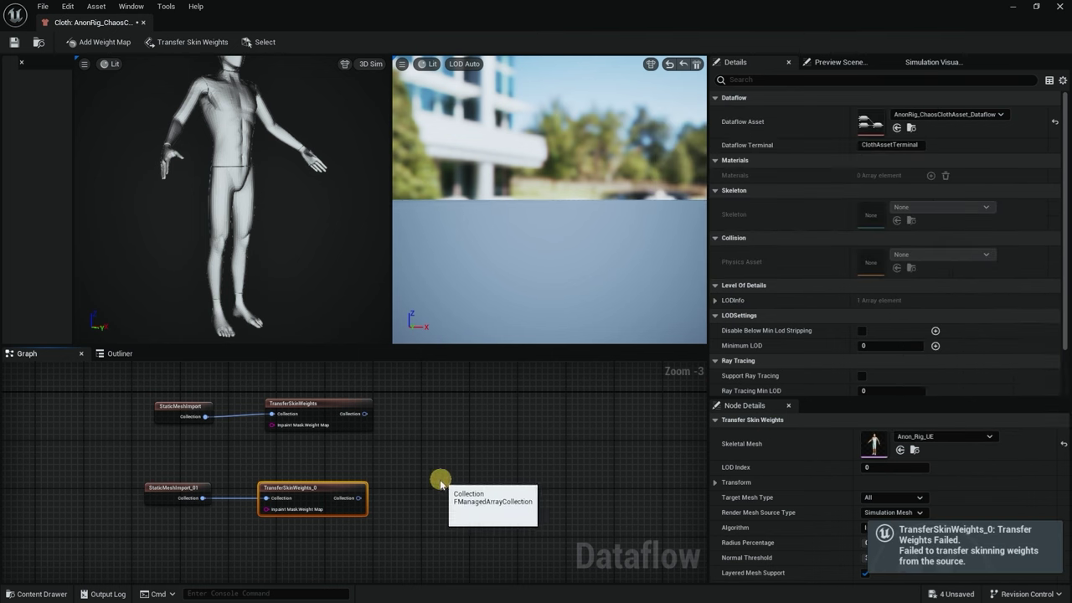
left_click_drag(347, 409, 341, 407)
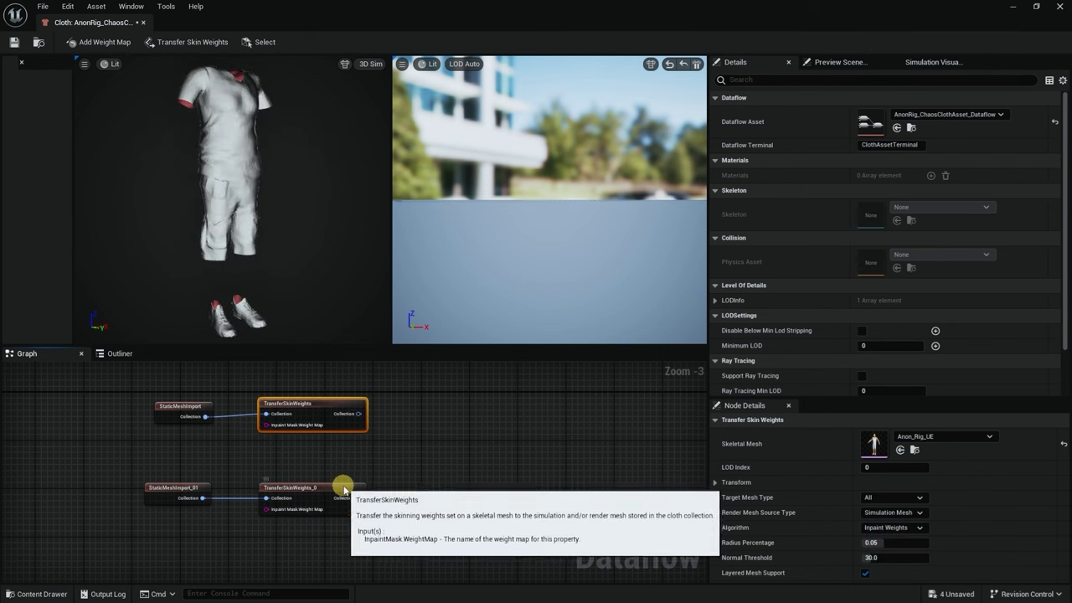
Set the collider's TransferSkinWeights node to the Skeletal Mesh render mesh source type and the Closest Point on Surface algorithm
left_click(268, 485)
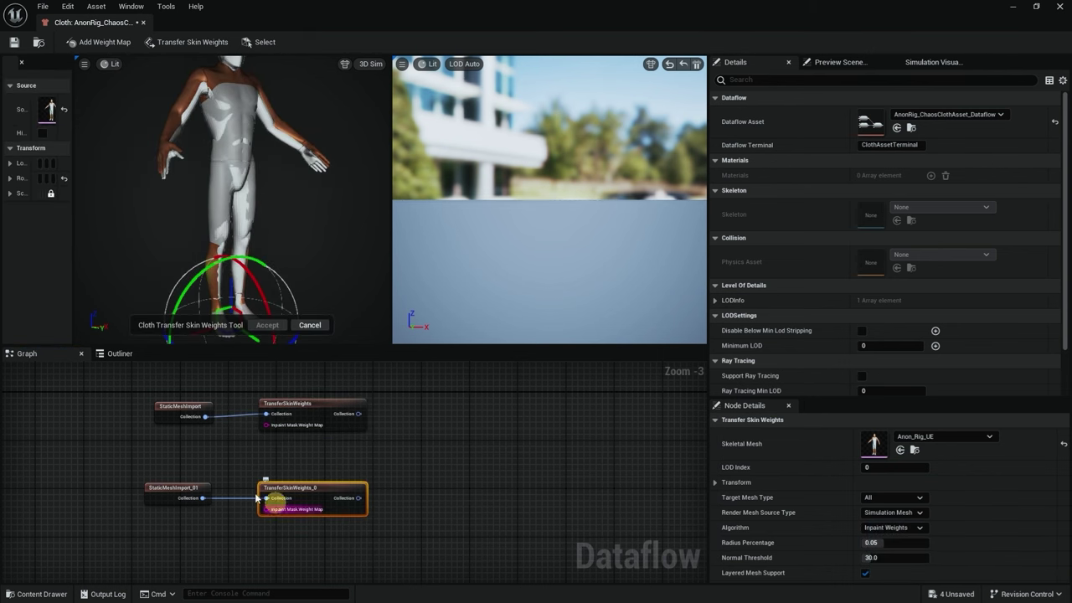
left_click(912, 512)
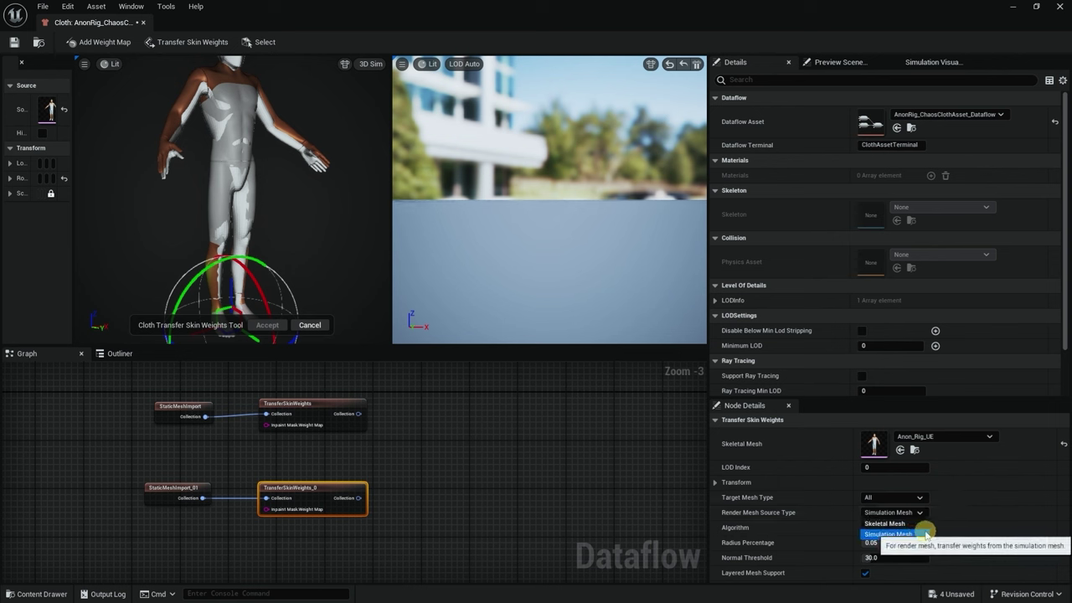
left_click(915, 524)
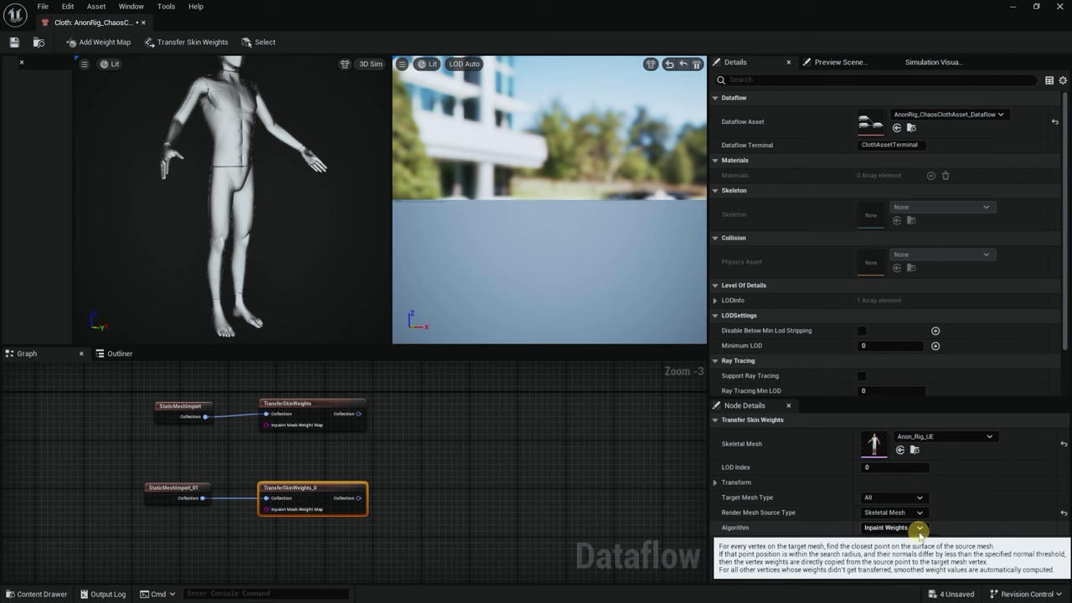
left_click(919, 529)
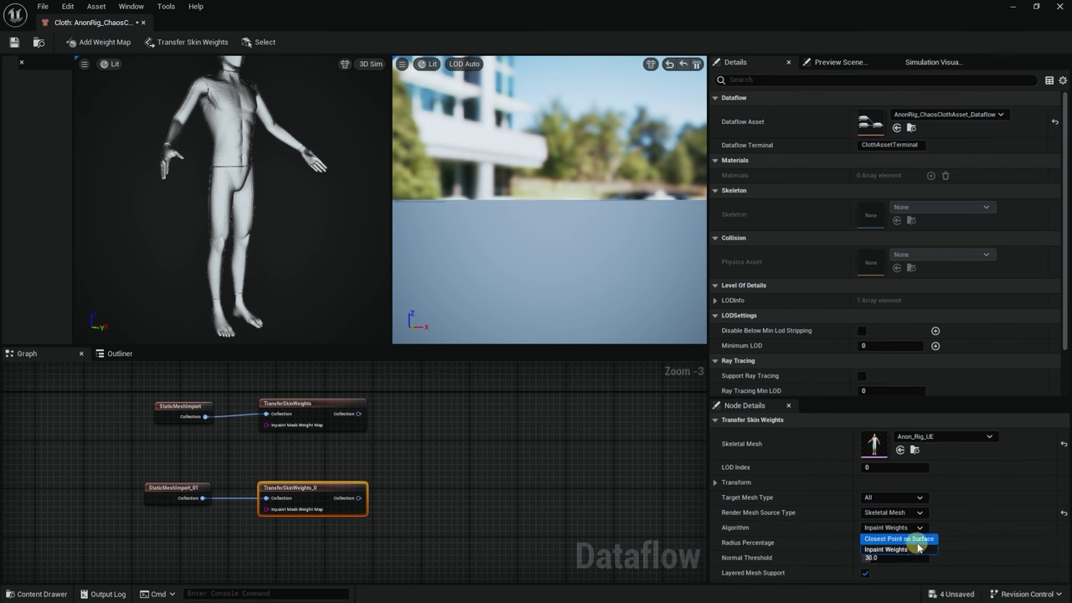
left_click(916, 538)
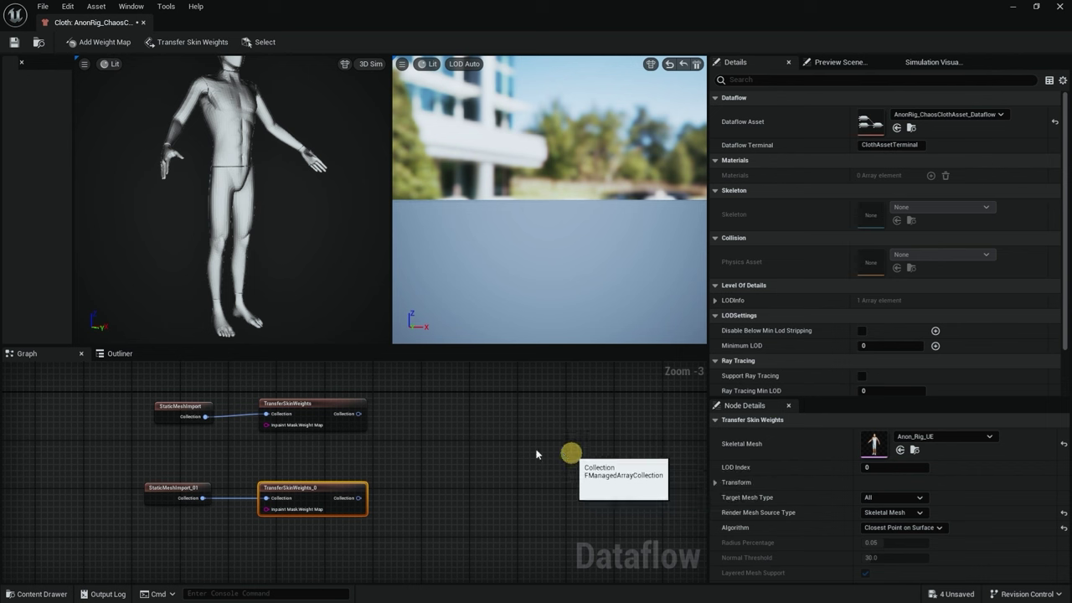
Widen the 3D Sim viewport and the tool settings pane, and preview the clothes' skin weight transfer on the mannequin
left_click_drag(250, 228, 210, 233)
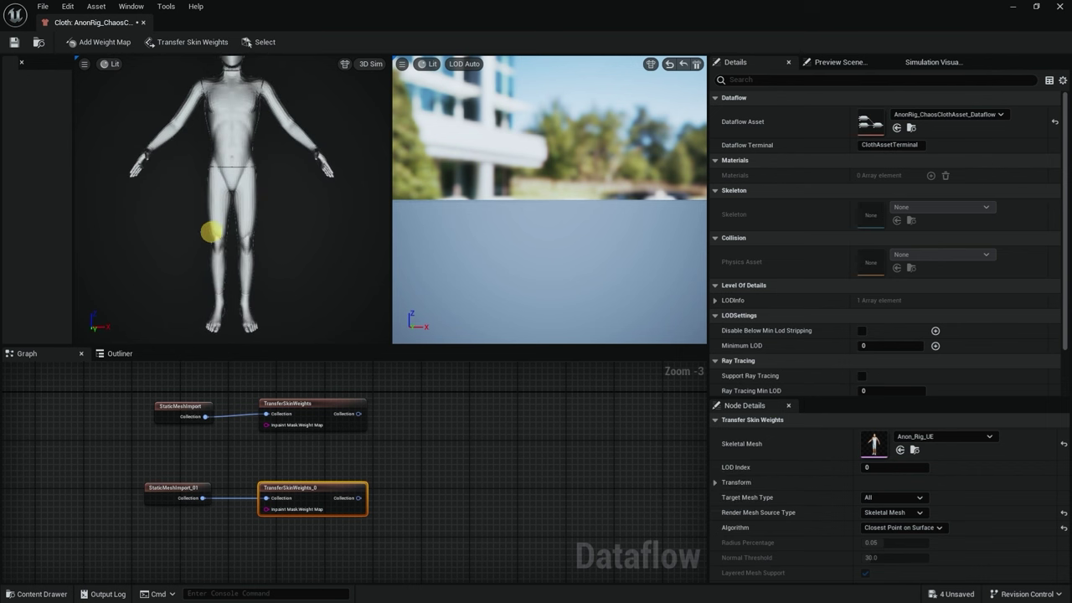
left_click_drag(401, 192, 435, 192)
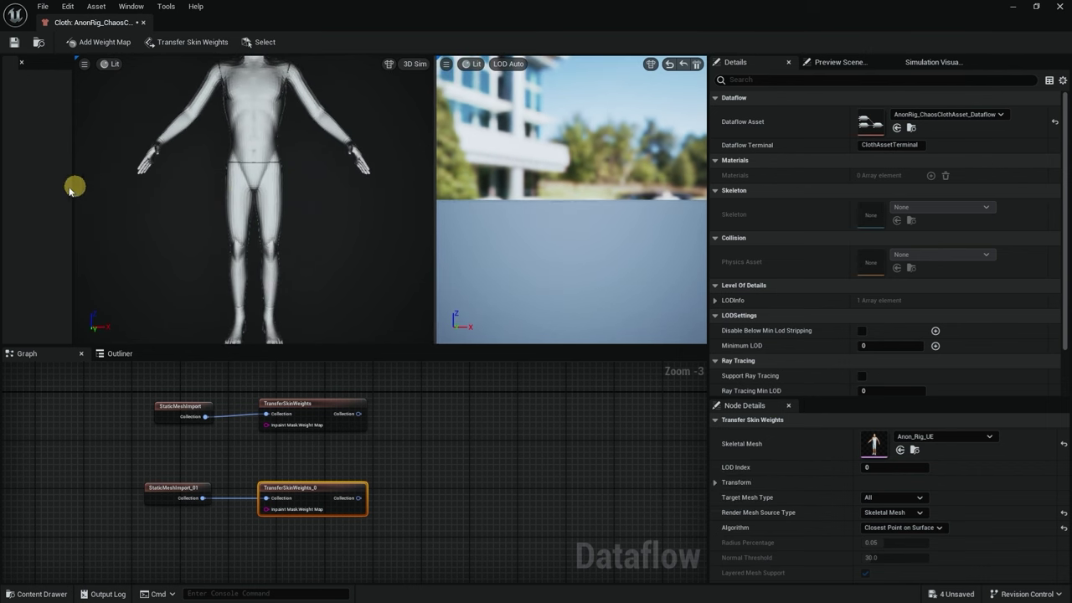
left_click_drag(72, 192, 166, 206)
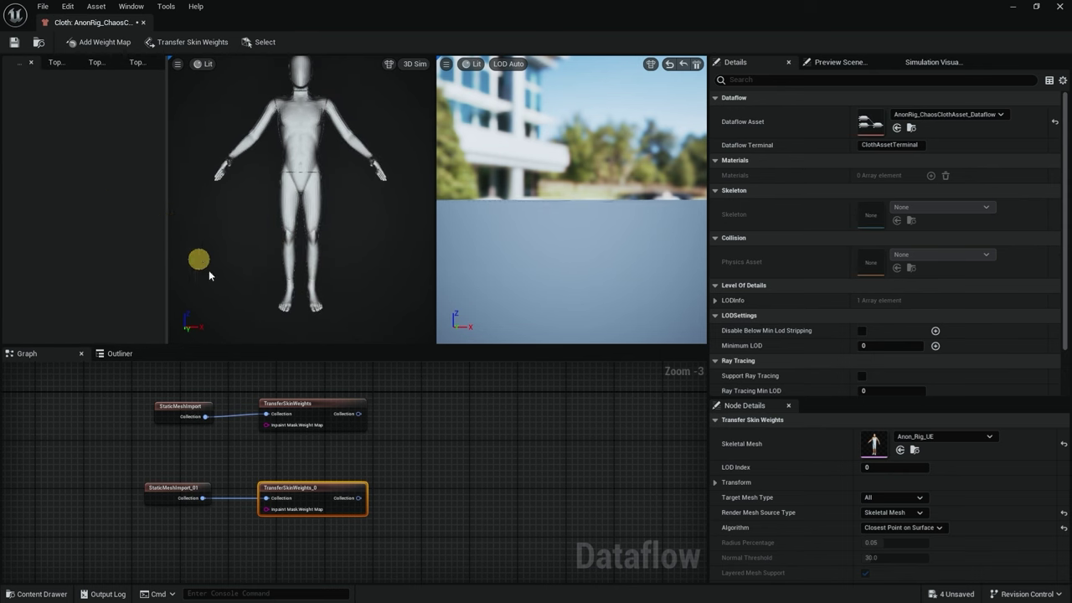
double_click(347, 407)
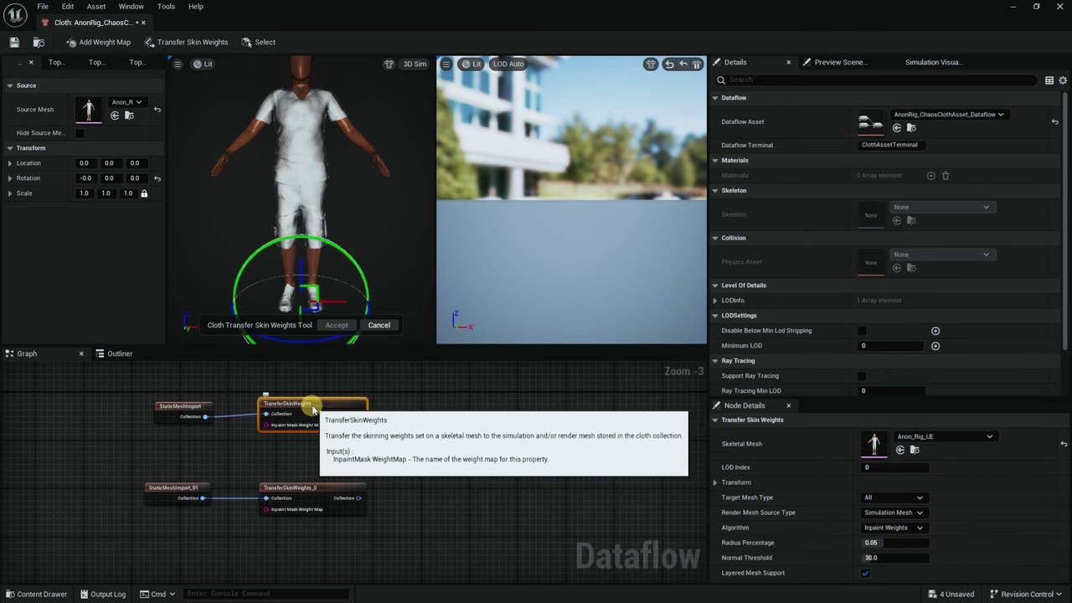
left_click_drag(329, 185, 323, 150)
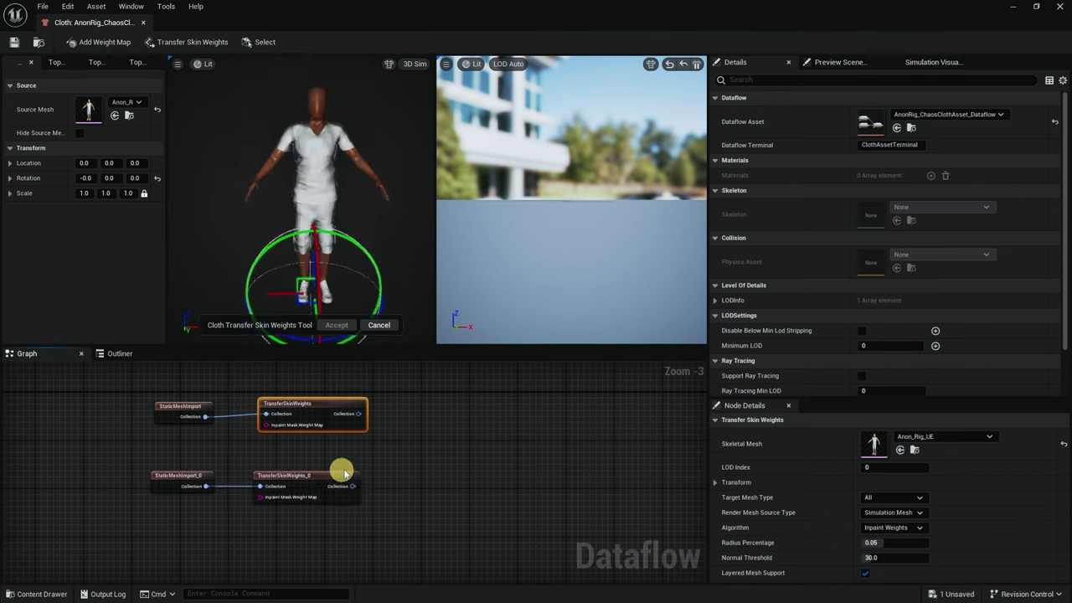
Add a mesh Selection node fed by the Collection output of the collider's TransferSkinWeights node
left_click(339, 471)
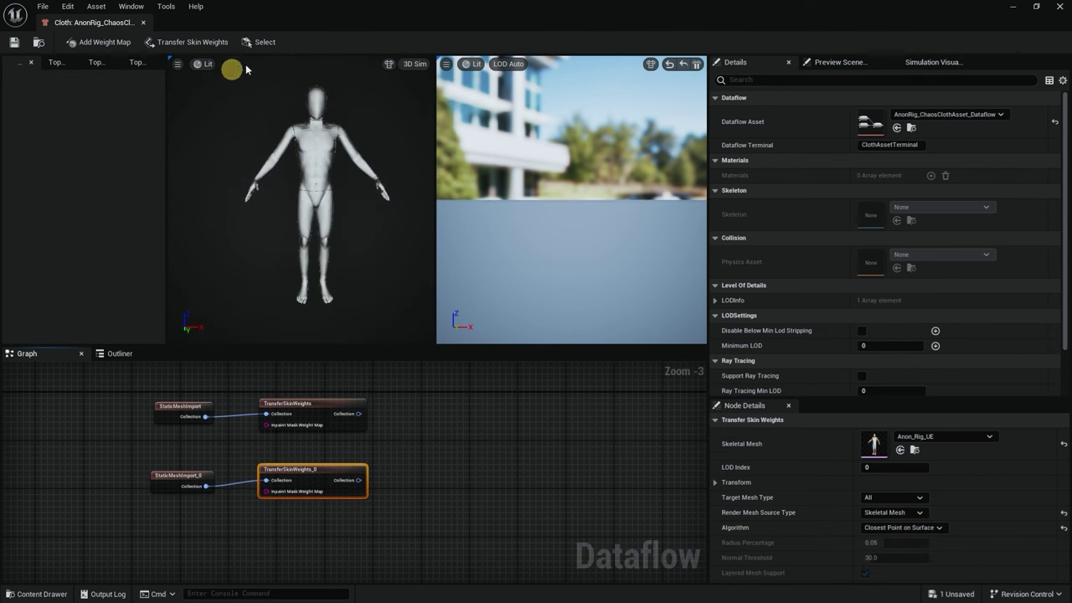
left_click(263, 41)
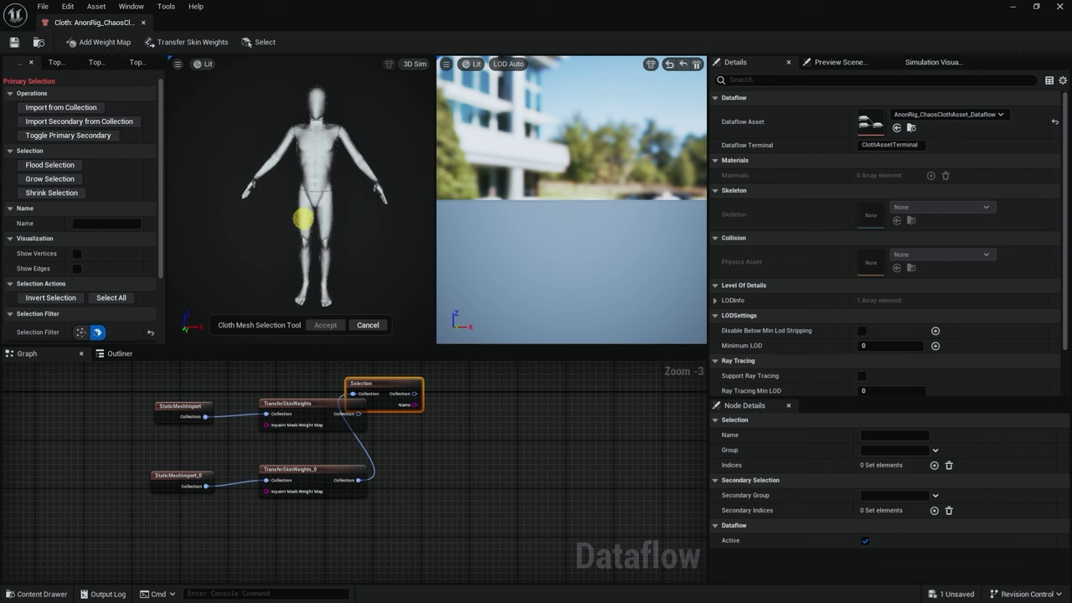
scroll(339, 220, "up", 3)
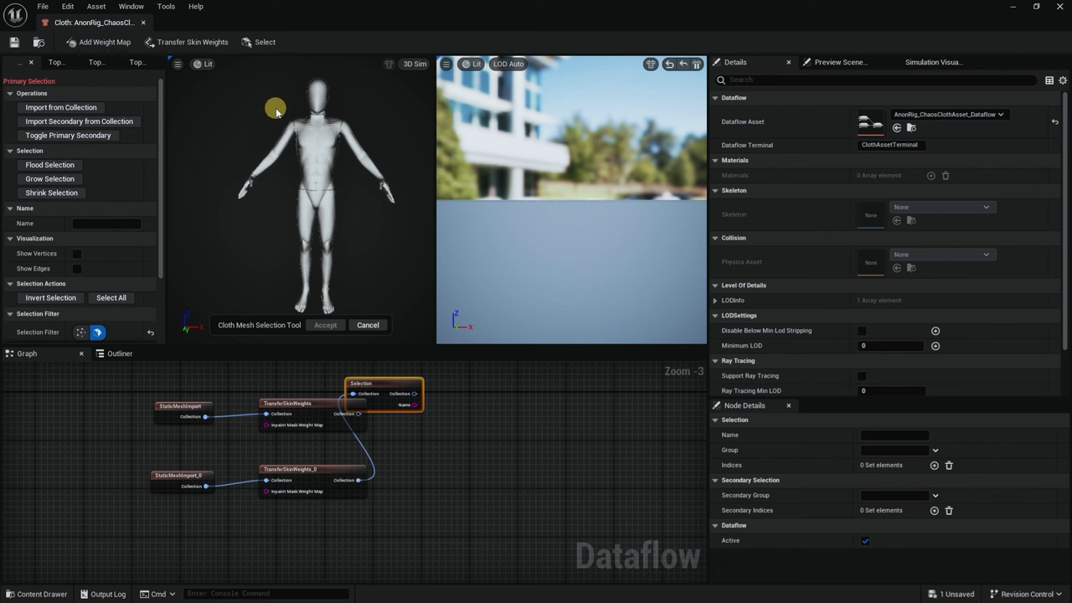
Try box selections on the collider's torso, arms, shoulders and legs, as well as selecting the entire mesh
left_click_drag(265, 103, 355, 276)
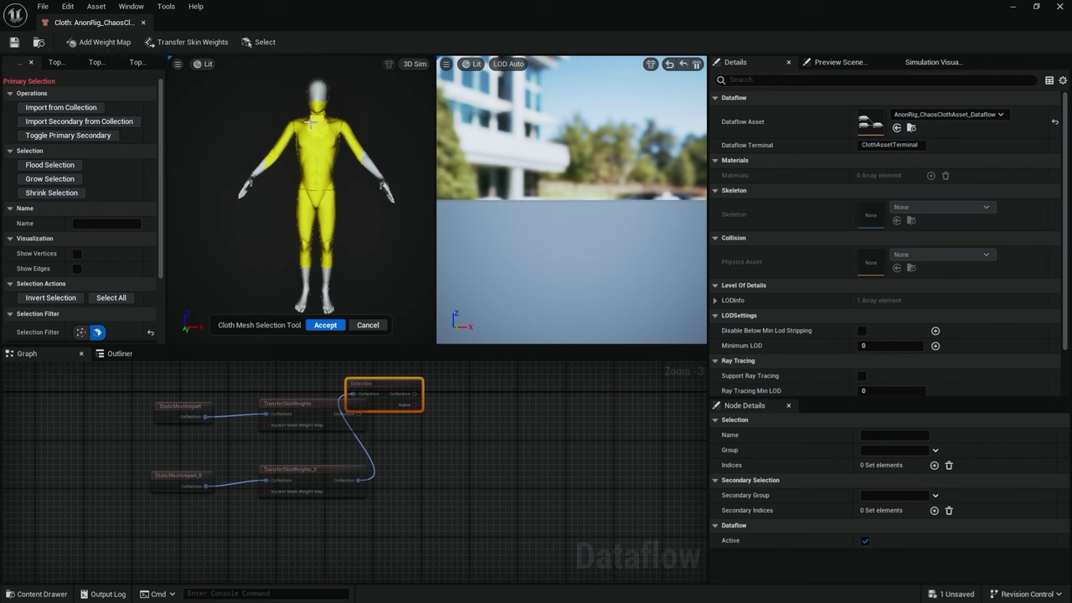
left_click_drag(231, 142, 277, 208)
left_click_drag(346, 134, 405, 226)
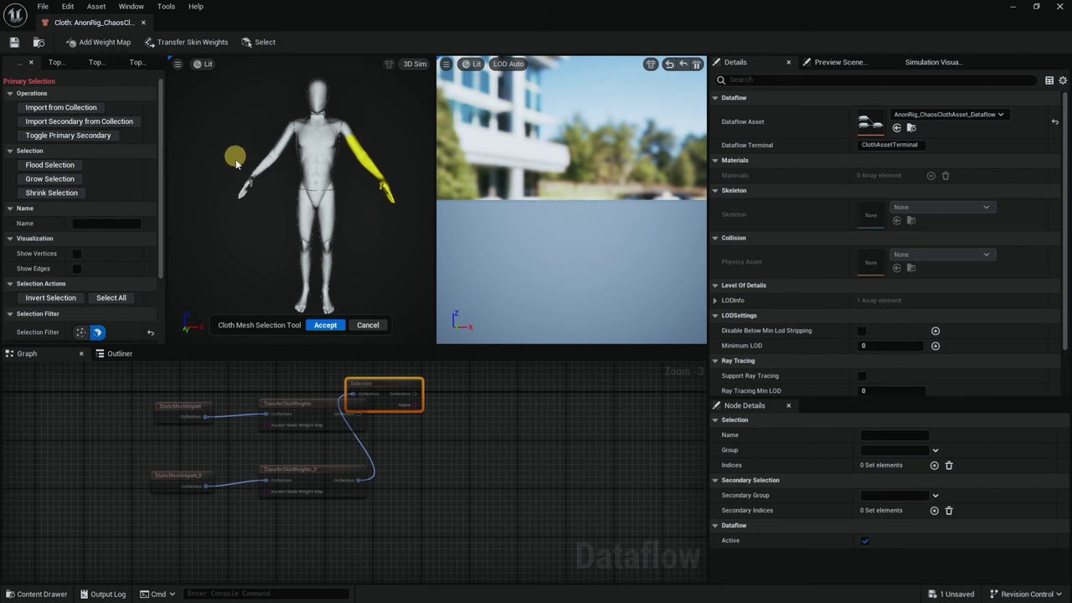
left_click_drag(228, 147, 280, 214, "shift")
left_click_drag(272, 110, 346, 152, "shift")
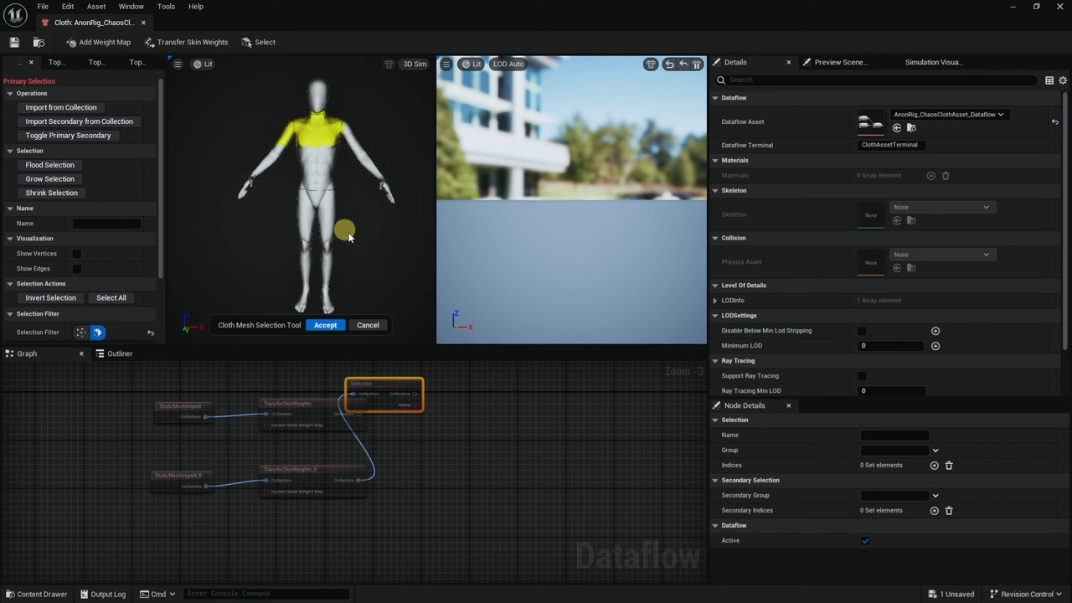
left_click_drag(349, 227, 277, 283, "shift")
left_click_drag(374, 162, 355, 197)
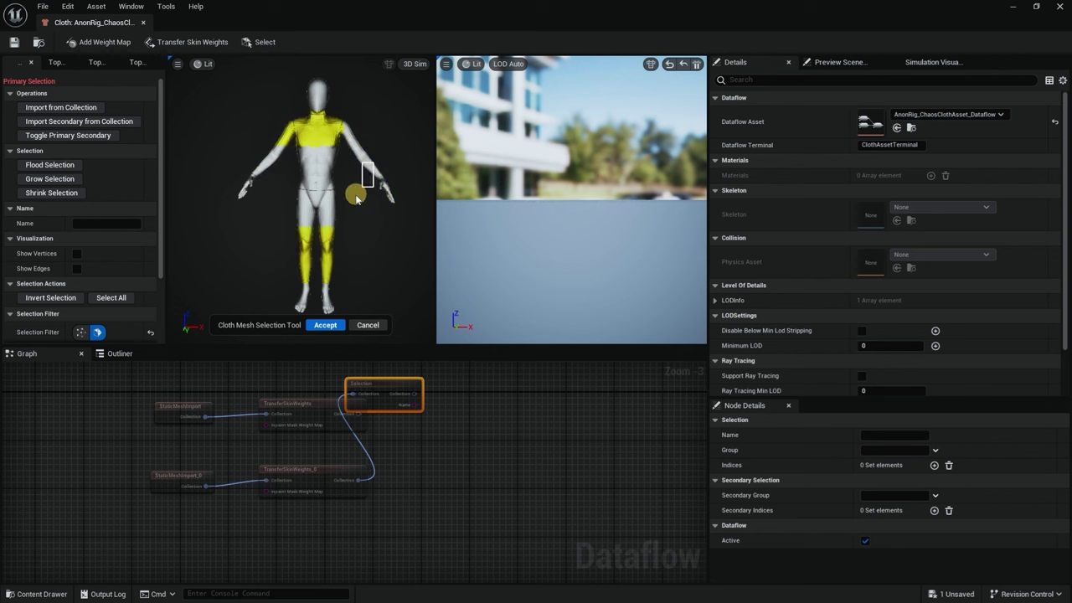
left_click(283, 123)
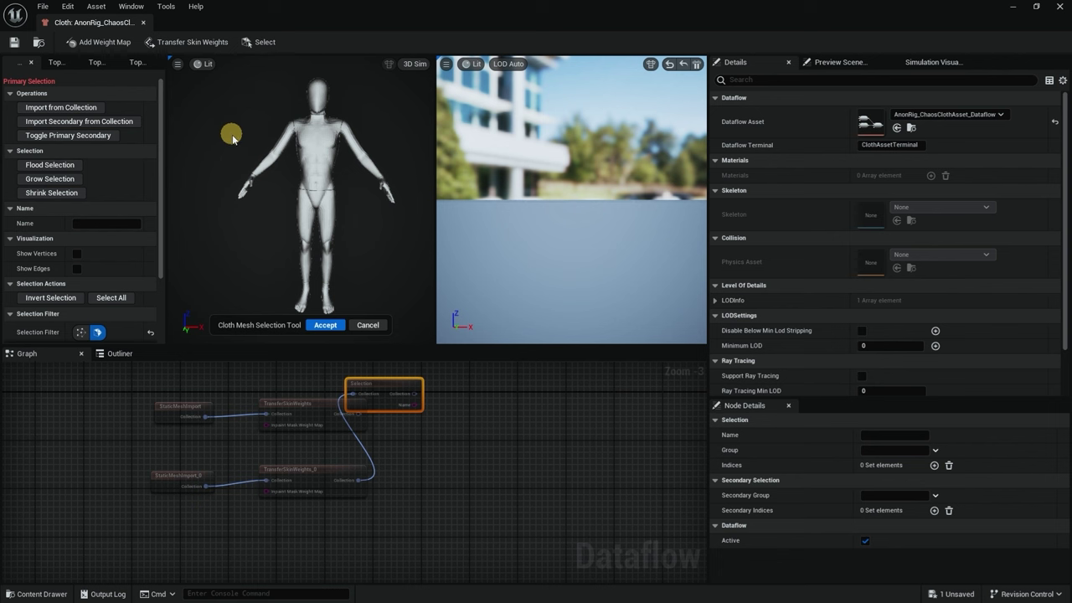
left_click(110, 298)
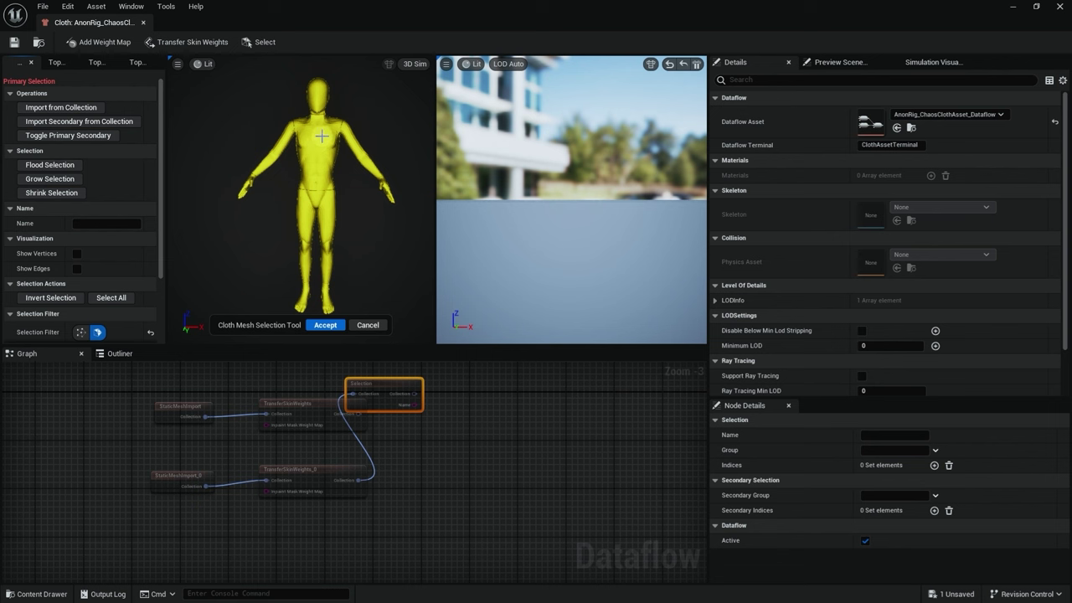
mouse_move(285, 193)
left_mouse_down()
mouse_move(363, 246)
mouse_move(429, 196)
mouse_move(297, 191)
left_mouse_up()
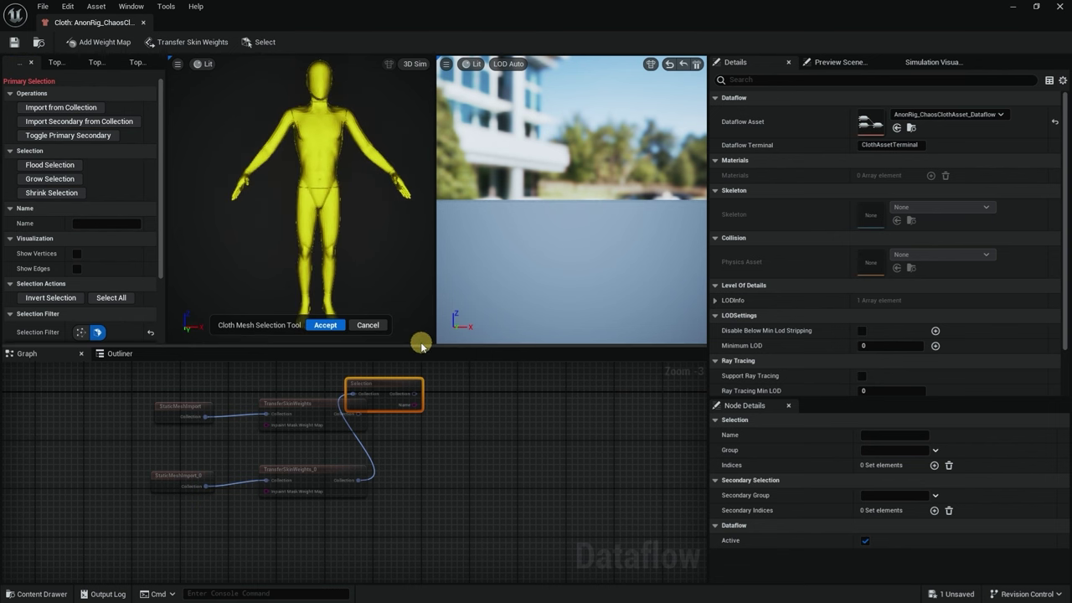
Enlarge the 3D Sim viewport in height and width to give the collider mesh more room
left_click_drag(419, 344, 425, 411)
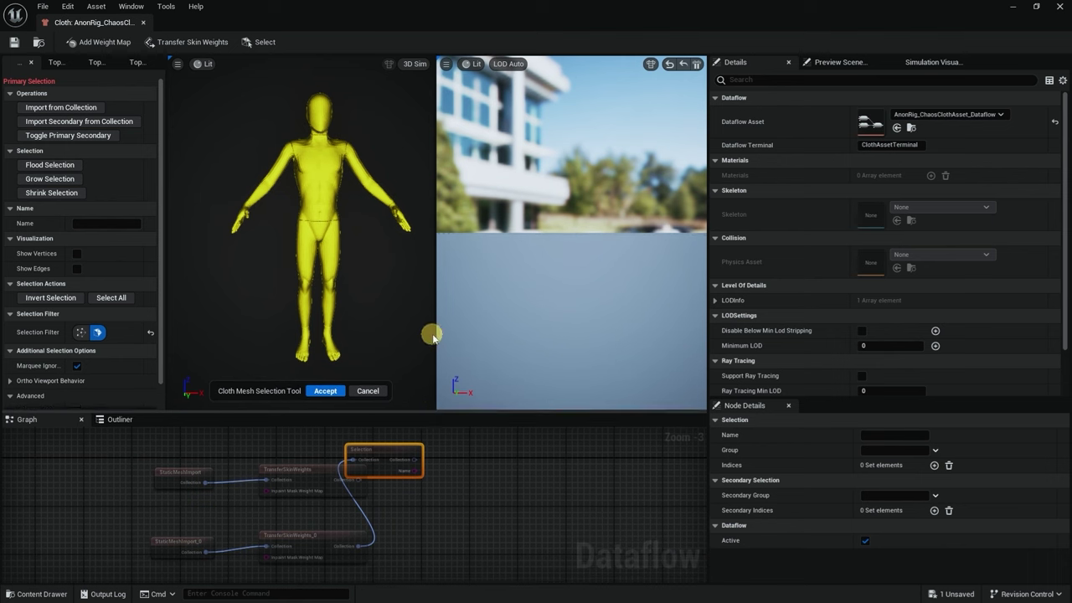
left_click_drag(436, 333, 462, 333)
mouse_move(371, 279)
left_mouse_down()
mouse_move(371, 258)
mouse_move(311, 262)
mouse_move(356, 149)
left_mouse_up()
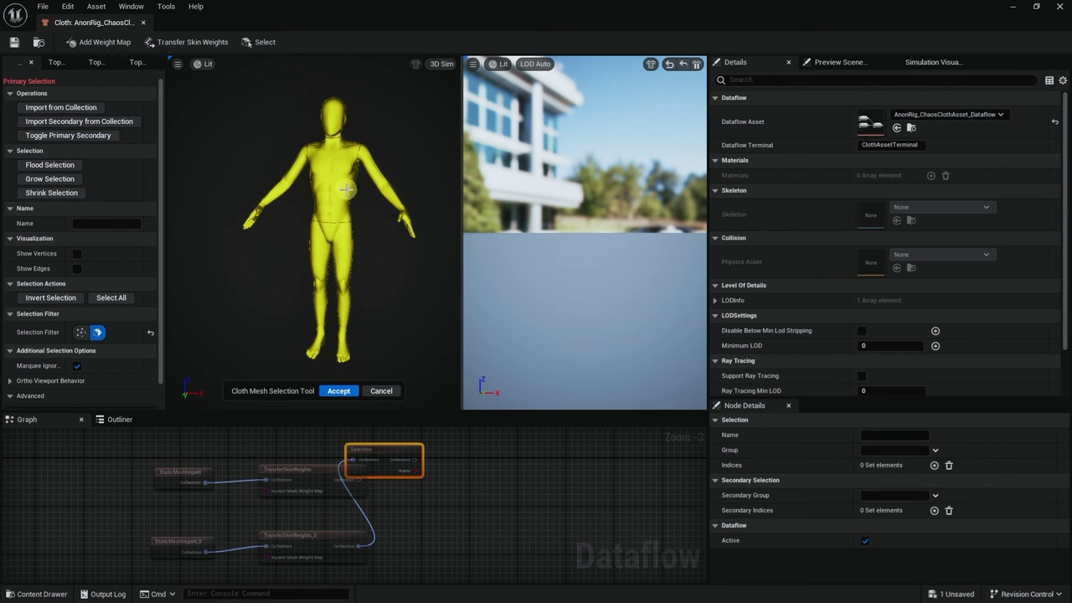
Replace the selection with the collider's torso, upper arms and upper legs, excluding the head, and accept it
left_click(276, 118)
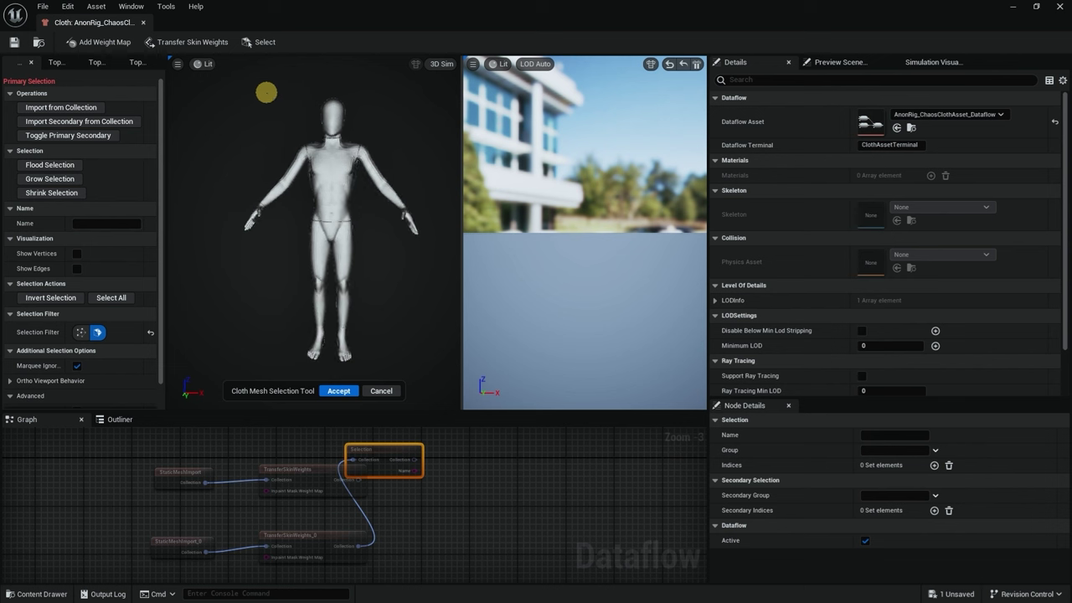
left_click_drag(281, 88, 373, 301)
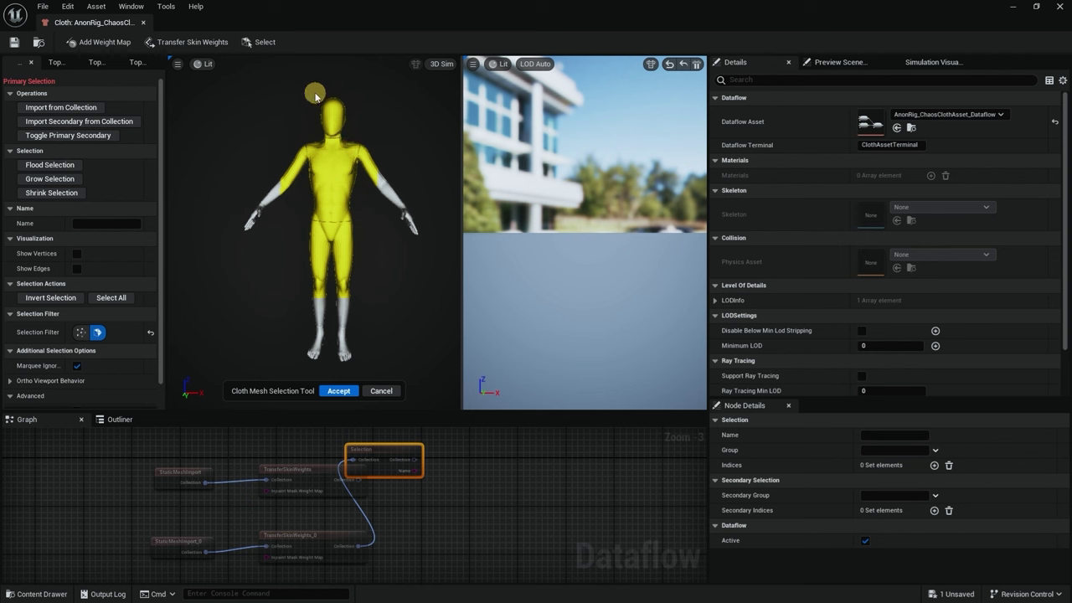
left_click_drag(313, 90, 342, 125)
left_click_drag(301, 88, 379, 156, "ctrl")
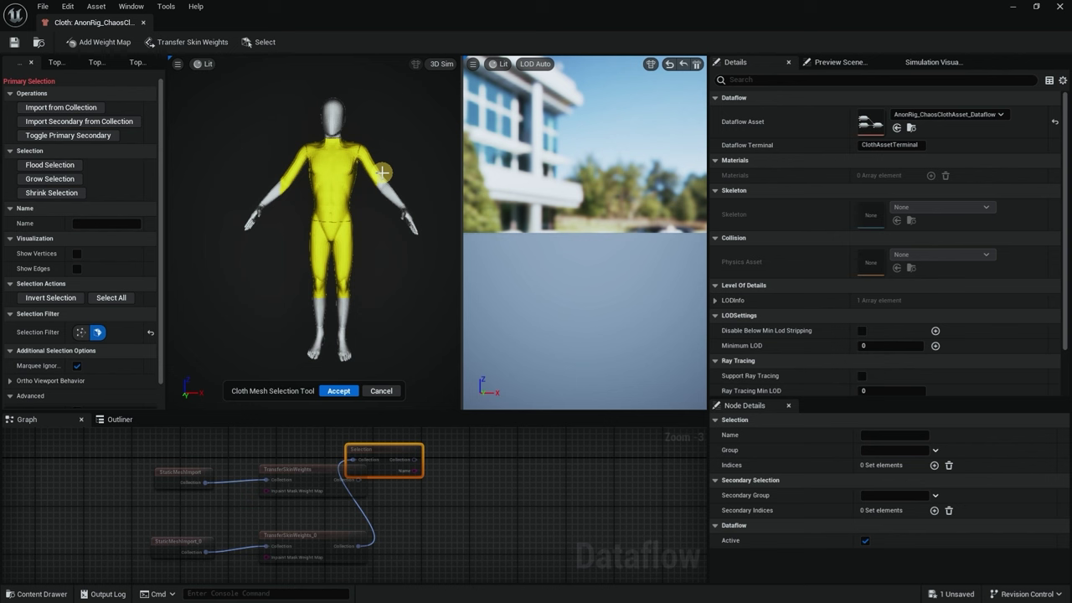
left_click(338, 391)
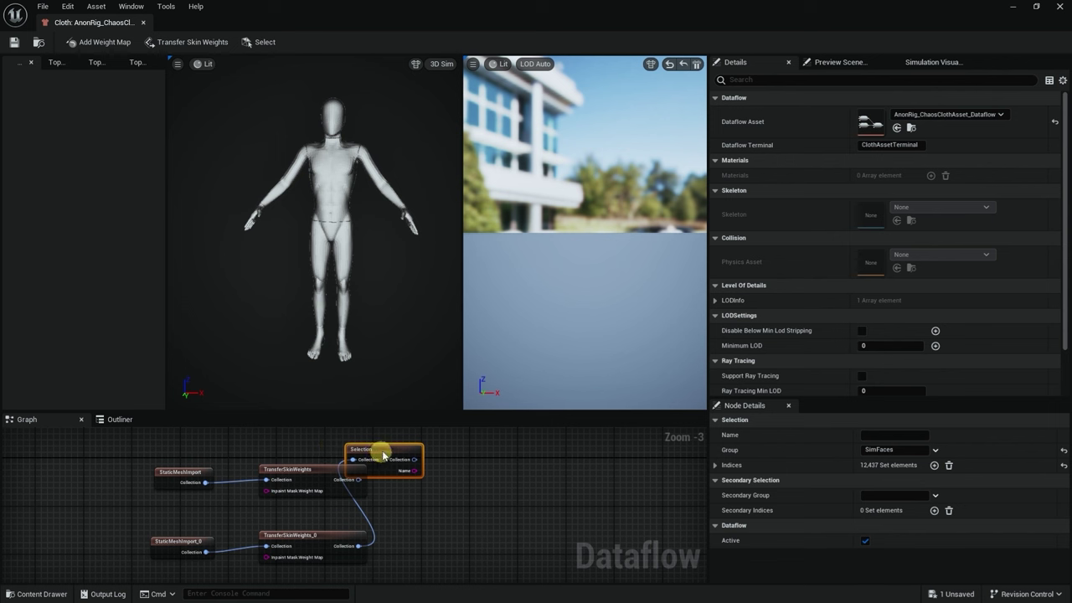
Place the Selection node beside the collider's TransferSkinWeights node and set its secondary group to SimFaces
left_click_drag(377, 447, 423, 540)
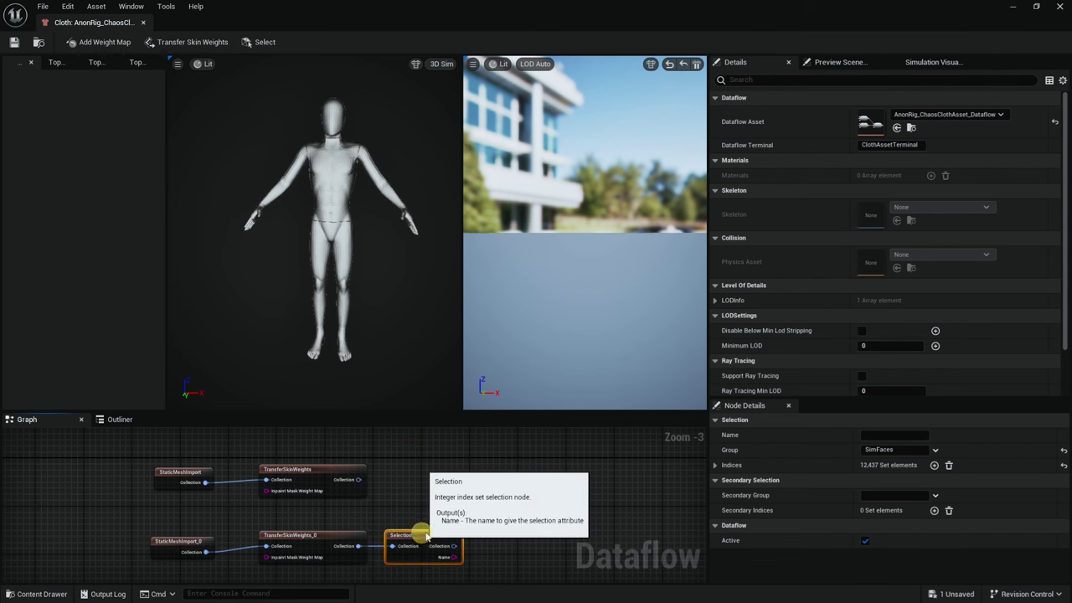
left_click(934, 496)
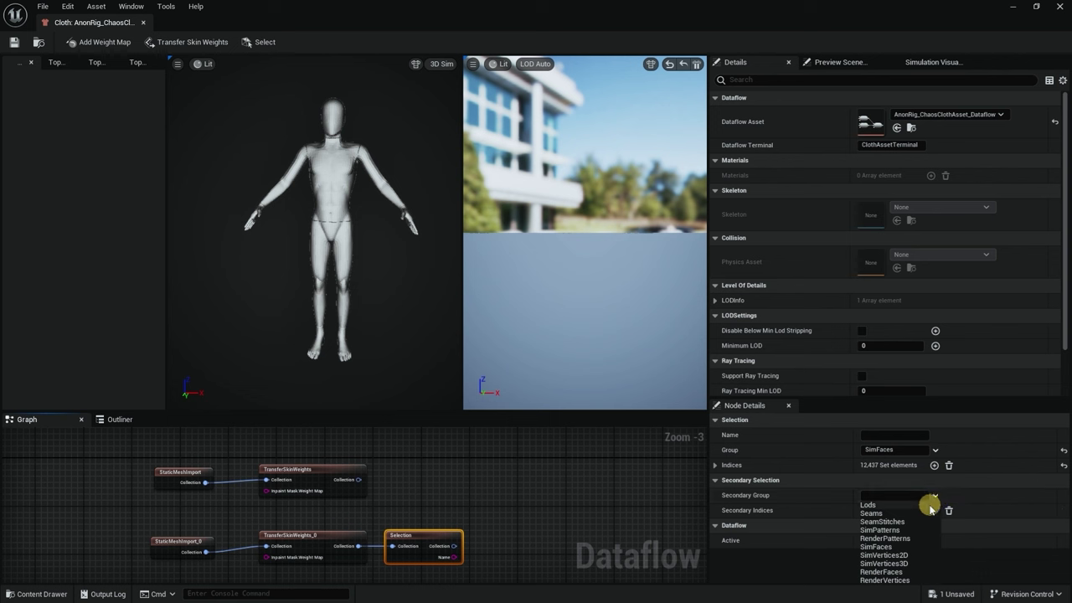
left_click(907, 548)
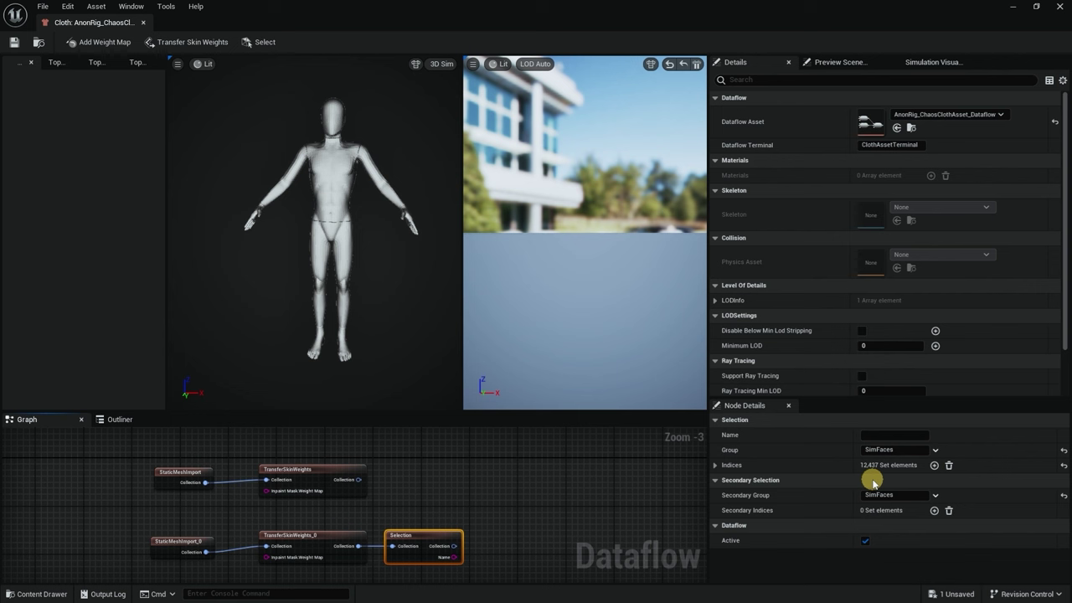
Name the collider's face selection Kinematic_Faces
left_click(878, 435)
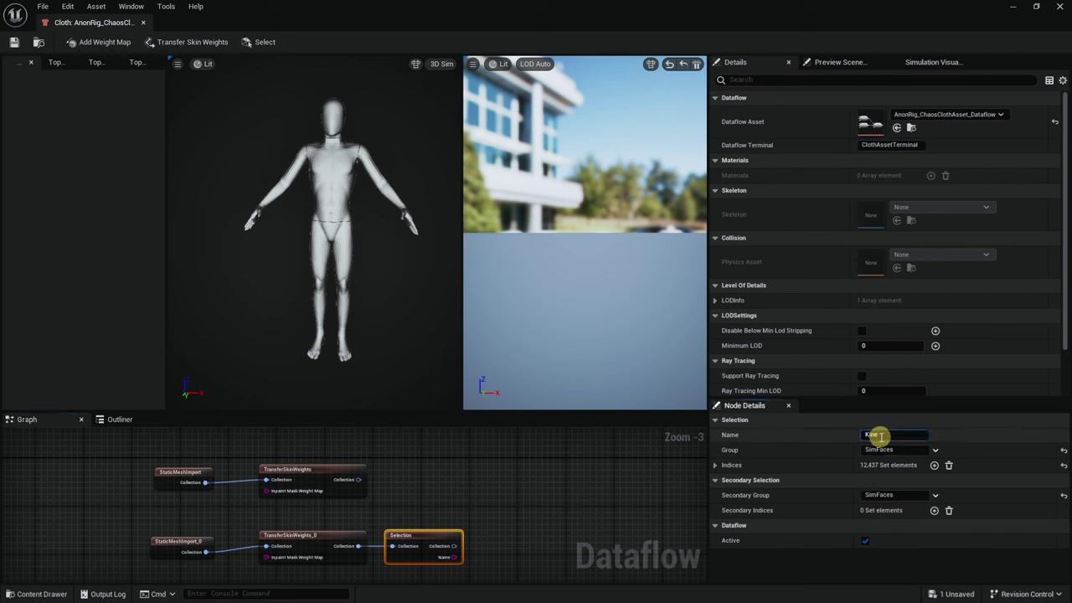
type("Kinemat")
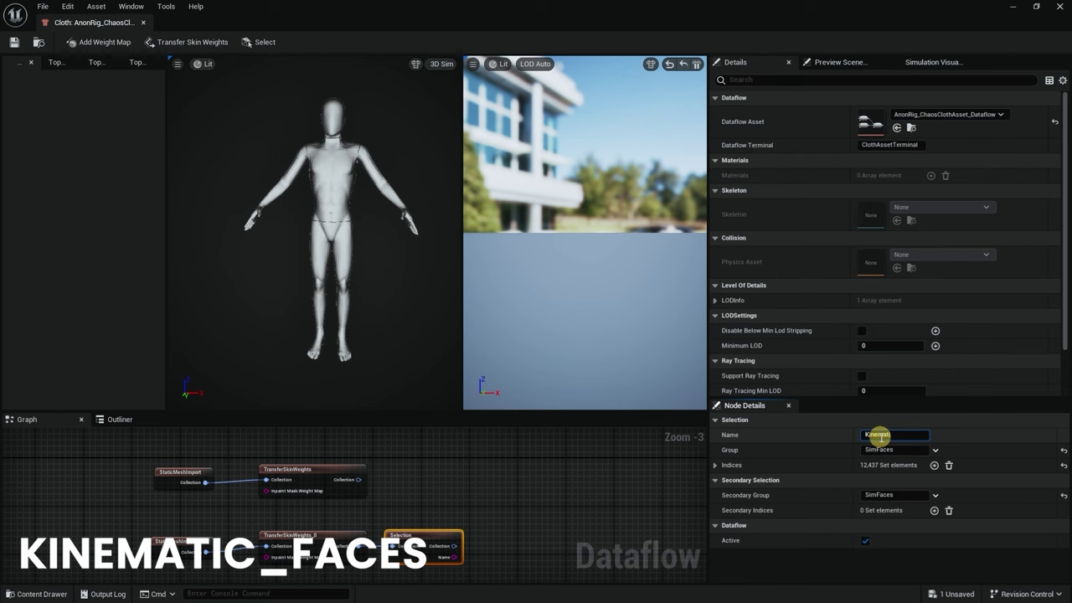
type("ic_Faces")
Preview the collider's selected faces and the skin weight transfers of both the collider and the clothes
double_click(430, 545)
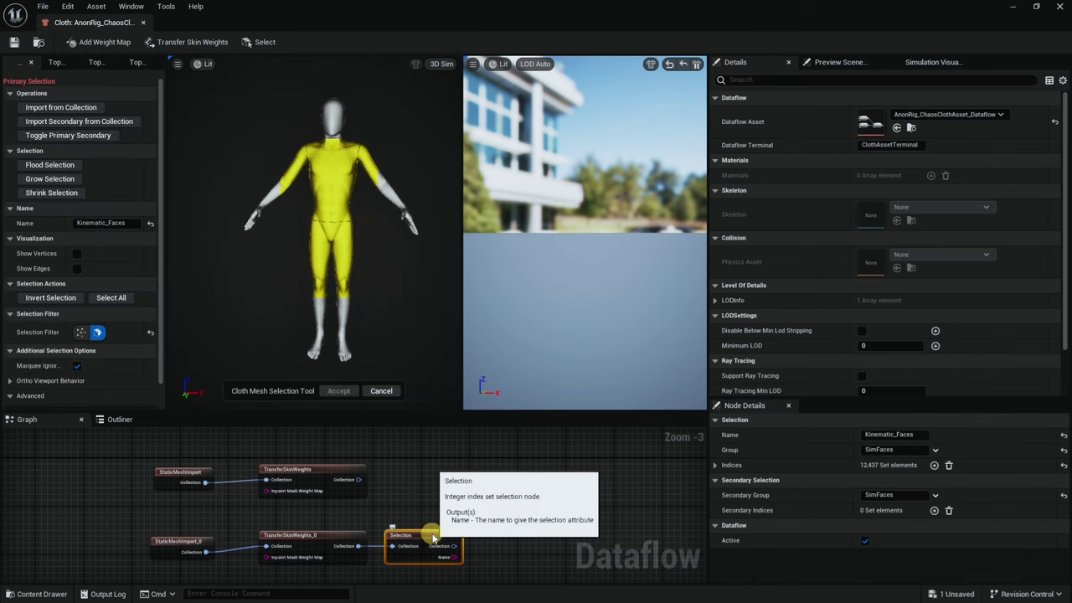
double_click(341, 538)
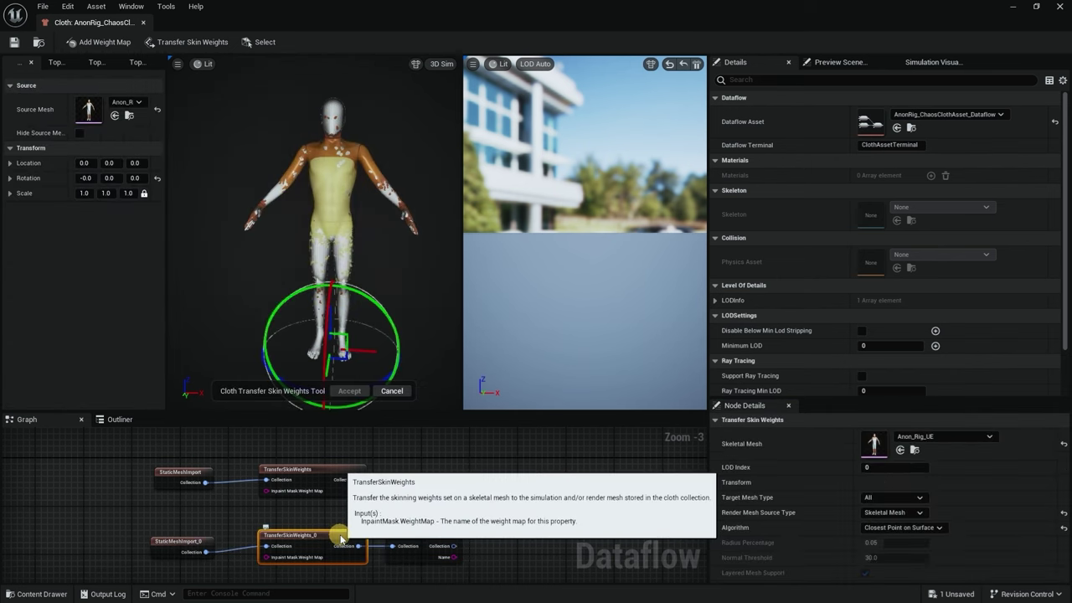
double_click(430, 541)
left_click(333, 473)
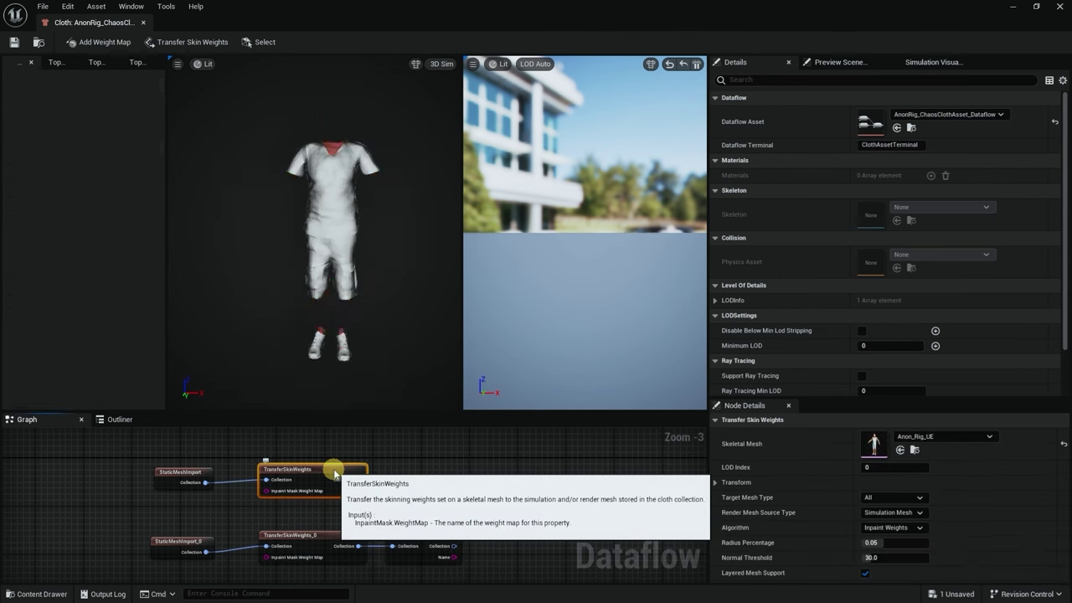
double_click(333, 474)
left_click_drag(326, 203, 325, 173)
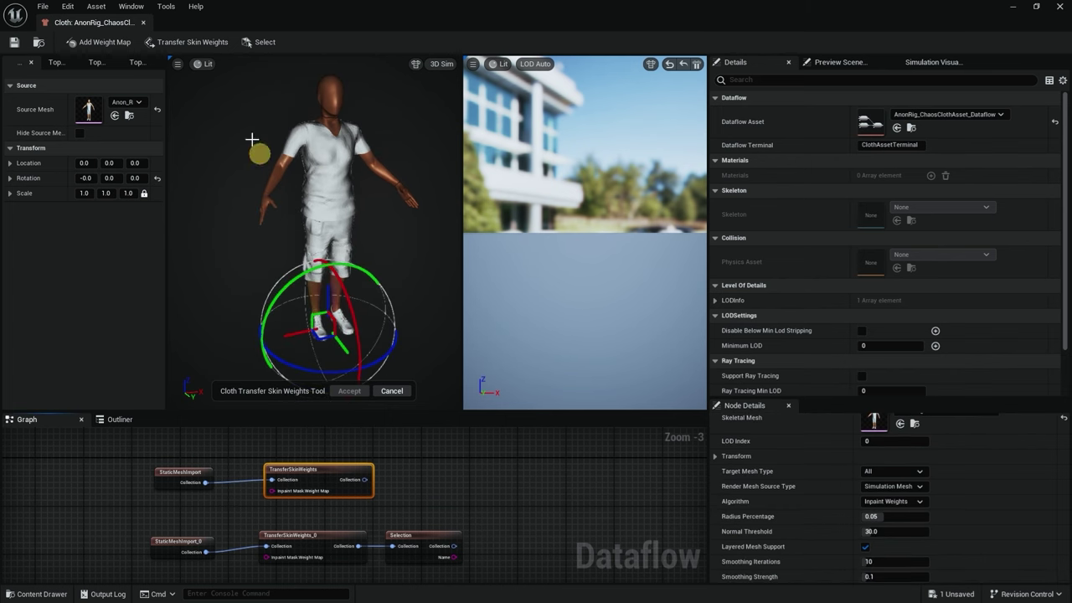
Add a weight map node to the clothes' TransferSkinWeights node, place it alongside, and align the collider's Selection node beneath it
left_click(111, 52)
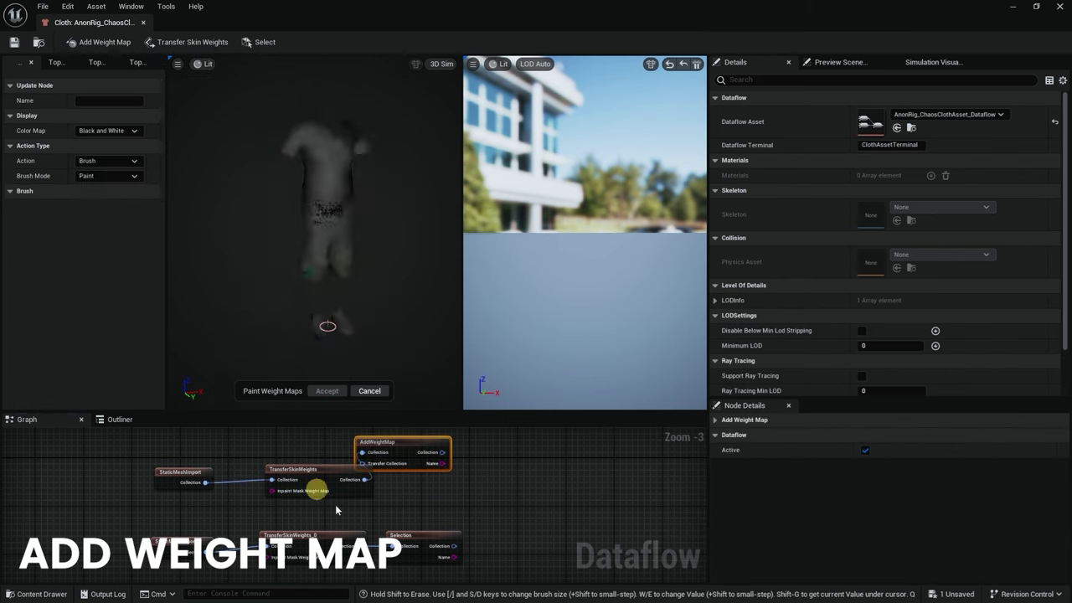
left_click(507, 478)
left_click_drag(437, 447, 463, 471)
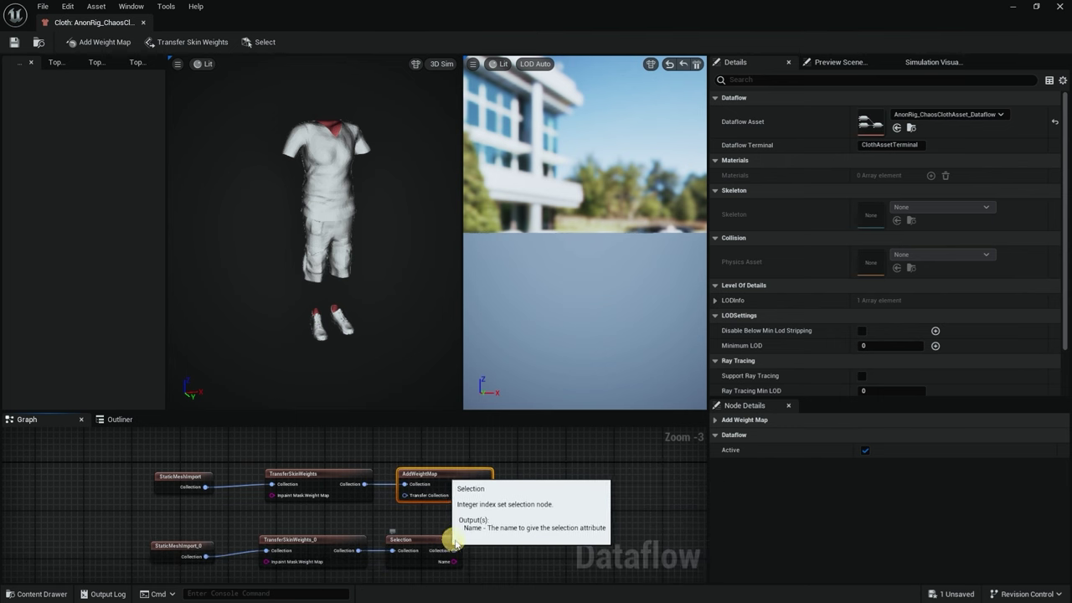
left_click(445, 539)
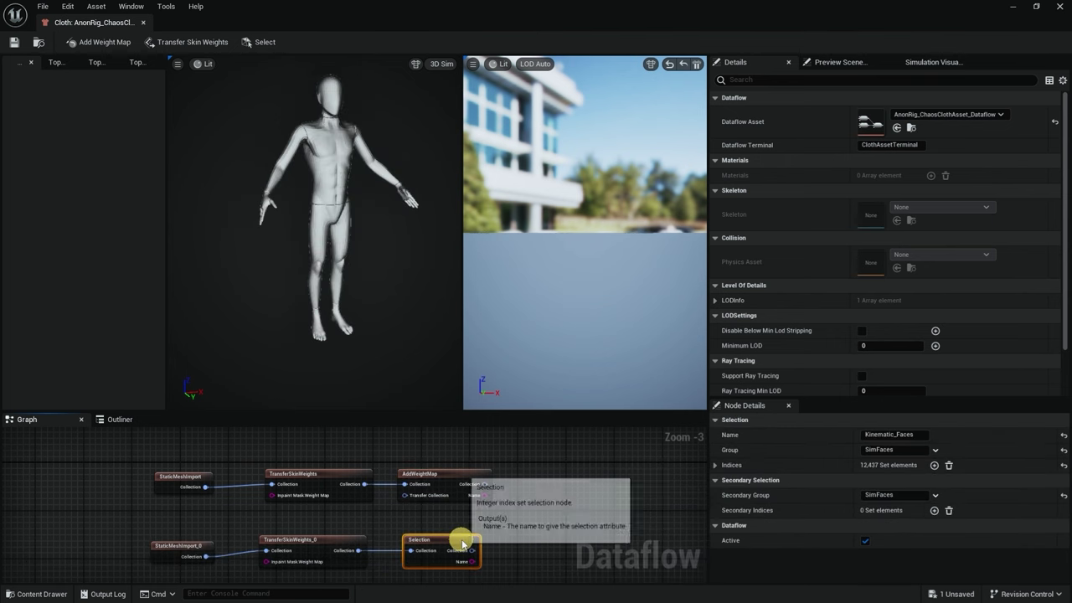
mouse_move(450, 536)
left_mouse_down()
mouse_move(437, 514)
mouse_move(430, 557)
mouse_move(436, 545)
left_mouse_up()
double_click(431, 524)
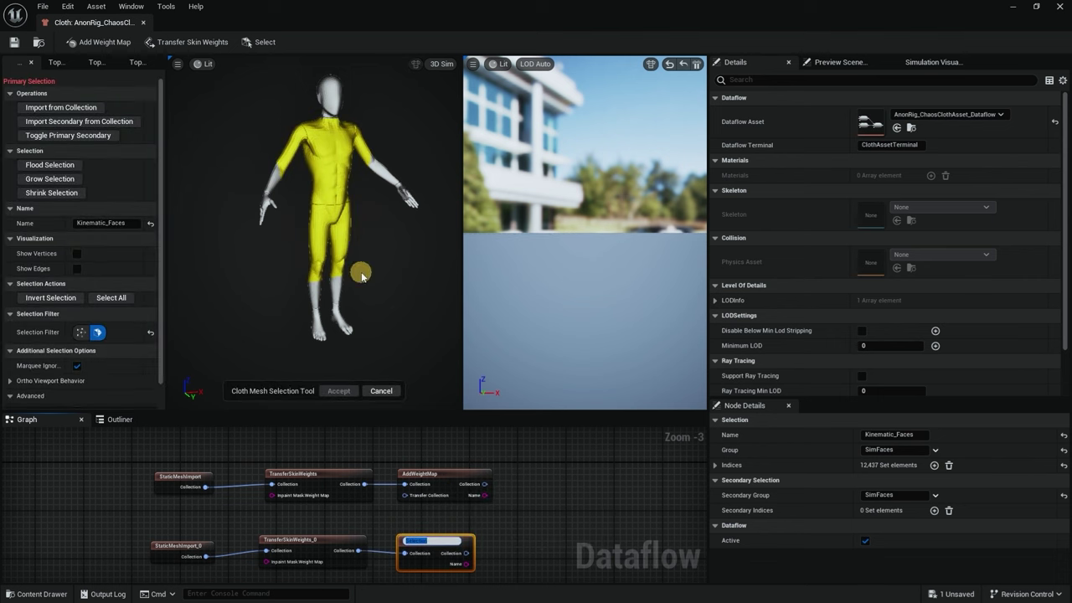
Open the clothes' weight map for painting and flood fill the whole mesh with a value of 1.0
double_click(441, 490)
mouse_move(377, 317)
left_mouse_down("alt")
mouse_move(354, 256)
mouse_move(310, 239)
mouse_move(368, 270)
mouse_move(363, 244)
mouse_move(375, 254)
mouse_move(361, 241)
mouse_move(358, 251)
left_mouse_up("alt")
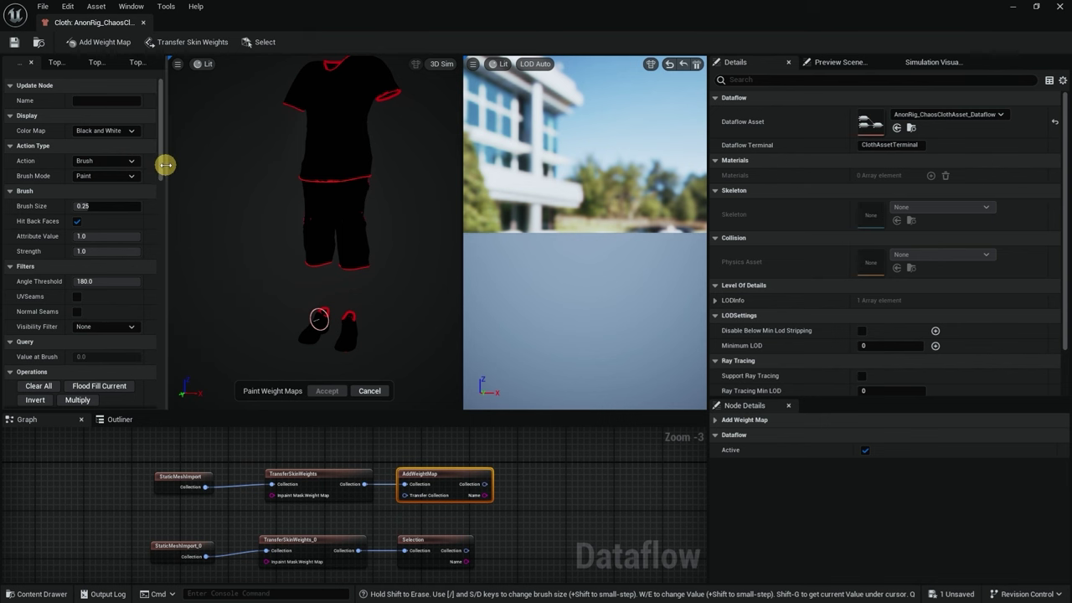
left_click_drag(165, 162, 192, 172)
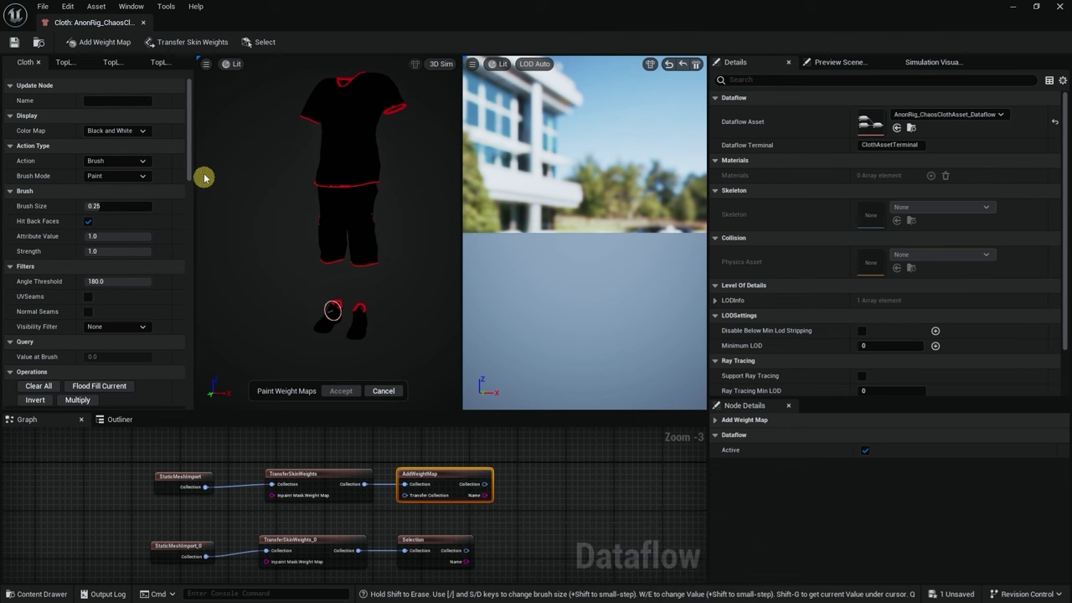
left_click_drag(192, 158, 192, 206)
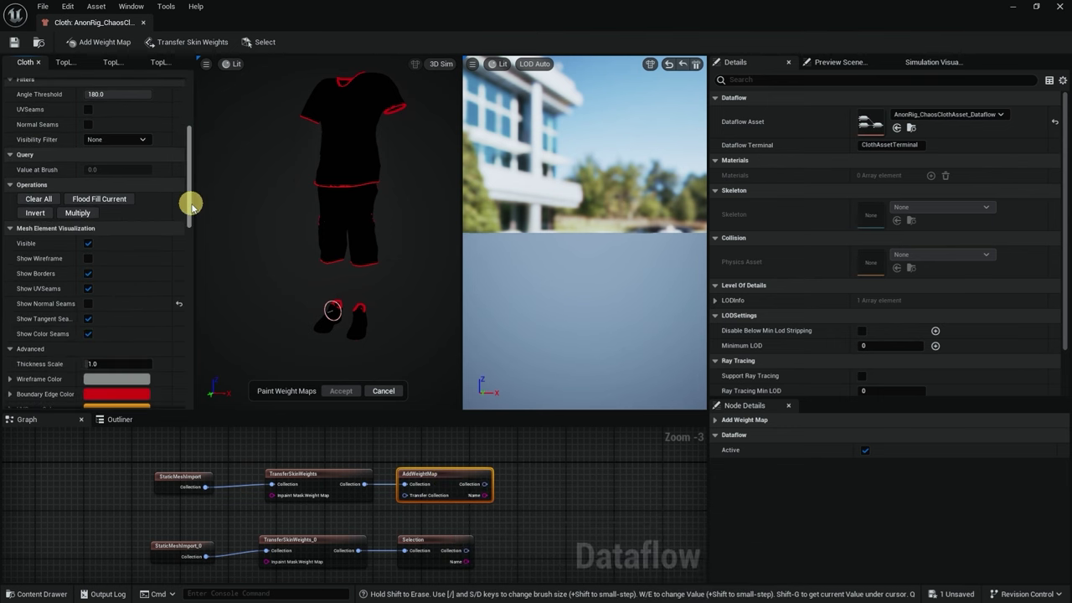
left_click(102, 202)
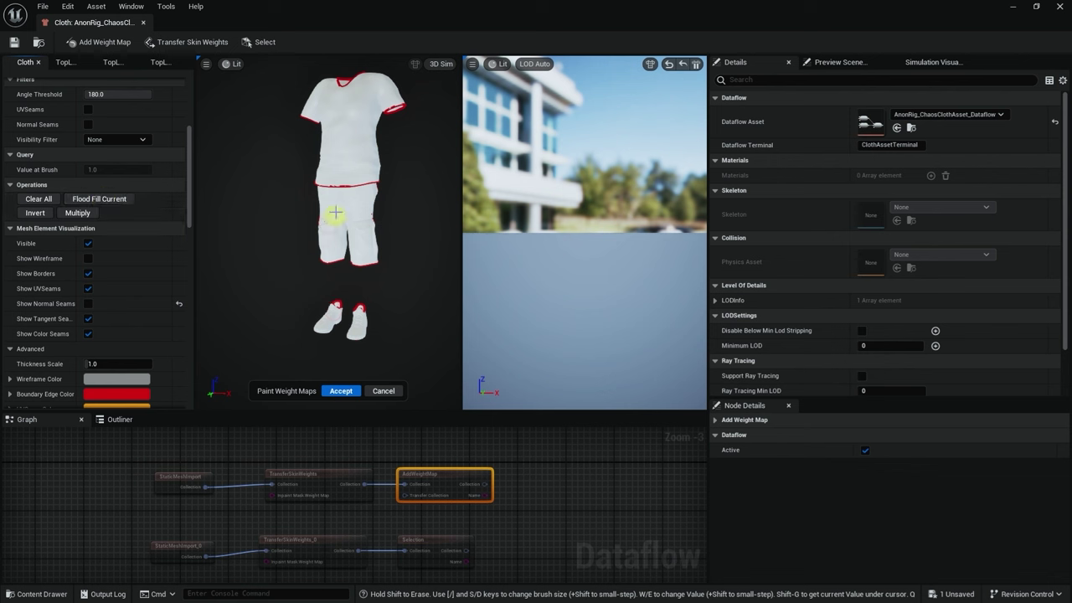
Set the weight paint brush's attribute value to 0.0 and its size to about 0.3
mouse_move(365, 209)
left_mouse_down("alt")
mouse_move(447, 215)
mouse_move(410, 210)
left_mouse_up("alt")
scroll(322, 203, "up", 3)
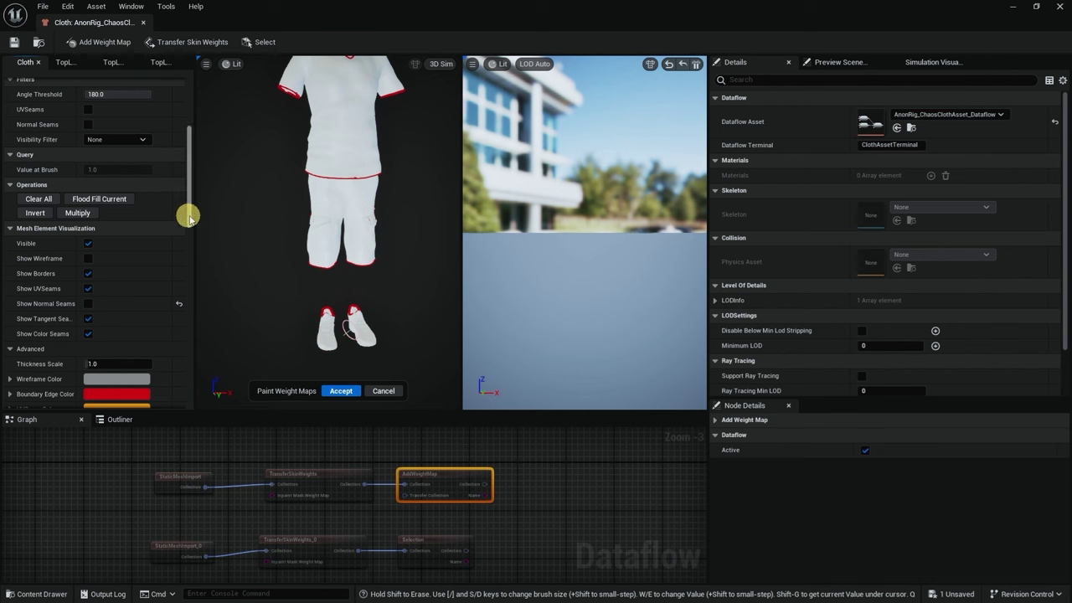
left_click_drag(191, 214, 201, 166)
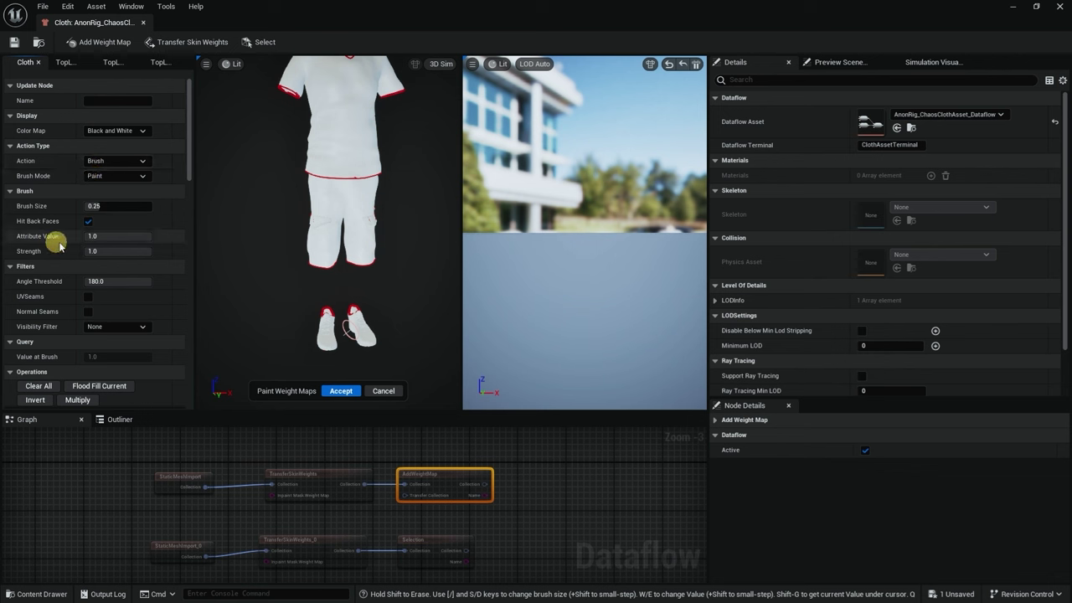
left_click(124, 237)
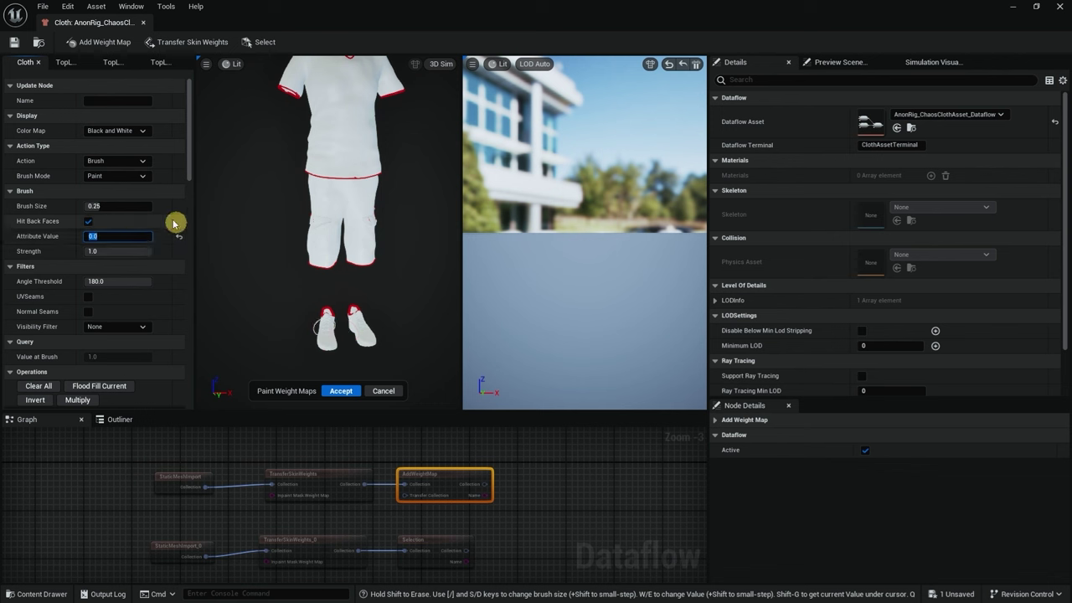
left_click_drag(96, 206, 105, 212)
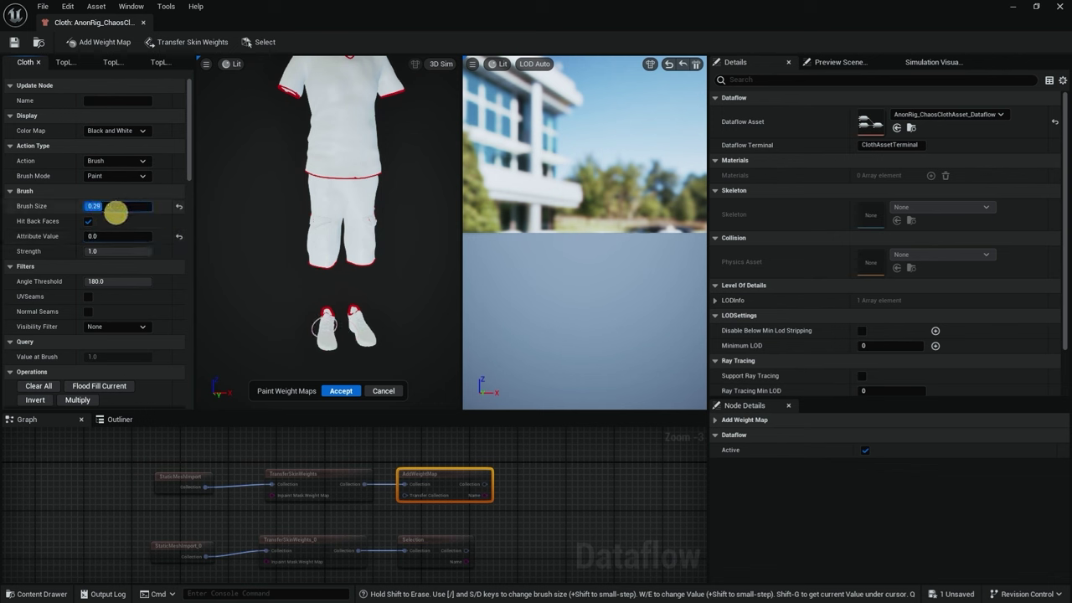
key("Return")
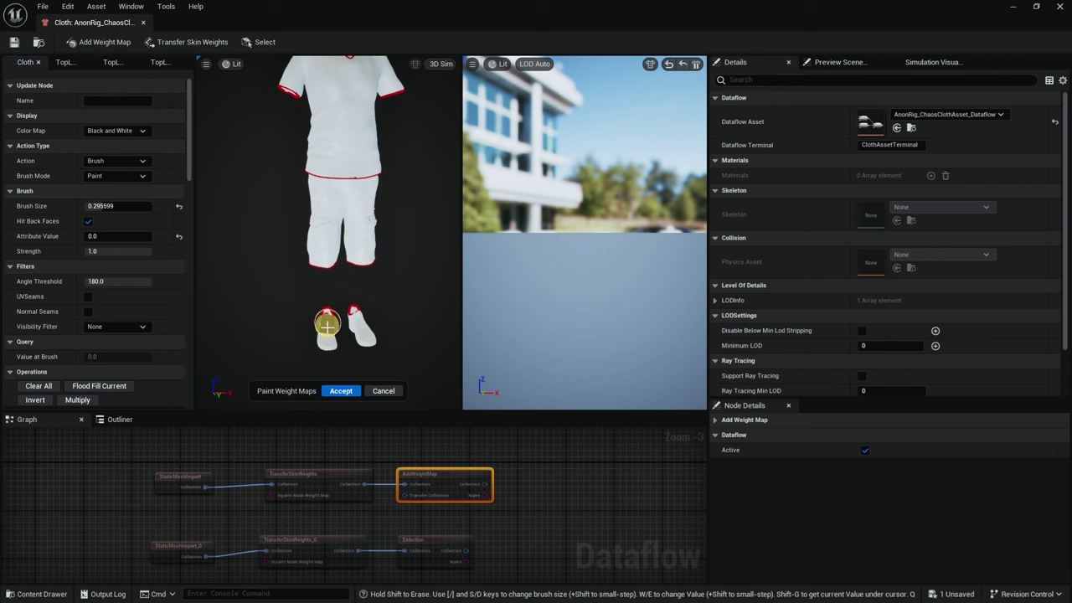
Paint both shoes completely with the zero weight value, covering their front, back, sides and soles
left_click_drag(327, 323, 324, 316)
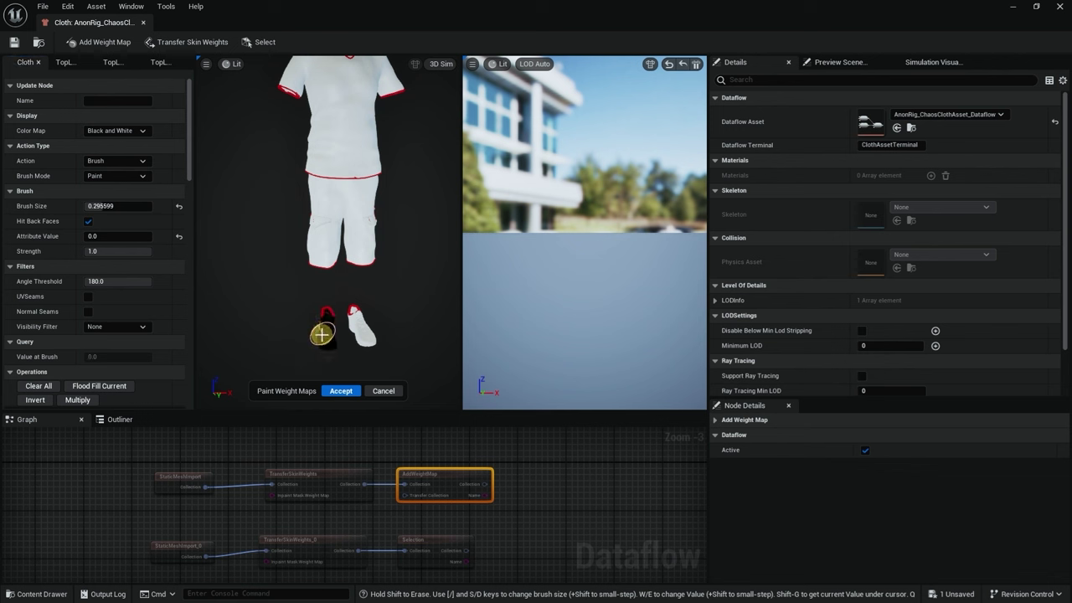
left_click_drag(321, 334, 209, 353, "alt")
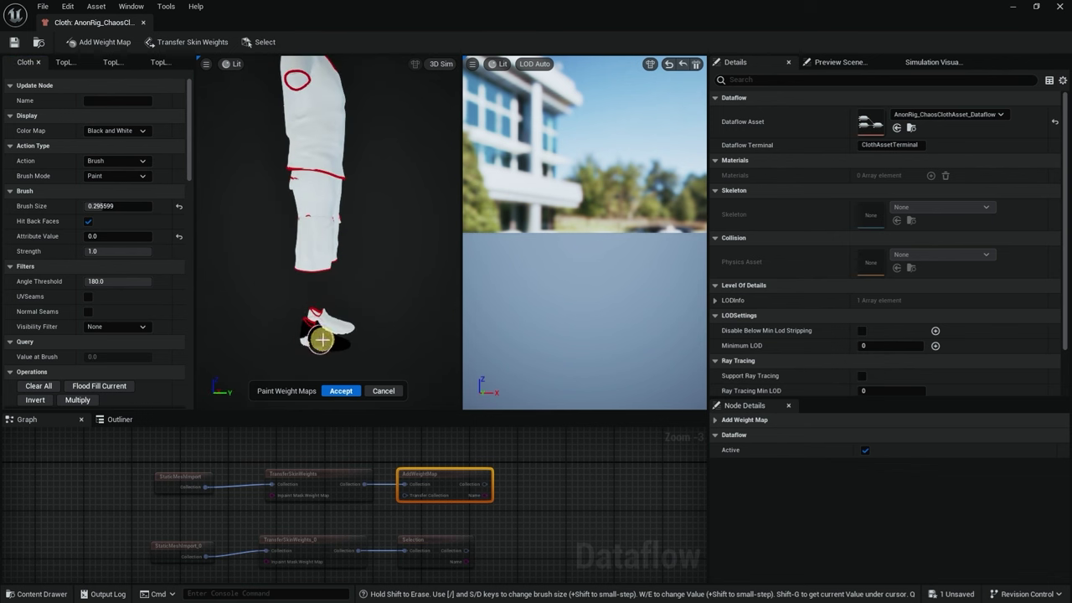
mouse_move(303, 339)
left_mouse_down("alt")
mouse_move(306, 326)
mouse_move(433, 292)
mouse_move(251, 362)
left_mouse_up("alt")
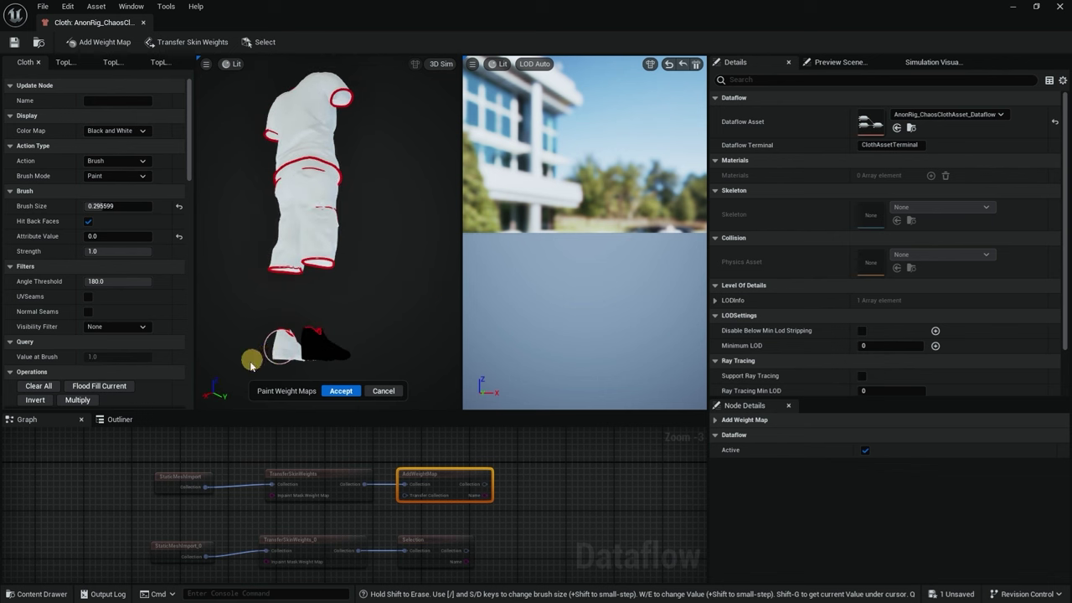
middle_click_drag(272, 354, 280, 338)
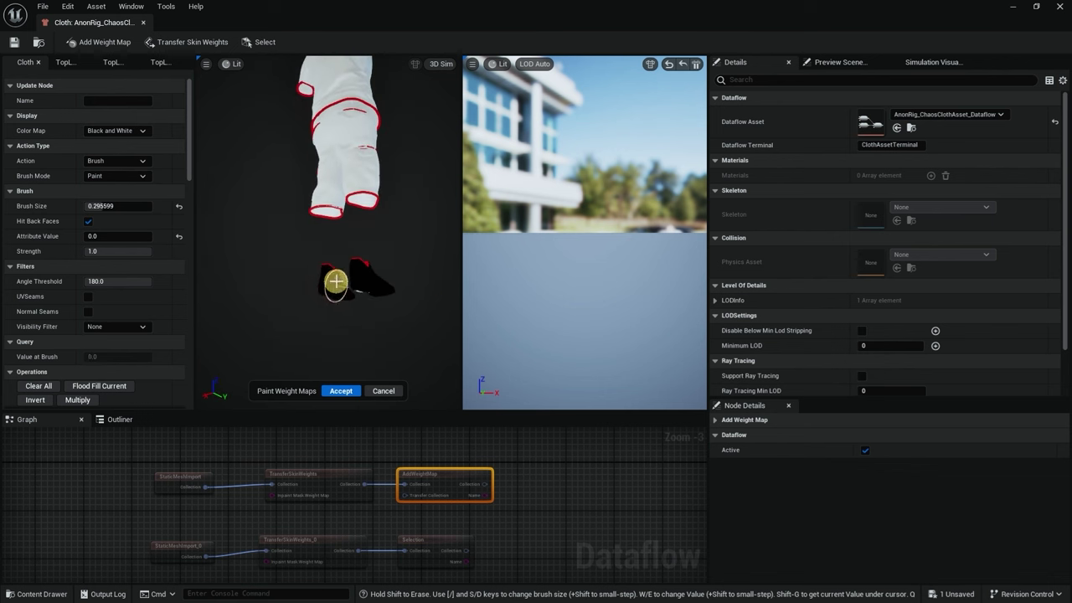
mouse_move(351, 291)
left_mouse_down("alt")
mouse_move(360, 293)
mouse_move(341, 290)
mouse_move(385, 285)
mouse_move(591, 307)
mouse_move(306, 280)
left_mouse_up("alt")
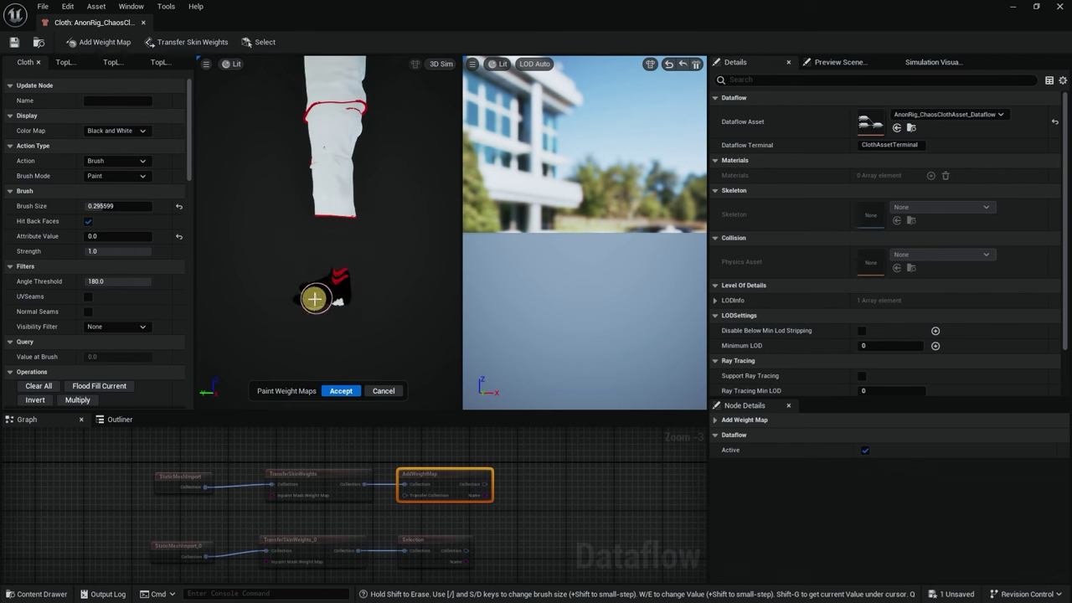
mouse_move(337, 284)
left_mouse_down("alt")
mouse_move(304, 215)
mouse_move(296, 229)
mouse_move(488, 292)
mouse_move(307, 296)
mouse_move(455, 237)
mouse_move(529, 192)
mouse_move(330, 270)
mouse_move(194, 308)
mouse_move(57, 303)
left_mouse_up("alt")
mouse_move(426, 240)
left_mouse_down("alt")
mouse_move(330, 248)
mouse_move(456, 227)
left_mouse_up("alt")
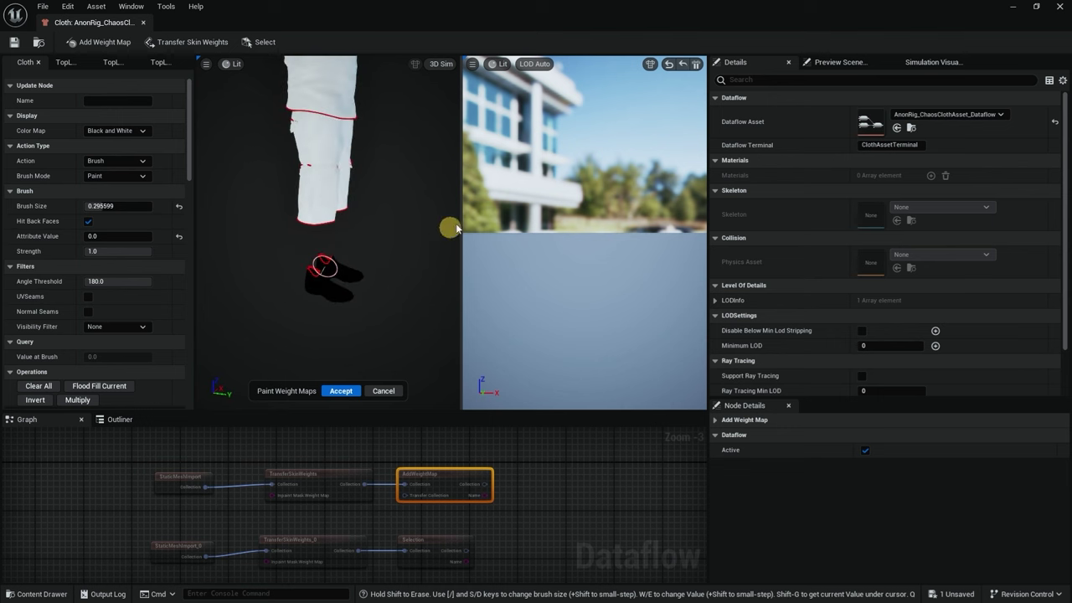
mouse_move(399, 186)
left_mouse_down("alt")
mouse_move(232, 179)
mouse_move(424, 173)
left_mouse_up("alt")
scroll(410, 176, "down", 3)
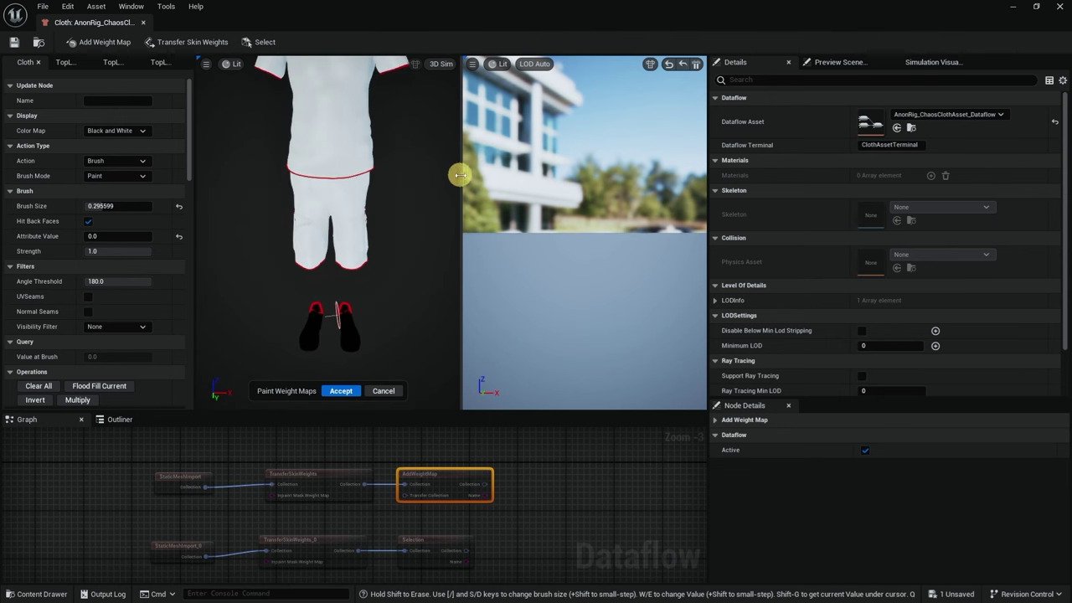
Enlarge the clothes viewport and examine where the shirt's hem overlaps the shorts
mouse_move(460, 175)
left_mouse_down()
mouse_move(505, 175)
mouse_move(444, 175)
mouse_move(431, 160)
left_mouse_up()
scroll(425, 172, "down", 2)
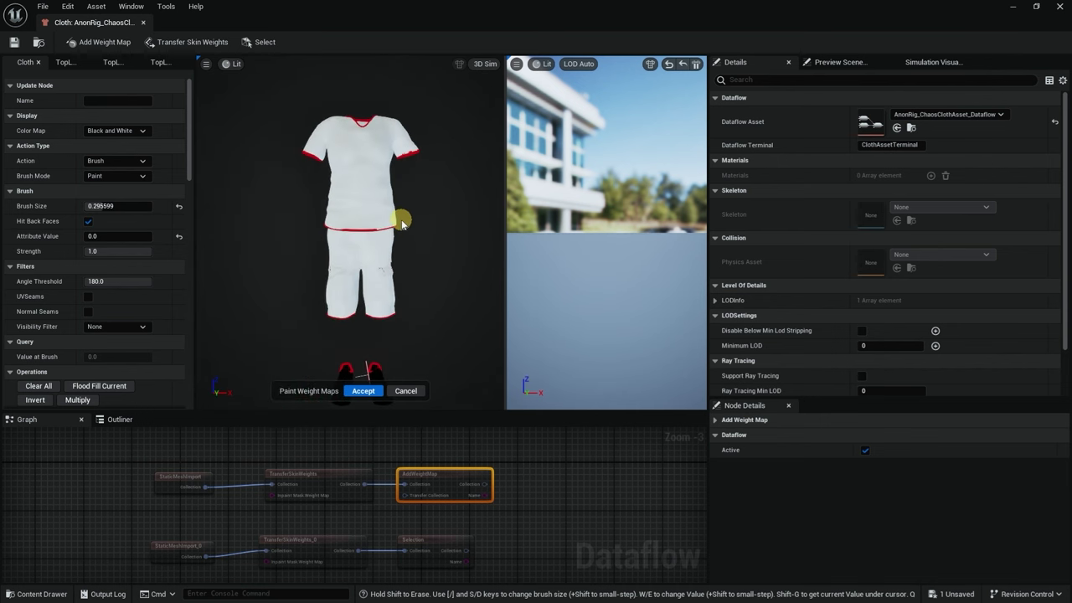
scroll(402, 222, "up", 4)
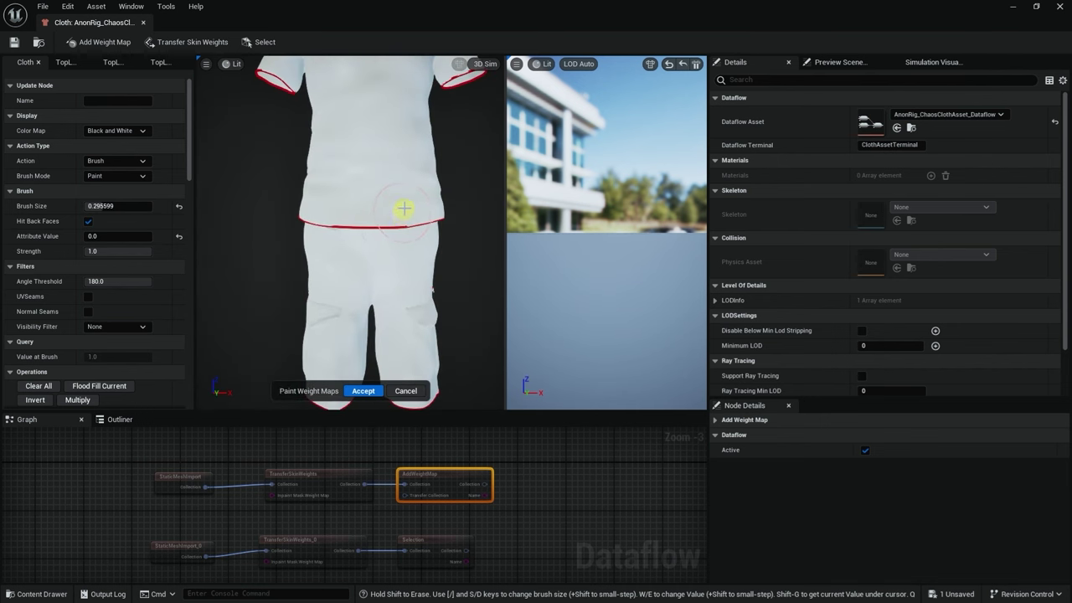
mouse_move(403, 208)
left_mouse_down("alt")
mouse_move(409, 186)
mouse_move(387, 214)
left_mouse_up("alt")
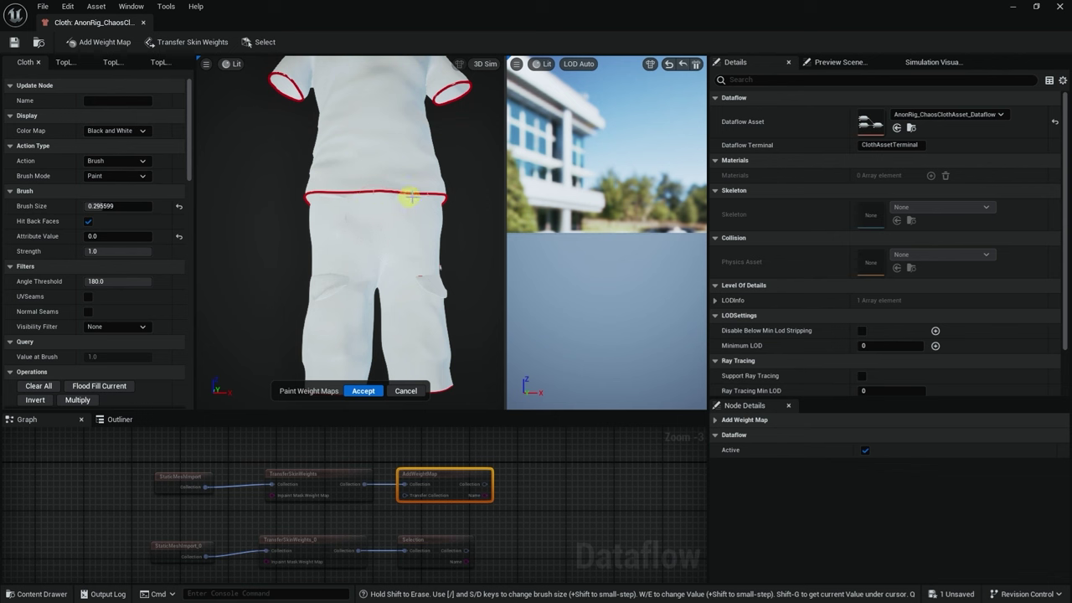
mouse_move(409, 197)
left_mouse_down("alt")
mouse_move(363, 220)
mouse_move(415, 185)
left_mouse_up("alt")
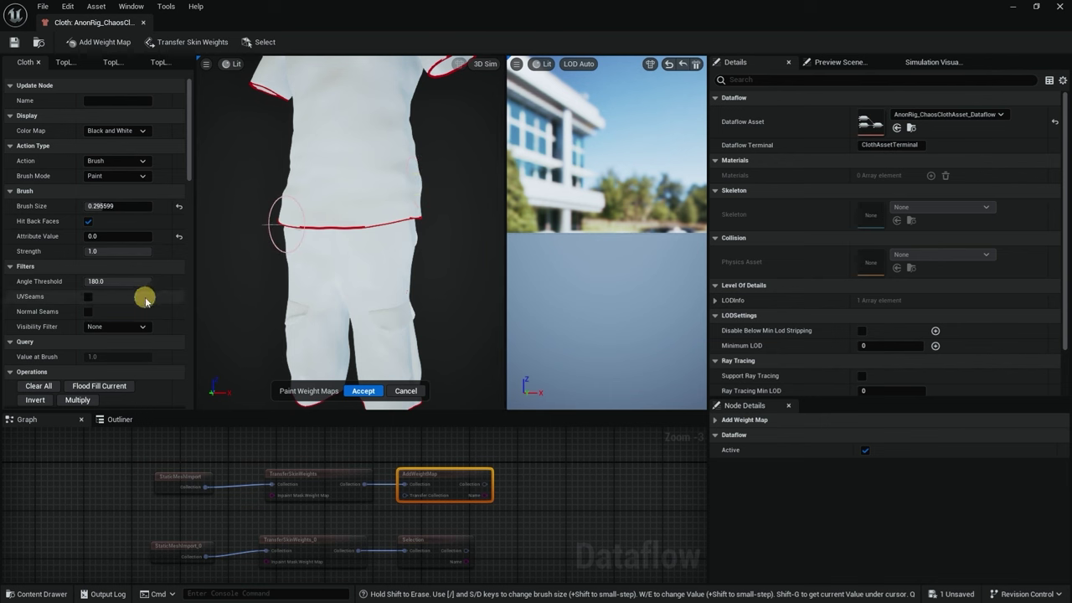
scroll(154, 259, "down", 3)
scroll(146, 155, "up", 3)
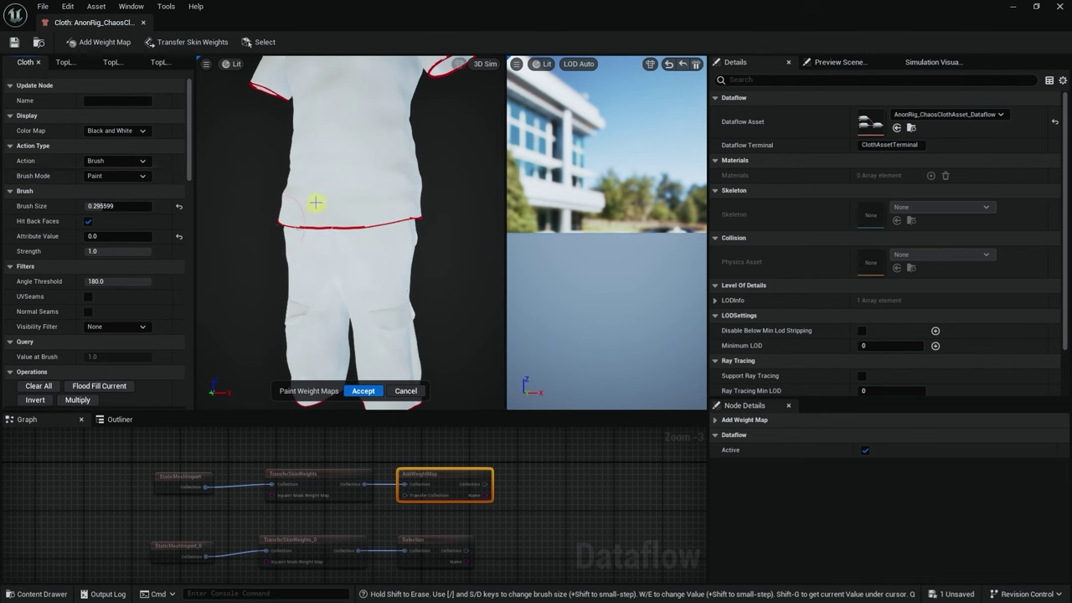
Turn on mesh patterns 0 to 4 in the triangle visibility settings to isolate the shirt pieces
left_click_drag(189, 154, 198, 283)
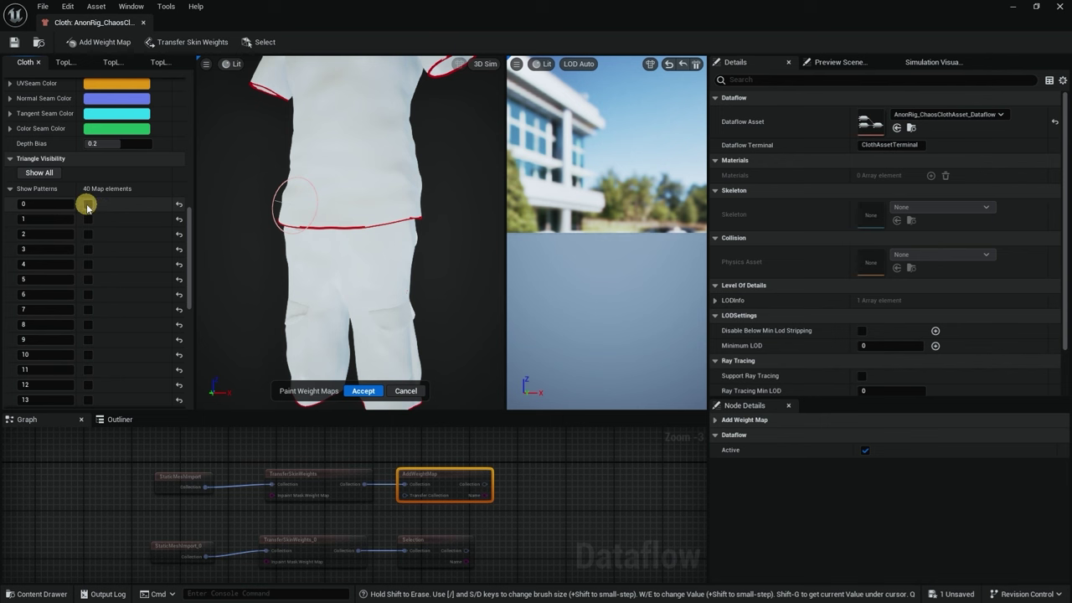
left_click(88, 204)
mouse_move(257, 196)
left_mouse_down("alt")
mouse_move(306, 162)
mouse_move(280, 189)
mouse_move(251, 197)
left_mouse_up("alt")
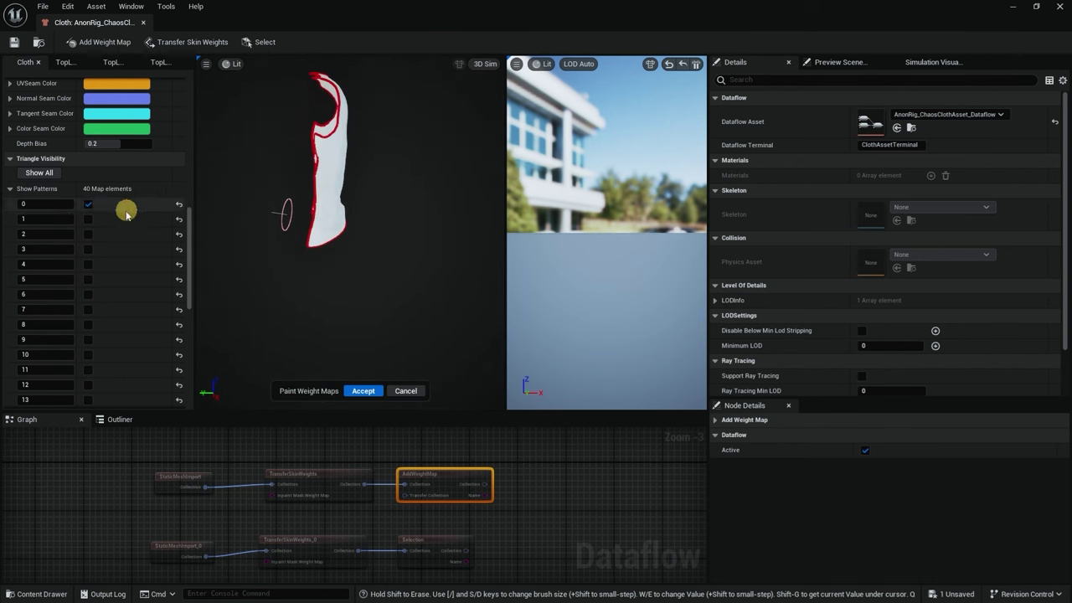
left_click(88, 220)
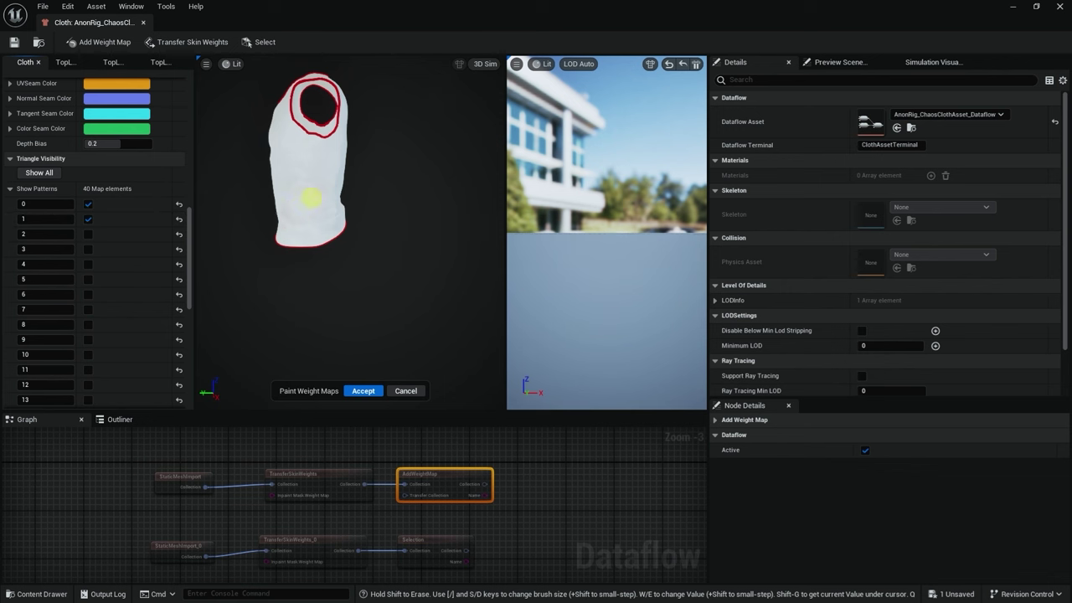
left_click_drag(376, 192, 430, 198, "alt")
left_click(88, 235)
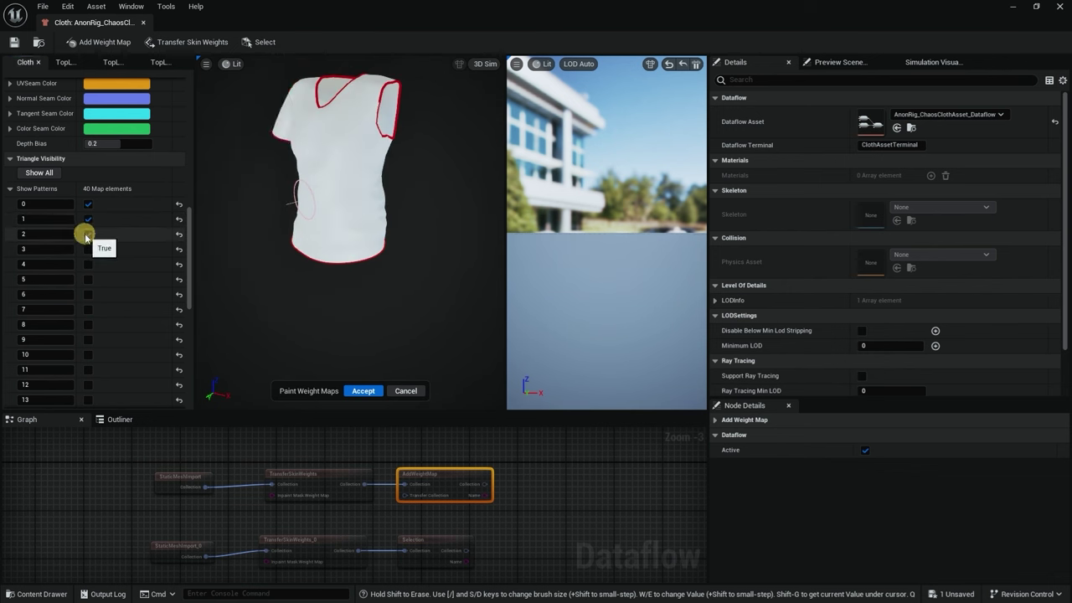
left_click(88, 249)
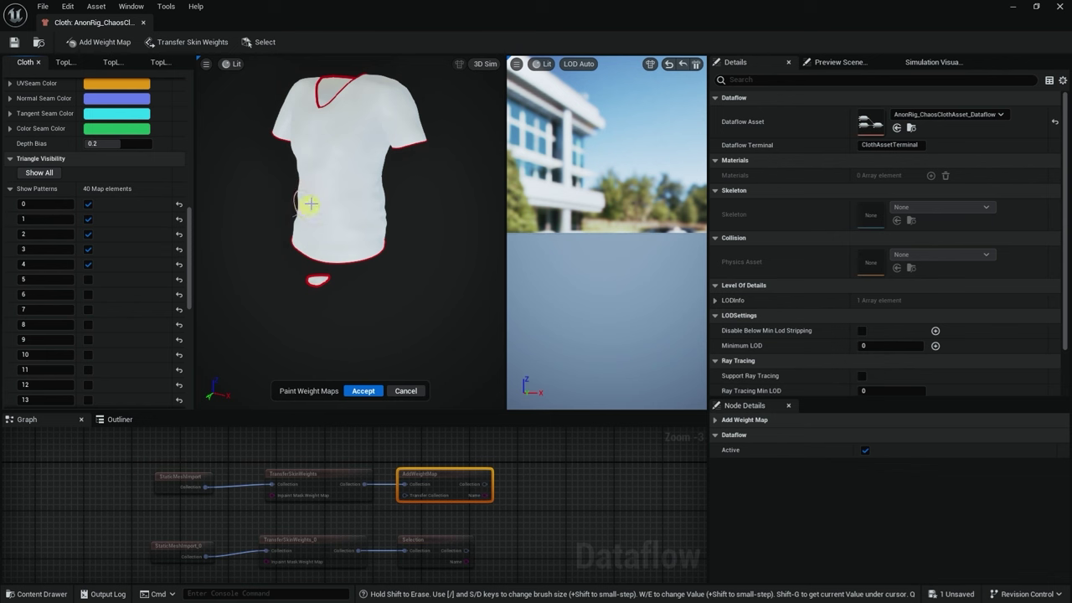
mouse_move(310, 204)
left_mouse_down("alt")
mouse_move(374, 190)
mouse_move(375, 231)
left_mouse_up("alt")
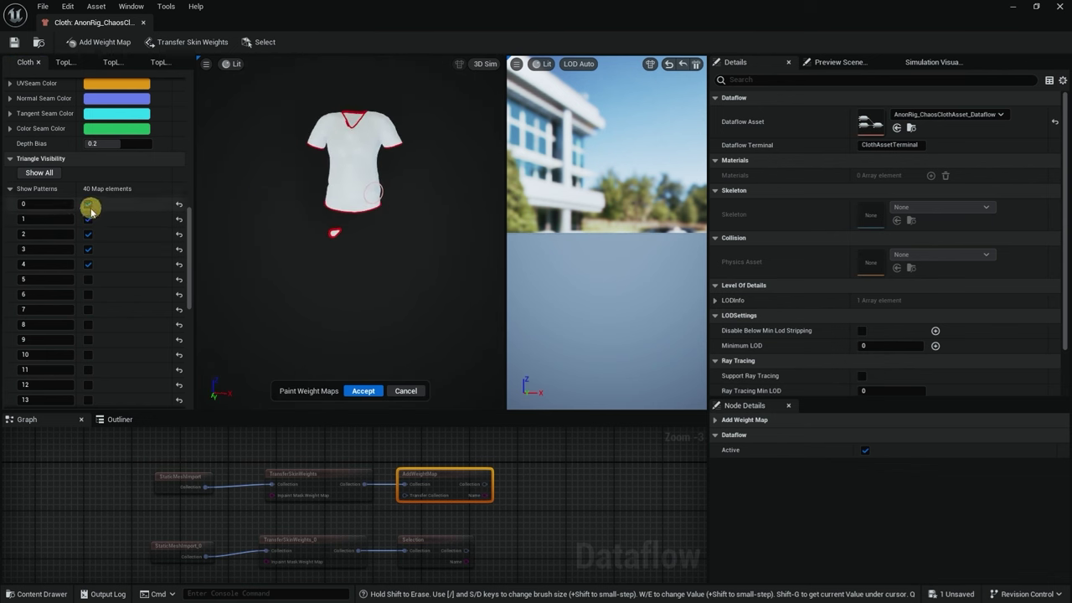
Hide mesh patterns 0 to 3 and show patterns 5 to 35 in the triangle visibility settings to isolate the shorts
left_click(88, 218)
left_click(88, 234)
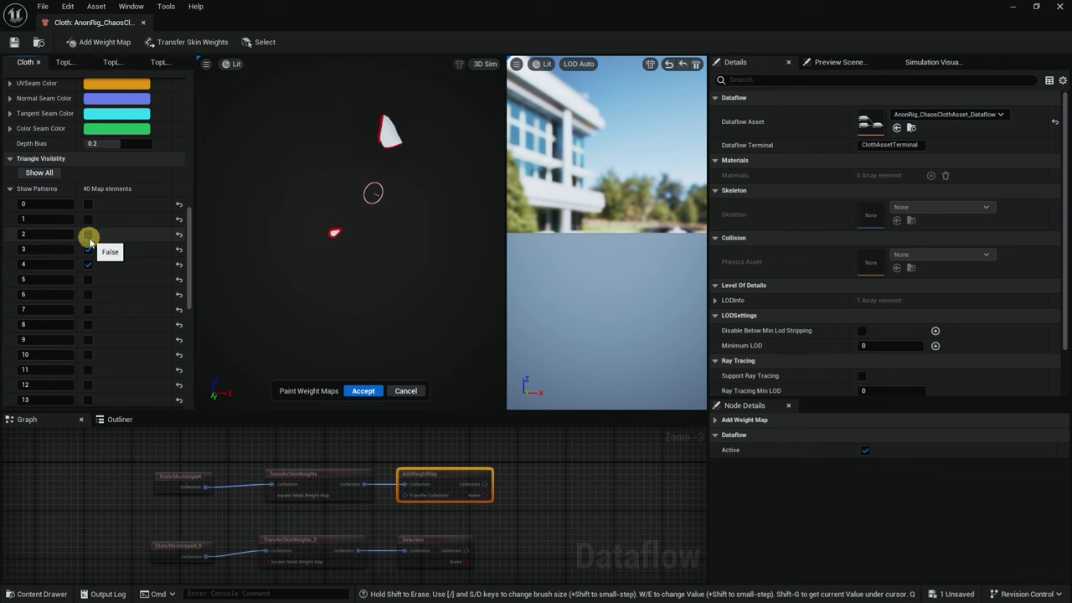
left_click(88, 279)
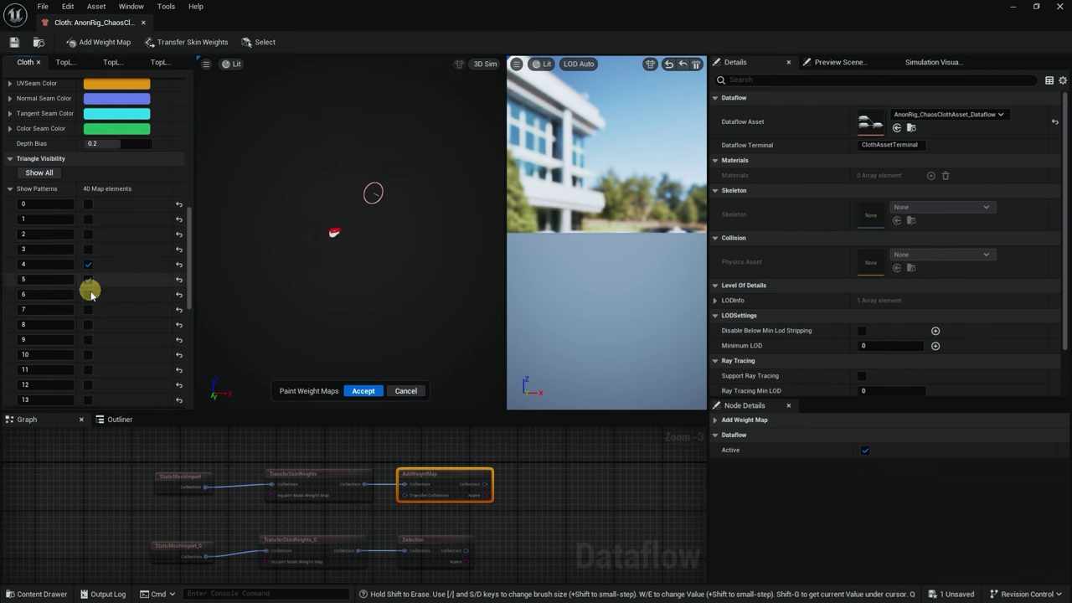
left_click(88, 294)
left_click(88, 309)
left_click(88, 324)
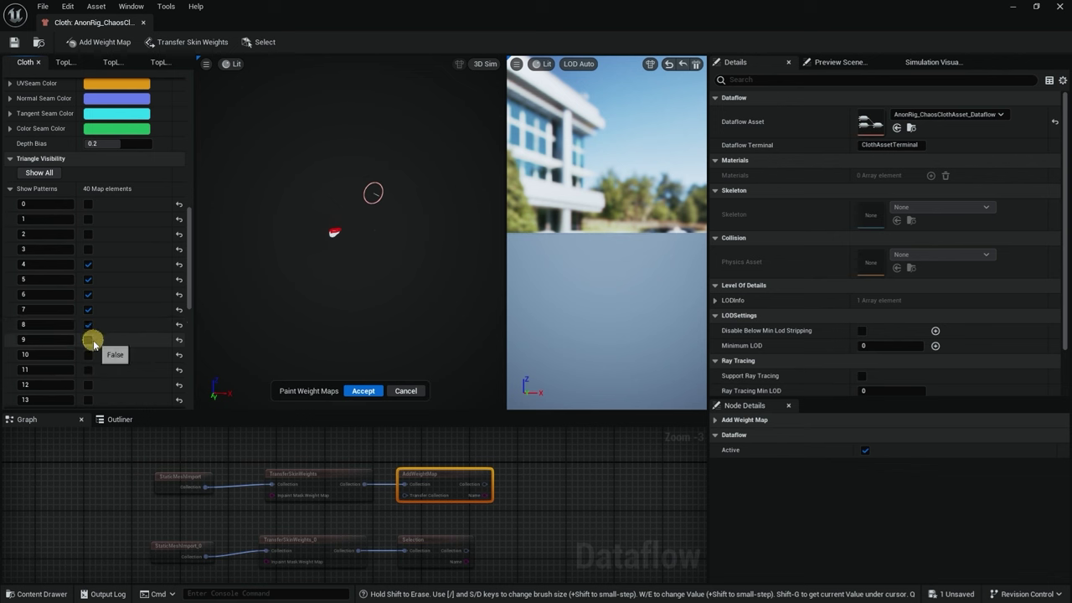
left_click(88, 354)
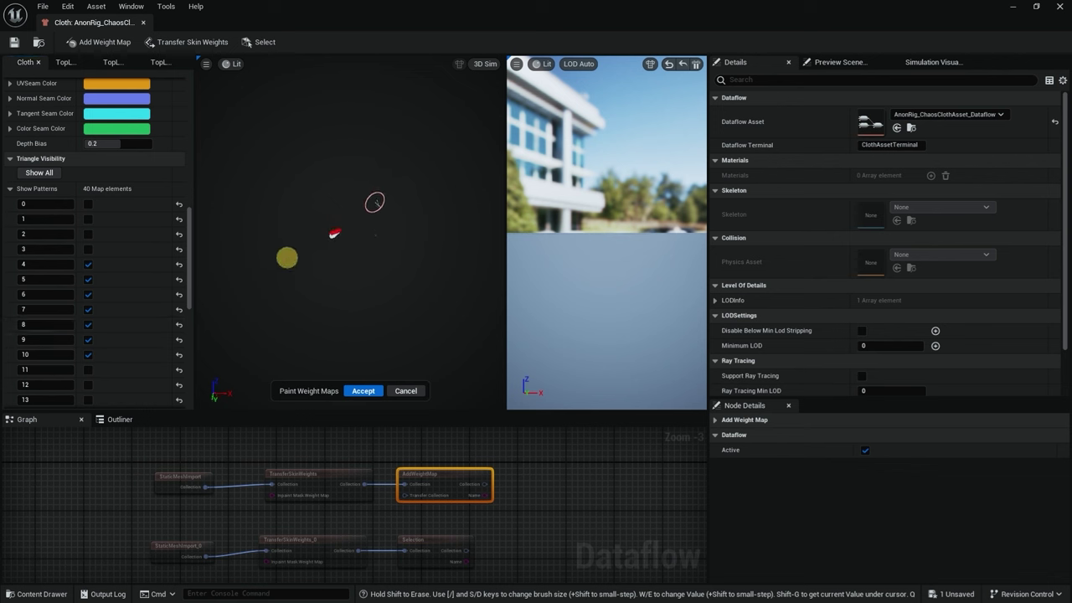
scroll(283, 232, "up", 3)
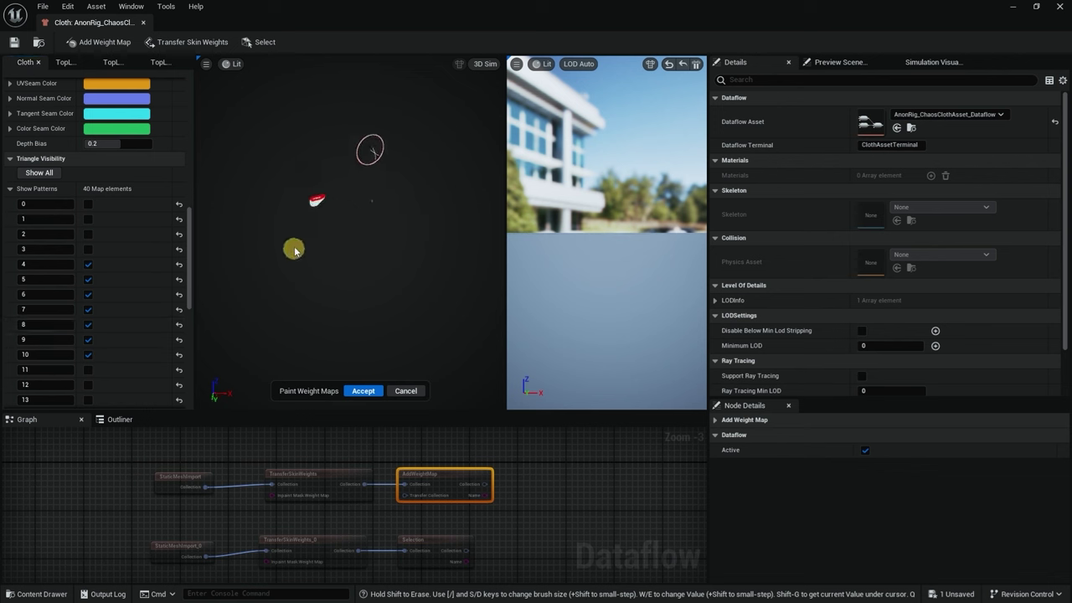
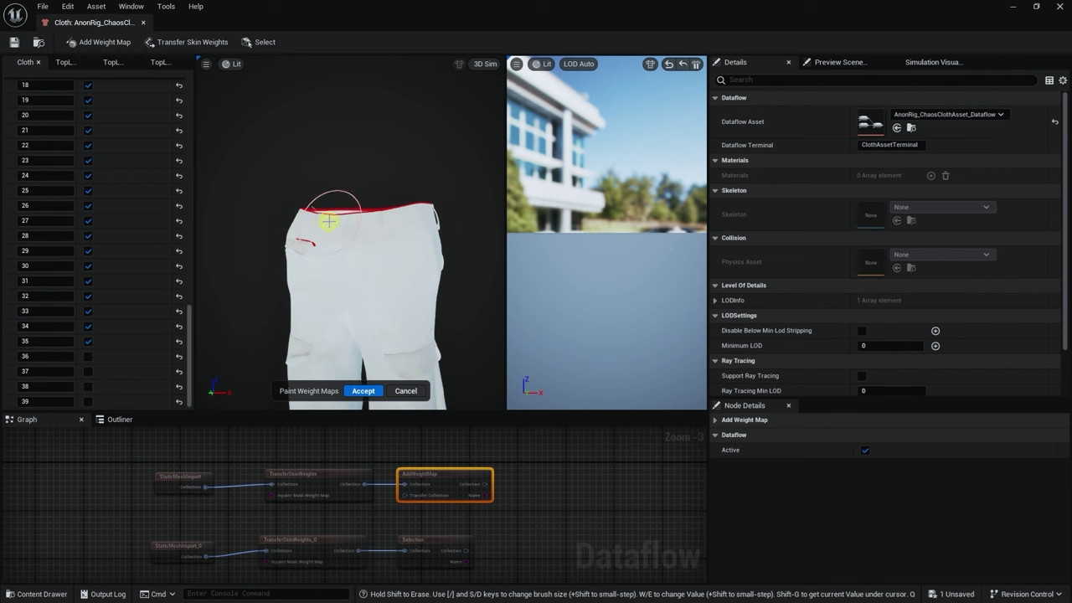
Reduce the weight paint brush's size to about 0.17
left_click_drag(189, 327, 212, 114)
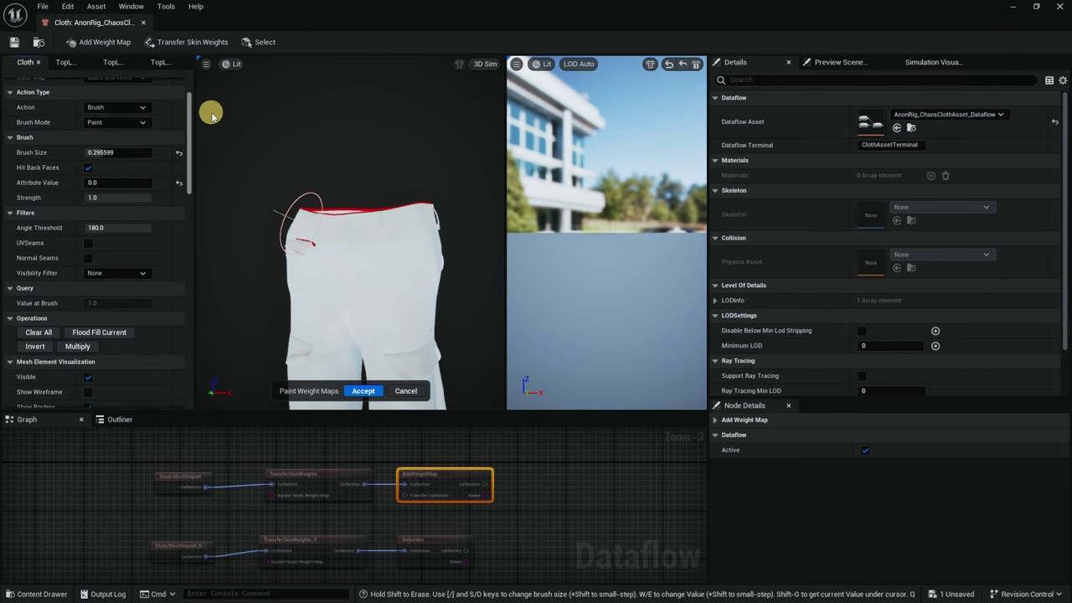
left_click_drag(96, 152, 40, 168)
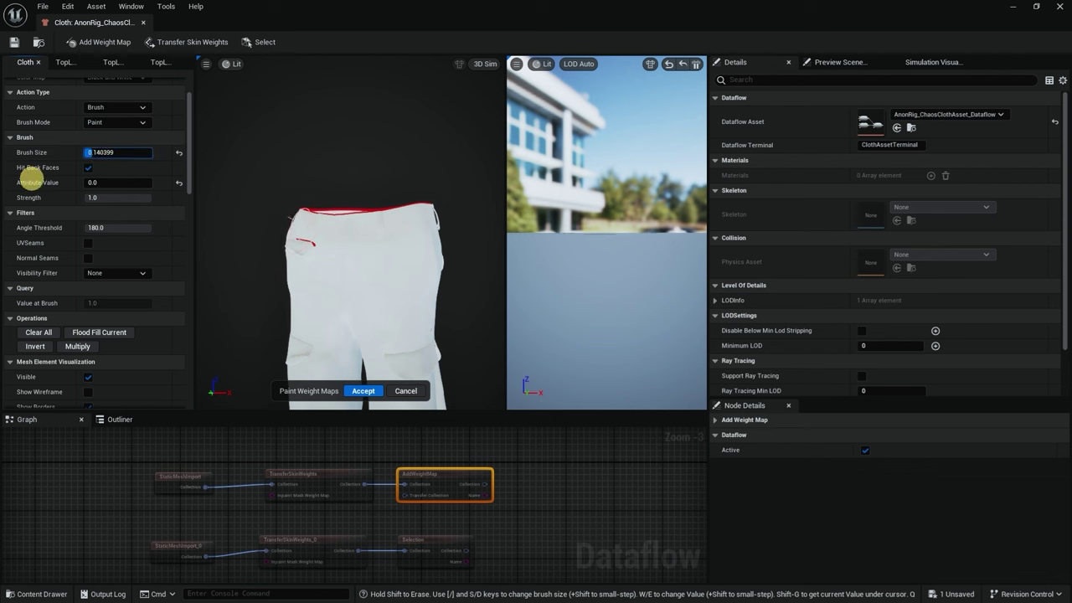
left_click_drag(41, 180, 283, 173)
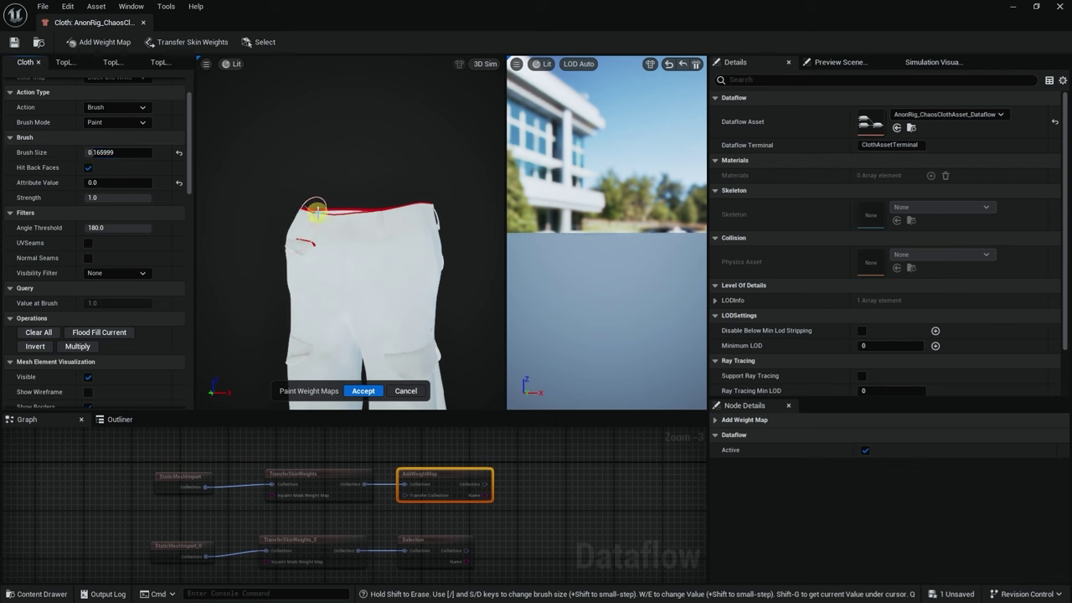
Paint a band of zero weight all around the shorts' waist, covering the front, back and sides
mouse_move(320, 215)
left_mouse_down()
mouse_move(437, 203)
mouse_move(509, 234)
left_mouse_up()
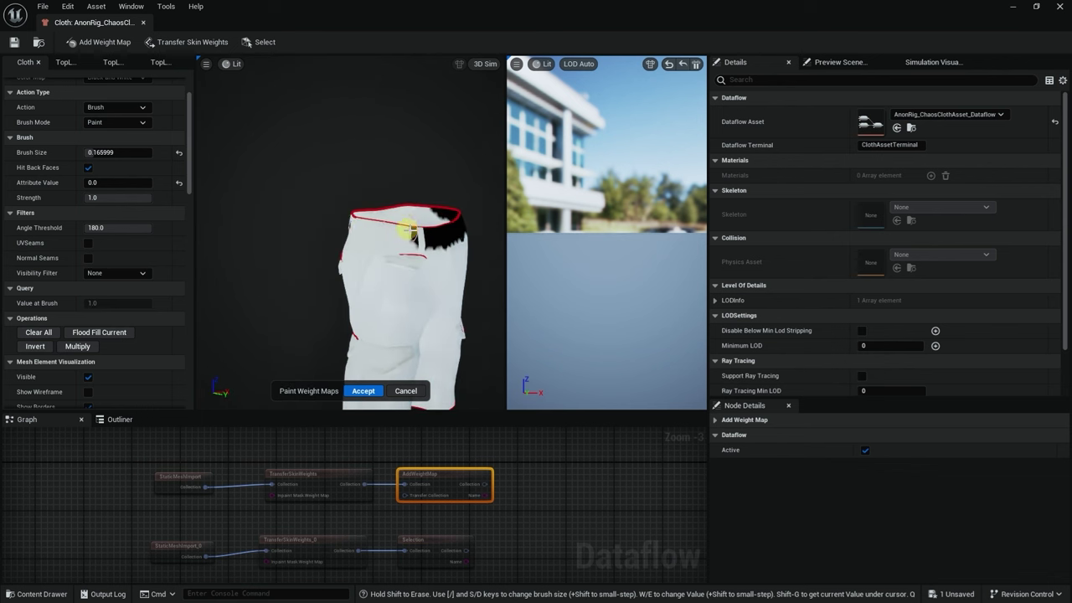
left_click_drag(412, 235, 343, 222)
mouse_move(344, 222)
left_mouse_down("alt")
mouse_move(407, 213)
mouse_move(455, 234)
mouse_move(370, 220)
mouse_move(208, 262)
mouse_move(472, 229)
mouse_move(236, 225)
left_mouse_up("alt")
scroll(393, 226, "up", 3)
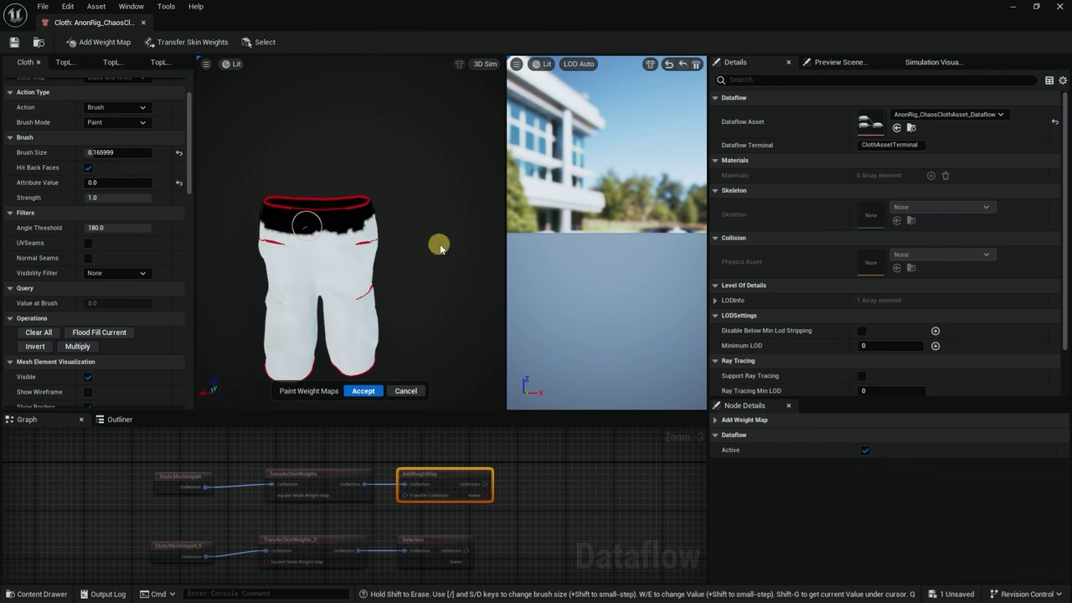
mouse_move(372, 231)
left_mouse_down()
mouse_move(247, 215)
mouse_move(416, 242)
mouse_move(237, 229)
left_mouse_up()
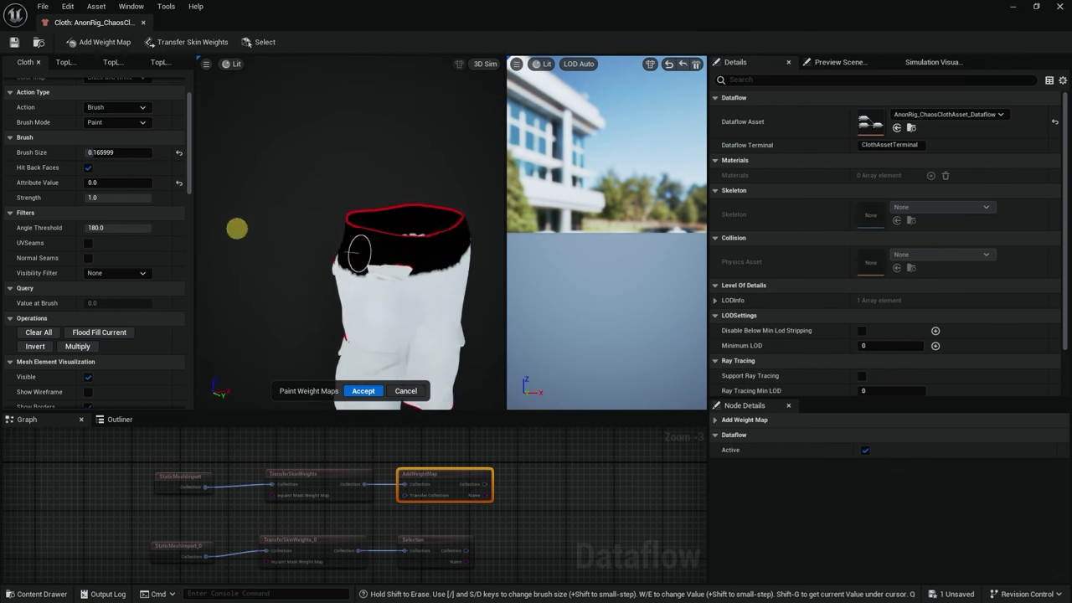
mouse_move(408, 257)
left_mouse_down("alt")
mouse_move(326, 262)
mouse_move(393, 260)
left_mouse_up("alt")
Turn on mesh pattern 3 in the triangle visibility settings to bring back a shirt piece
left_click_drag(189, 180, 201, 287)
left_click(87, 277)
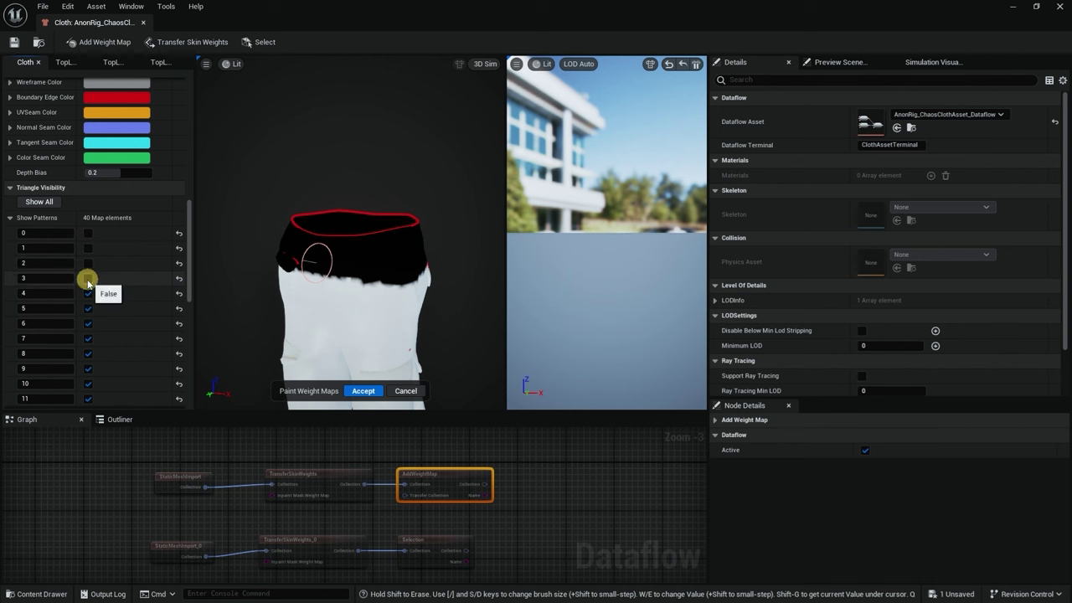
Make patterns 0 and 1 visible again in the weight painting view, leaving pattern 2 hidden
left_click(88, 263)
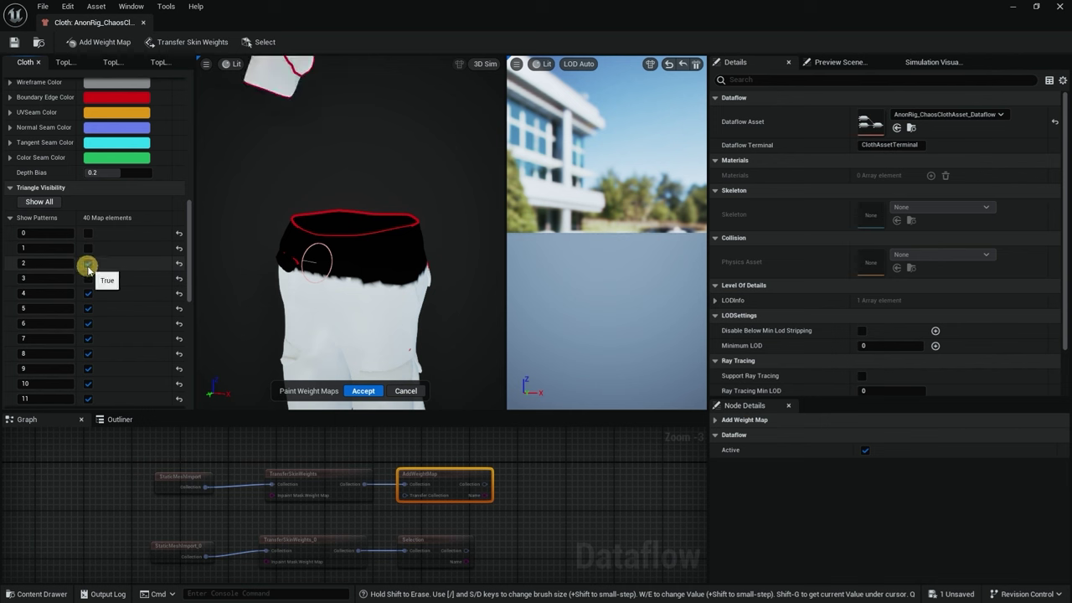
left_click(88, 264)
left_click(88, 248)
left_click(88, 233)
Paint weight value 0 around the waist of the trousers, just below the shirt's hem
left_click_drag(236, 222, 493, 196, "alt")
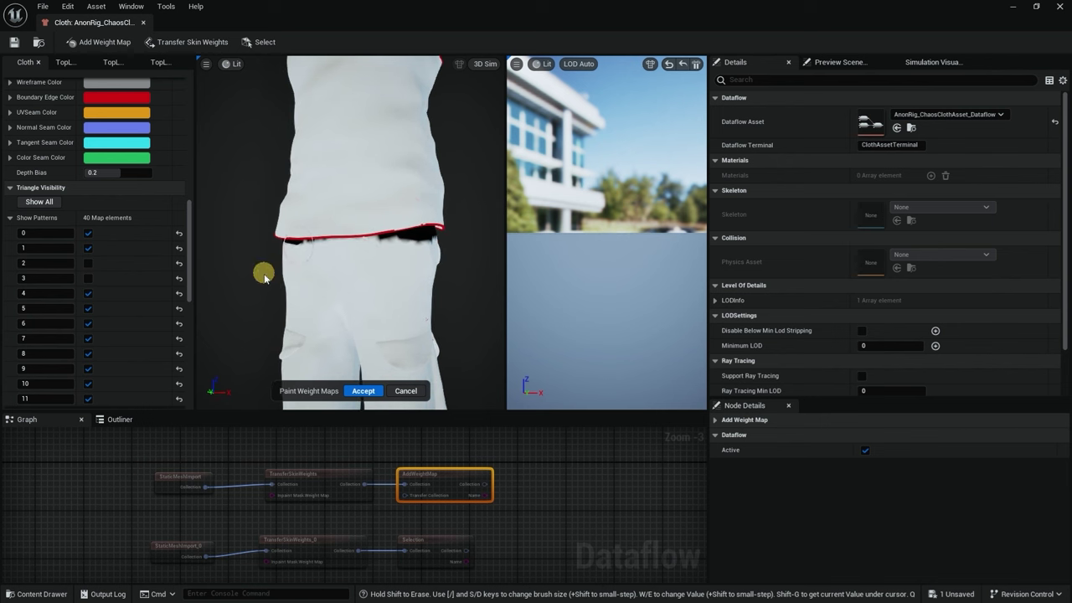
mouse_move(391, 250)
left_mouse_down()
mouse_move(321, 251)
mouse_move(401, 252)
mouse_move(423, 238)
mouse_move(184, 262)
mouse_move(414, 252)
mouse_move(338, 240)
left_mouse_up()
mouse_move(252, 249)
left_mouse_down()
mouse_move(288, 240)
mouse_move(271, 255)
mouse_move(321, 245)
mouse_move(287, 243)
mouse_move(391, 257)
mouse_move(419, 246)
left_mouse_up()
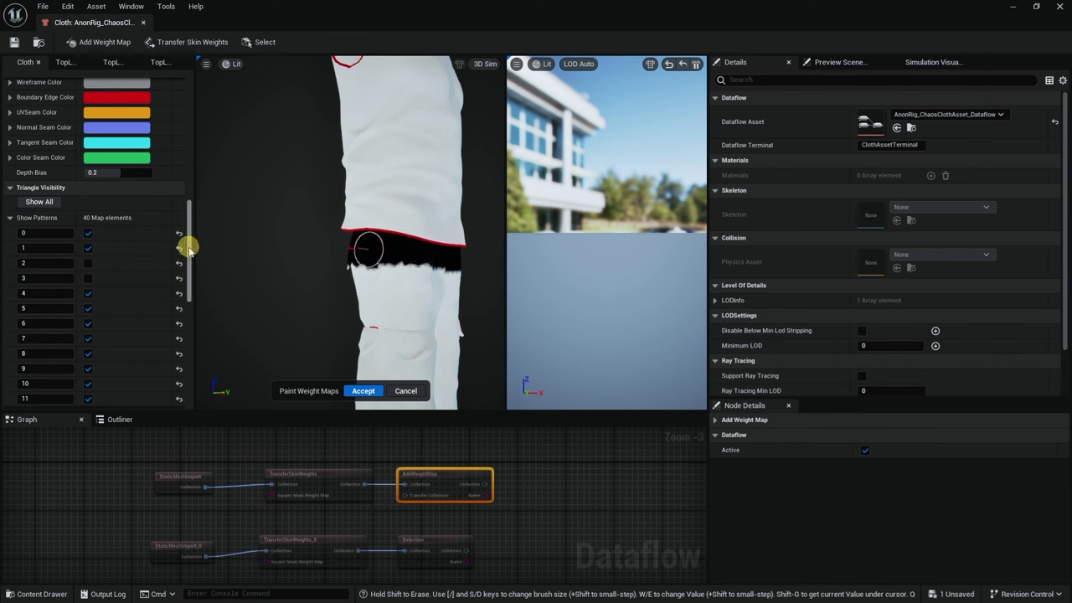
Switch the brush mode to Smooth, soften the painted weight border all around the trousers' waist, and accept the weight map
mouse_move(189, 242)
left_mouse_down()
mouse_move(196, 125)
mouse_move(179, 134)
left_mouse_up()
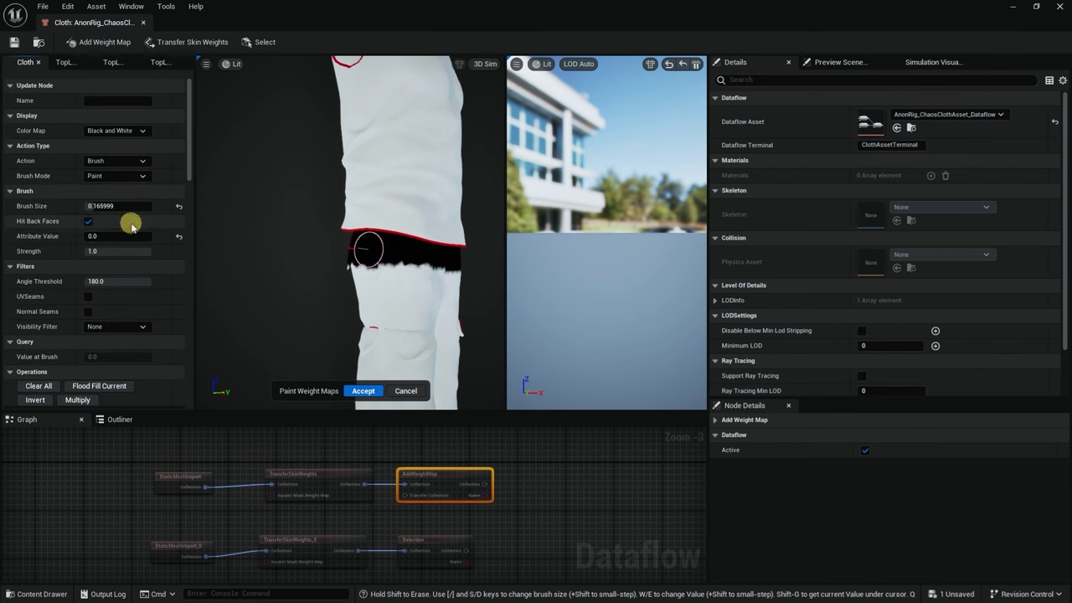
left_click(117, 176)
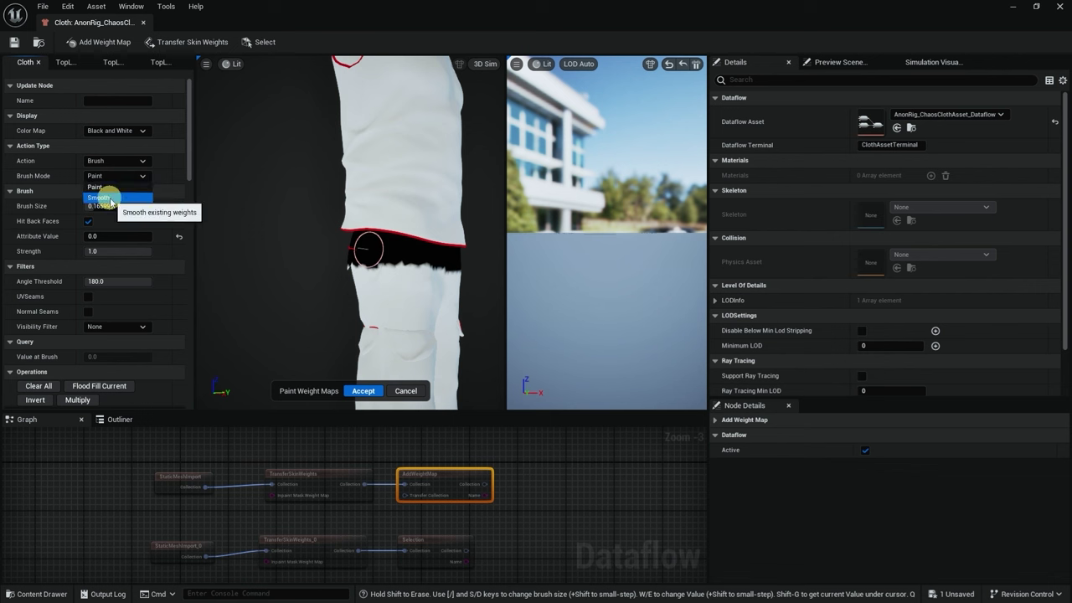
left_click(105, 198)
mouse_move(390, 273)
left_mouse_down()
mouse_move(362, 274)
mouse_move(503, 282)
mouse_move(312, 273)
mouse_move(447, 275)
mouse_move(312, 263)
left_mouse_up()
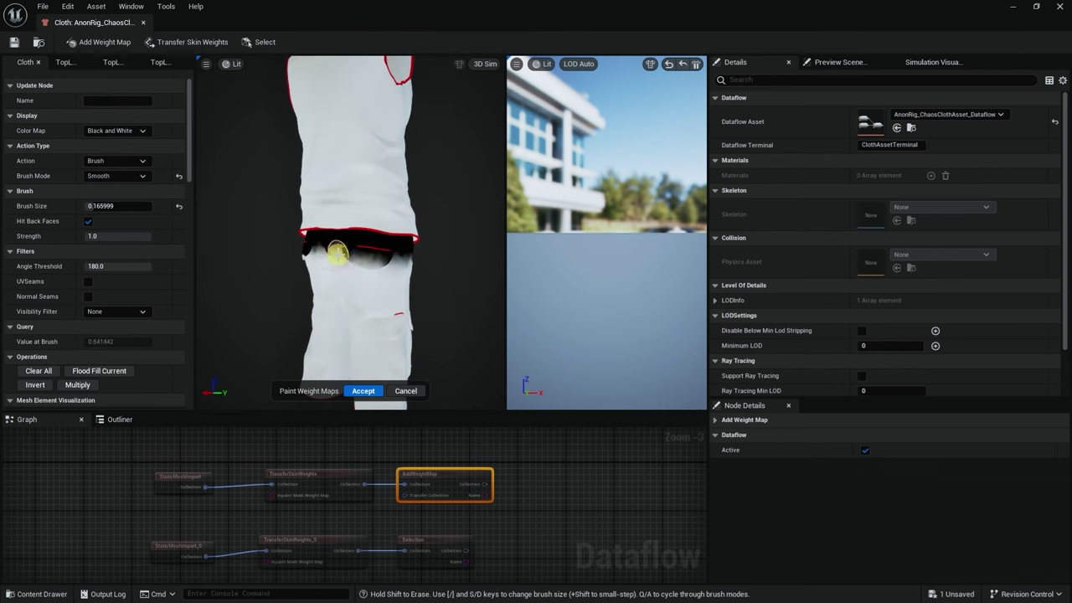
mouse_move(338, 253)
left_mouse_down("alt")
mouse_move(411, 266)
mouse_move(242, 256)
left_mouse_up("alt")
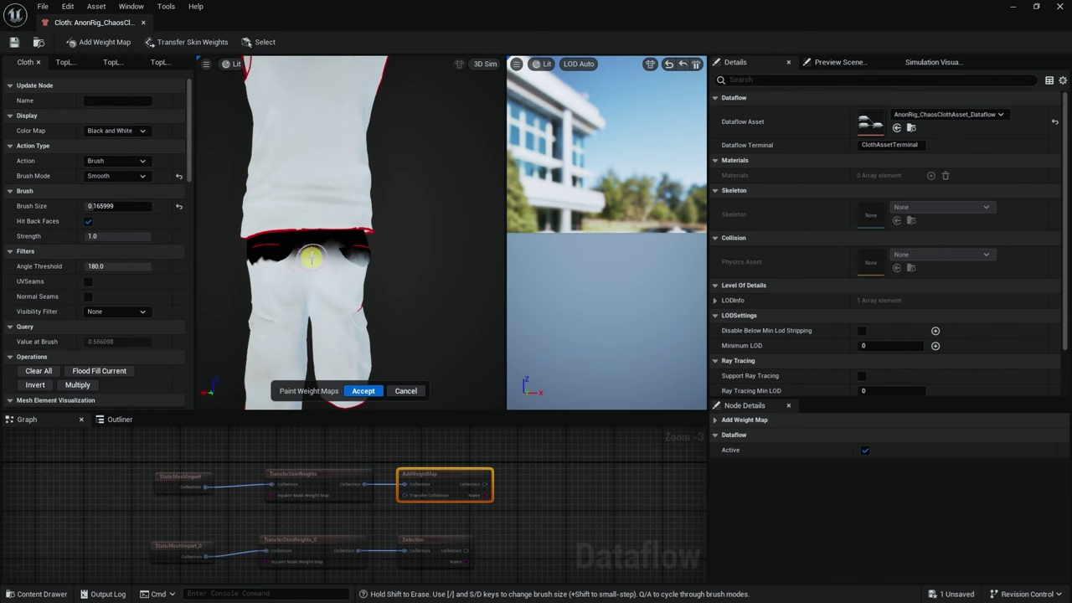
mouse_move(311, 257)
left_mouse_down("alt")
mouse_move(271, 262)
mouse_move(407, 285)
left_mouse_up("alt")
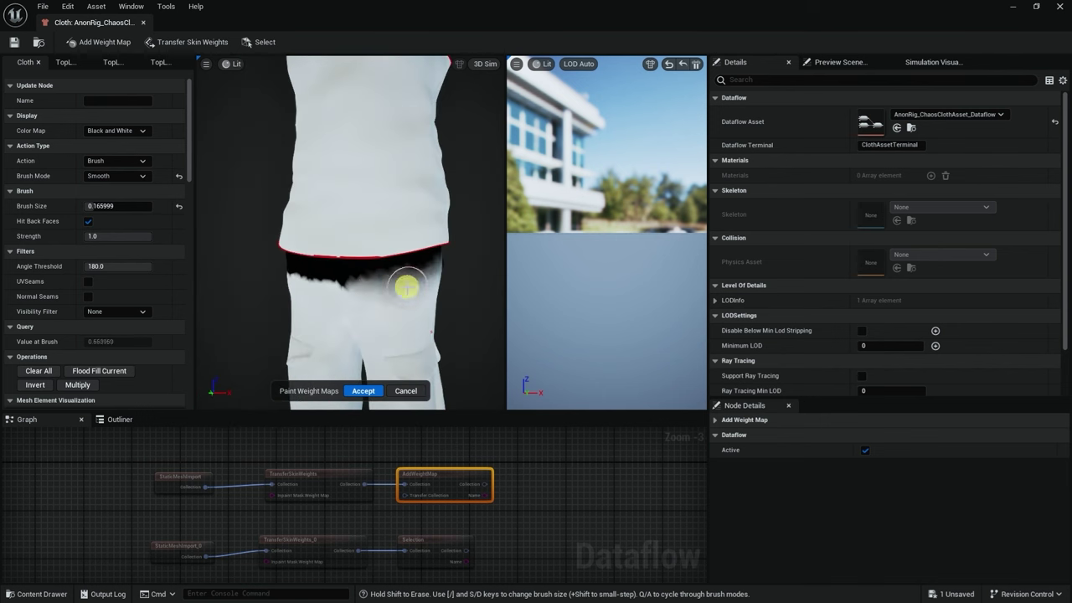
left_click_drag(306, 289, 374, 290, "alt")
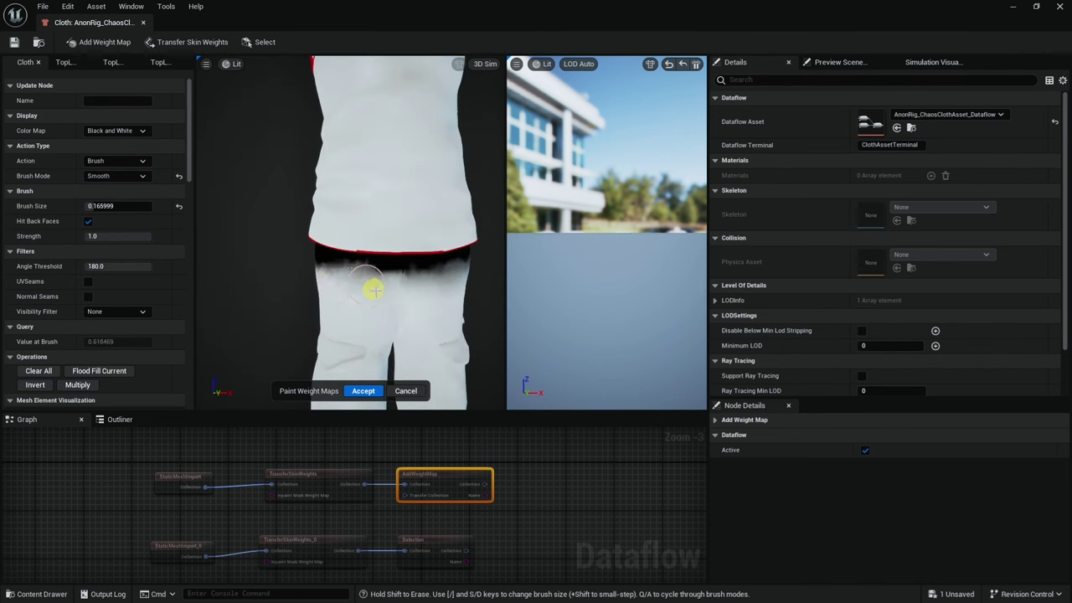
left_click(366, 391)
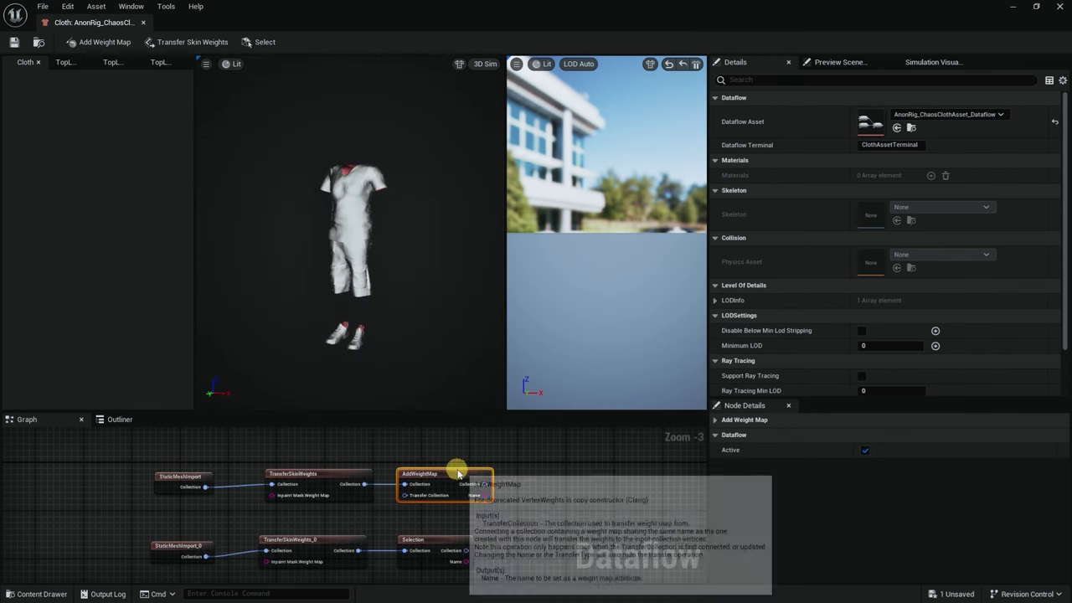
Add a MergeClothCollections node fed by the AddWeightMap node's Collection output
scroll(377, 351, "up", 6)
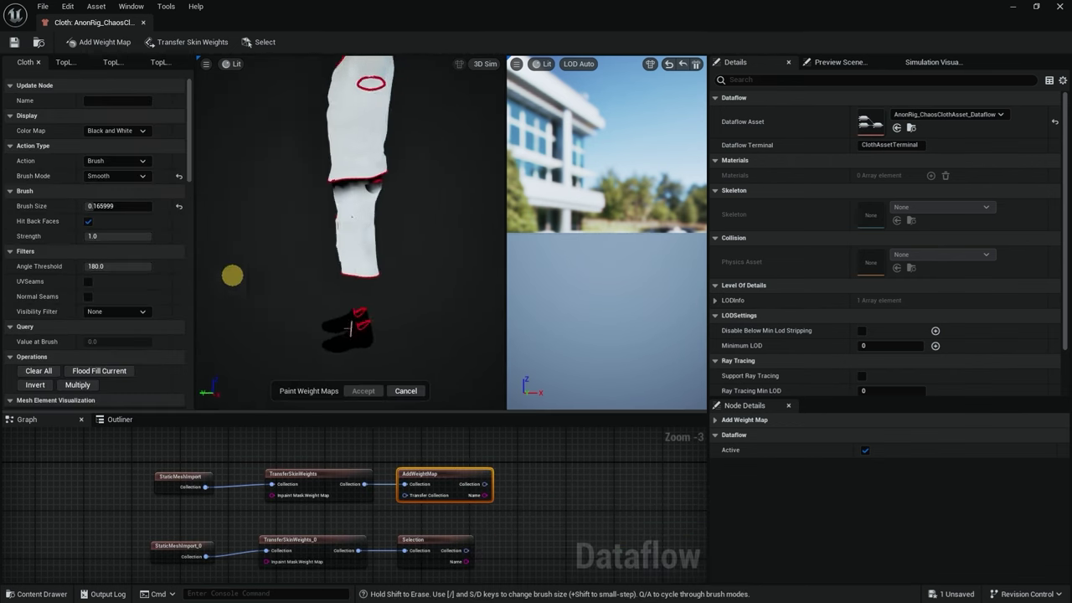
left_click_drag(168, 287, 386, 144, "alt")
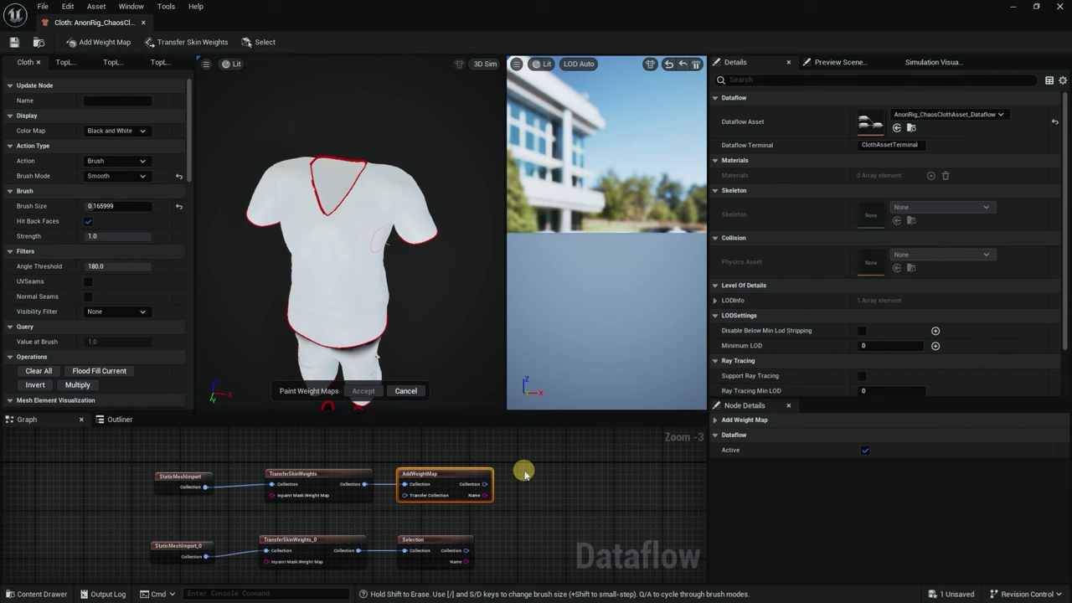
right_click_drag(524, 474, 420, 462)
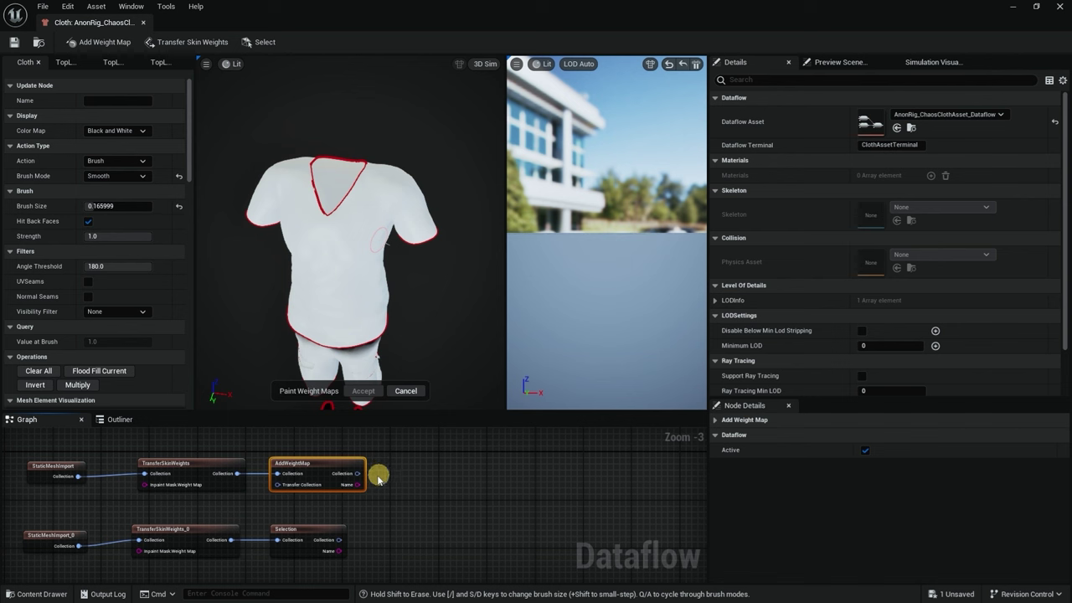
left_click_drag(357, 473, 421, 499)
type("merge")
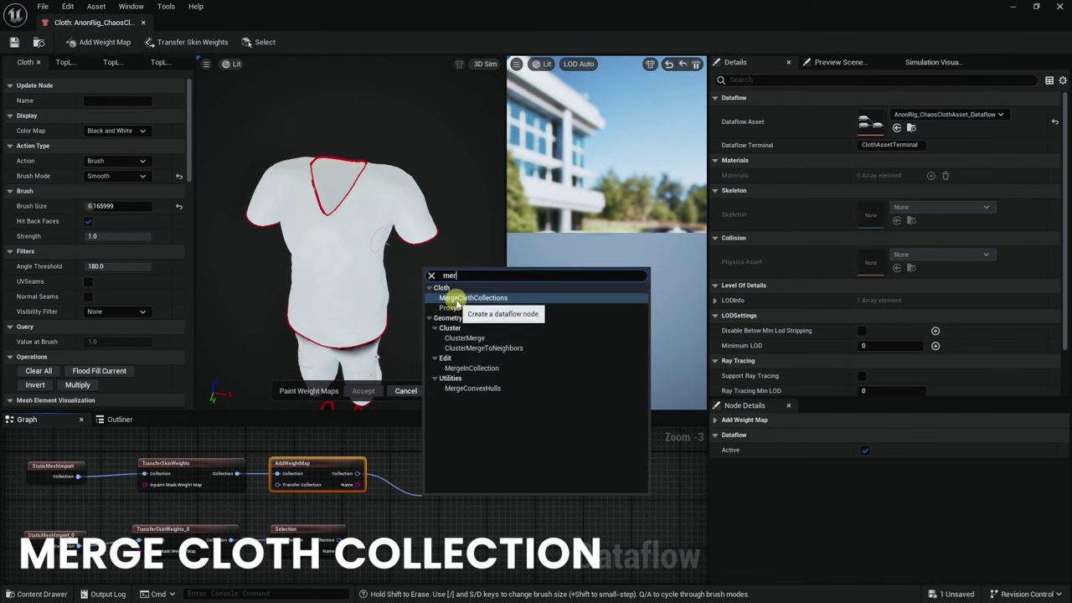
left_click(444, 298)
left_click(463, 490)
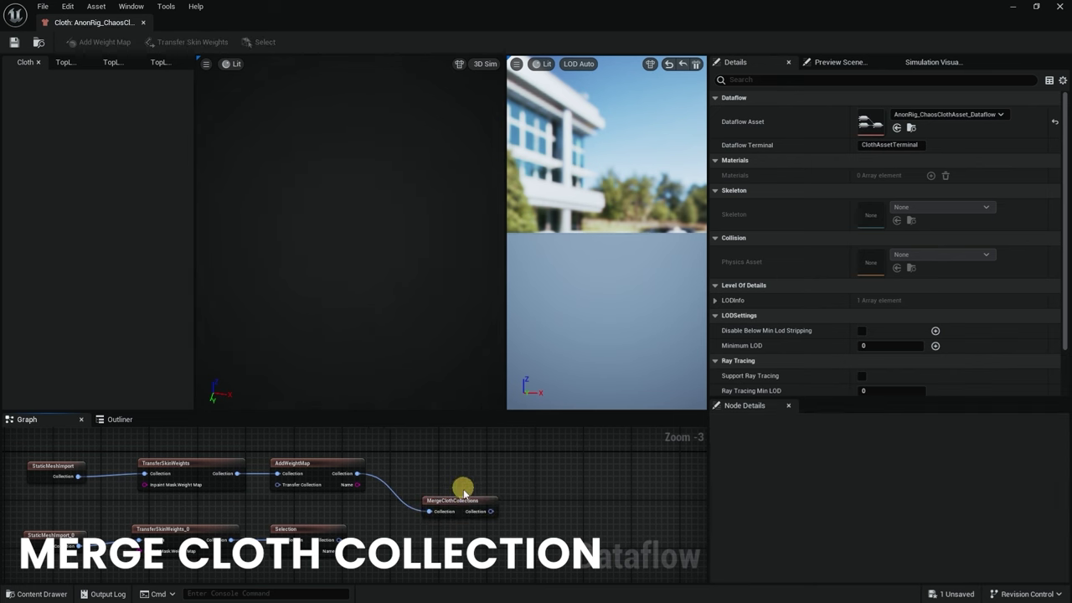
Add an option pin to MergeClothCollections and connect the Selection node's Collection output to it
right_click_drag(465, 477, 459, 458)
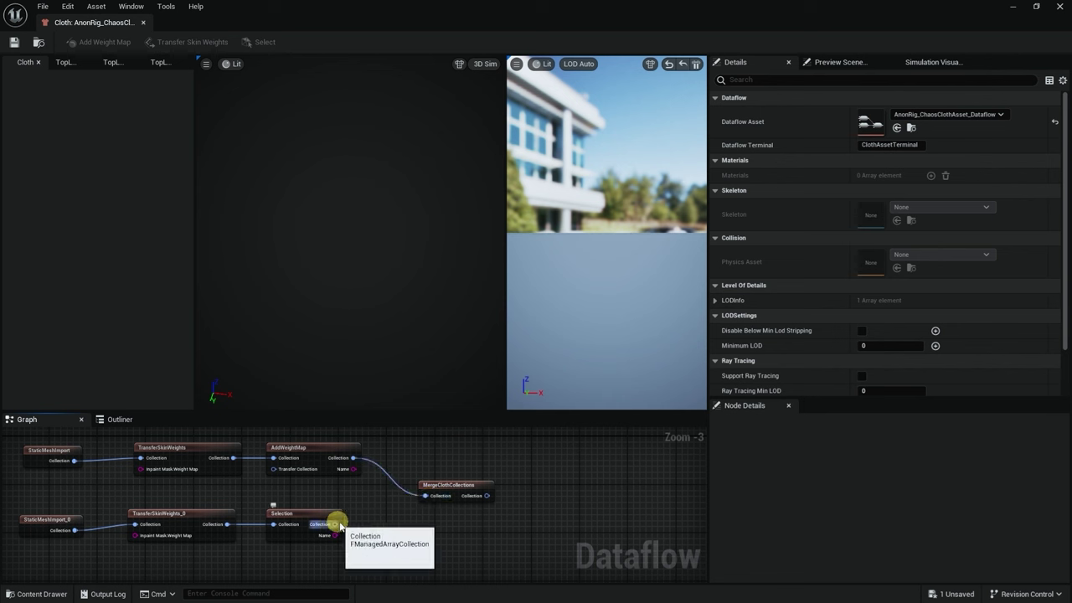
right_click(448, 493)
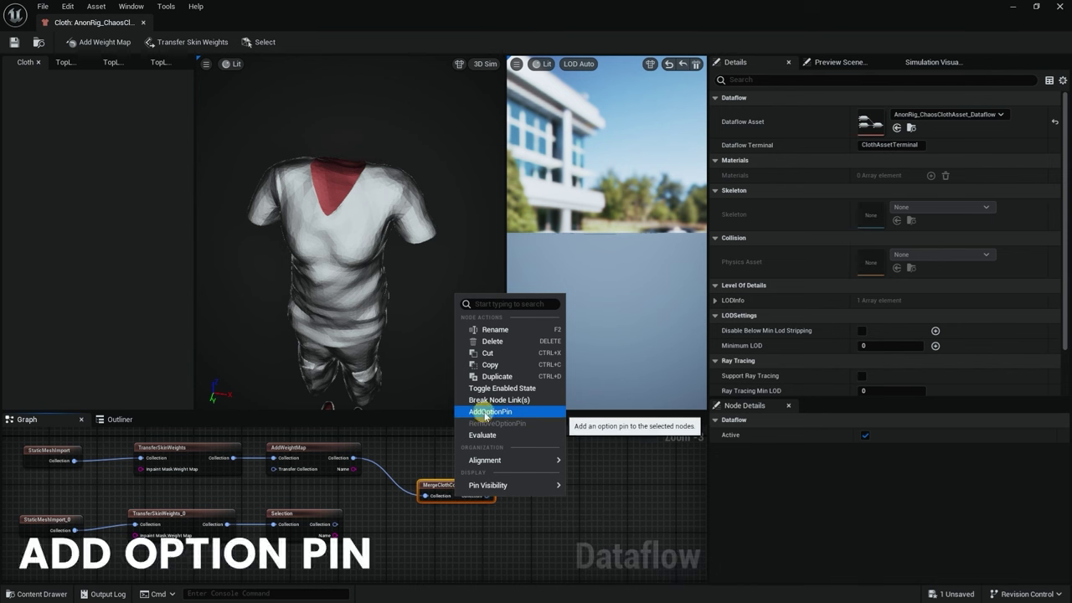
left_click(486, 412)
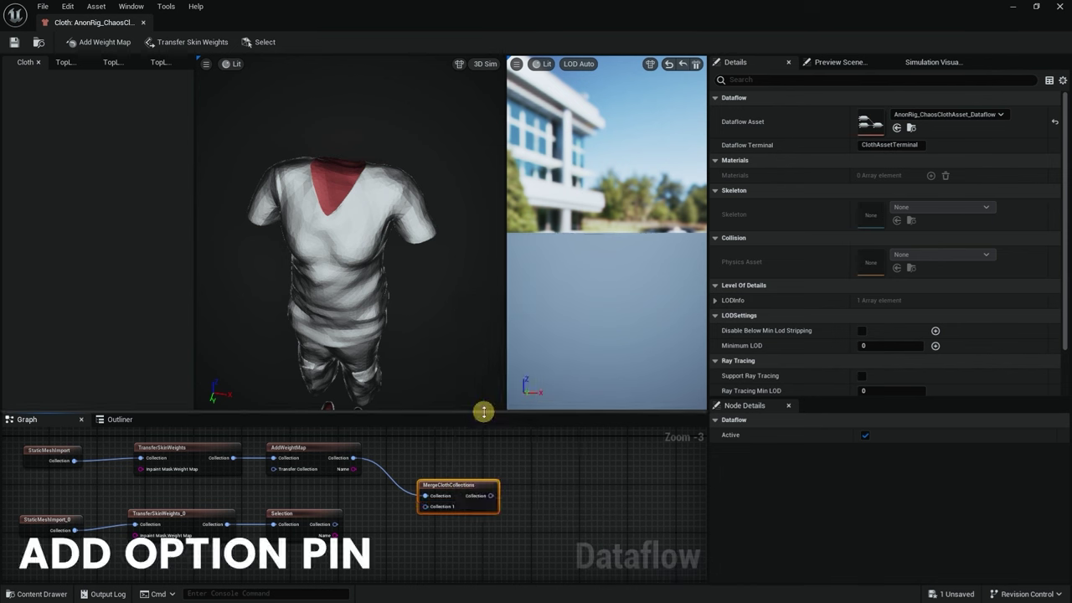
left_click(430, 540)
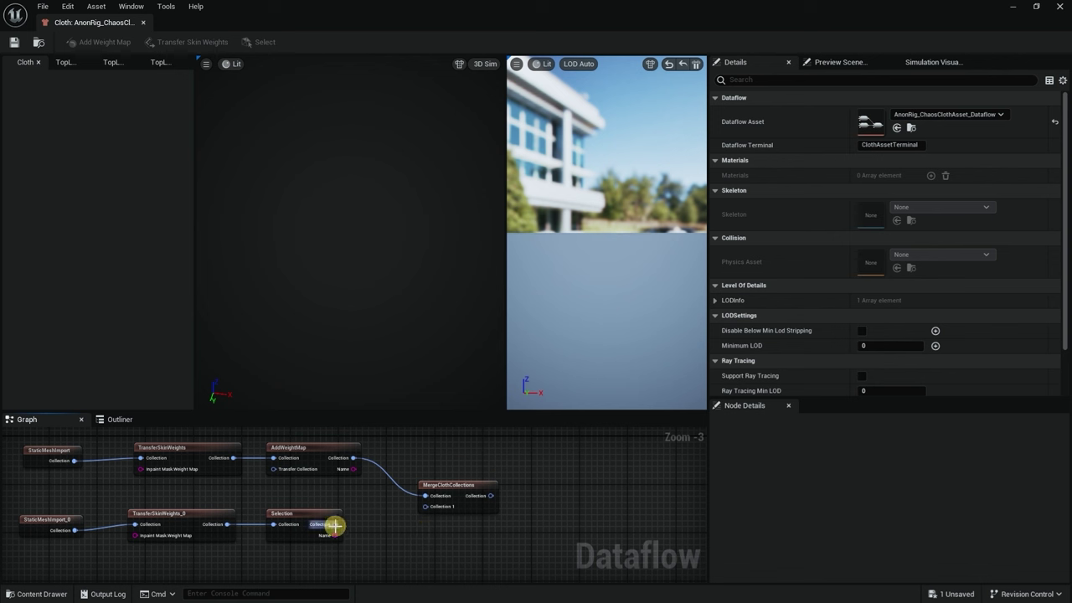
left_click_drag(334, 524, 430, 509)
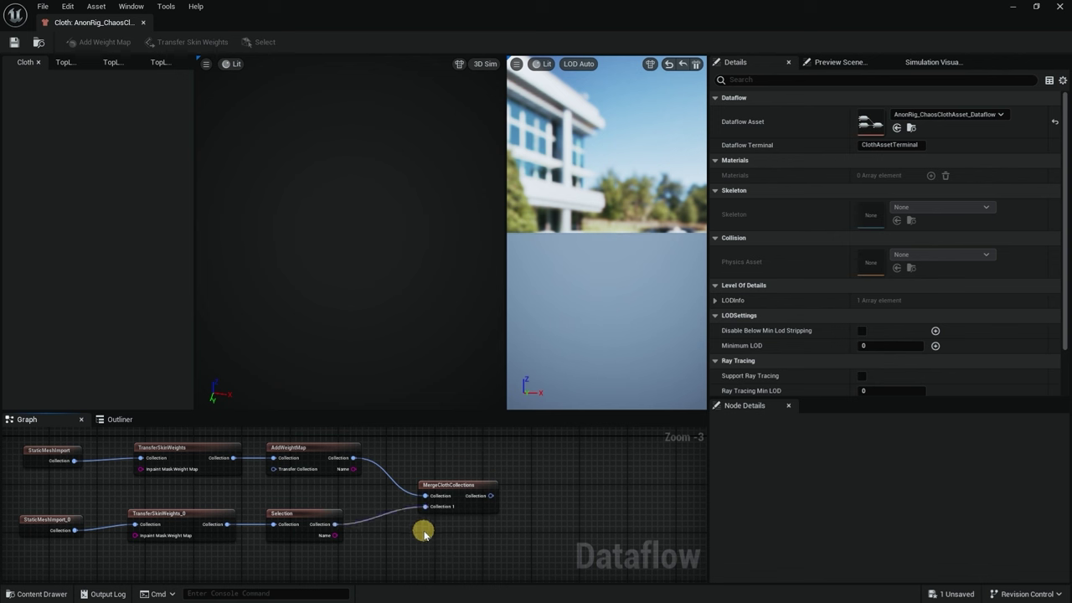
Compare the output of MergeClothCollections with the StaticMeshImport_0 body and the AddWeightMap clothing
left_click(443, 488)
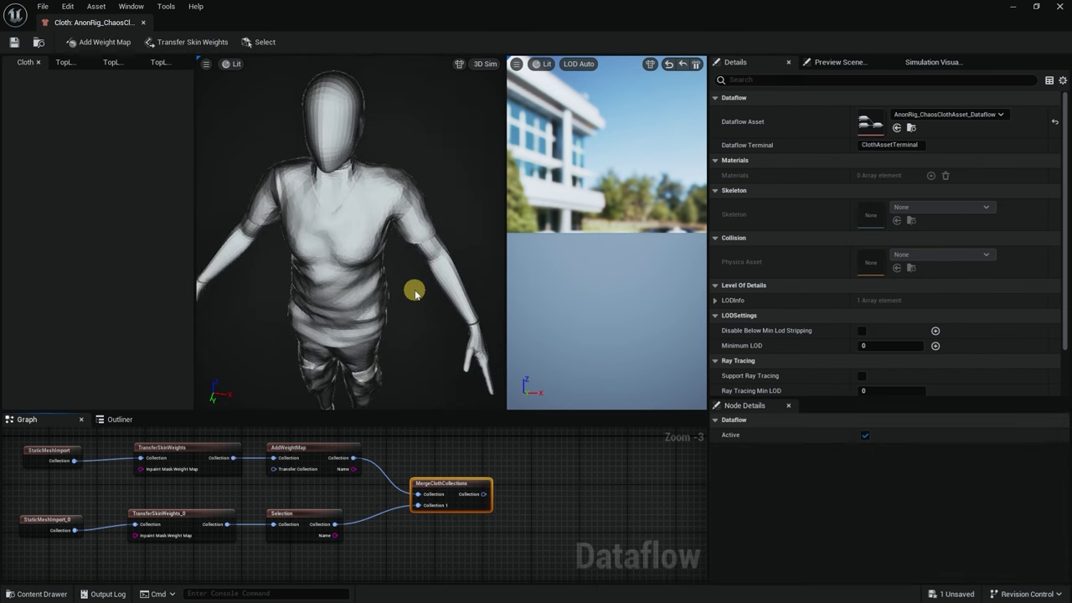
left_click_drag(397, 295, 351, 268)
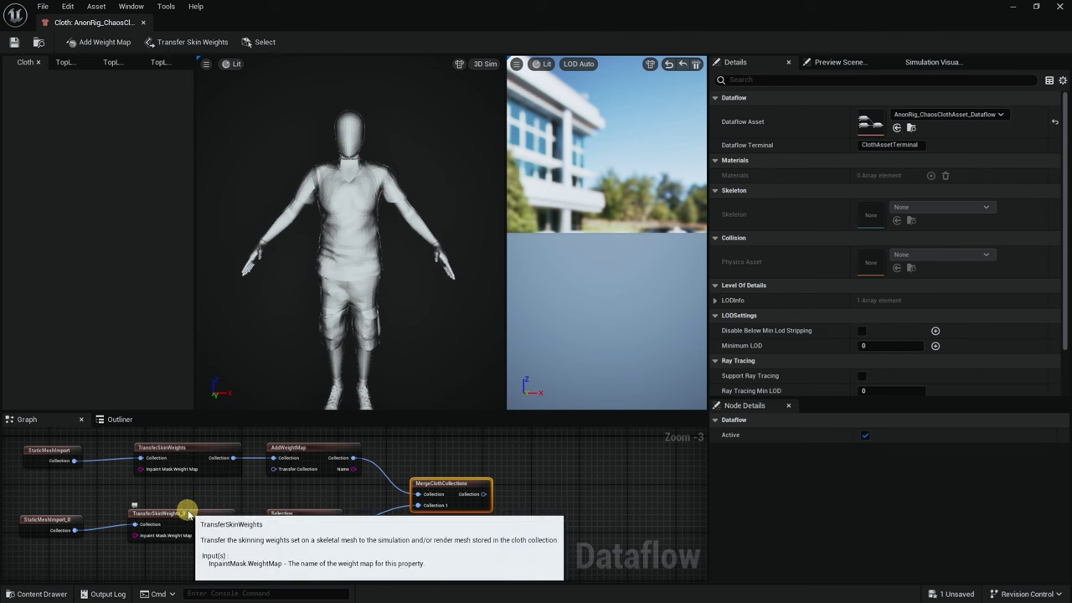
left_click(52, 520)
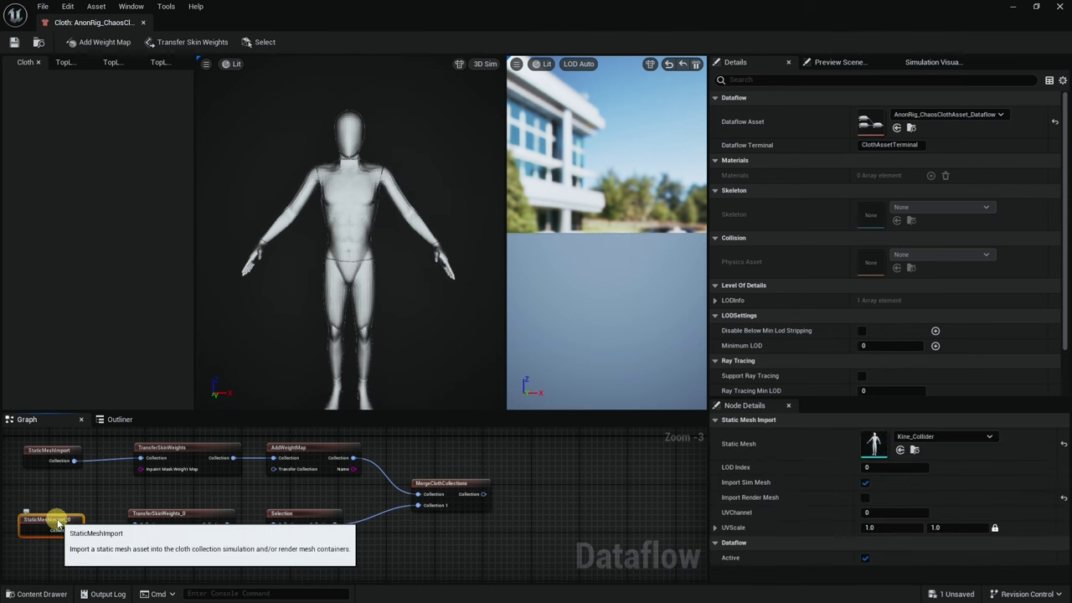
double_click(351, 465)
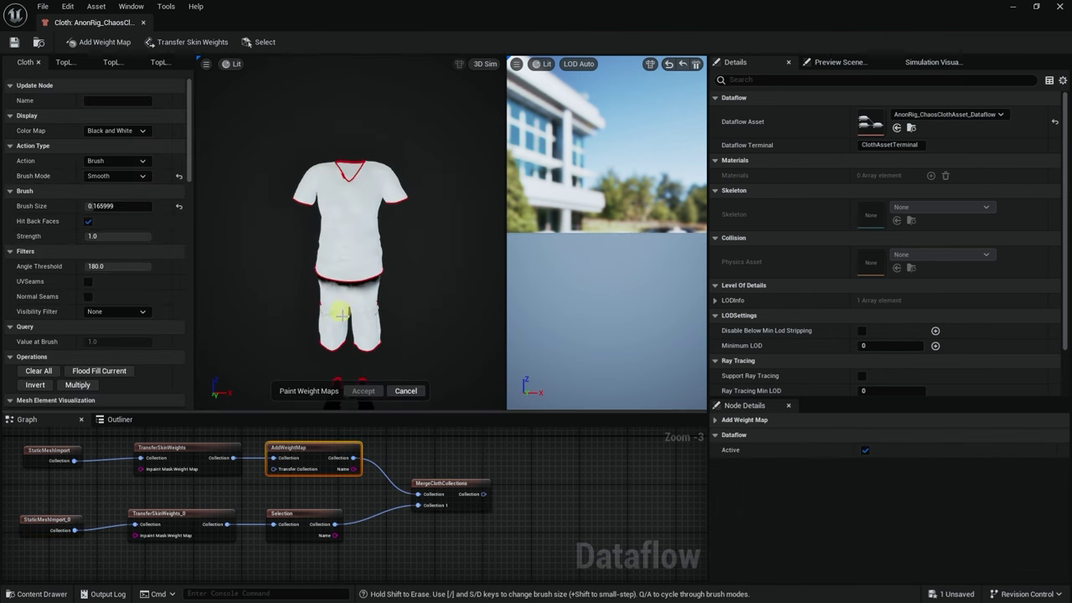
left_click(431, 484)
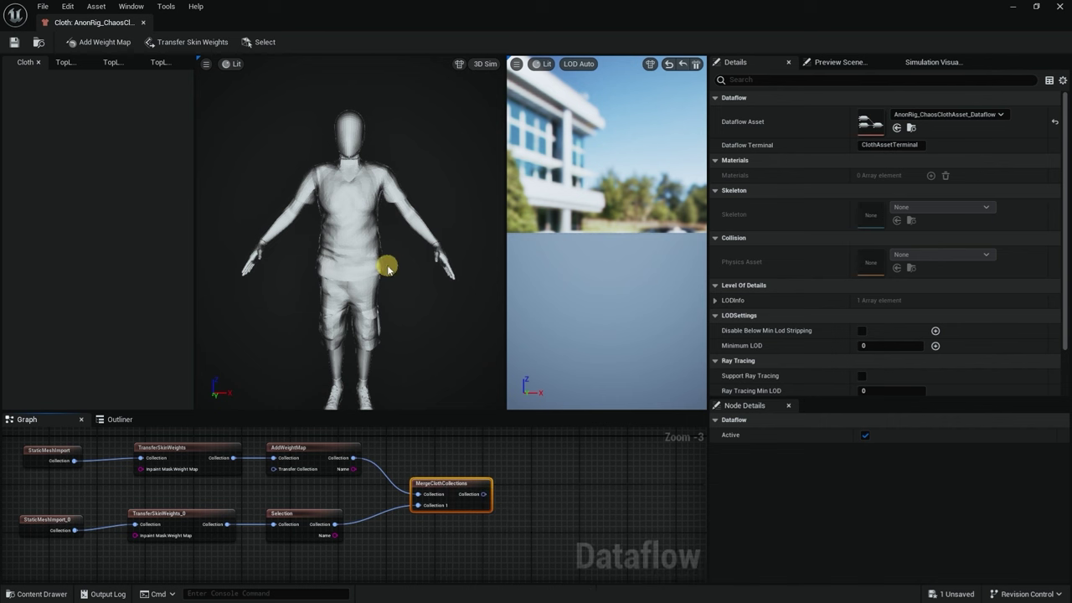
left_click_drag(387, 268, 394, 262)
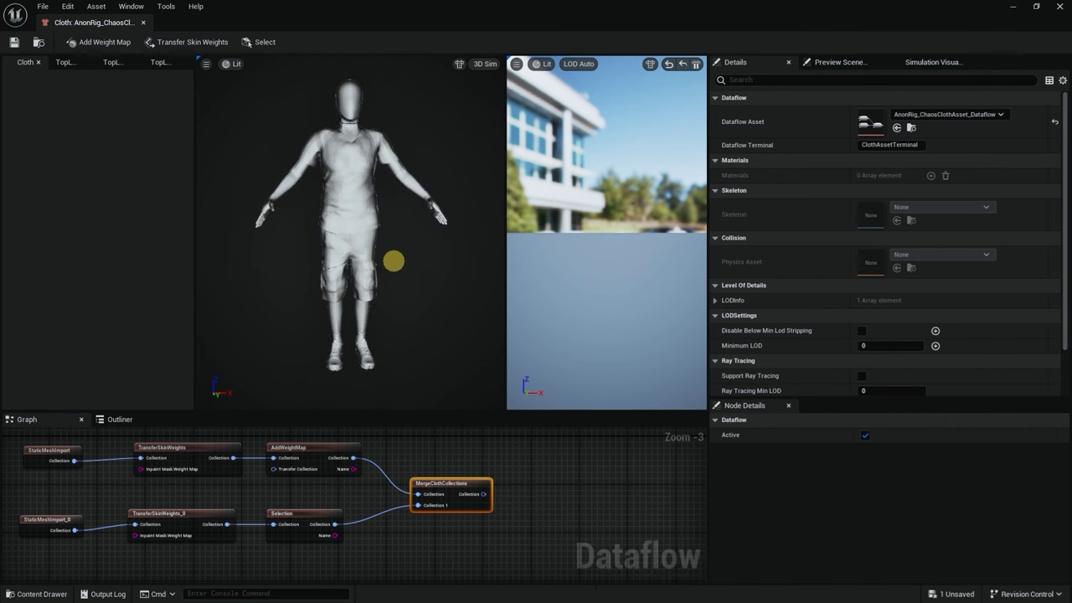
Add a SimulationDefaultConfig node after MergeClothCollections and line it up with that node
right_click_drag(535, 496, 335, 500)
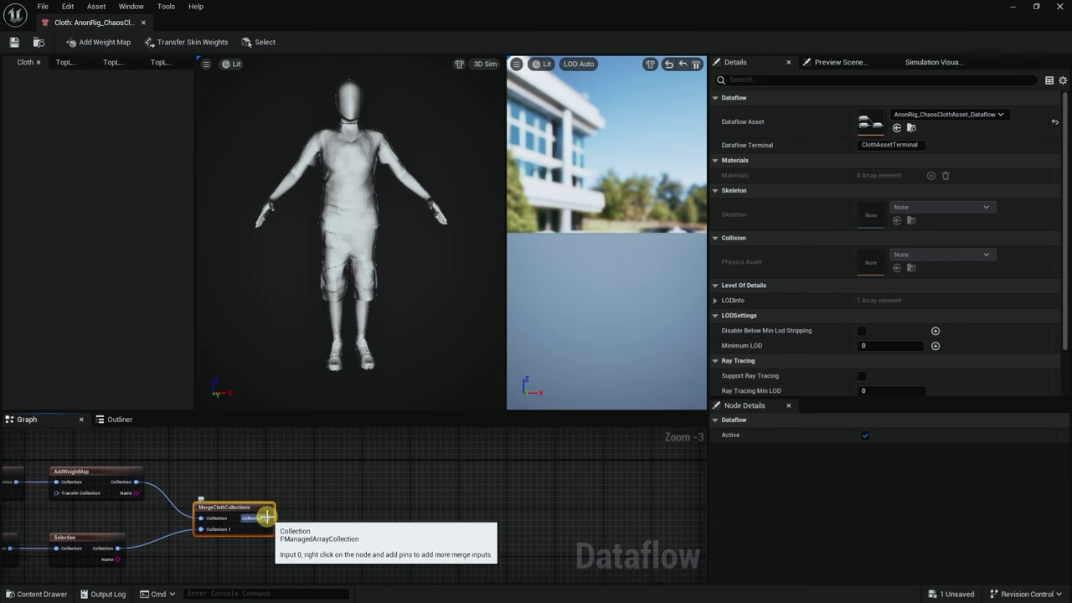
left_click_drag(268, 519, 315, 522)
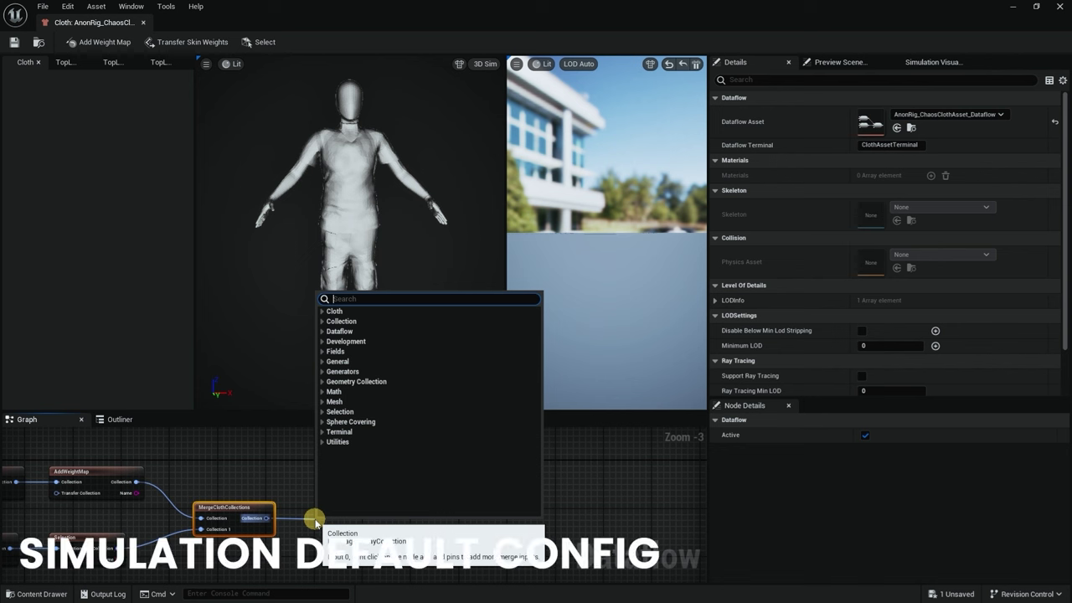
type("simu")
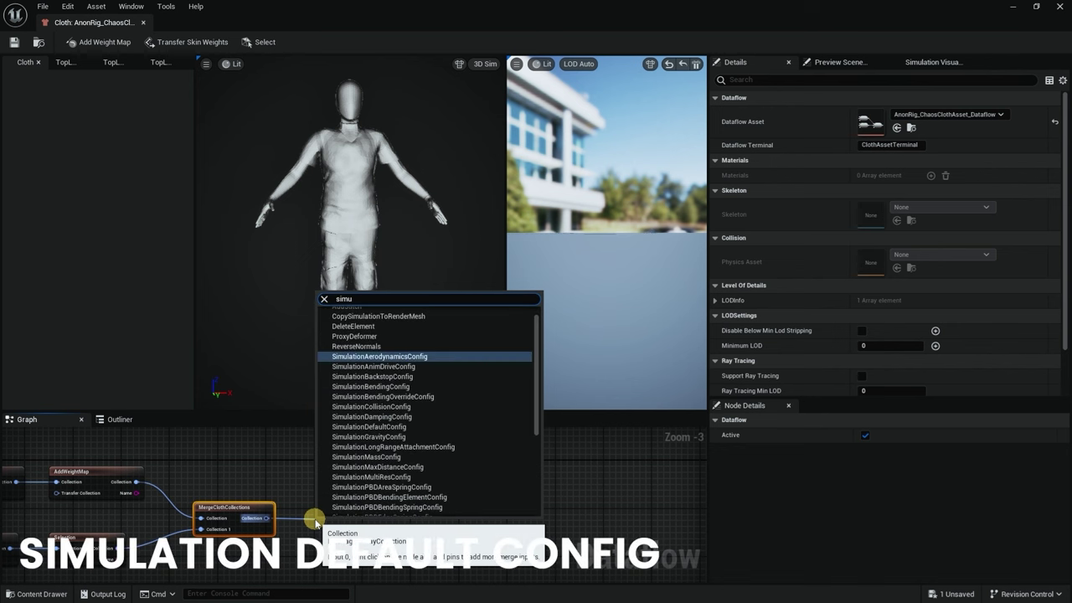
left_click(368, 426)
left_click(359, 468)
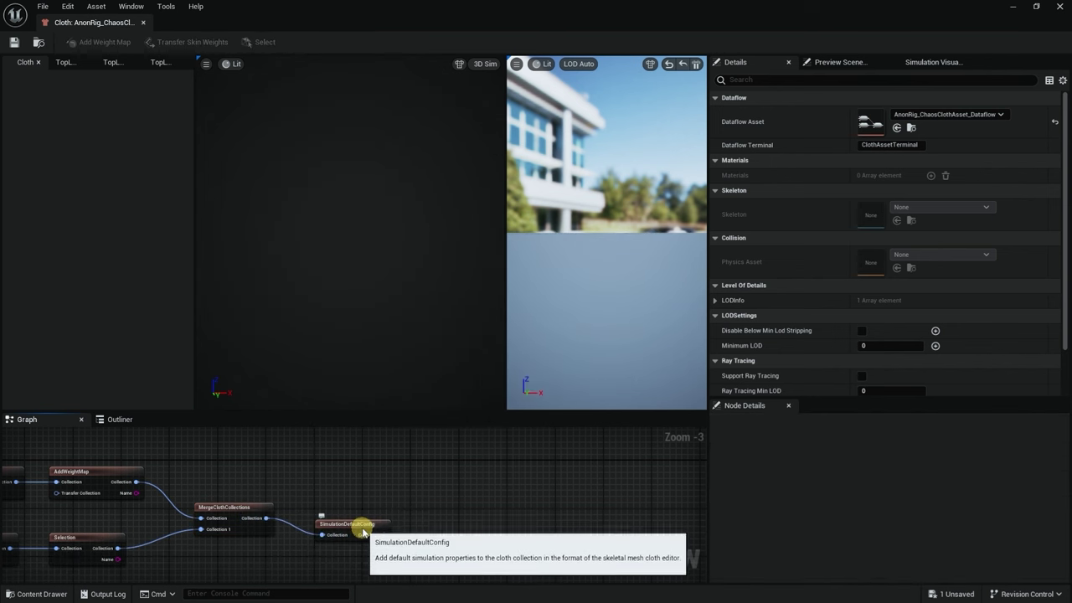
left_click_drag(360, 524, 351, 509)
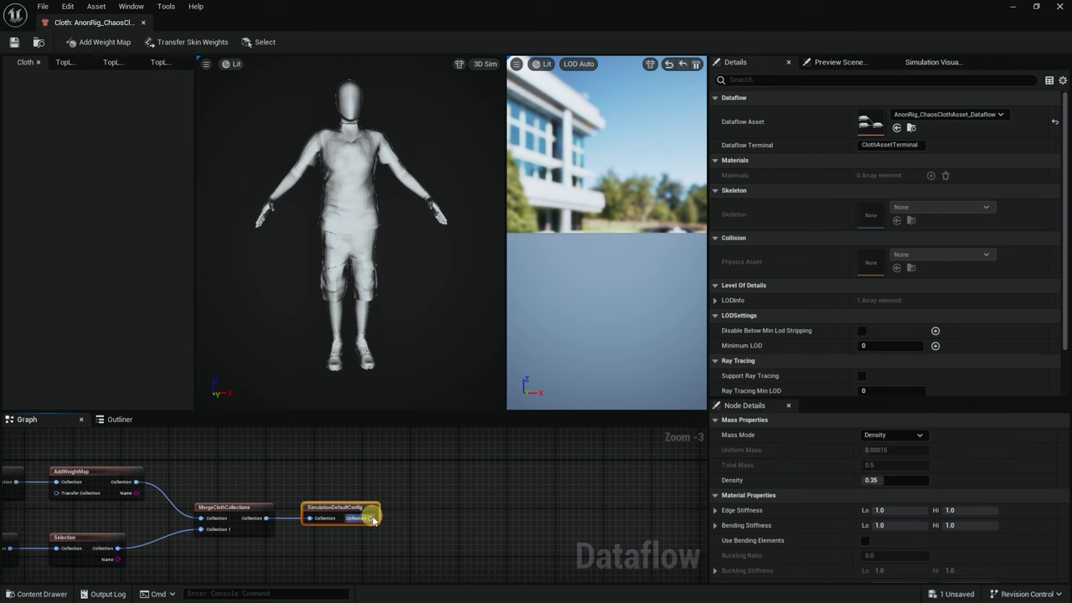
Add a SimulationMaxDistanceConfig node after SimulationDefaultConfig and line it up with the chain
left_click_drag(371, 518, 428, 509)
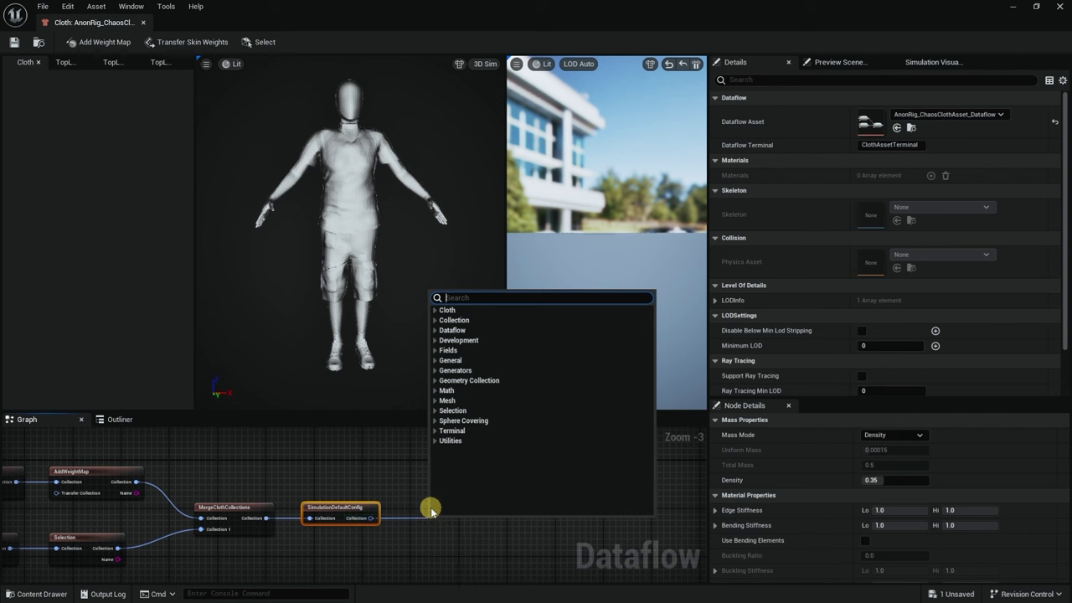
type("Max")
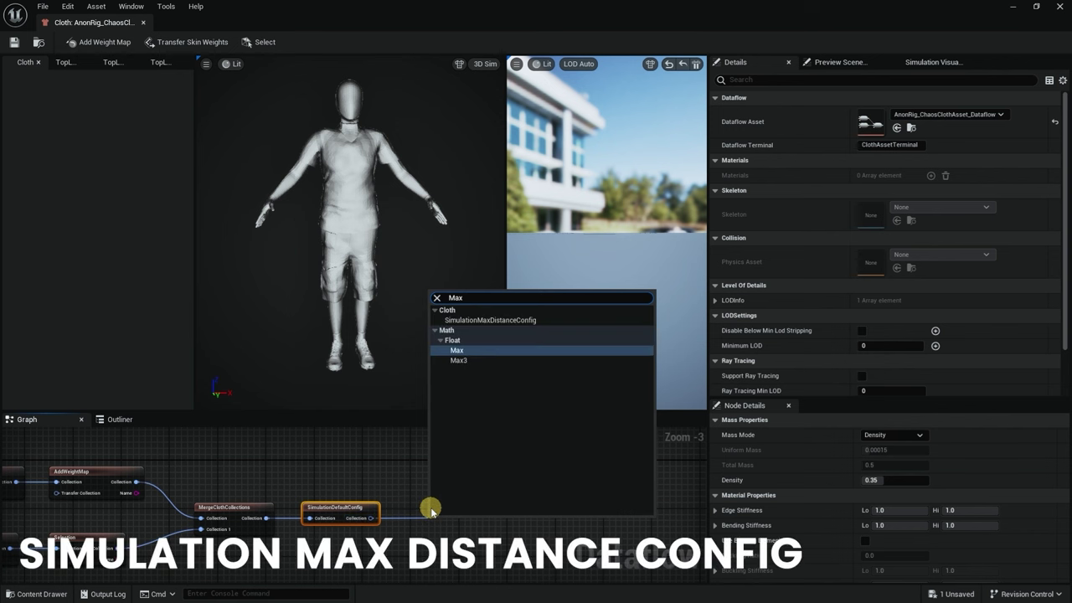
left_click(491, 321)
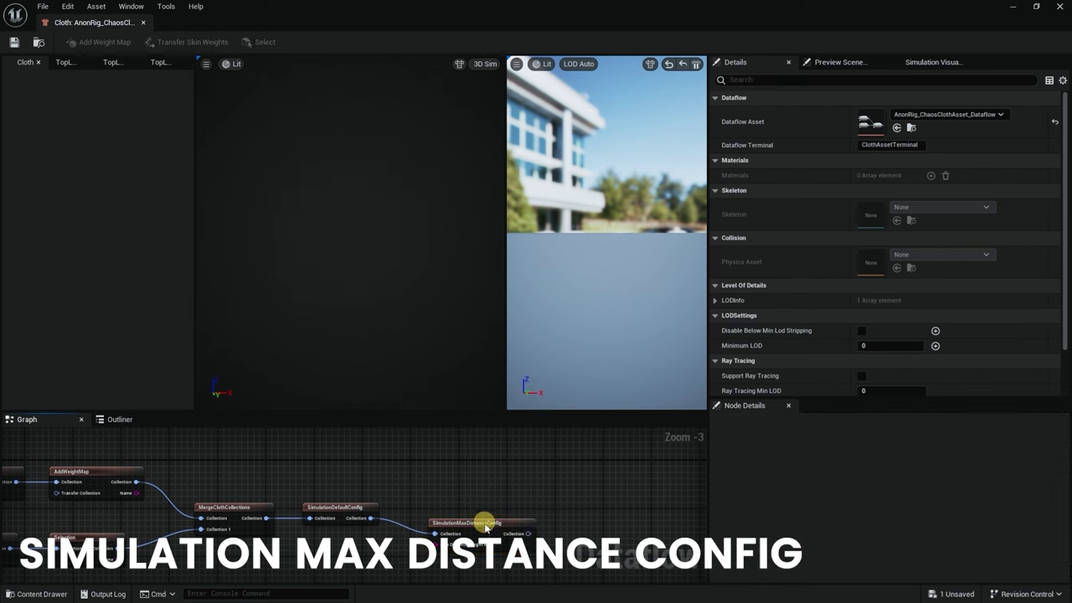
left_click_drag(486, 525, 461, 510)
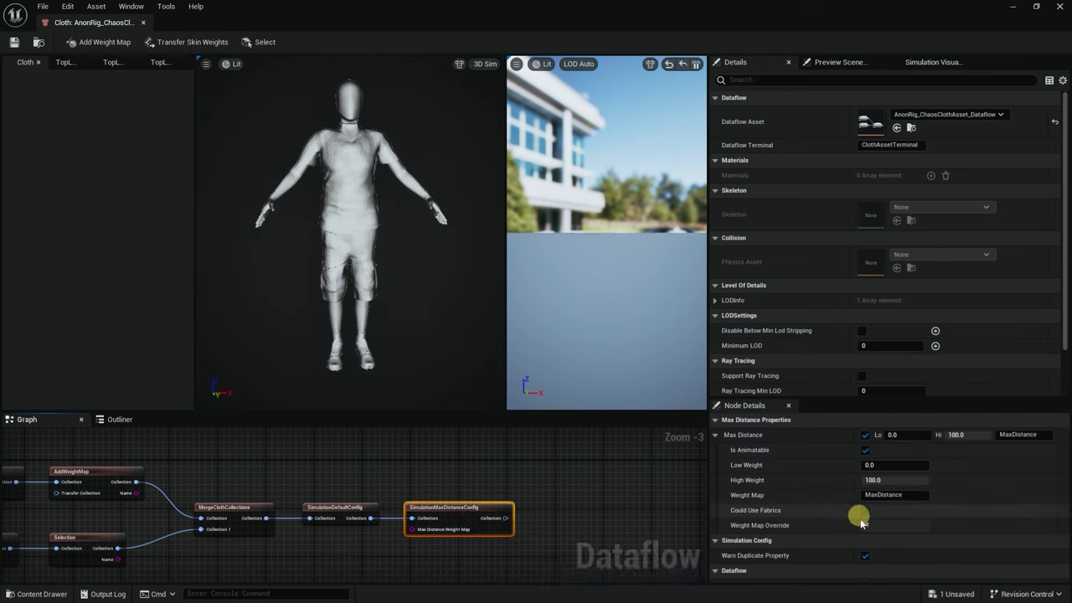
Connect AddWeightMap's Name output to the Max Distance Weight Map input of SimulationMaxDistanceConfig
scroll(814, 453, "down", 1)
scroll(814, 456, "up", 1)
right_click_drag(564, 488, 593, 463)
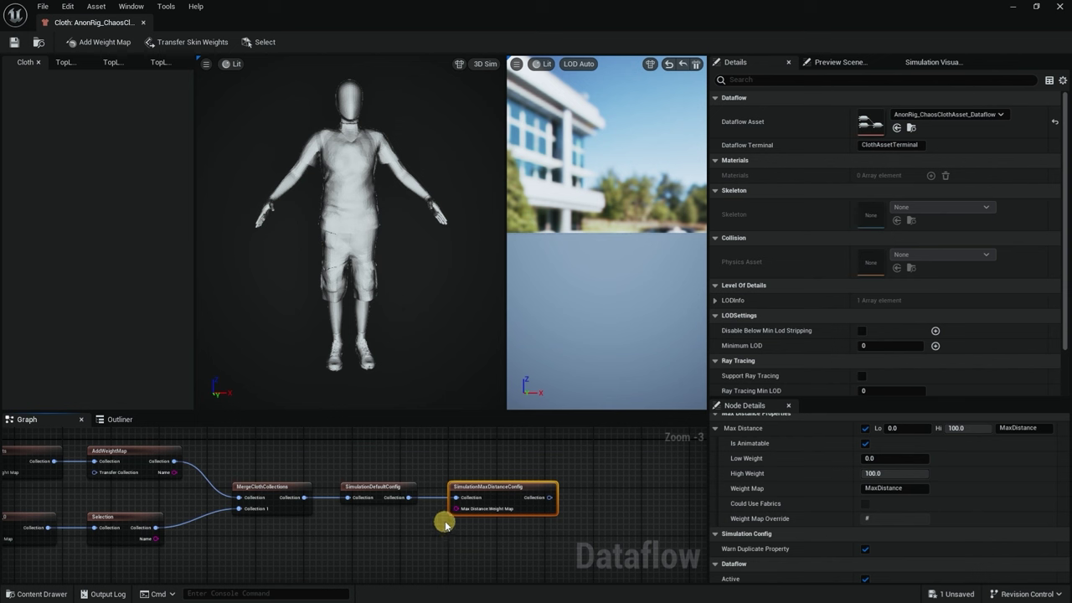
left_click_drag(500, 494, 505, 494)
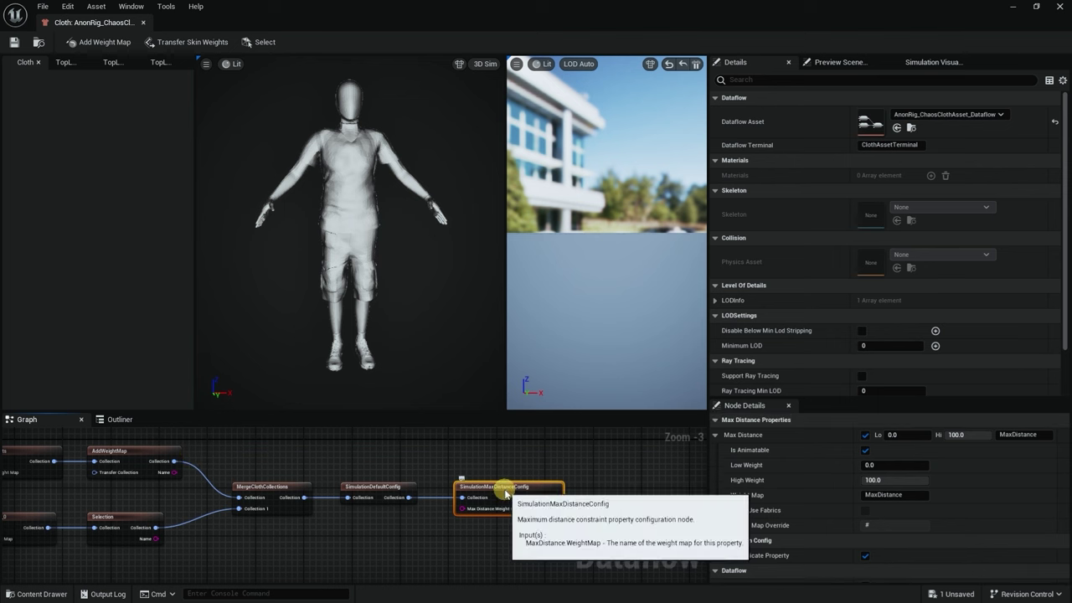
left_click(430, 341)
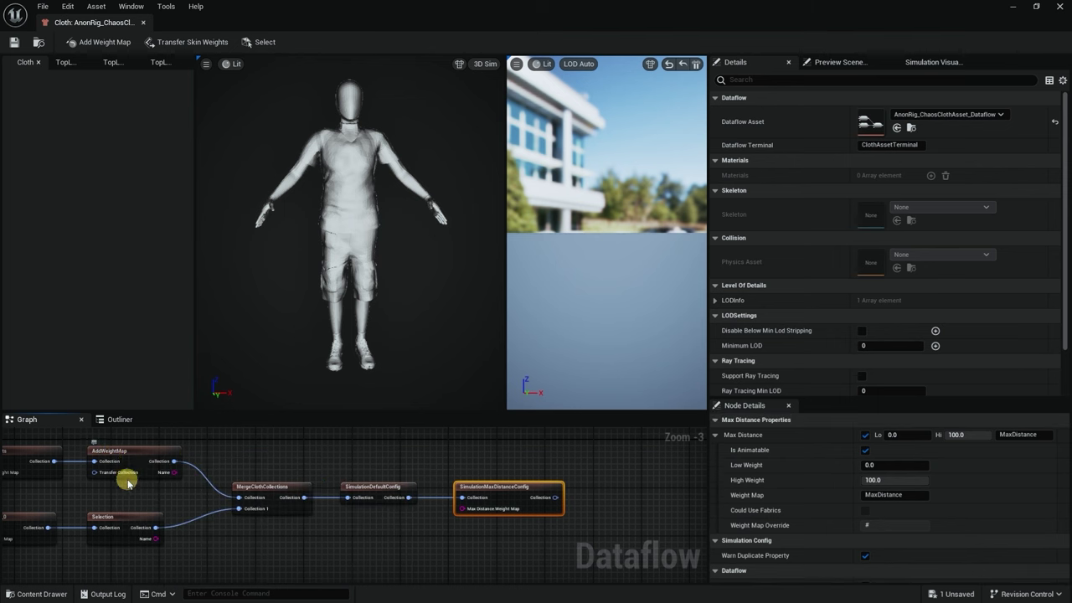
left_click(374, 198)
left_click(163, 462)
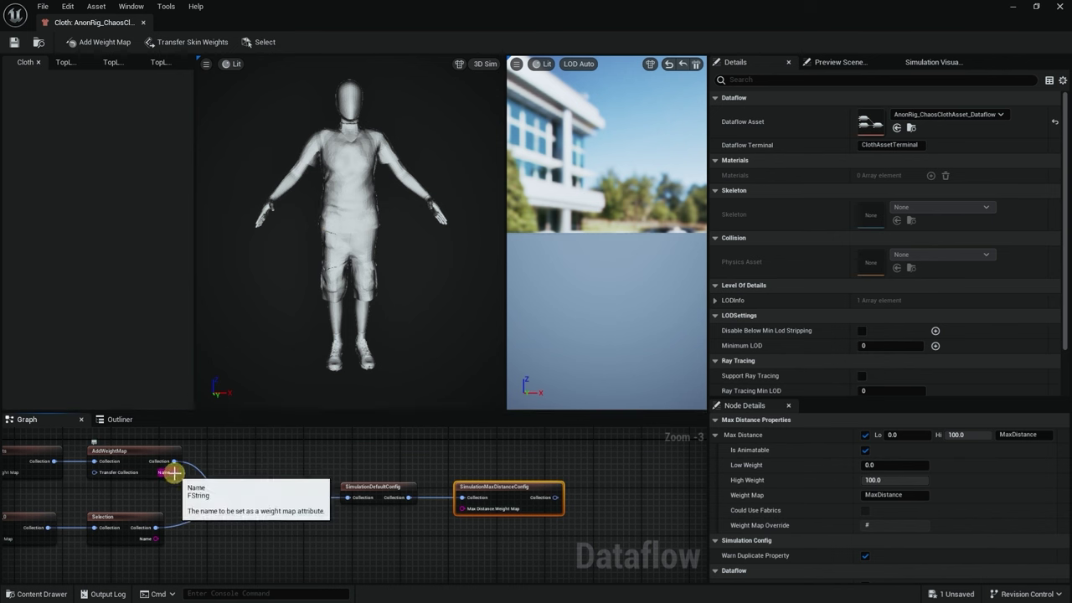
left_click_drag(173, 473, 485, 514)
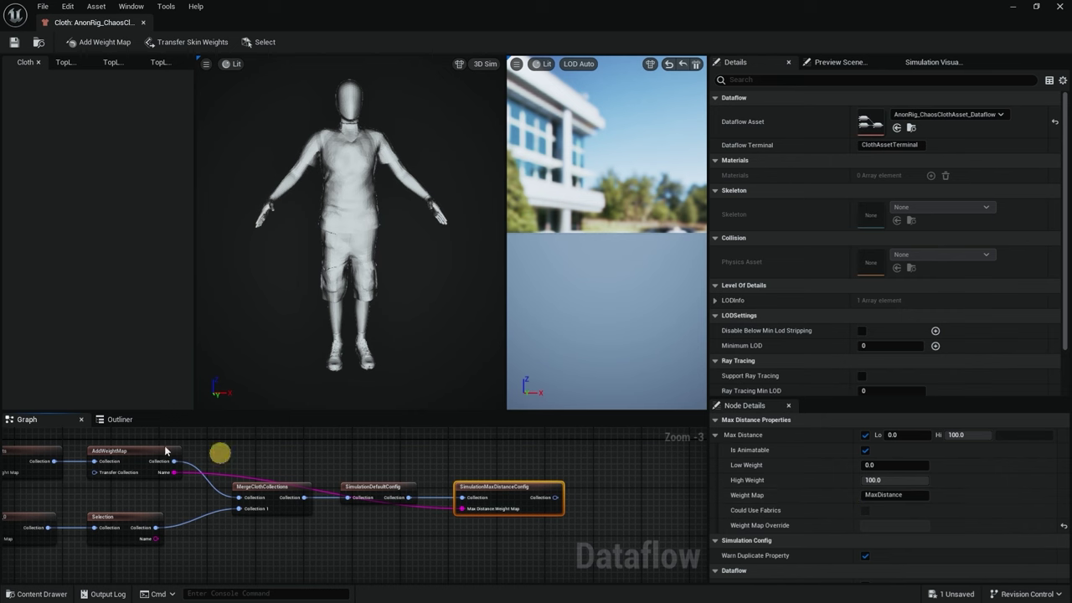
Copy the Weight Map name from SimulationMaxDistanceConfig, name the AddWeightMap node's map MaxDistance, and accept the weight map edit
left_click(887, 495)
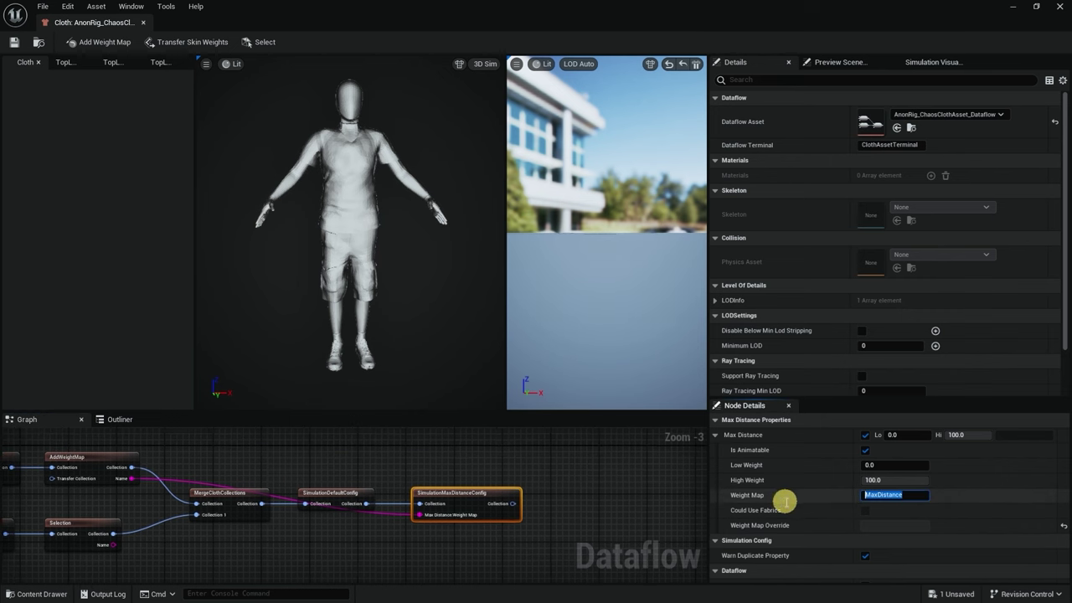
mouse_move(101, 460)
key("Return")
double_click(102, 459)
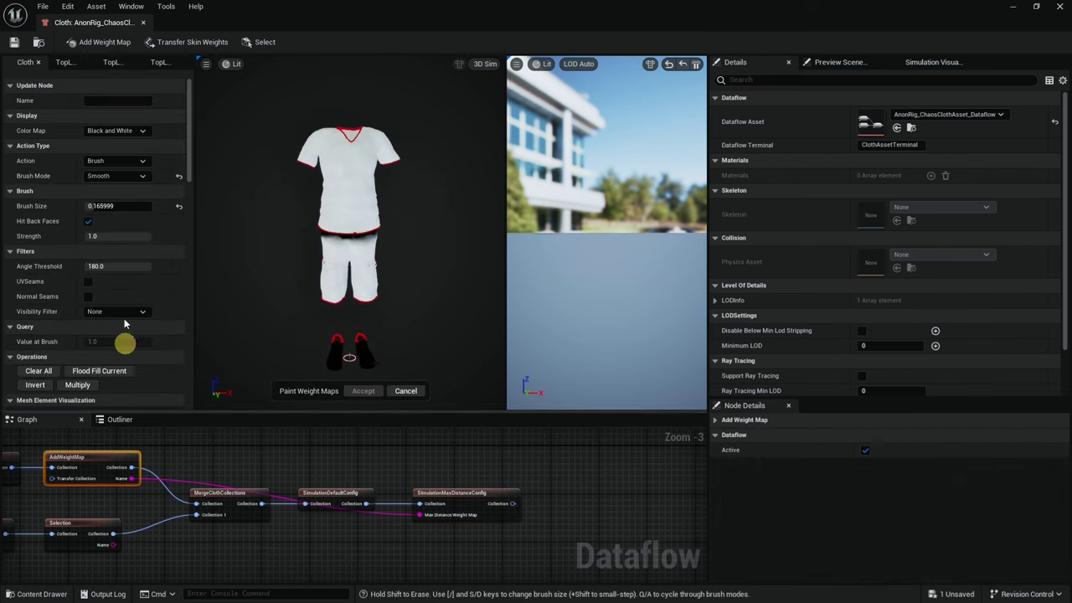
double_click(101, 100)
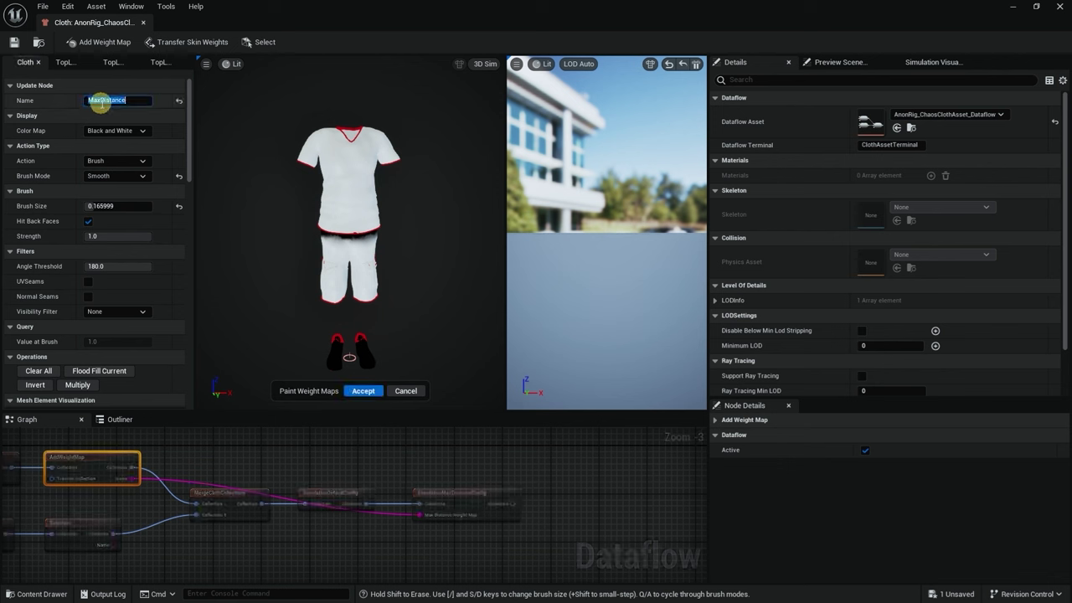
left_click(365, 391)
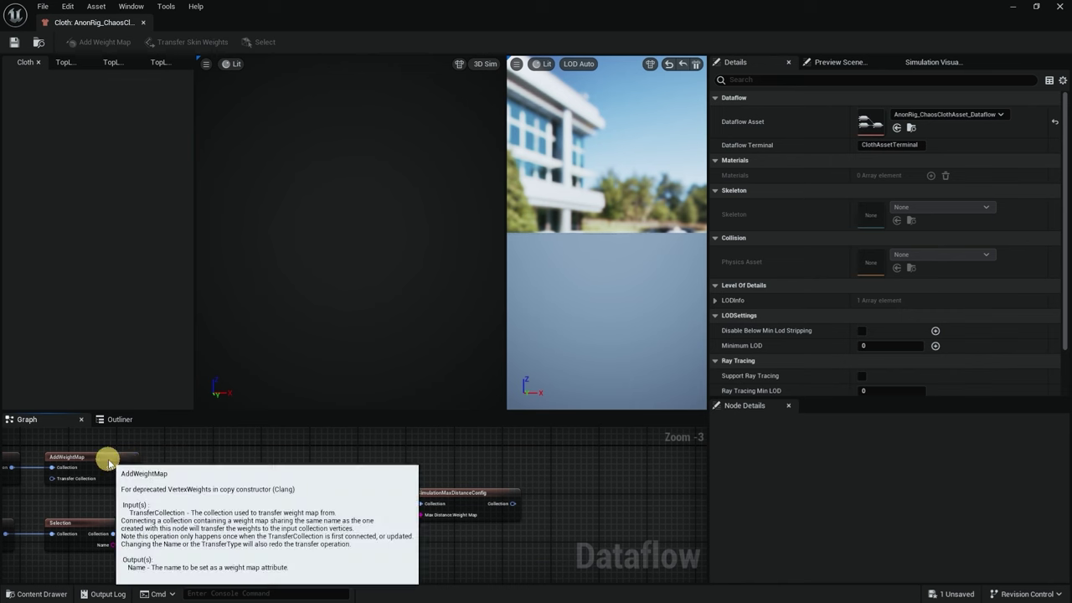
Check SimulationMaxDistanceConfig's weight map settings against the painted clothing weights of the AddWeightMap node
double_click(107, 458)
left_click(454, 497)
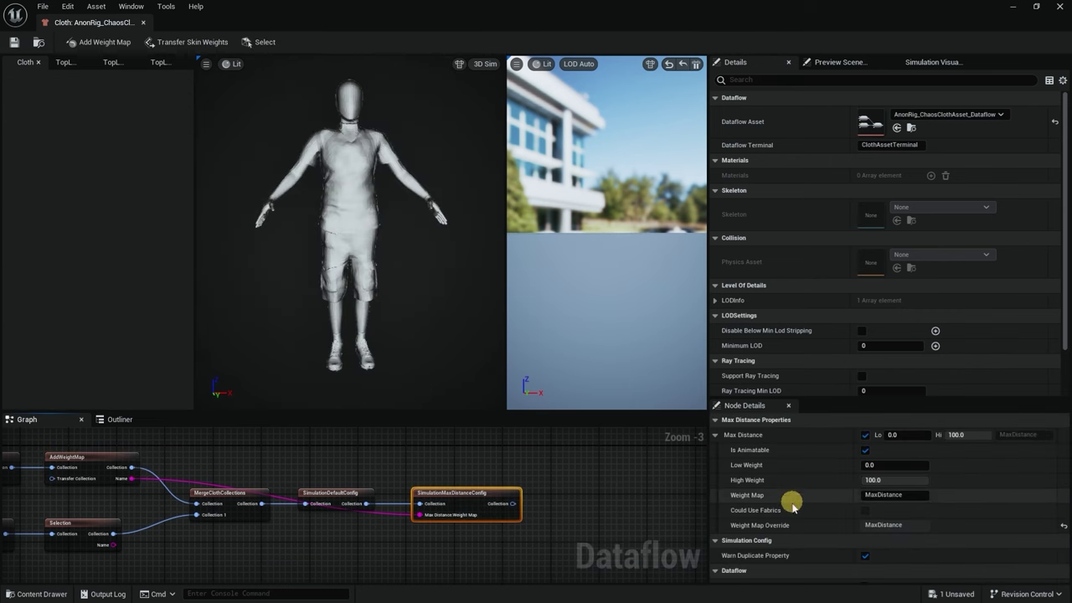
scroll(906, 461, "down", 2)
scroll(906, 456, "up", 2)
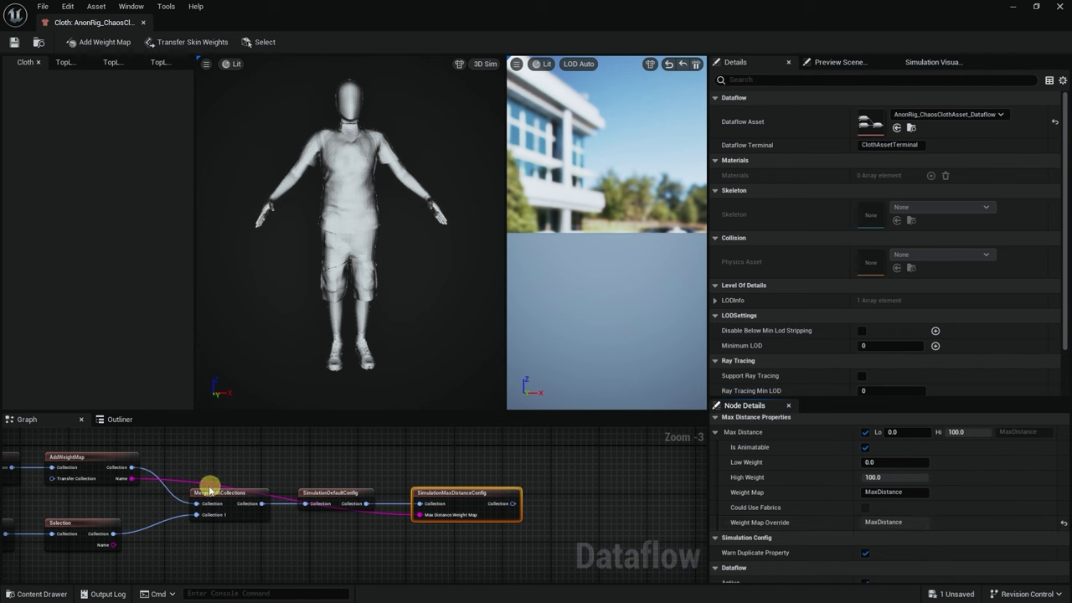
left_click(112, 461)
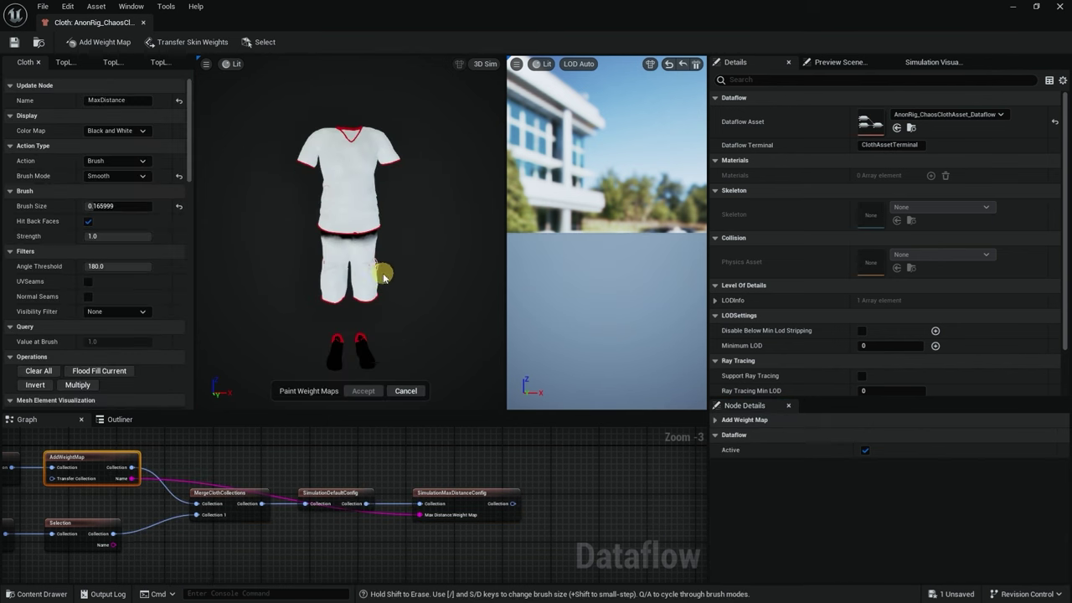
left_click_drag(383, 274, 318, 272, "alt")
left_click_drag(386, 273, 401, 276, "alt")
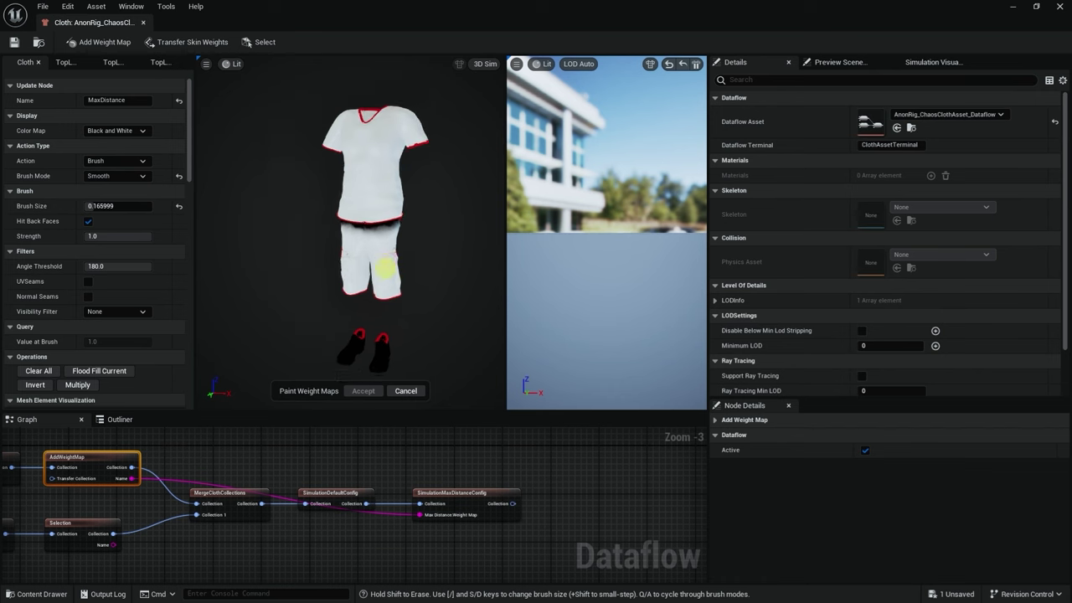
left_click(462, 493)
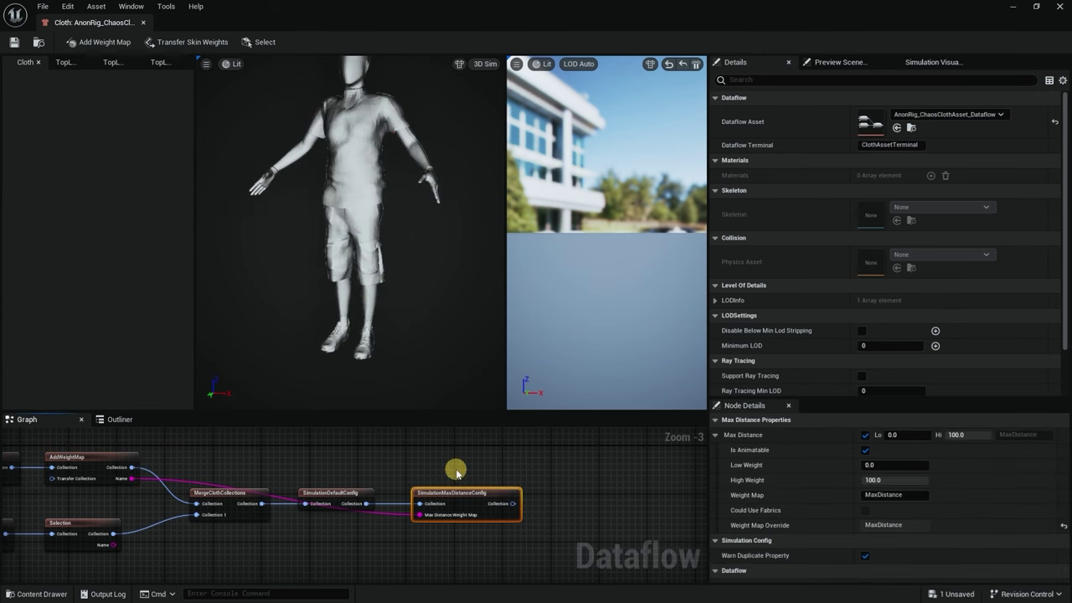
Add a SimulationSelfCollisionConfig node fed by the Collection output of SimulationMaxDistanceConfig and line it up with the chain
right_click_drag(456, 473, 290, 467)
left_click_drag(346, 497, 410, 500)
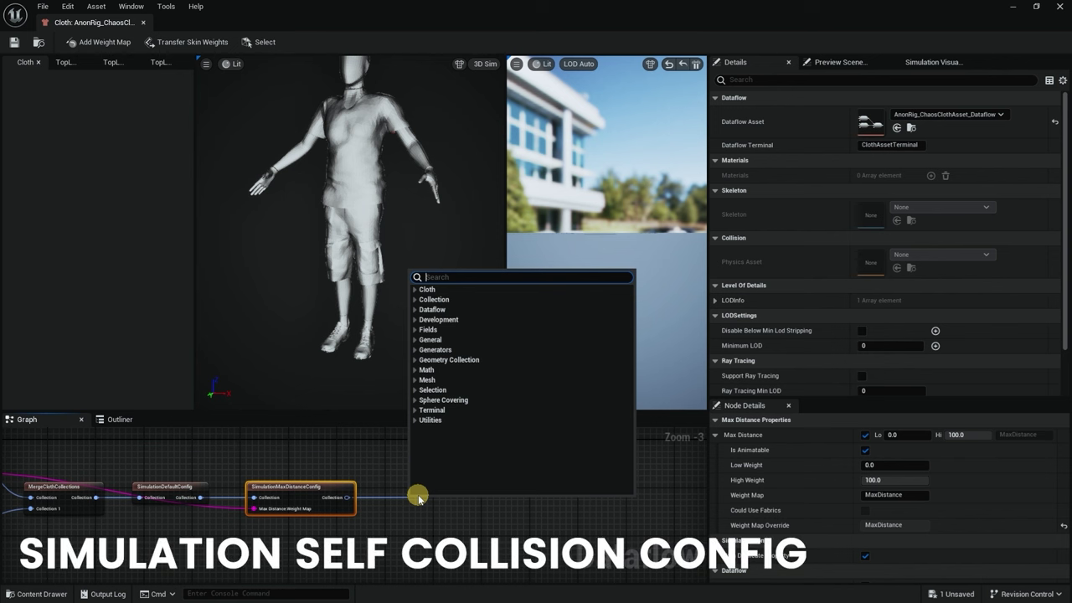
type("self")
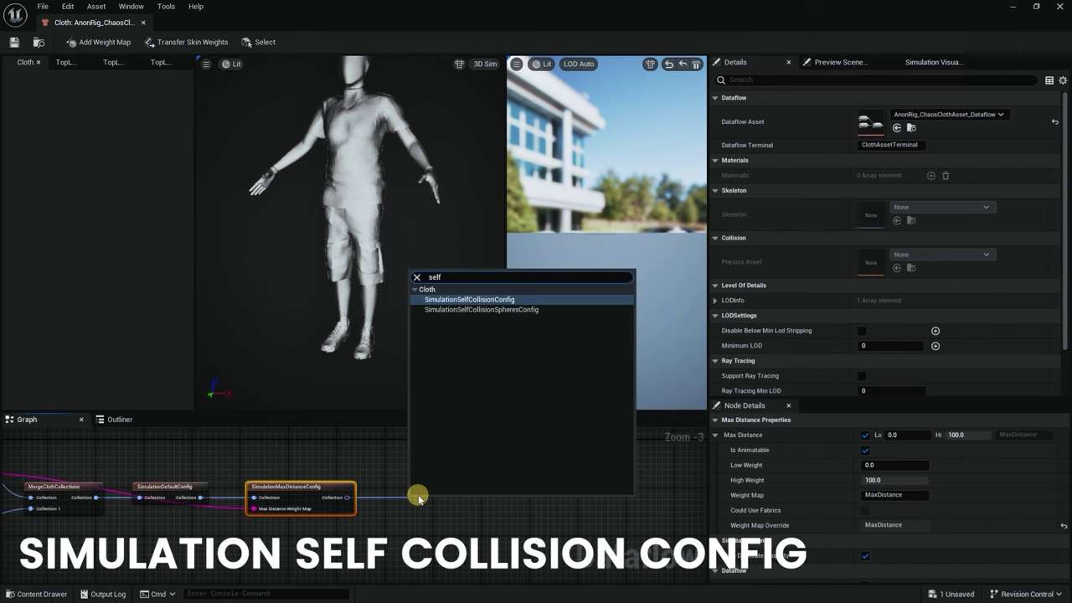
left_click(494, 300)
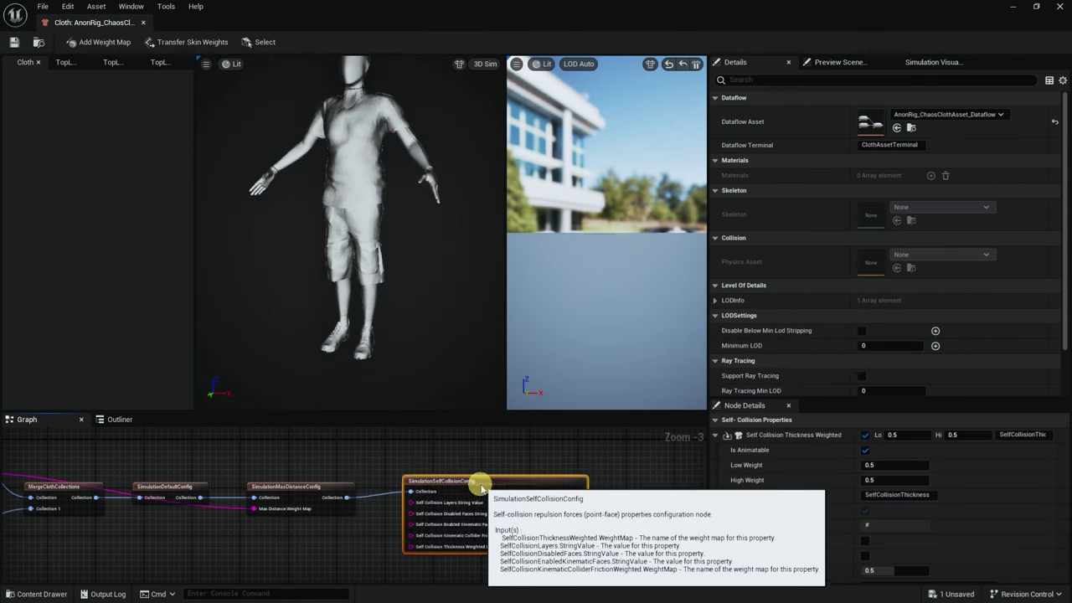
mouse_move(638, 520)
right_mouse_down()
mouse_move(634, 480)
mouse_move(646, 509)
right_mouse_up()
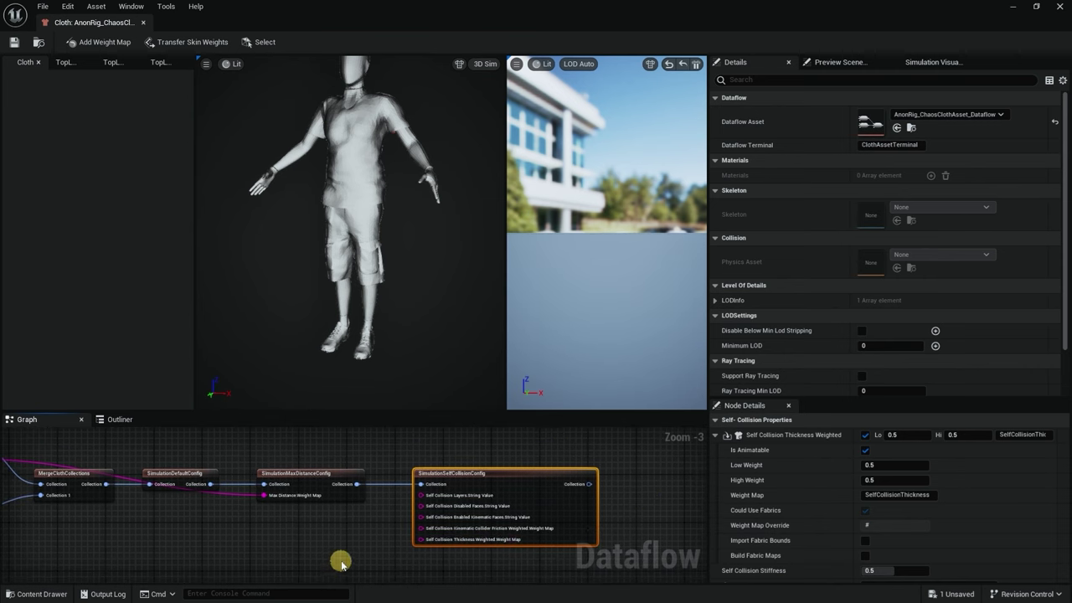
Connect AddWeightMap's Name output to the Thickness Weighted and Kinematic Collider Friction Weighted Weight Map inputs of SimulationSelfCollisionConfig
right_click_drag(341, 563, 405, 535)
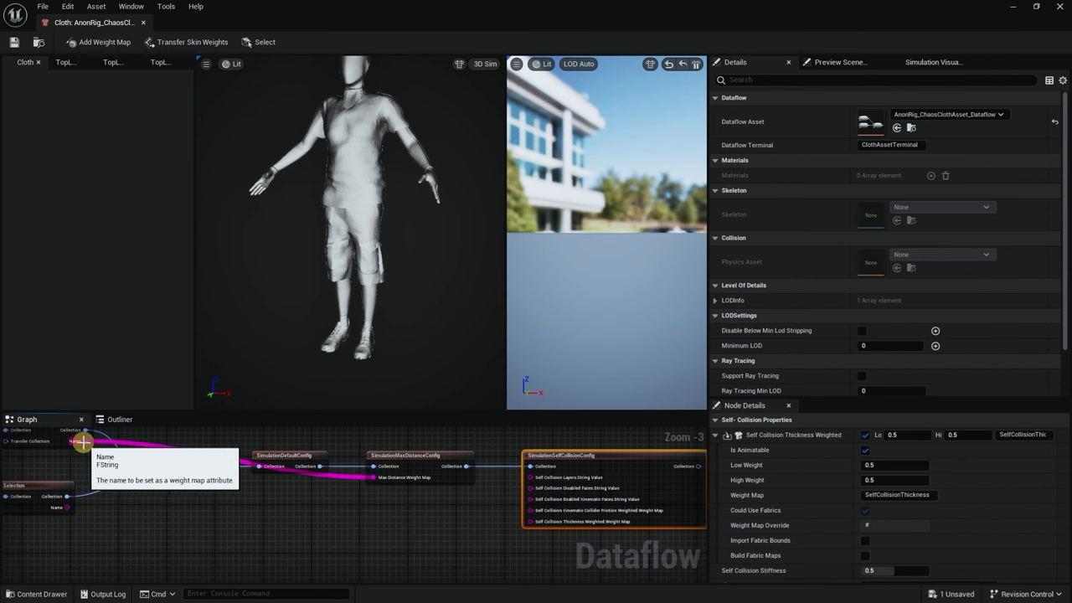
left_click_drag(82, 441, 540, 532)
scroll(567, 553, "up", 2)
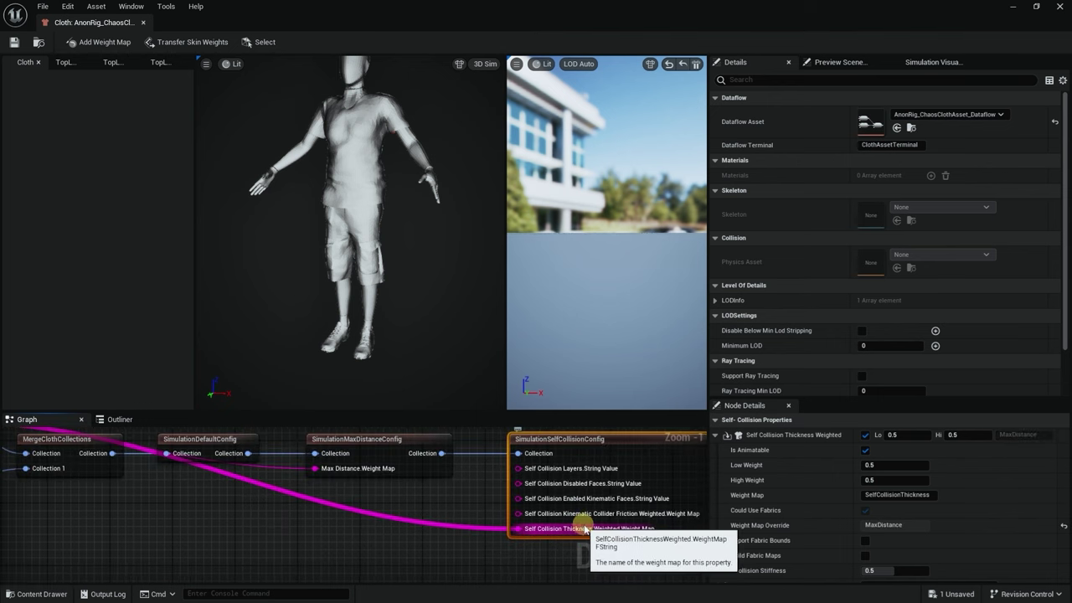
scroll(399, 540, "down", 1)
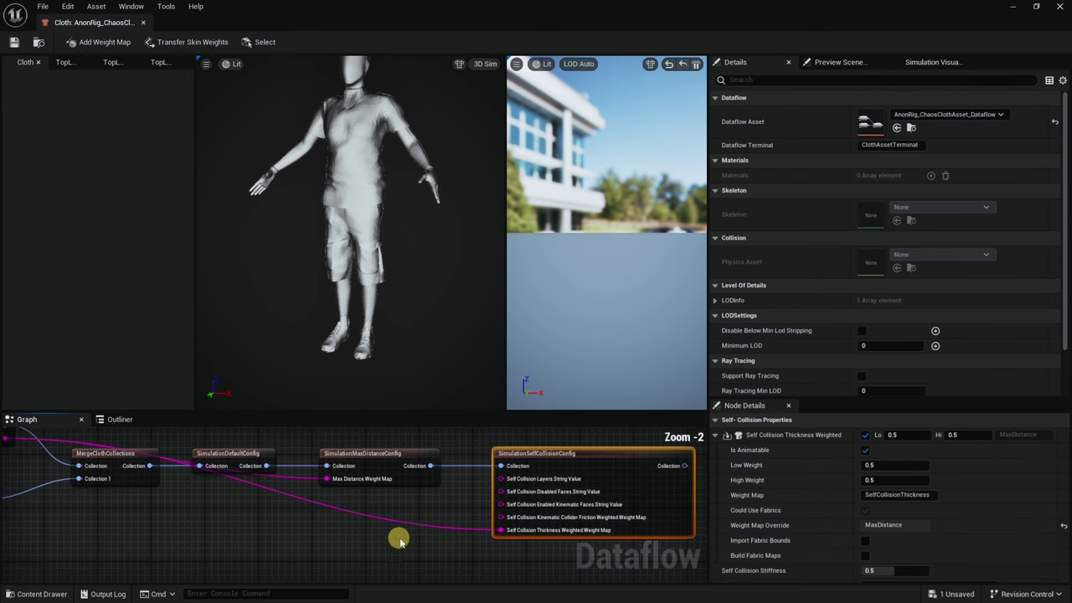
scroll(301, 532, "down", 1)
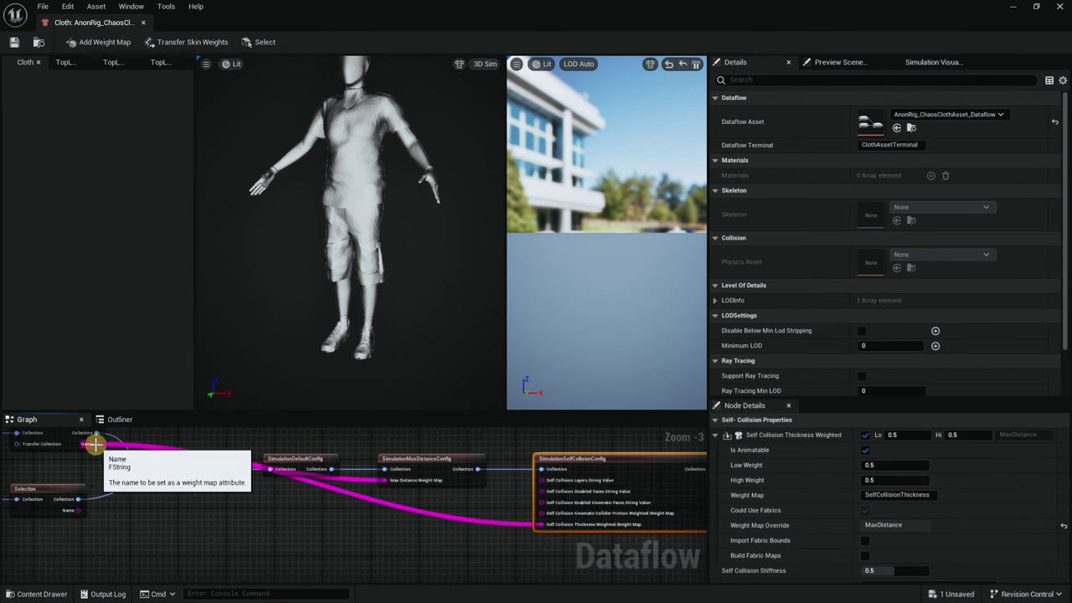
left_click_drag(97, 444, 549, 519)
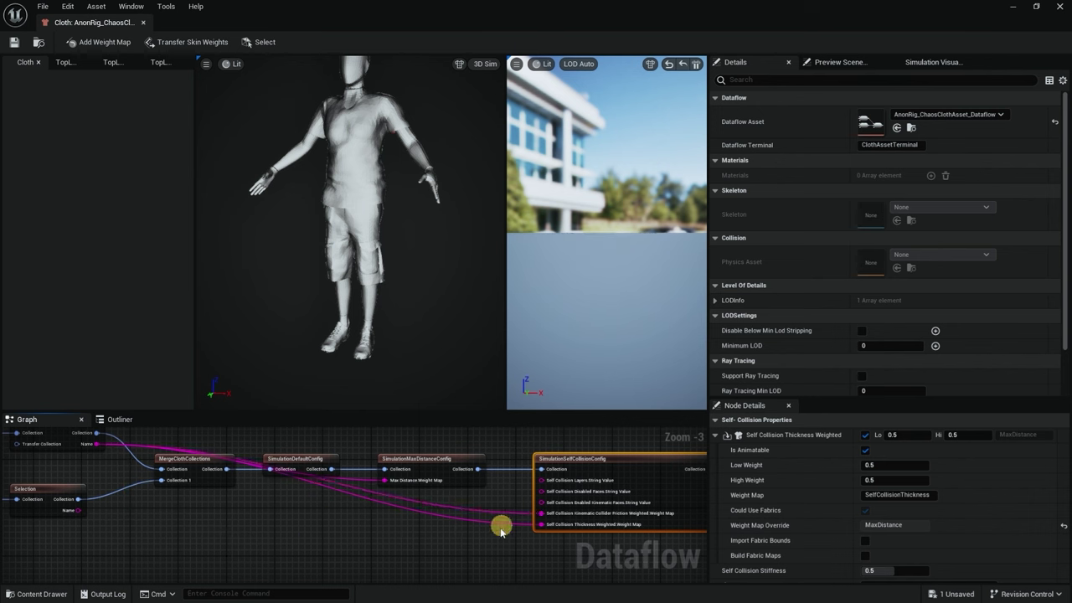
Connect the Selection node's Name output to the Self Collision Enabled Kinematic Faces String Value input of SimulationSelfCollisionConfig
scroll(498, 540, "up", 2)
right_click_drag(498, 540, 324, 534)
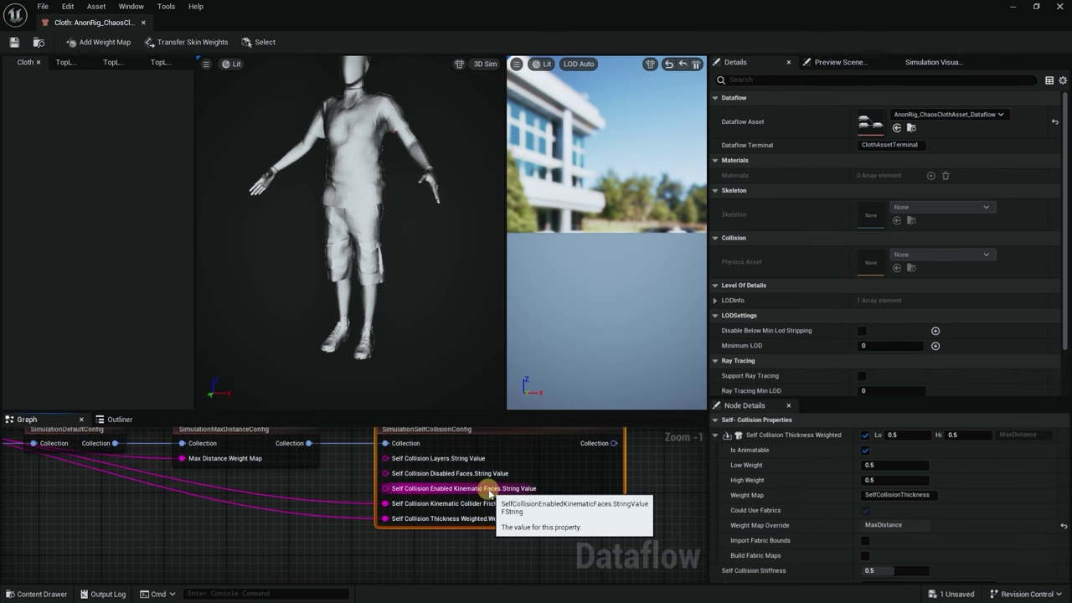
right_click_drag(253, 548, 373, 544)
scroll(367, 541, "down", 1)
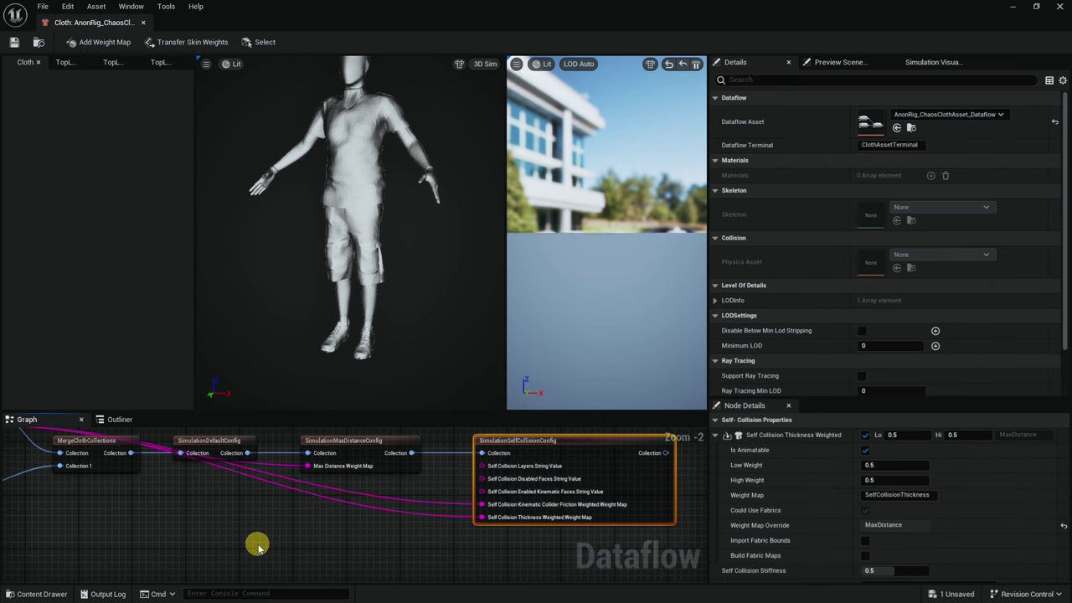
right_click_drag(257, 545, 411, 540)
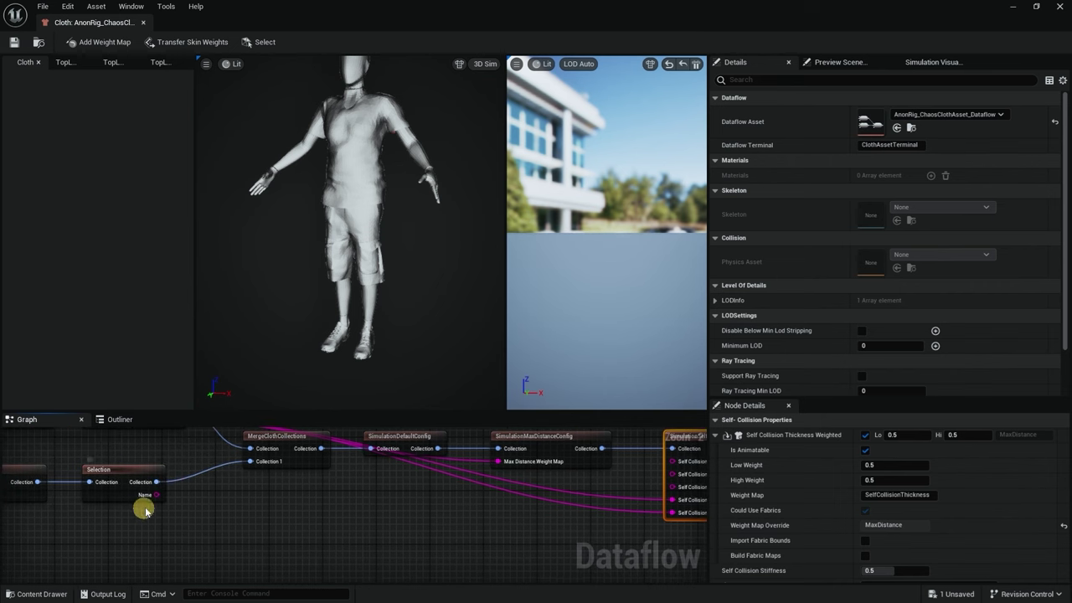
left_click_drag(156, 495, 675, 489)
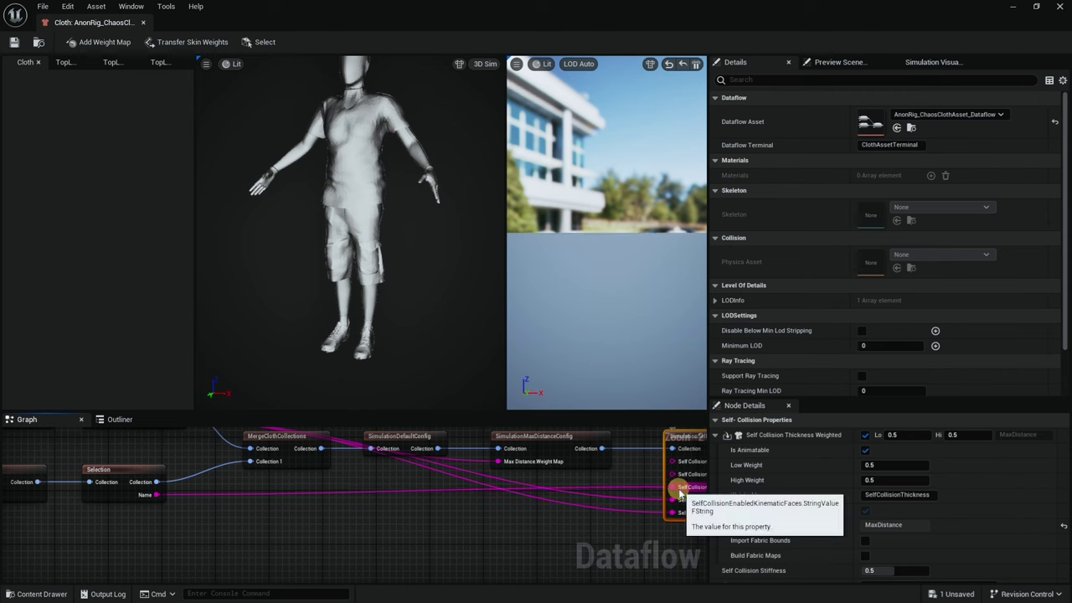
right_click_drag(569, 545, 296, 533)
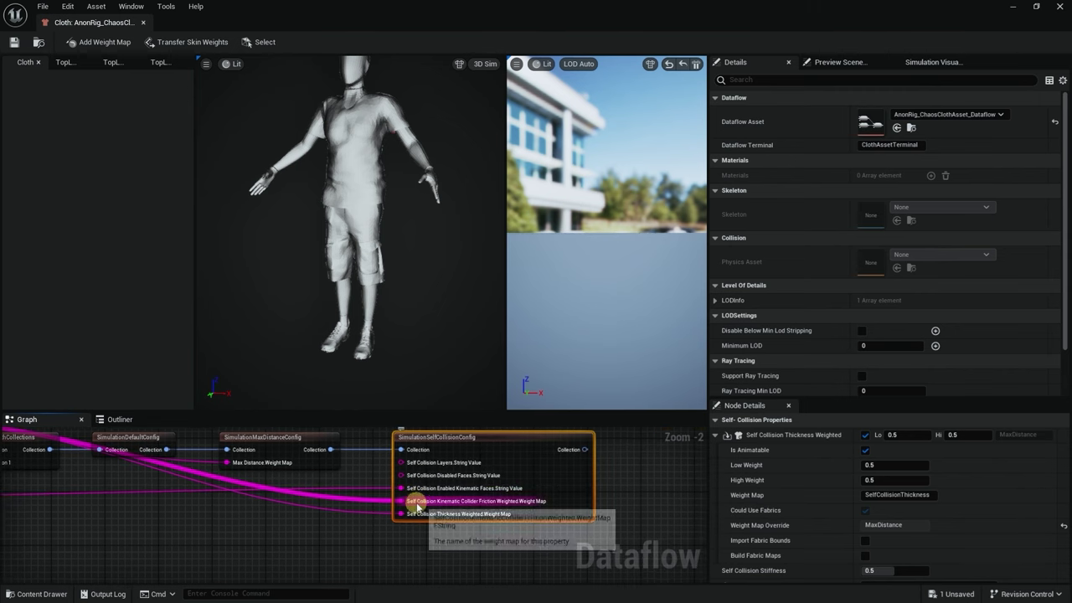
left_click_drag(417, 507, 457, 546)
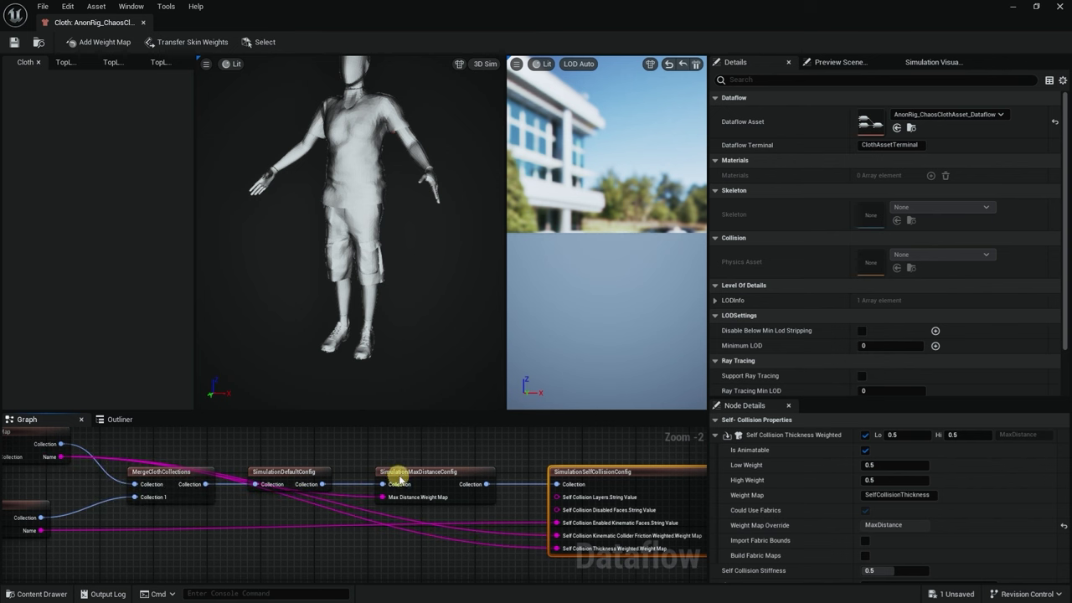
left_click_drag(400, 475, 401, 467)
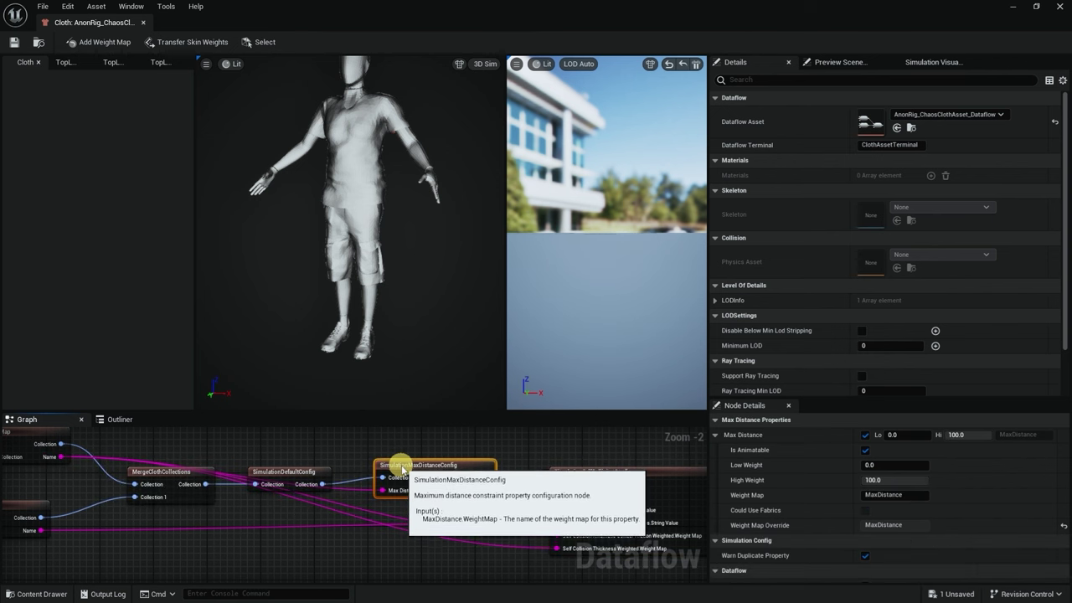
key("ctrl+z")
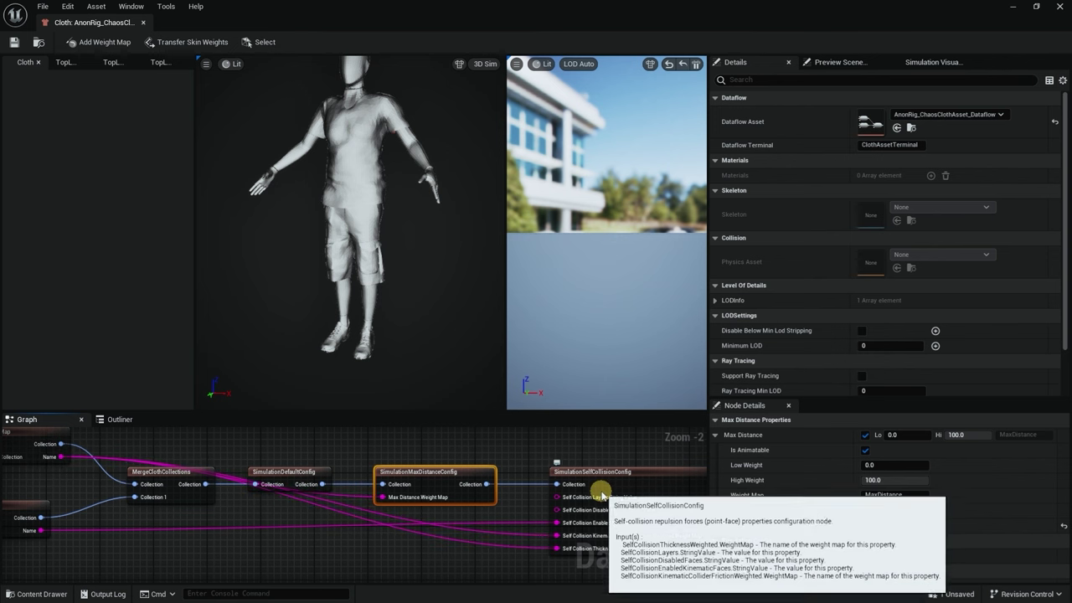
Add a SimulationAerodynamicsConfig node fed by the Collection output of SimulationSelfCollisionConfig
right_click_drag(628, 477, 268, 478)
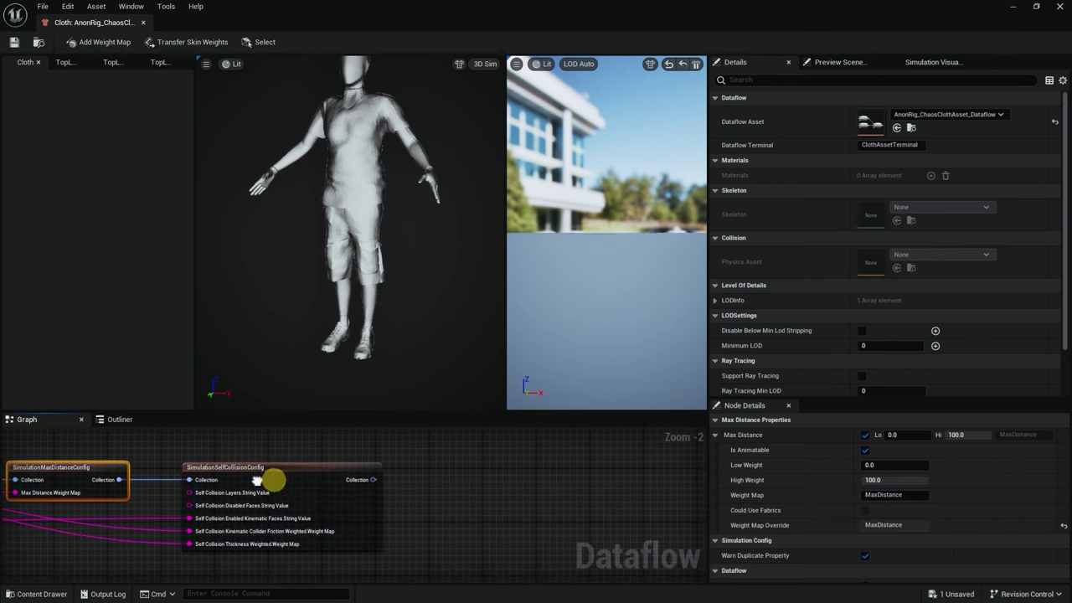
left_click_drag(373, 479, 459, 480)
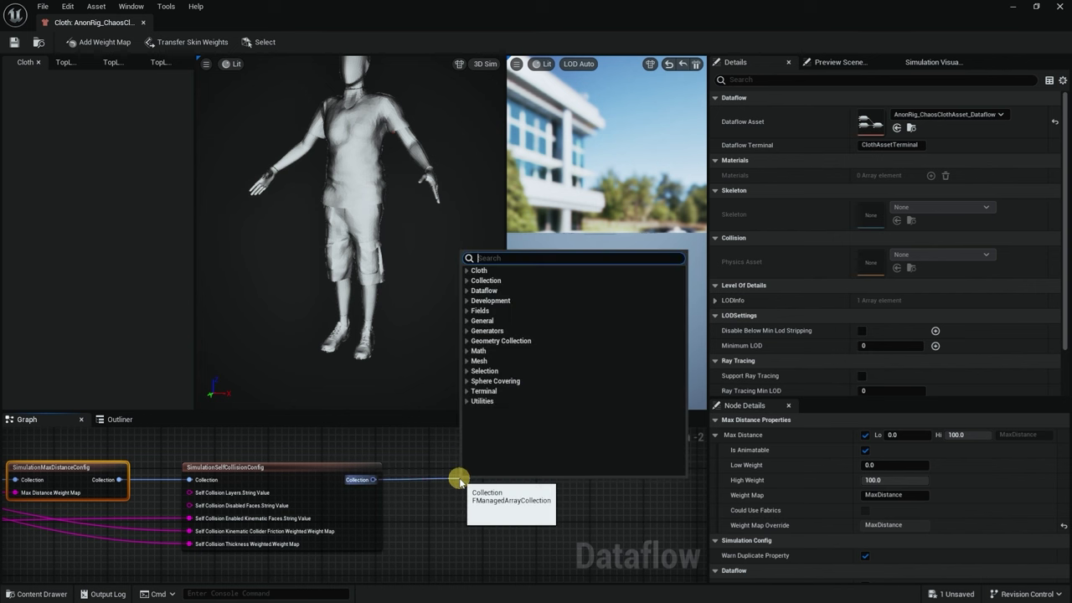
type("aer")
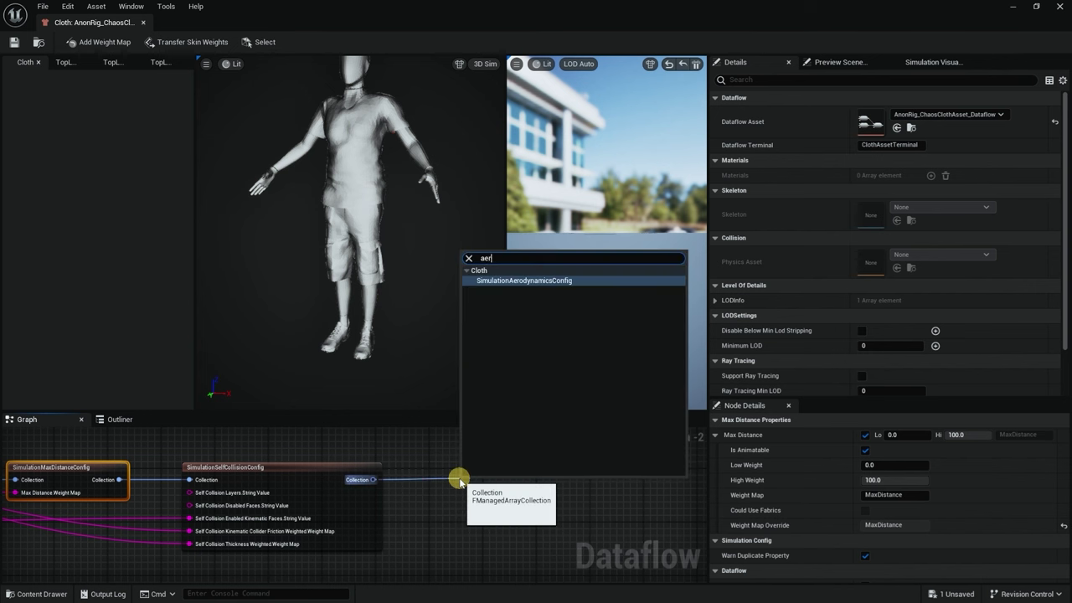
left_click(512, 281)
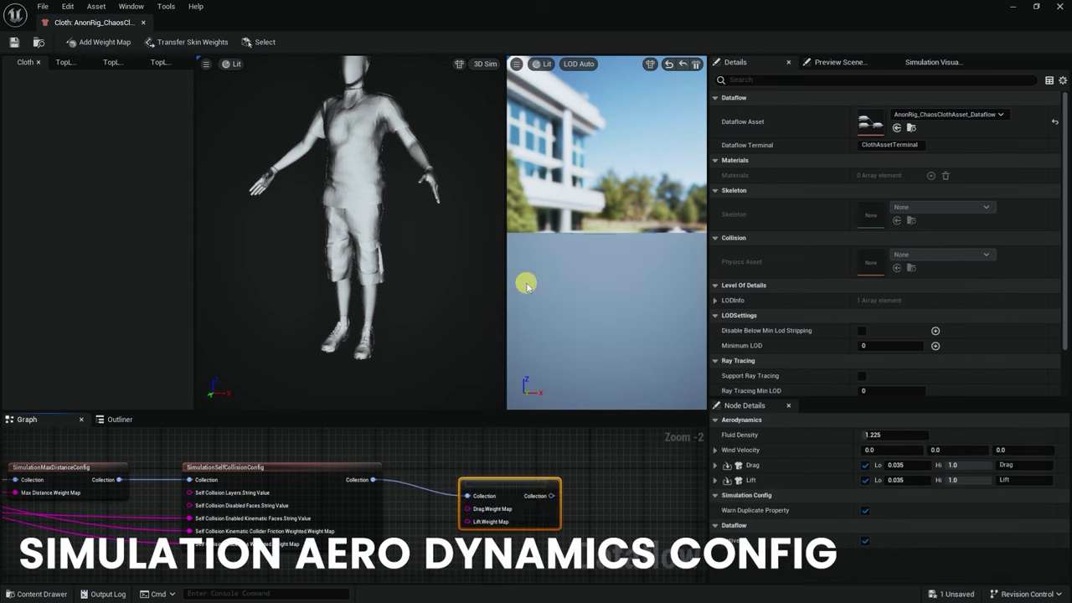
Line up SimulationAerodynamicsConfig with the chain and add an aligned ClothAssetTerminal node fed by its Collection output
left_click_drag(519, 483, 488, 470)
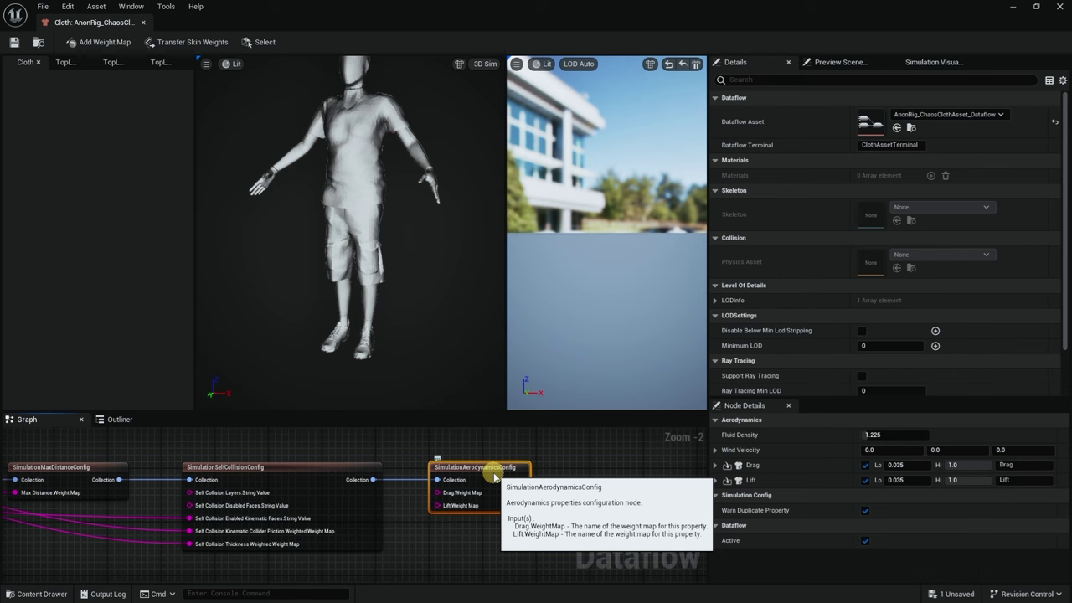
right_click_drag(553, 464, 447, 469)
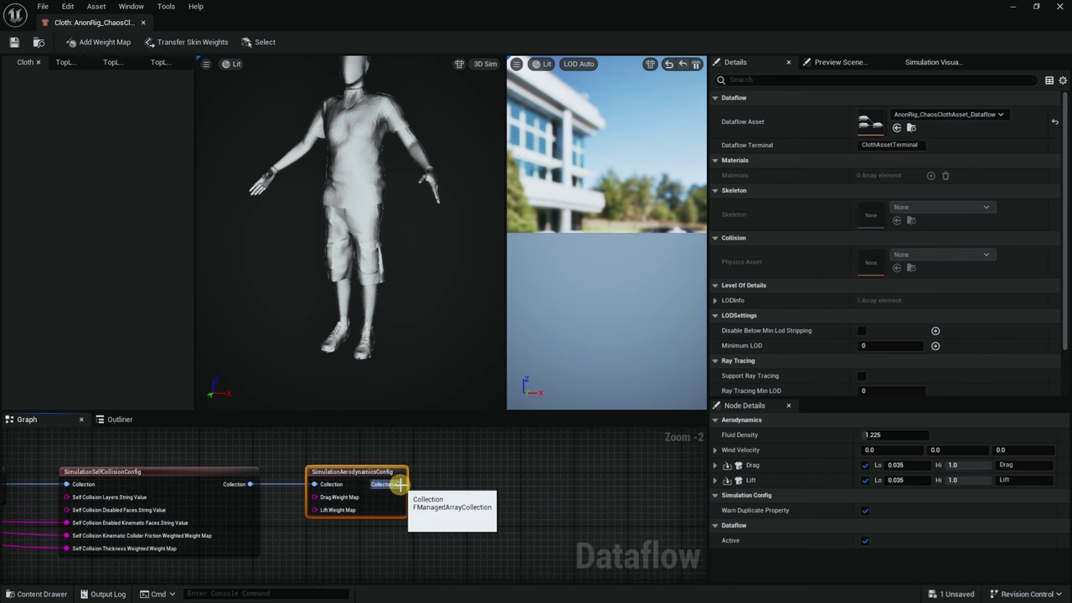
left_click_drag(400, 484, 455, 485)
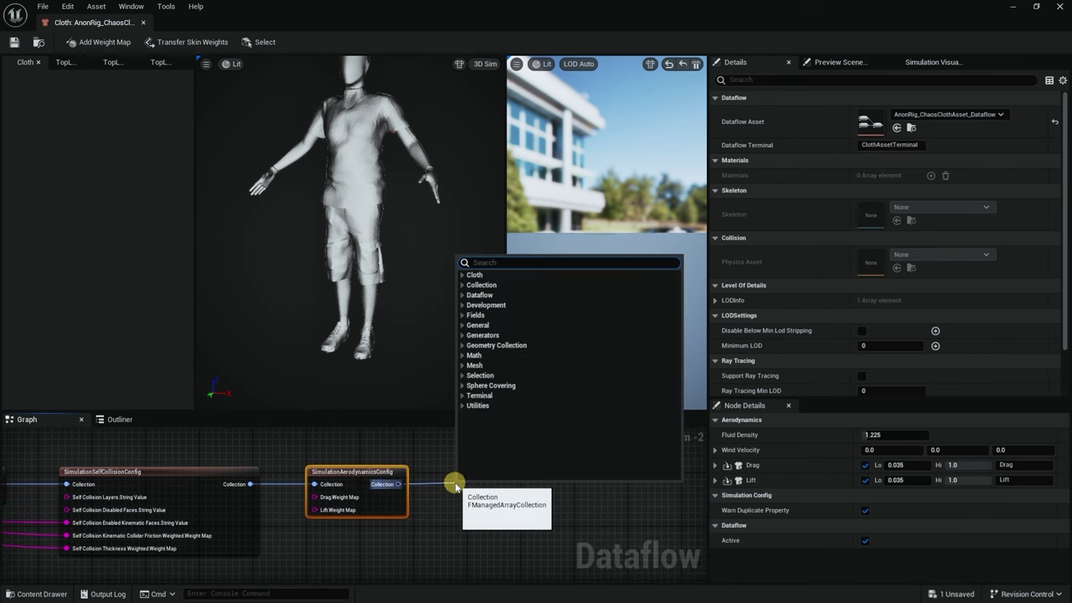
type("terminal")
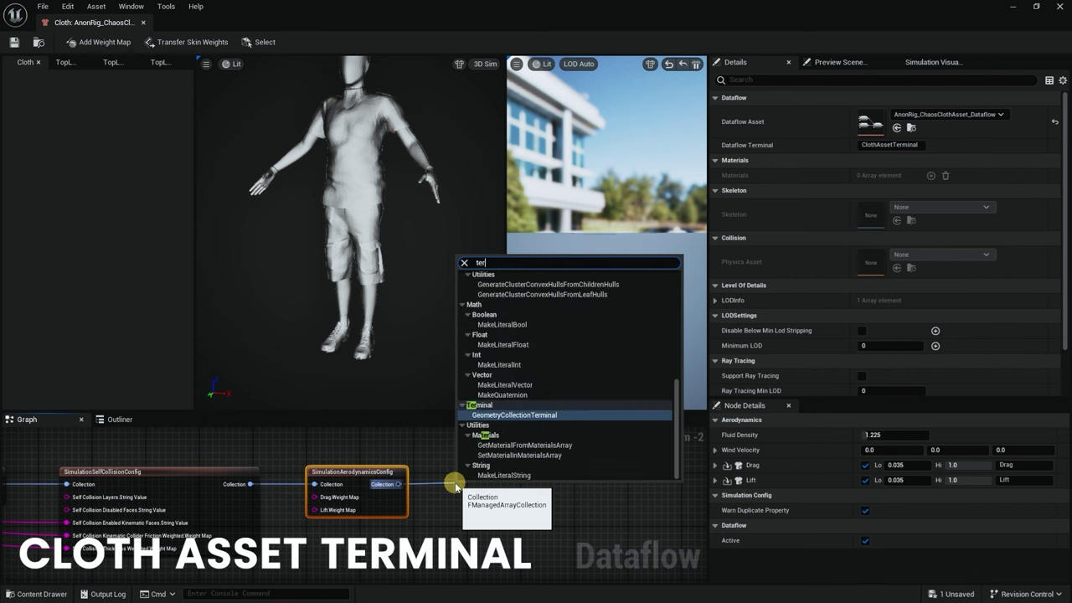
left_click(489, 287)
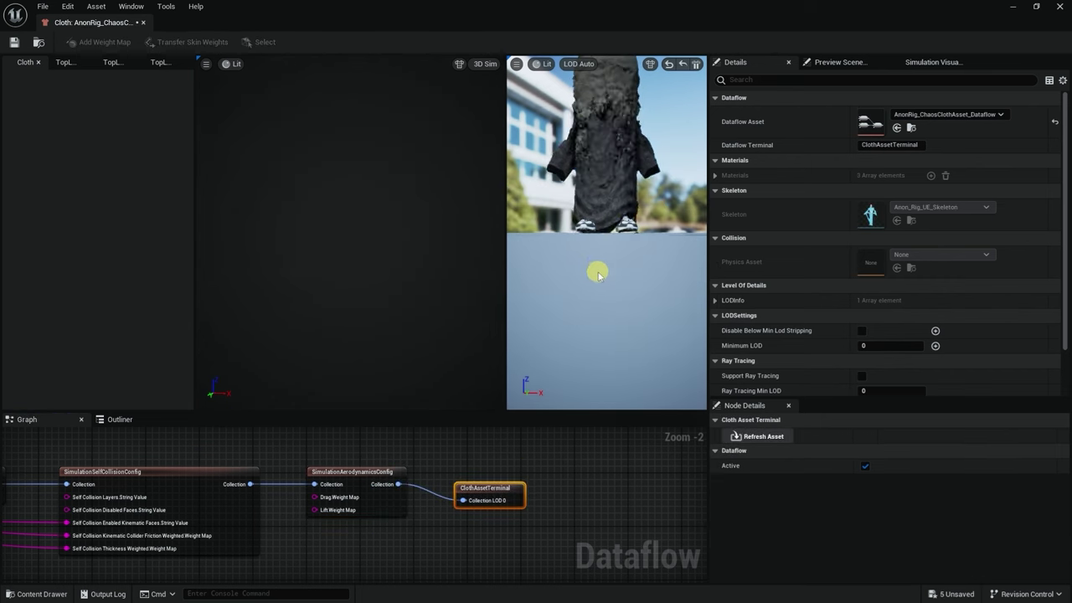
left_click_drag(598, 291, 642, 270)
left_click_drag(503, 495, 509, 479)
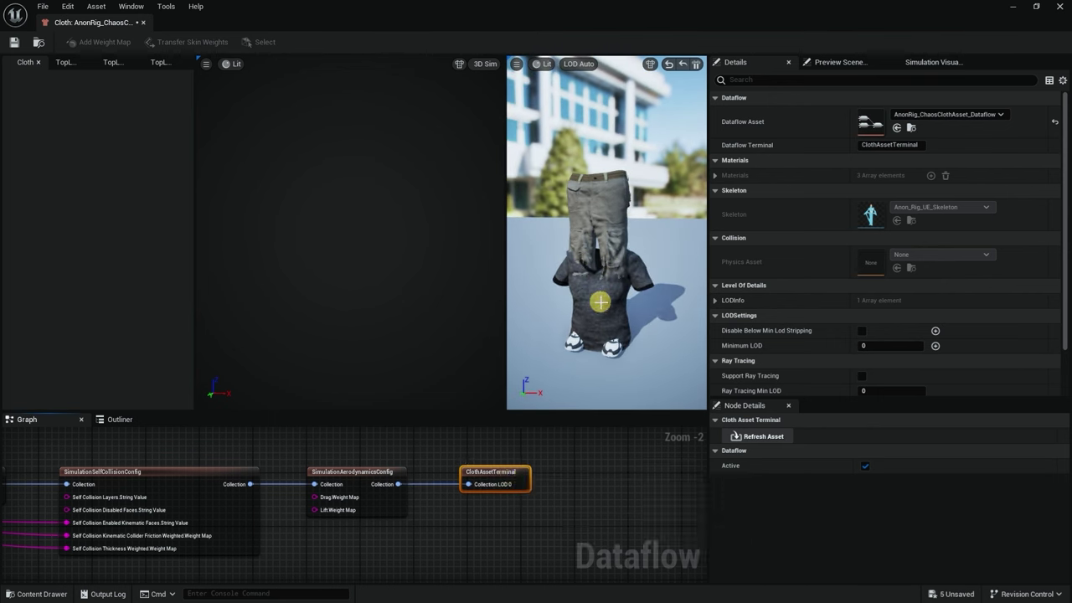
Set the preview scene's skeletal mesh to Anon_Rig_UE and hard reset the simulation
mouse_move(611, 299)
left_mouse_down()
mouse_move(686, 298)
mouse_move(612, 311)
mouse_move(454, 292)
mouse_move(621, 285)
left_mouse_up()
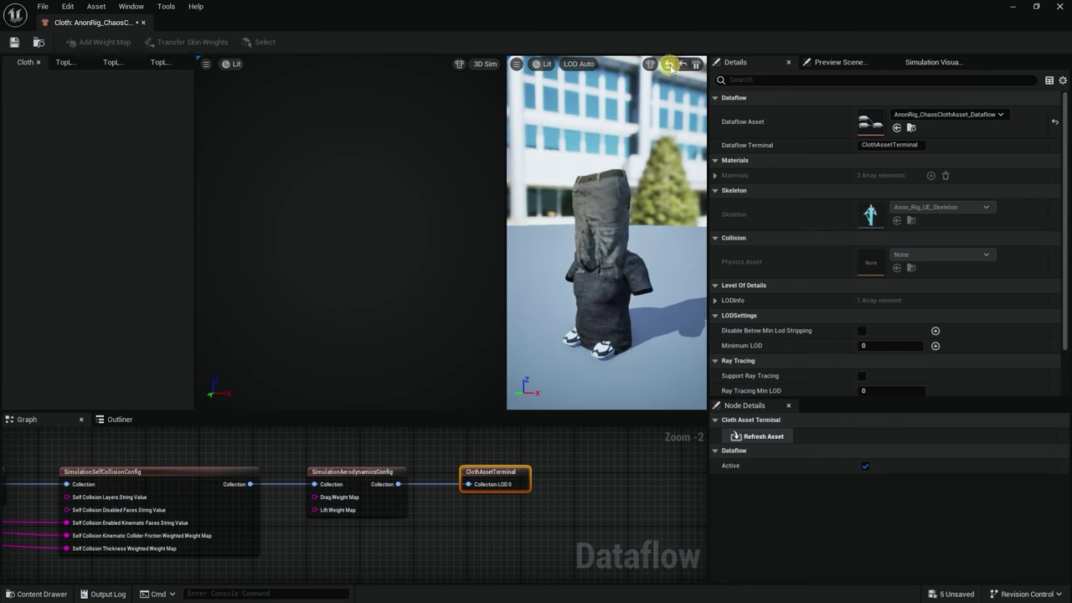
left_click(839, 62)
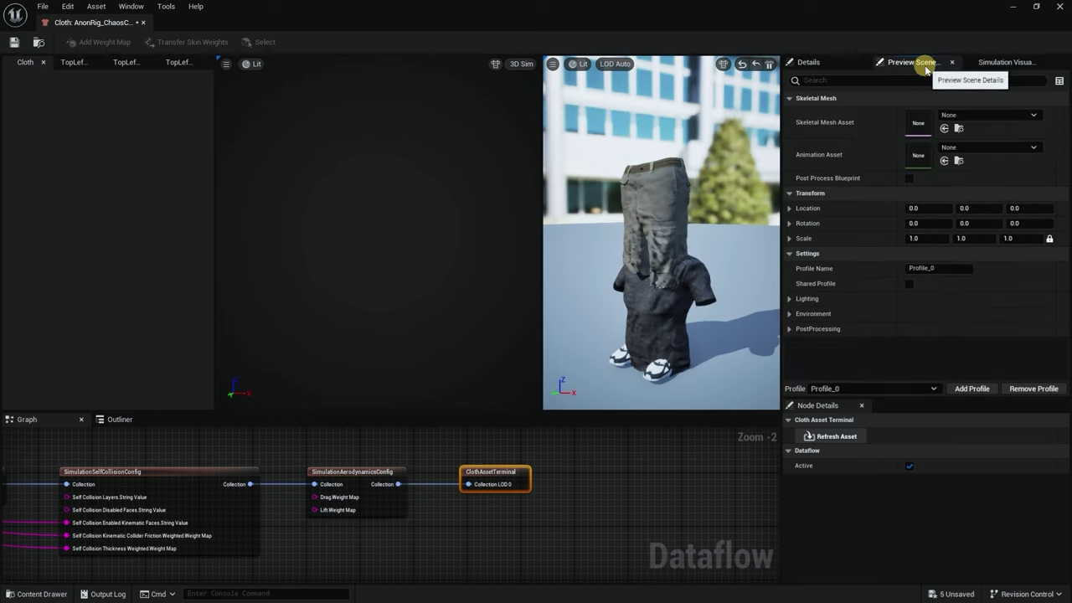
left_click(983, 115)
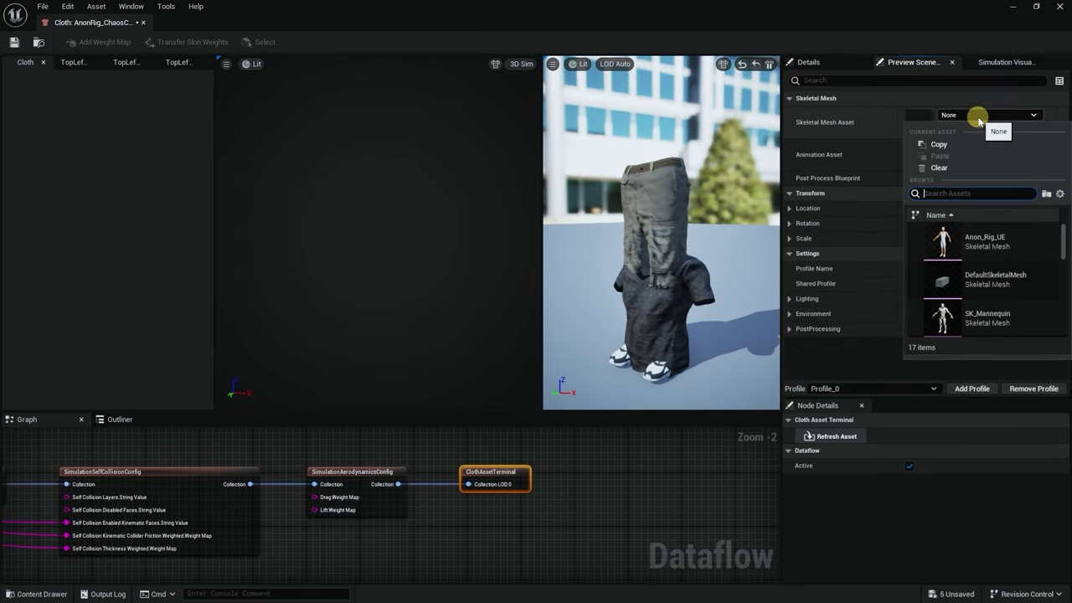
left_click(990, 240)
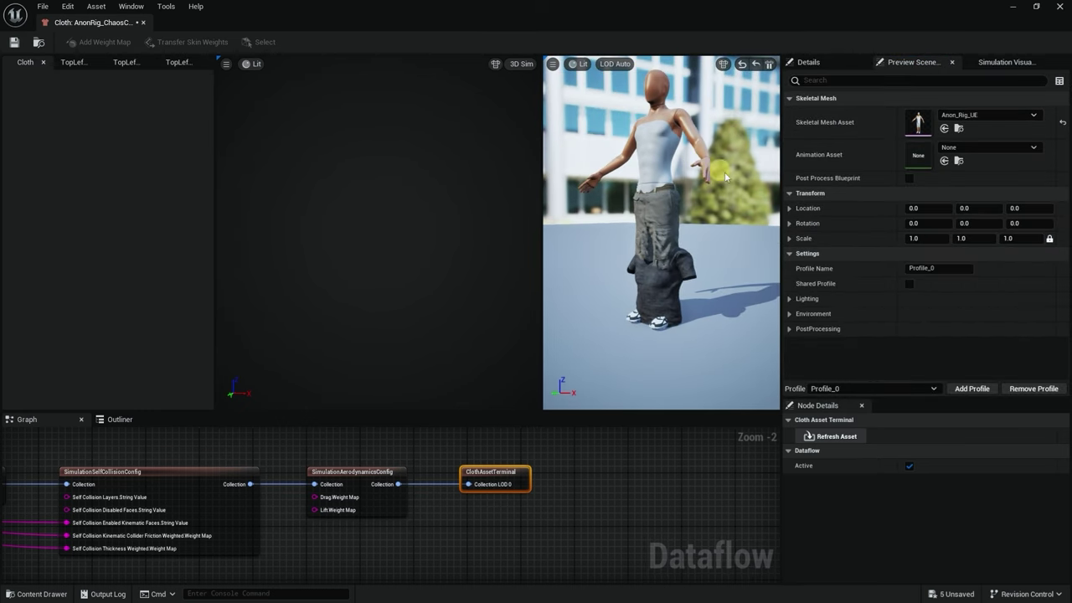
left_click(742, 65)
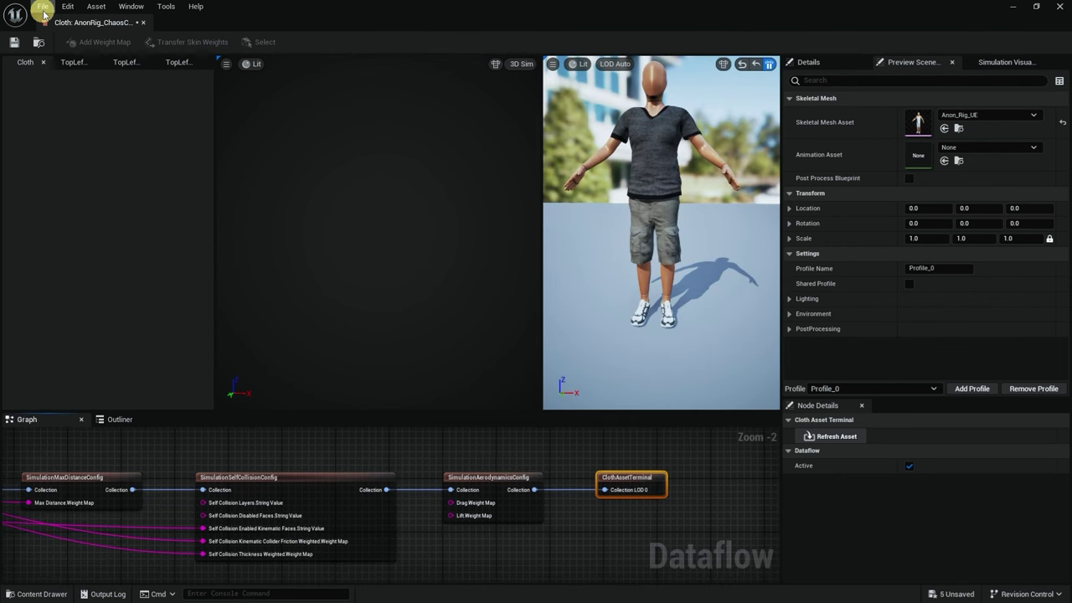
Save all modified assets
left_click(43, 6)
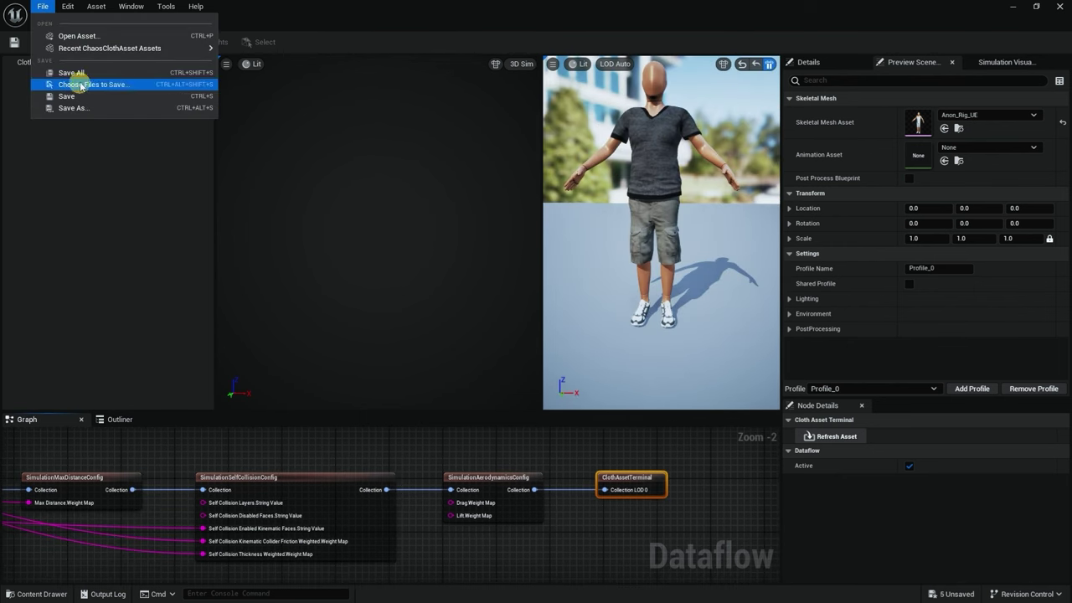
left_click(72, 72)
Paint both shirt shoulders with attribute value 0.0 in AddWeightMap's MaxDistance map using Paint brush mode, and accept the map
right_click_drag(311, 479, 403, 536)
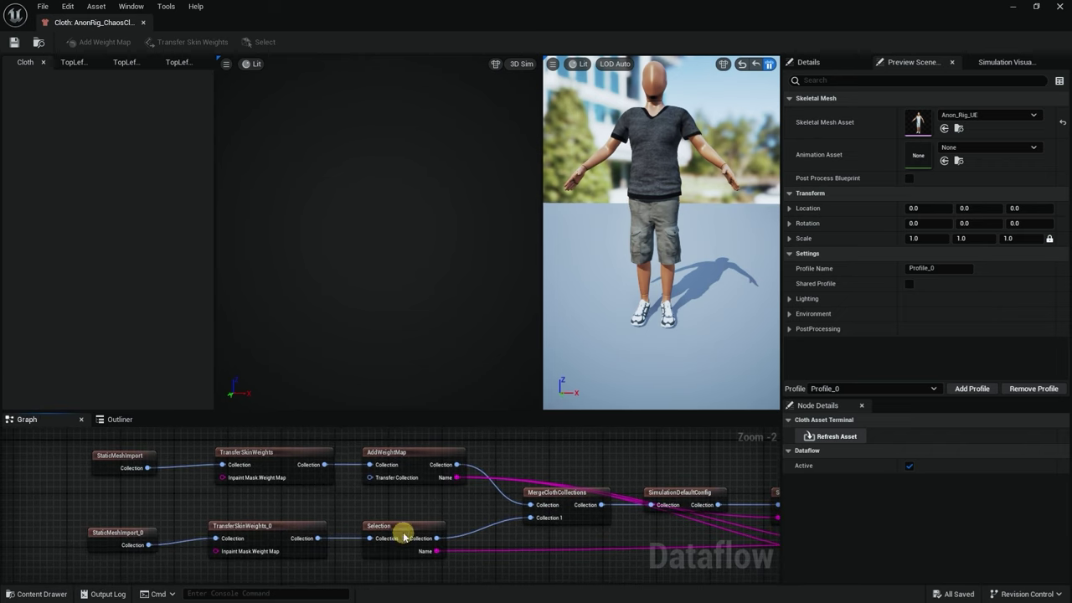
double_click(381, 459)
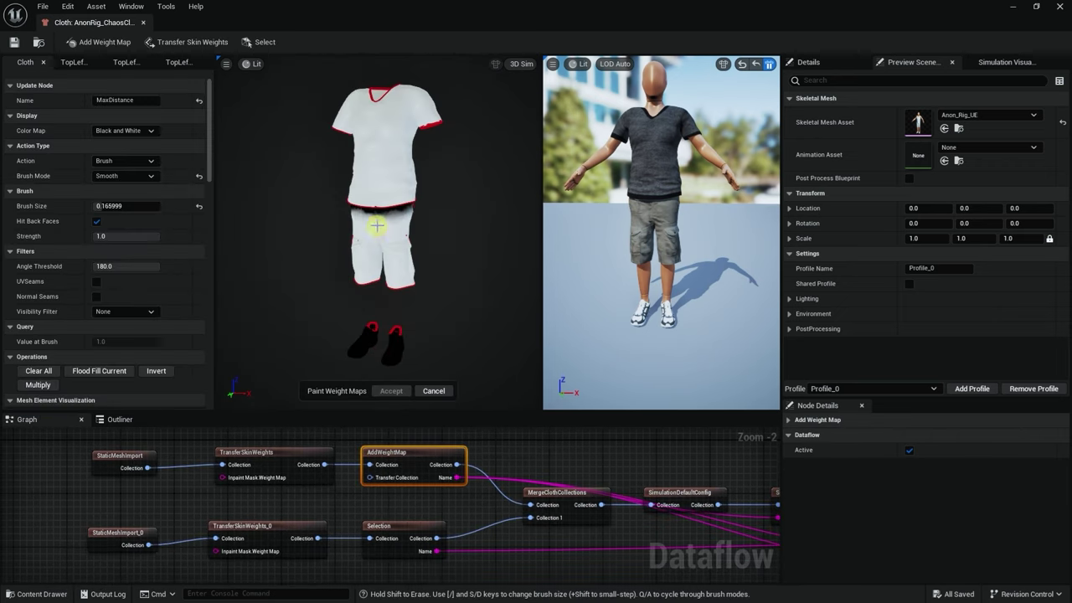
scroll(368, 222, "up", 4)
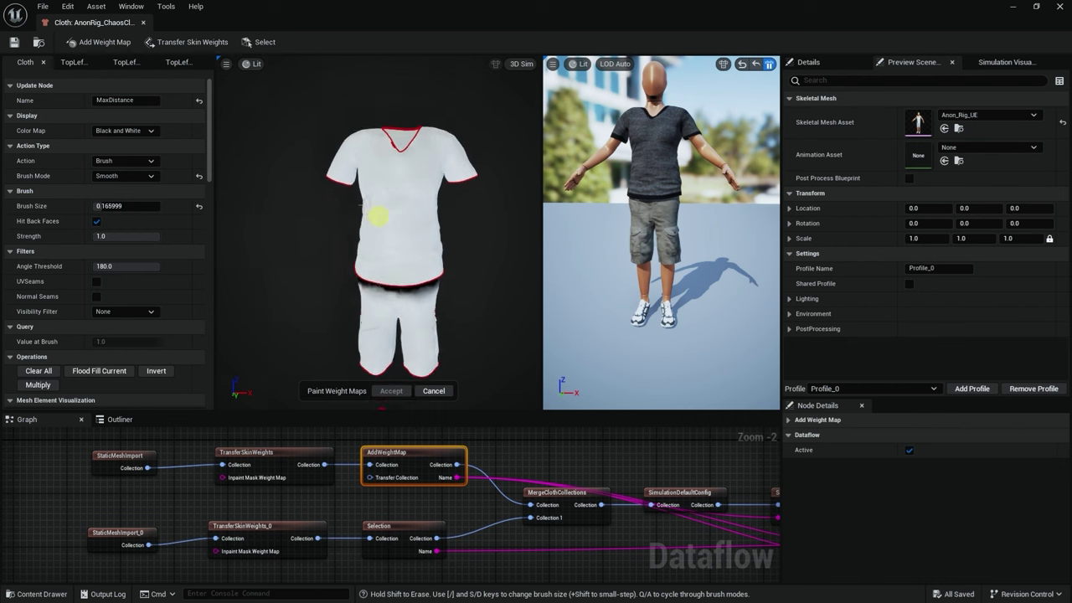
scroll(369, 209, "up", 5)
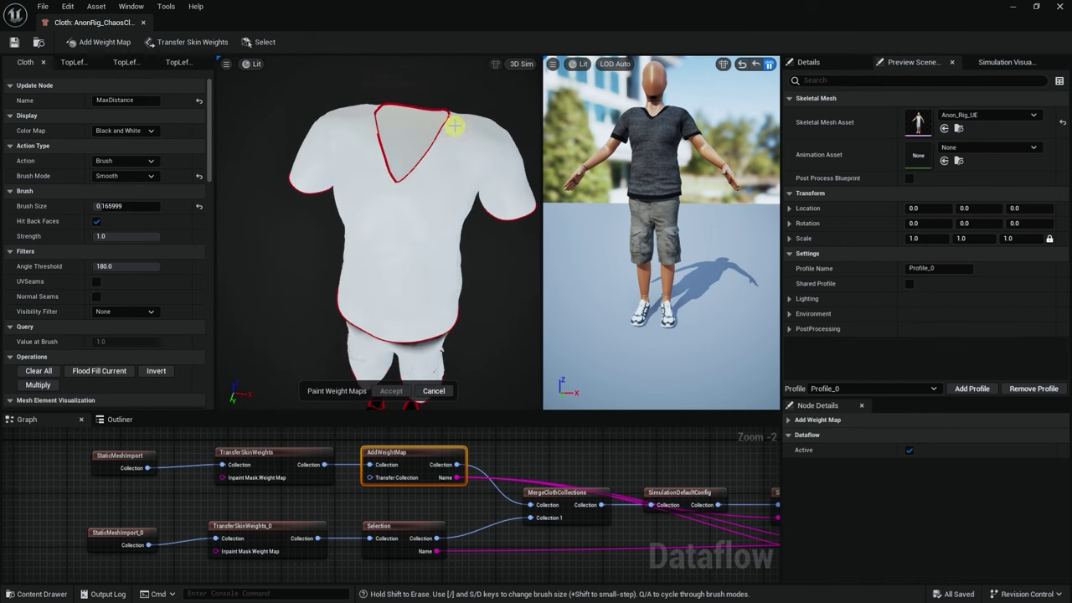
left_click(134, 176)
left_click(117, 187)
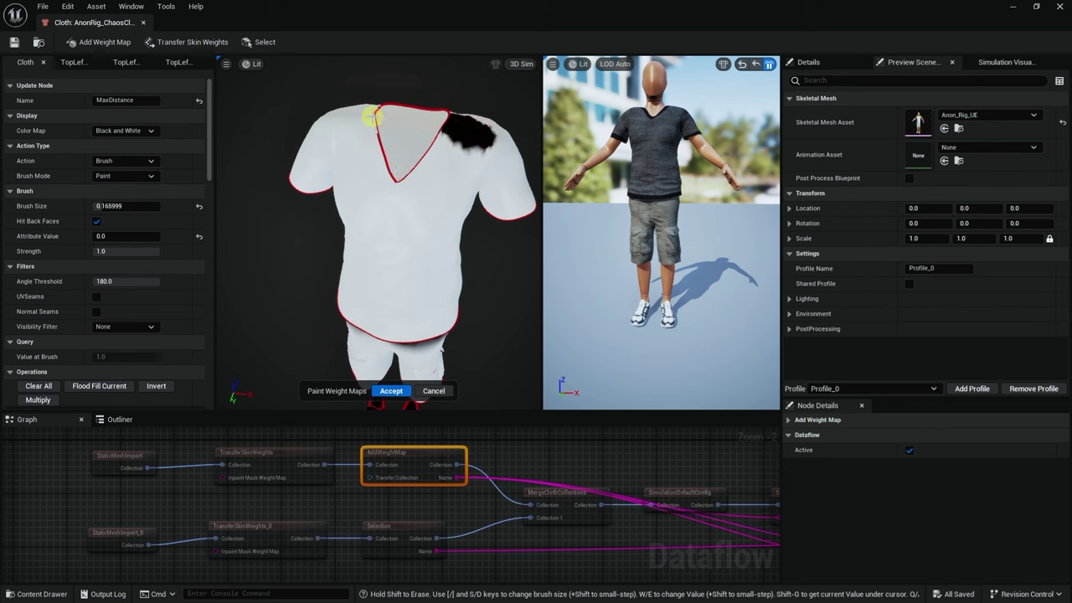
left_click(389, 391)
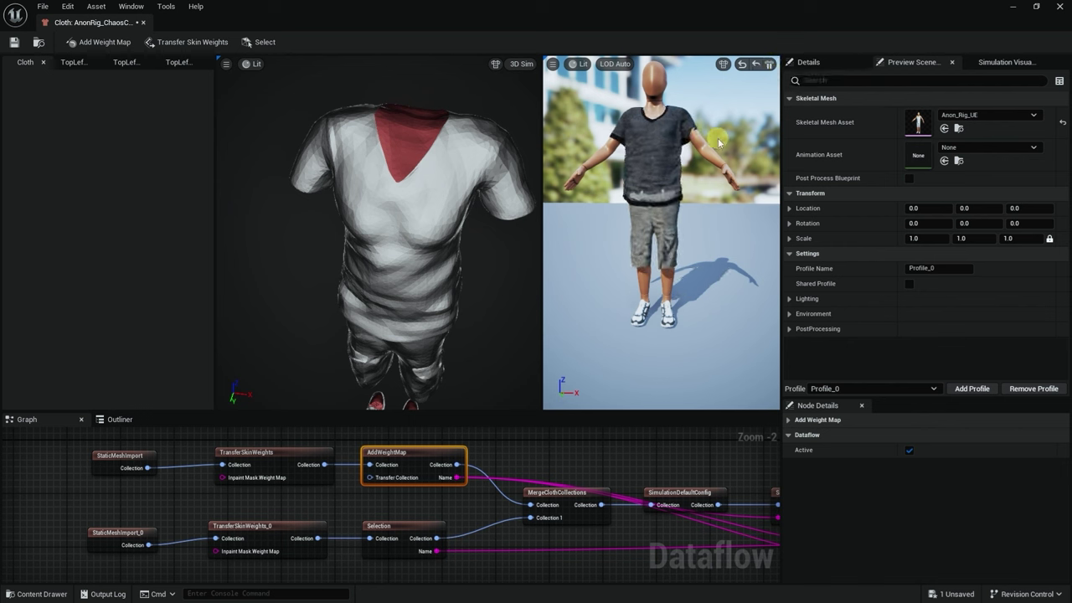
Examine the simulated clothing in the preview, then suspend and hard reset the simulation
left_click_drag(706, 171, 651, 203)
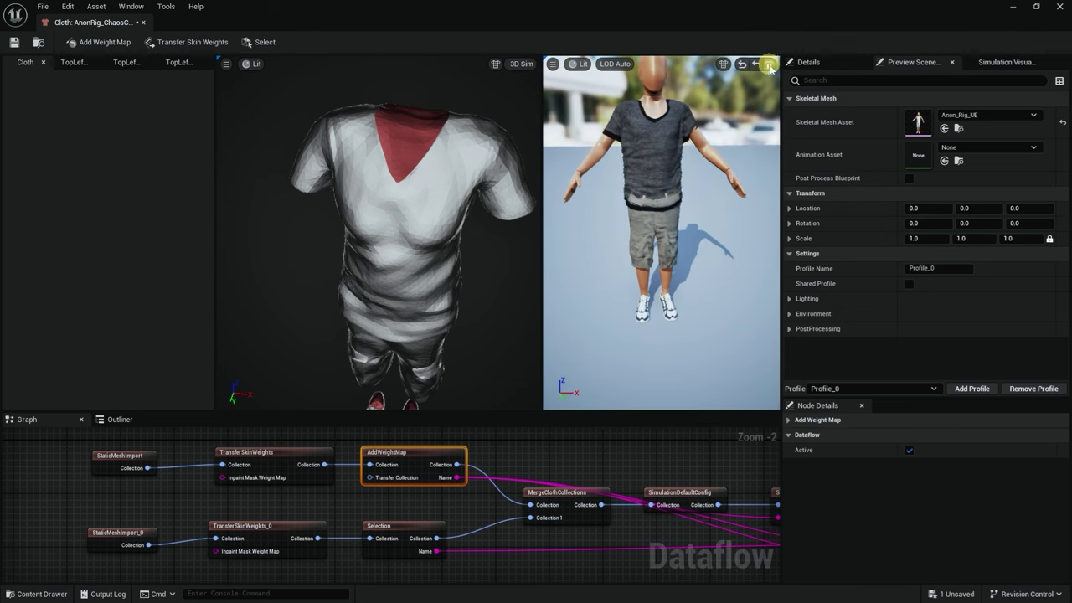
left_click(744, 67)
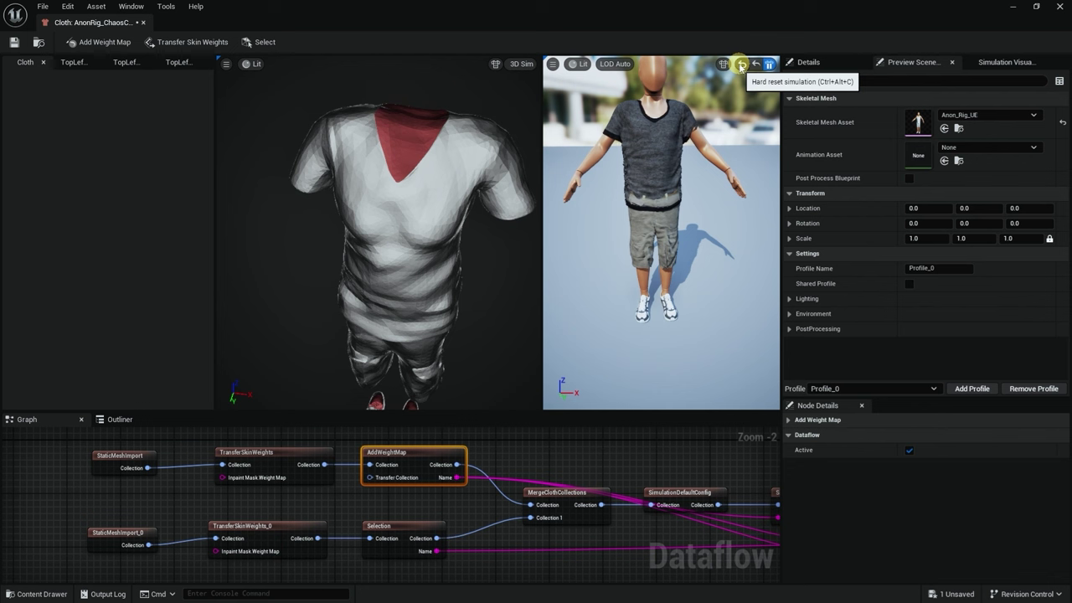
left_click(741, 65)
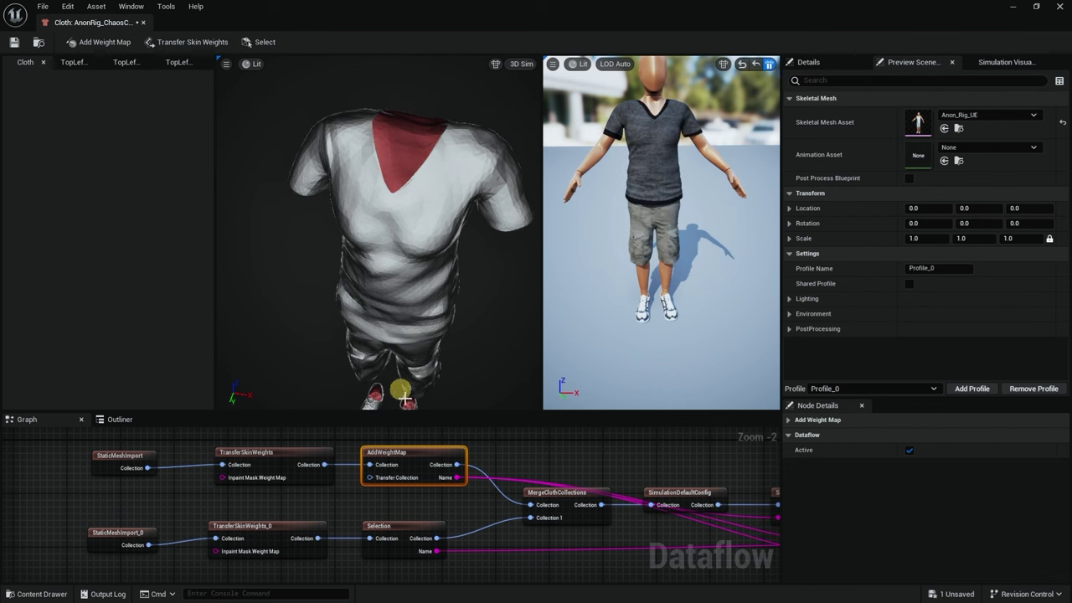
Repaint the shirt's shoulders with attribute value 1.0 in AddWeightMap's MaxDistance map and accept the map
double_click(425, 454)
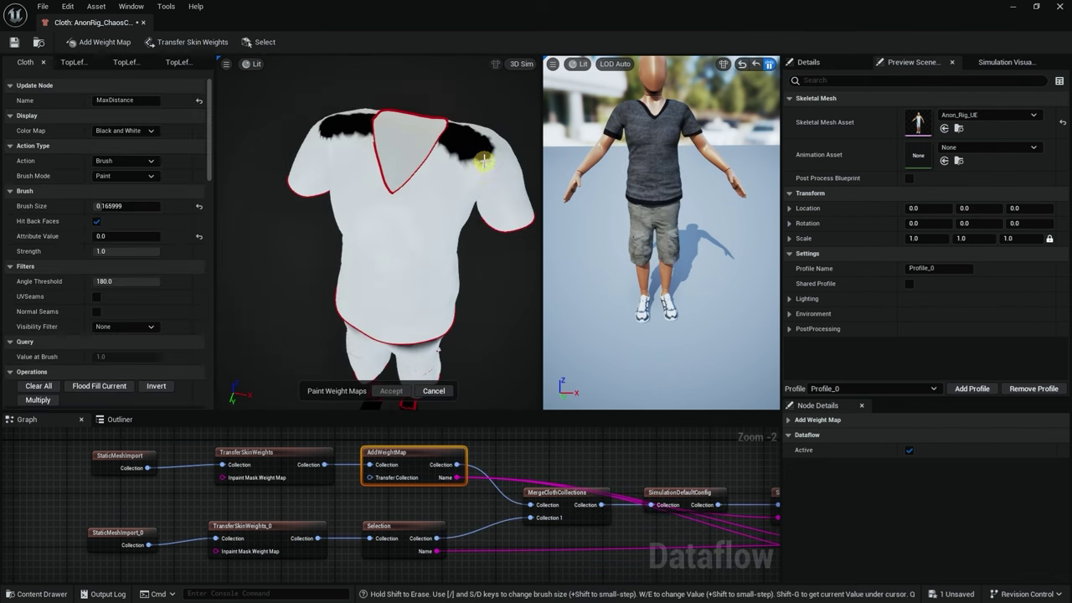
left_click(101, 236)
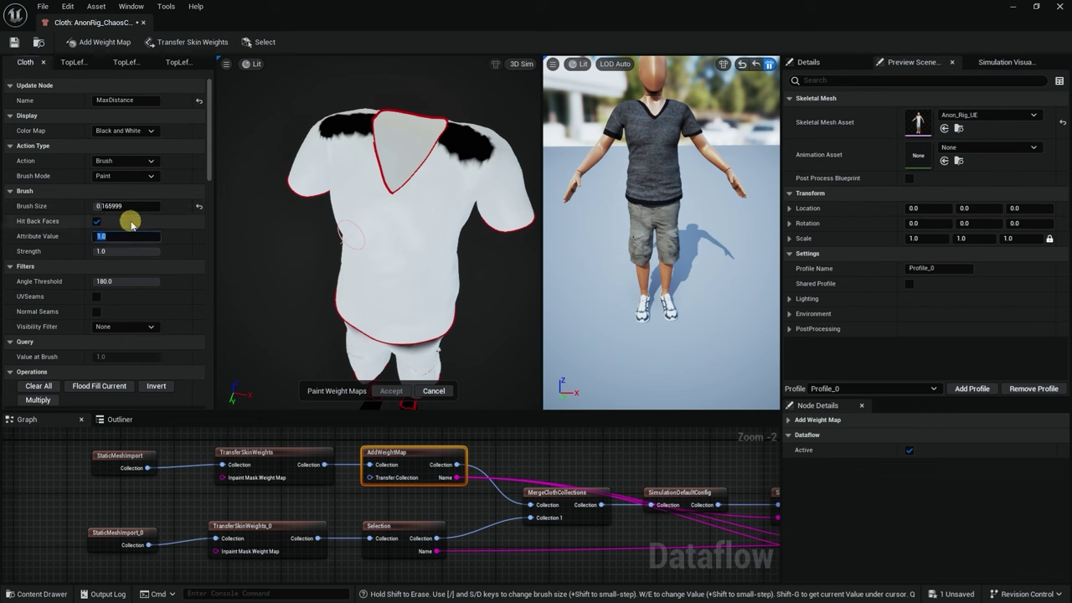
mouse_move(423, 140)
left_mouse_down()
mouse_move(467, 150)
mouse_move(470, 138)
mouse_move(487, 154)
mouse_move(470, 141)
mouse_move(450, 151)
mouse_move(458, 133)
mouse_move(362, 139)
mouse_move(375, 113)
mouse_move(333, 137)
mouse_move(355, 116)
mouse_move(308, 130)
mouse_move(348, 110)
mouse_move(338, 136)
mouse_move(374, 151)
mouse_move(495, 150)
mouse_move(542, 134)
mouse_move(489, 161)
mouse_move(518, 162)
mouse_move(381, 133)
left_mouse_up()
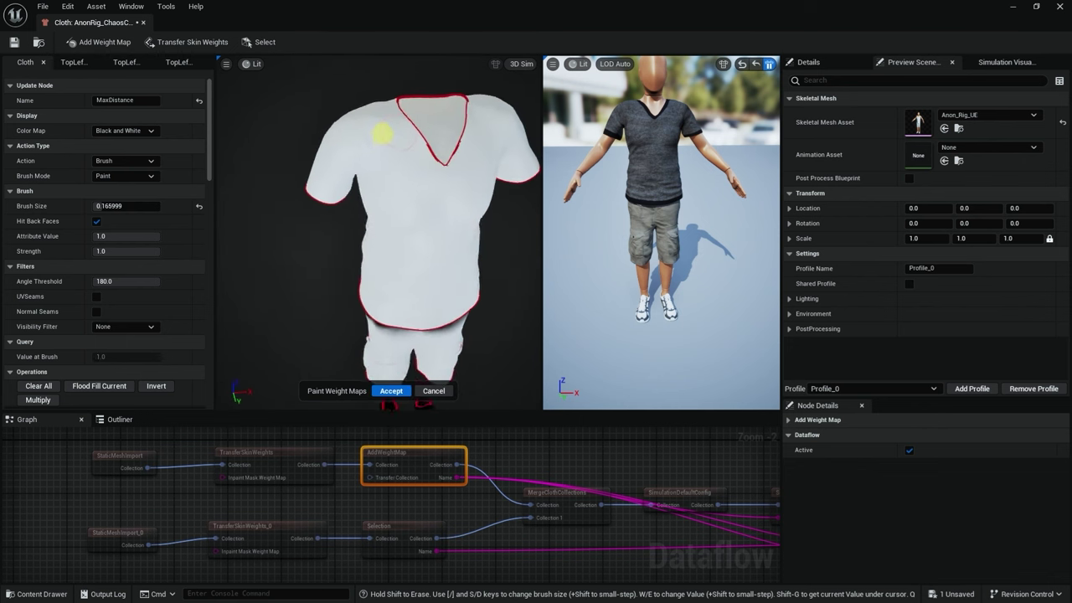
left_click(394, 391)
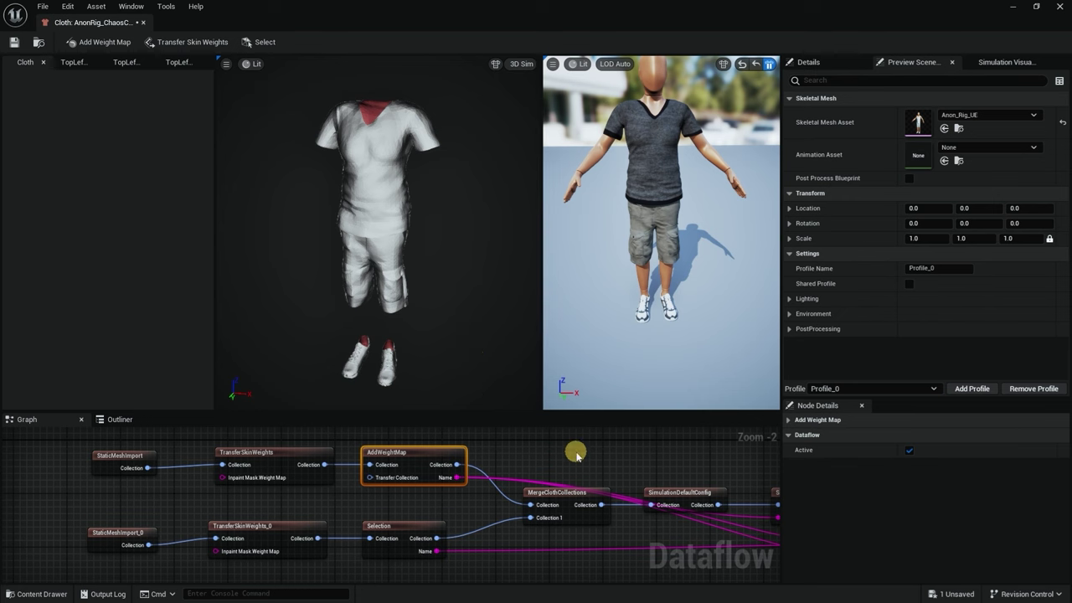
Set the Density of SimulationDefaultConfig to 0.2 and test-run the cloth simulation in the preview
left_click(556, 492)
right_click_drag(558, 445, 469, 468)
left_click(522, 474)
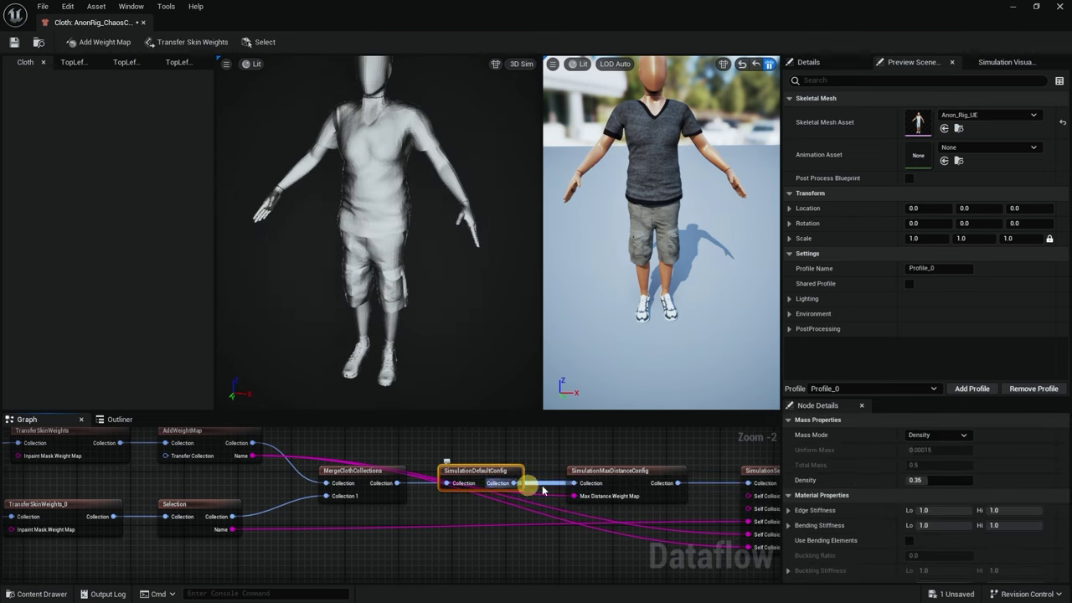
left_click(926, 480)
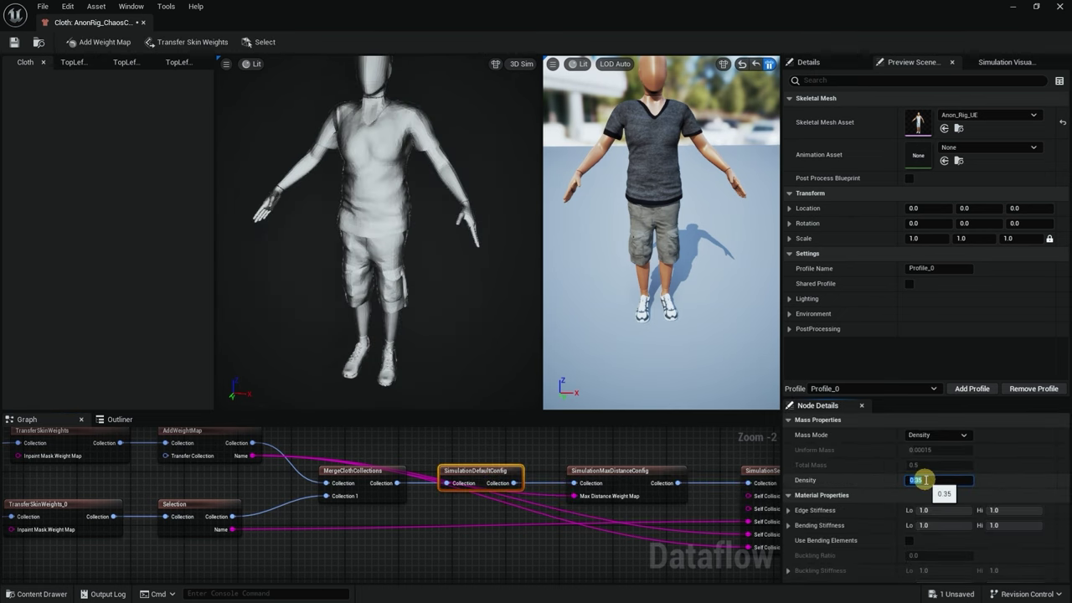
type(".2")
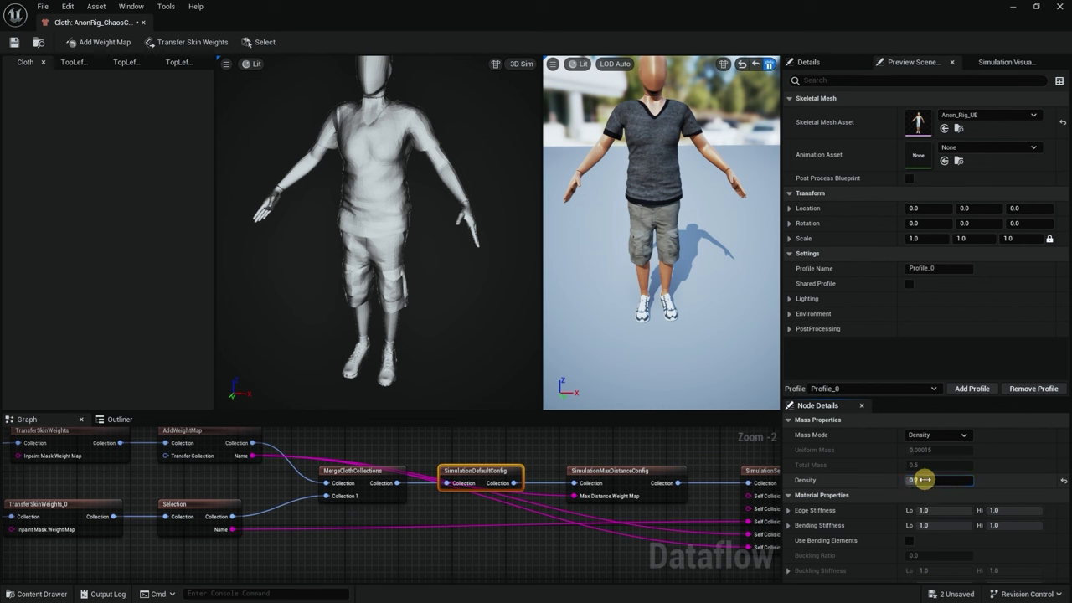
key("Return")
left_click(767, 66)
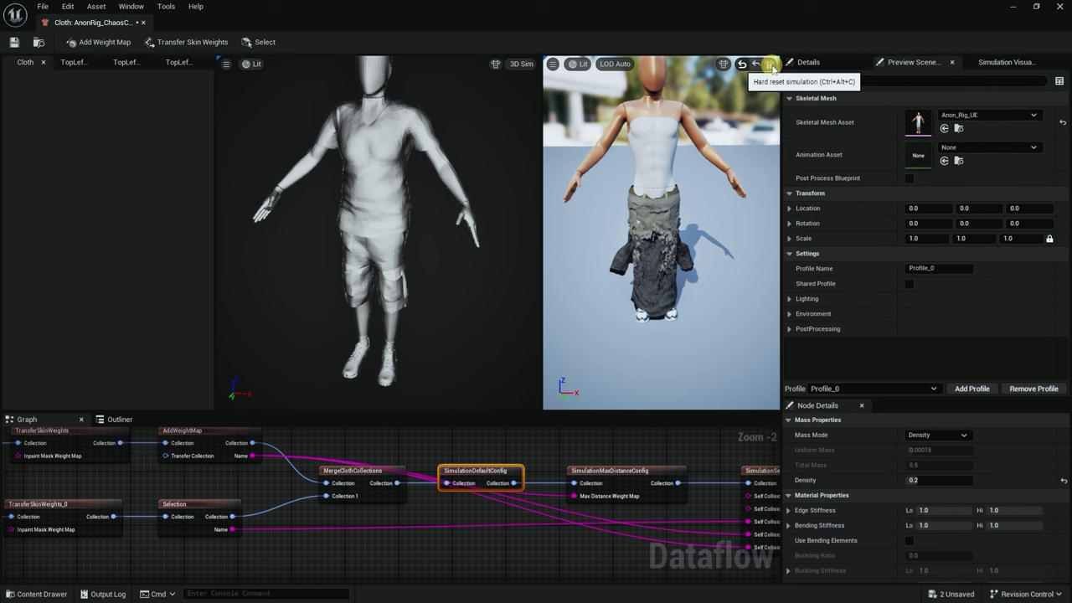
left_click(771, 67)
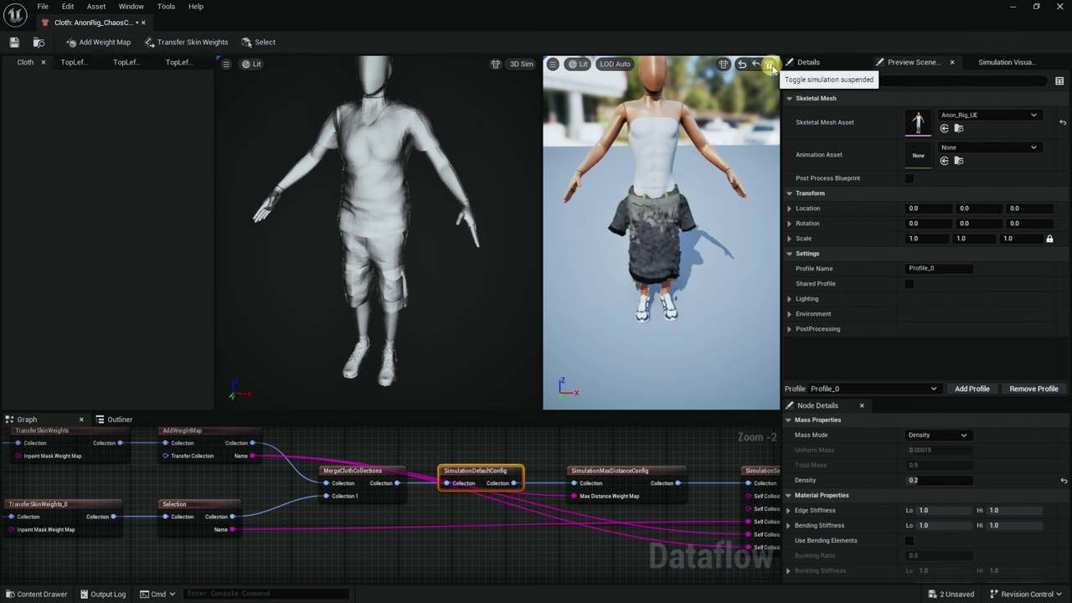
Set the low values of SimulationDefaultConfig's Tether Stiffness to 0.0 and Tether Scale to 0.1
scroll(950, 468, "down", 2)
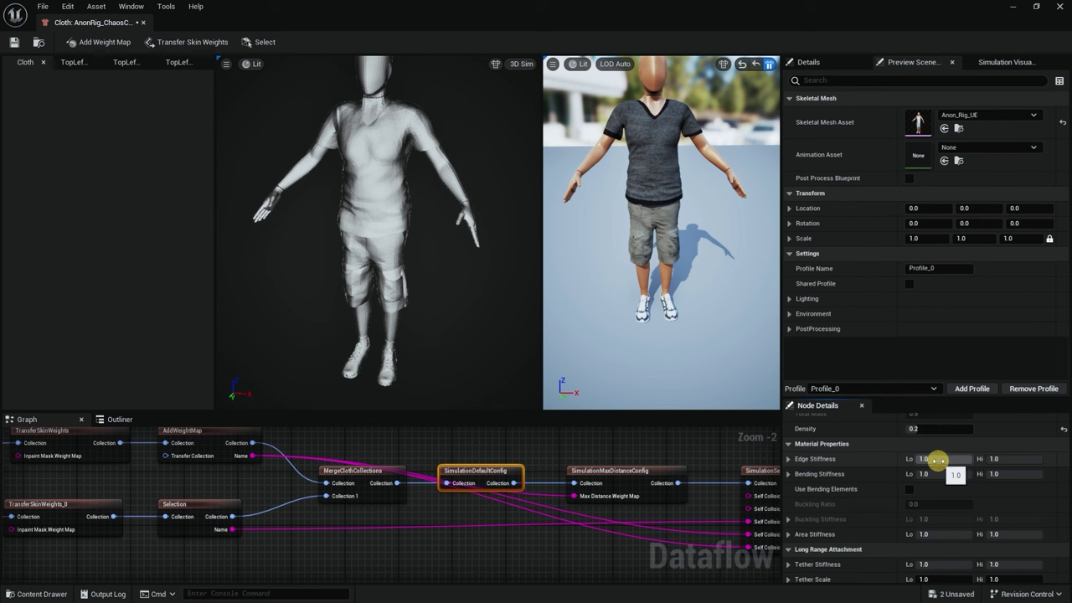
scroll(936, 460, "down", 2)
left_click(939, 515)
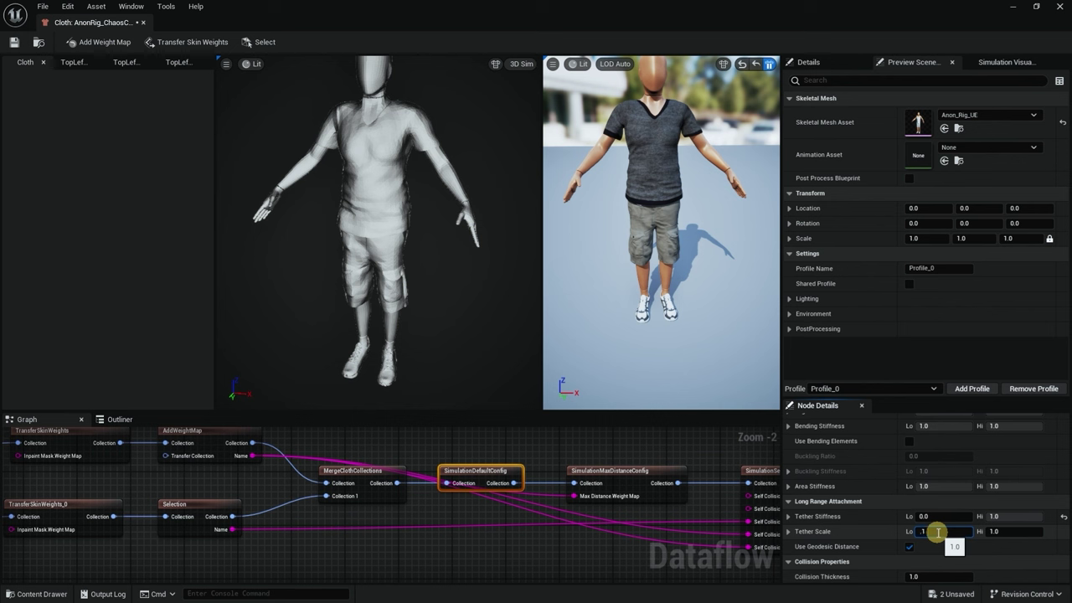
Set the Friction Coefficient in SimulationDefaultConfig's collision properties to 0
scroll(944, 492, "down", 4)
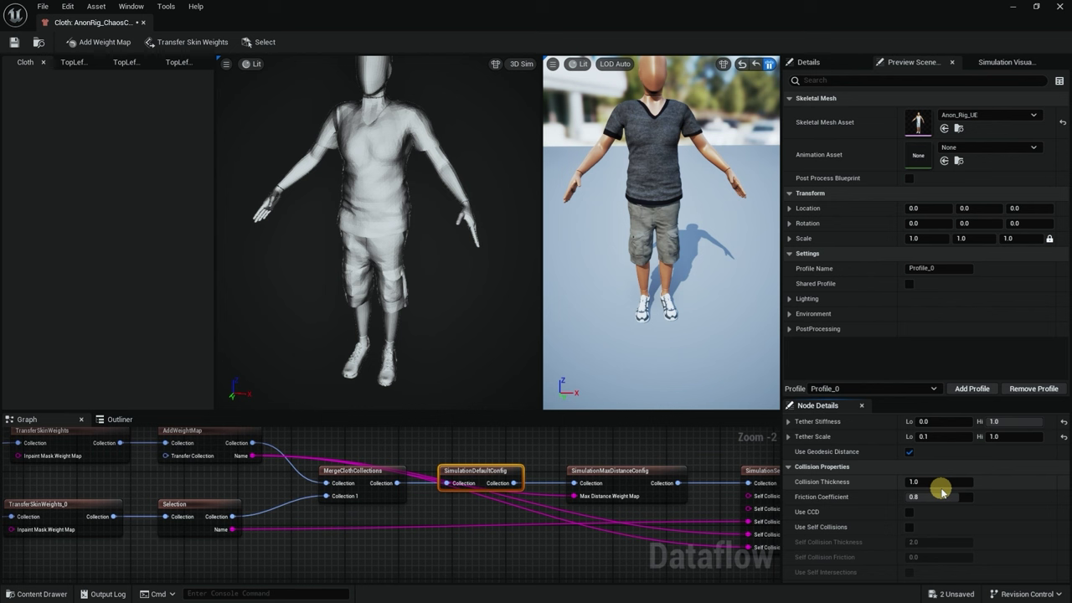
left_click(937, 497)
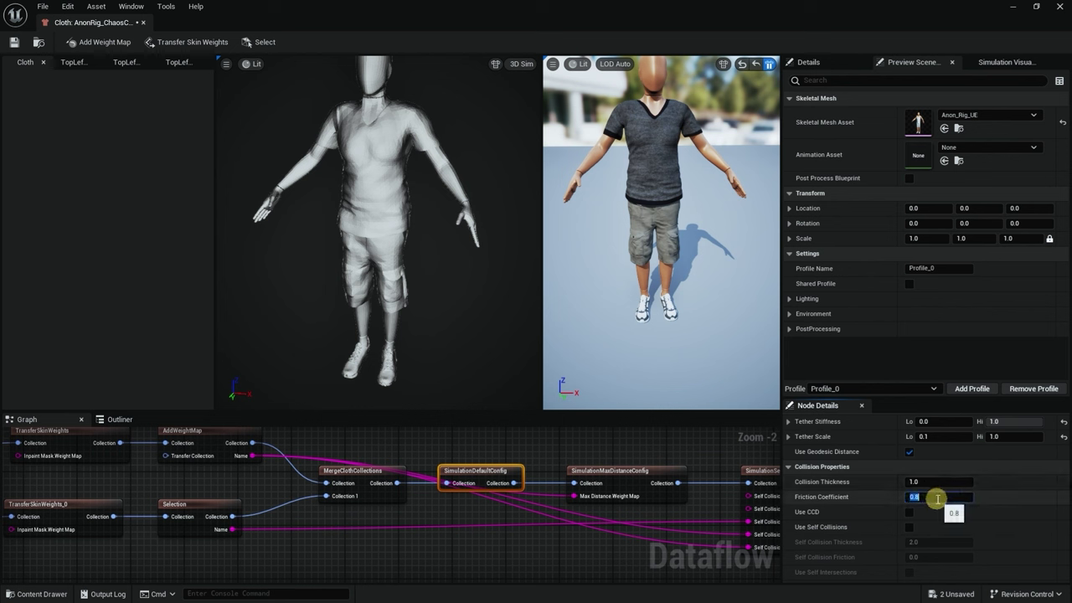
type("0")
key("Return")
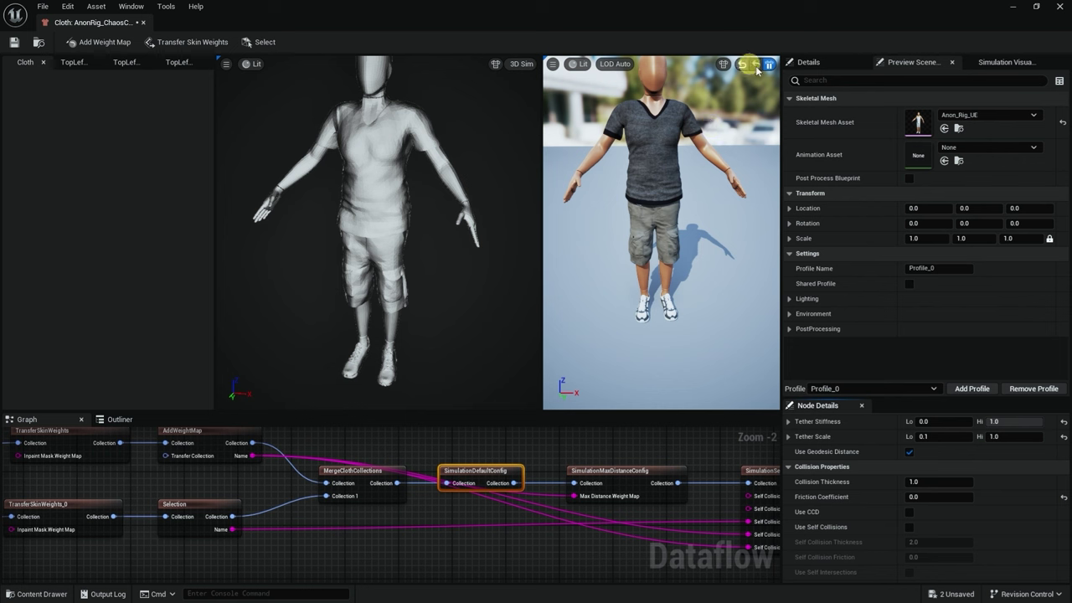
Test-run the cloth simulation in the preview, suspend it and hard reset the clothing to its starting state
left_click(769, 66)
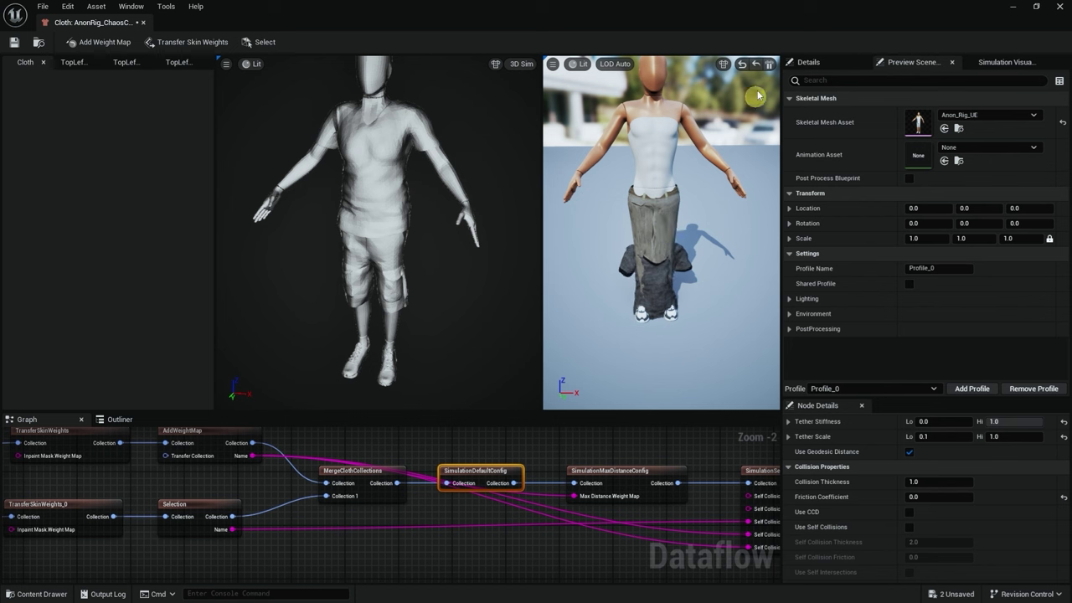
left_click(769, 65)
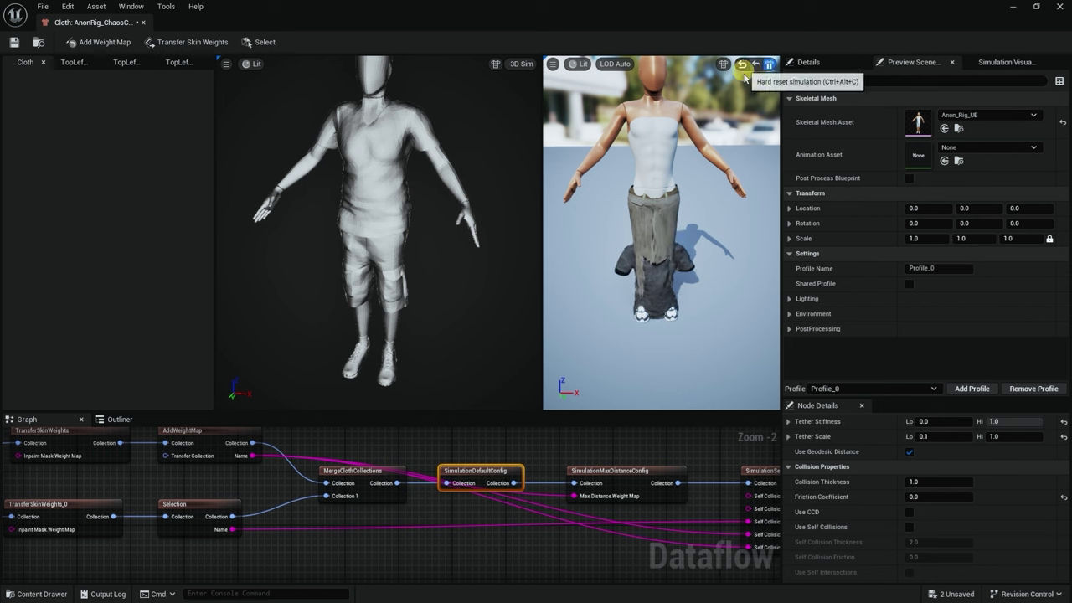
key("ctrl+alt+c")
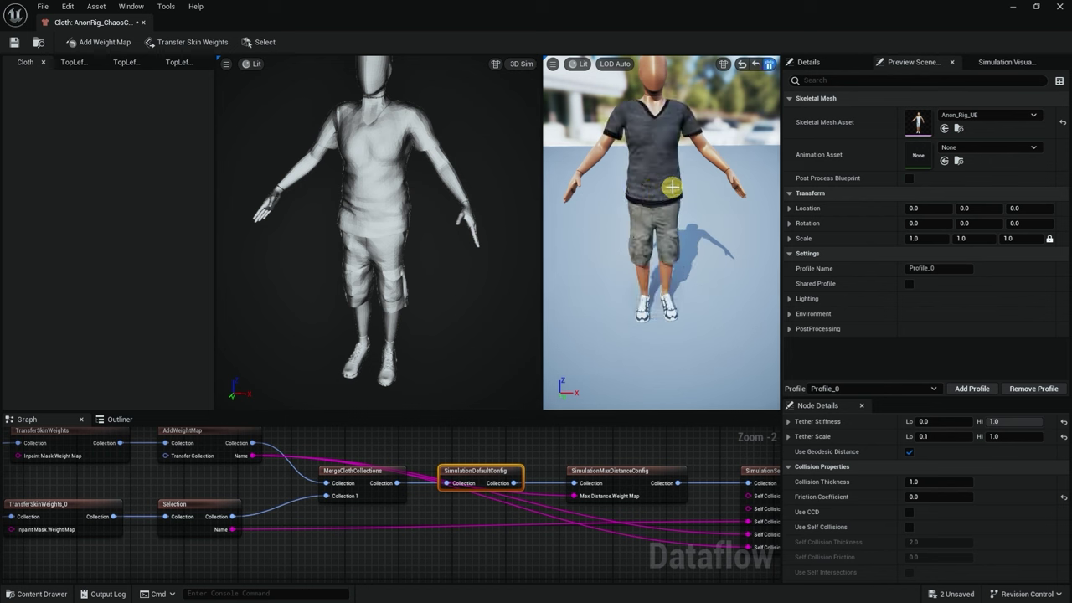
left_click_drag(654, 203, 706, 272)
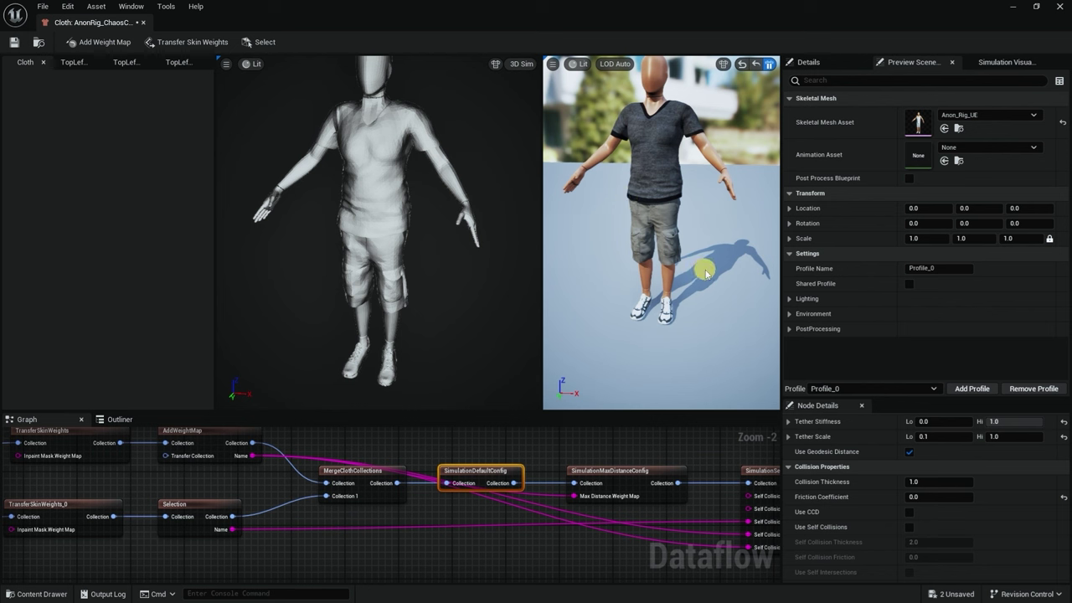
Set the low value of SimulationDefaultConfig's Anim Drive Stiffness to 0.7 and run the simulation in the preview
scroll(909, 495, "down", 5)
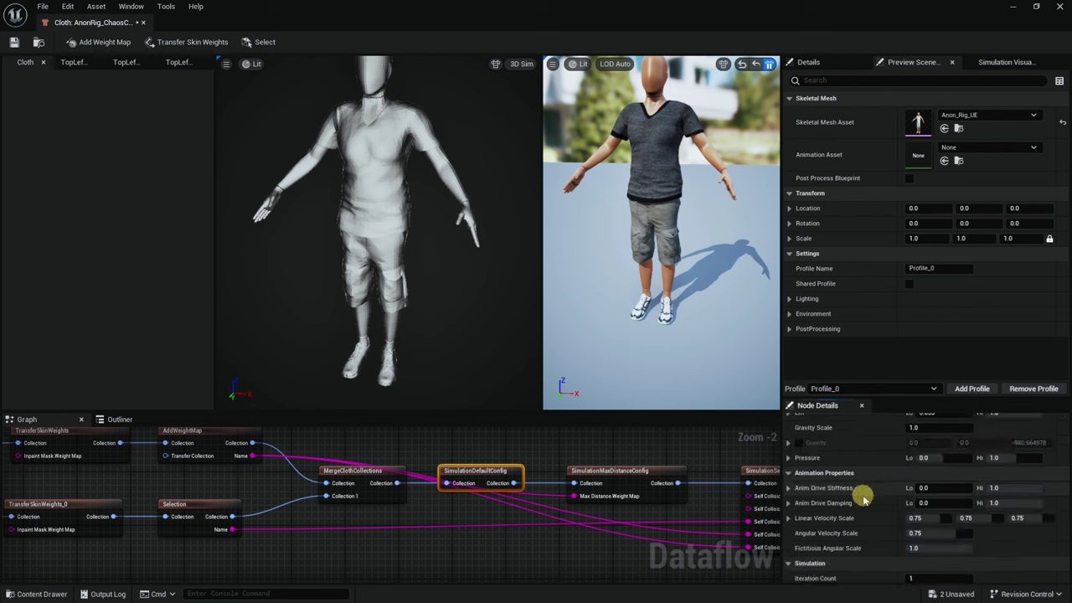
left_click(952, 491)
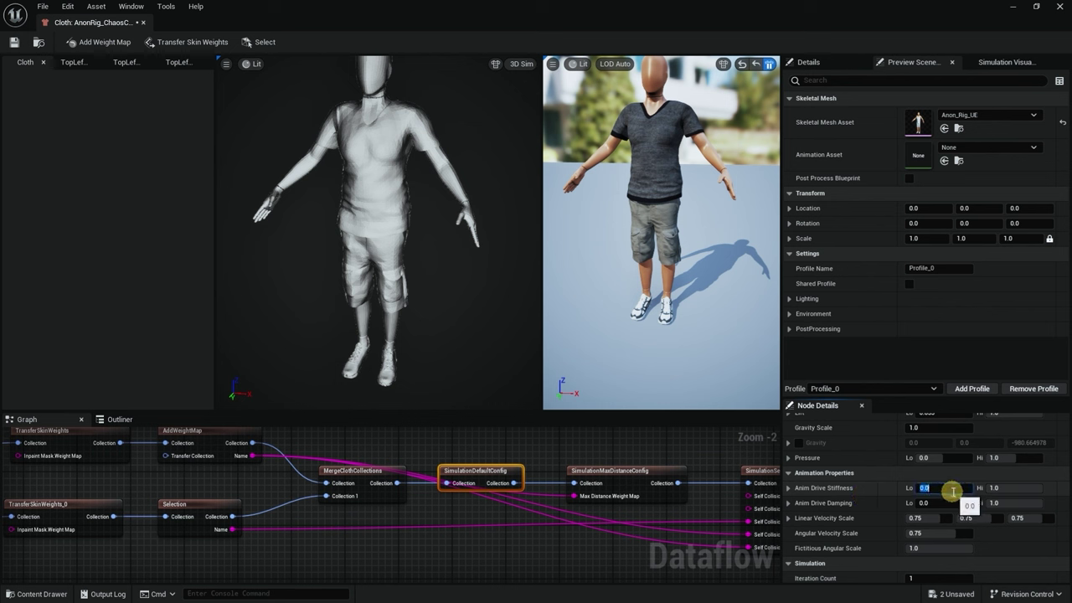
type(".7")
key("Return")
left_click(770, 66)
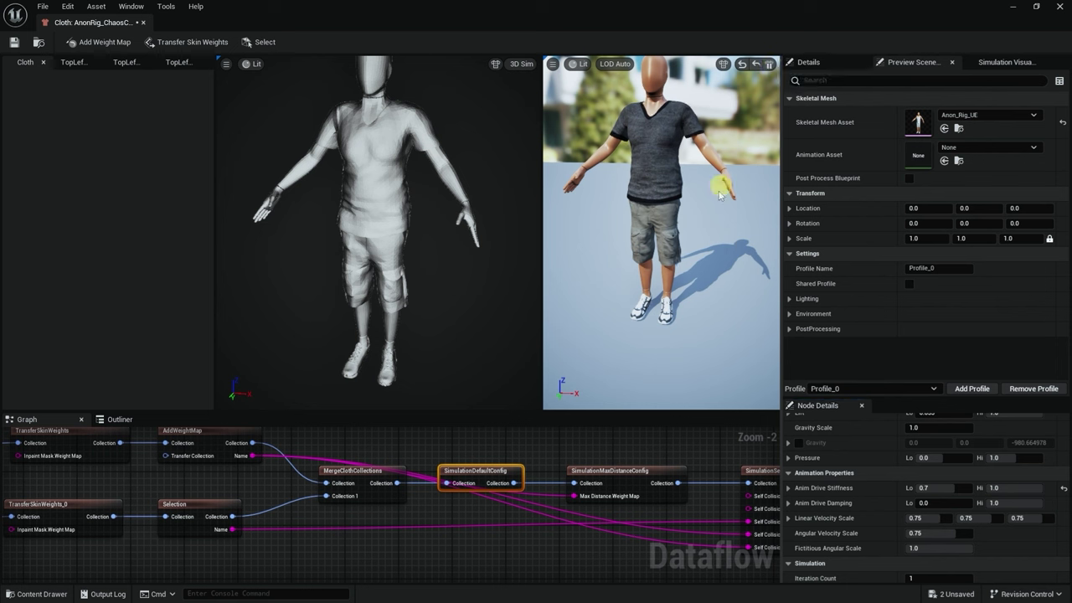
left_click_drag(722, 191, 735, 100)
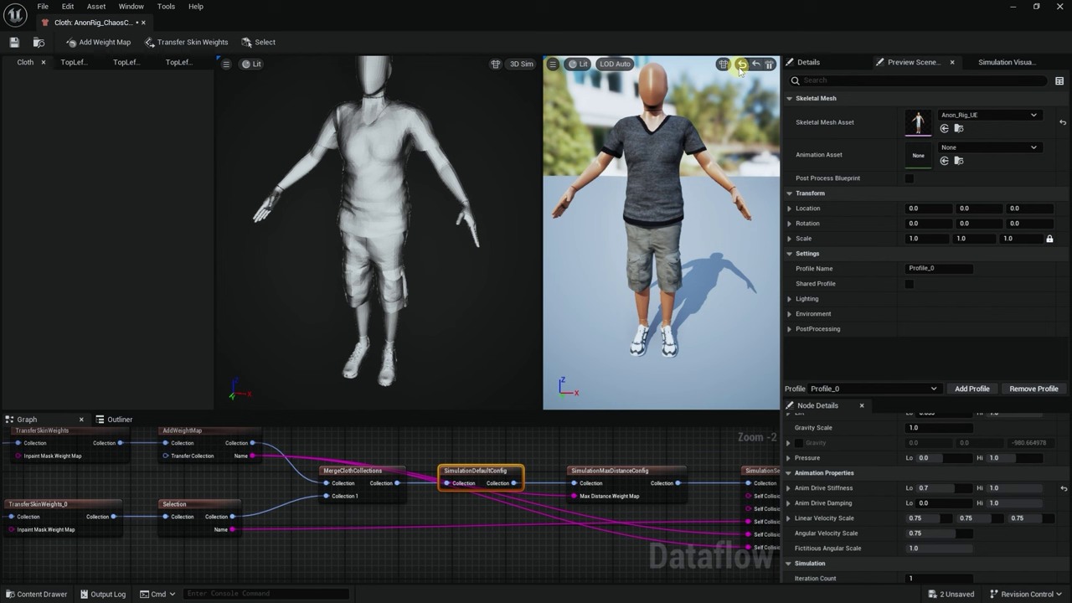
Try a low Anim Drive Stiffness value of 0.5 and check the clothing simulation in the preview
left_click(932, 488)
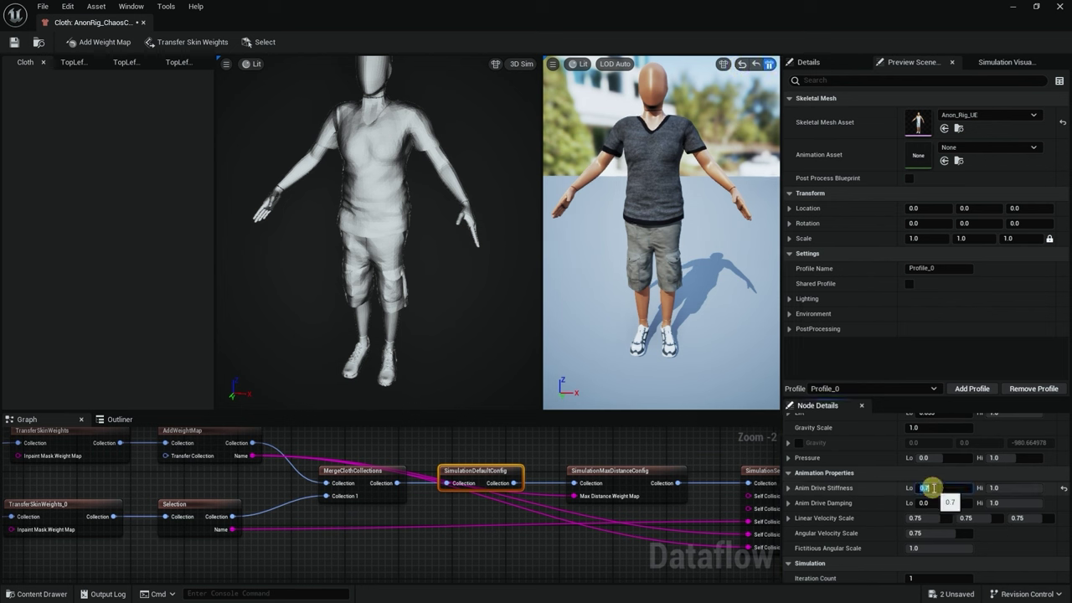
type("0.5")
key("Return")
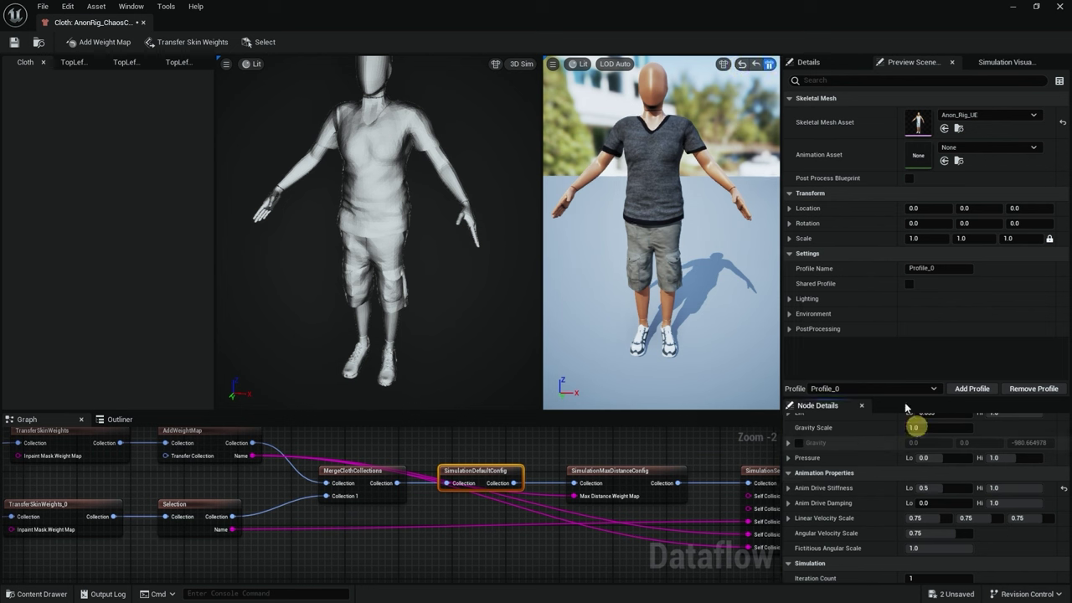
left_click(768, 65)
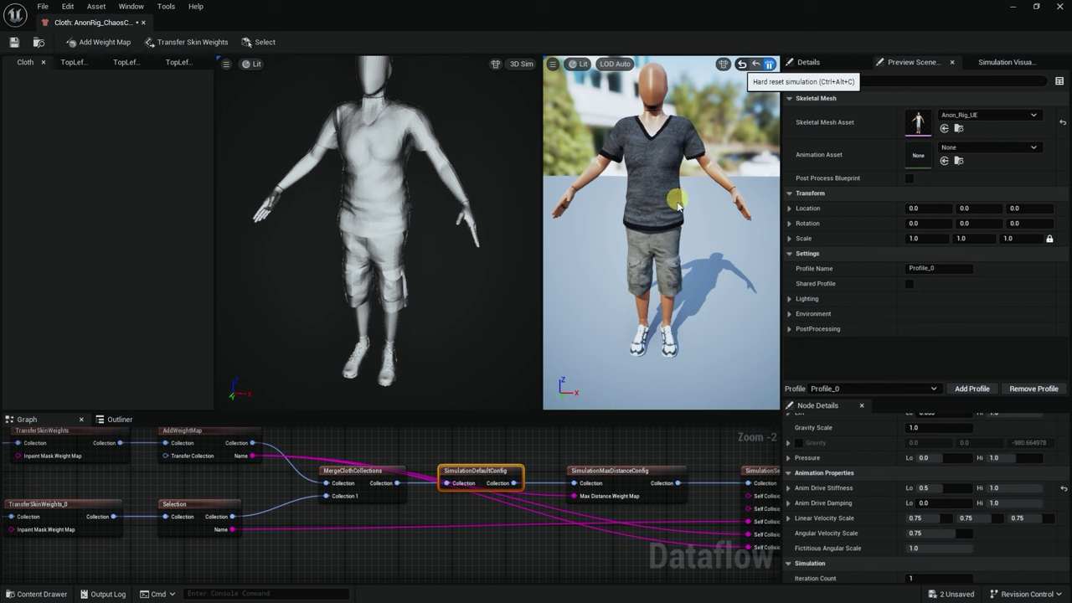
left_click_drag(676, 219, 636, 220)
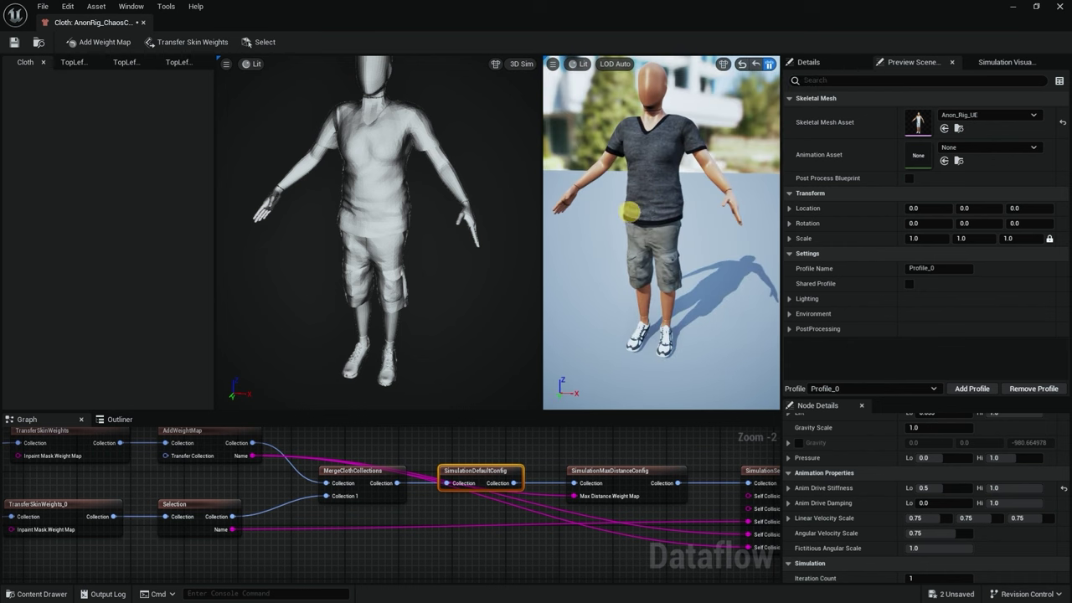
Set SimulationDefaultConfig's low Anim Drive Stiffness value to 0.7 and its low Anim Drive Damping value to 0.5
left_click(923, 487)
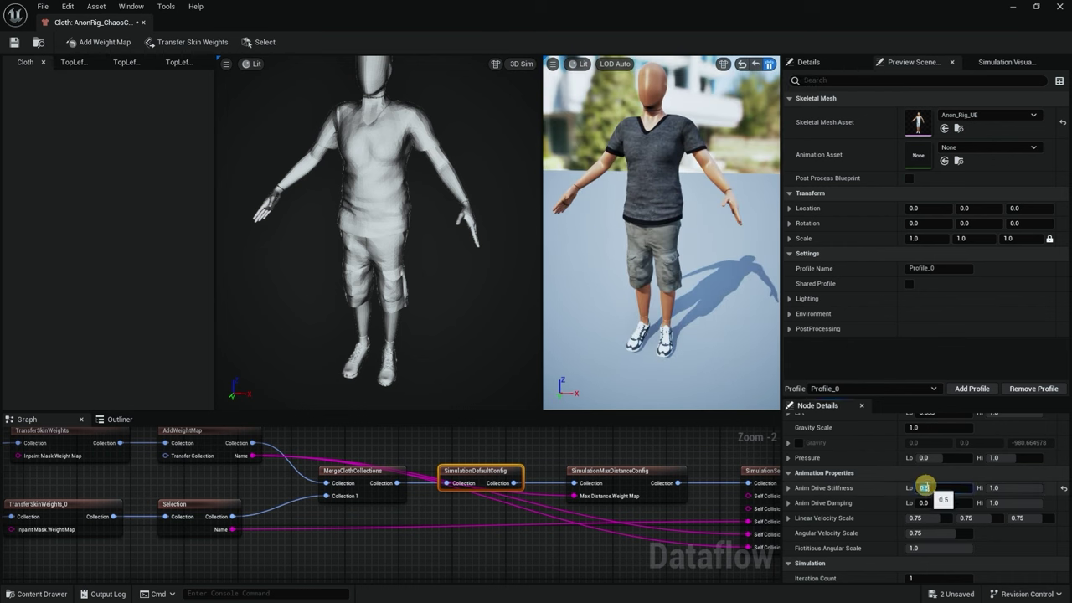
type("0.7")
key("Return")
left_click(933, 502)
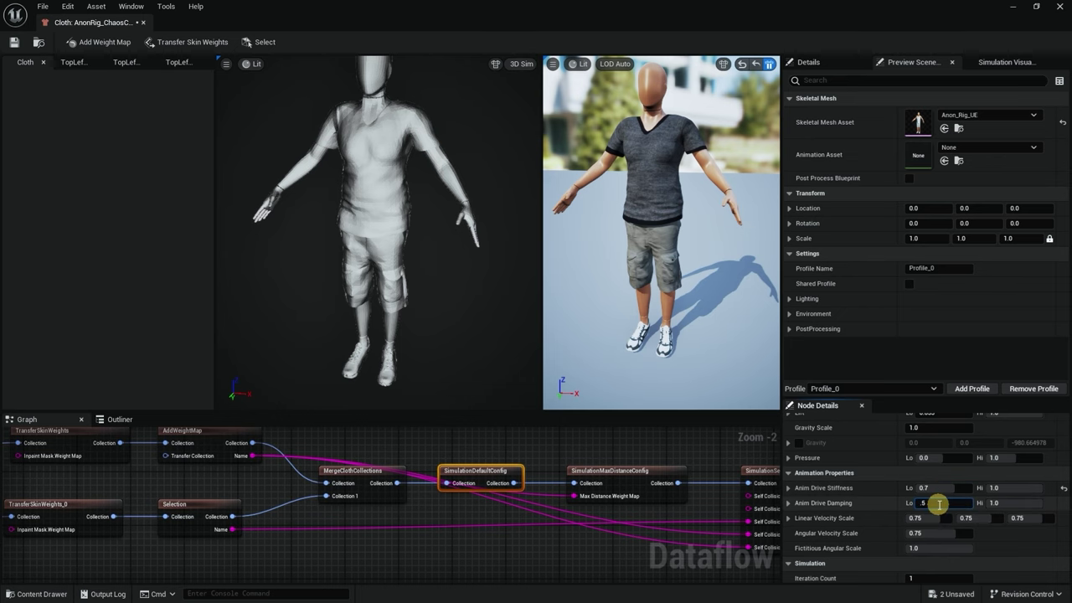
type(".5")
key("Return")
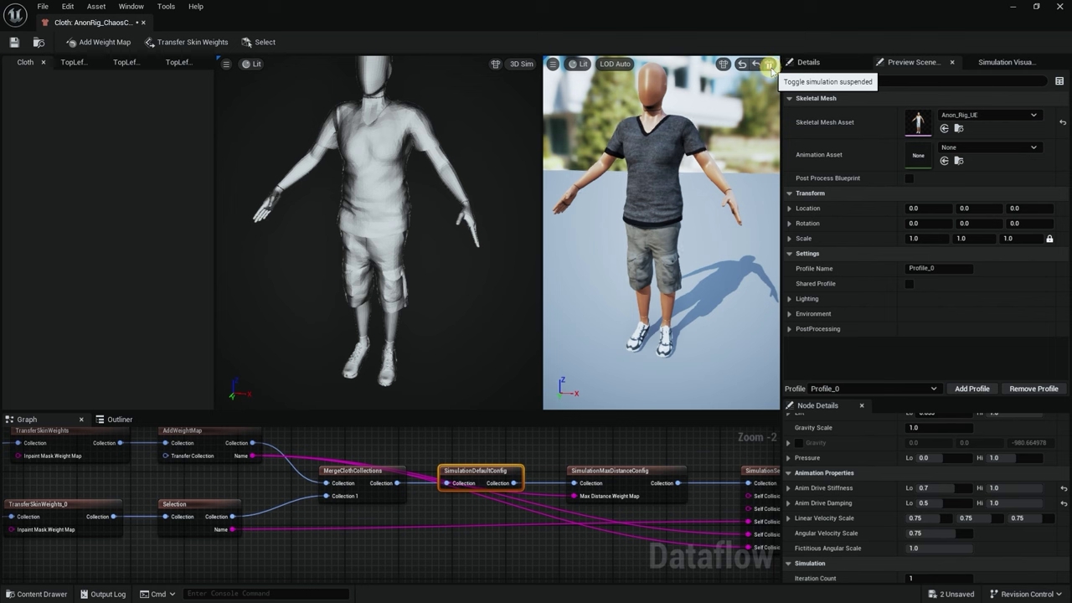
Resume the cloth simulation to check the clothing from another angle and save all assets
left_click(769, 66)
left_click_drag(661, 181, 620, 196)
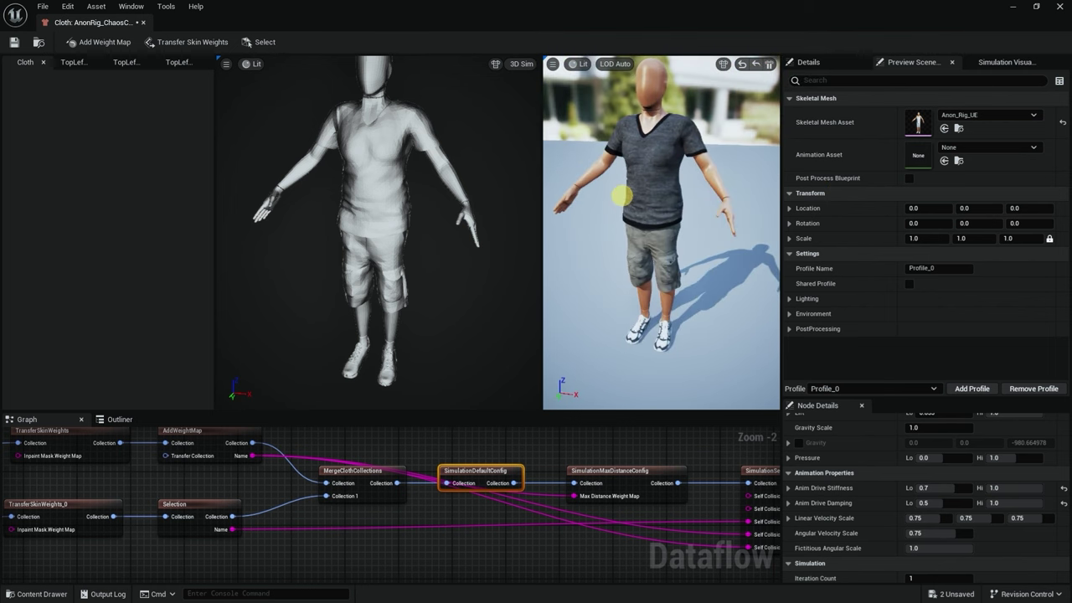
left_click(42, 10)
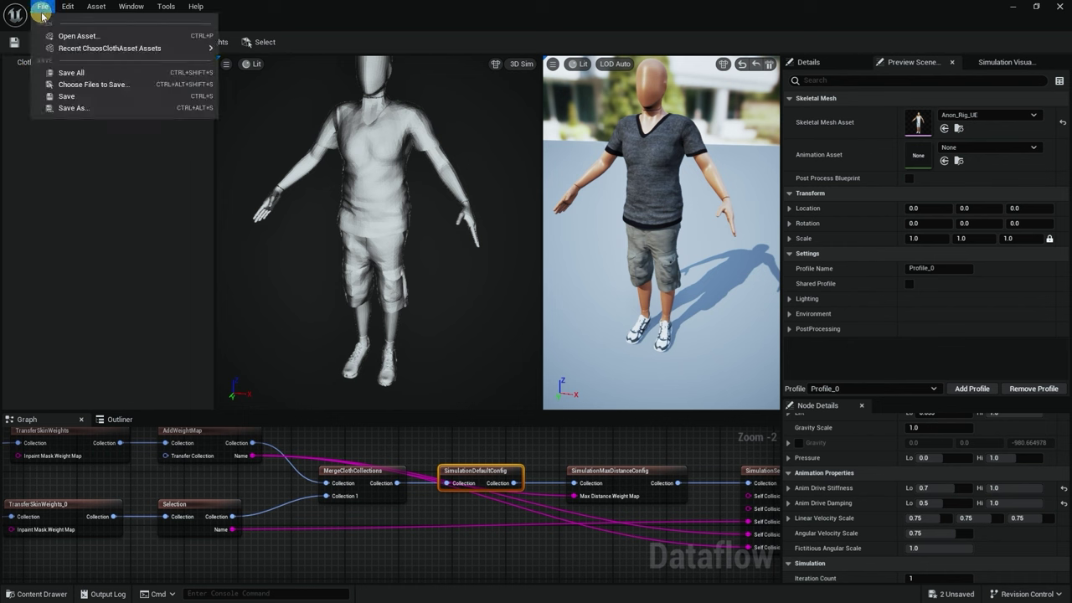
left_click(70, 73)
Set the X Wind Velocity of the SimulationAerodynamicsConfig node to 10 and raise it to 15
right_click_drag(528, 483, 295, 467)
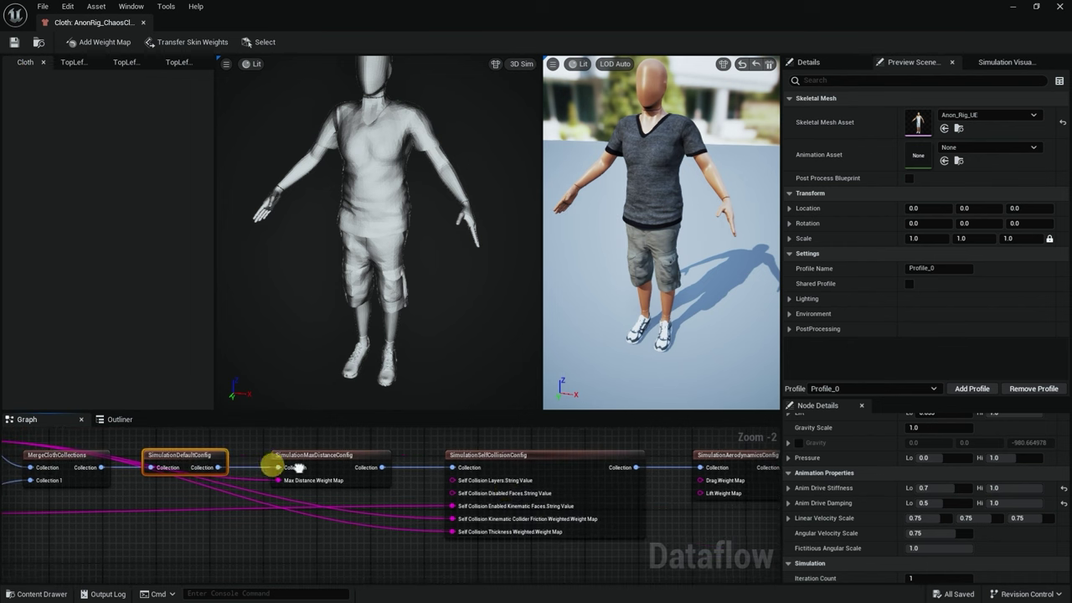
right_click_drag(565, 494, 335, 495)
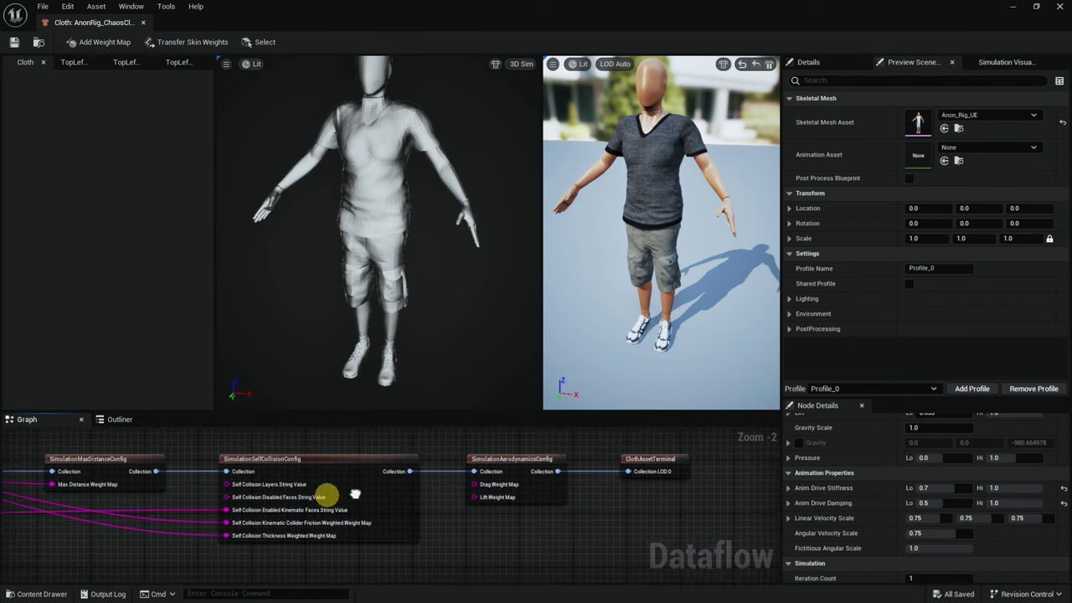
left_click(519, 460)
left_click(931, 450)
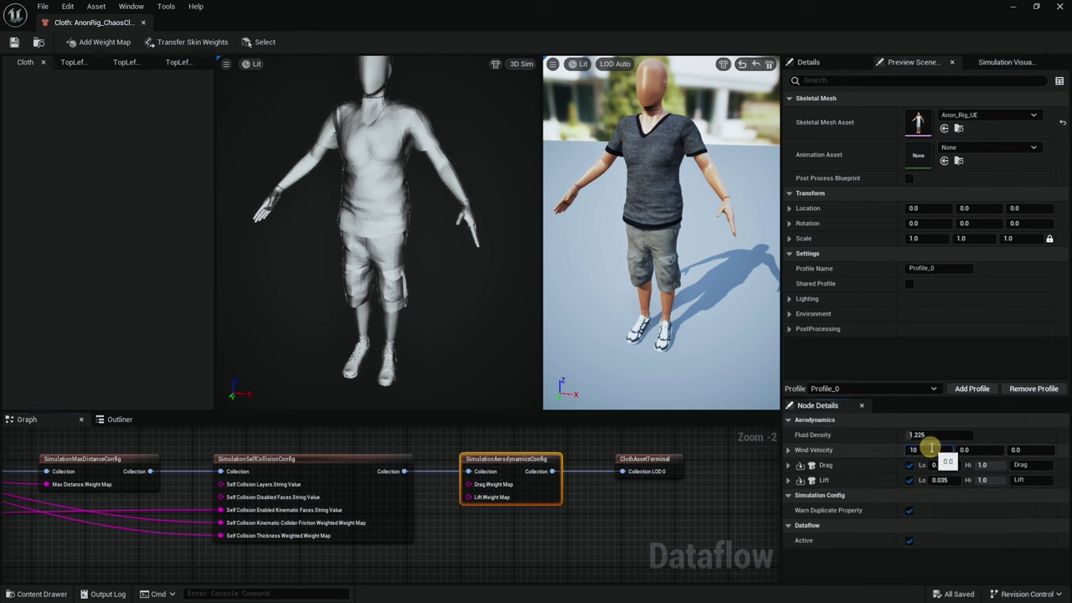
type("10")
key("Return")
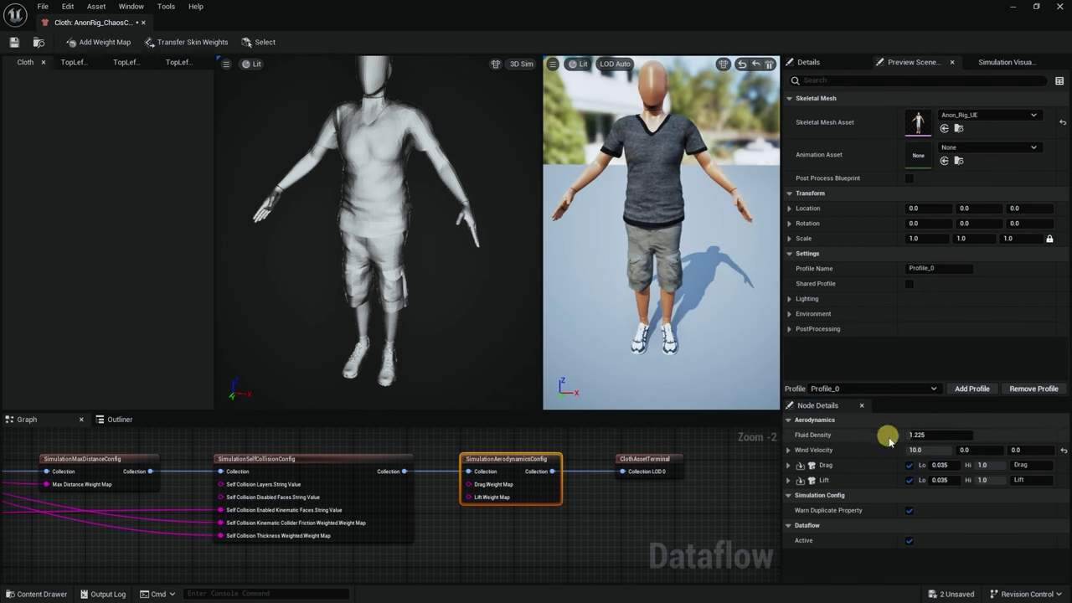
left_click(921, 450)
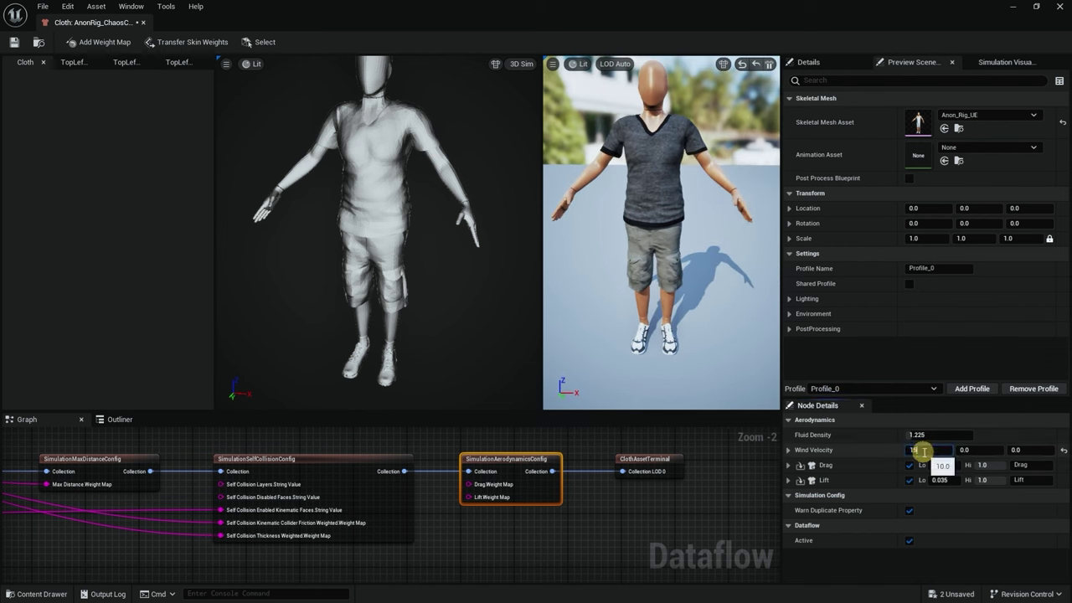
type("15")
key("Return")
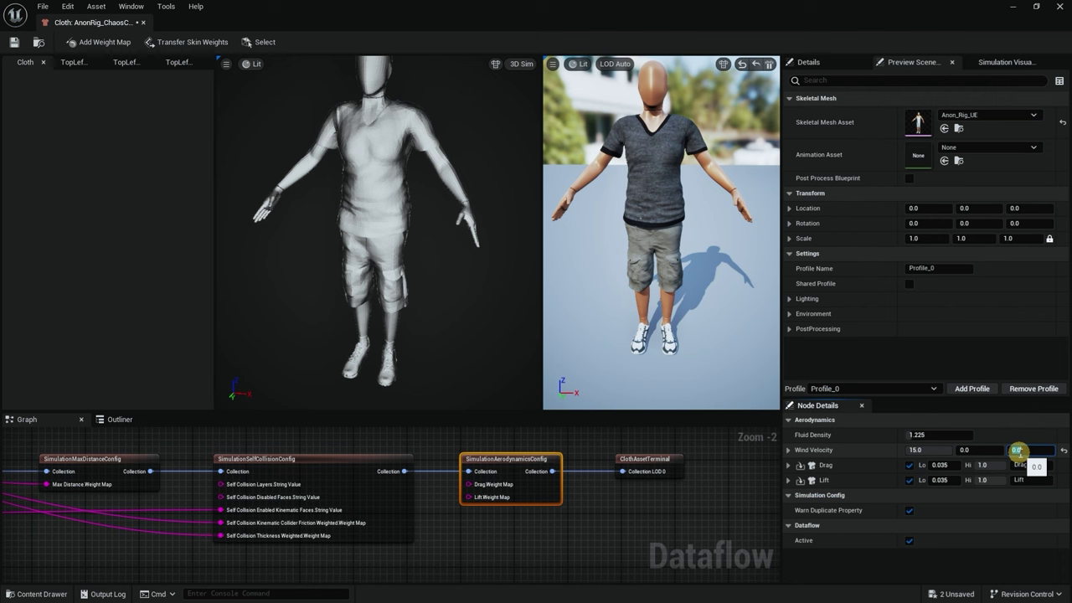
Set the Z Wind Velocity to 20 and inspect the wind's effect on the clothing from several angles
key("Return")
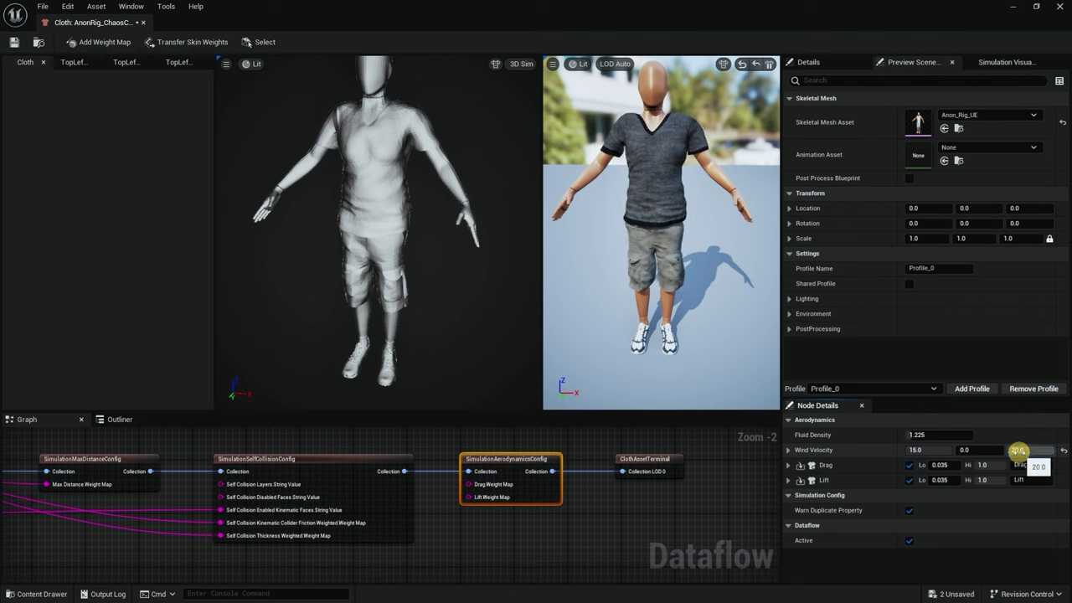
left_click_drag(670, 252, 607, 251)
left_click_drag(604, 186, 759, 223)
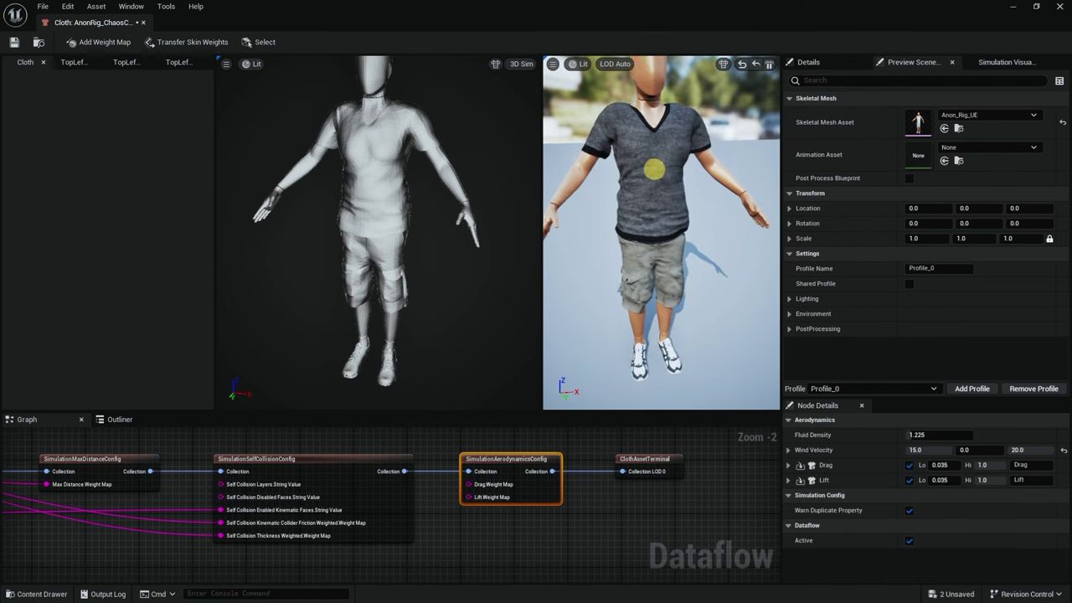
left_click_drag(643, 176, 597, 185)
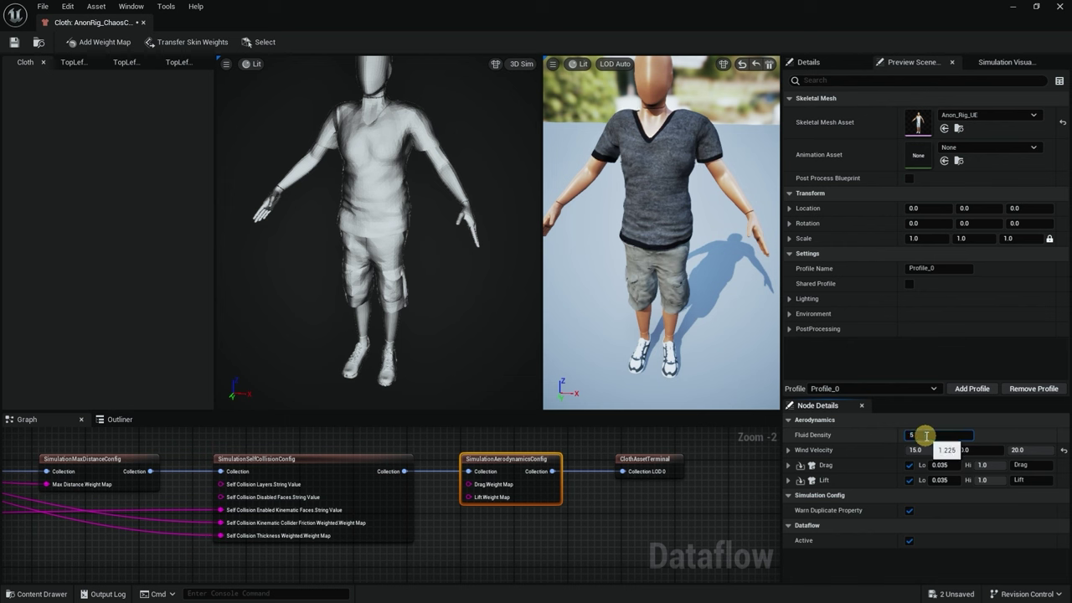
Try a Fluid Density of 5, reduce it to 2 and hard reset the simulation to check the clothing
key("Return")
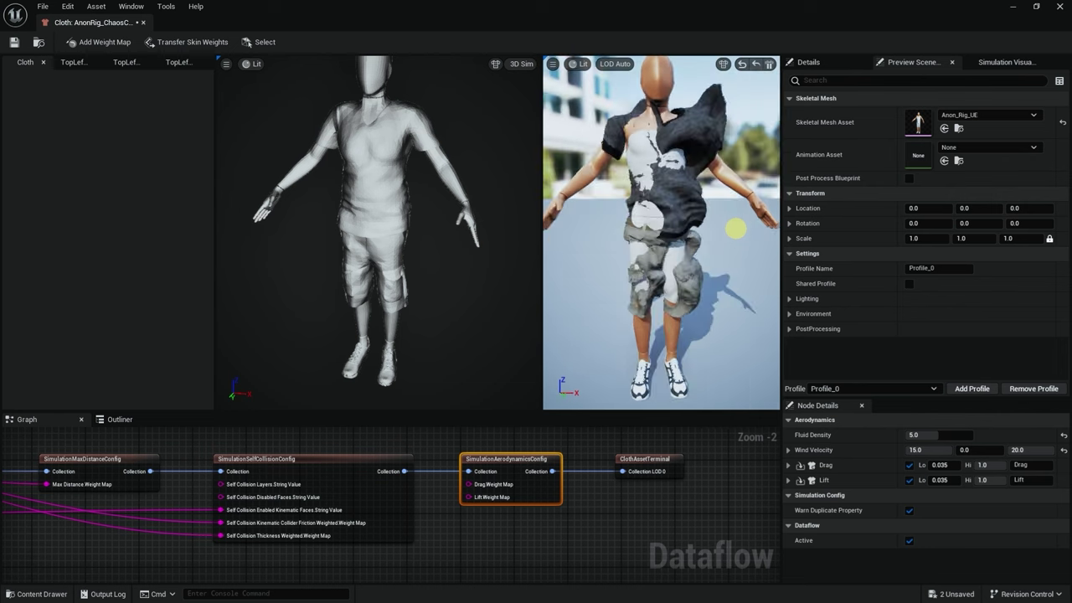
key("ctrl+z")
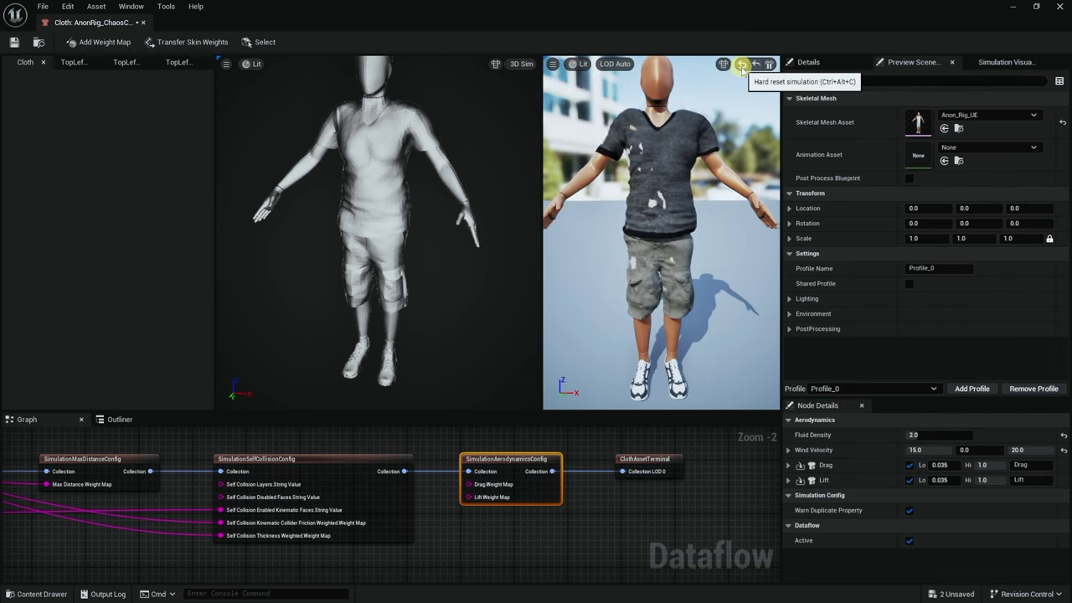
left_click(742, 66)
left_click_drag(701, 227, 661, 240)
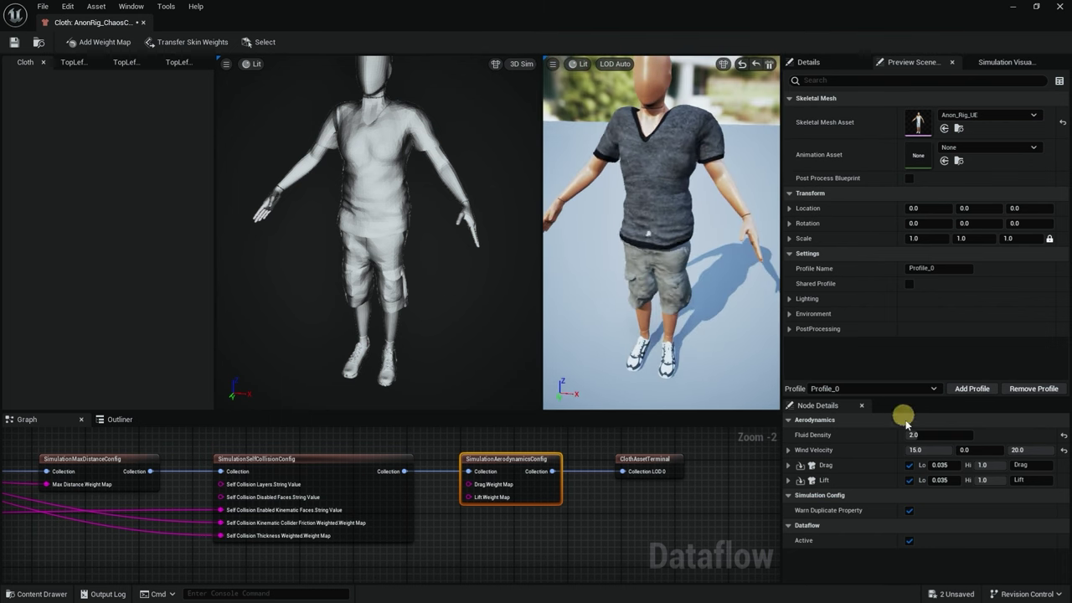
Set the Z Wind Velocity of SimulationAerodynamicsConfig to 10
left_click(1031, 450)
type("10")
key("Return")
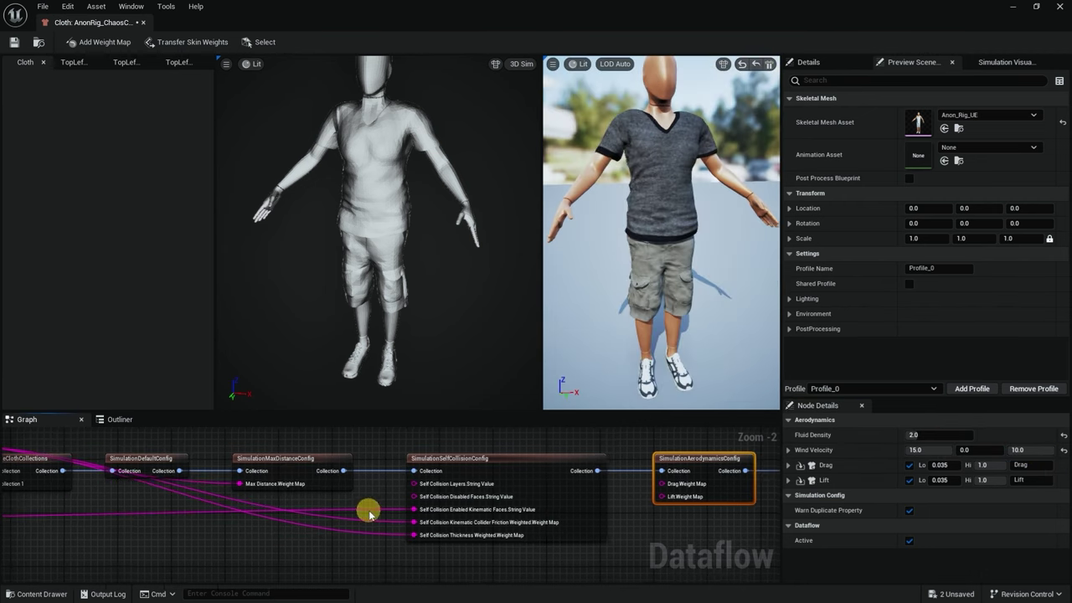
Try a low Anim Drive Stiffness of 0.5 on the SimulationDefaultConfig node and hard reset the simulation
right_click_drag(369, 514, 550, 509)
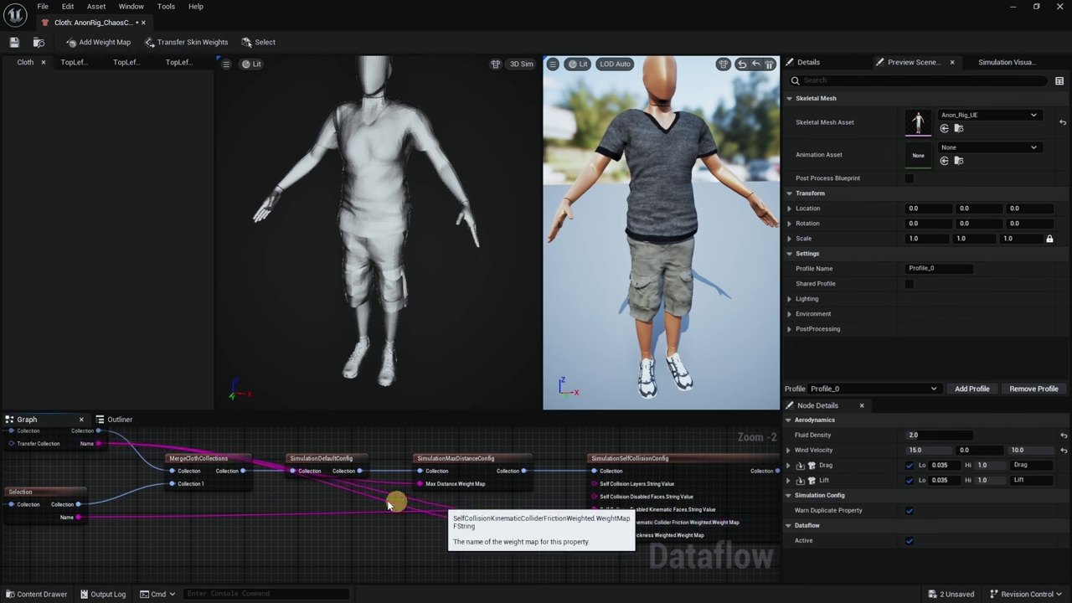
right_click_drag(409, 502, 518, 530)
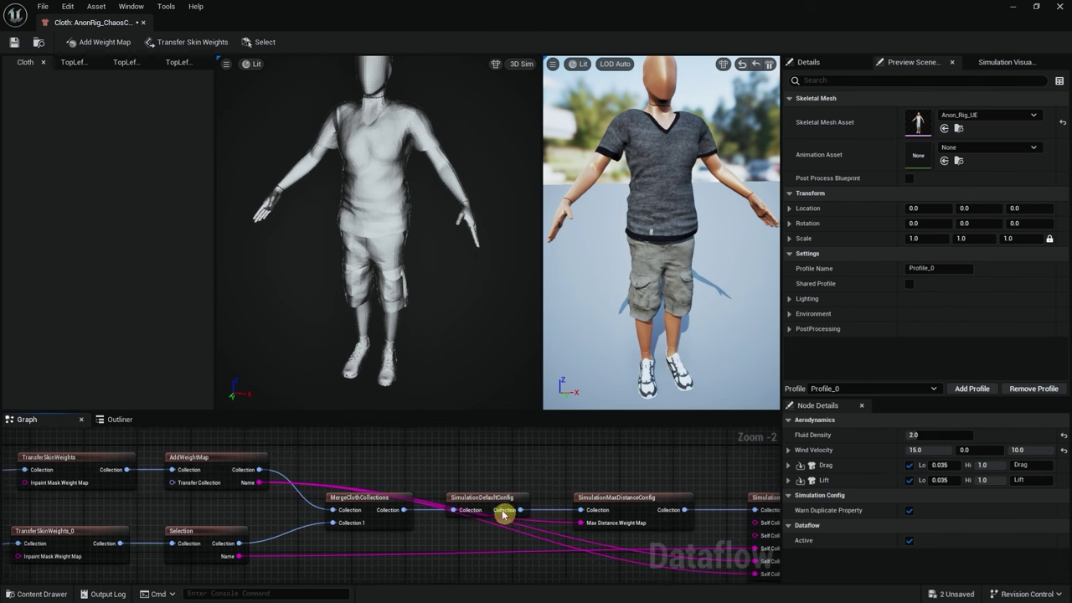
left_click(496, 504)
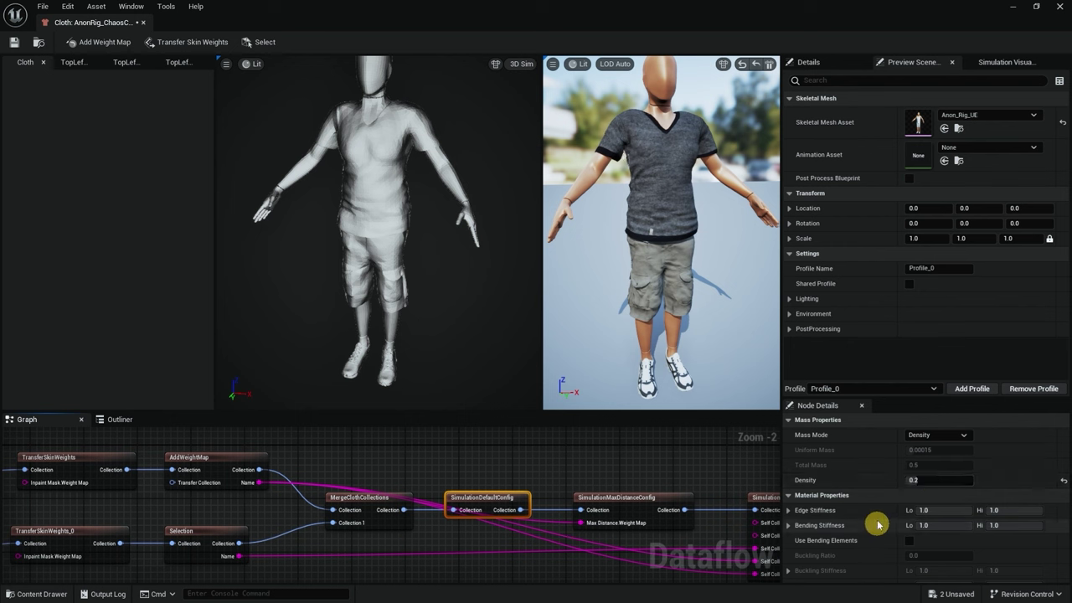
scroll(877, 502, "down", 8)
scroll(866, 452, "down", 6)
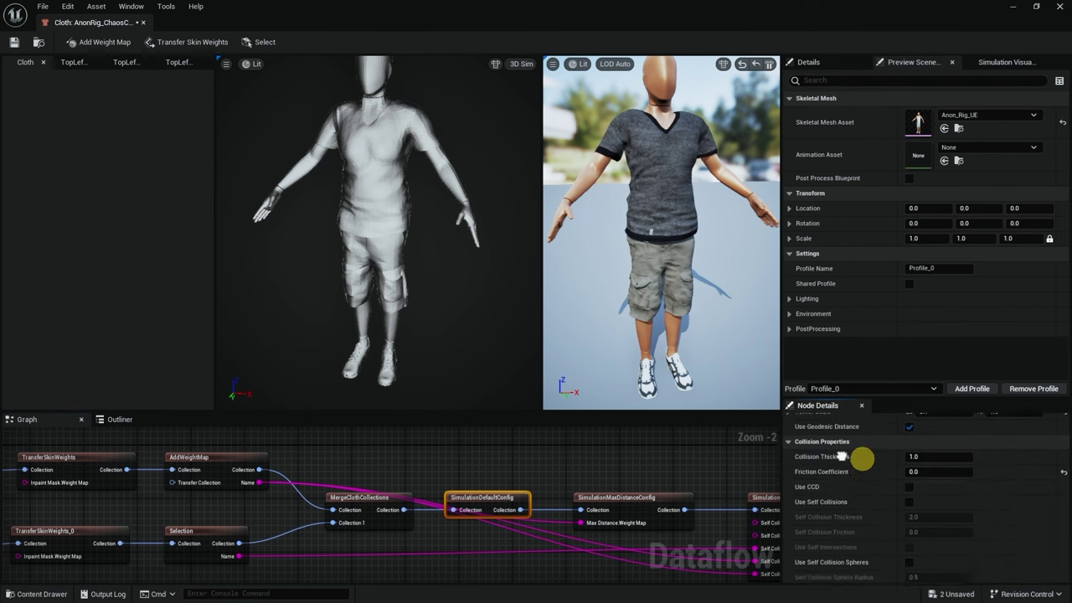
scroll(854, 452, "down", 5)
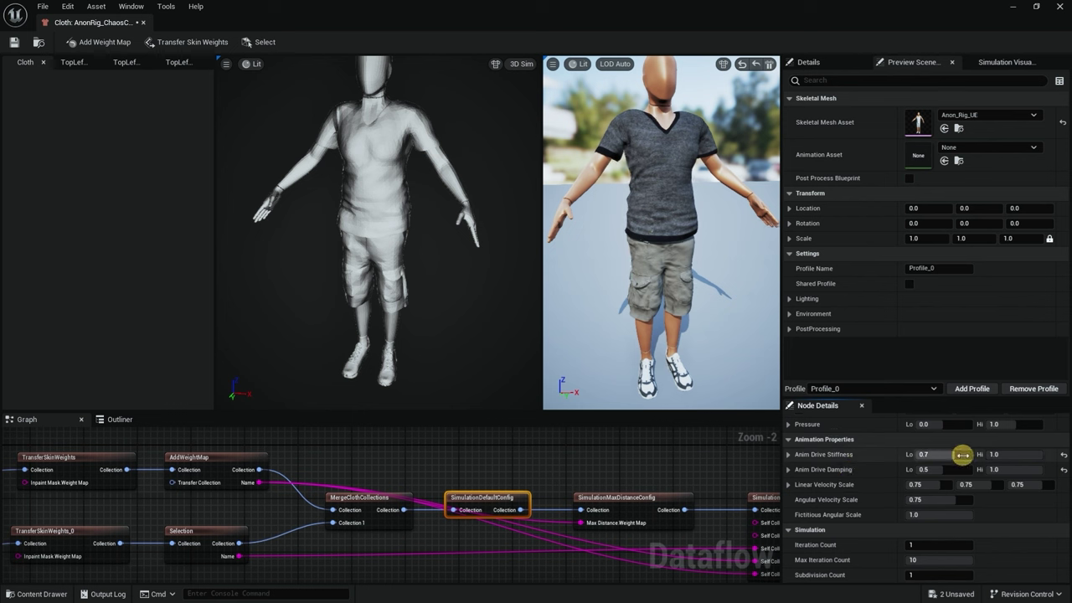
left_click(962, 455)
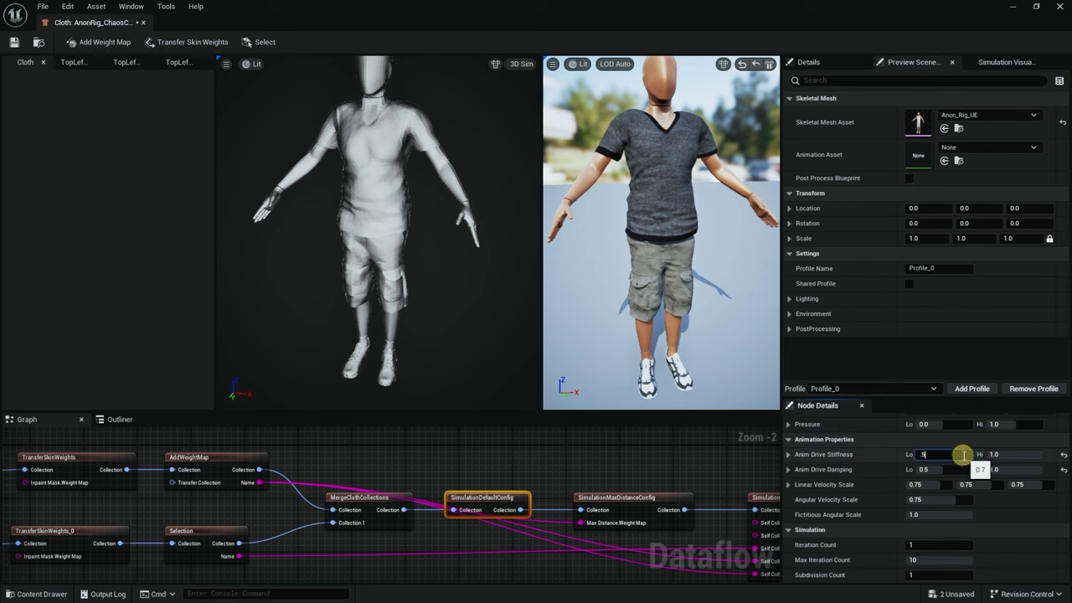
key("Return")
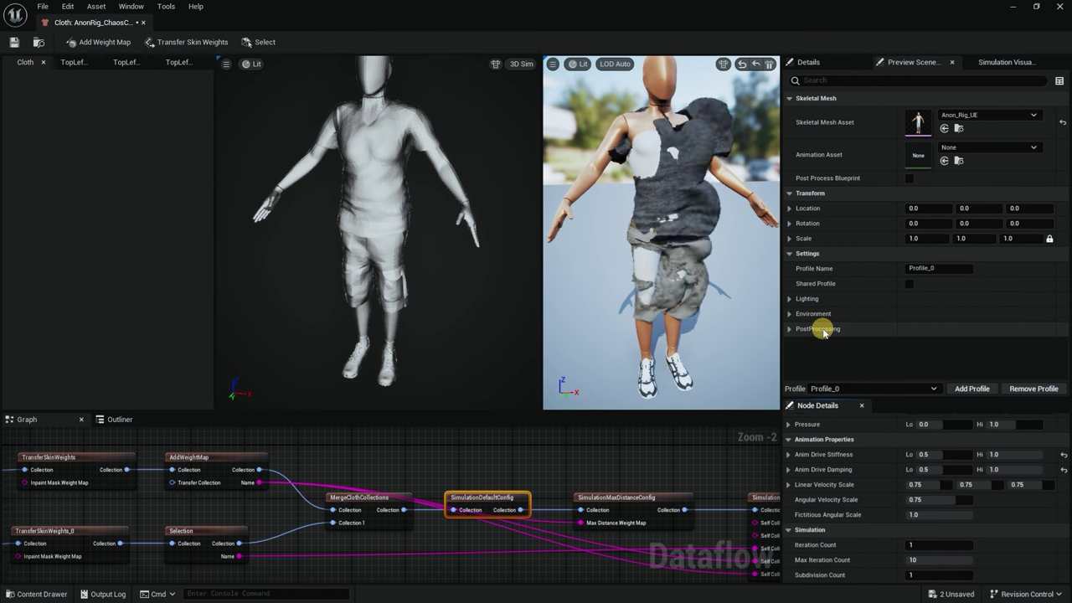
left_click(742, 64)
left_click(688, 216)
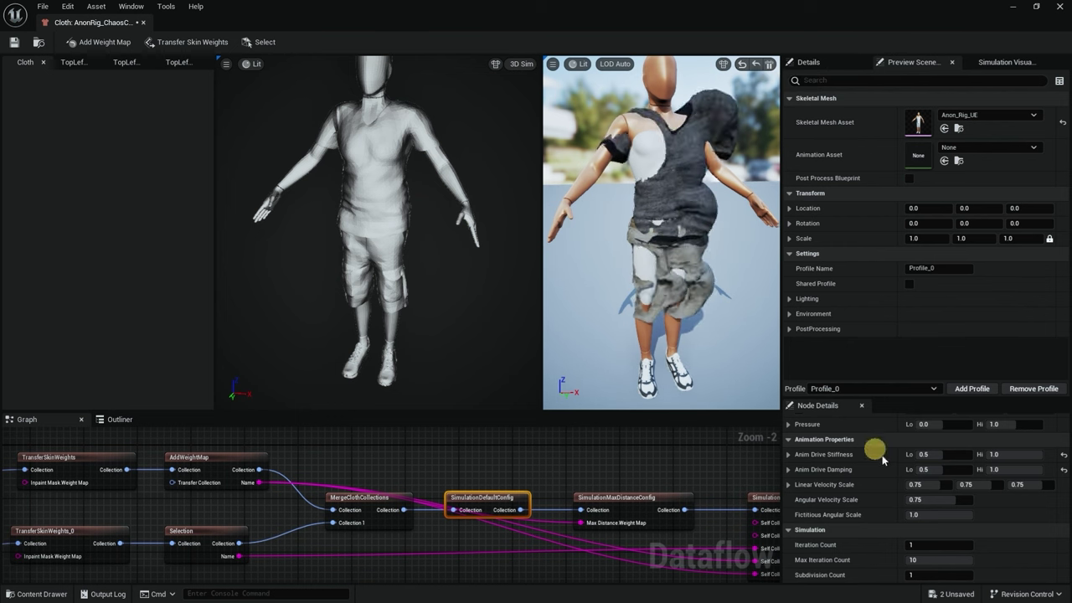
Set the low Anim Drive Stiffness to 0.6, hard reset the simulation and inspect the clothing
left_click(931, 454)
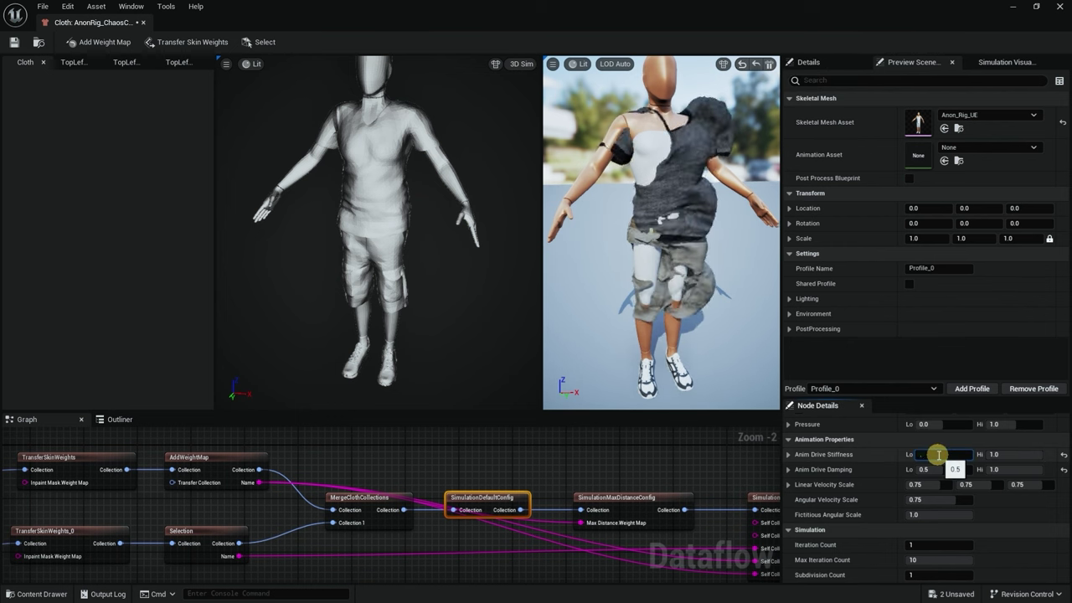
type(".6")
key("Return")
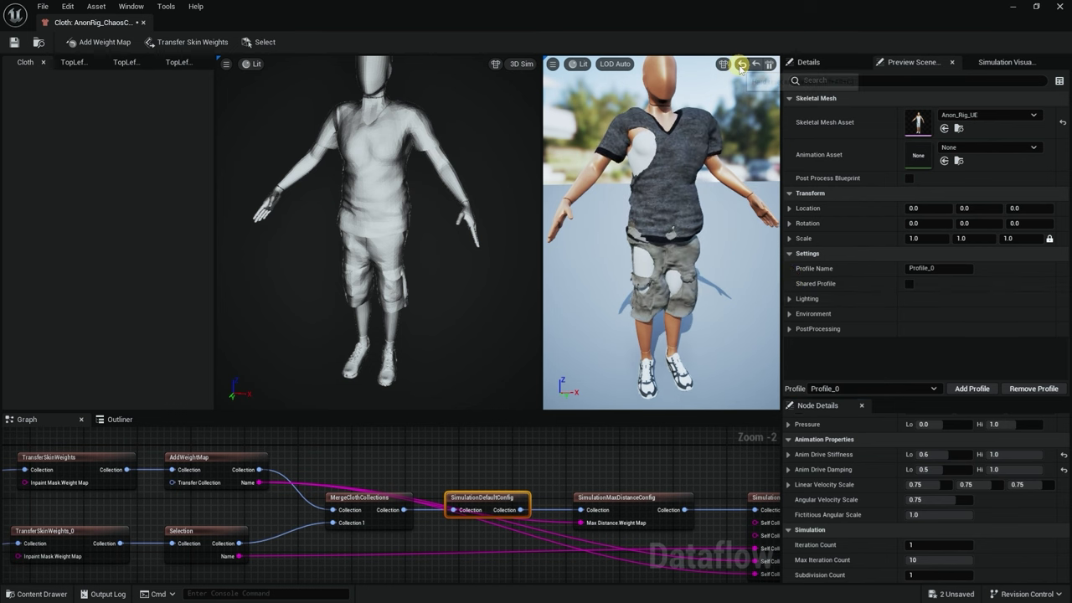
left_click(740, 65)
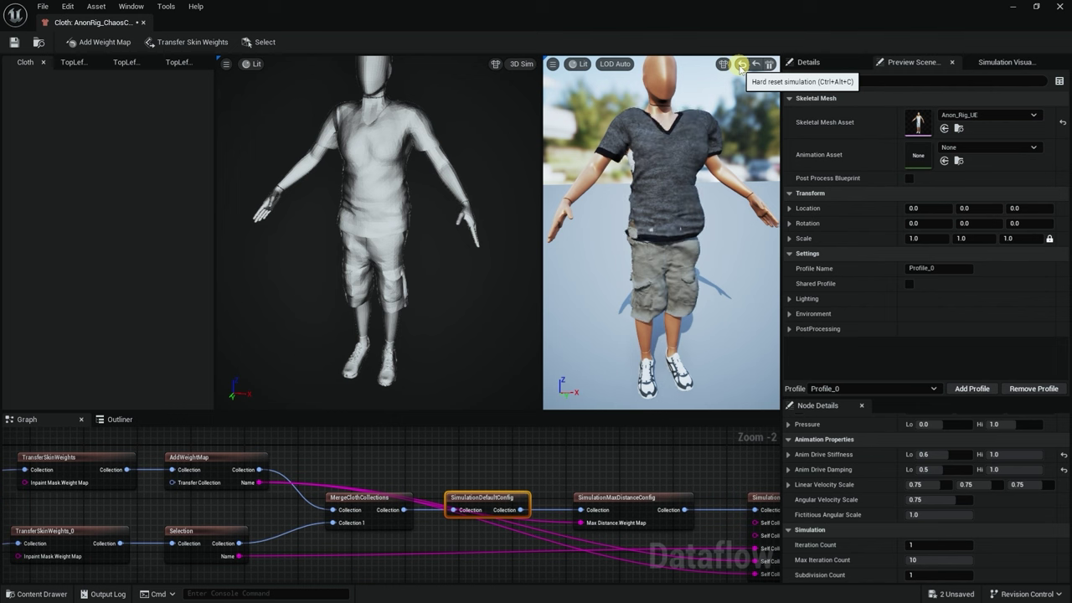
left_click_drag(688, 226, 677, 163)
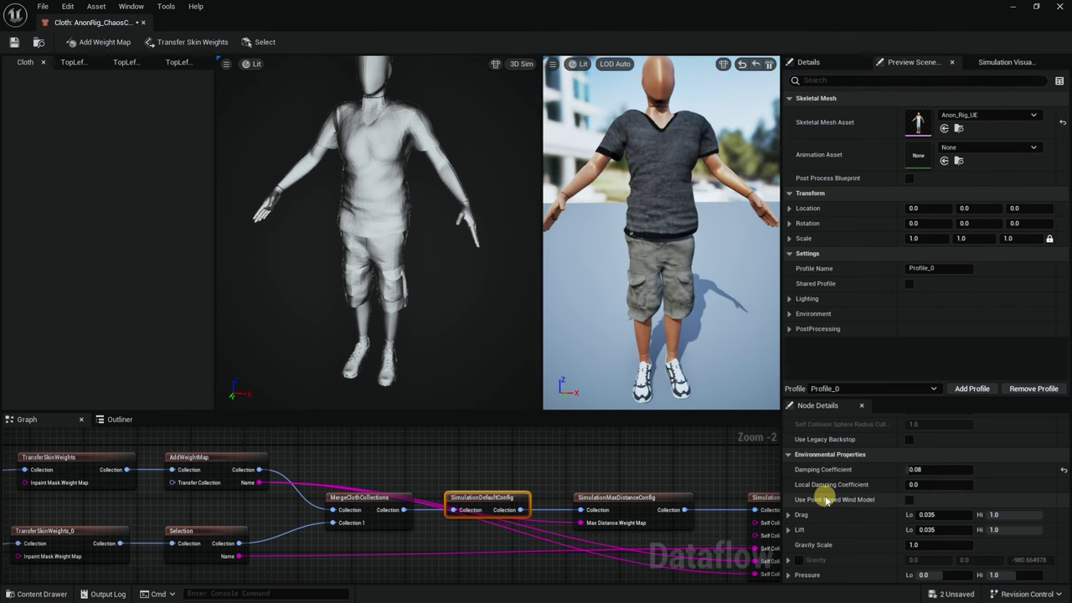
Set SimulationDefaultConfig's Iteration Count to 4 and Subdivision Count to 3
scroll(868, 529, "down", 4)
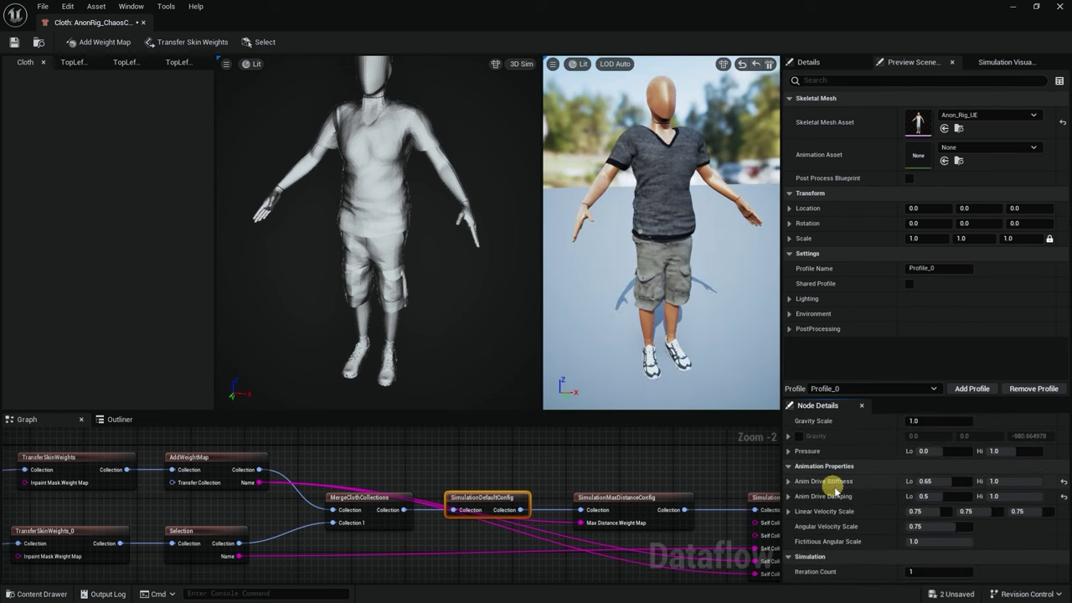
scroll(834, 472, "down", 1)
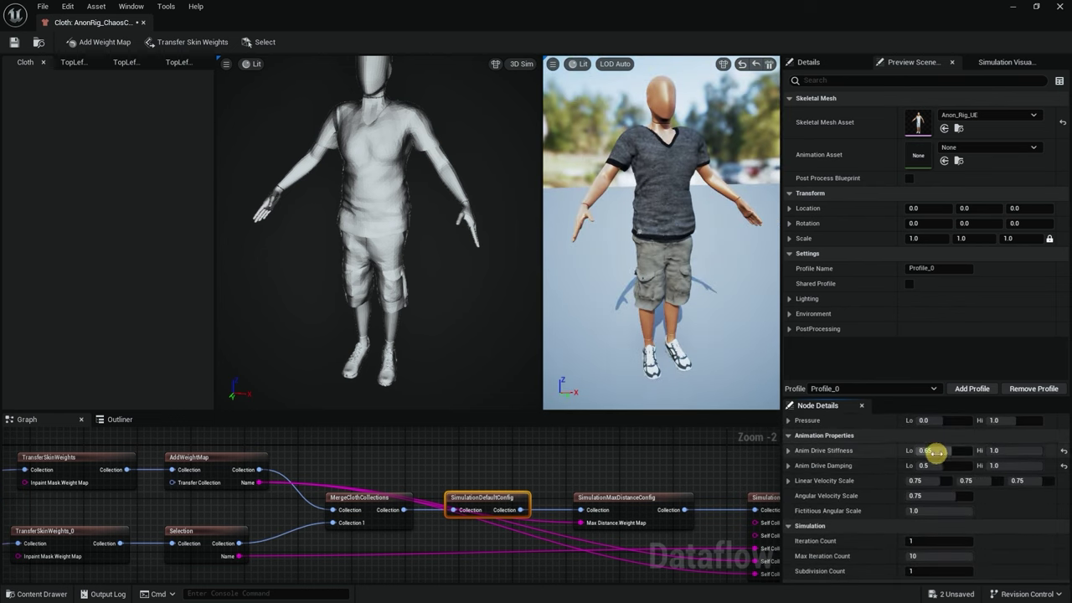
scroll(909, 489, "down", 1)
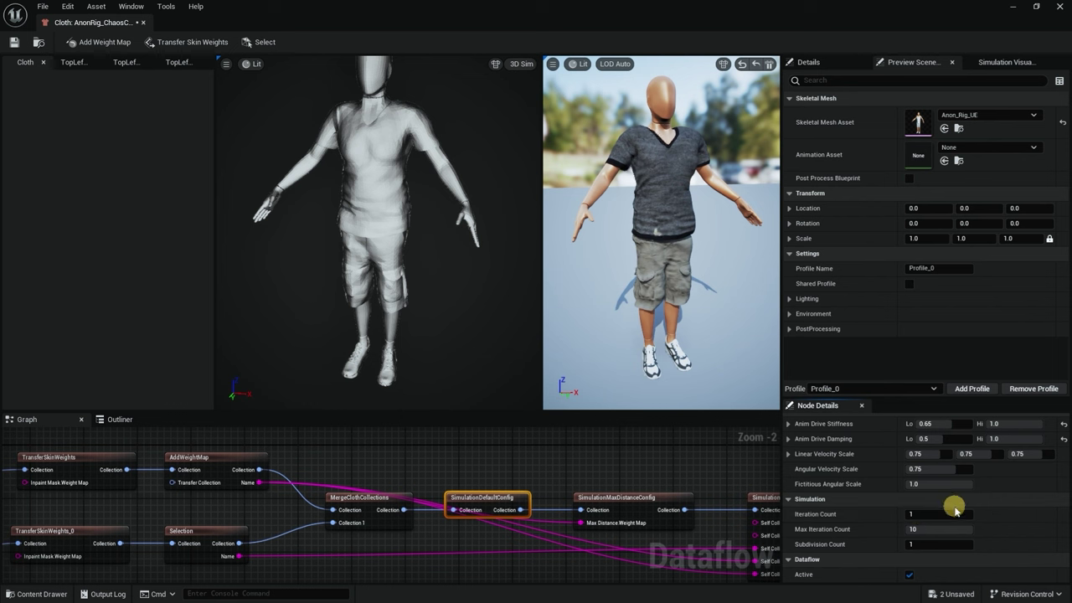
left_click(950, 513)
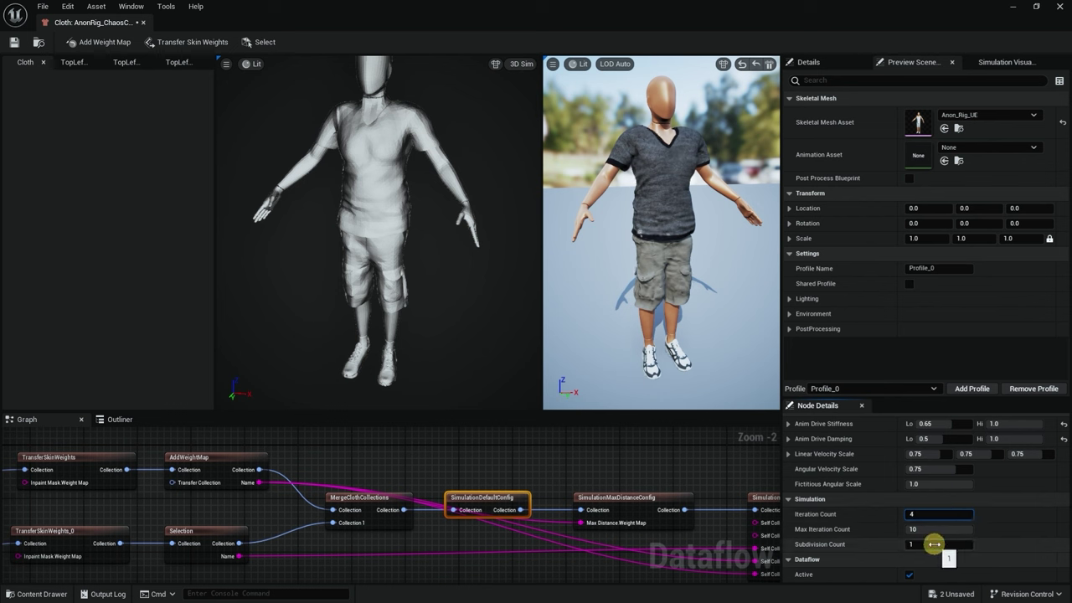
key("Return")
left_click(933, 544)
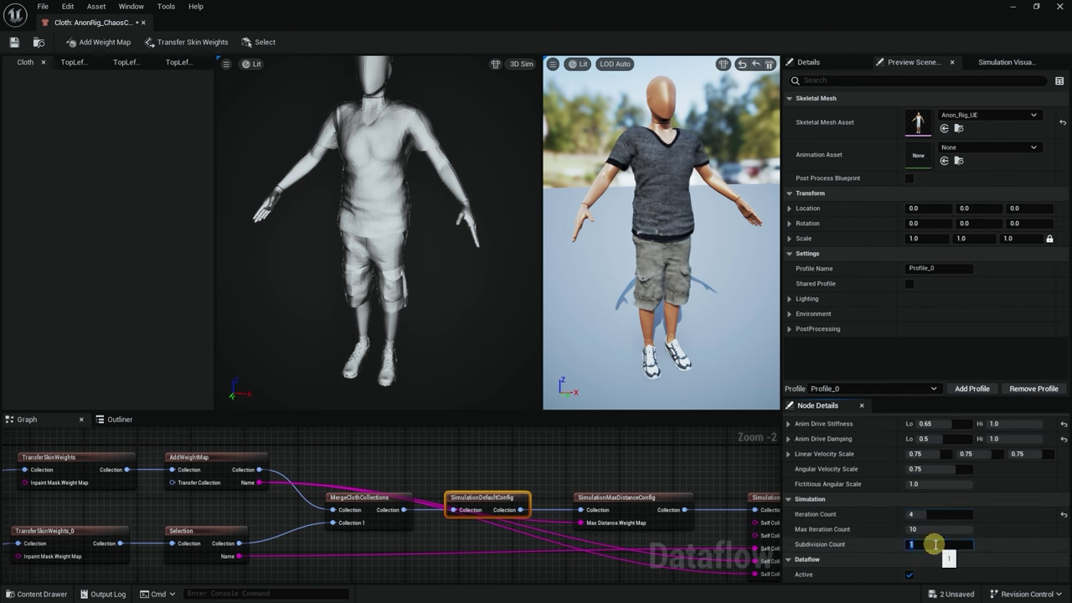
type("3")
key("Return")
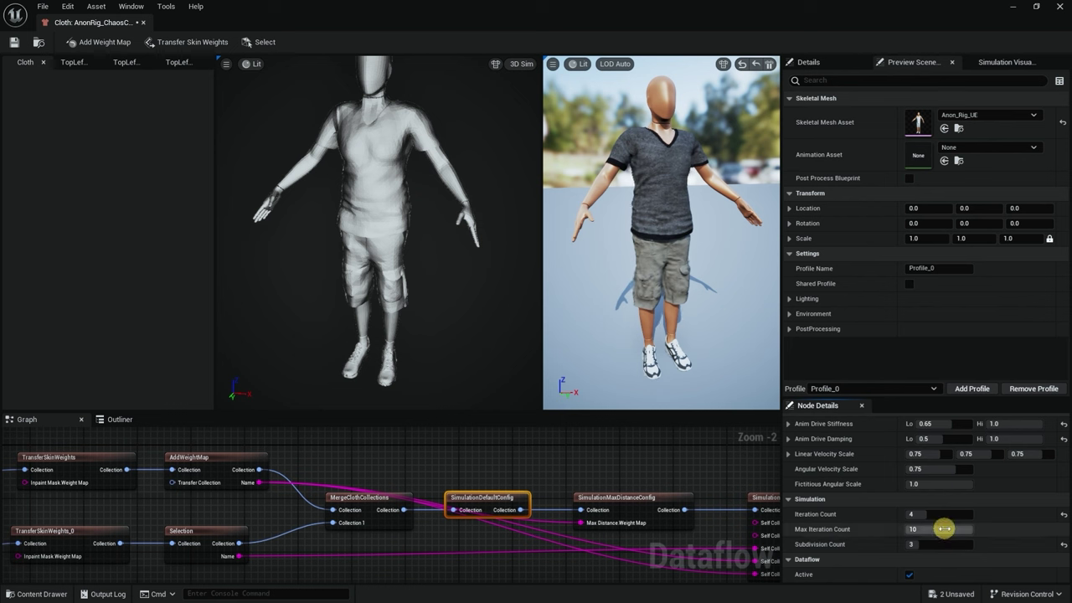
Set the Max Iteration Count to 7, hard reset the simulation and inspect the clothing
left_click(943, 528)
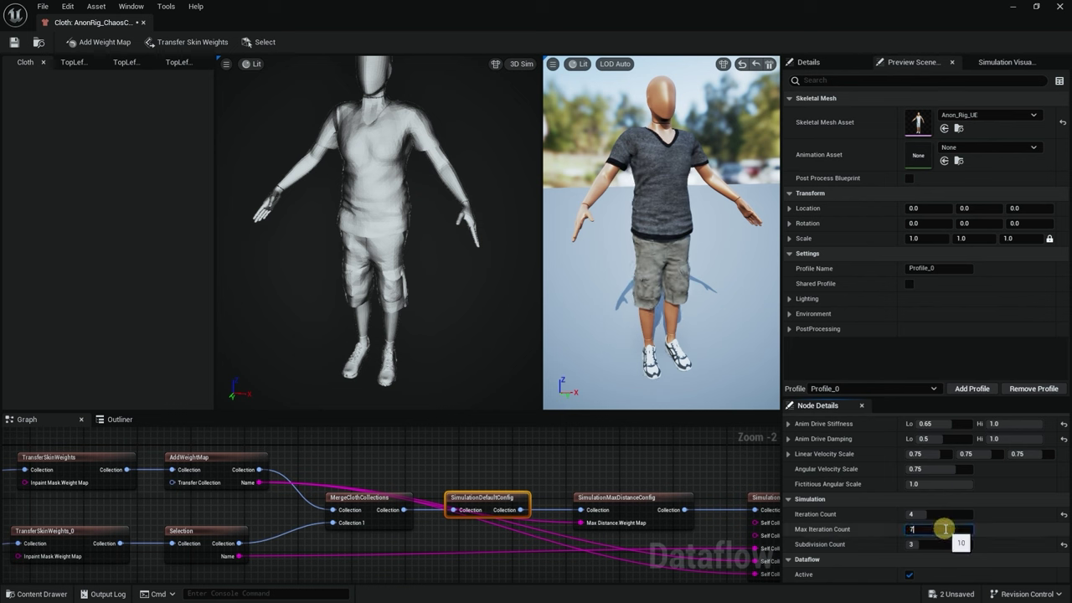
key("Return")
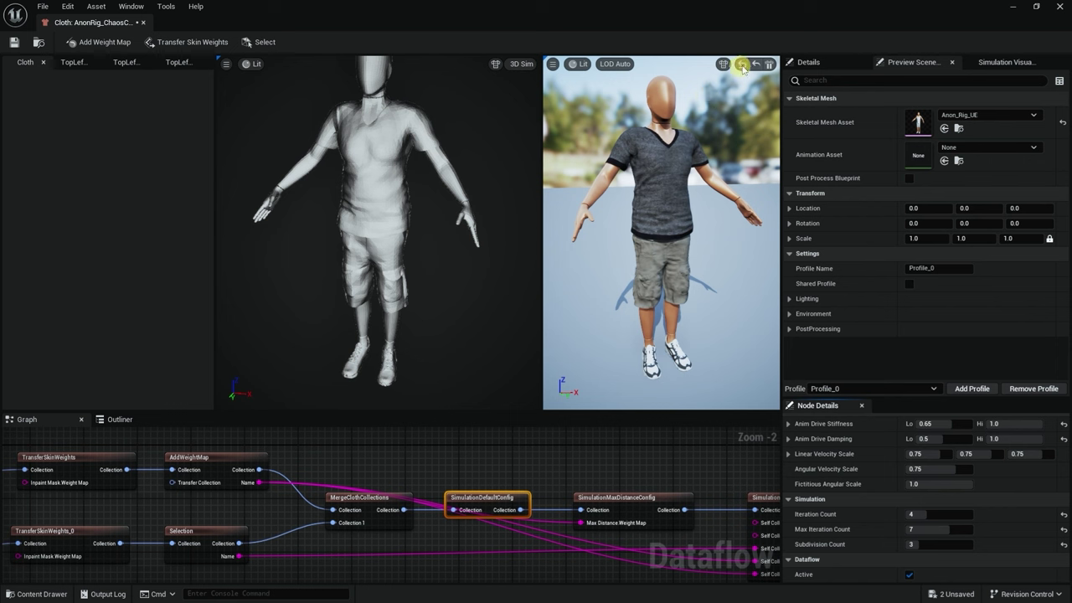
left_click(742, 65)
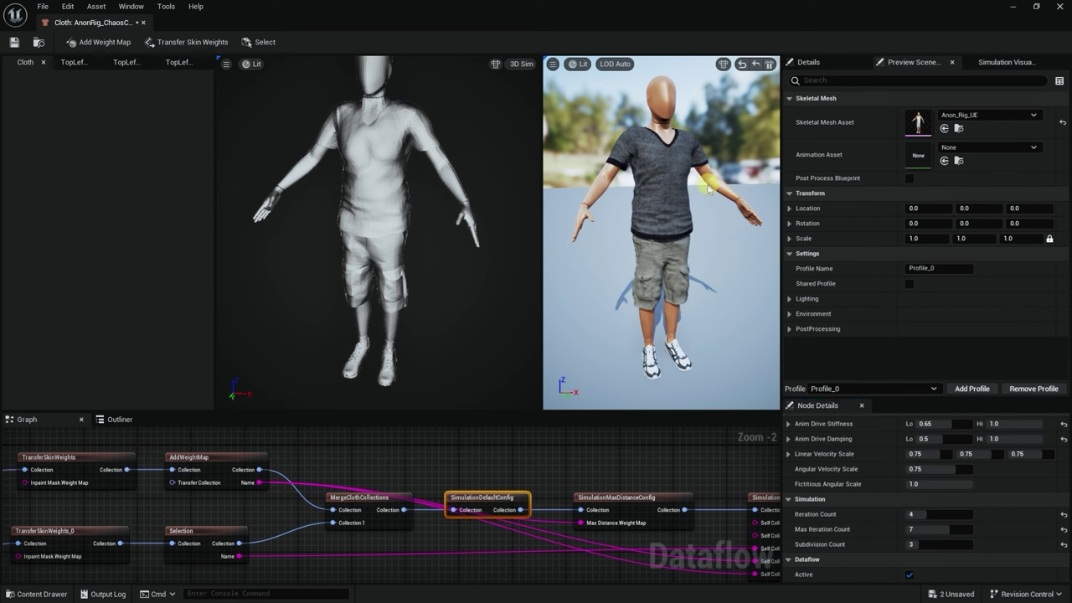
left_click_drag(649, 174, 691, 153)
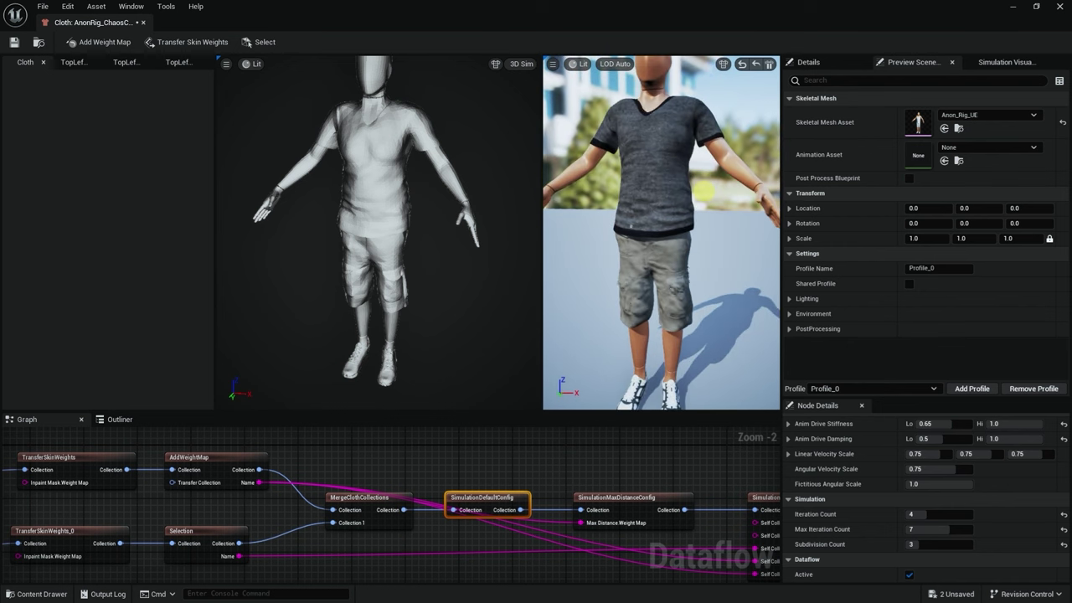
left_click_drag(679, 195, 723, 212)
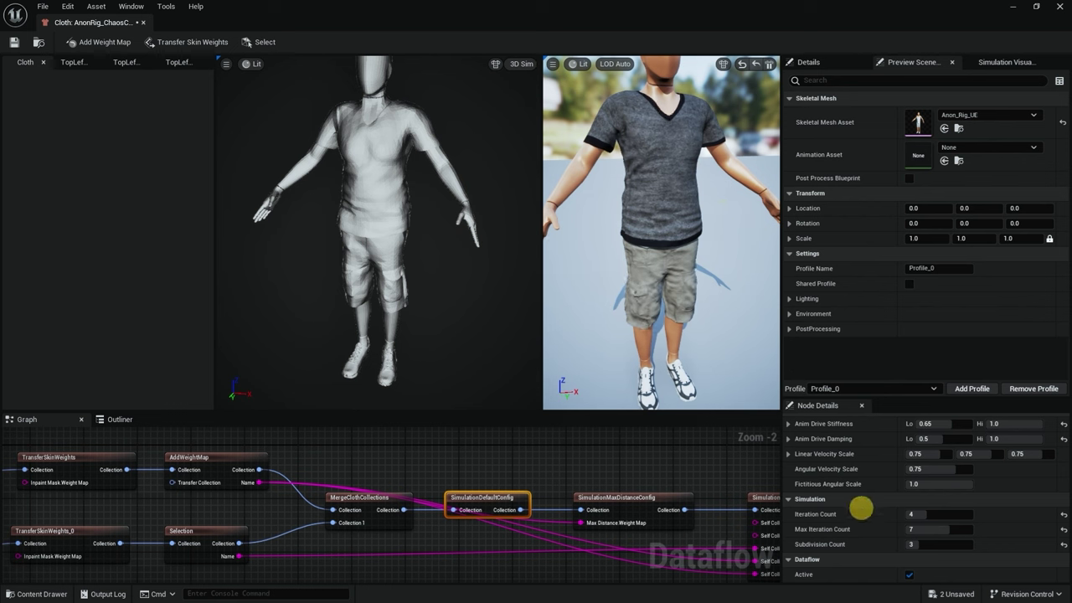
Set the Damping Coefficient to 0.01, hard reset the simulation and inspect the clothing from the front and back
scroll(859, 508, "up", 1)
left_click(933, 448)
scroll(863, 511, "up", 4)
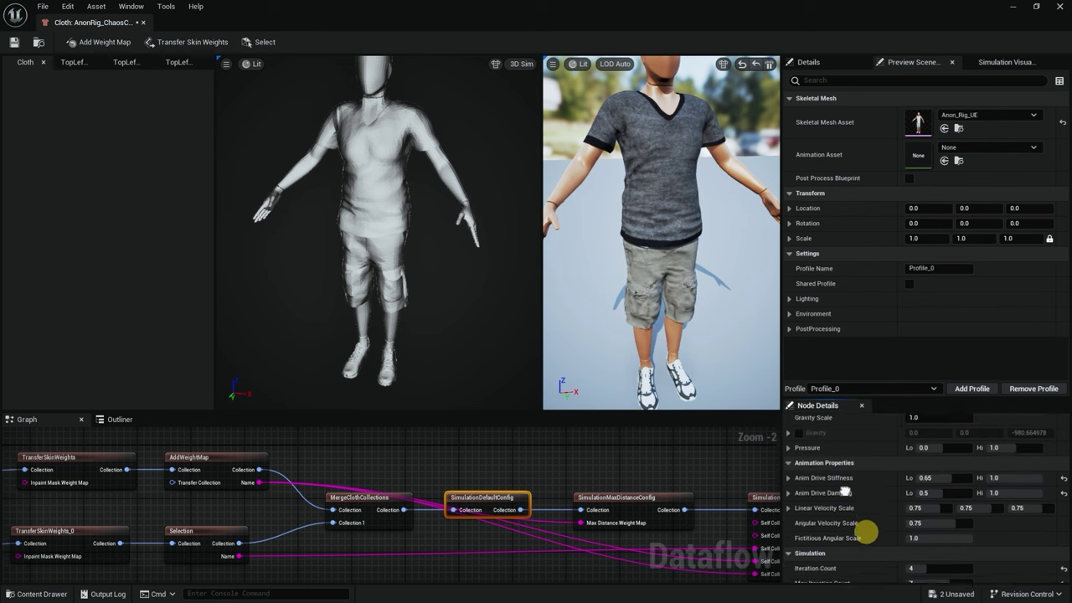
scroll(847, 552, "up", 3)
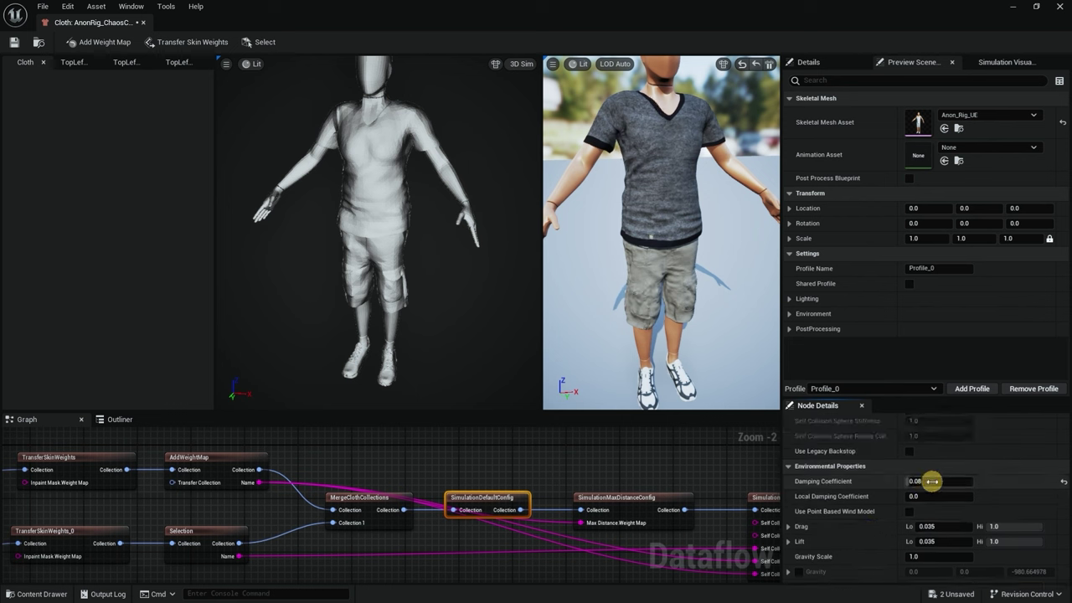
left_click(932, 481)
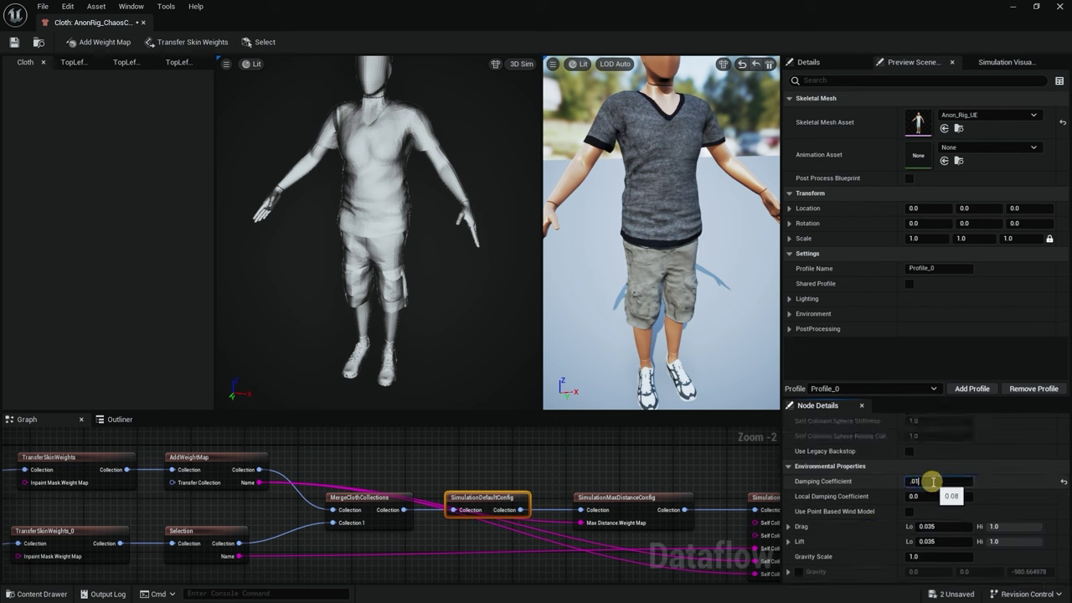
key("Return")
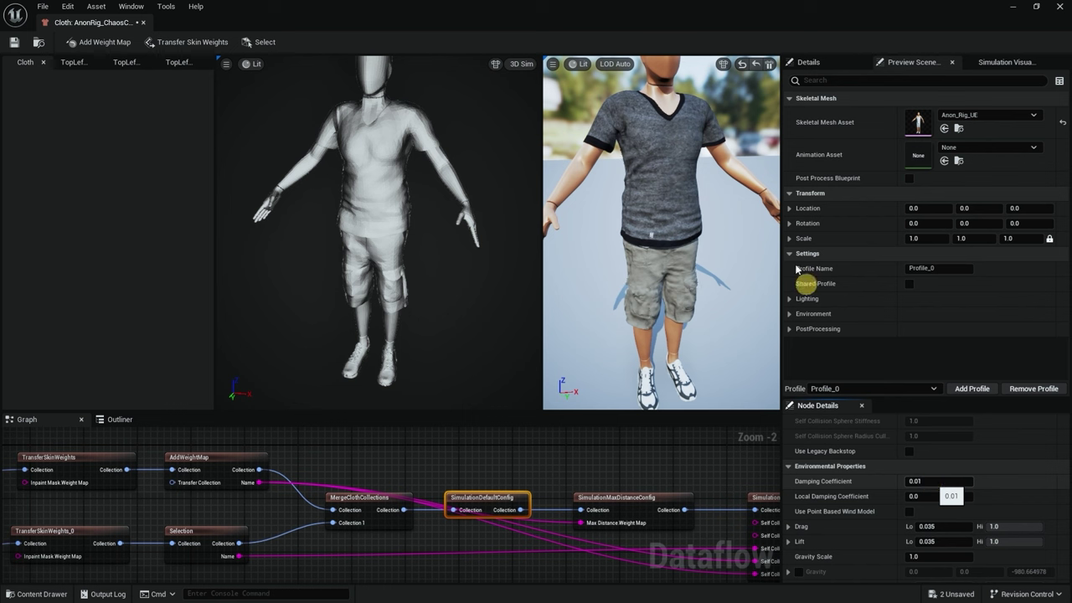
left_click(742, 65)
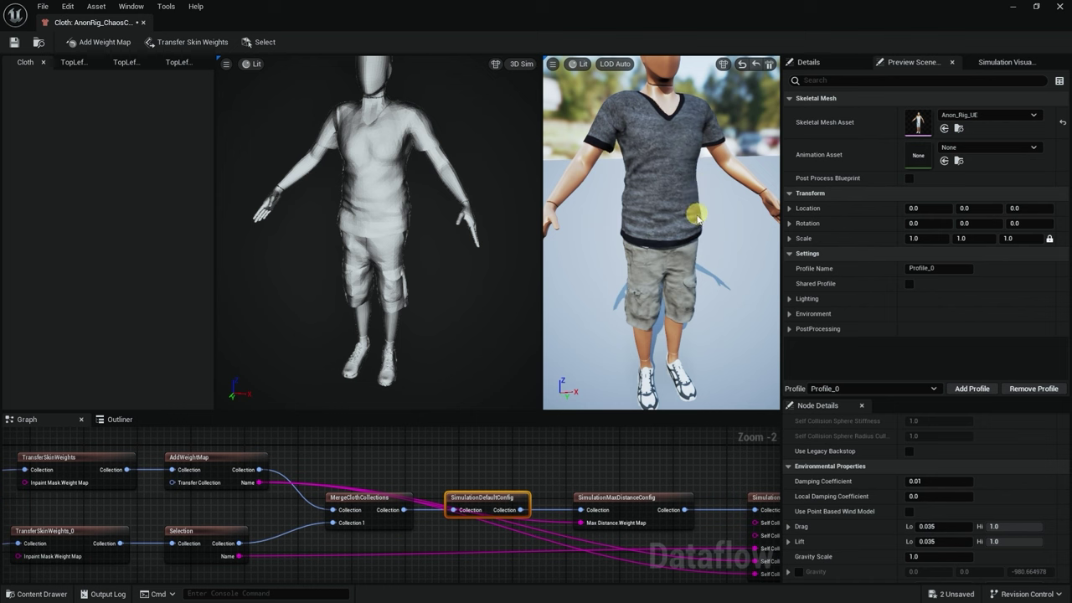
left_click_drag(670, 215, 896, 225)
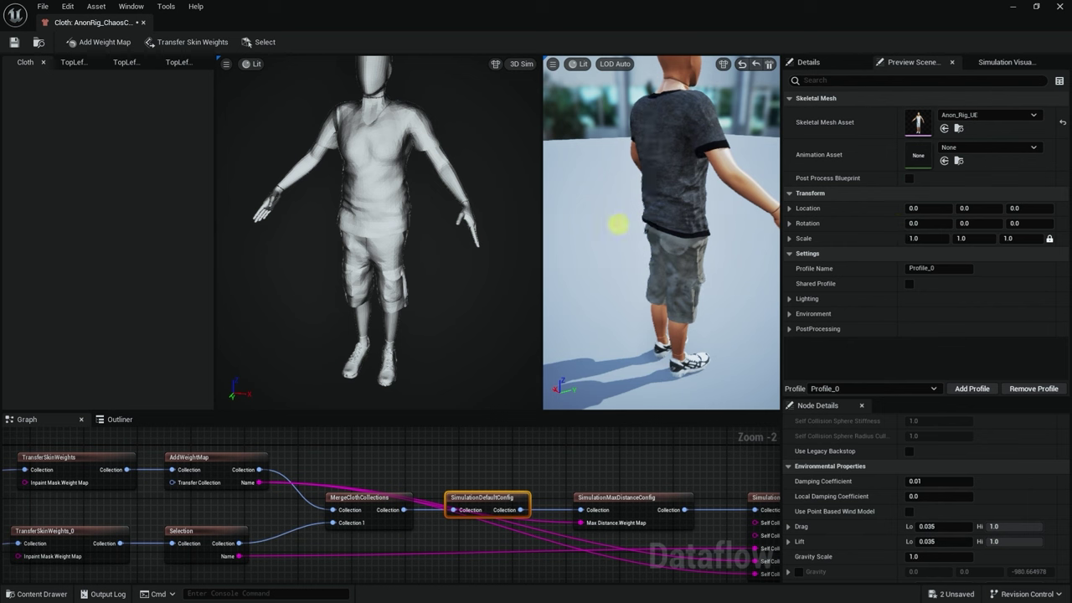
left_click_drag(663, 241, 699, 238)
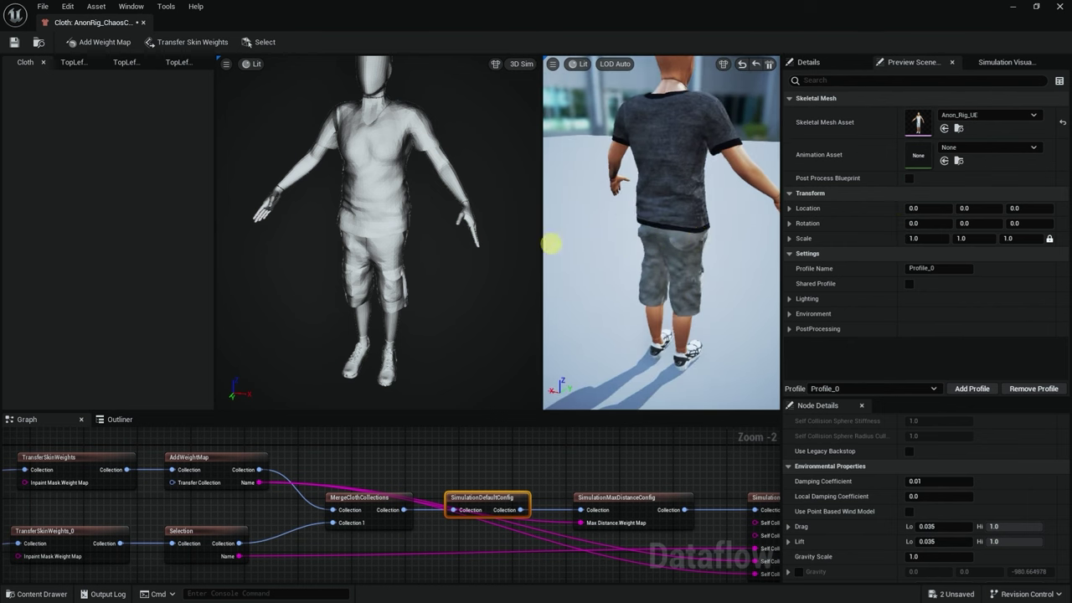
left_click_drag(551, 244, 368, 228)
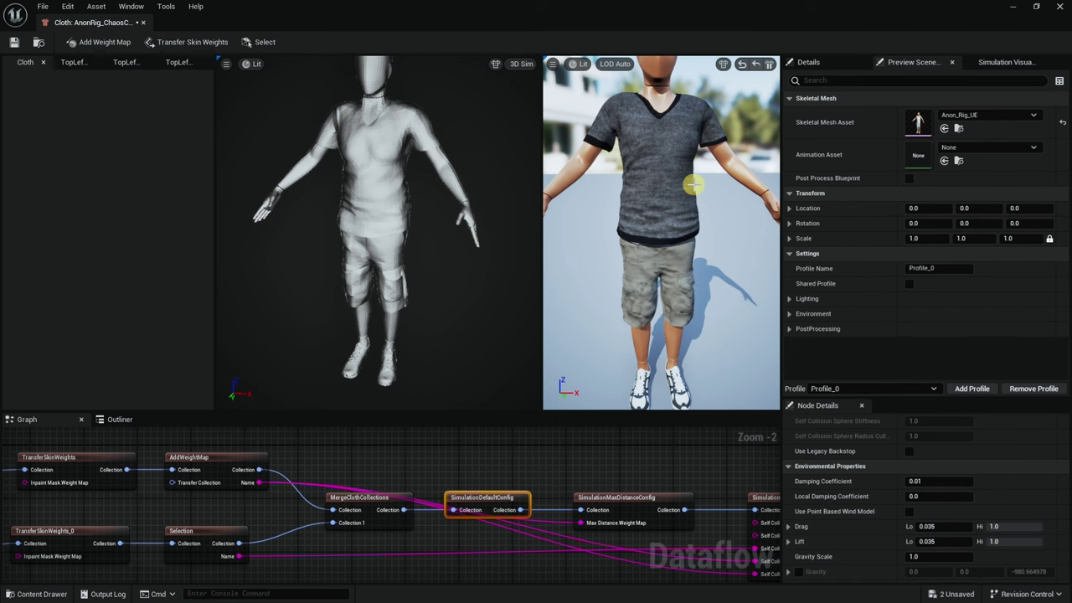
Enable Self Collide Against Kinematic Colliders on the SimulationSelfCollisionConfig node
left_click(620, 498)
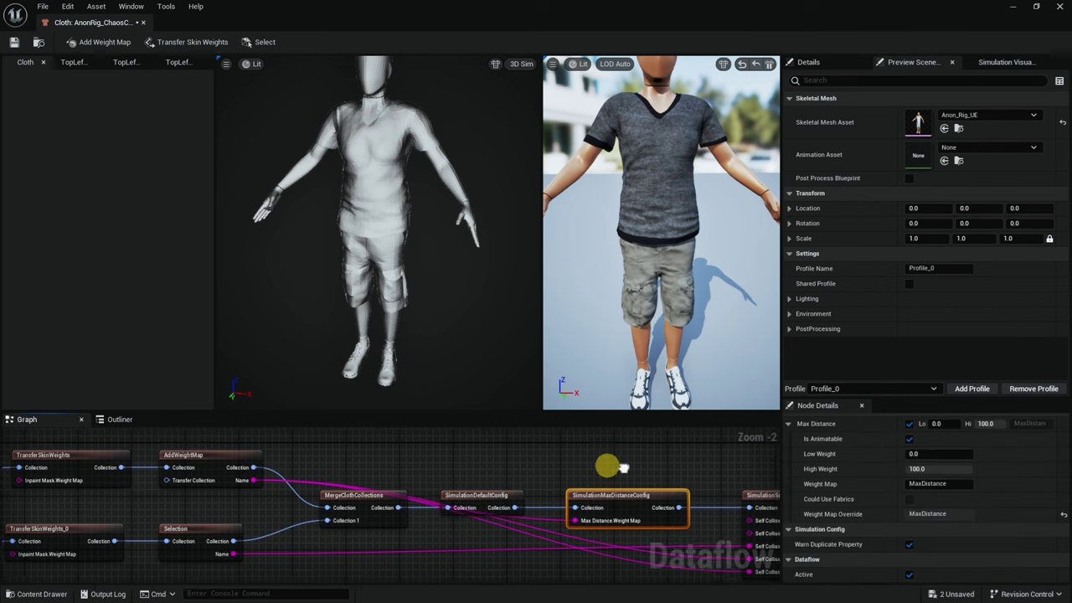
right_click_drag(562, 463, 347, 453)
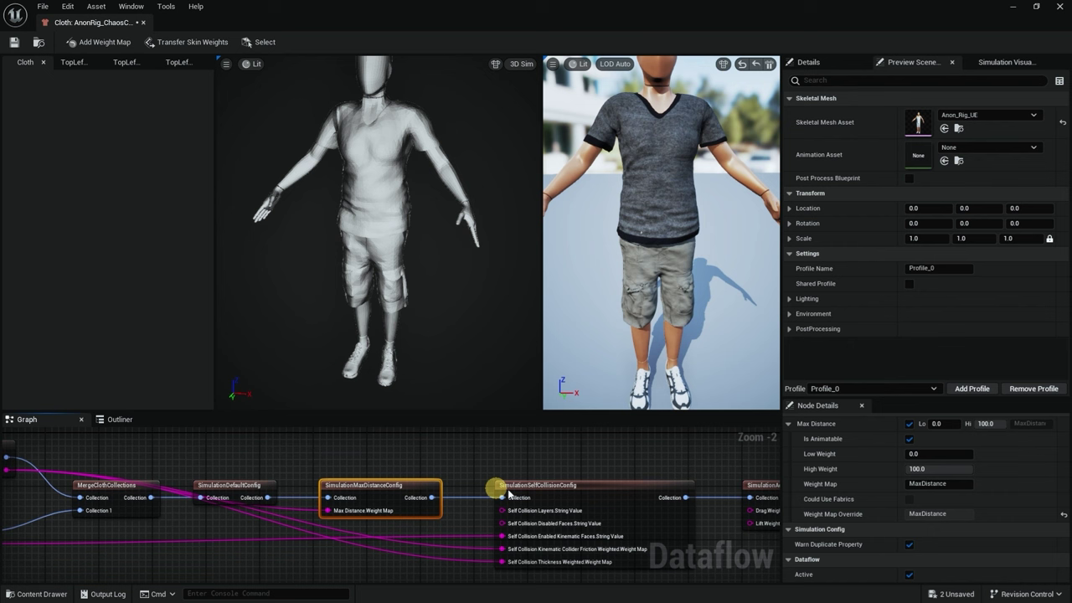
left_click(579, 488)
right_click_drag(547, 460, 497, 460)
scroll(957, 491, "down", 5)
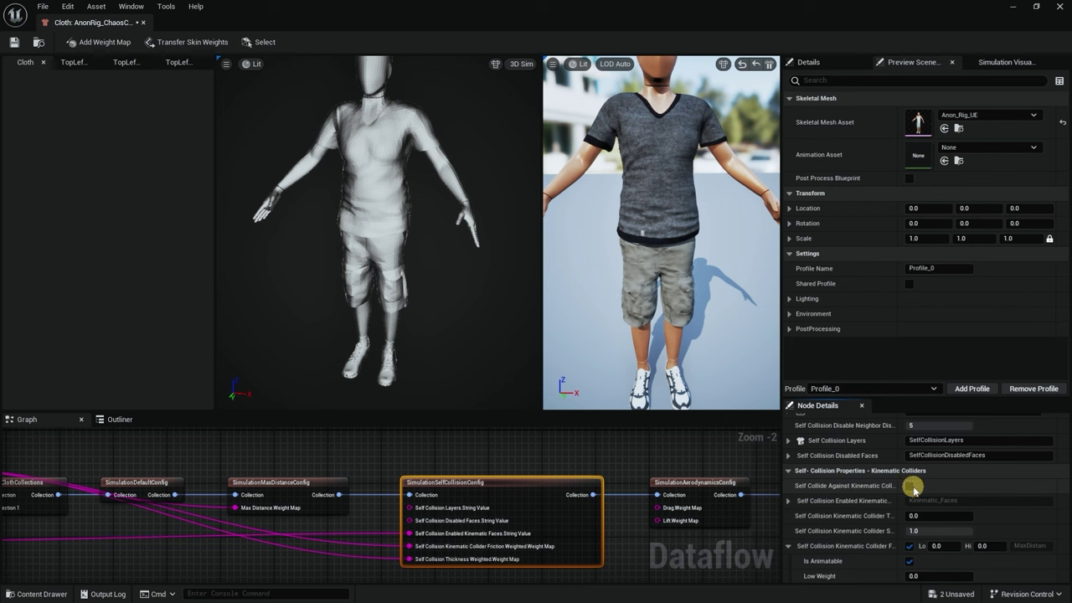
left_click(910, 486)
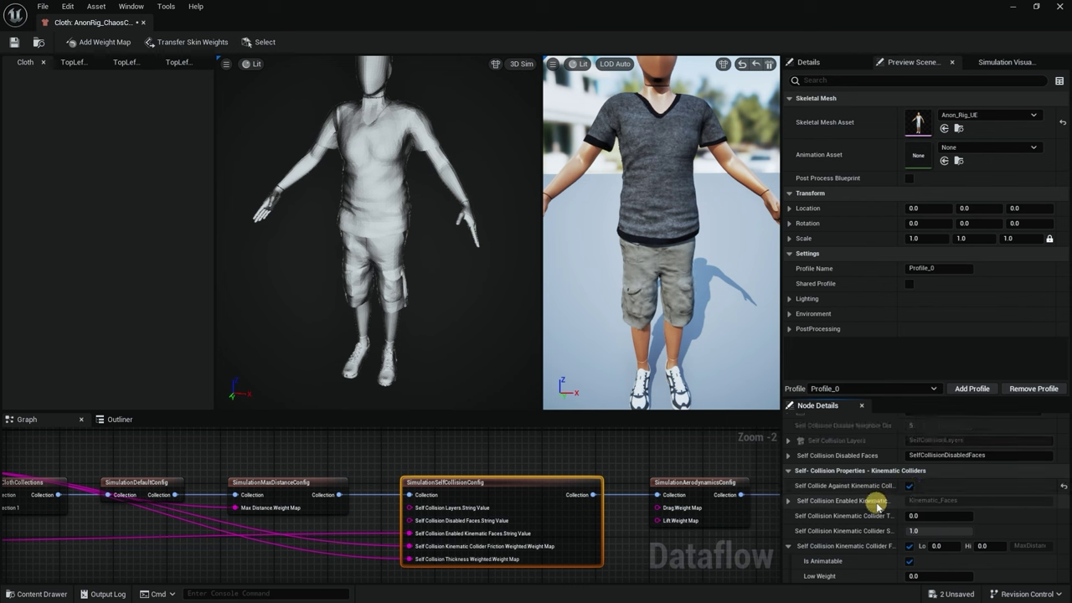
Enable Self Collide Against All Kinematic Vertices on the SimulationSelfCollisionConfig node
scroll(874, 501, "down", 4)
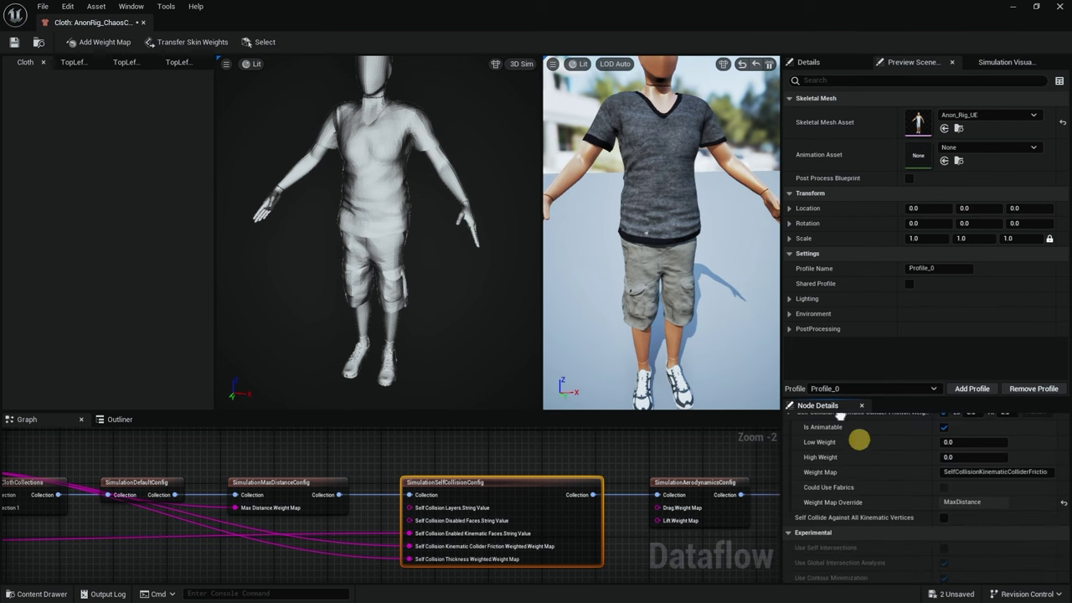
left_click(943, 517)
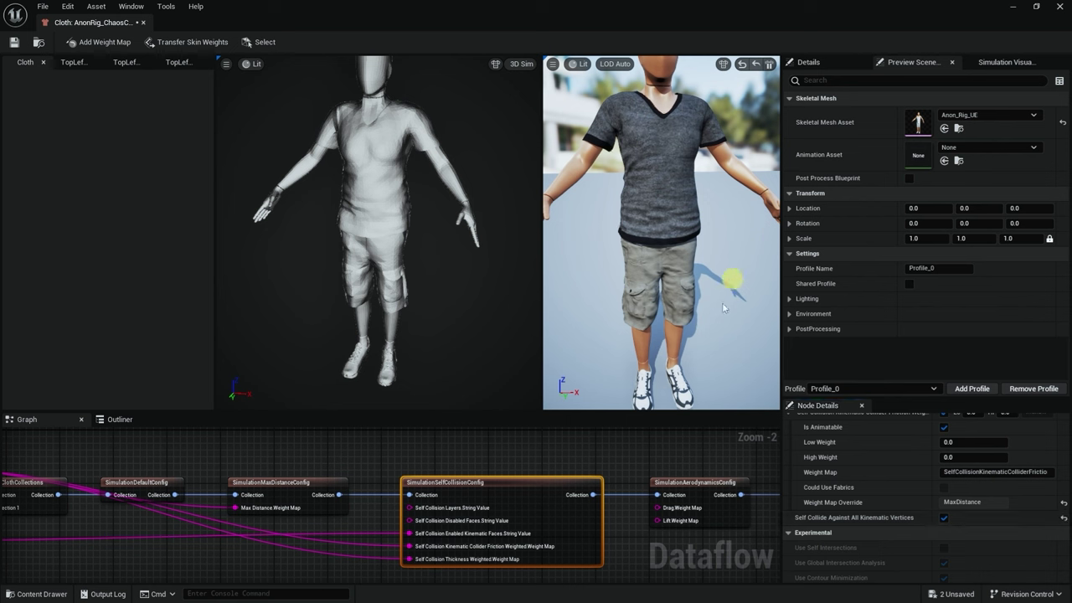
Set the Fluid Density of the SimulationAerodynamicsConfig node to 5.0 and inspect the clothing in the preview
left_click(681, 485)
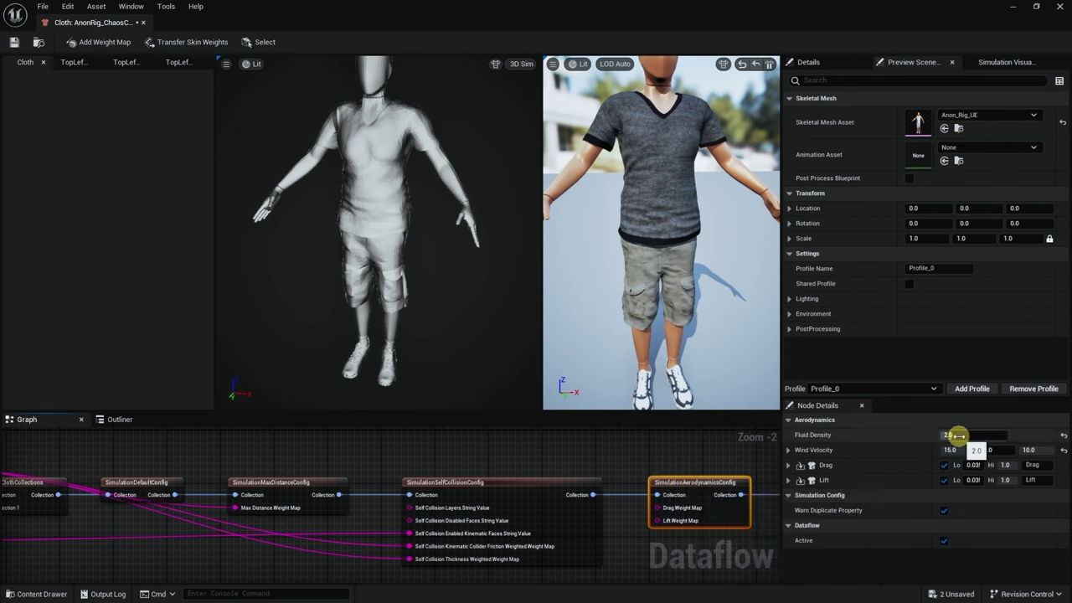
left_click(958, 435)
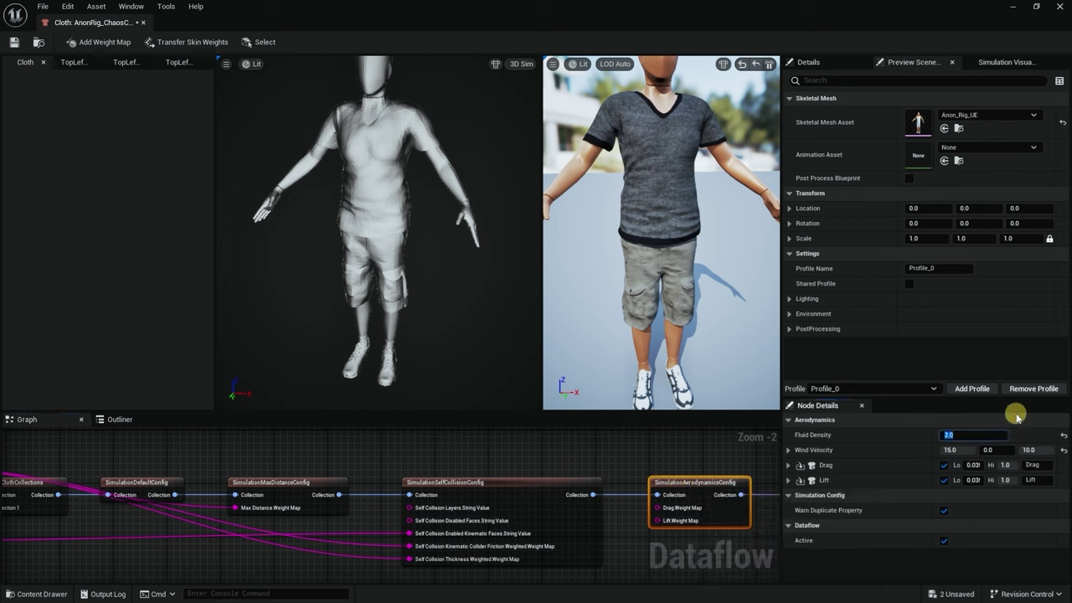
key("Return")
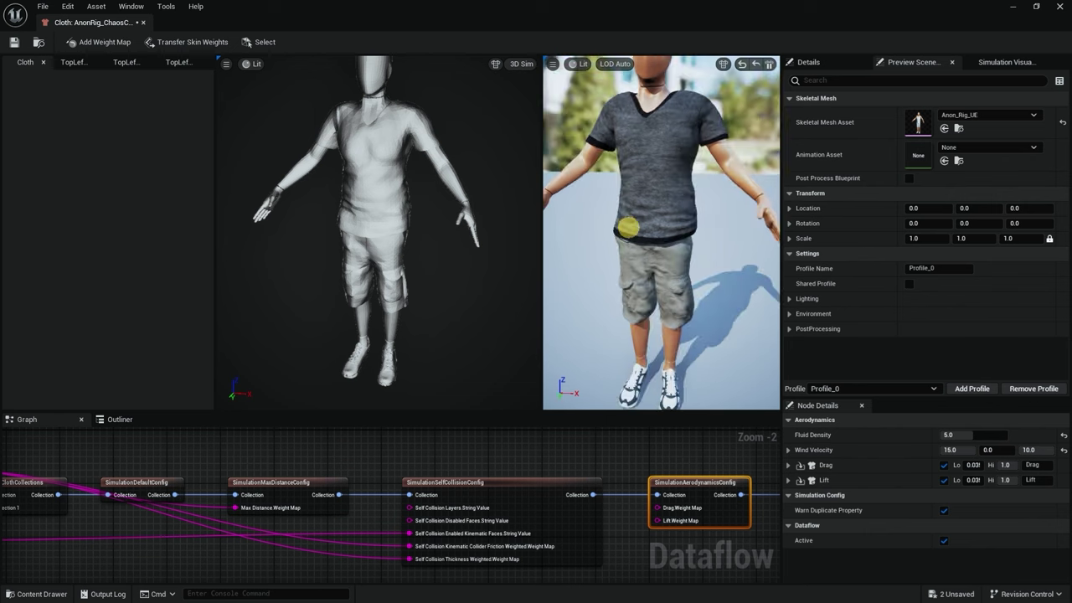
left_click_drag(629, 227, 607, 252)
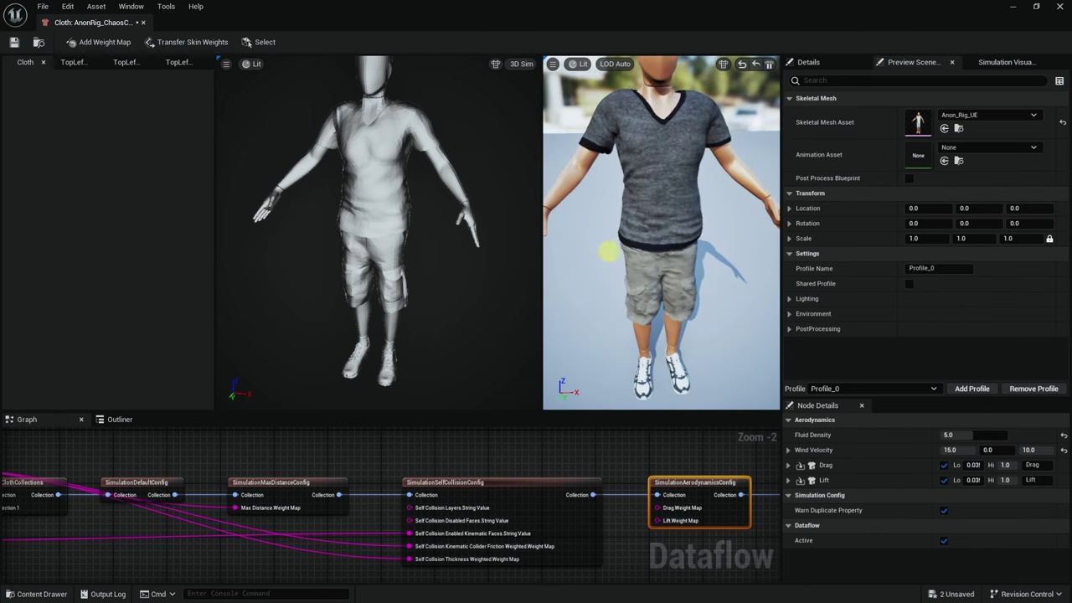
Save the cloth asset changes and close the cloth editor to return to ThirdPersonMap
left_click(41, 7)
left_click(78, 73)
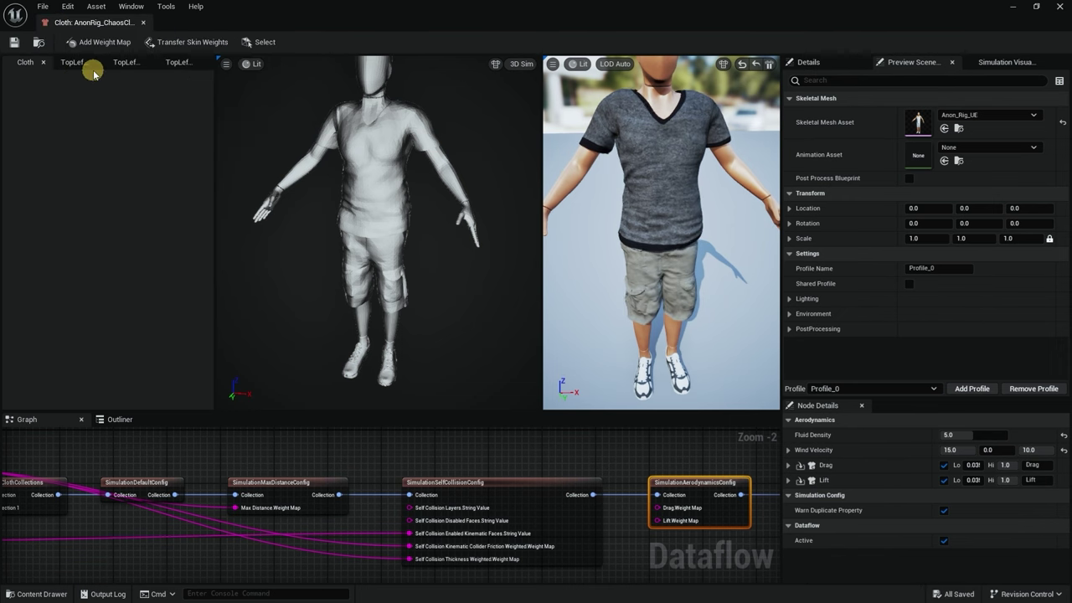
left_click(144, 23)
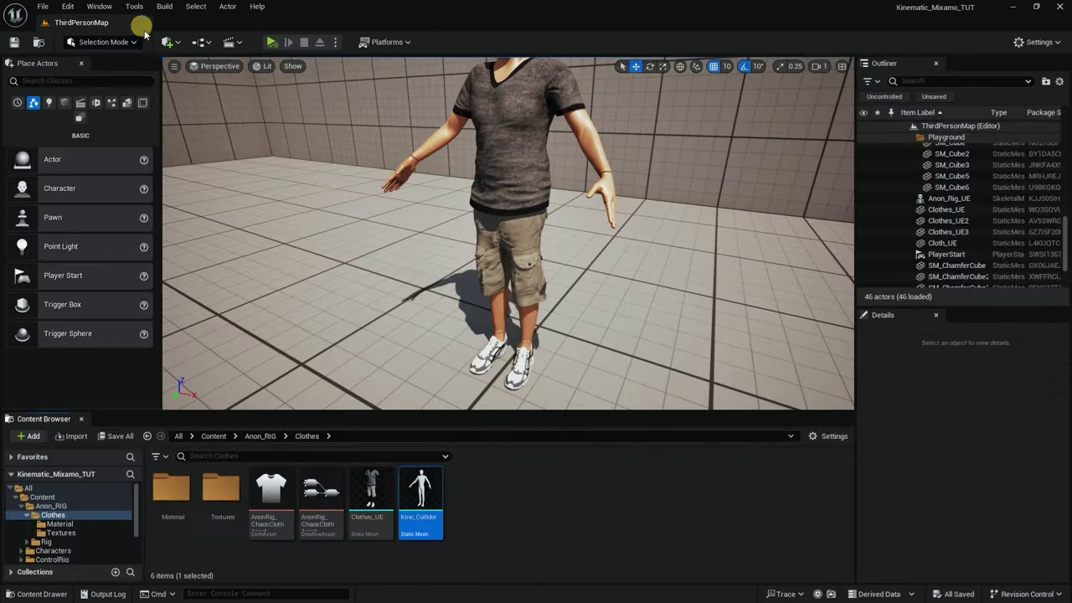
Delete the Clothes_UE, Clothes_UE2, Clothes_UE3 and Cloth_UE static mesh actors from the level
scroll(497, 206, "down", 4)
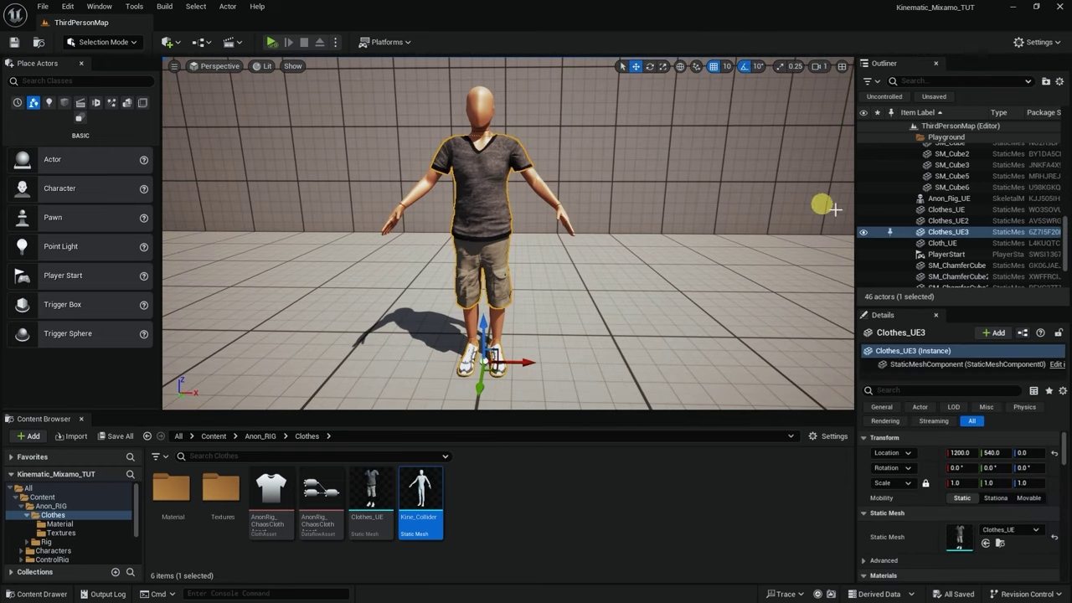
key("ctrl+z")
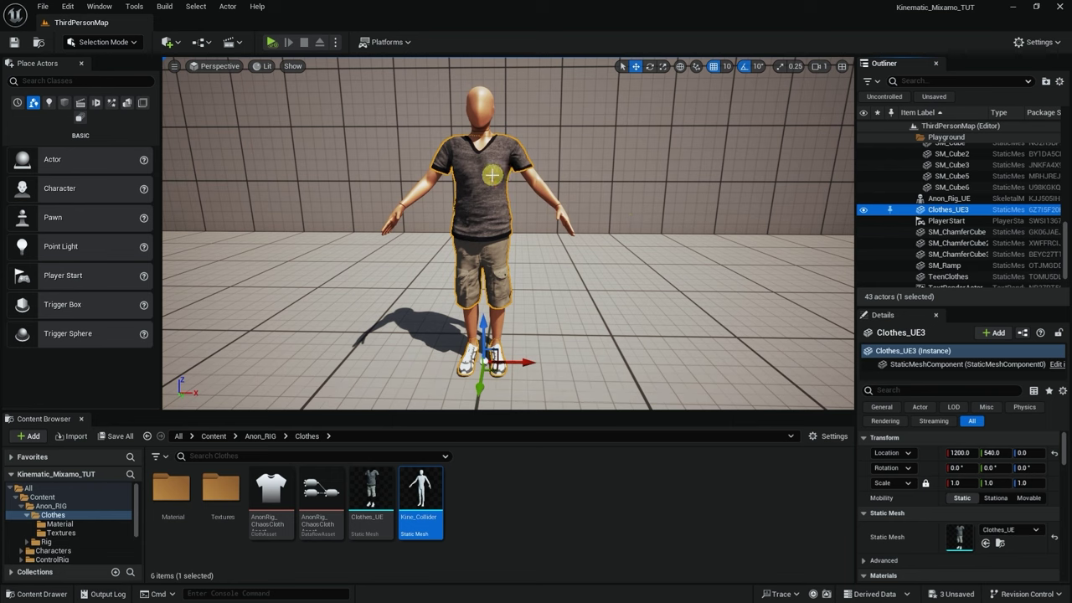
key("Delete")
scroll(518, 210, "up", 5)
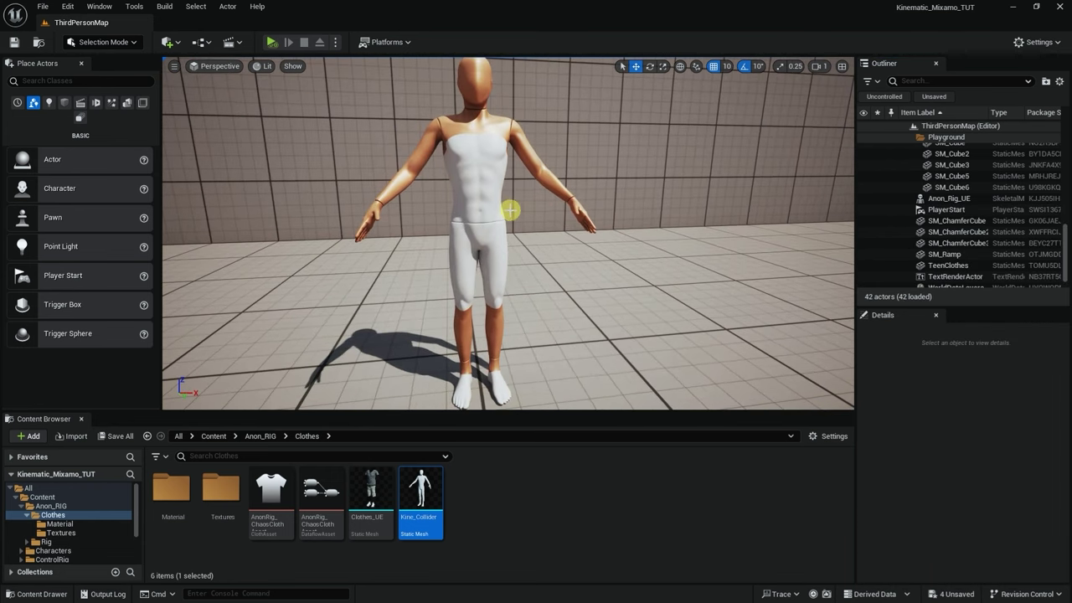
Select the Anon_Rig_UE character in the level and bring its material slots into view
left_click(490, 188)
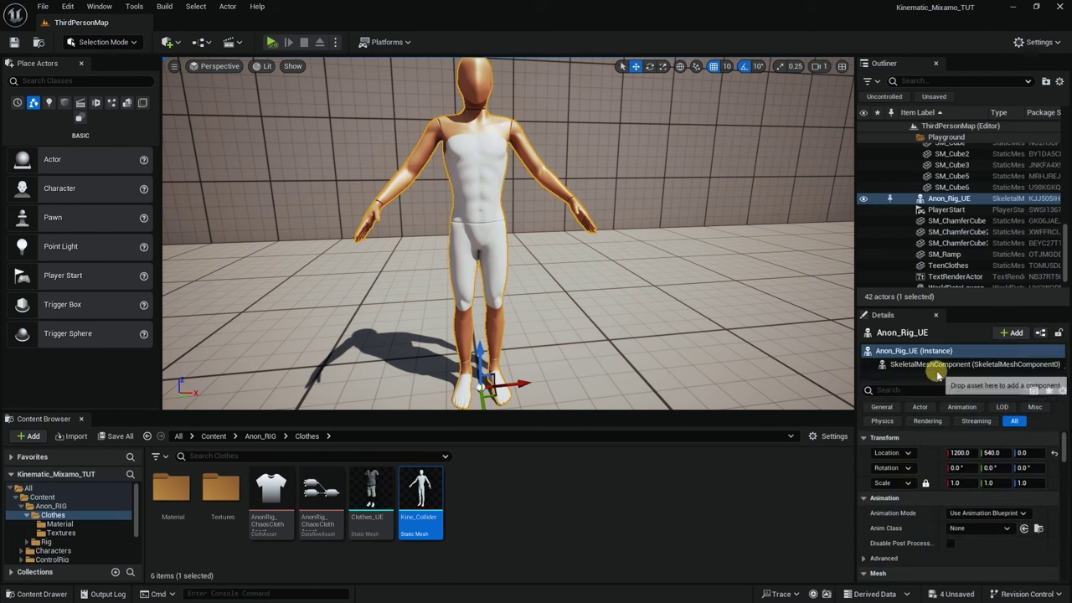
scroll(949, 499, "up", 1)
scroll(949, 499, "down", 5)
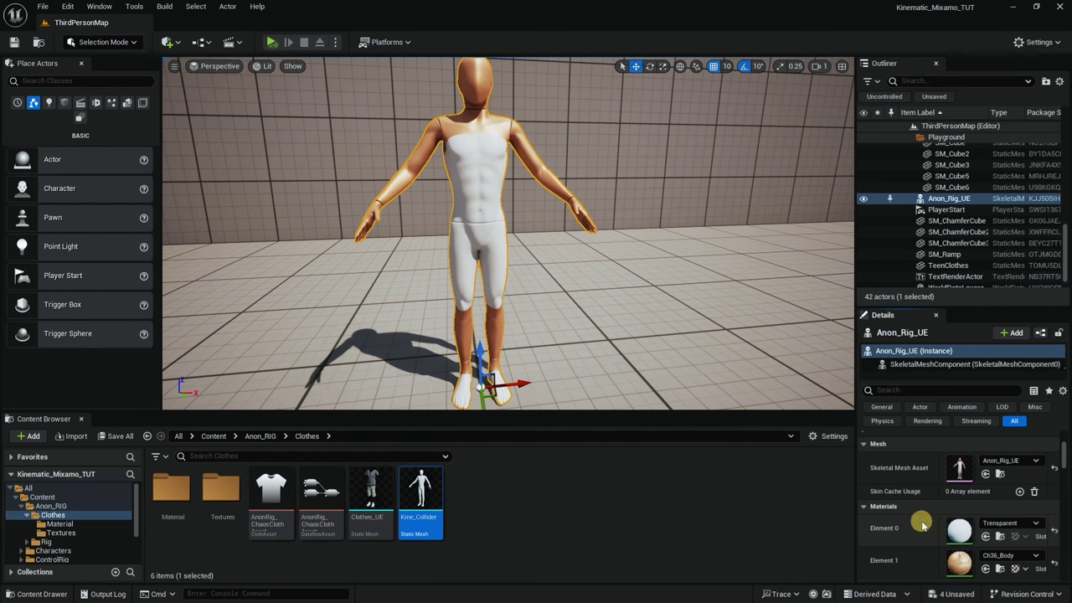
scroll(921, 519, "down", 1)
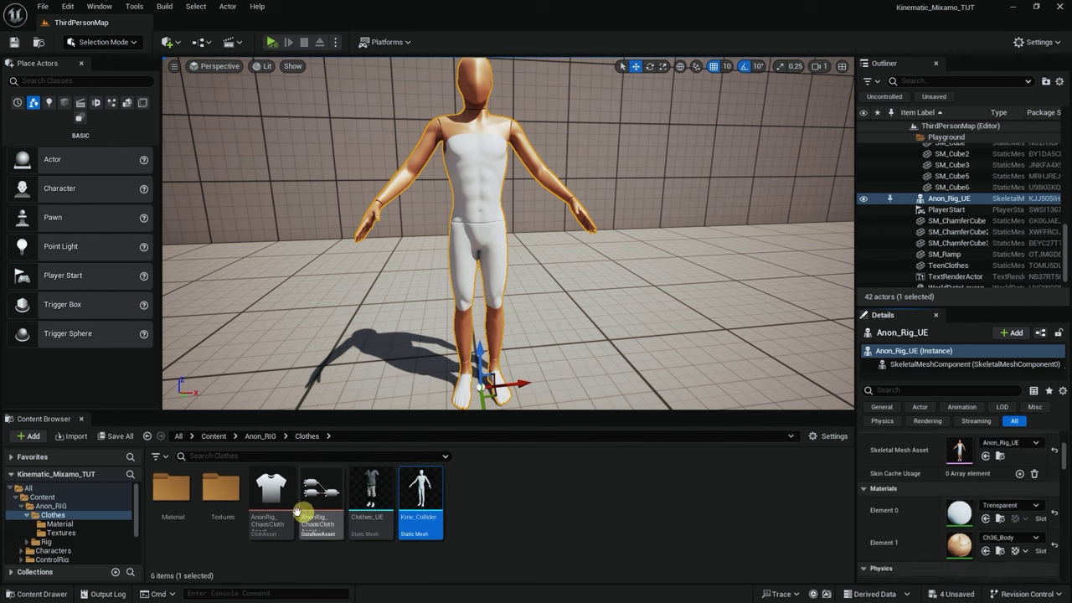
Create a new material named Transparent_MAT in the Anon_RIG/Rig/Material folder
left_click(252, 436)
double_click(219, 489)
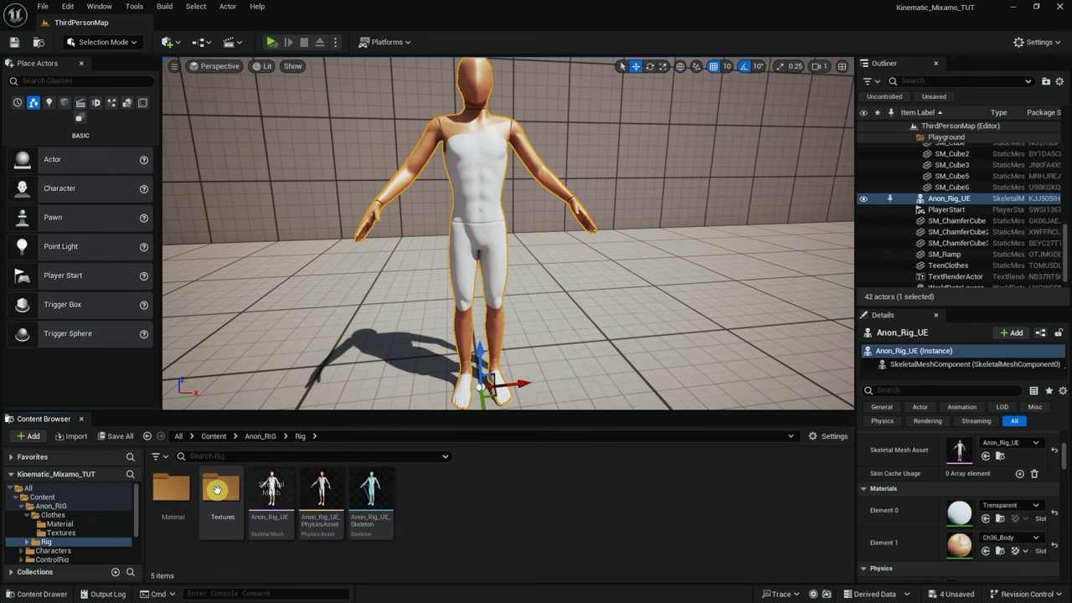
left_click(165, 496)
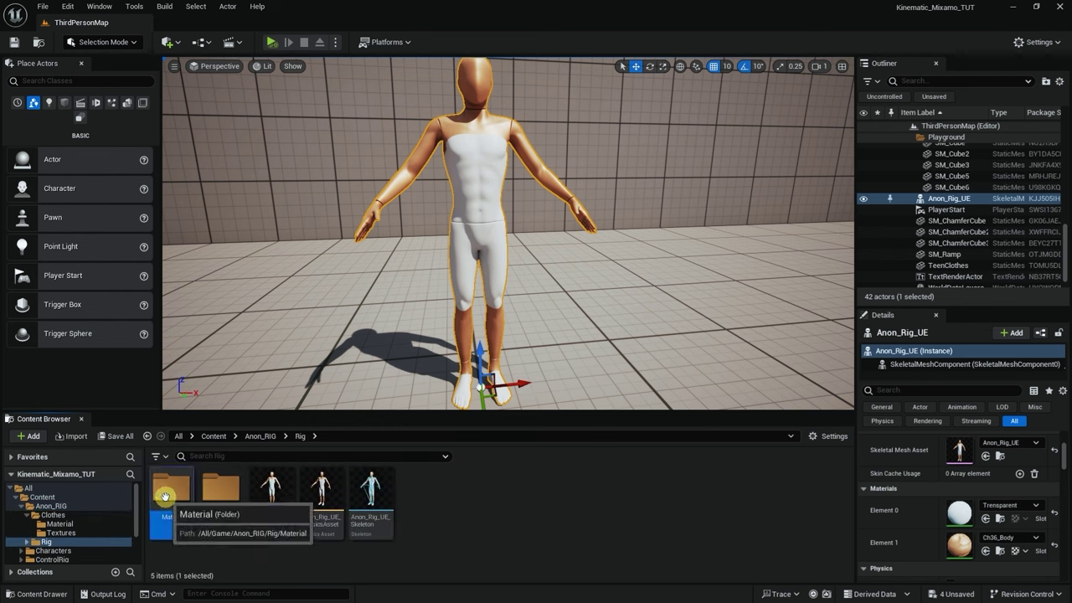
double_click(165, 496)
right_click(319, 507)
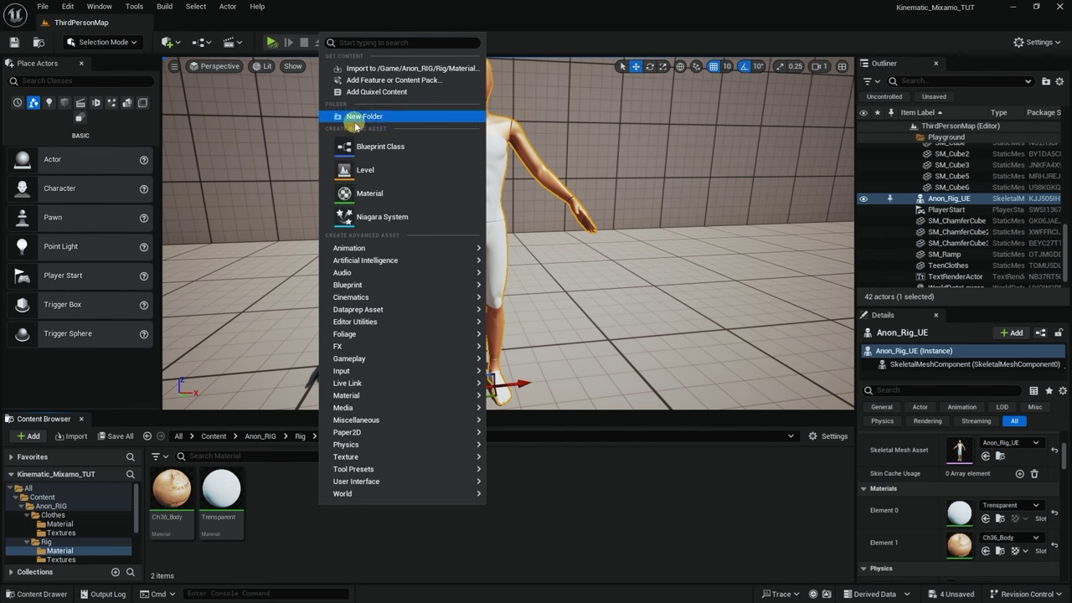
left_click(378, 192)
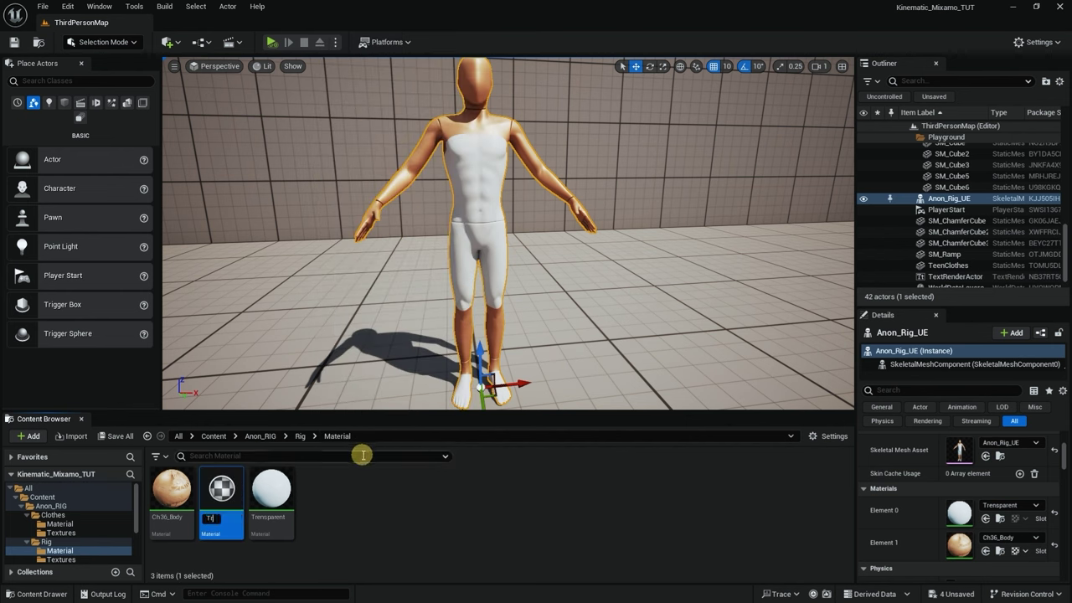
type("T")
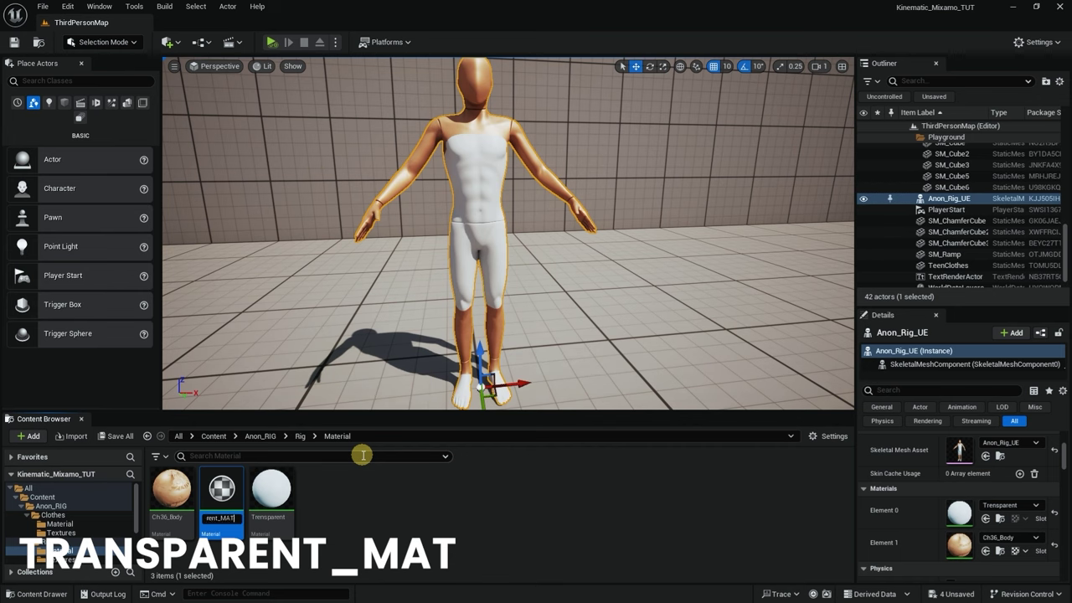
type("ransparent_MAT")
key("Return")
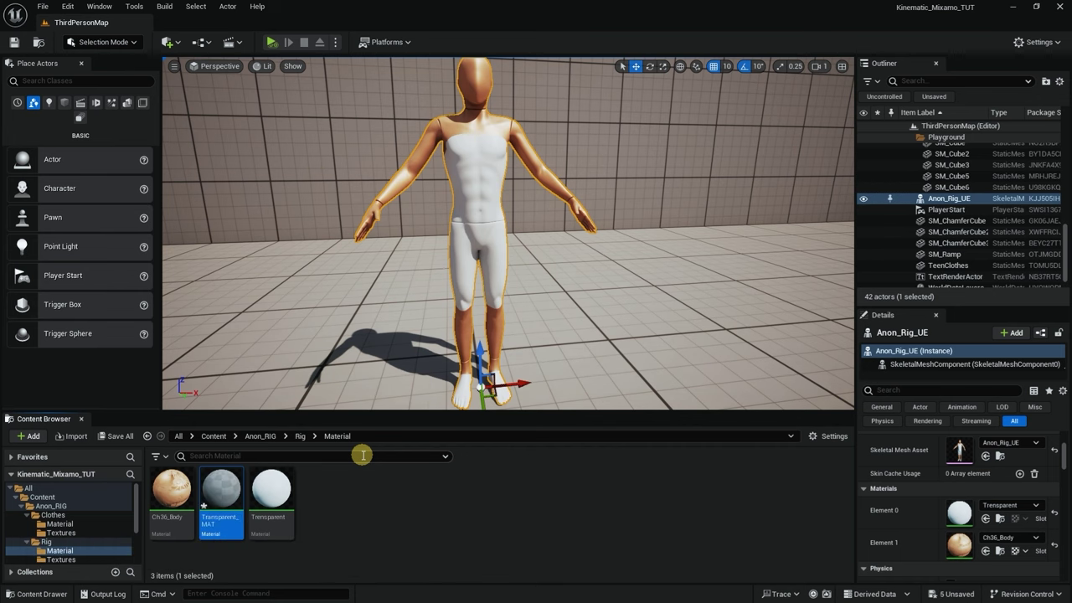
Open Transparent_MAT for editing and set its Roughness and Specular to 0
double_click(221, 494)
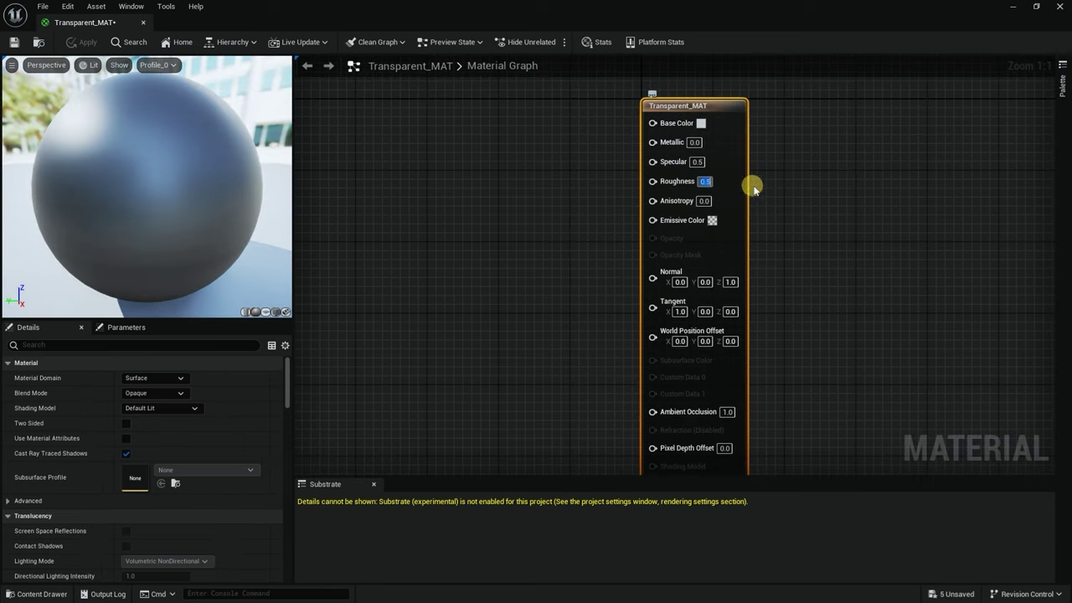
type("0")
key("Return")
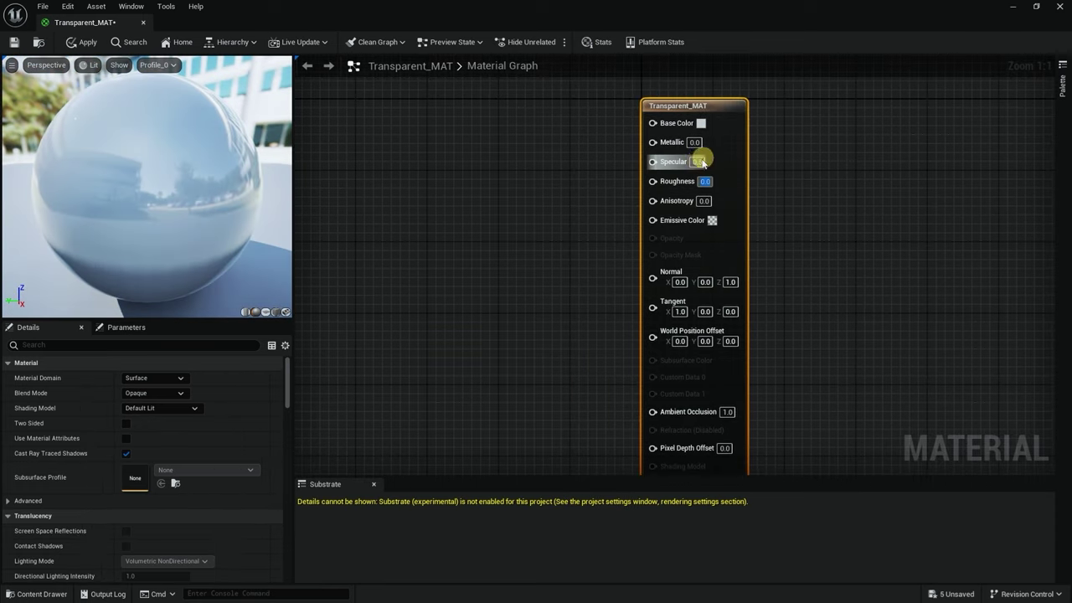
left_click(697, 162)
type("0")
key("Return")
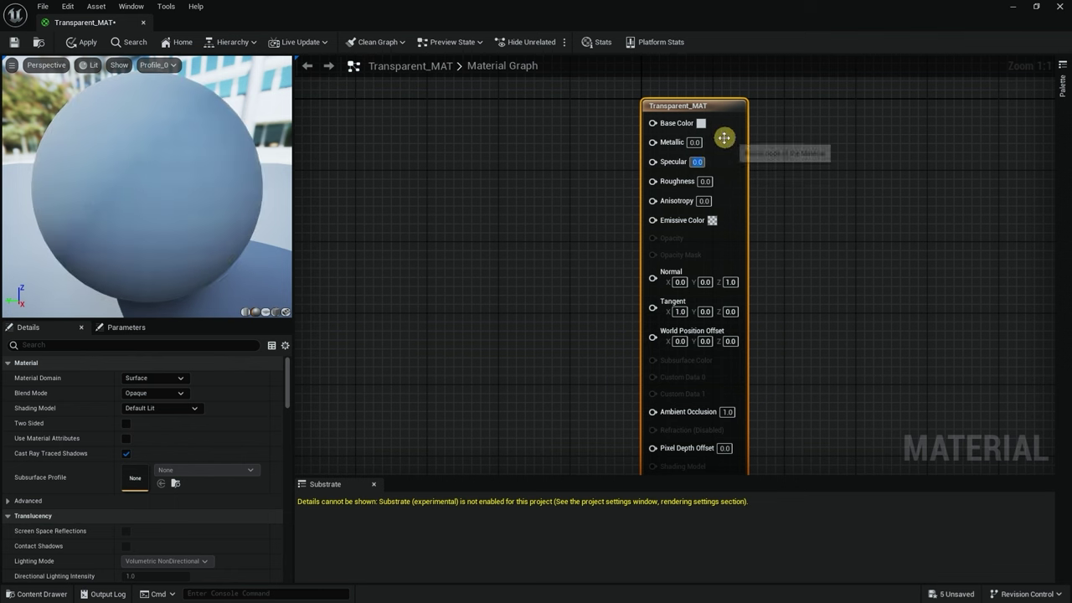
left_click_drag(699, 114, 707, 115)
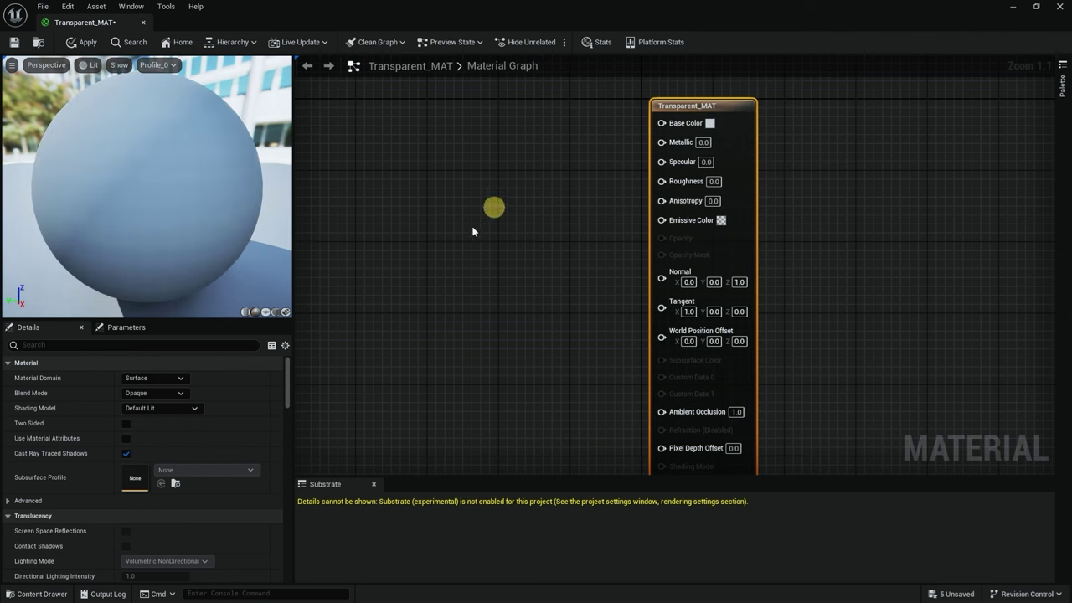
Set the material's Blend Mode to Masked and its Opacity Mask to 0
left_click(180, 393)
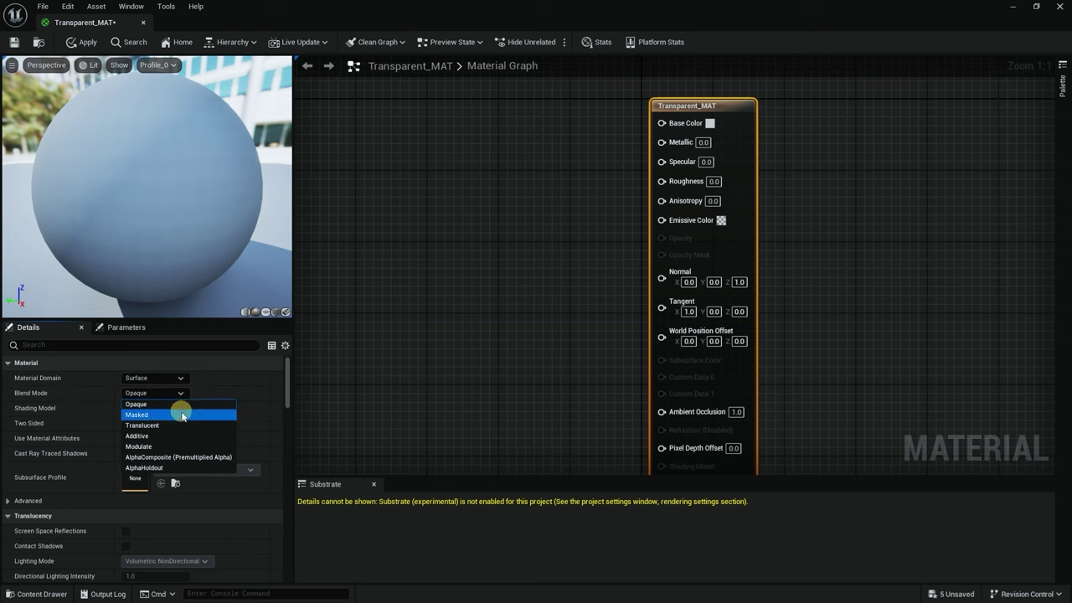
left_click(177, 414)
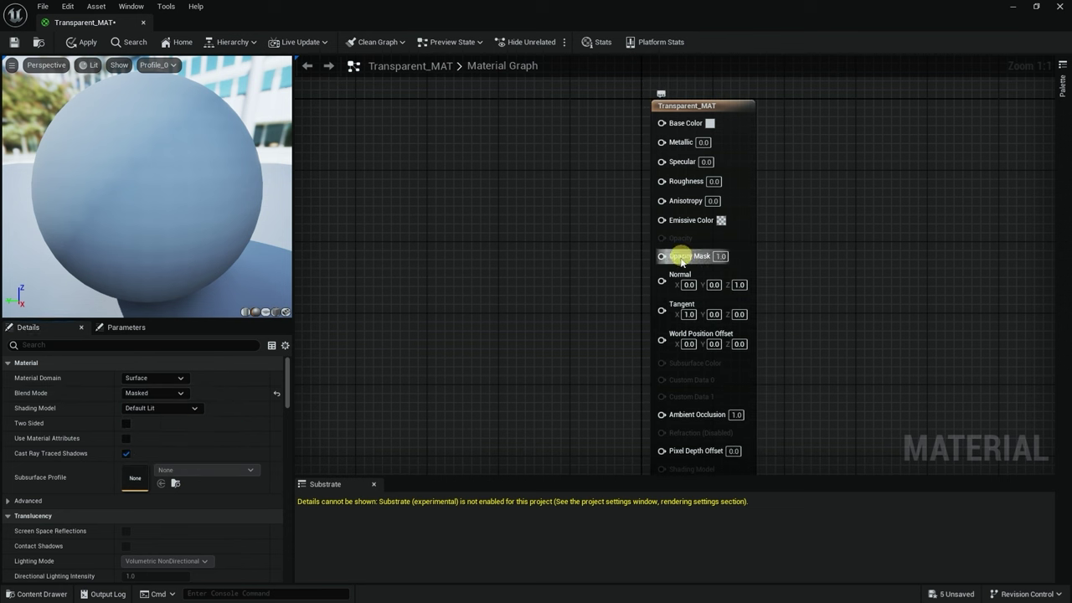
left_click(720, 256)
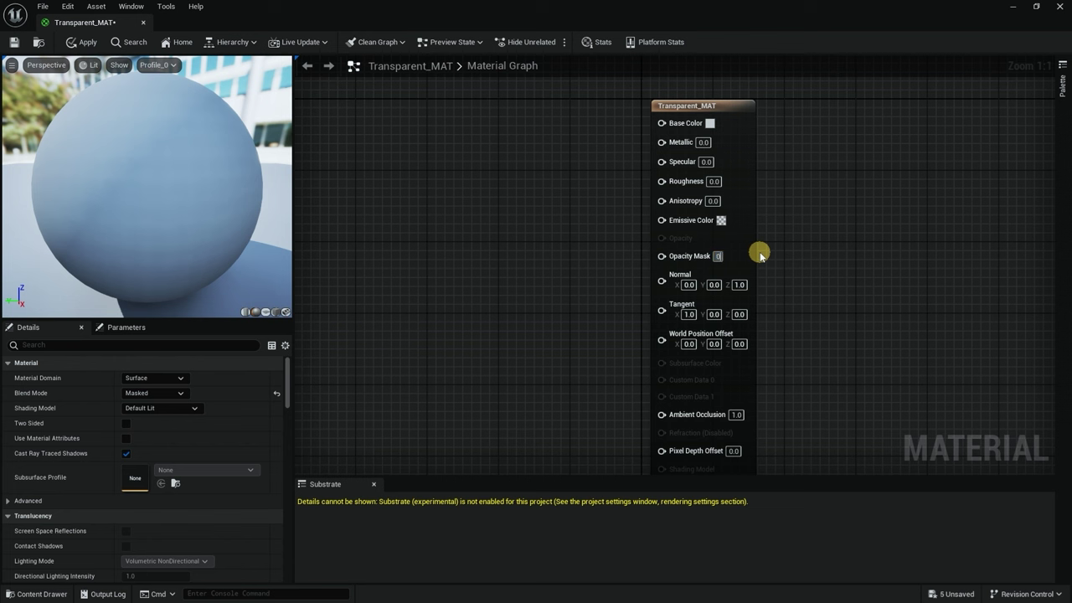
type("0")
key("Return")
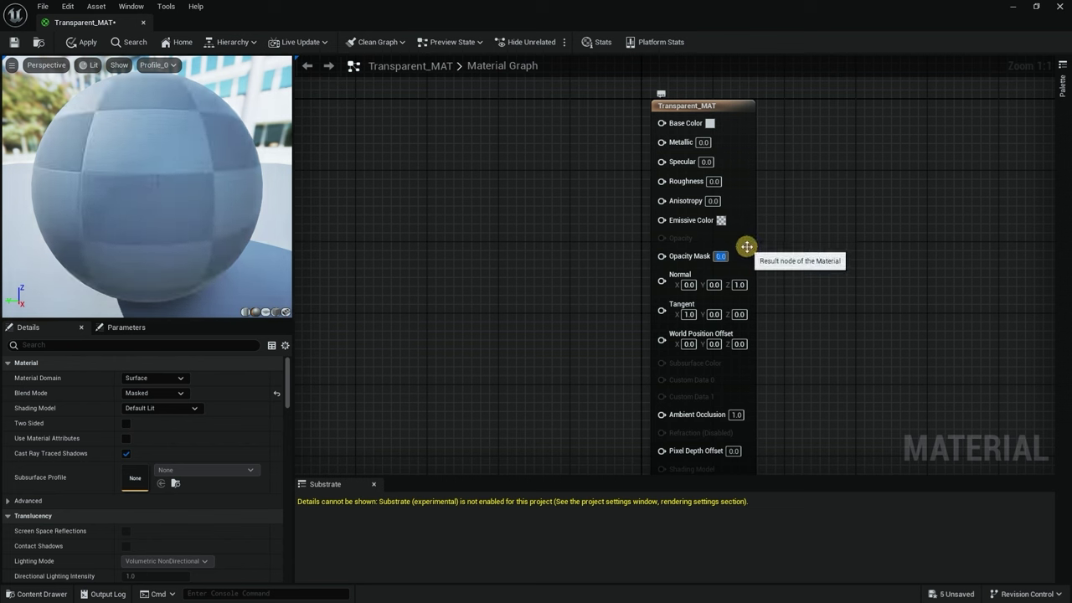
Save Transparent_MAT, keep the Masked blend mode and close the material editor
left_click(14, 43)
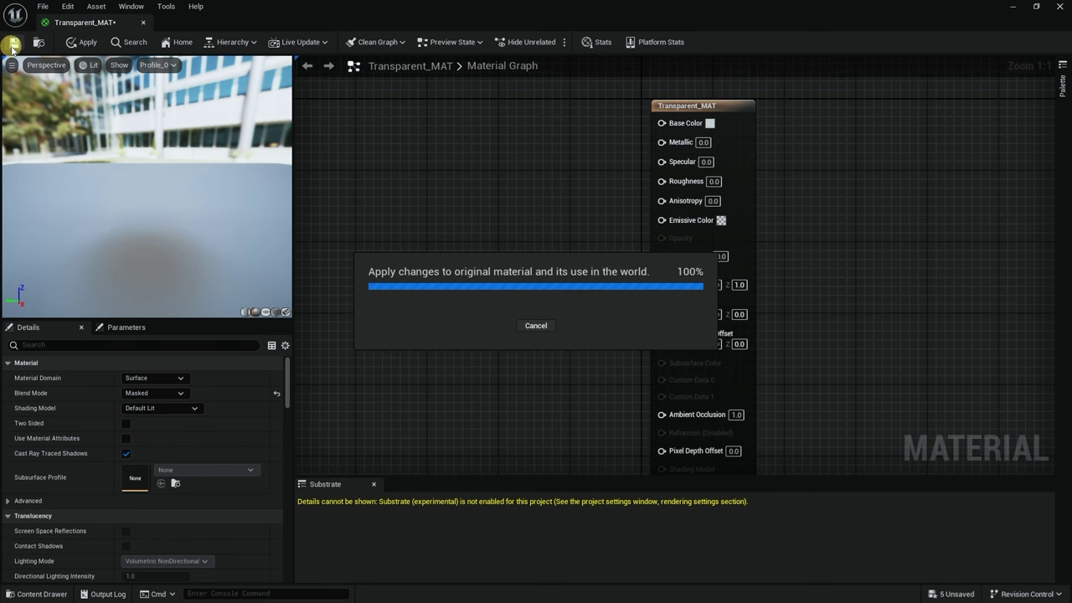
left_click(180, 393)
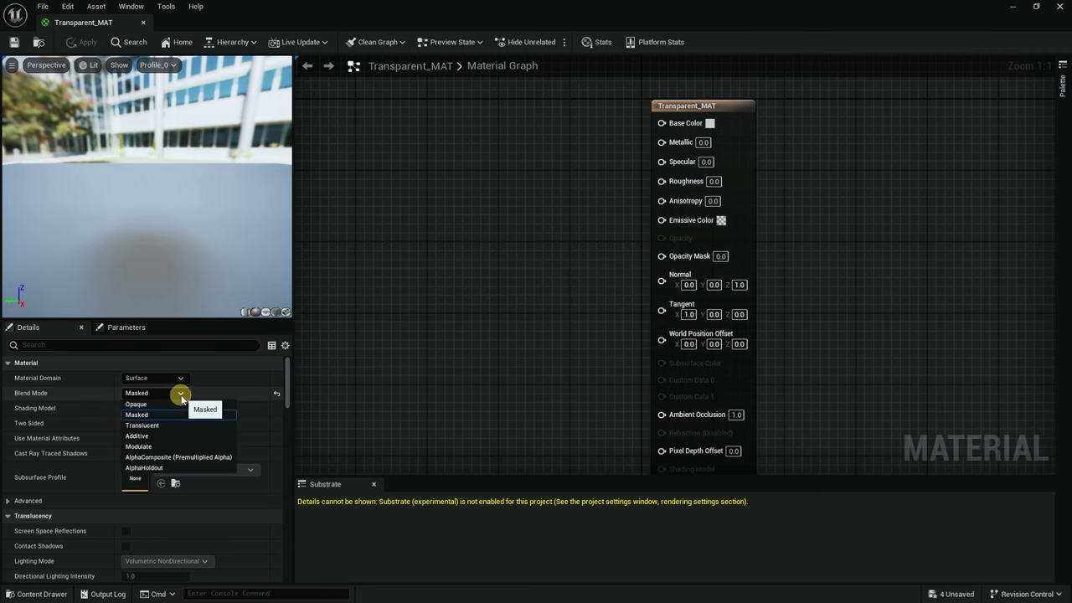
left_click(405, 324)
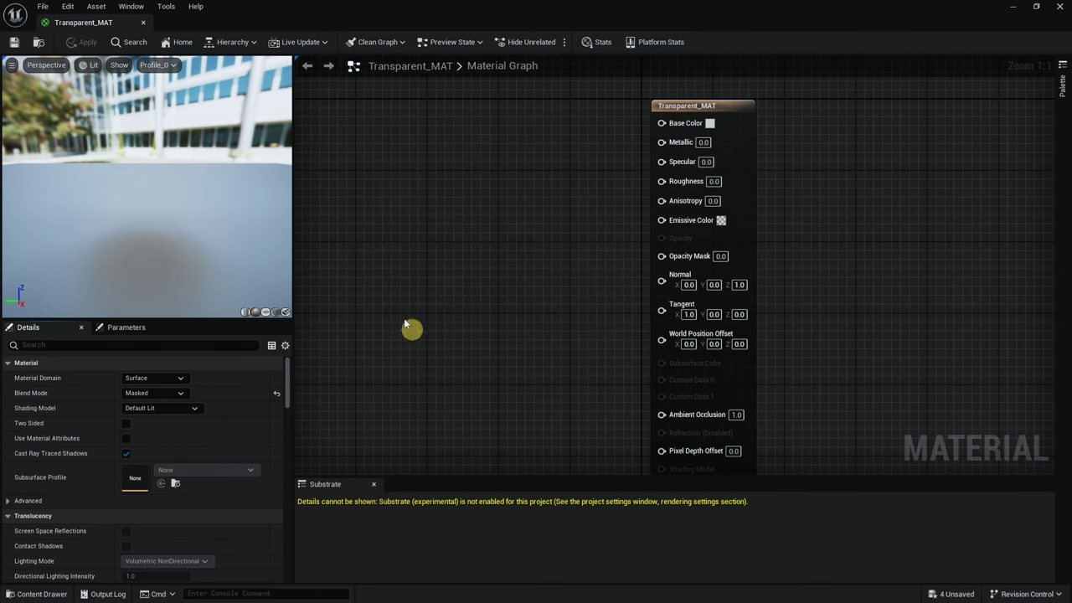
left_click(143, 22)
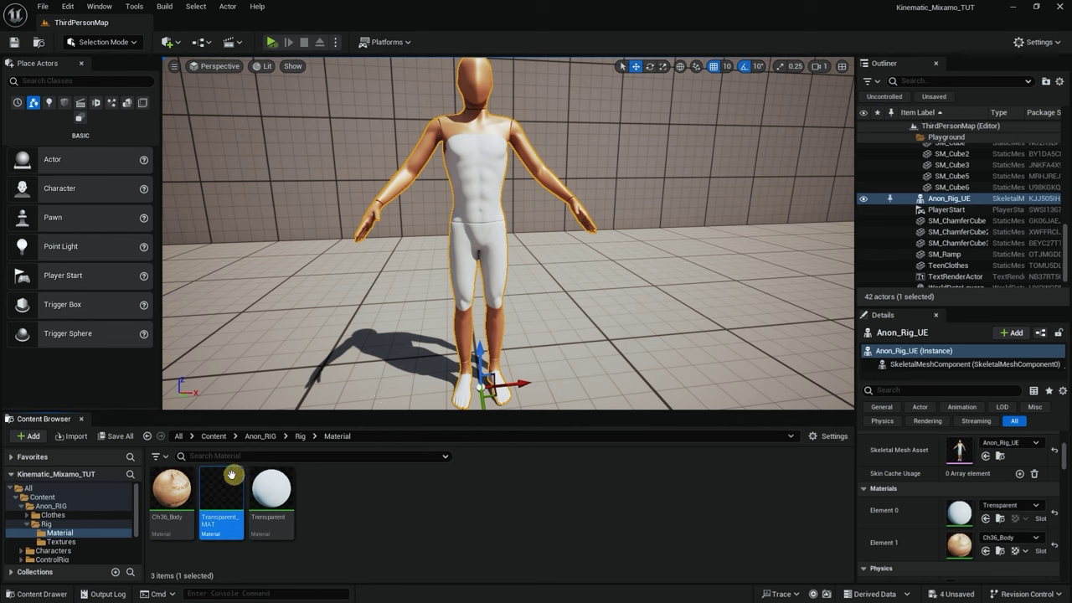
Assign Transparent_MAT to material Element 0 of Anon_Rig_UE and inspect the character from several angles
left_click_drag(222, 493, 963, 510)
left_click(883, 488)
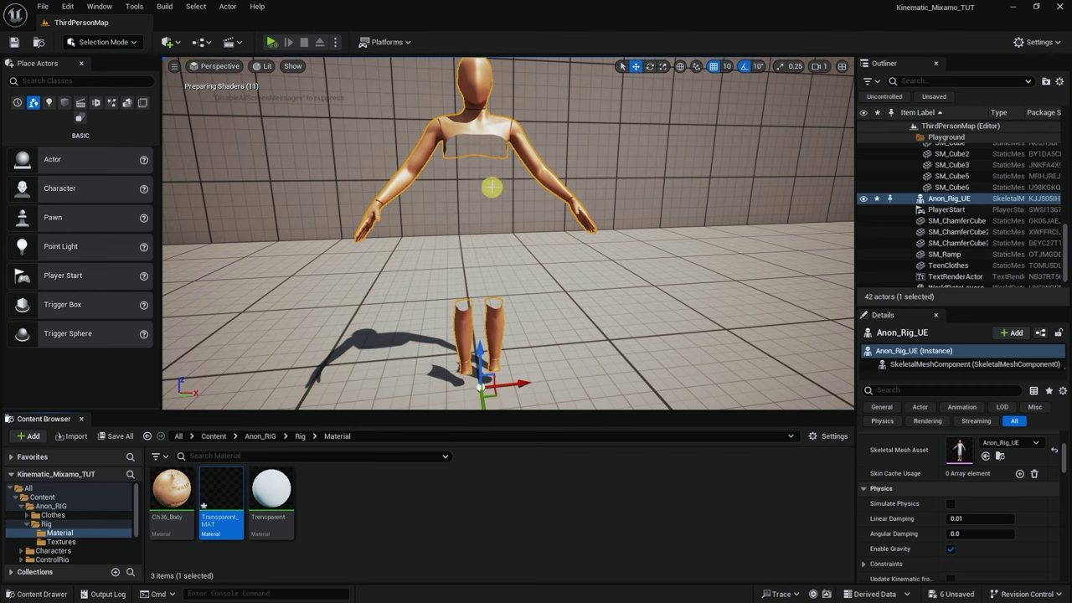
left_click_drag(447, 212, 341, 128, "alt")
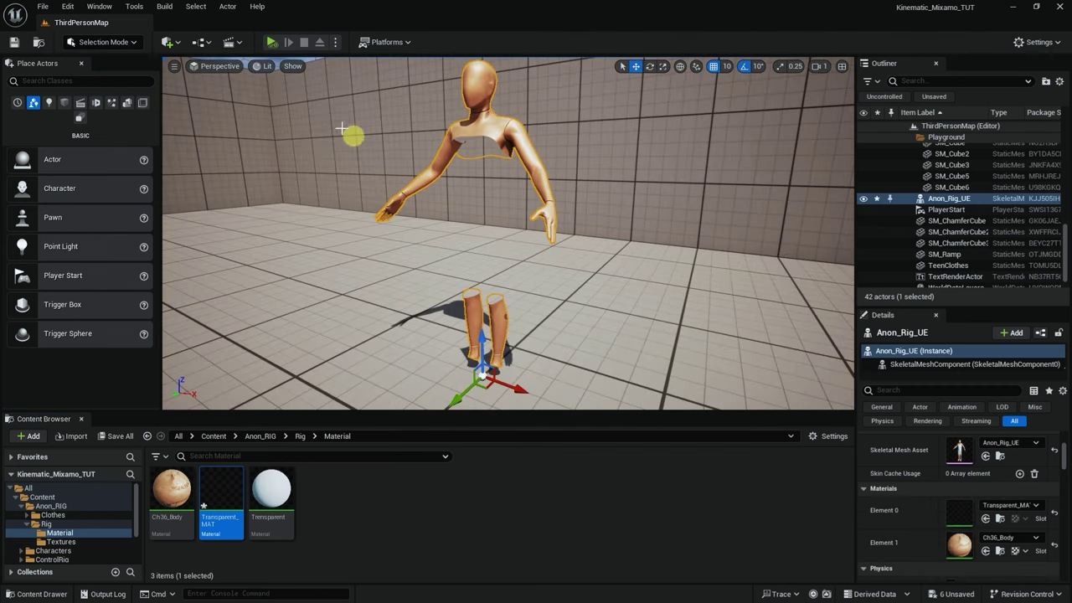
mouse_move(359, 185)
left_mouse_down("alt")
mouse_move(464, 196)
mouse_move(353, 174)
left_mouse_up("alt")
left_click_drag(495, 299, 610, 265, "alt")
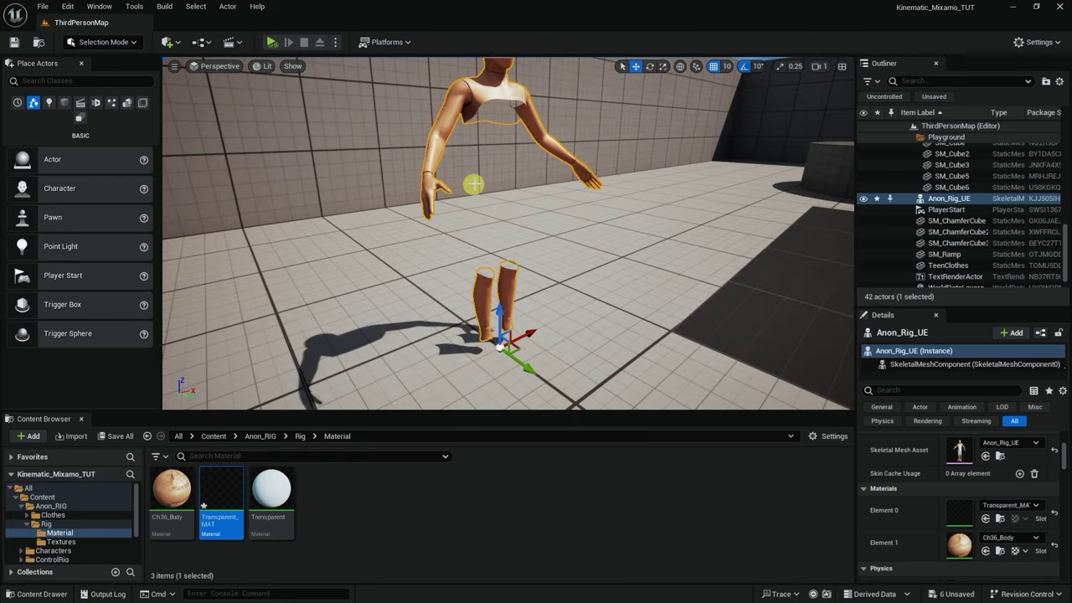
Add a Chaos Cloth Component to Anon_Rig_UE under its skeletal mesh component, keeping the default name ChaosCloth
left_click_drag(526, 192, 520, 84, "alt")
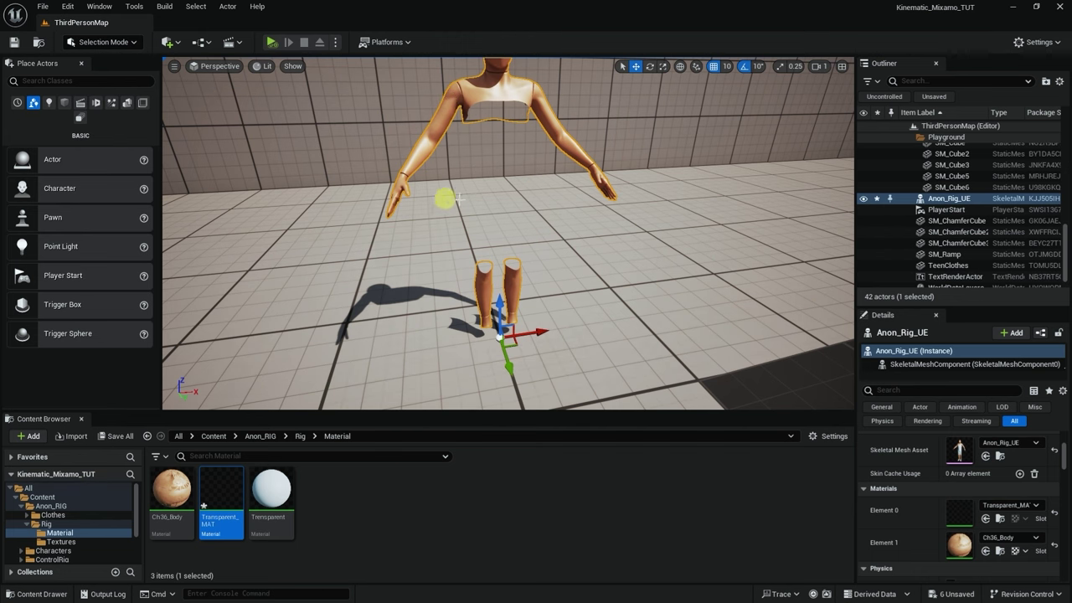
scroll(557, 182, "down", 6)
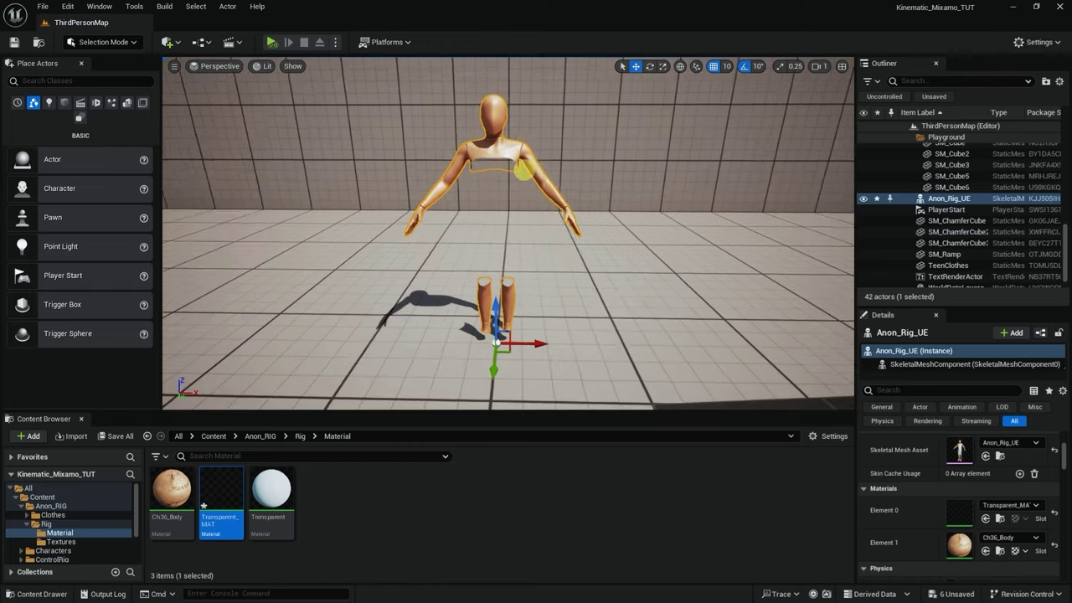
left_click(544, 164)
left_click(519, 147)
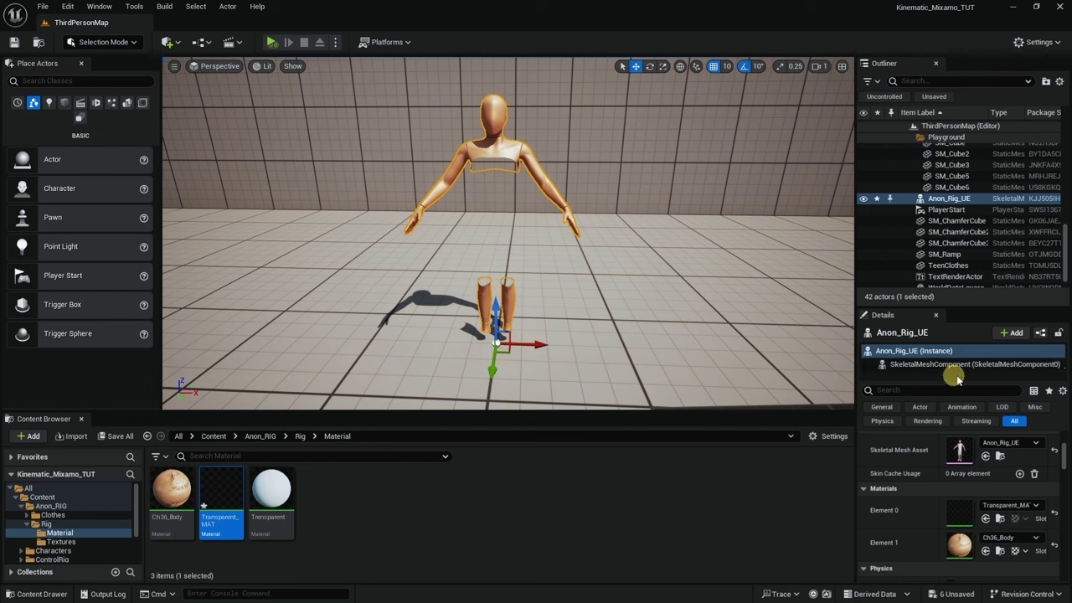
left_click_drag(968, 377, 969, 415)
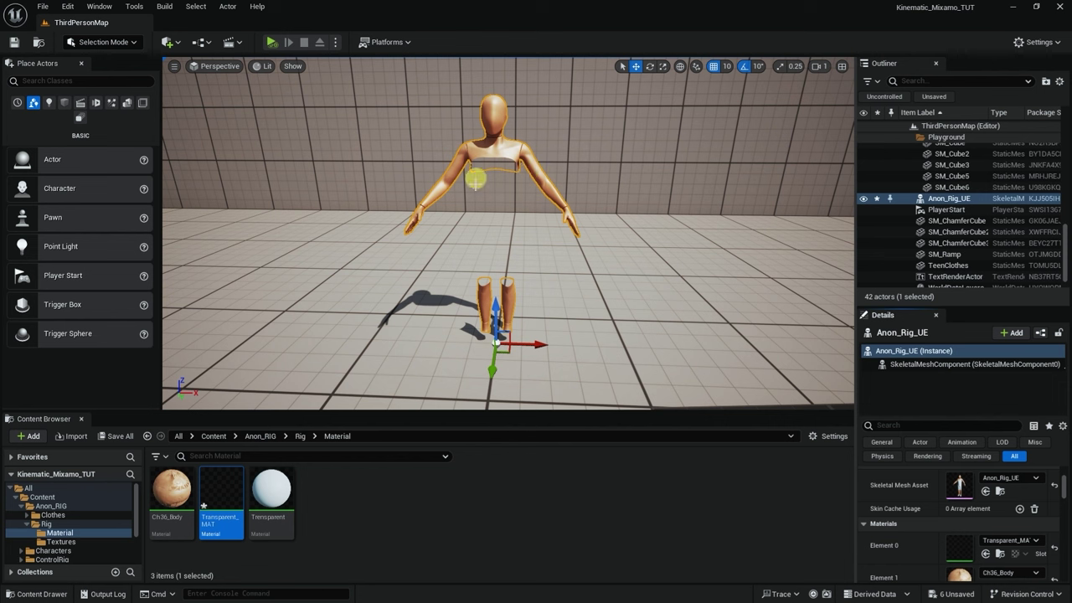
left_click(1011, 333)
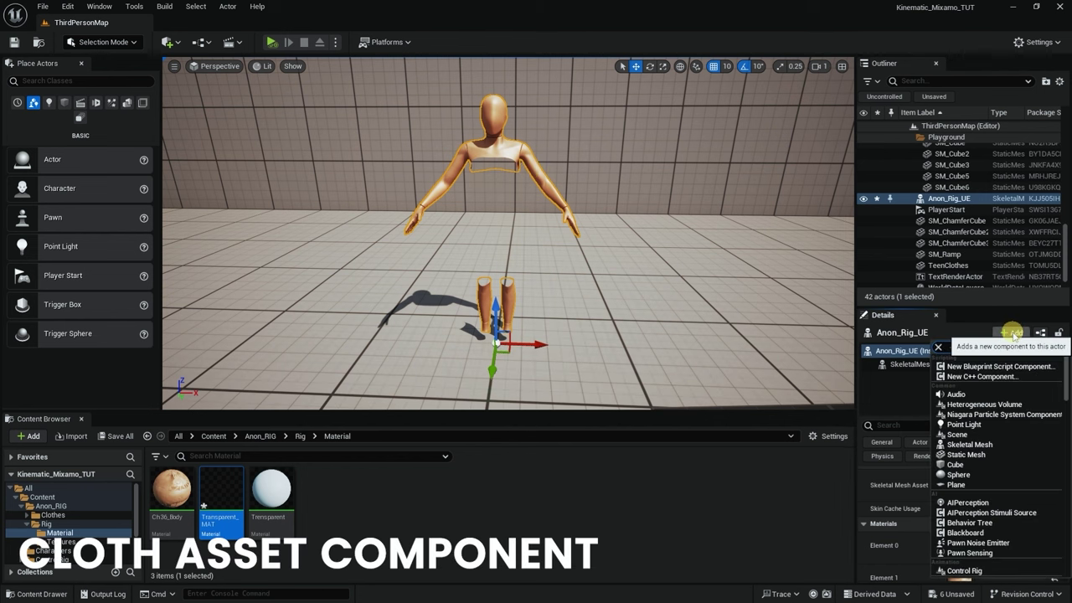
type("cloth")
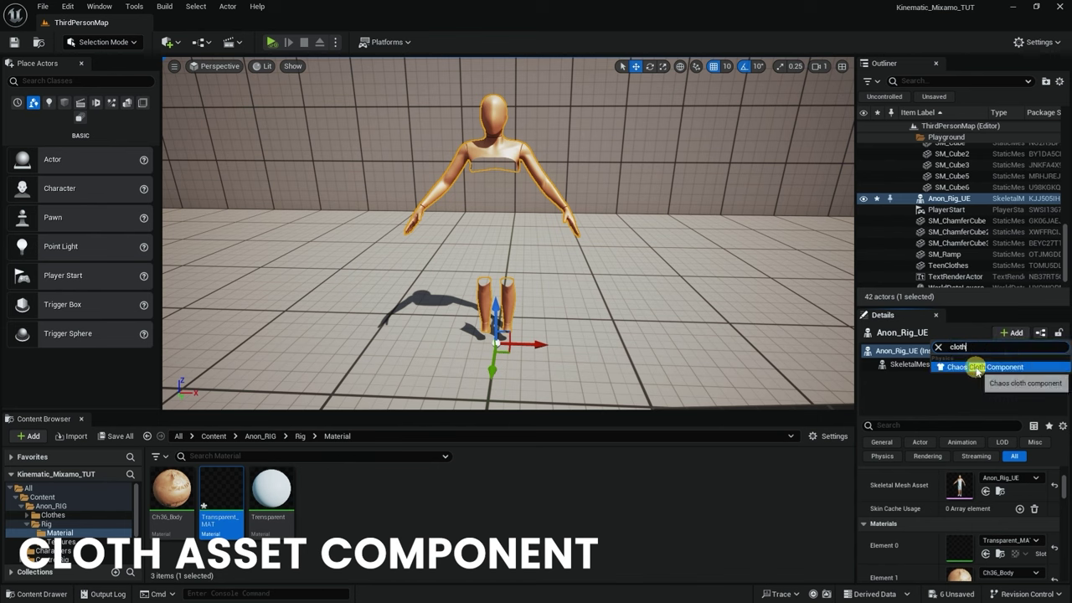
left_click(976, 365)
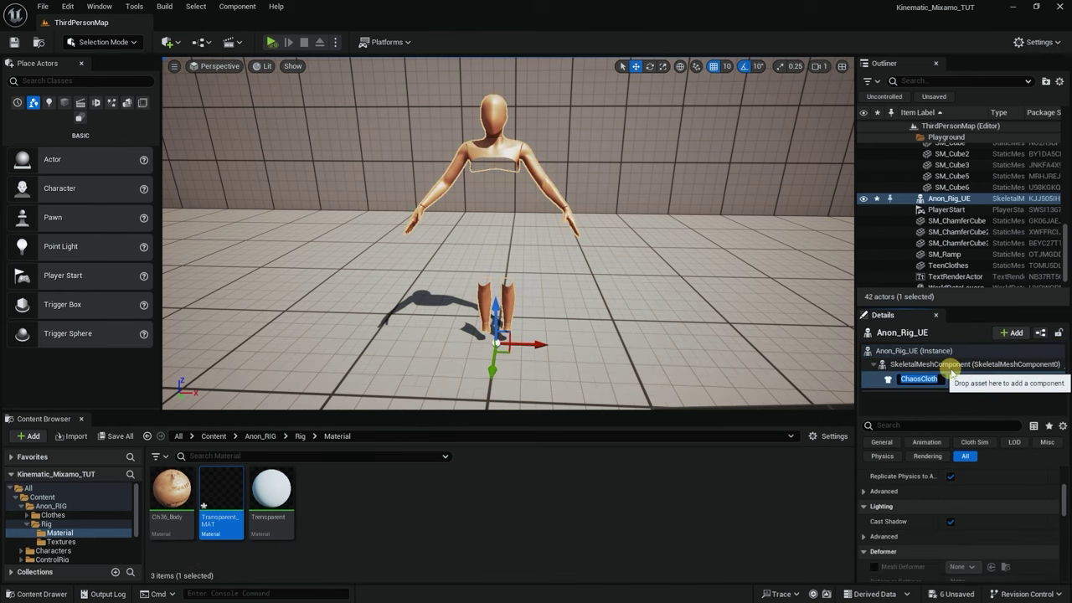
key("Return")
Assign AnonRig_ChaosClothAsset as the Cloth Asset of the ChaosCloth component
left_click(912, 378)
scroll(961, 471, "down", 3)
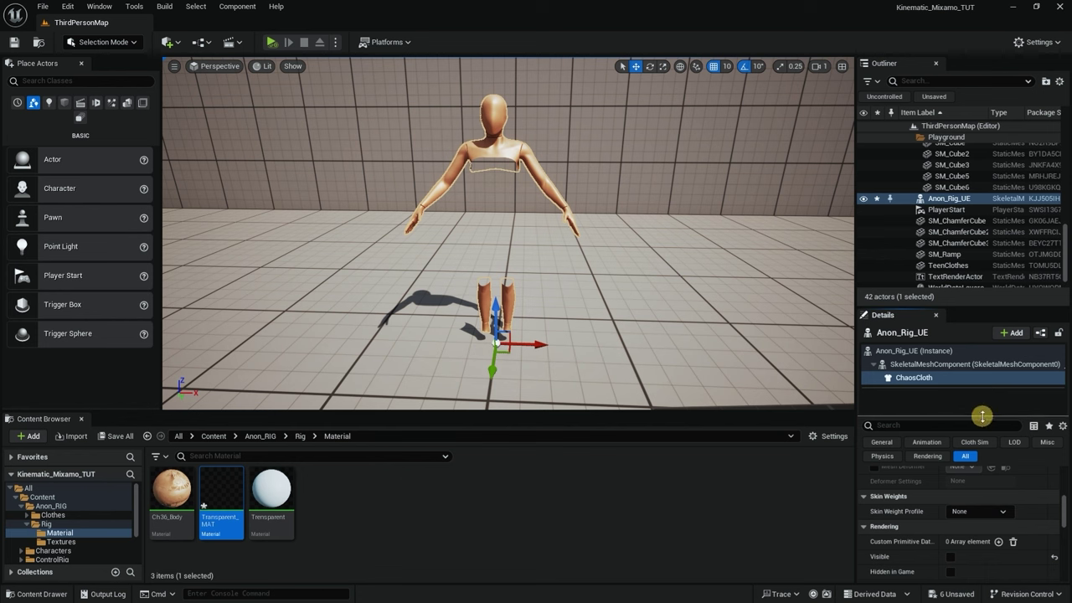
left_click_drag(982, 421, 981, 384)
scroll(971, 486, "down", 3)
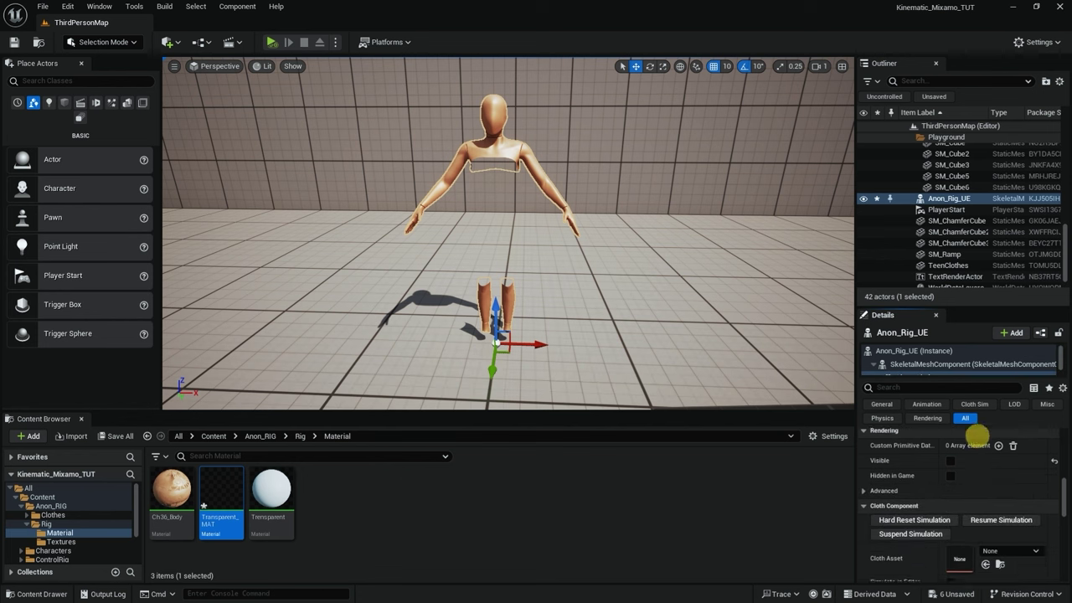
scroll(954, 496, "down", 1)
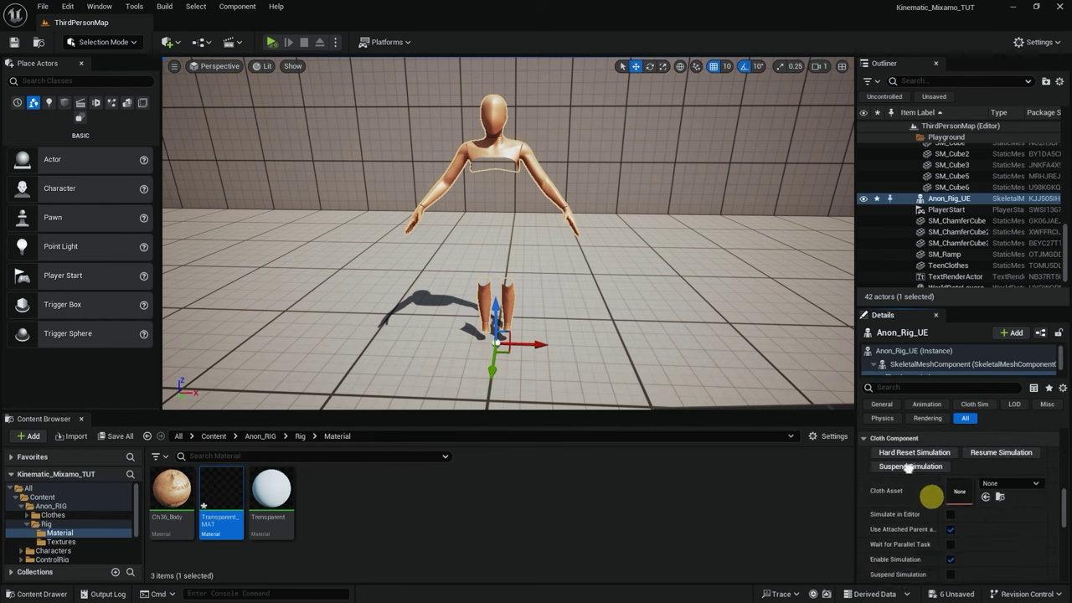
left_click(1023, 483)
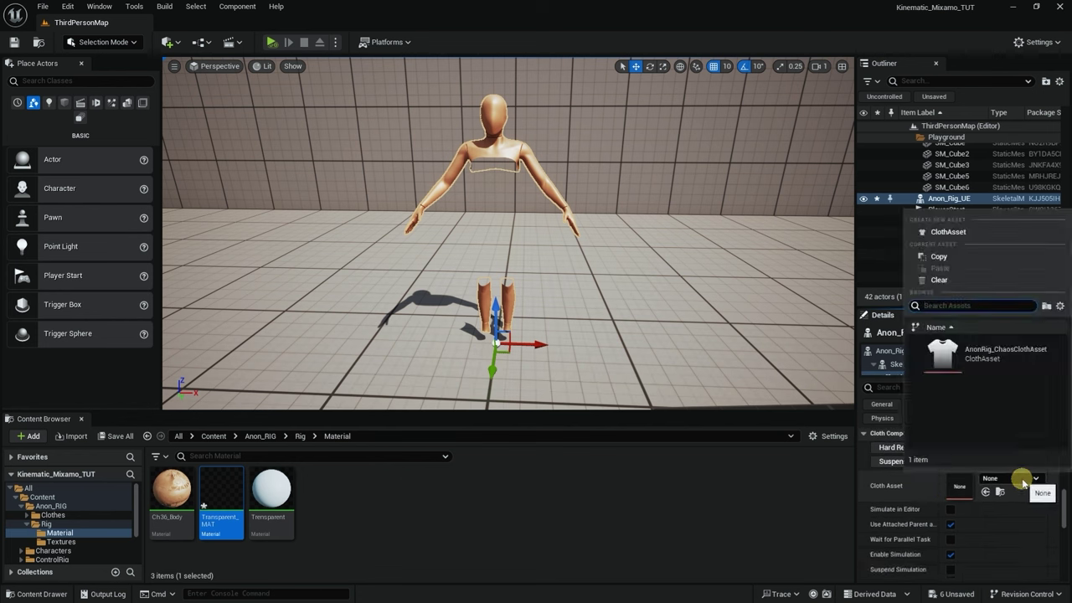
left_click(995, 355)
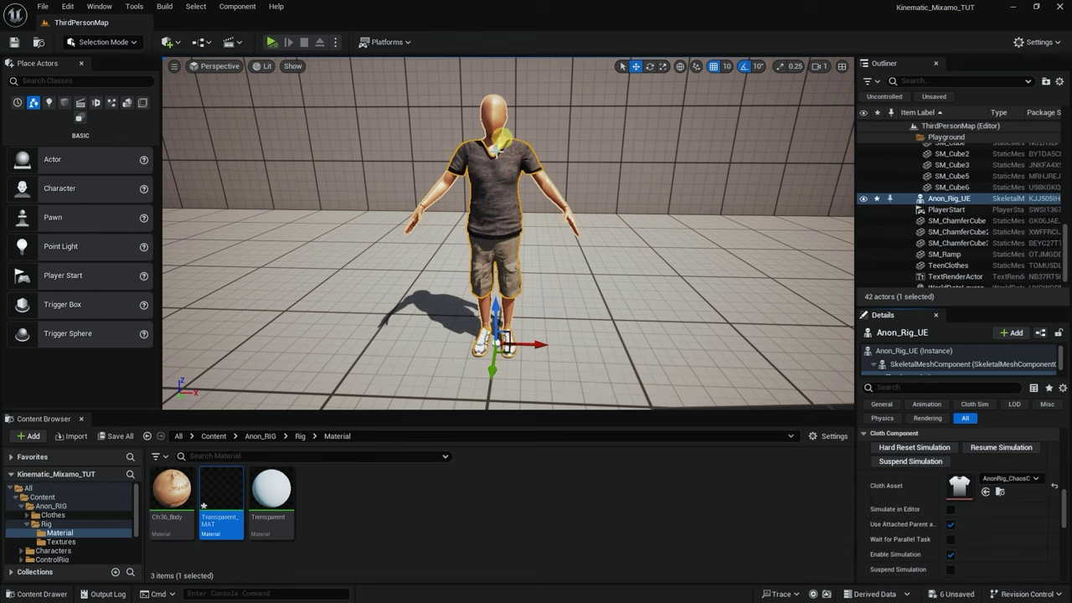
Inspect the clothed Anon_Rig_UE character in the level from several angles and keep it selected
mouse_move(507, 234)
left_mouse_down("alt")
mouse_move(561, 241)
mouse_move(603, 228)
mouse_move(610, 249)
mouse_move(689, 242)
mouse_move(515, 231)
left_mouse_up("alt")
left_click(615, 212)
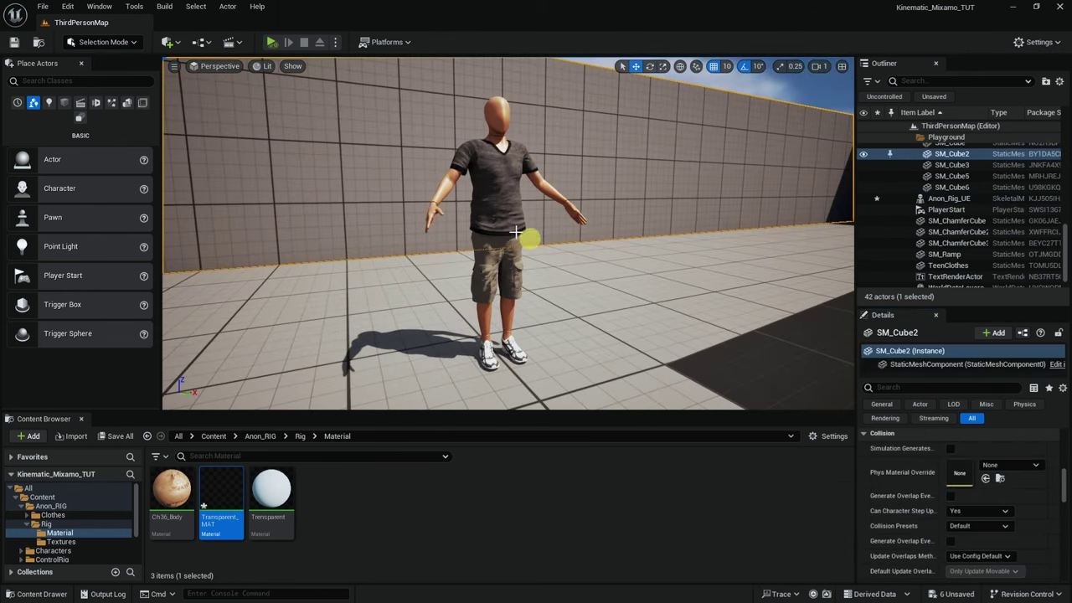
left_click(544, 186)
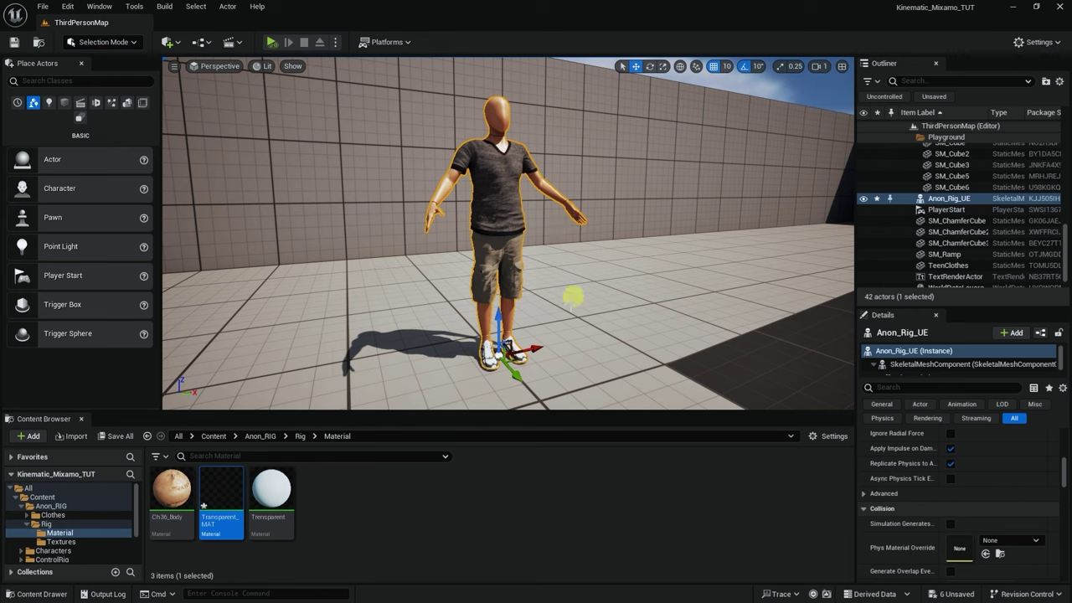
left_click_drag(534, 345, 542, 305, "alt")
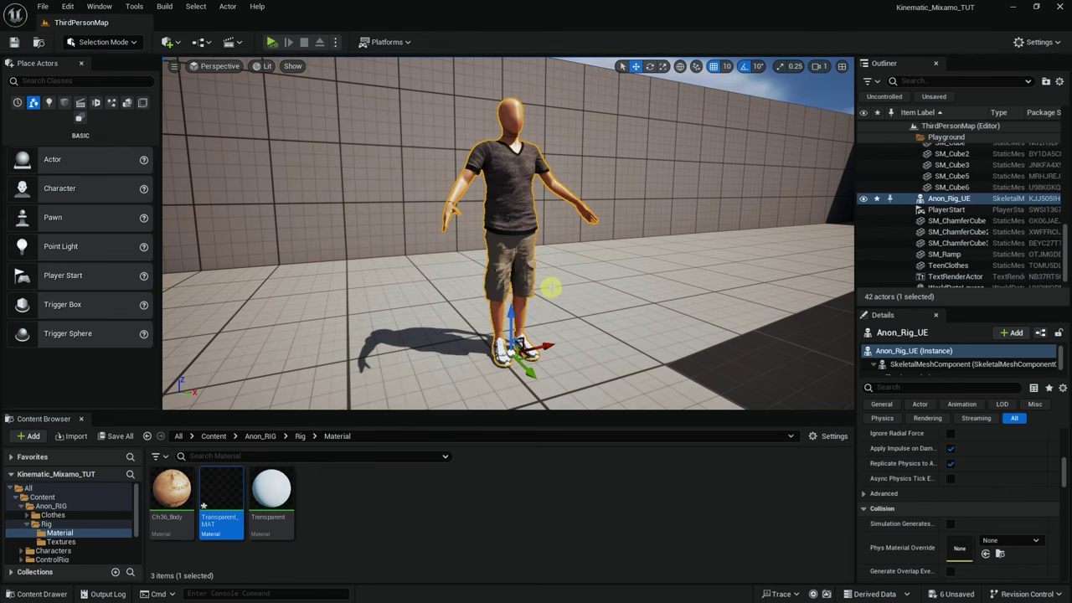
key("ctrl+z")
key("ctrl+z")
key("ctrl+z")
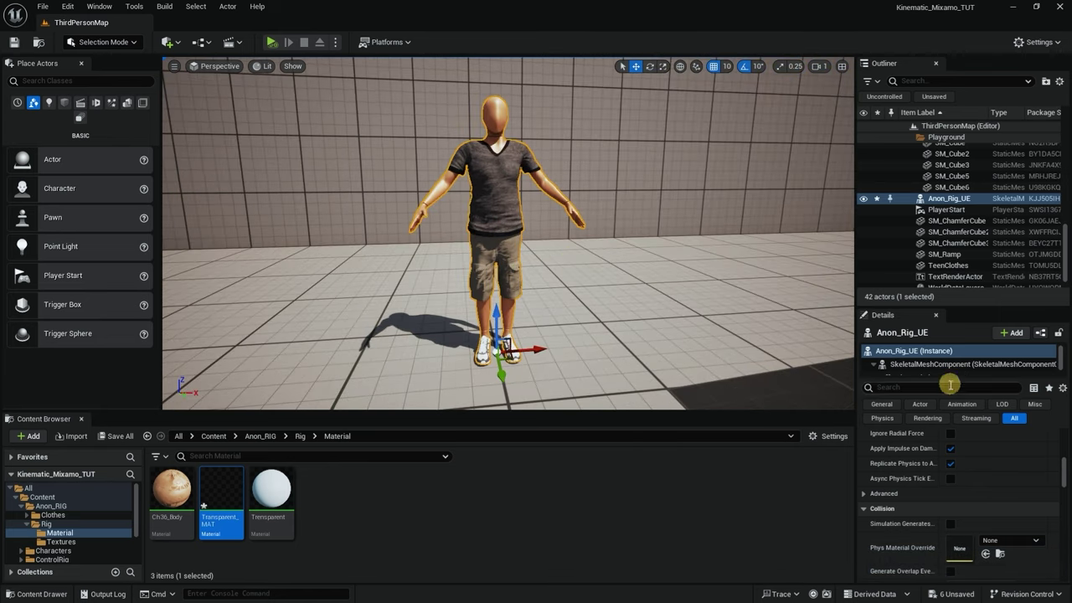
scroll(924, 348, "down", 1)
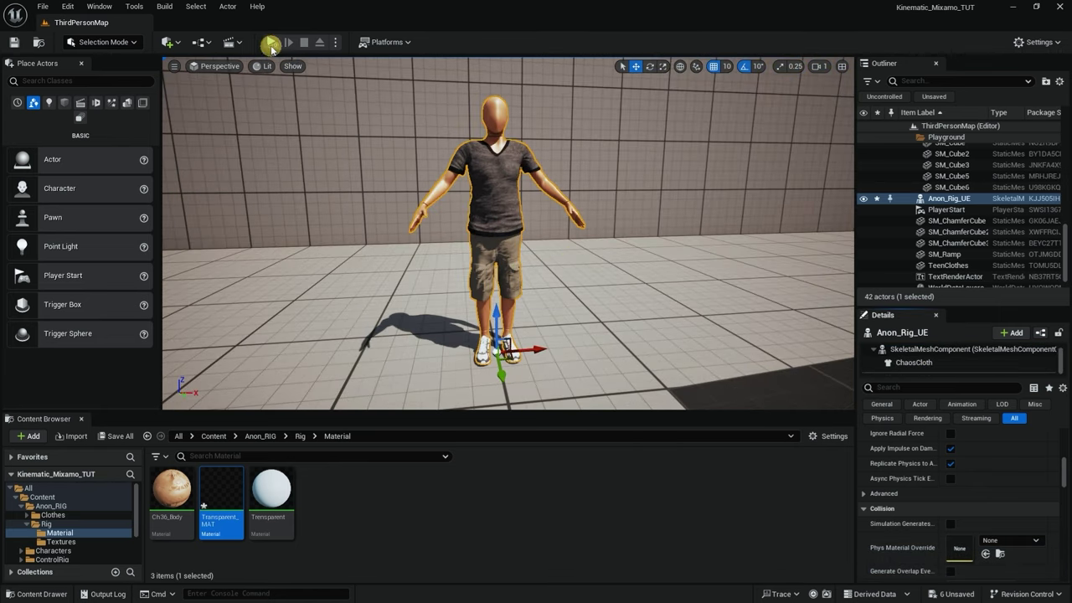
left_click(336, 42)
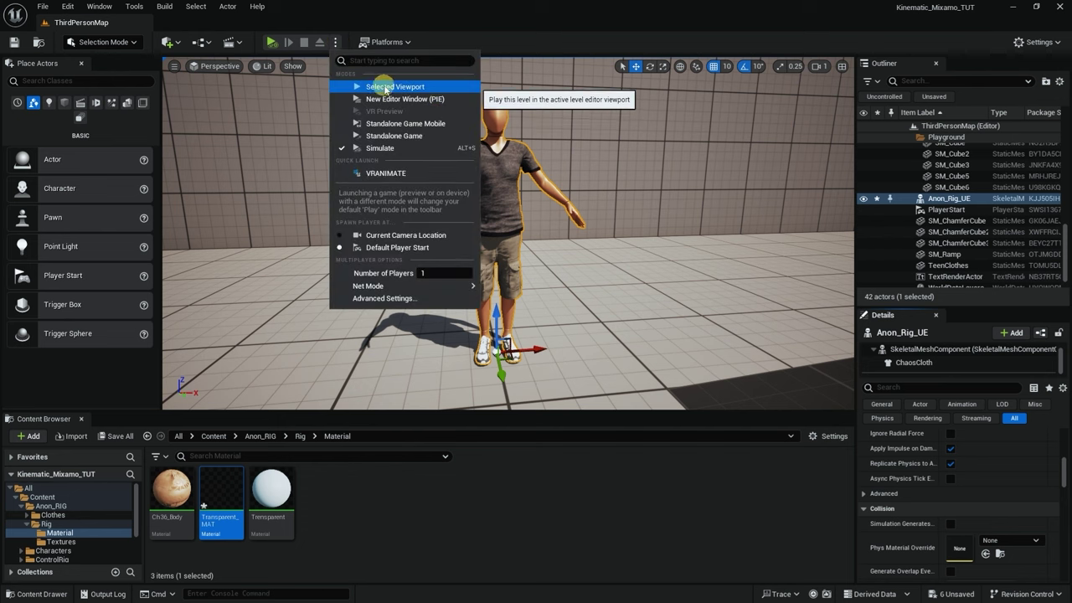
left_click(393, 4)
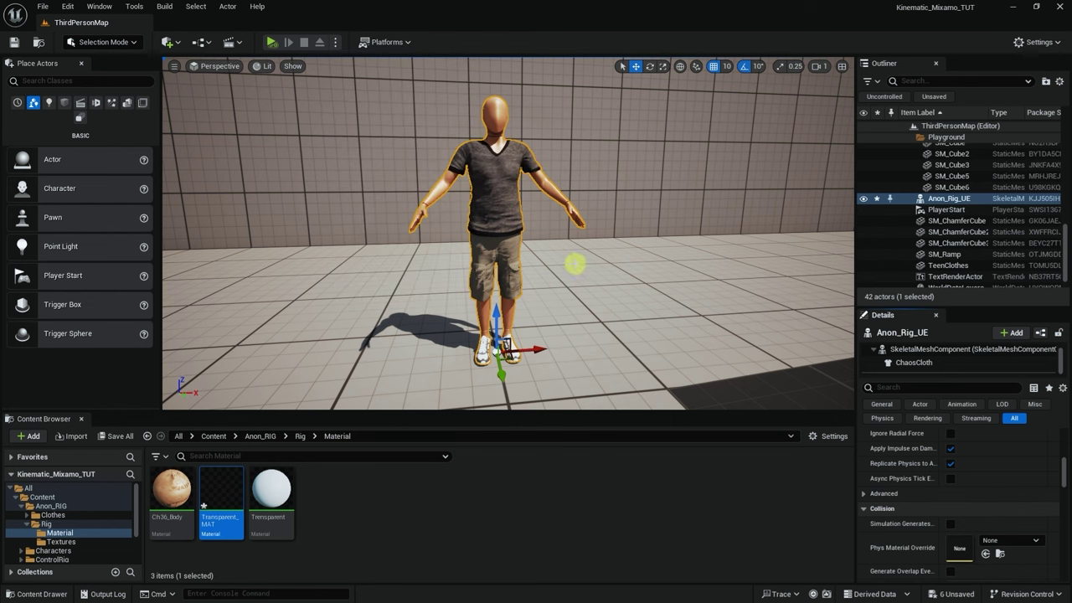
Save all project changes and enable Simulate in Editor on the character's ChaosCloth component
left_click(918, 363)
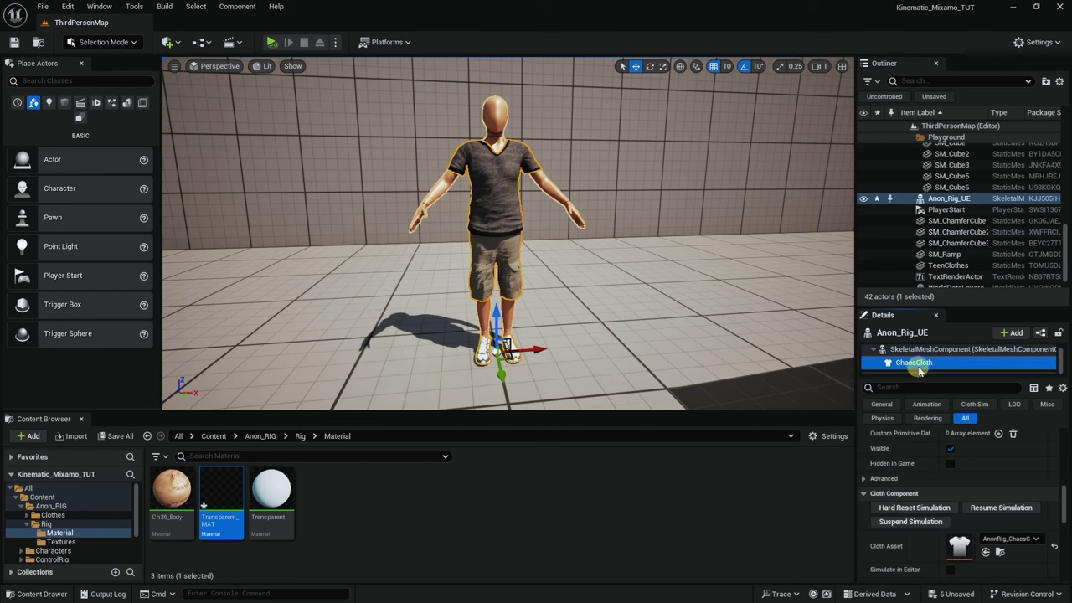
scroll(958, 441, "down", 2)
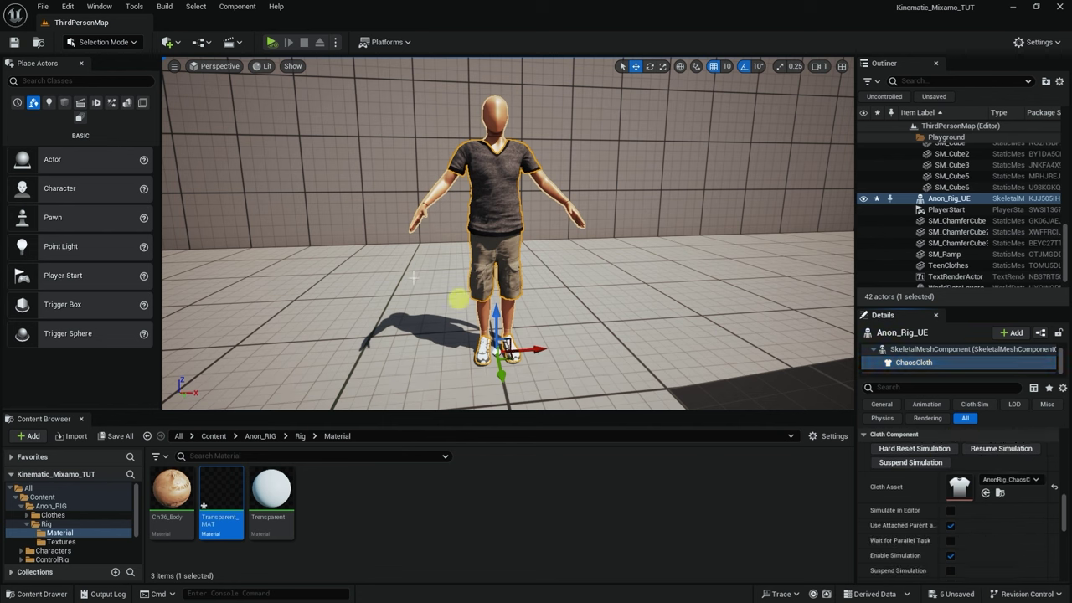
left_click(48, 7)
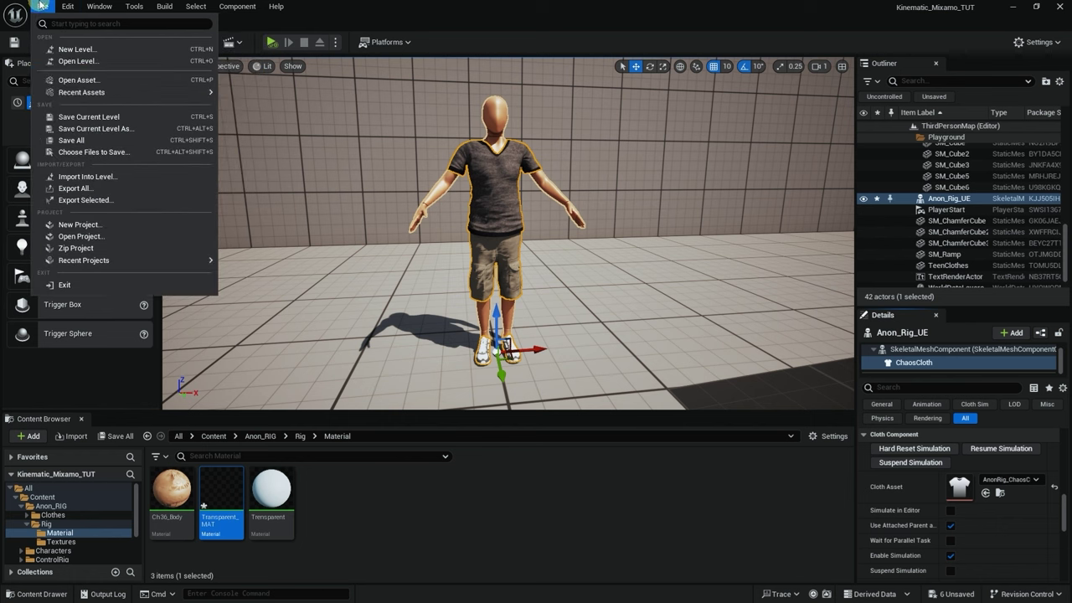
left_click(82, 140)
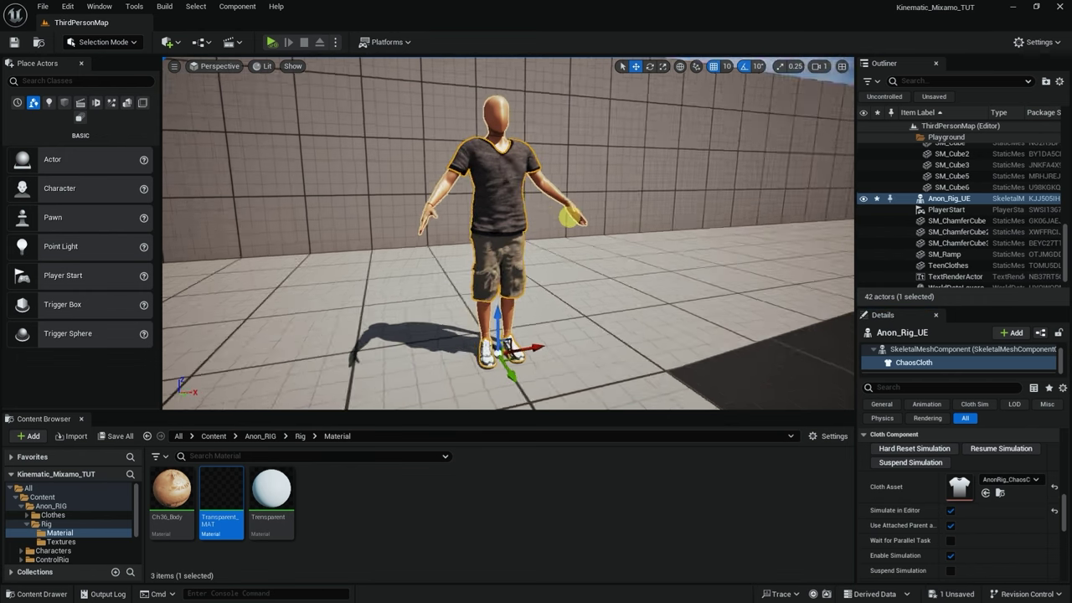
Examine the simulated clothing on the character from different angles, and turn off Simulate in Editor for ChaosCloth
left_click_drag(569, 218, 466, 222, "alt")
mouse_move(532, 226)
left_mouse_down()
mouse_move(576, 227)
mouse_move(600, 242)
mouse_move(540, 220)
left_mouse_up()
scroll(540, 219, "down", 4)
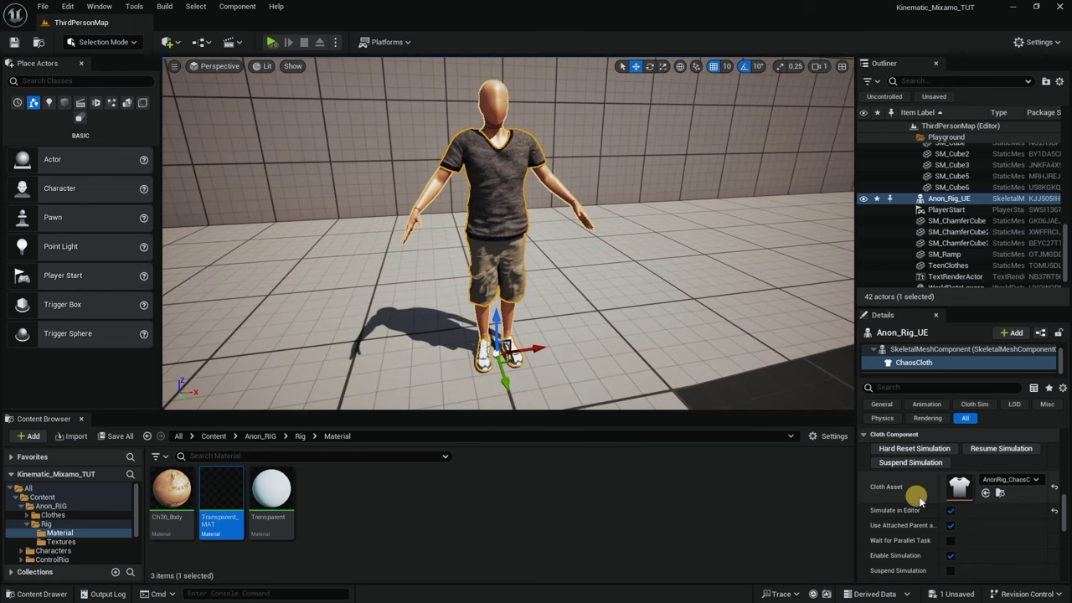
left_click(950, 509)
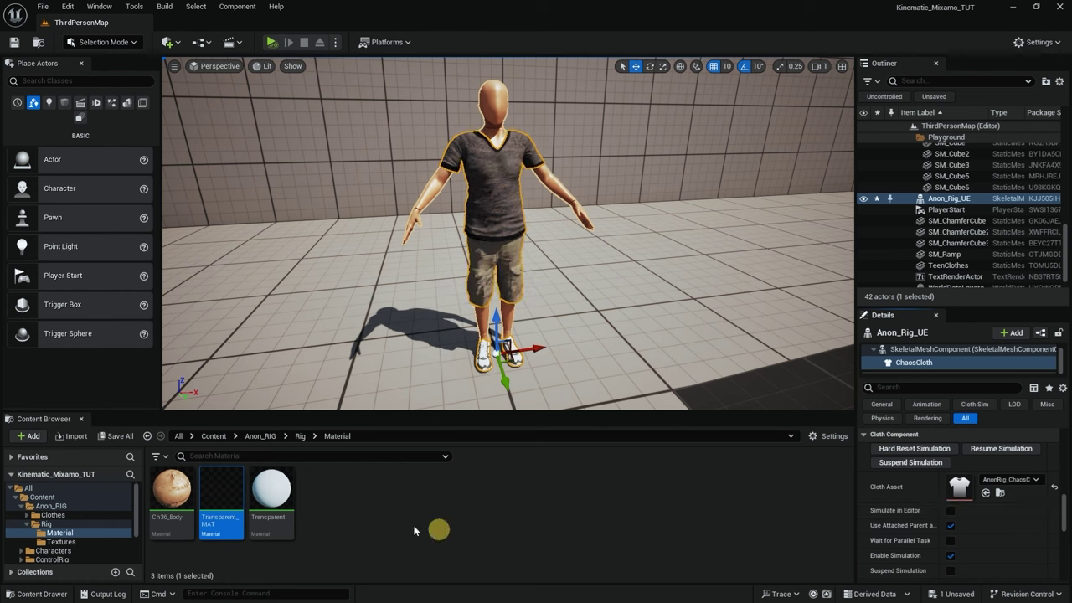
Create a folder named Retarget inside Anon_RIG and open it
left_click(260, 436)
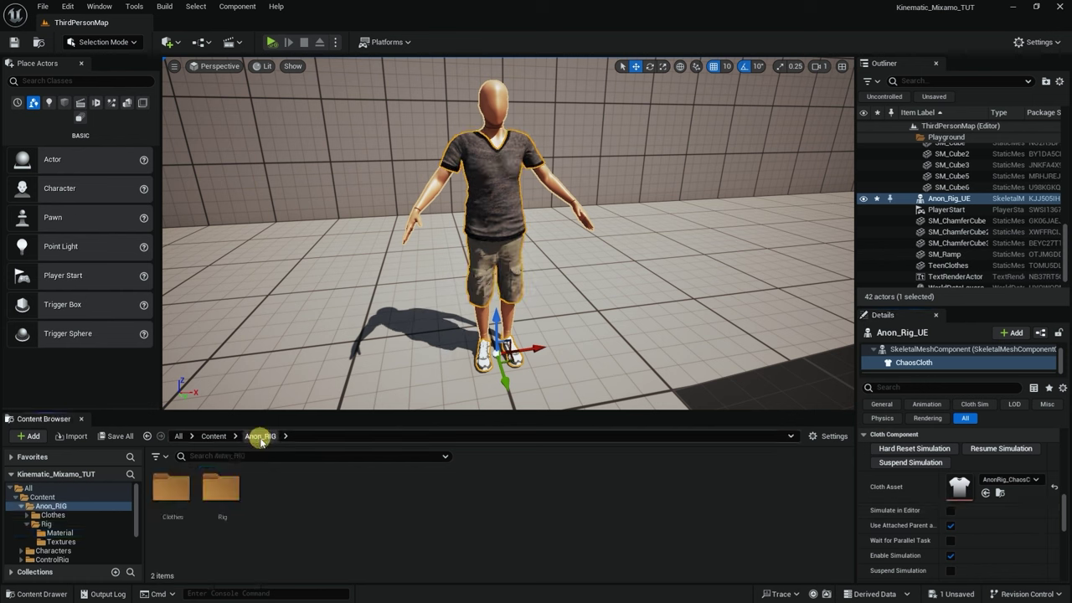
right_click(301, 506)
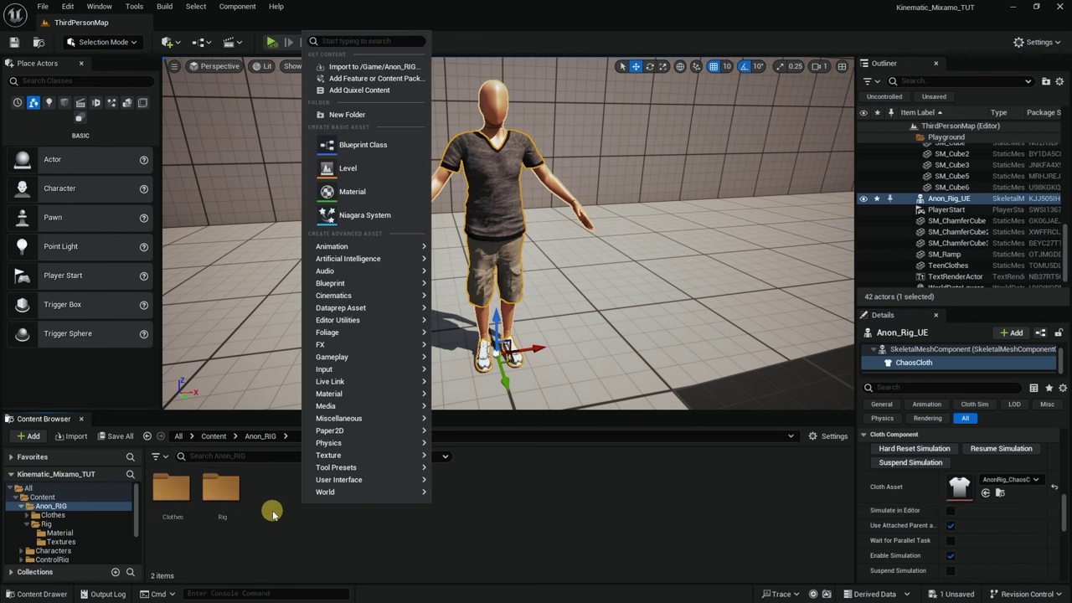
key("Escape")
right_click(313, 491)
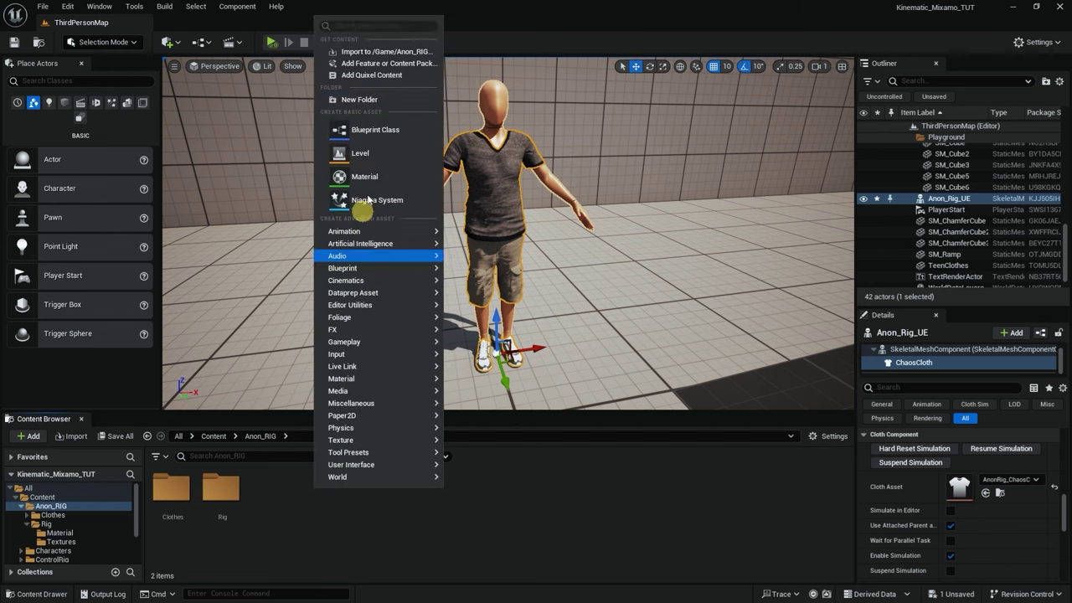
left_click(371, 101)
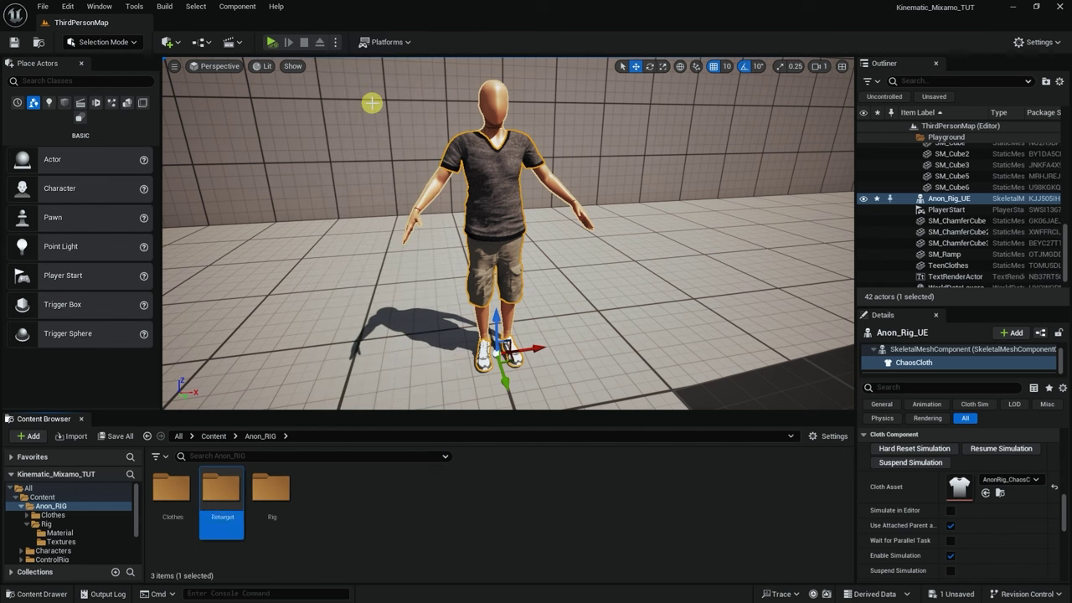
double_click(241, 501)
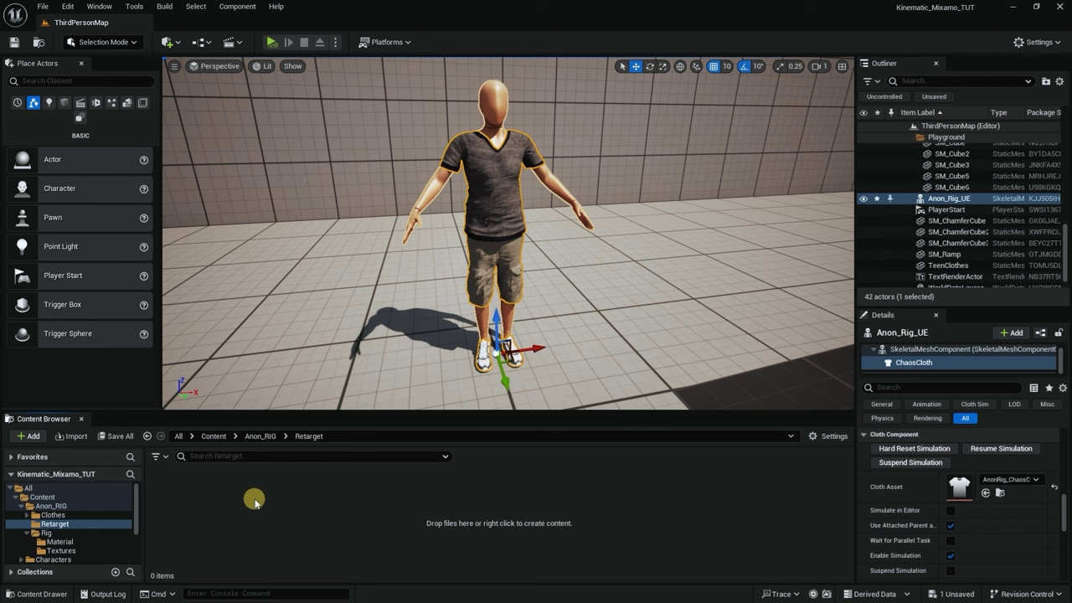
Open the Manny animations folder at Content/ControlRig/Characters/Mannequins/Animations/Manny
left_click(214, 436)
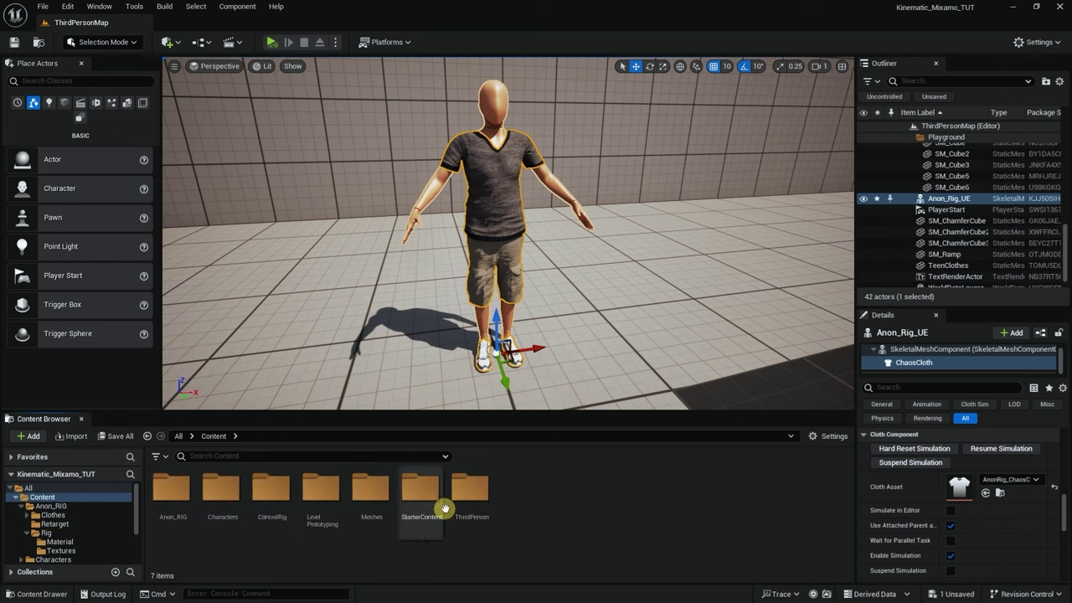
left_click(285, 503)
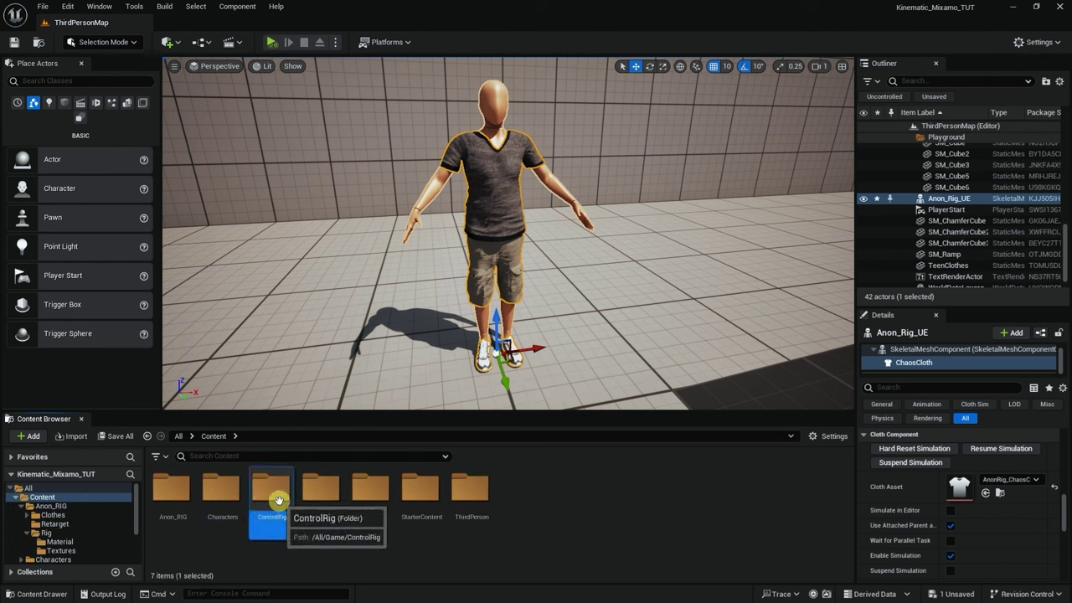
double_click(285, 503)
left_click(201, 502)
double_click(200, 502)
left_click(186, 528)
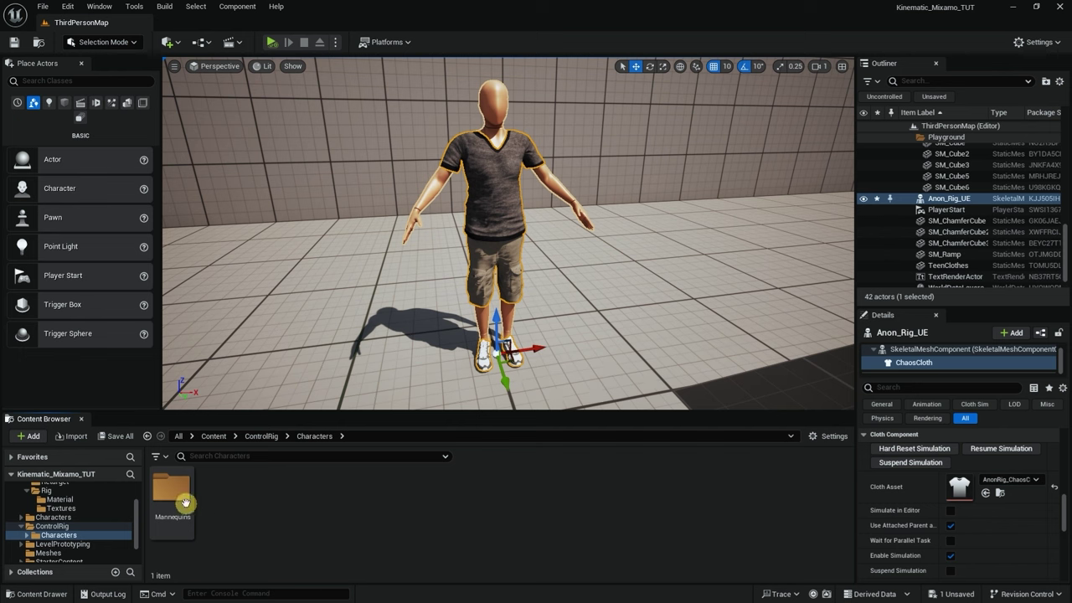
double_click(180, 498)
double_click(182, 499)
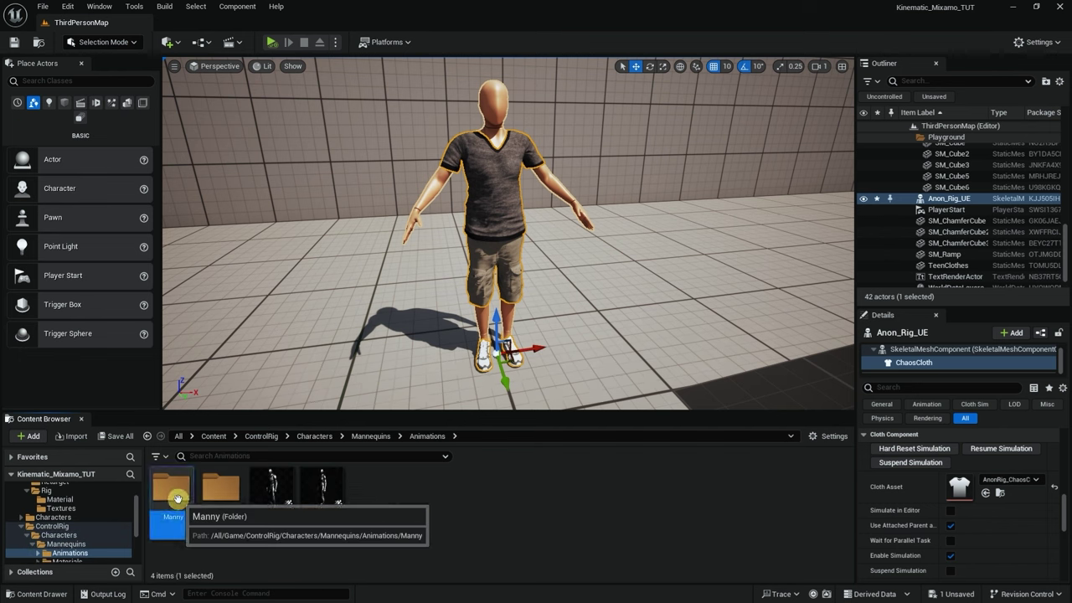
double_click(188, 500)
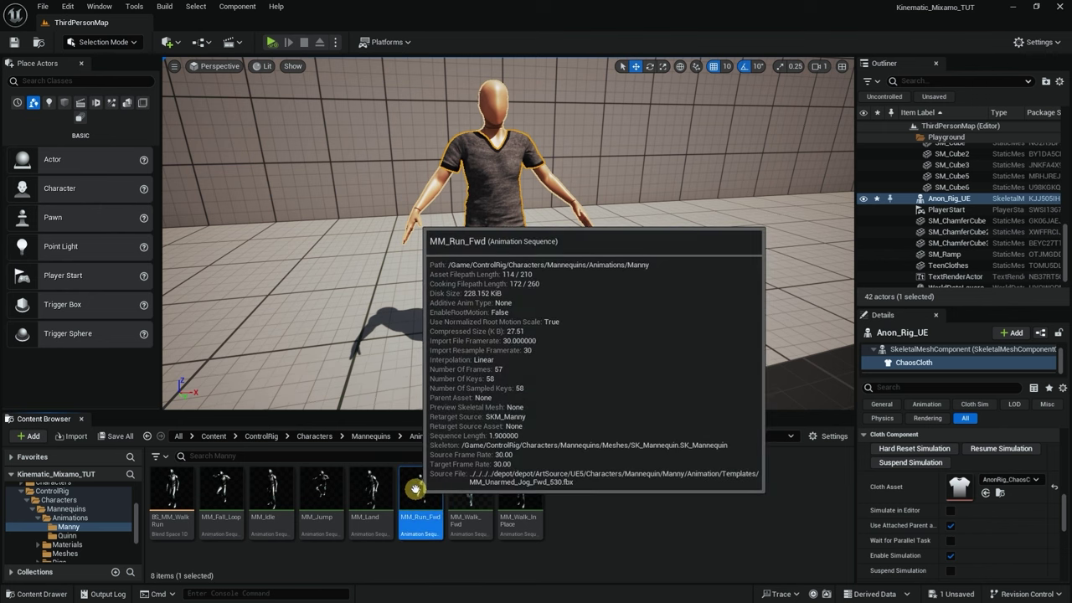
Start retargeting the MM_Walk_Fwd animation sequence from the Manny folder
left_click(315, 492)
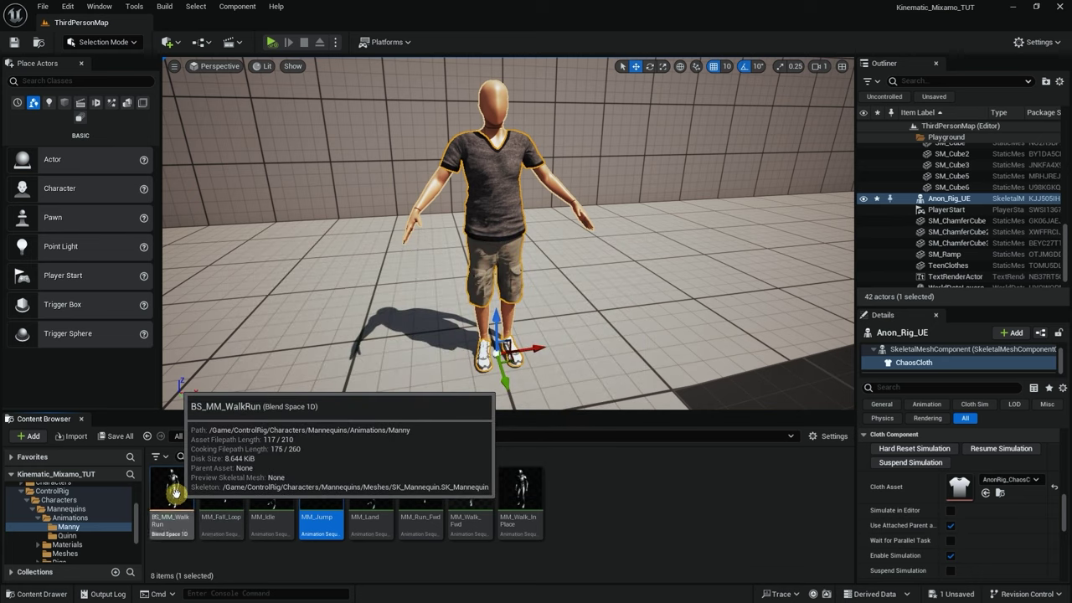
left_click(174, 492)
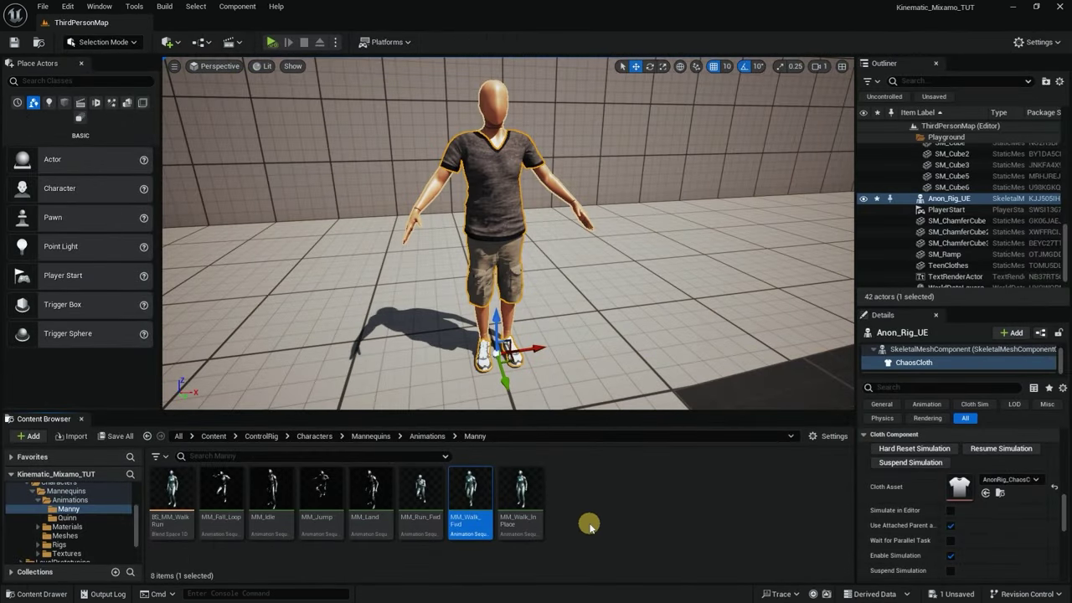
right_click(470, 484)
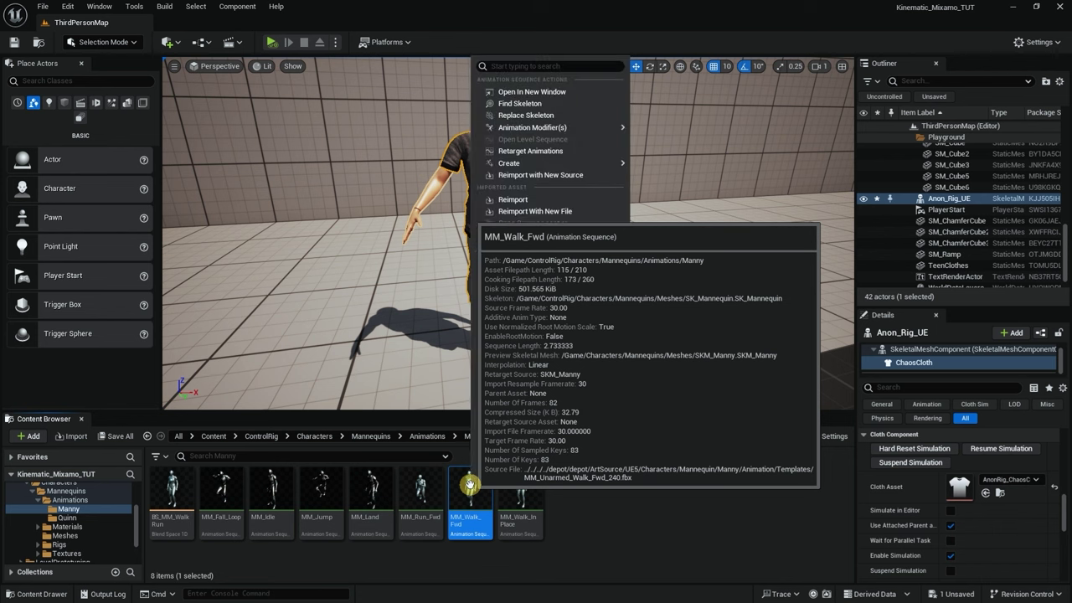
left_click(550, 502)
left_click(470, 486)
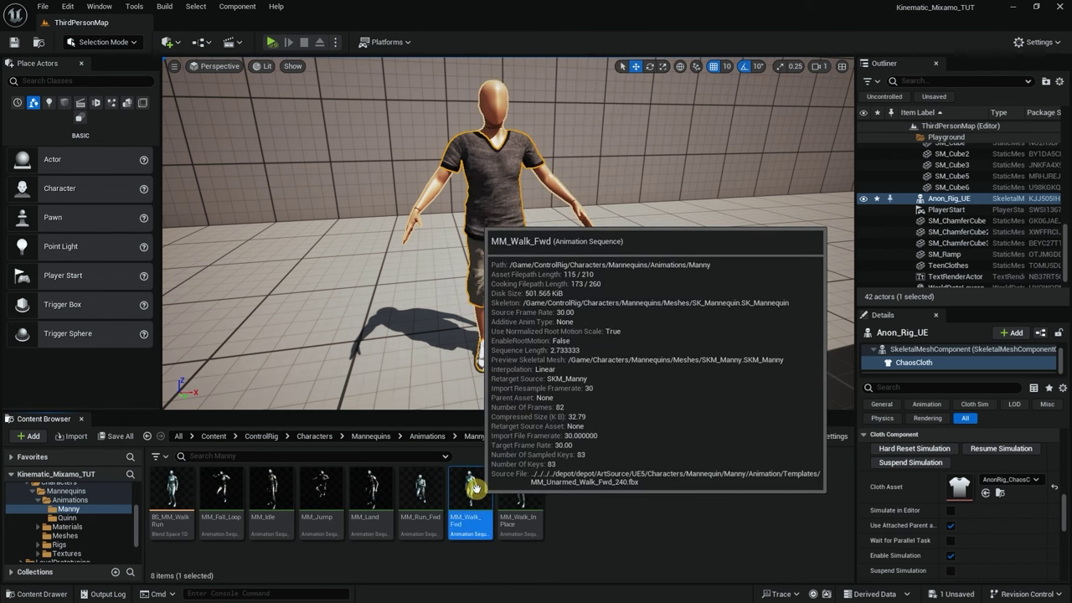
right_click(474, 488)
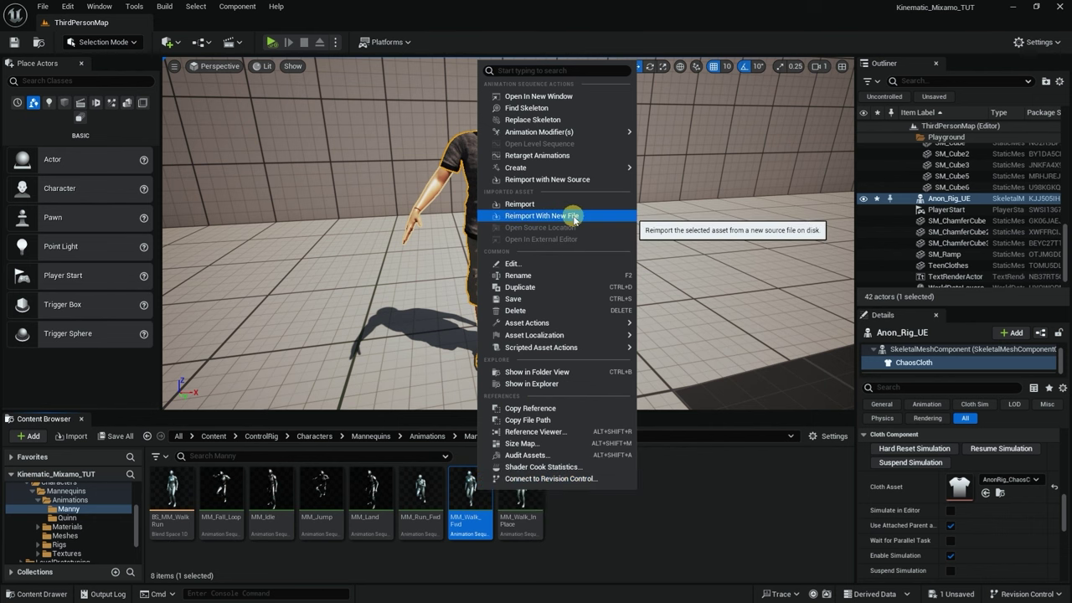
left_click(534, 155)
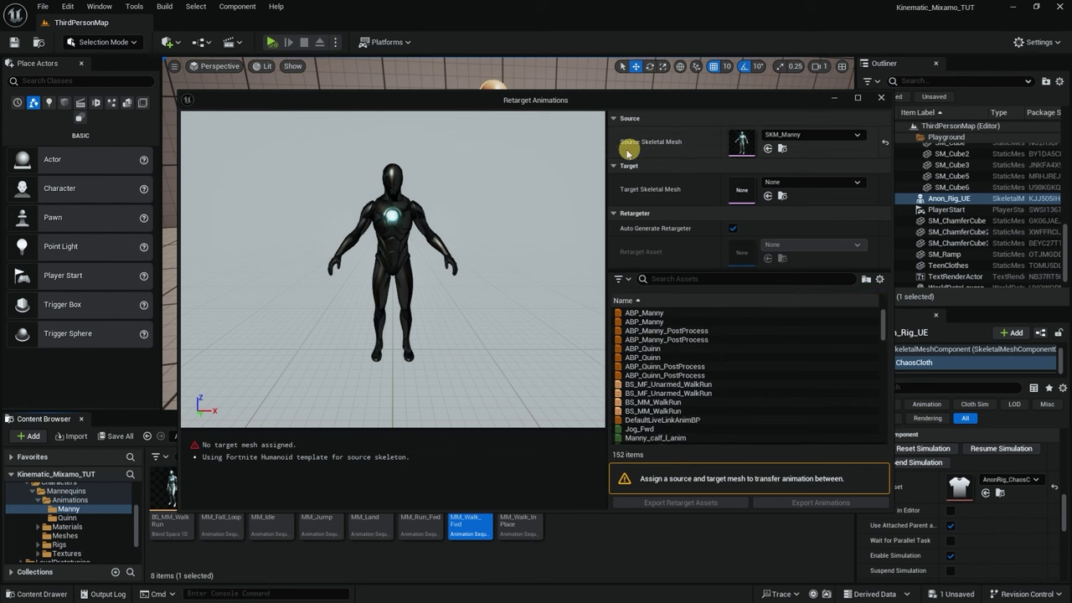
Set the target skeletal mesh to Anon_Rig_UE, filter the animations by "walk", and preview MM_Walk_Fwd on both meshes
left_click(839, 187)
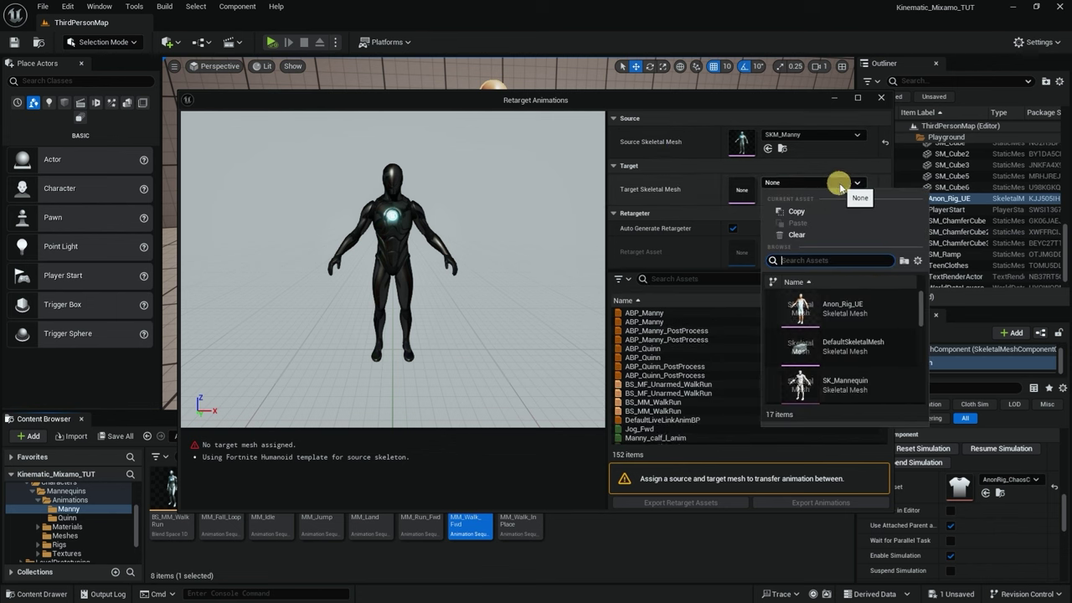
left_click(848, 313)
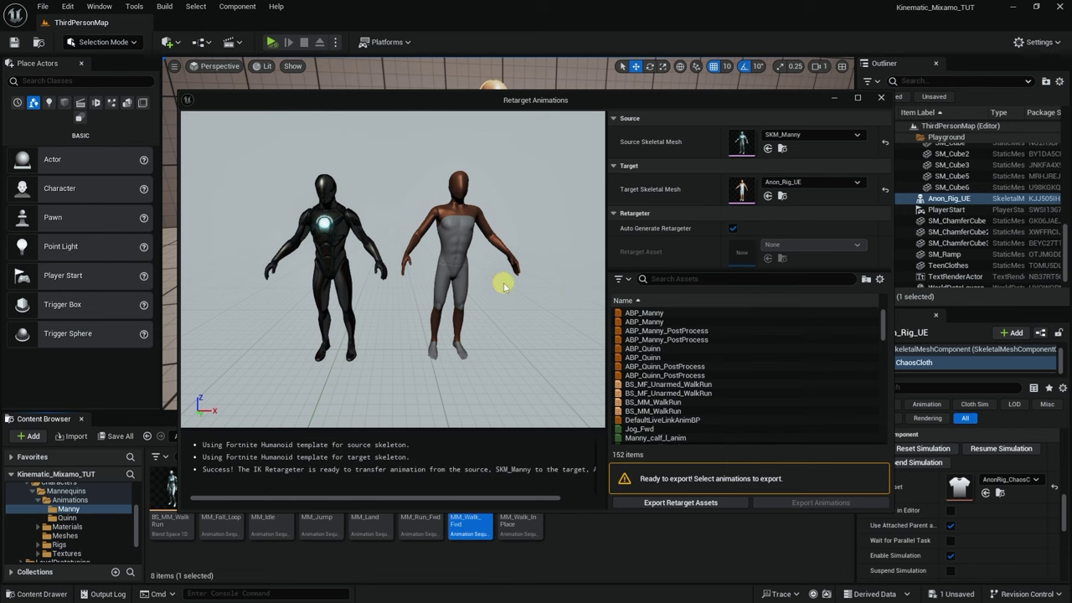
left_click_drag(455, 280, 401, 279)
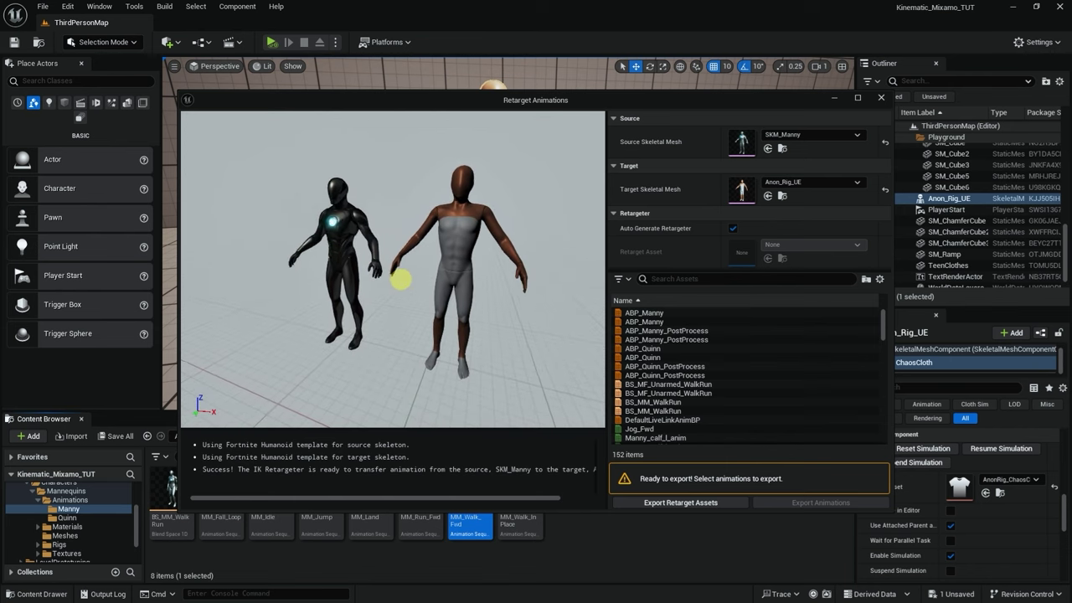
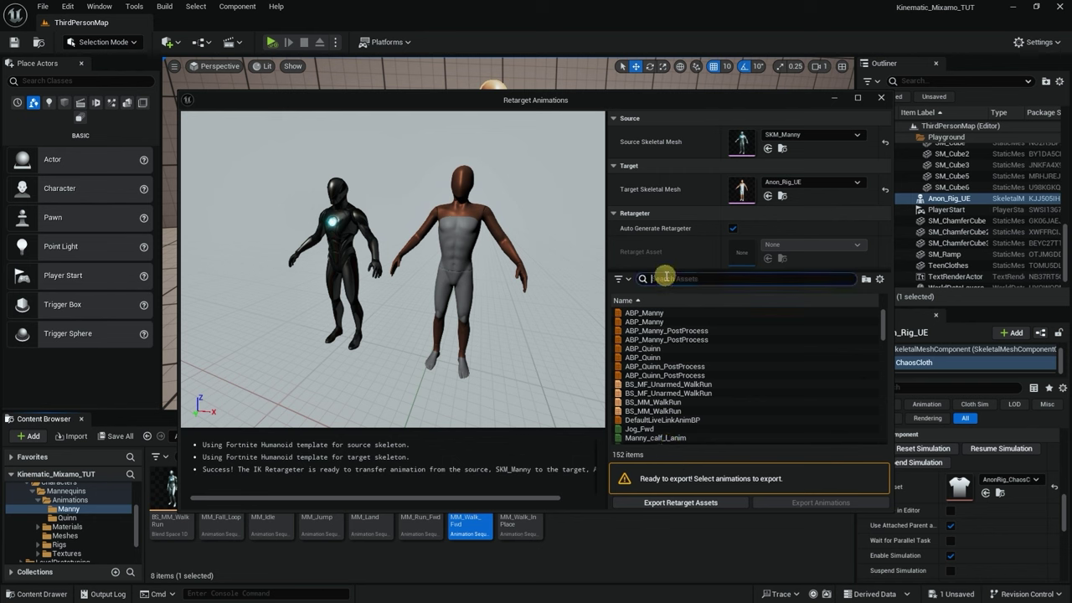
type("k")
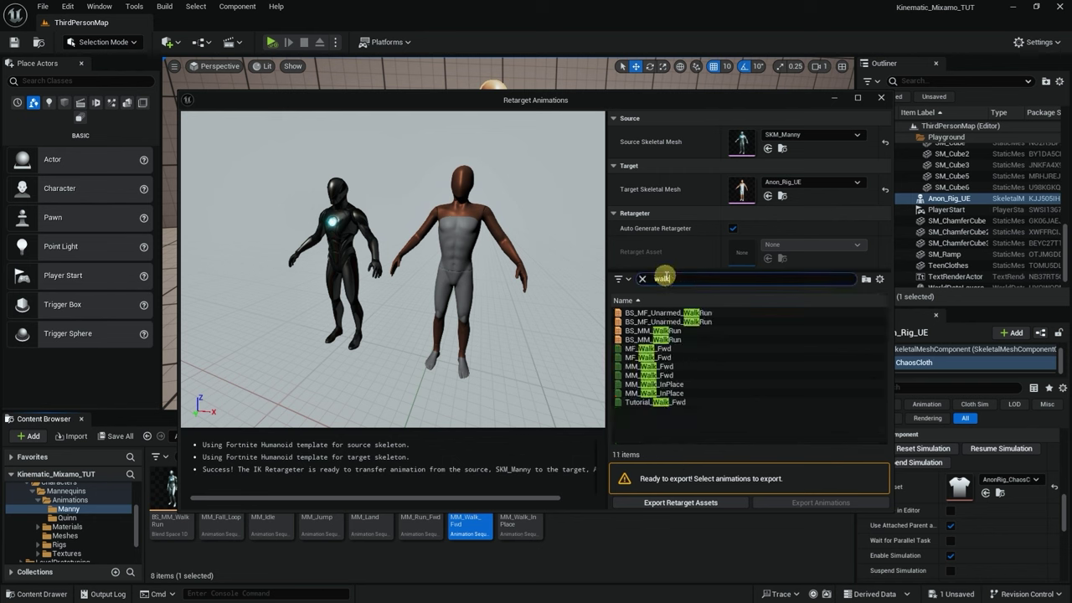
left_click(667, 375)
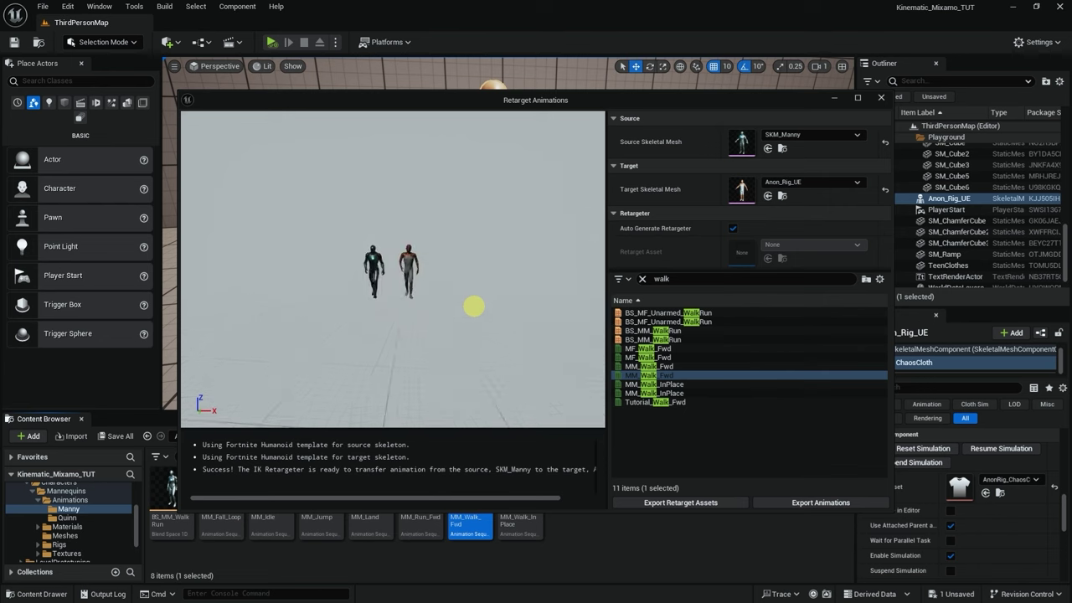
Export the retarget assets to the Anon_RIG/Retarget folder
left_click(684, 503)
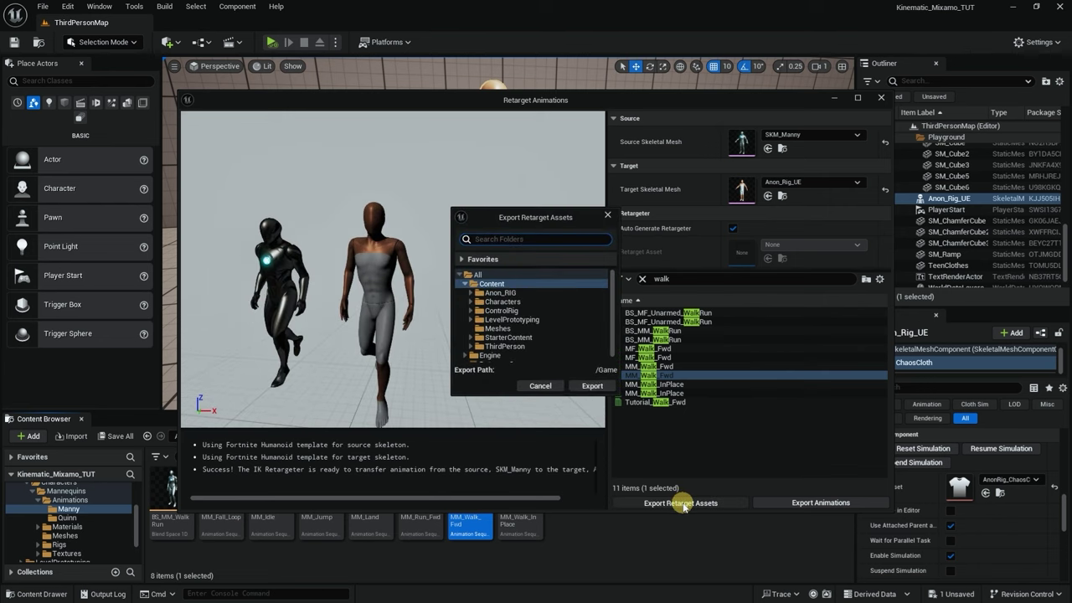
double_click(500, 293)
left_click(505, 311)
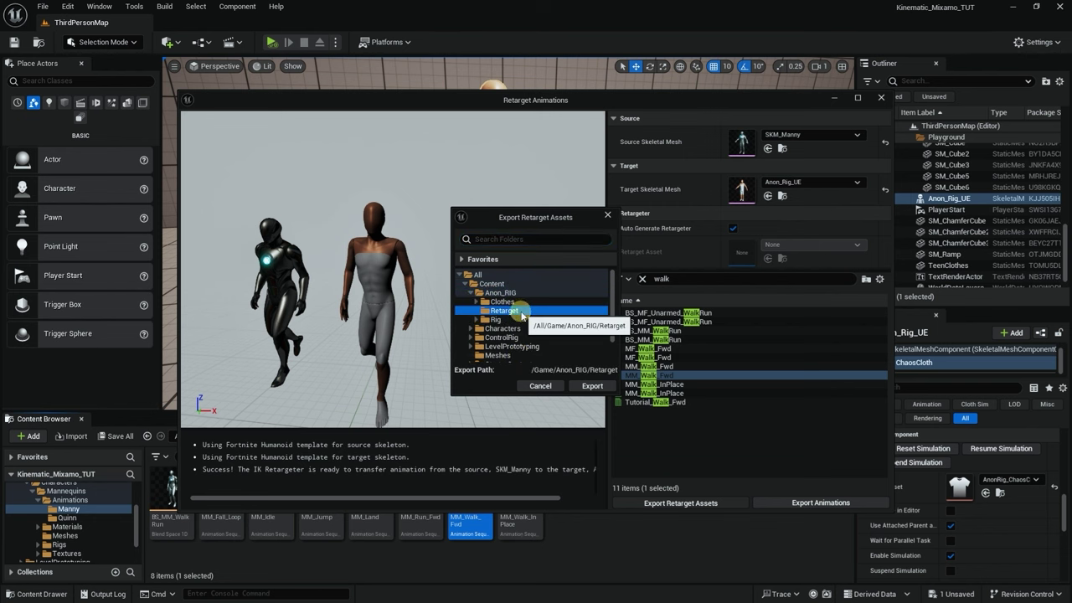
left_click(589, 388)
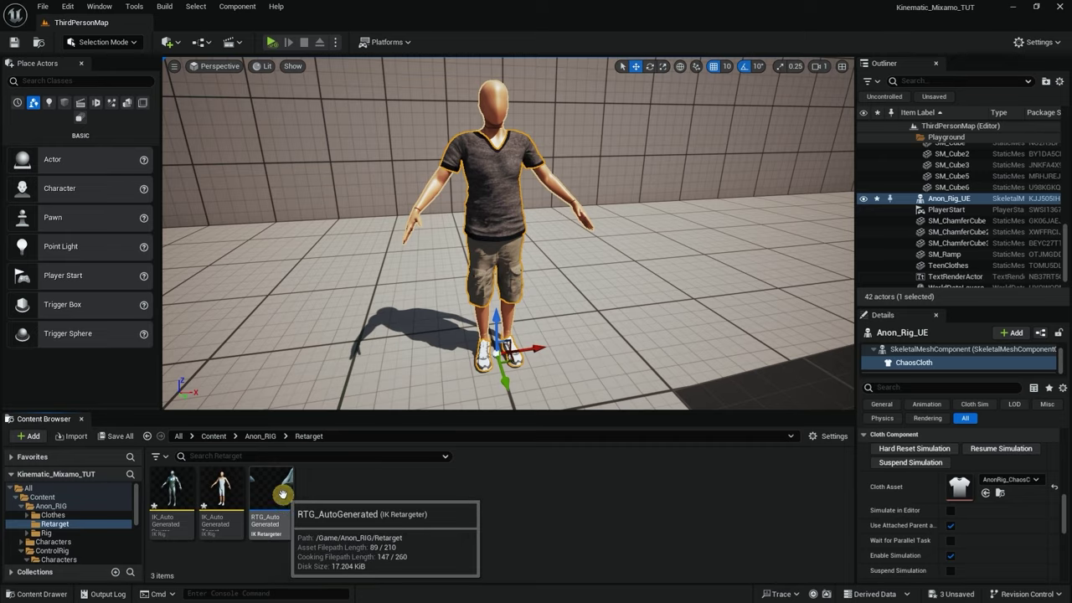
Open the RTG_AutoGenerated retargeter, search its animation assets for "walk", and preview MM_Walk_Fwd from the Characters folder
double_click(282, 494)
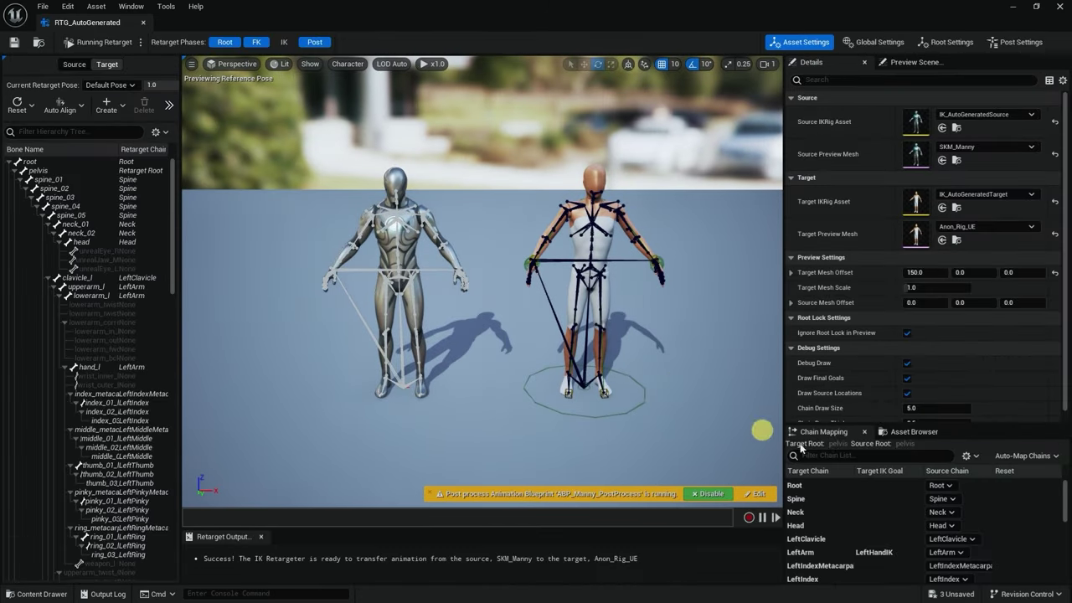
left_click(887, 430)
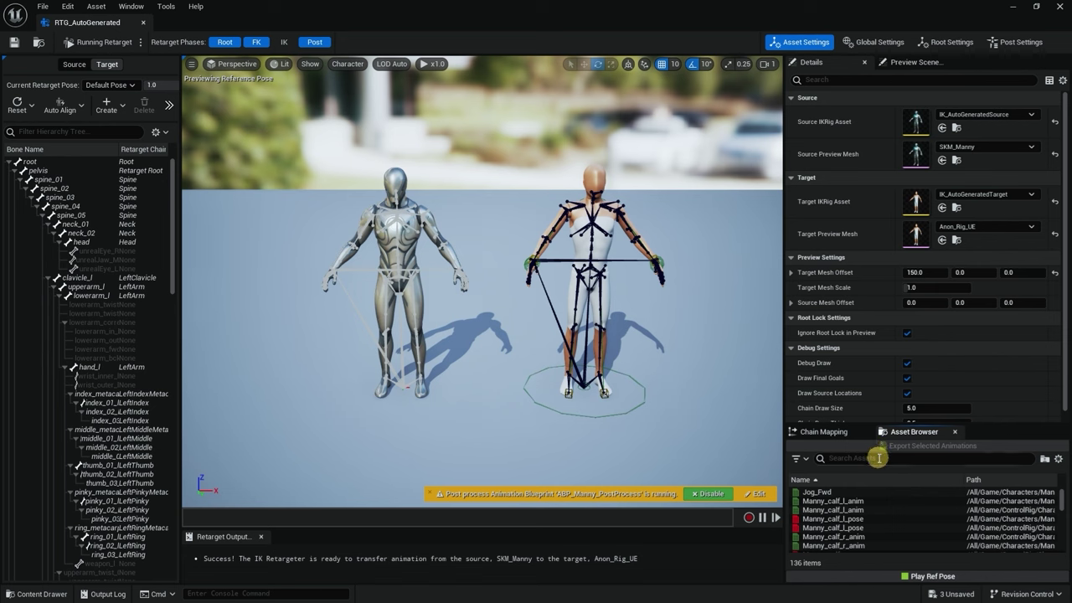
left_click(878, 460)
type("walk")
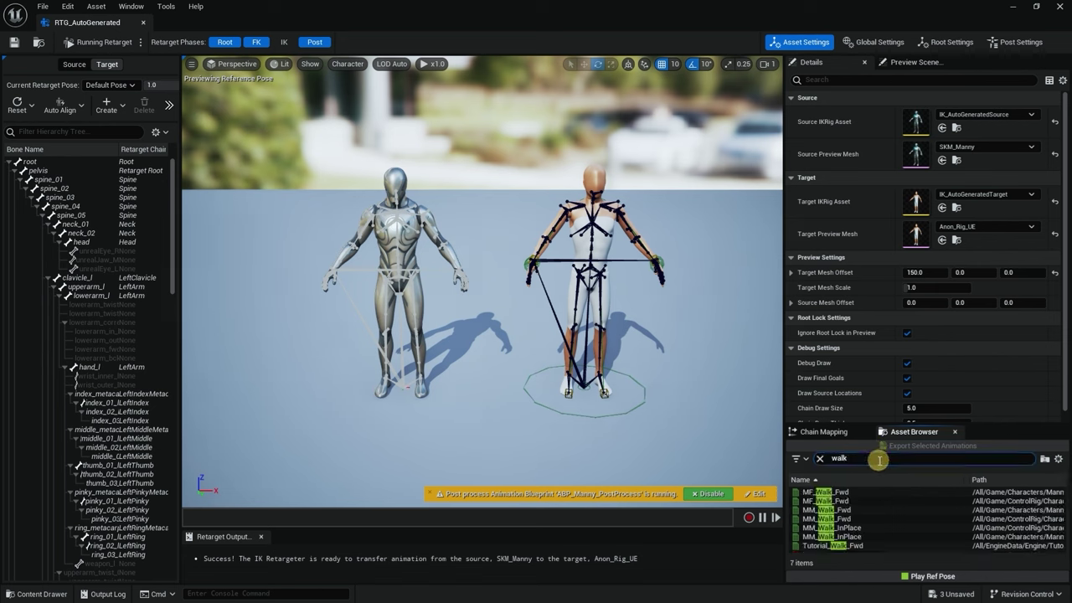
left_click(841, 509)
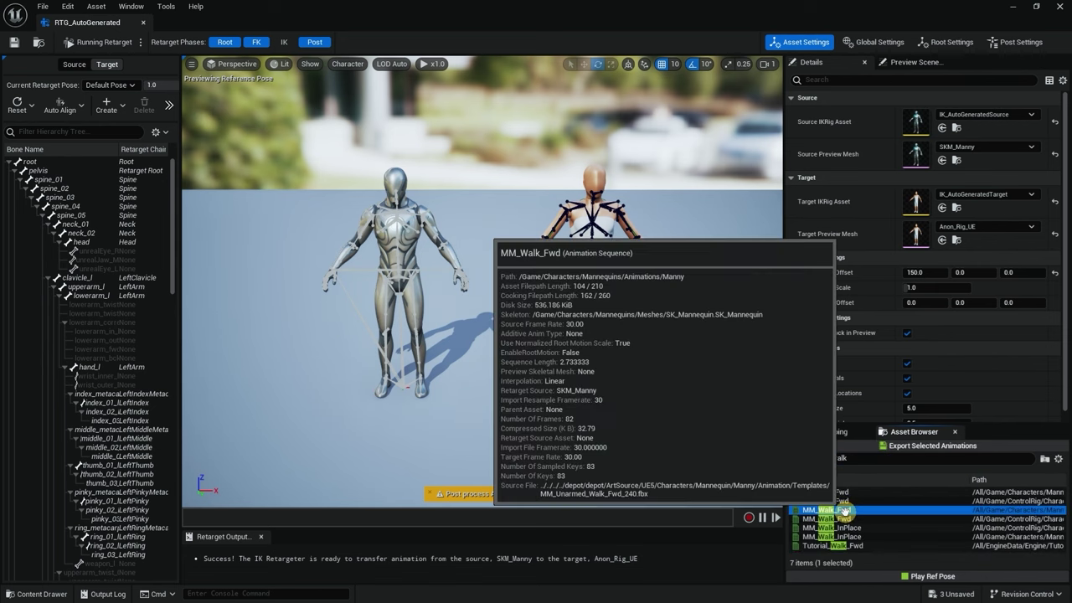
left_click(841, 509)
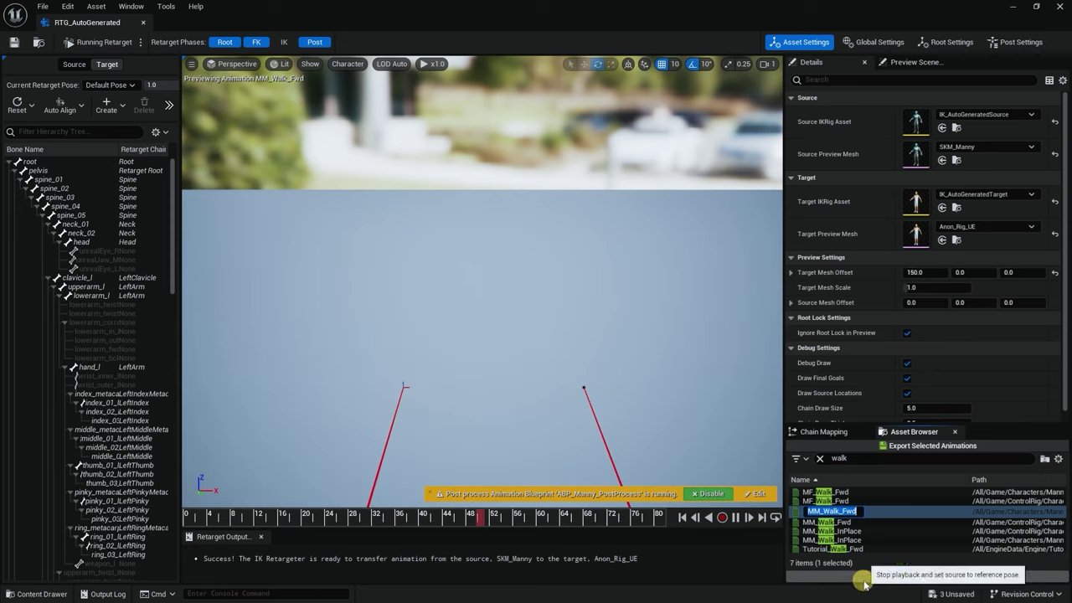
key("Escape")
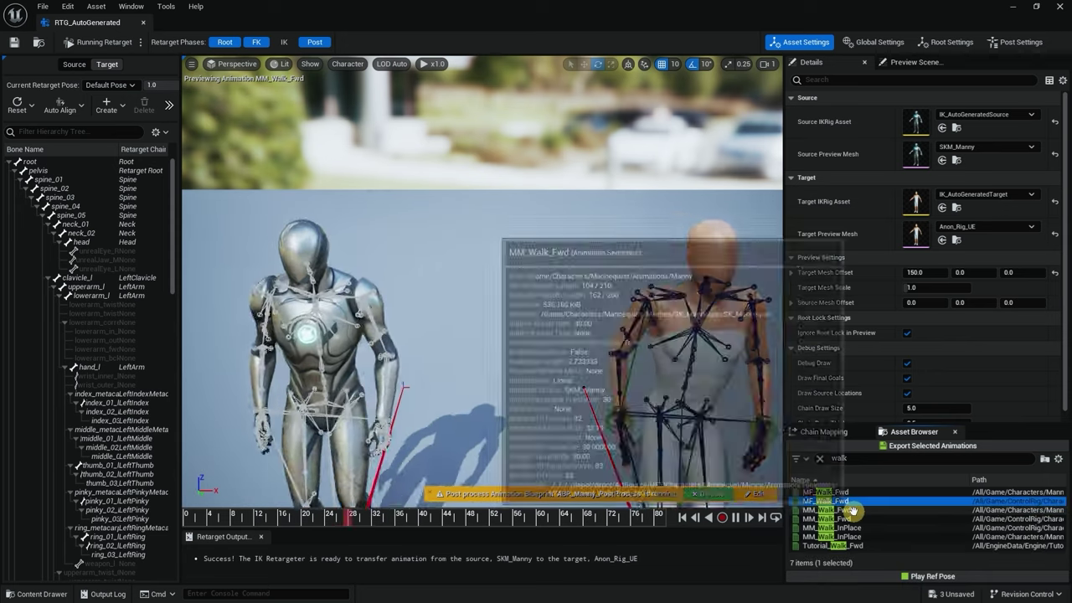
Export the retargeted MM_Walk_Fwd animation to Anon_RIG/Retarget with Include Referenced Assets enabled
left_click(919, 447)
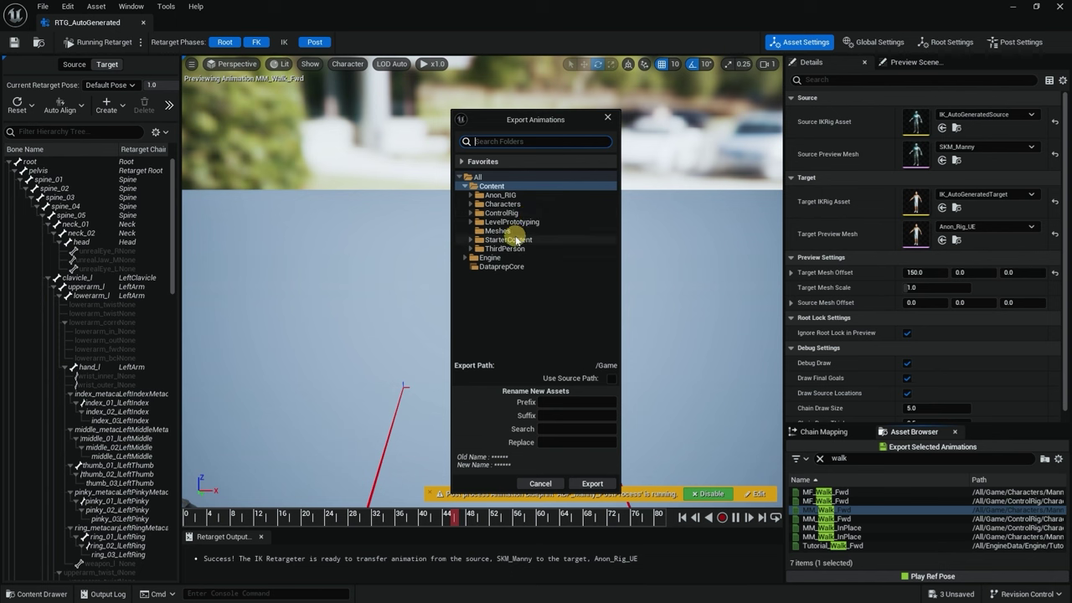
left_click(500, 195)
double_click(499, 195)
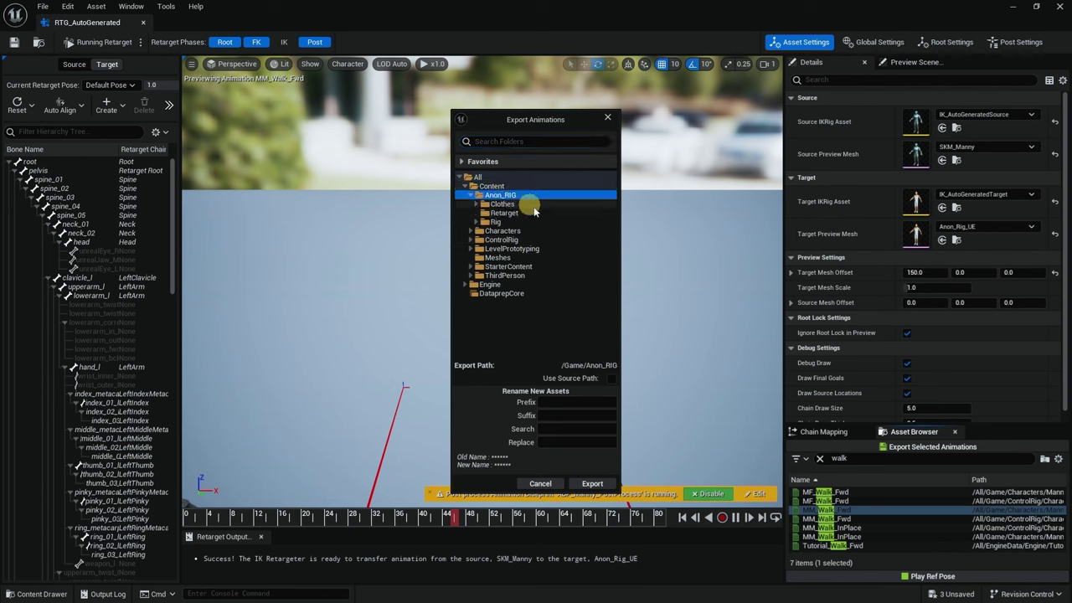
left_click(505, 212)
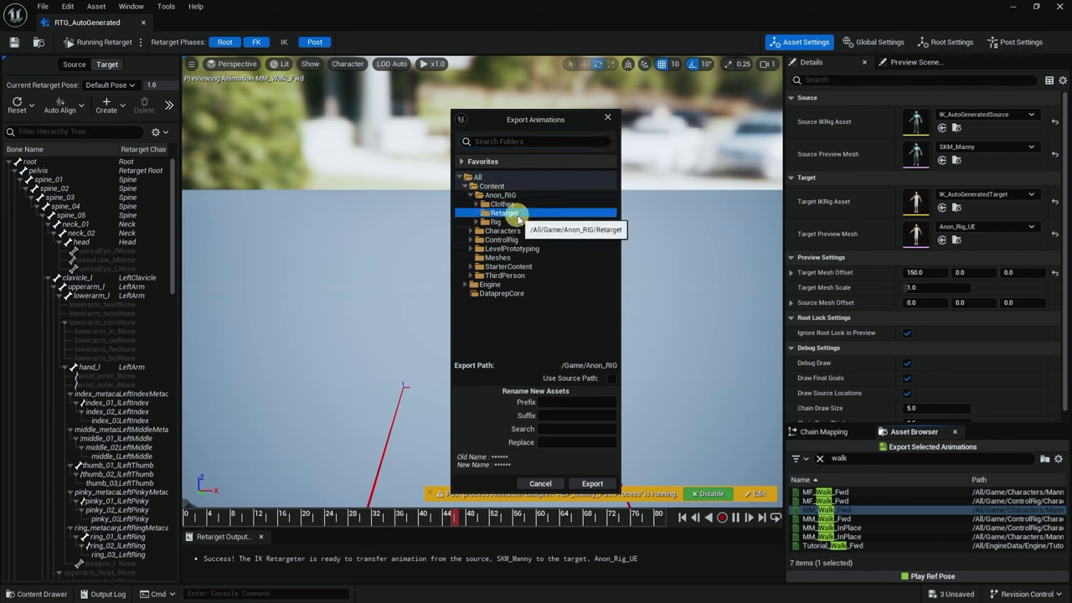
left_click(592, 483)
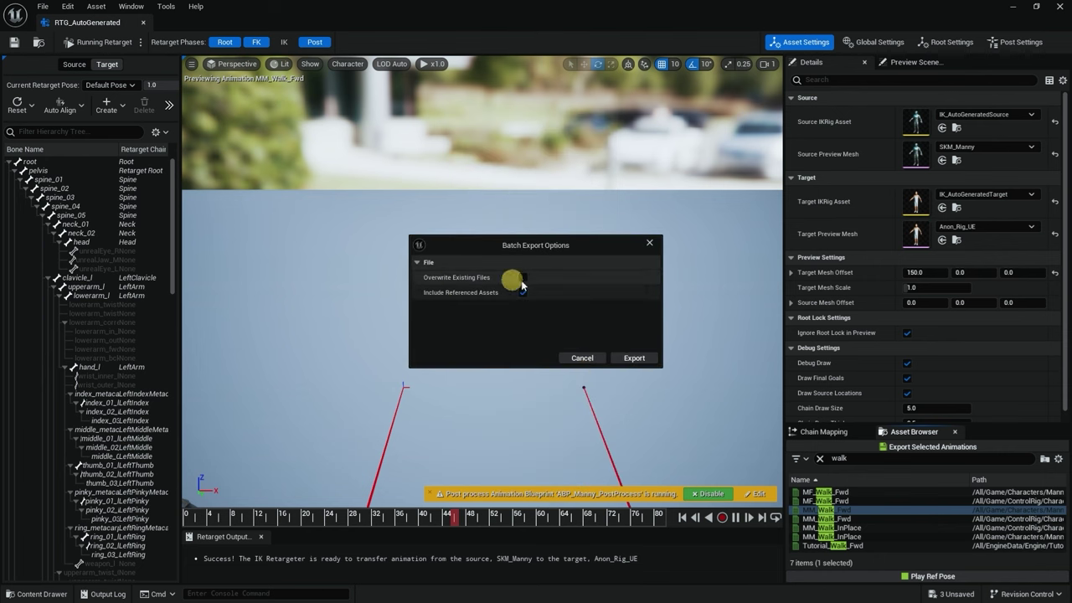
left_click(634, 358)
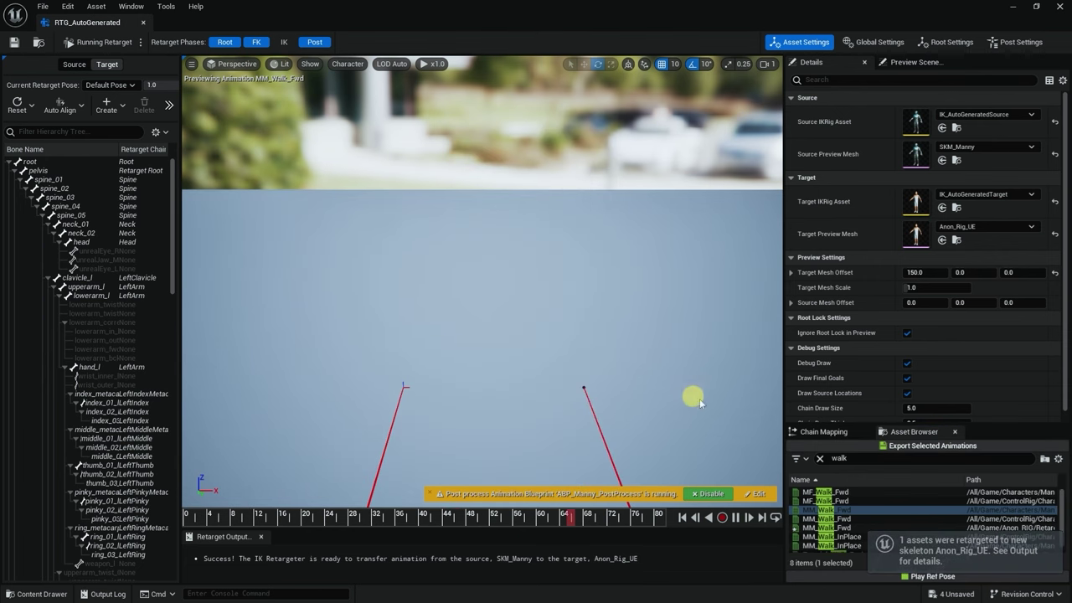
Find MM_Run_Fwd in the Characters path with the search "ru", export it retargeted to Anon_RIG/Retarget, and close the retargeter
double_click(840, 458)
type("ru")
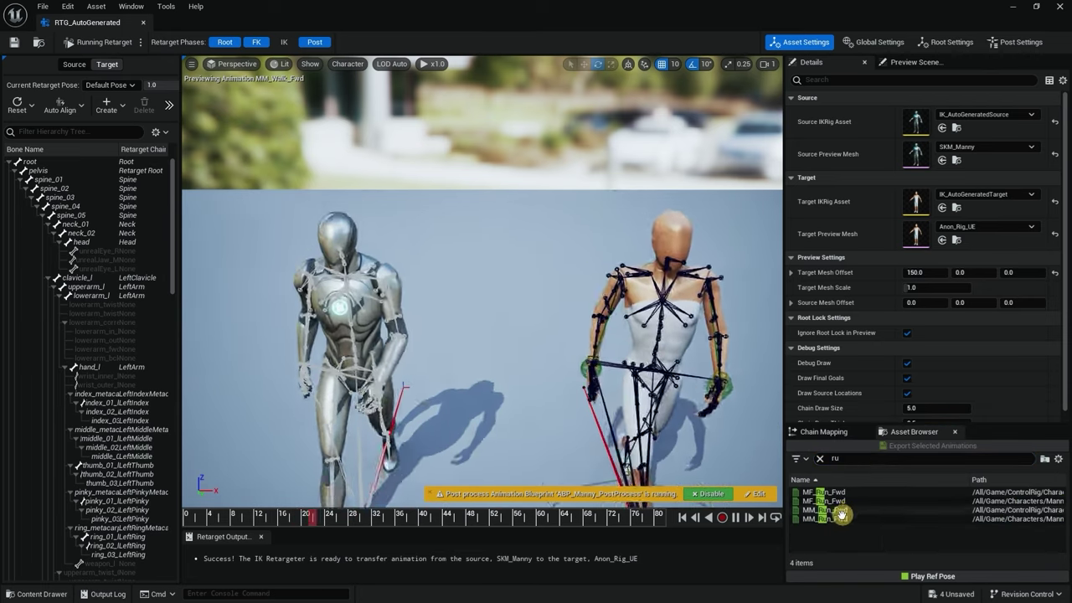
left_click(839, 519)
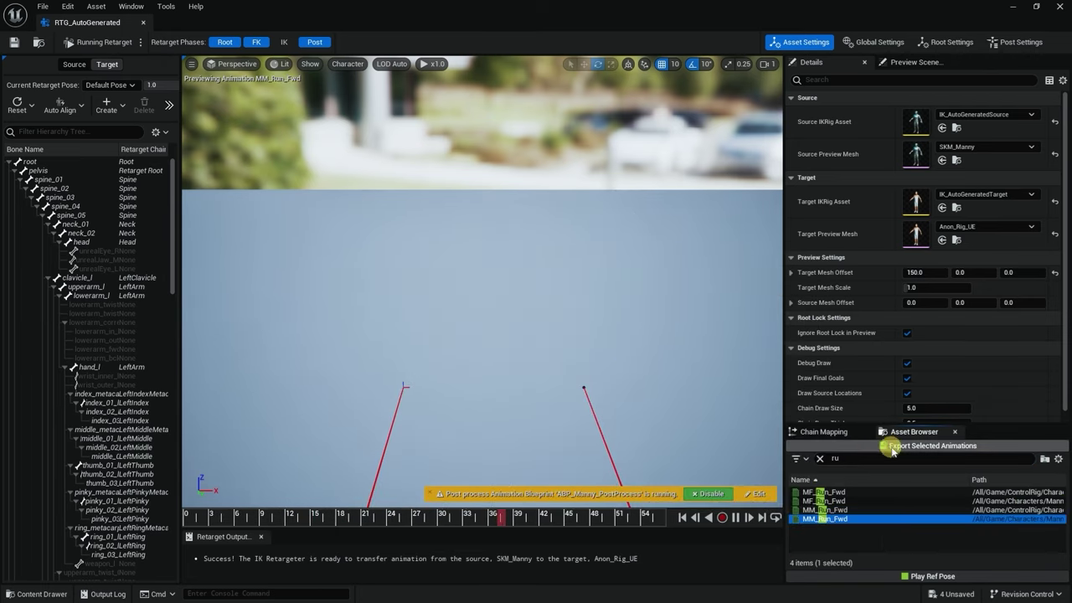
left_click(892, 446)
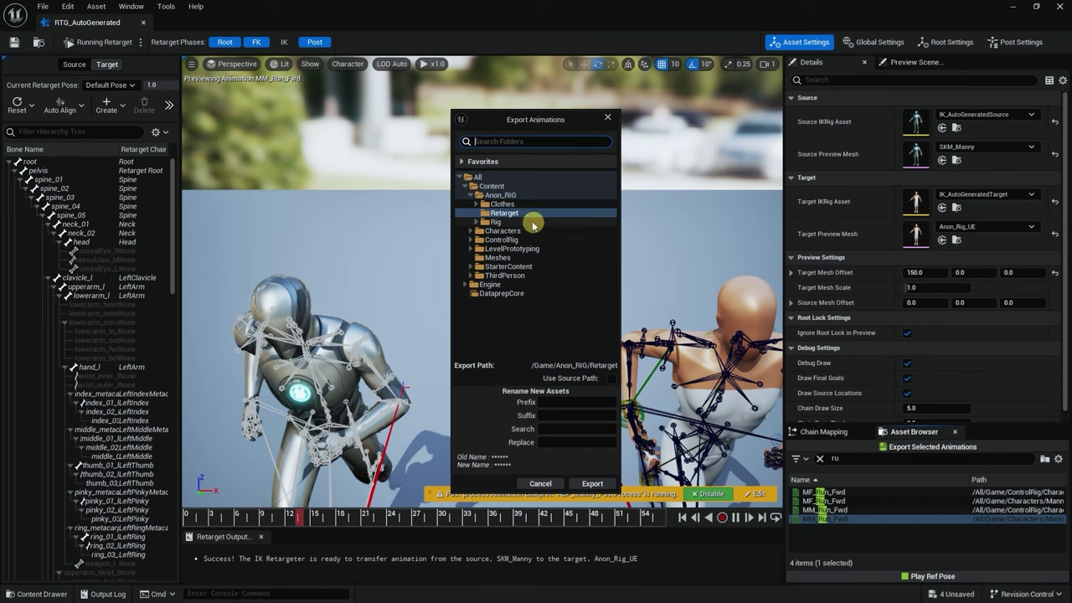
left_click(592, 486)
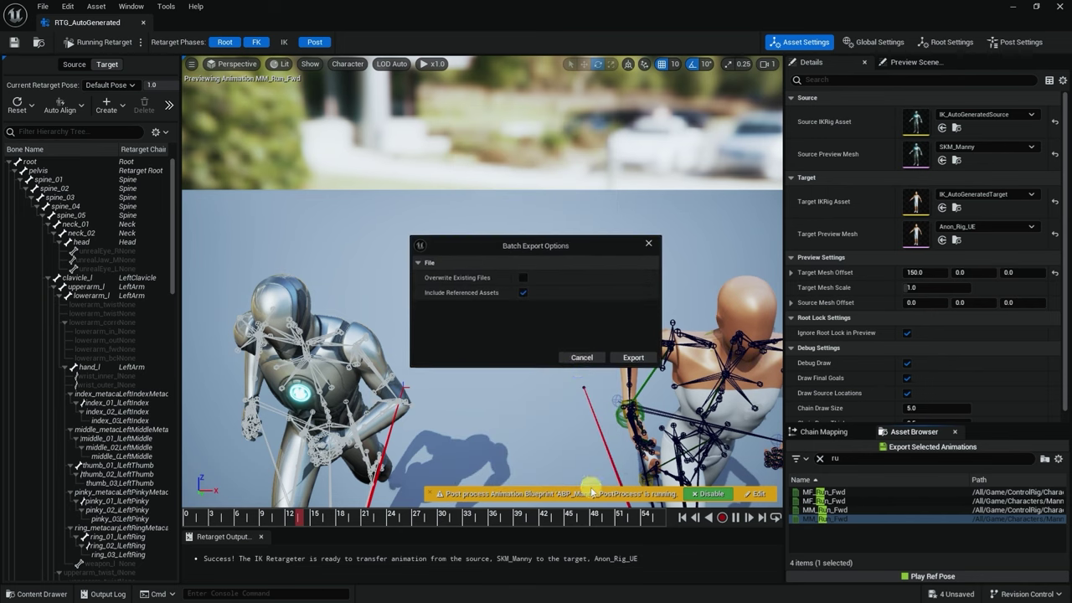
left_click(630, 354)
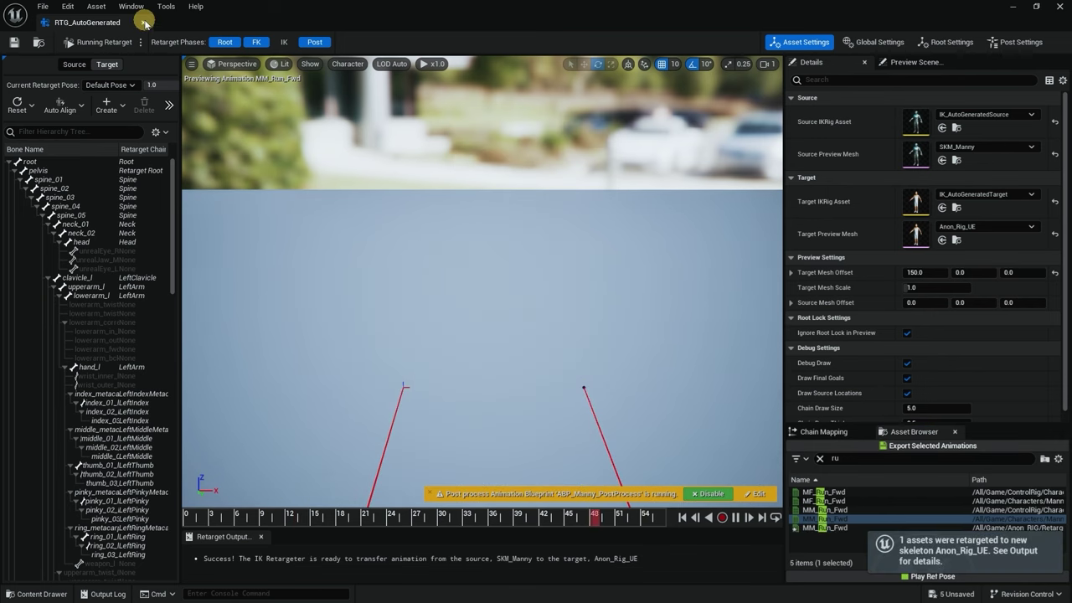
left_click(143, 23)
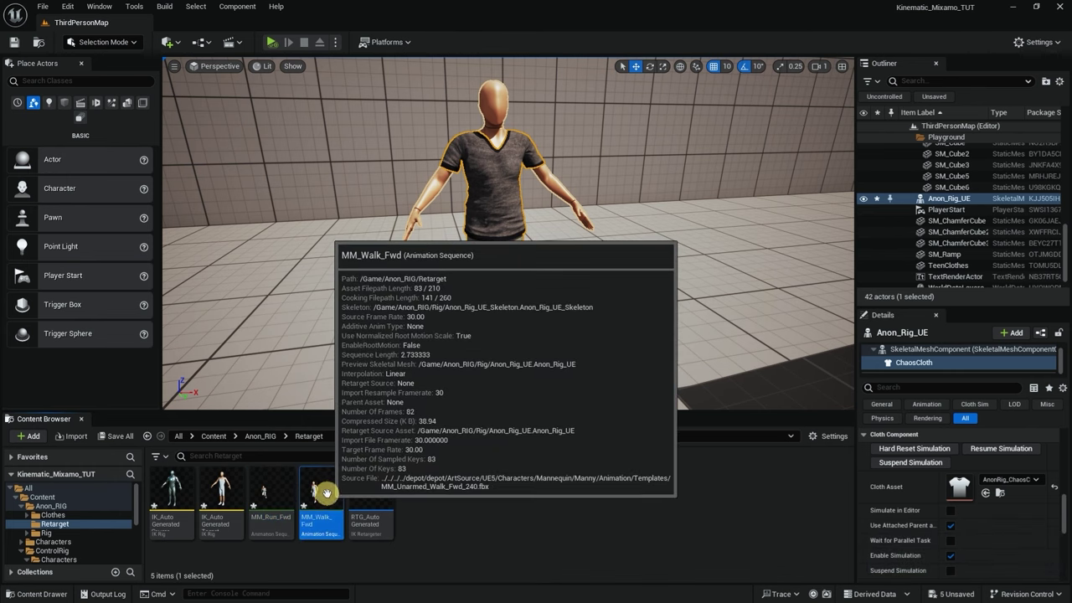
Check the exported MM_Walk_Fwd animation in the Retarget folder and go up to the Anon_RIG folder
left_click(326, 496)
left_click(488, 525)
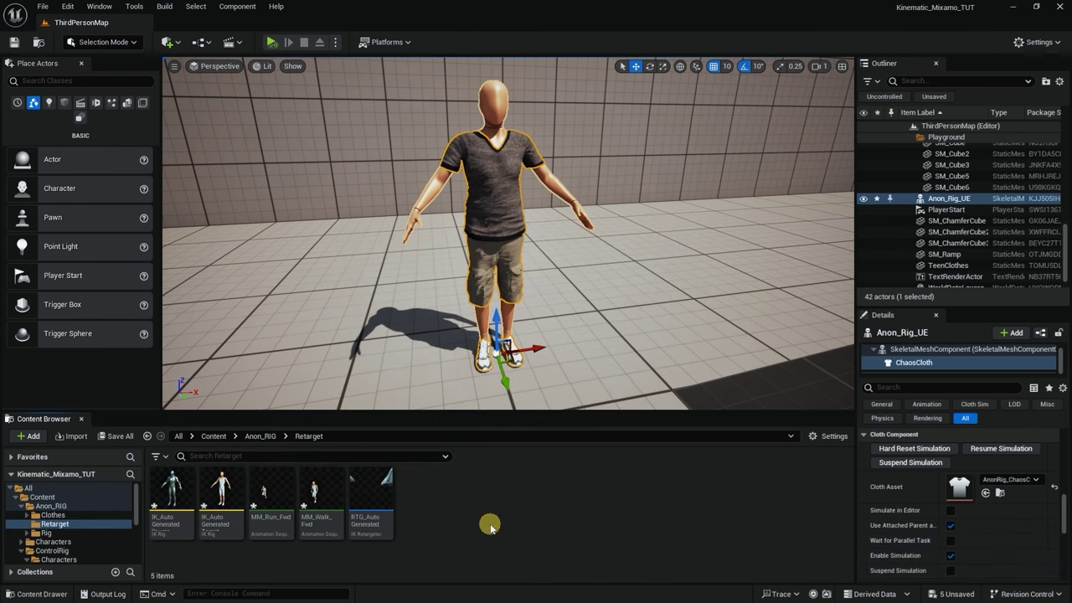
scroll(581, 274, "down", 4)
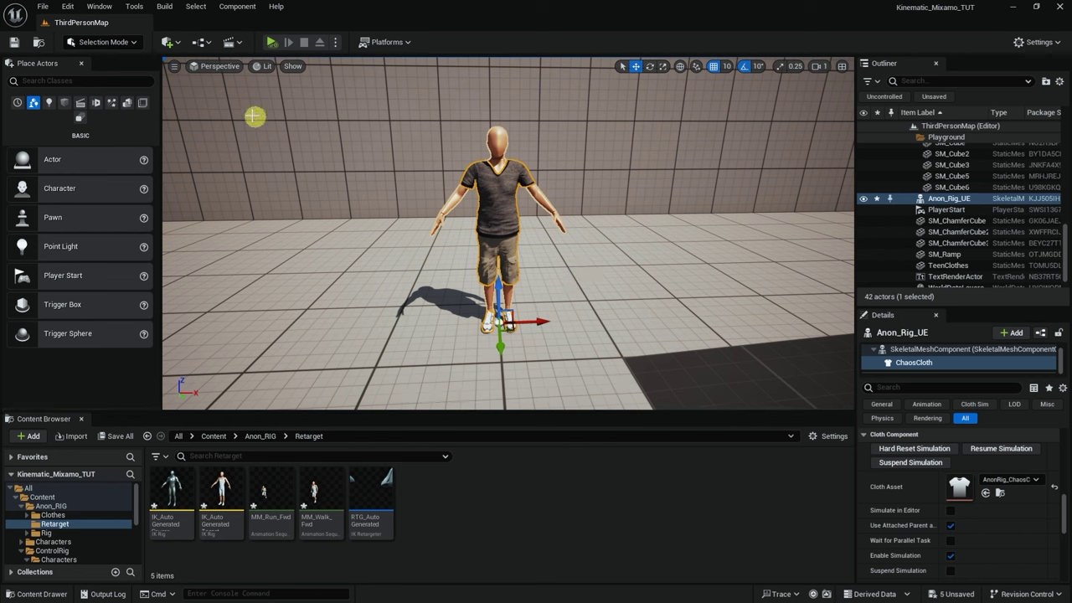
left_click(264, 438)
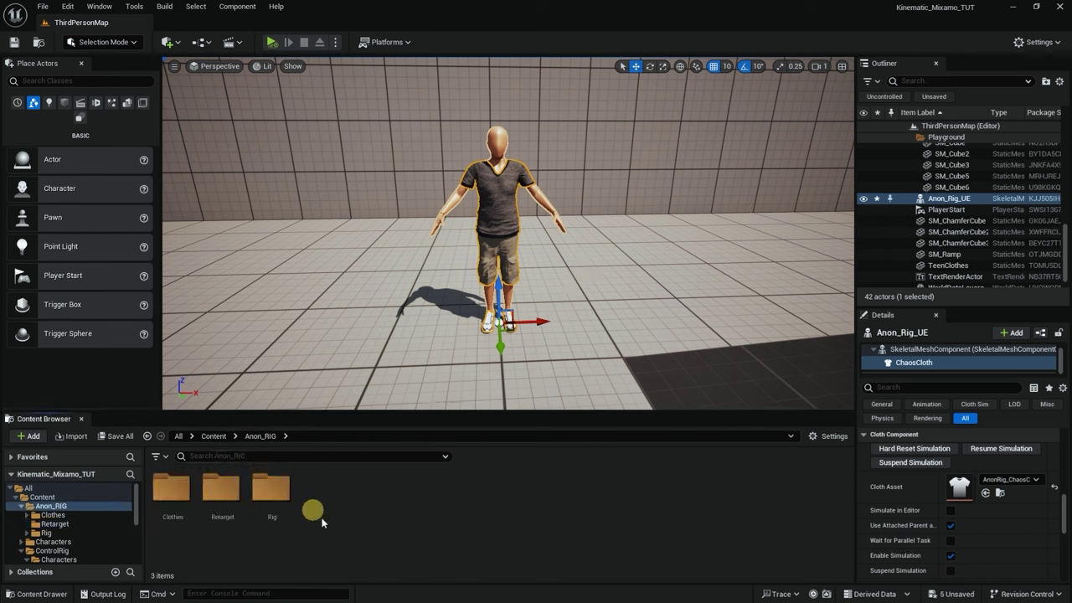
Create a Level Sequence named Anon_Cloth in the Anon_RIG folder
right_click(358, 506)
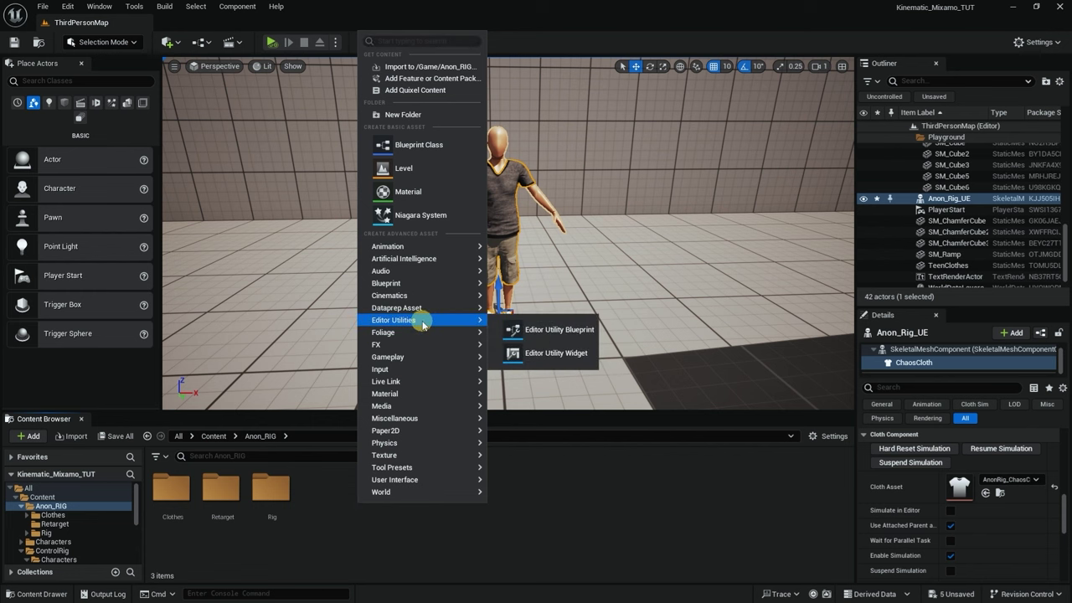
mouse_move(426, 299)
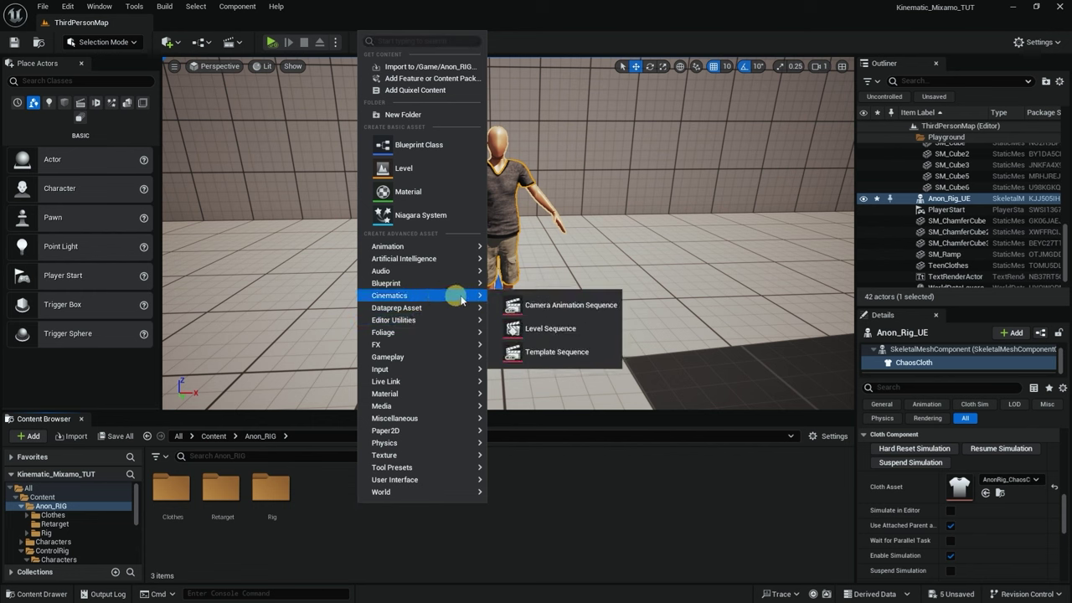
left_click(560, 329)
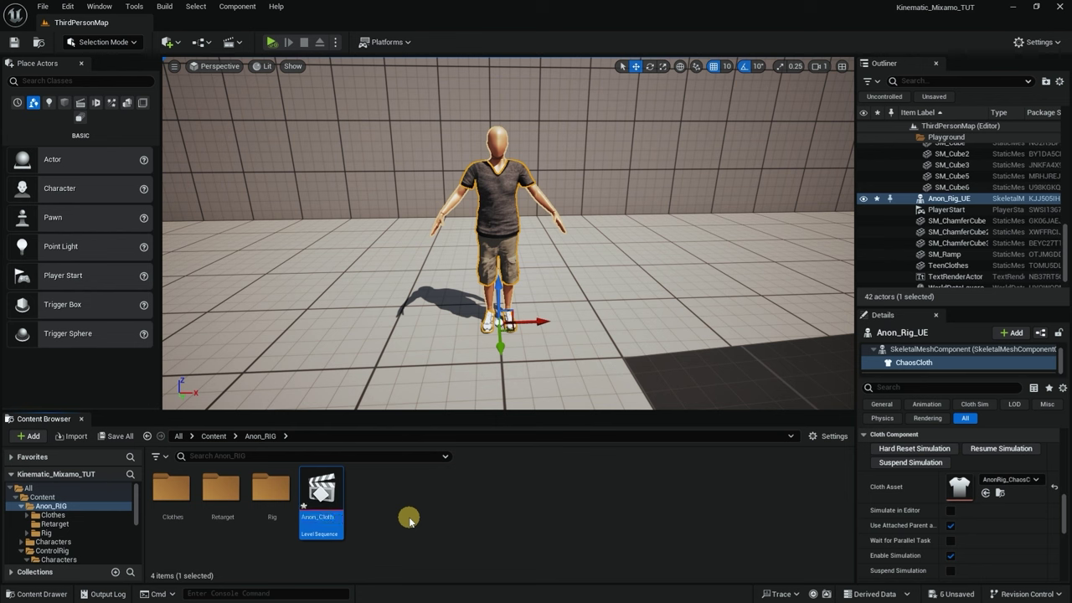
Open the Anon_Cloth sequence and add the Anon_Rig_UE actor to it
left_click(542, 194)
left_click(32, 454)
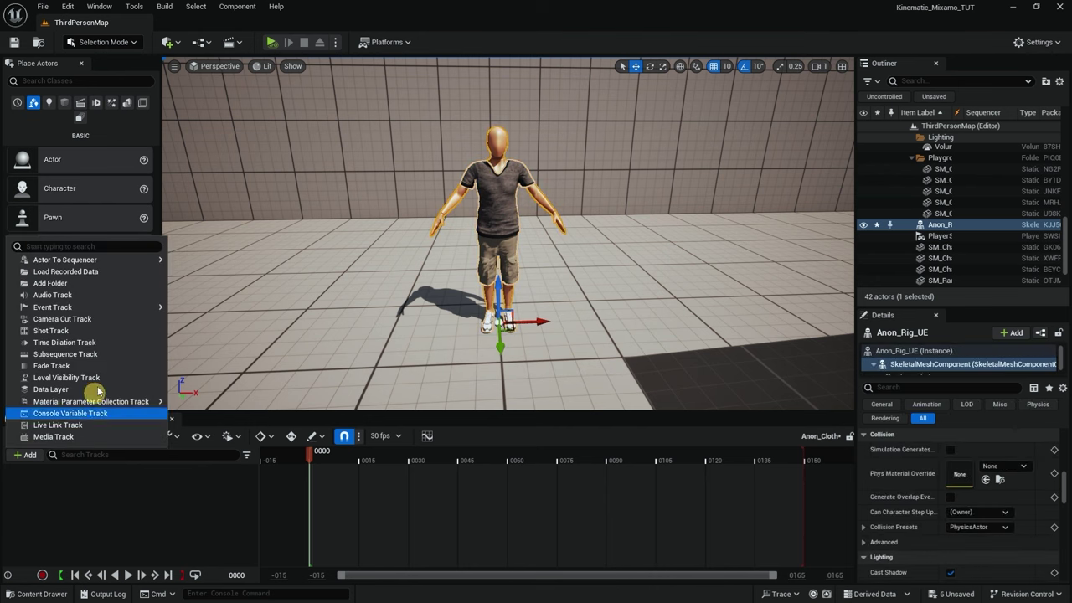
left_click(216, 262)
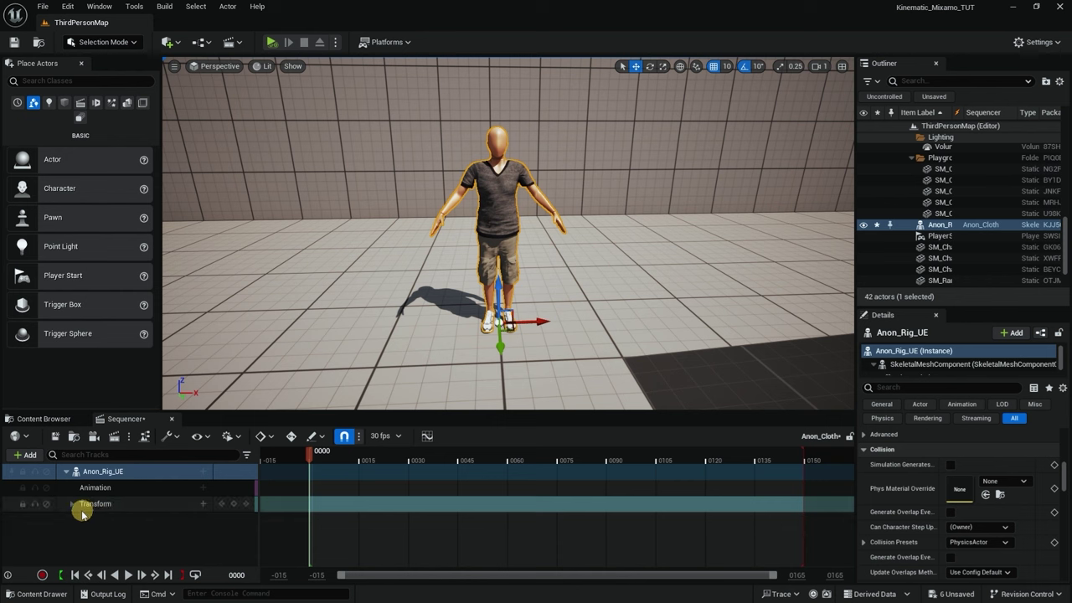
Add the retargeted MM_Run_Fwd to Anon_Rig_UE's Animation track at frame 0, using the search "run", and play it briefly
left_click(203, 487)
left_click(280, 317)
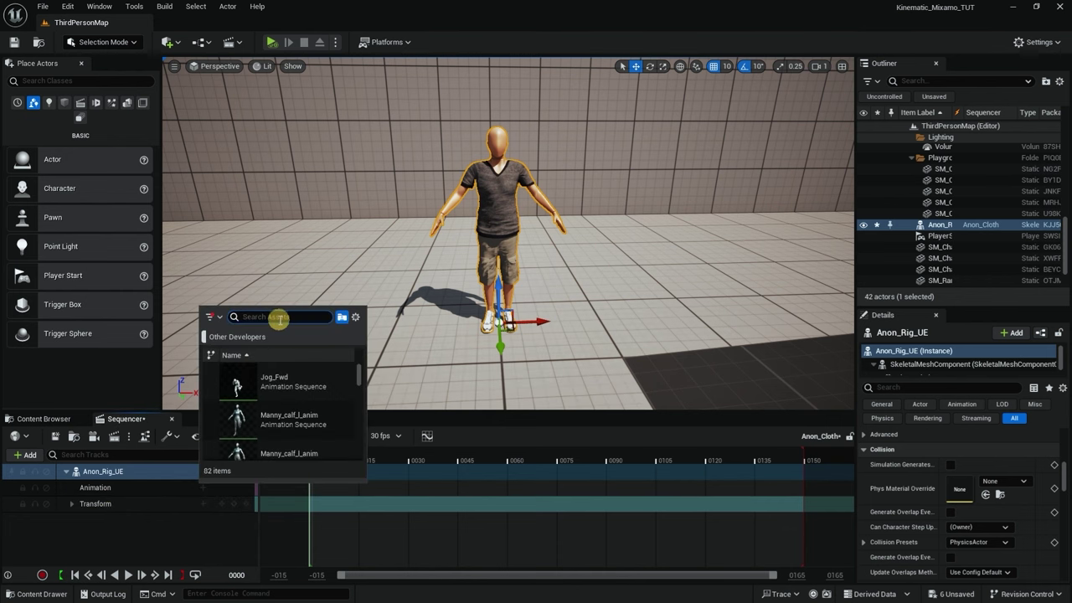
type("ru")
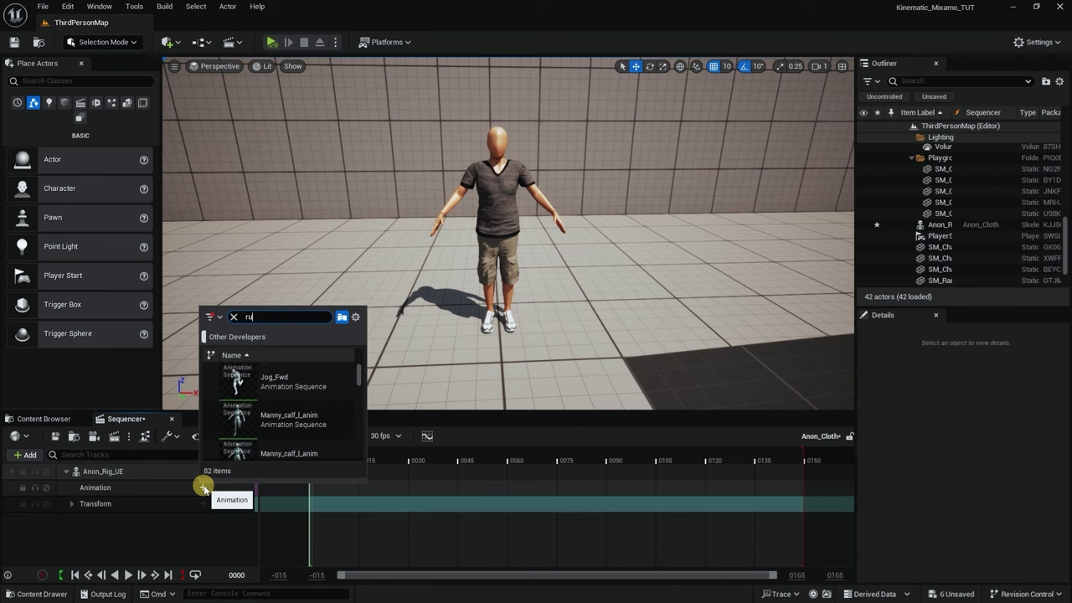
type("n")
scroll(319, 378, "down", 1)
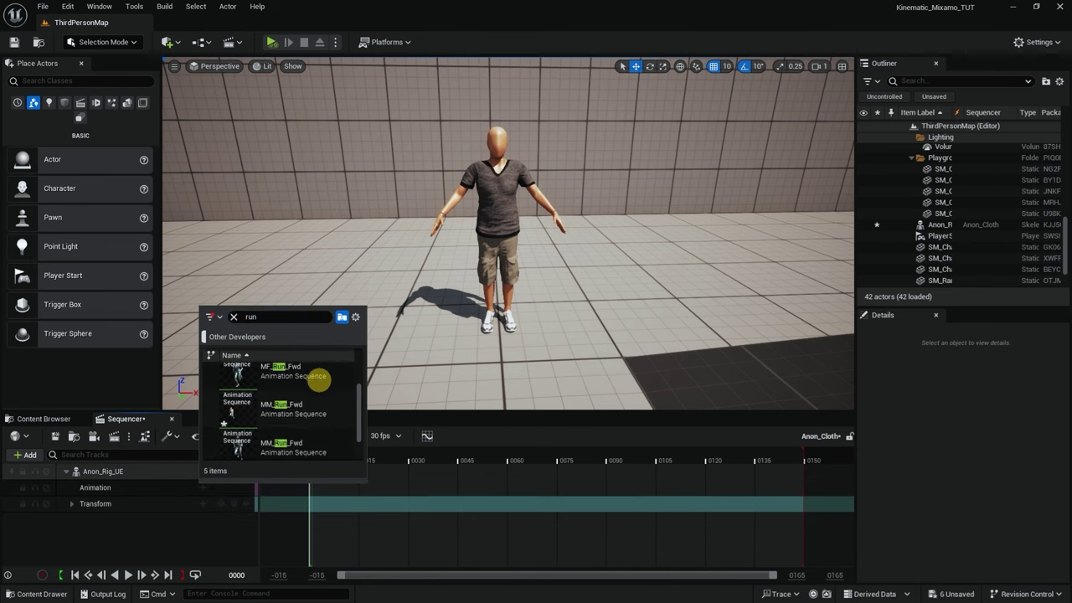
left_click(285, 407)
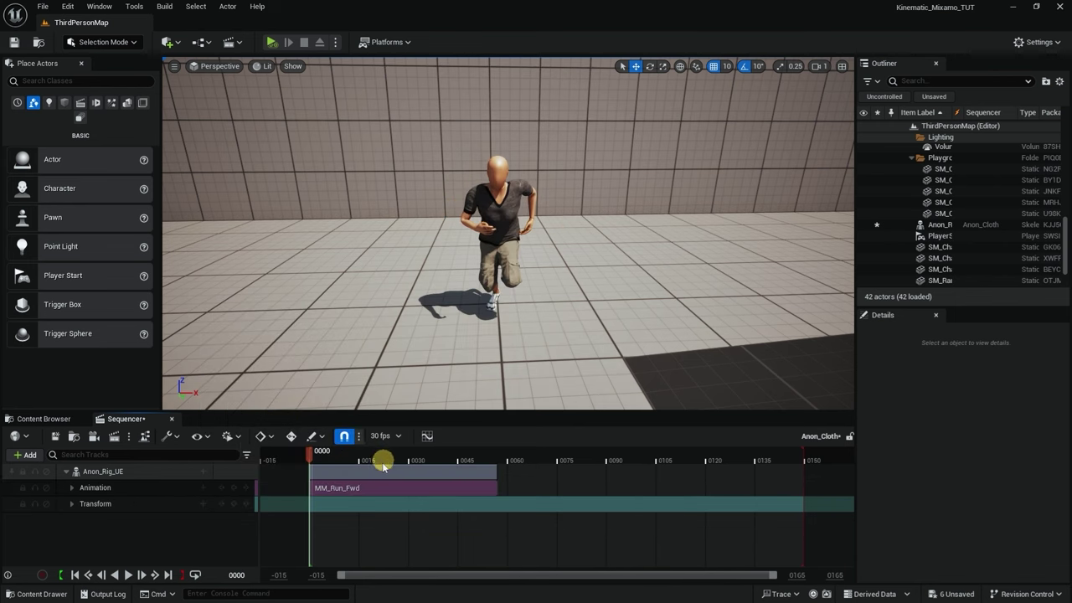
mouse_move(318, 457)
left_mouse_down()
mouse_move(394, 461)
mouse_move(318, 471)
left_mouse_up()
key("space")
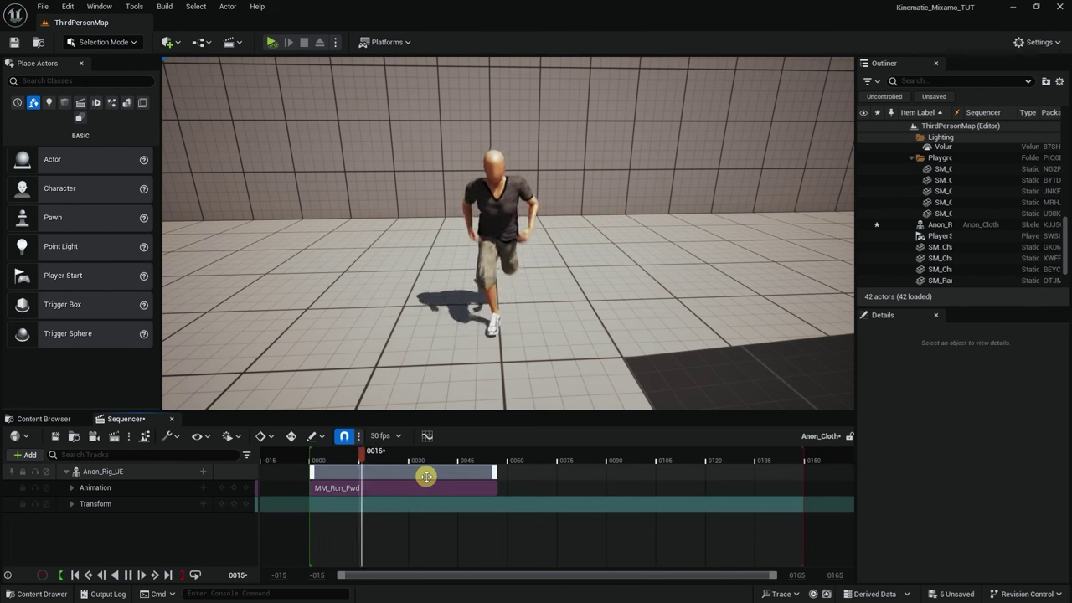
key("space")
Shift MM_Run_Fwd to start at about frame 46 and add the retargeted MM_Walk_Fwd at frame 0, using the search "walk"
left_click_drag(406, 491, 561, 491)
left_click_drag(378, 461, 309, 458)
left_click(200, 494)
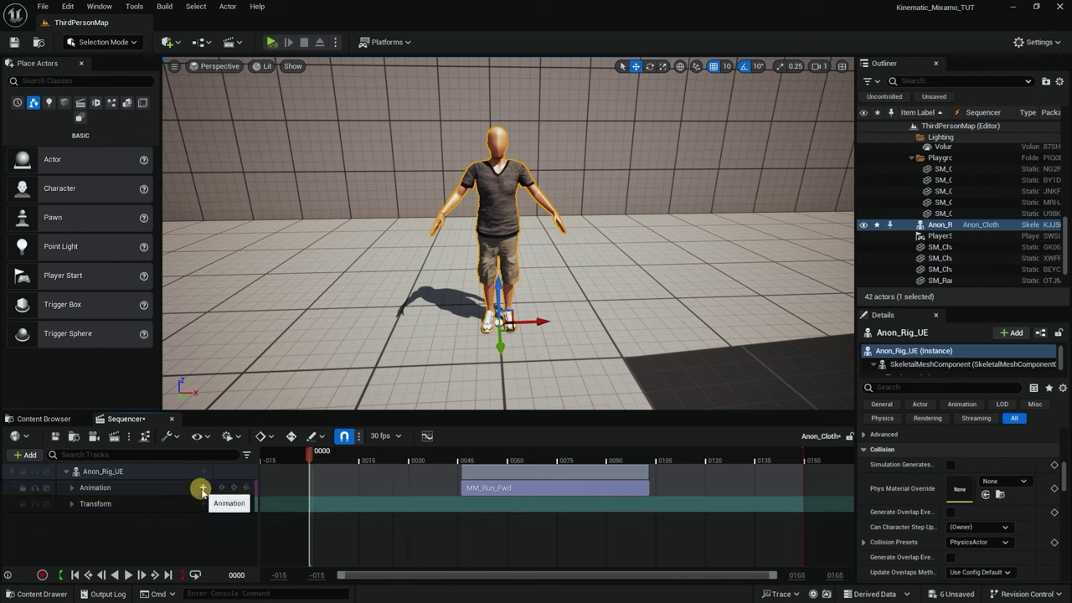
left_click(203, 487)
type("walk")
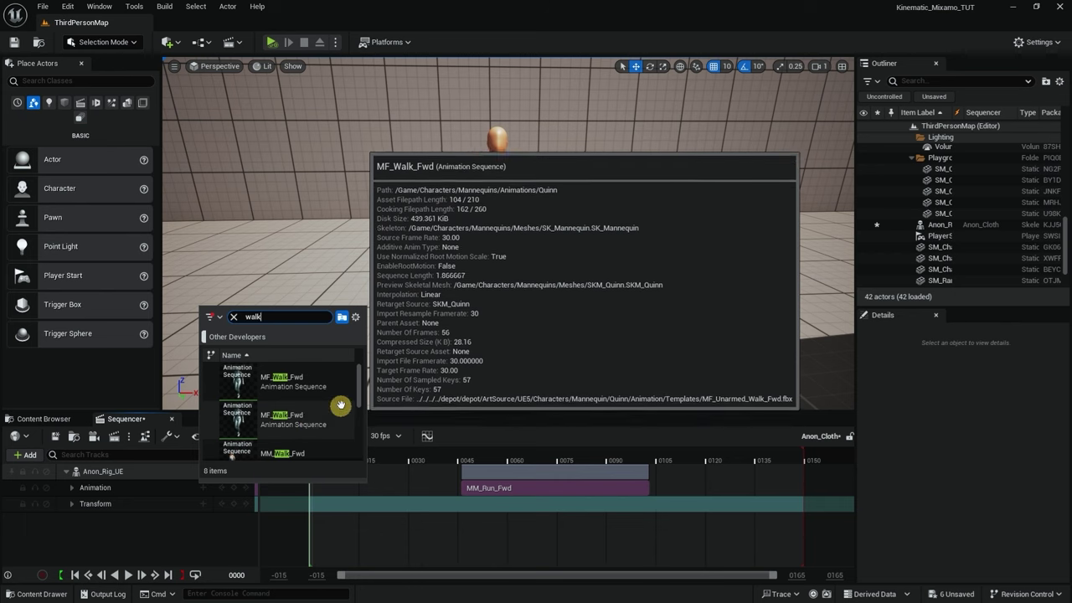
scroll(360, 381, "down", 2)
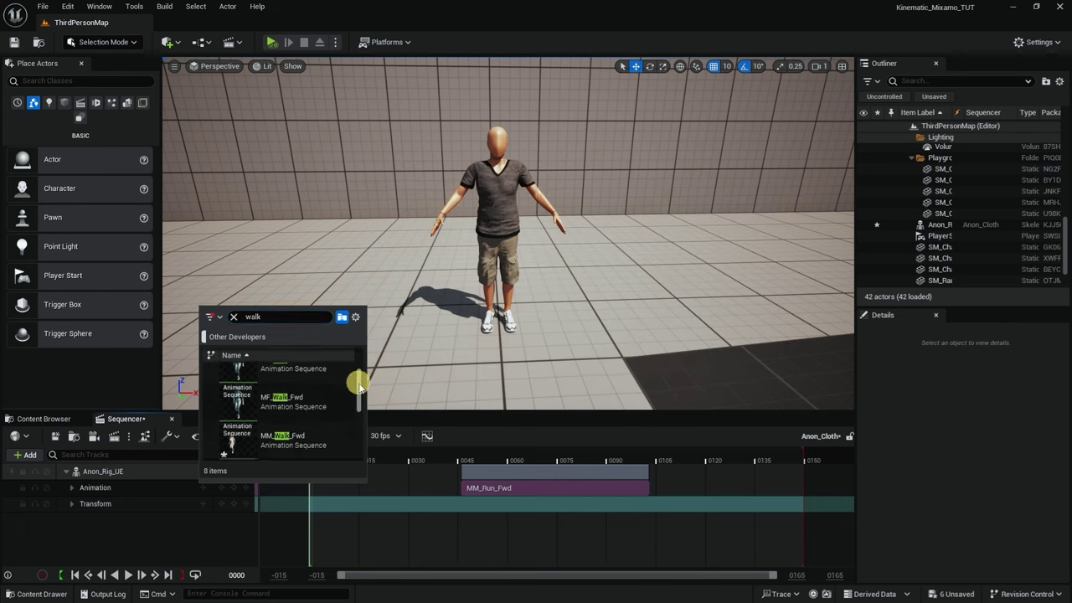
left_click(290, 405)
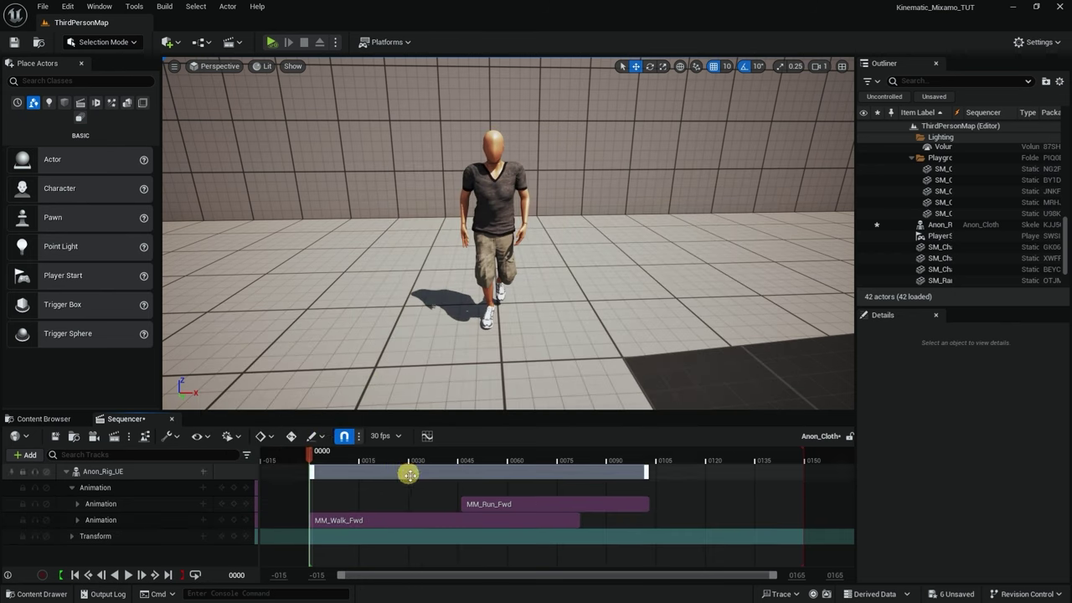
Put MM_Walk_Fwd and MM_Run_Fwd on one row, overlapping from about frame 68, and scrub through the blend
left_click_drag(580, 504, 630, 502)
left_click_drag(450, 518, 442, 507)
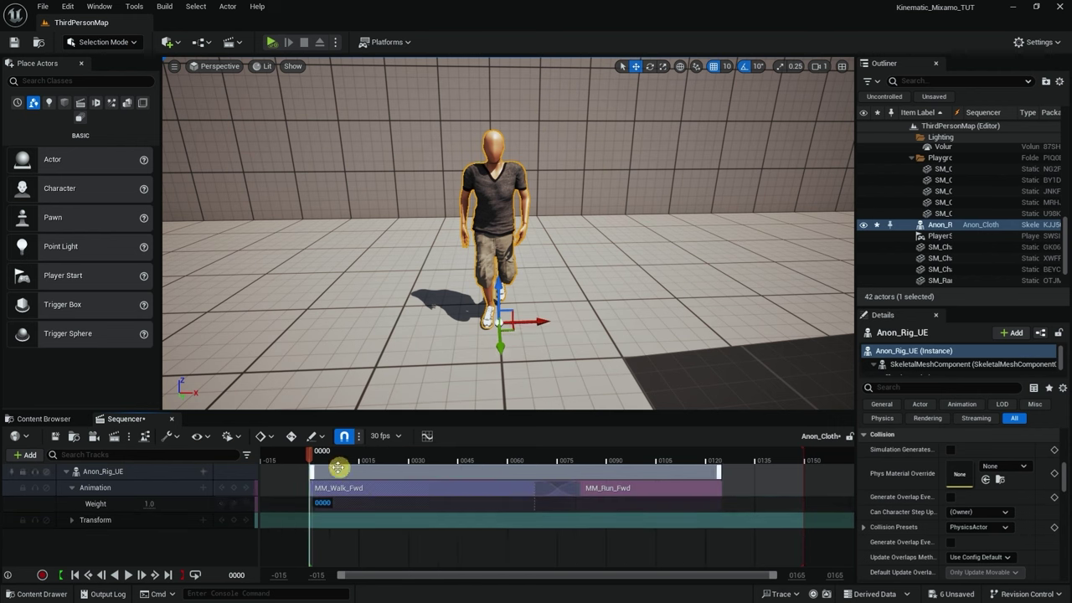
left_click_drag(321, 455, 452, 479)
left_click(655, 457)
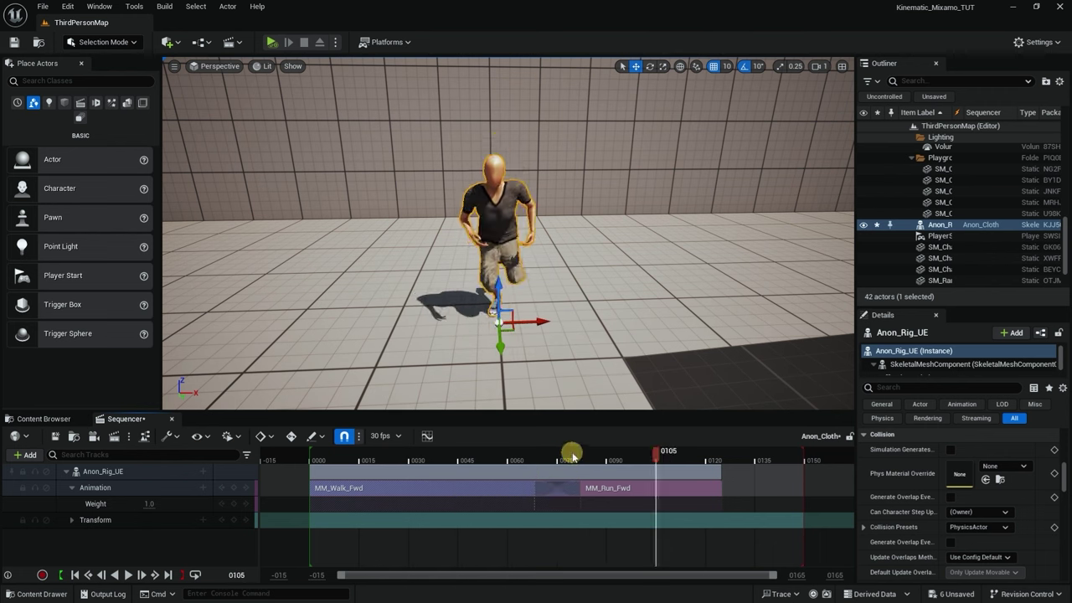
left_click_drag(572, 455, 530, 474)
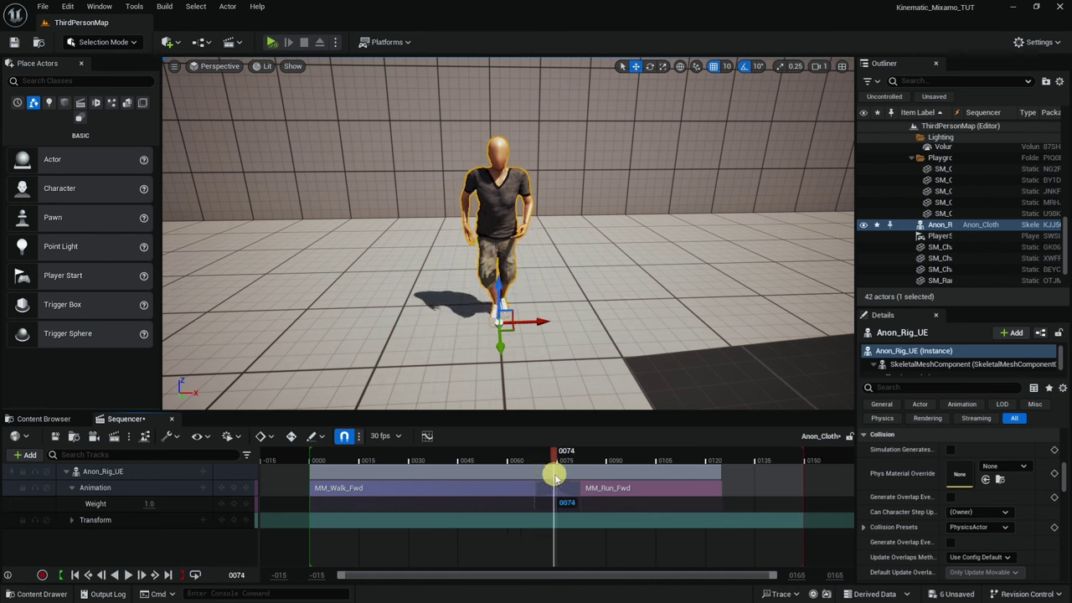
left_click_drag(567, 479, 582, 487)
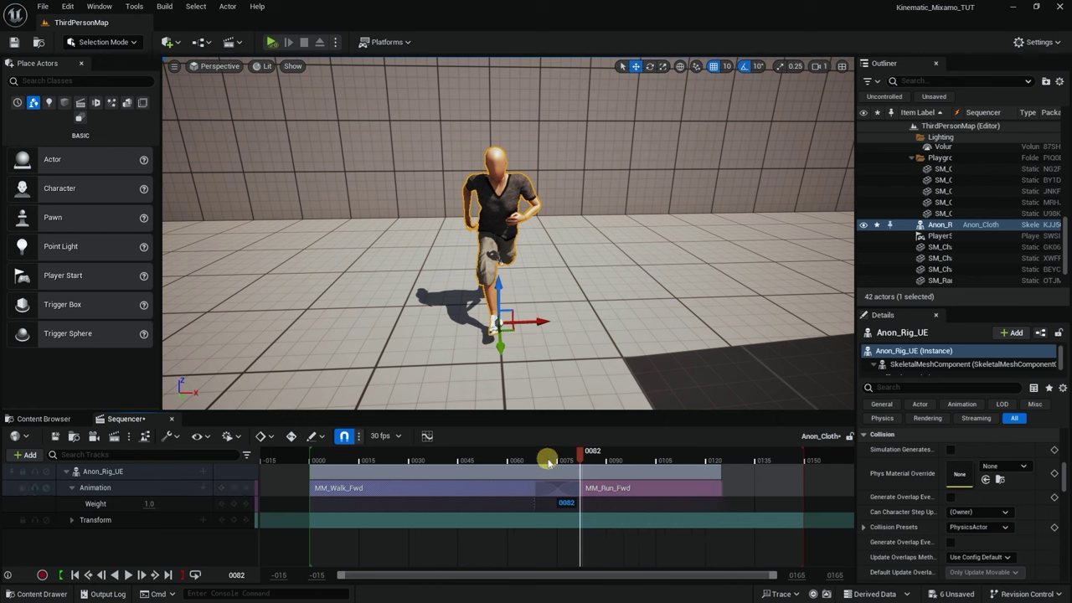
left_click_drag(544, 458, 569, 474)
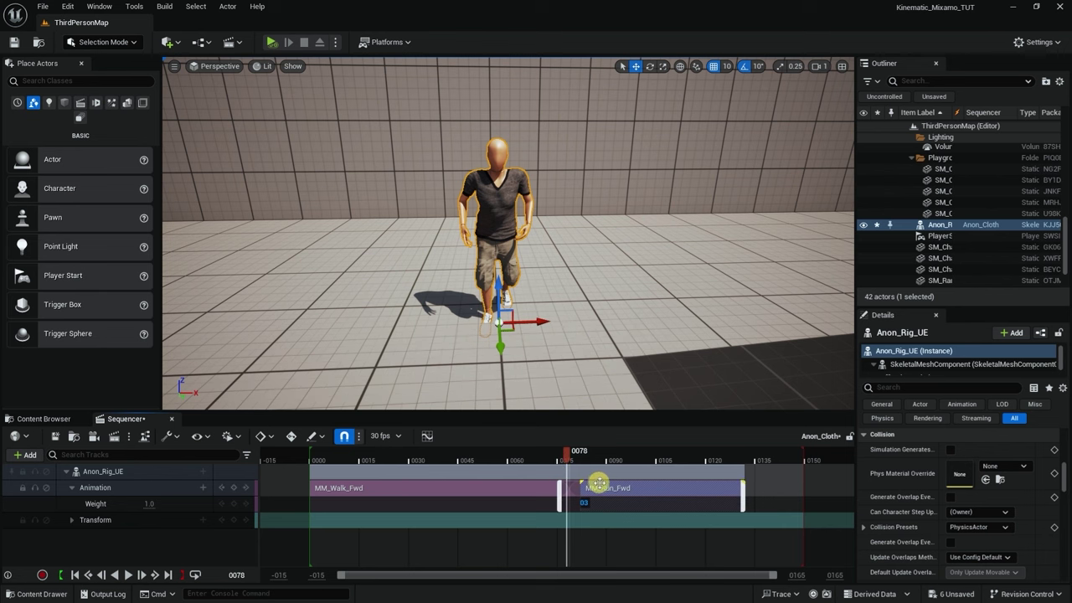
Adjust MM_Run_Fwd to start at about frame 75 and end at frame 150, and return the playhead to frame 0
scroll(595, 485, "up", 2, "ctrl")
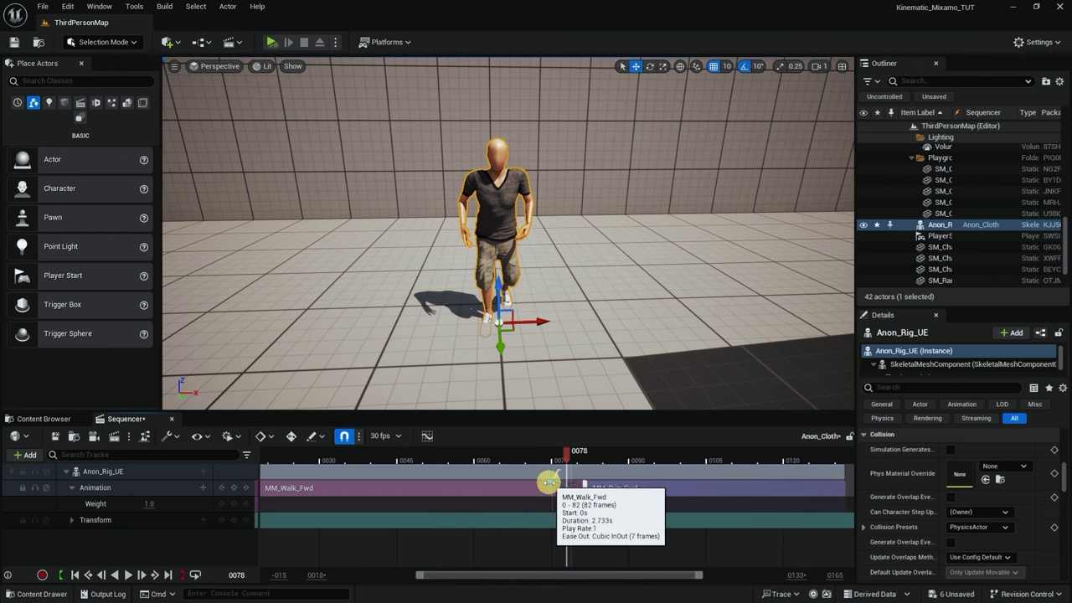
left_click_drag(552, 484, 641, 483)
left_click_drag(569, 452, 433, 489)
key("space")
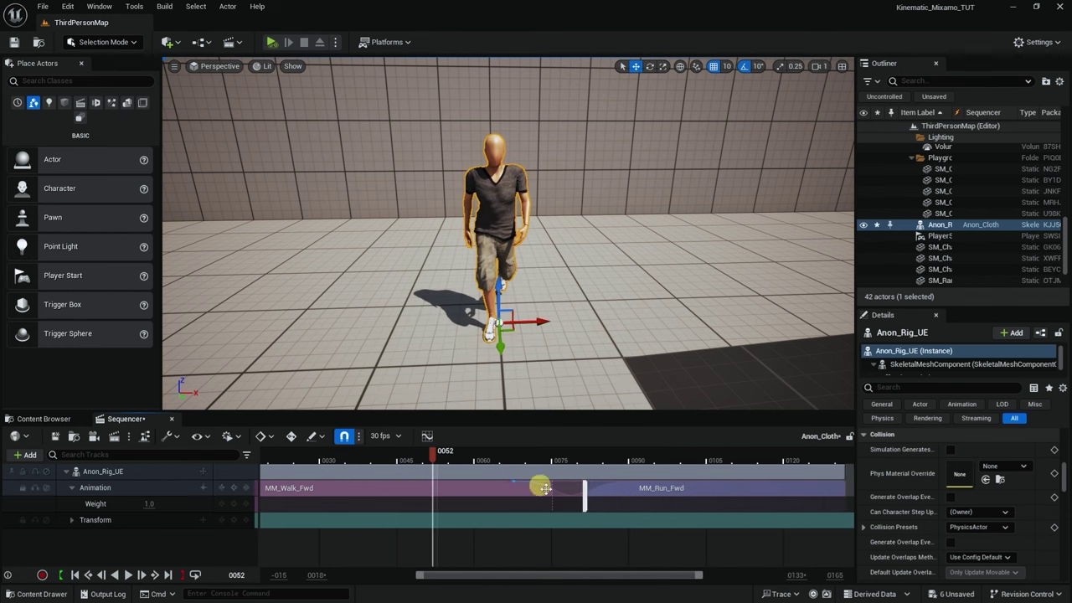
scroll(553, 490, "down", 5)
left_click(364, 459)
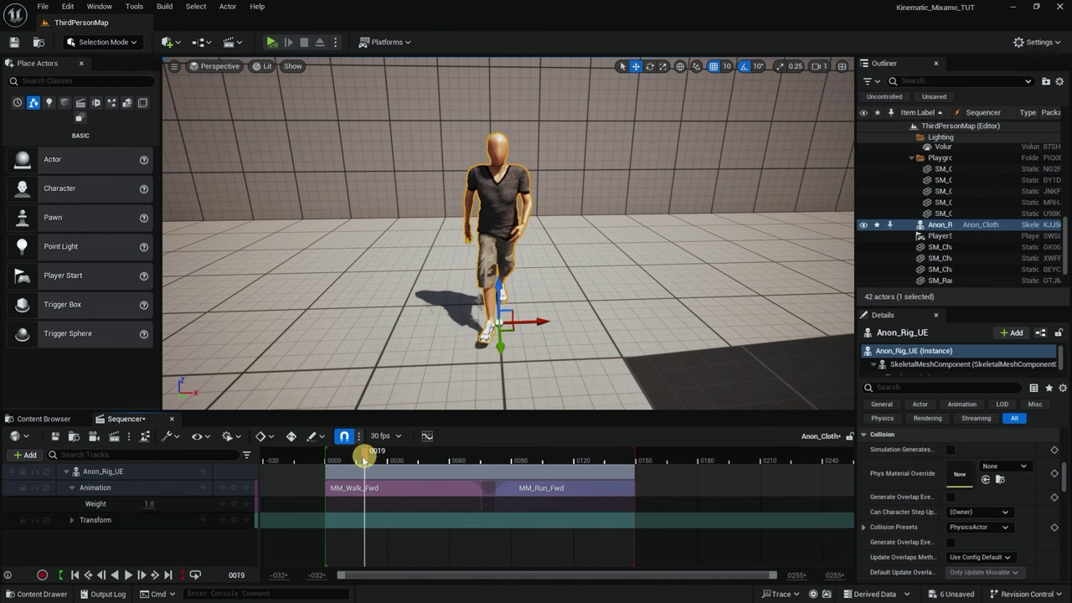
left_click_drag(364, 459, 324, 457)
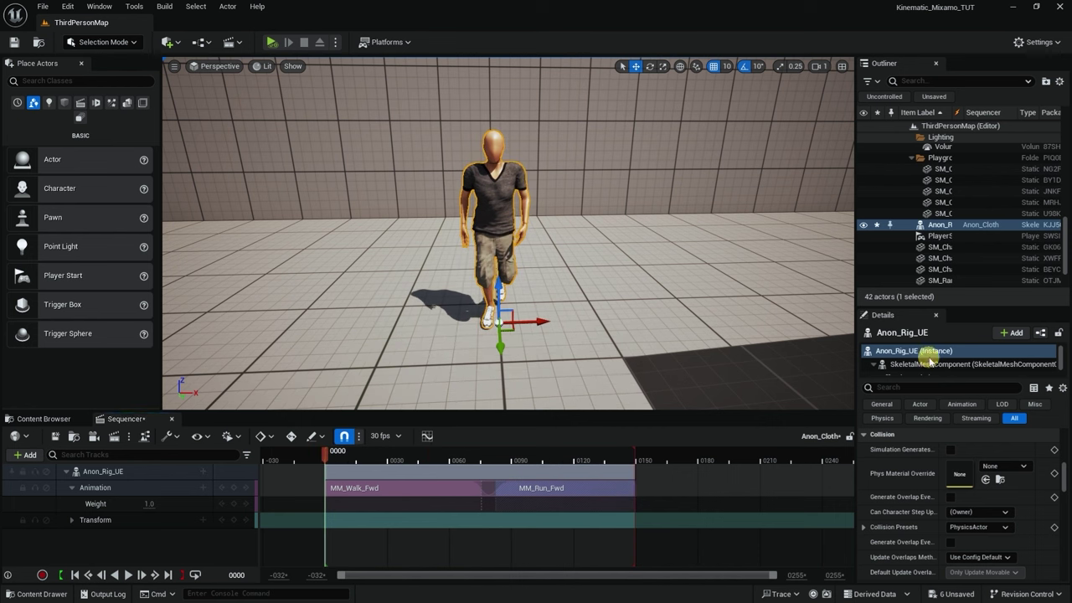
Play the sequence with Simulate in Editor enabled on the ChaosCloth component, view the character from the side, and disable the option
scroll(929, 358, "down", 1)
left_click(913, 361)
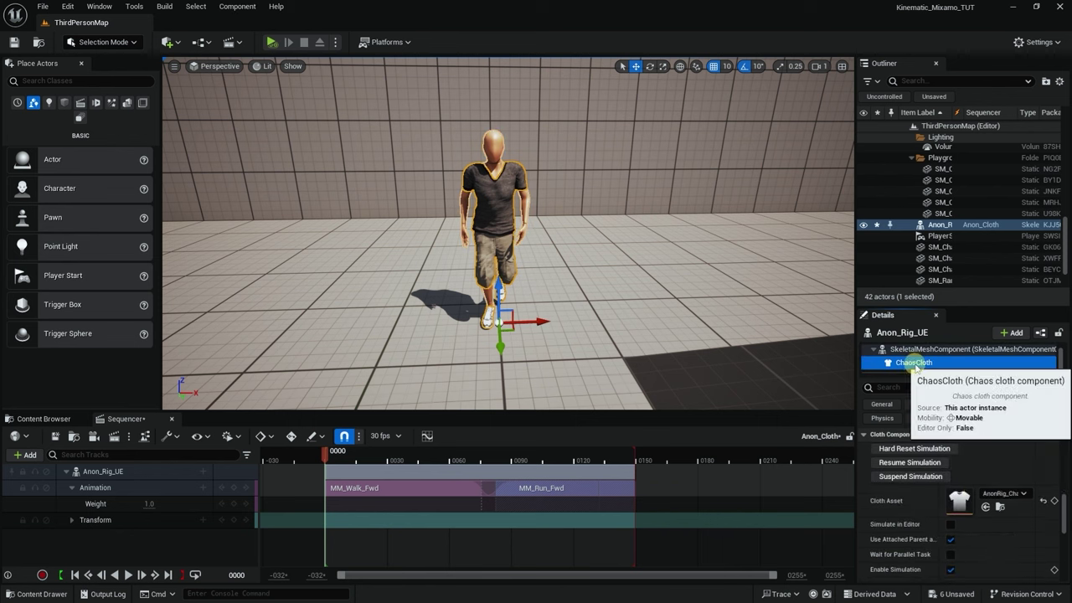
left_click(950, 525)
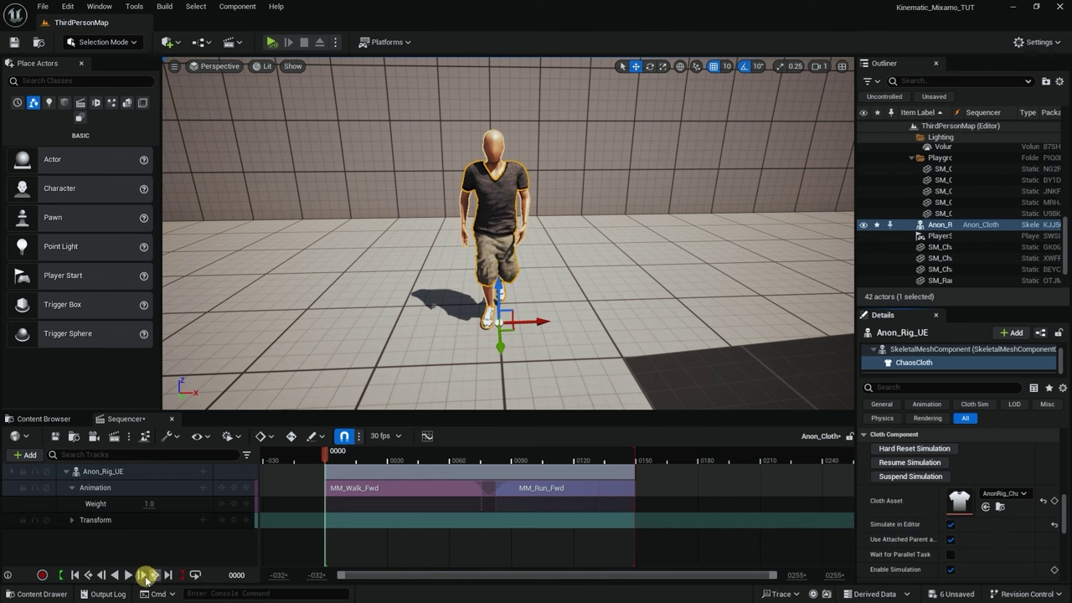
left_click(130, 574)
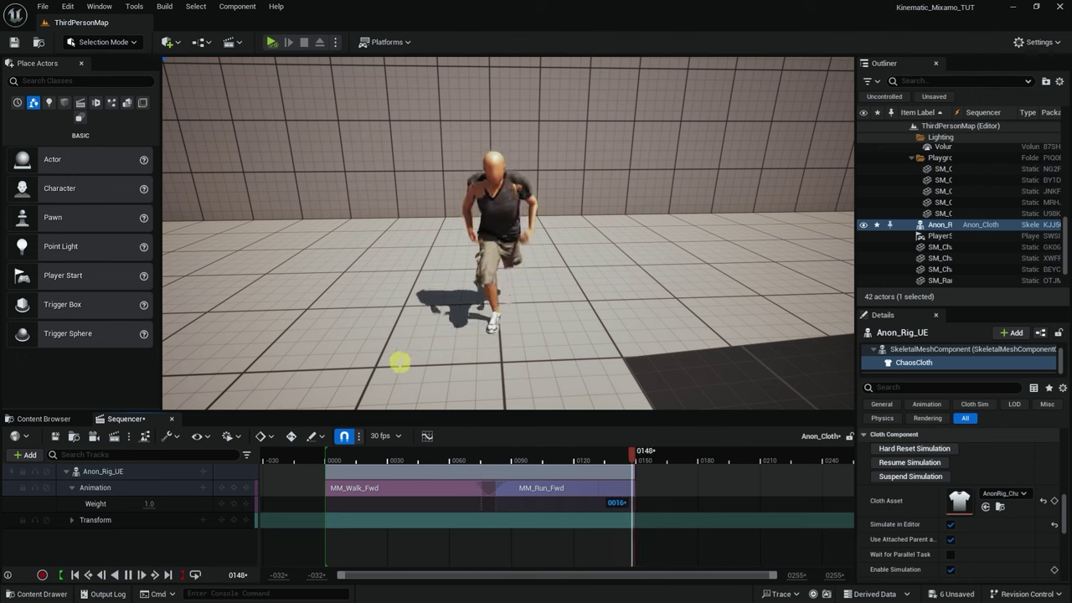
right_click_drag(400, 361, 456, 325)
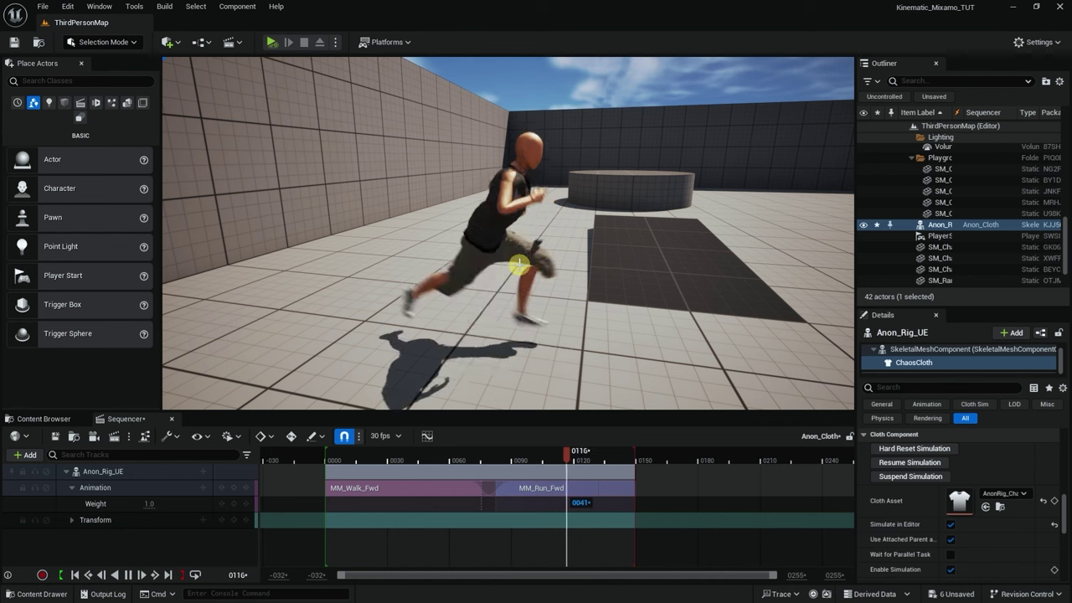
mouse_move(564, 240)
right_mouse_down()
mouse_move(541, 246)
mouse_move(551, 246)
right_mouse_up()
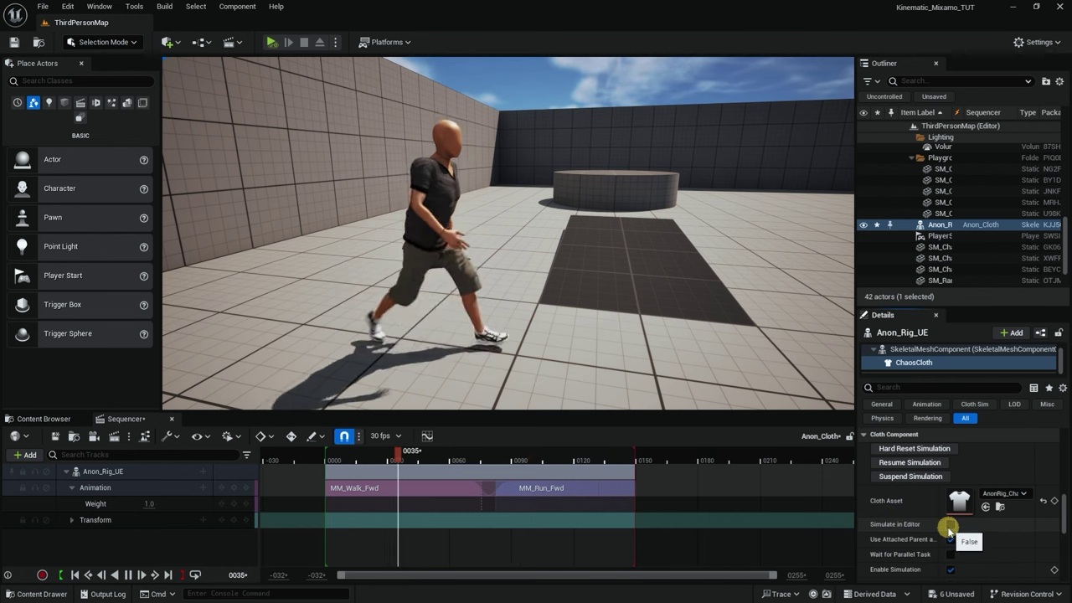
left_click(950, 526)
Save the Anon_Cloth sequence and add a Time Dilation track set to 0.6
left_click(52, 436)
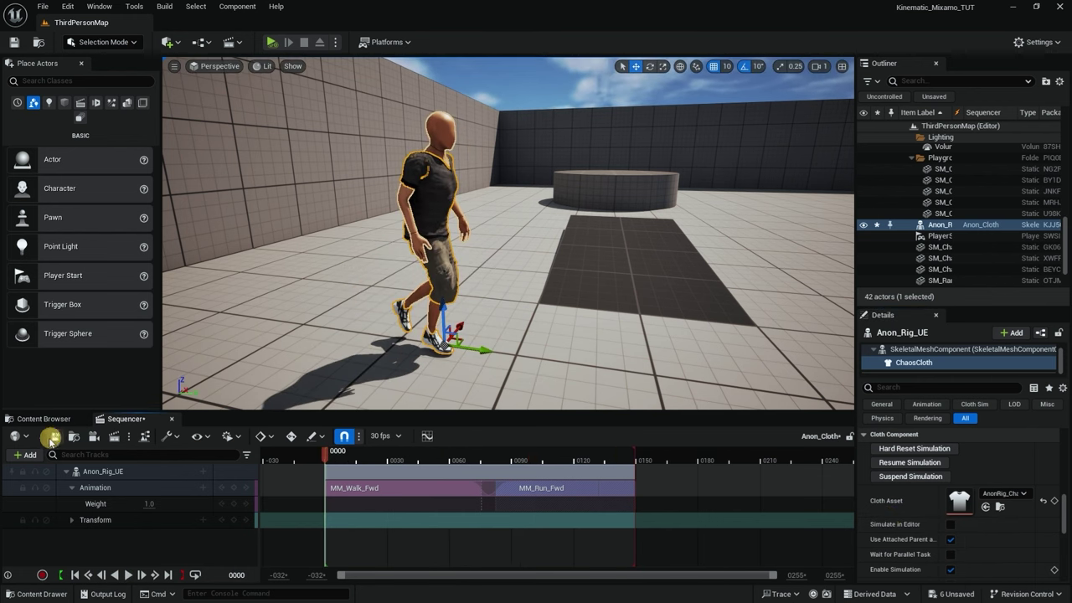
left_click(28, 456)
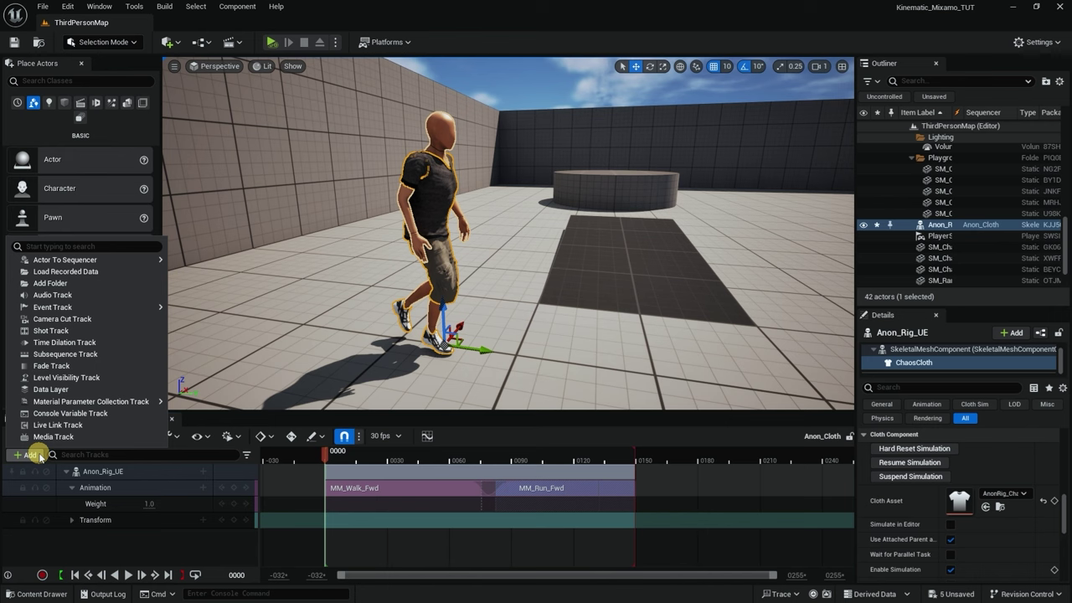
left_click(64, 342)
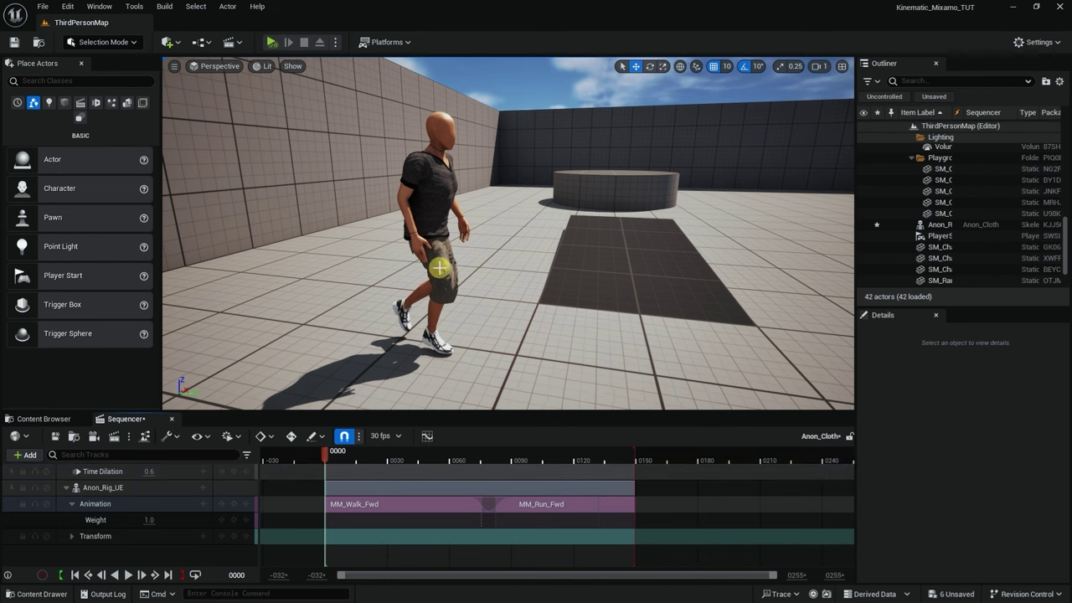
Enable Simulate in Editor on Anon_Rig_UE's ChaosCloth component and play the slowed sequence, examining the clothing from the side and front
left_click(438, 199)
left_click(955, 363)
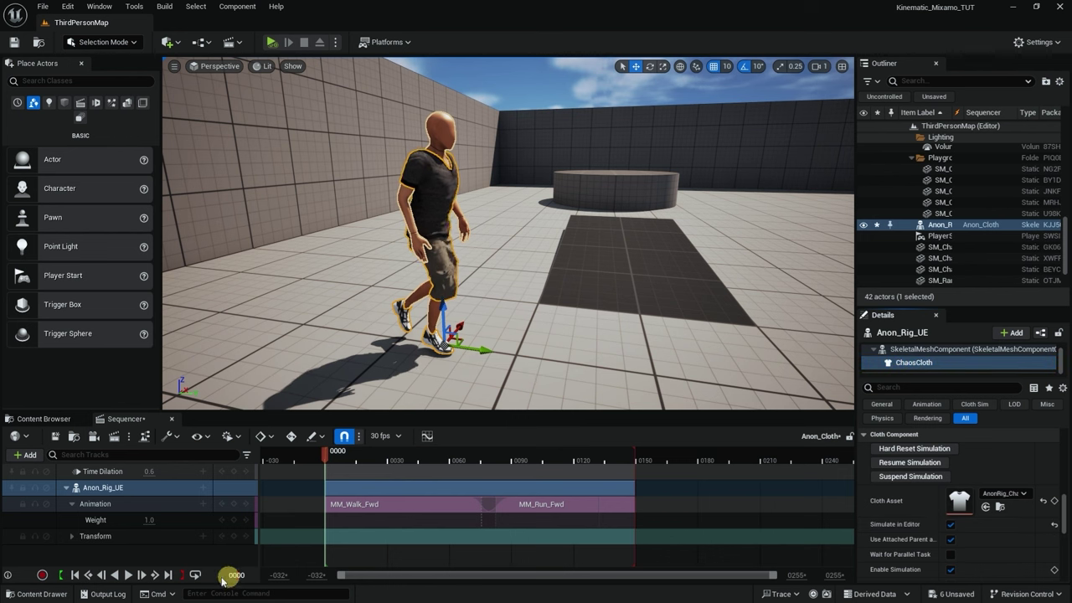
left_click(128, 575)
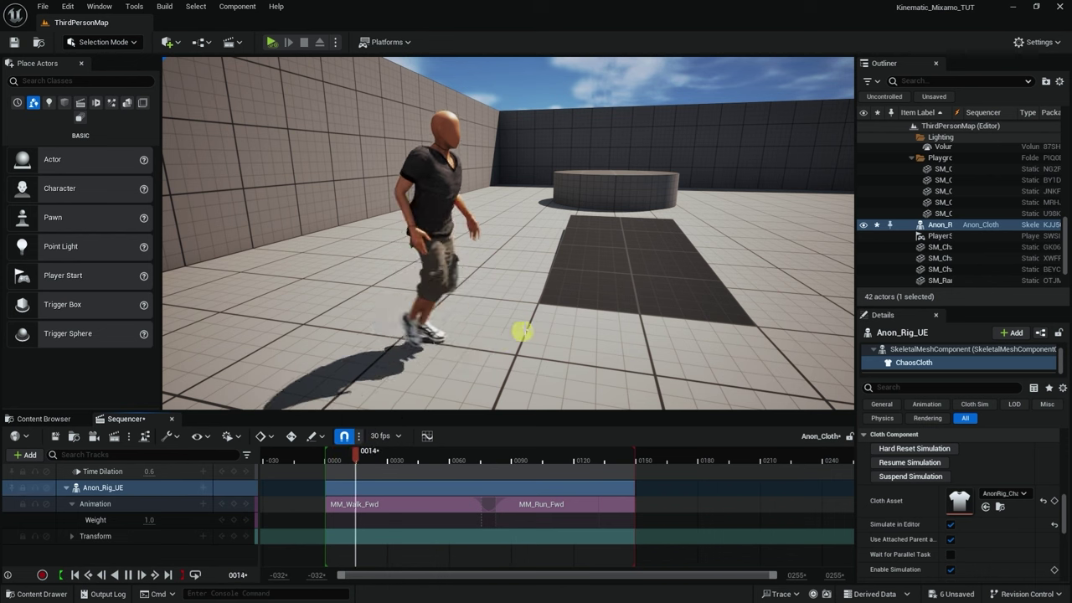
mouse_move(531, 313)
right_mouse_down()
mouse_move(508, 318)
mouse_move(538, 315)
right_mouse_up()
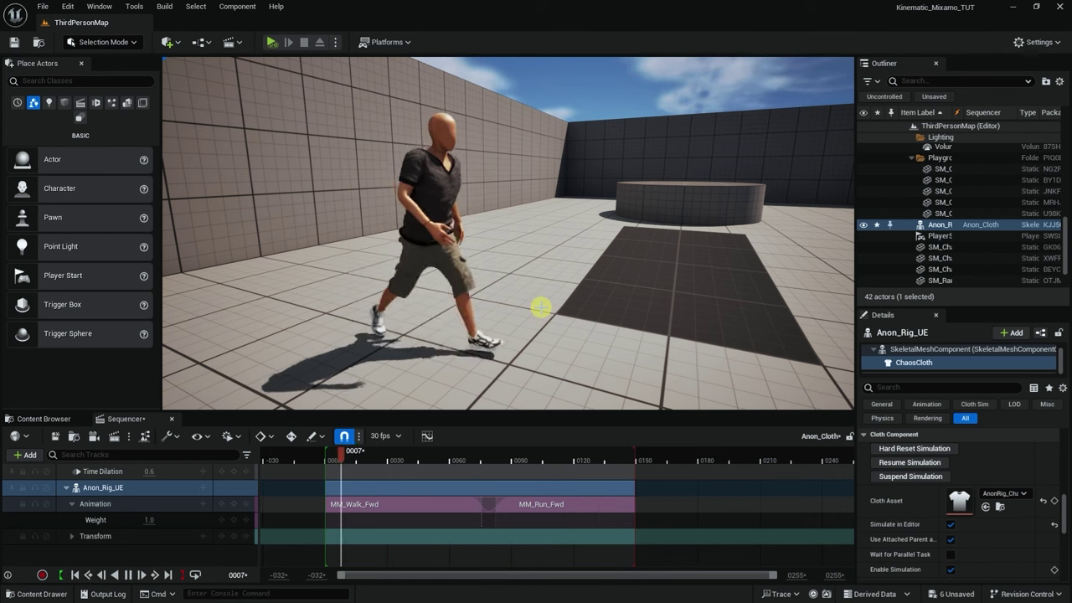
right_click_drag(521, 293, 437, 296)
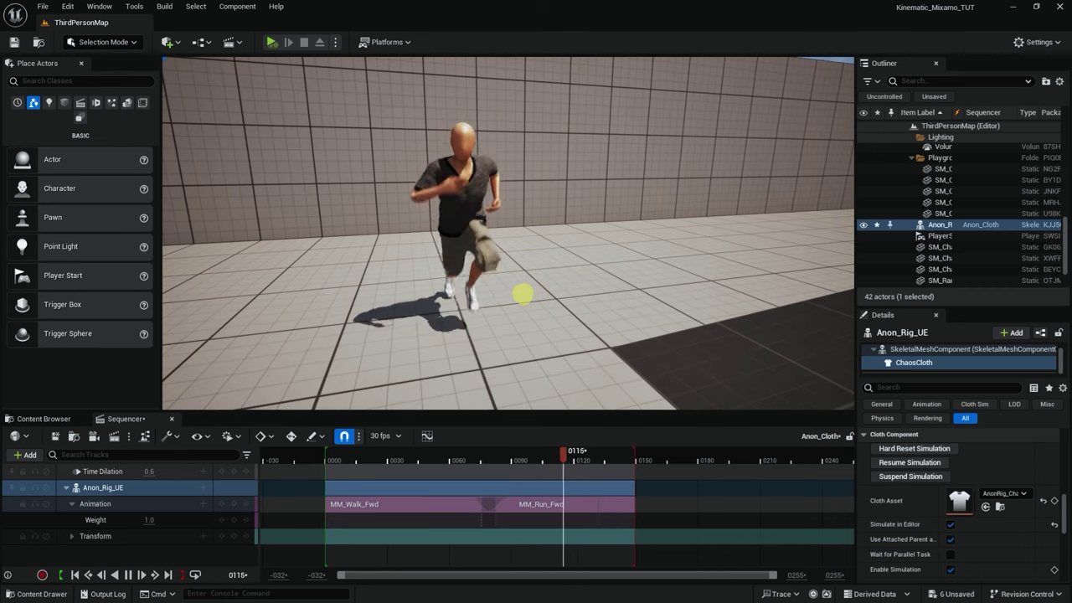
Examine the simulated shirt and shorts from the front, from a raised angle and from the side while the sequence plays
right_click_drag(522, 294, 443, 299)
right_click_drag(530, 295, 529, 183)
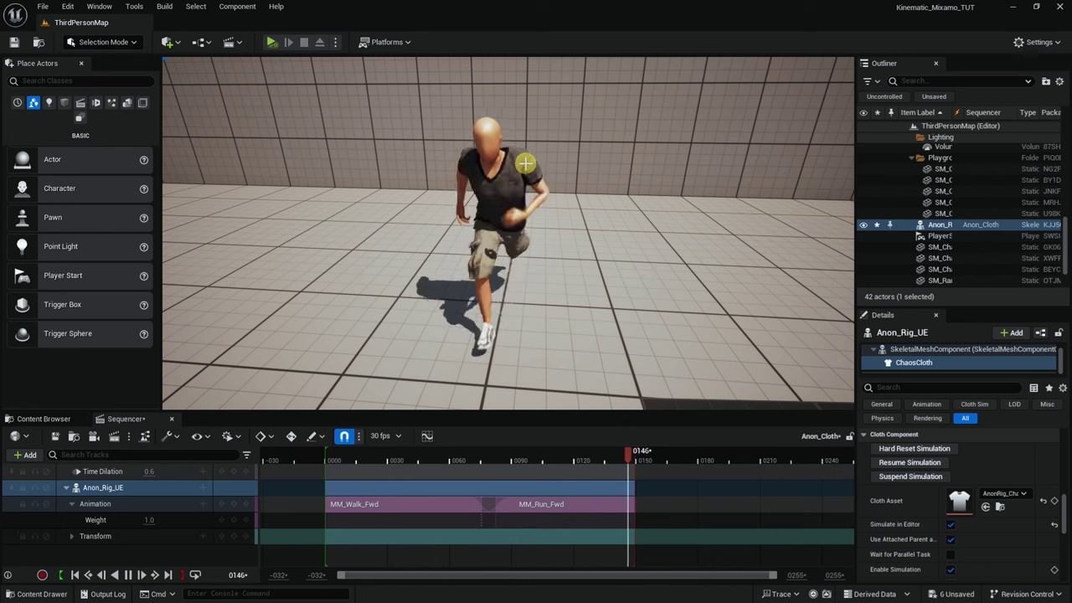
right_click_drag(553, 189, 655, 175)
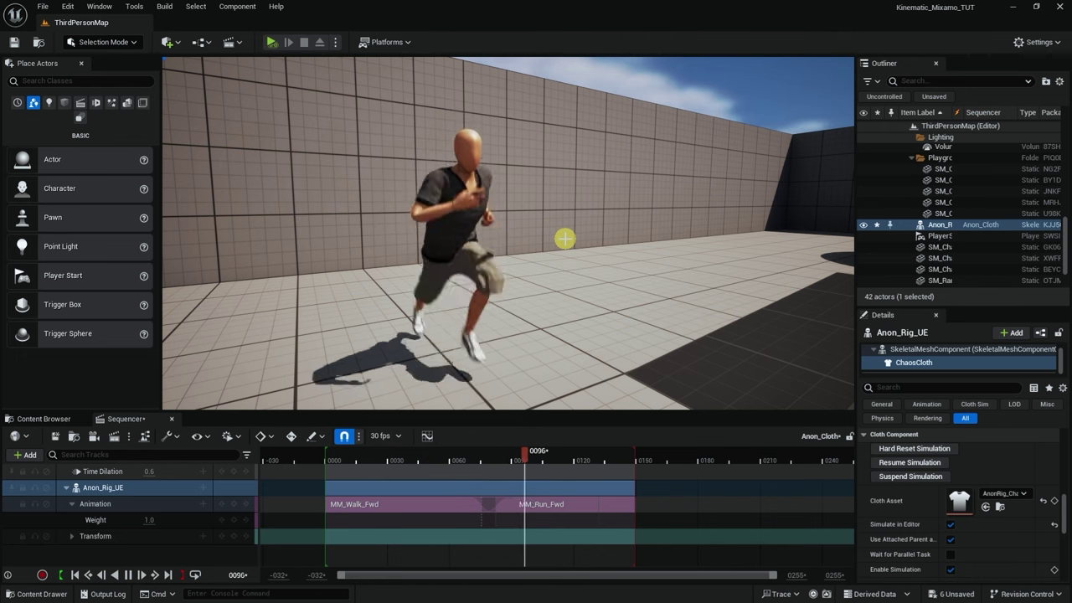
left_click_drag(537, 250, 416, 262)
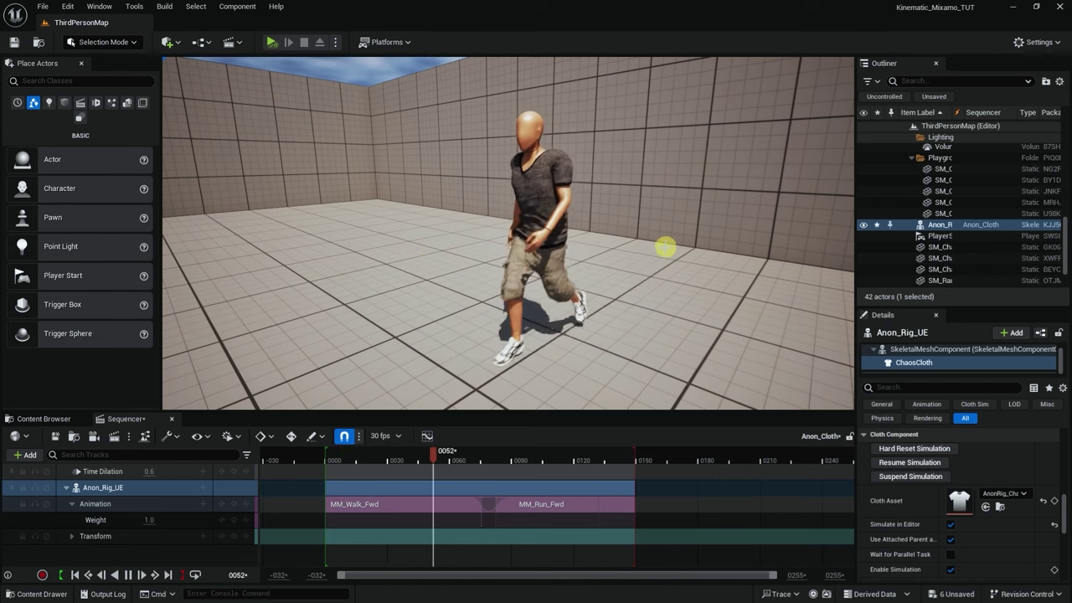
Enlarge the viewport to fill the editor and inspect the moving character's clothing from around the body, including the back
key("ctrl+shift+space")
left_click_drag(416, 262, 520, 262)
left_click_drag(634, 296, 718, 328)
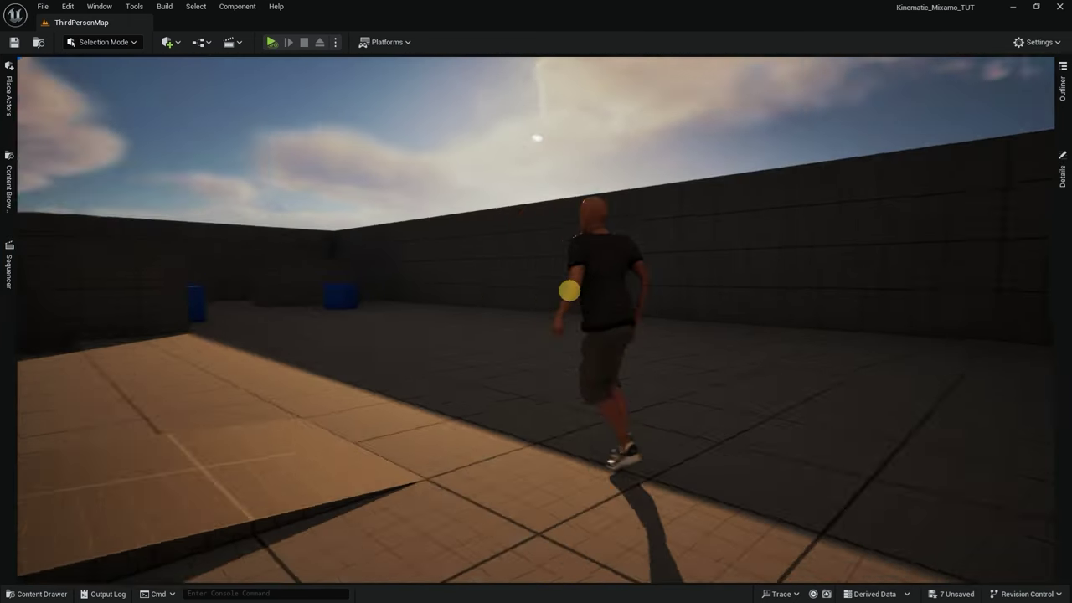
left_click_drag(569, 287, 550, 292)
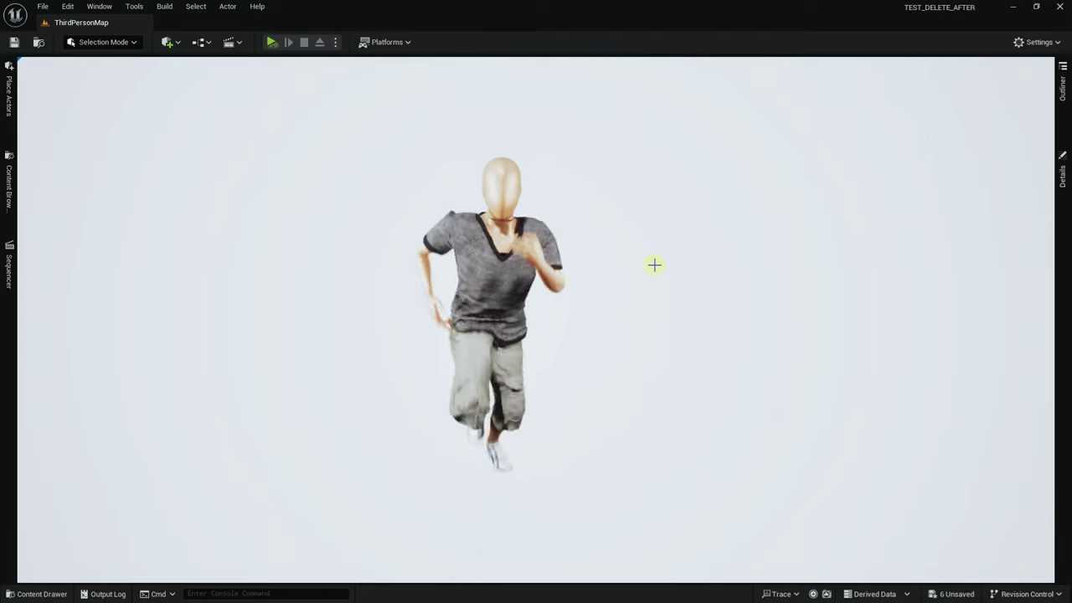
In the TEST_DELETE_AFTER project, resume playback of the Anon_Cloth sequence and view the clothed character in the enlarged viewport
mouse_move(659, 263)
left_mouse_down()
mouse_move(801, 261)
mouse_move(662, 261)
left_mouse_up()
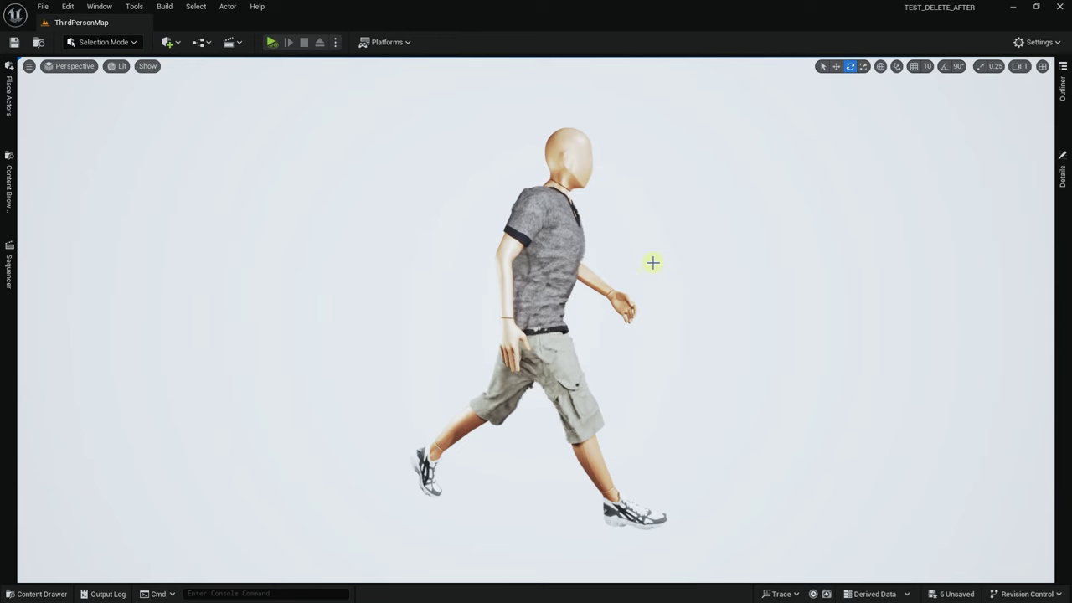
key("F11")
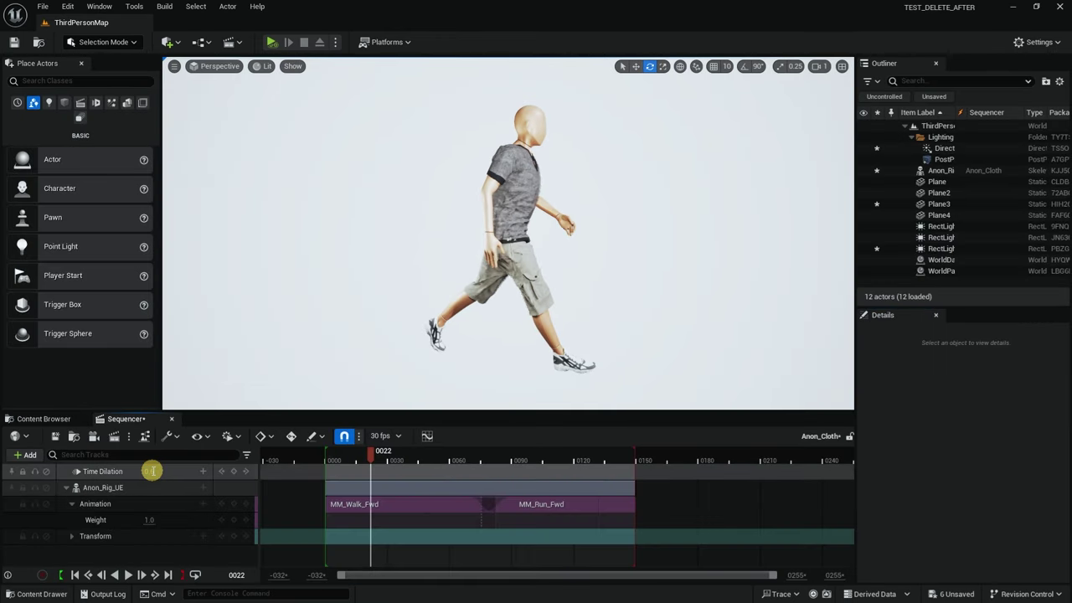
key("space")
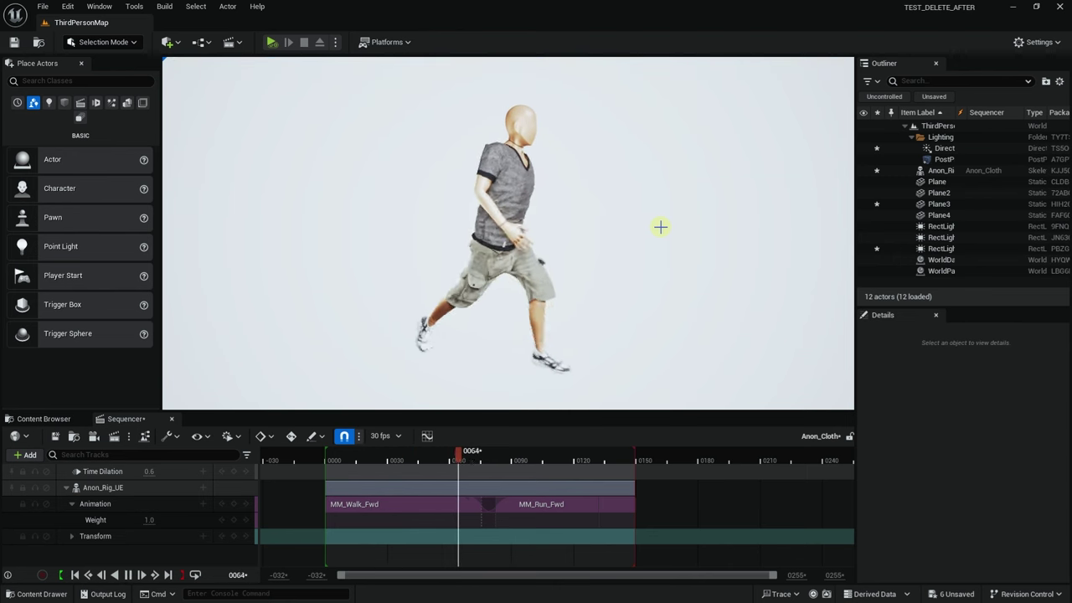
key("F11")
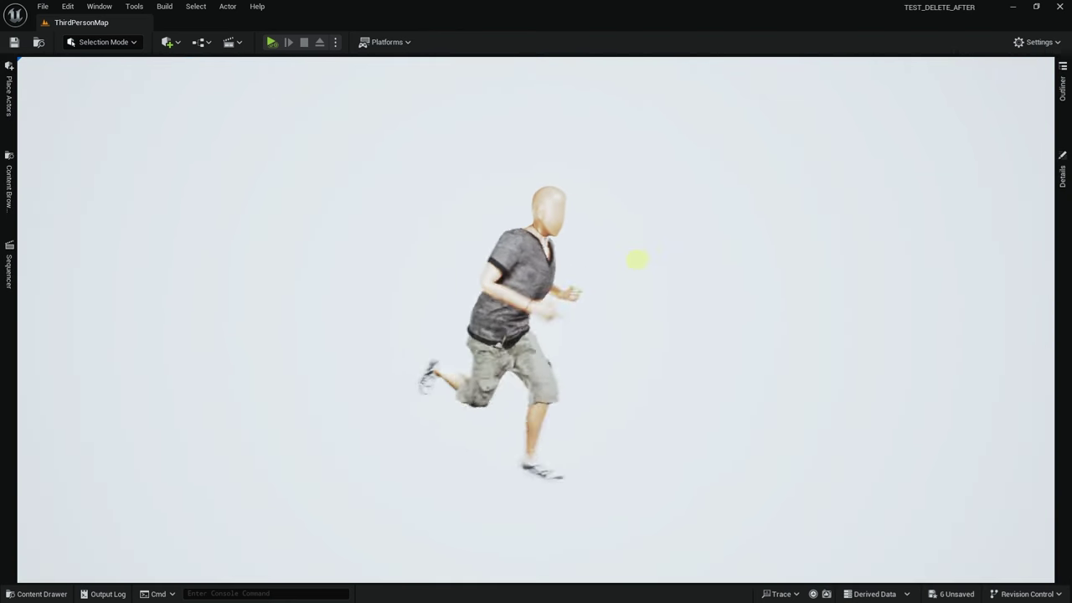